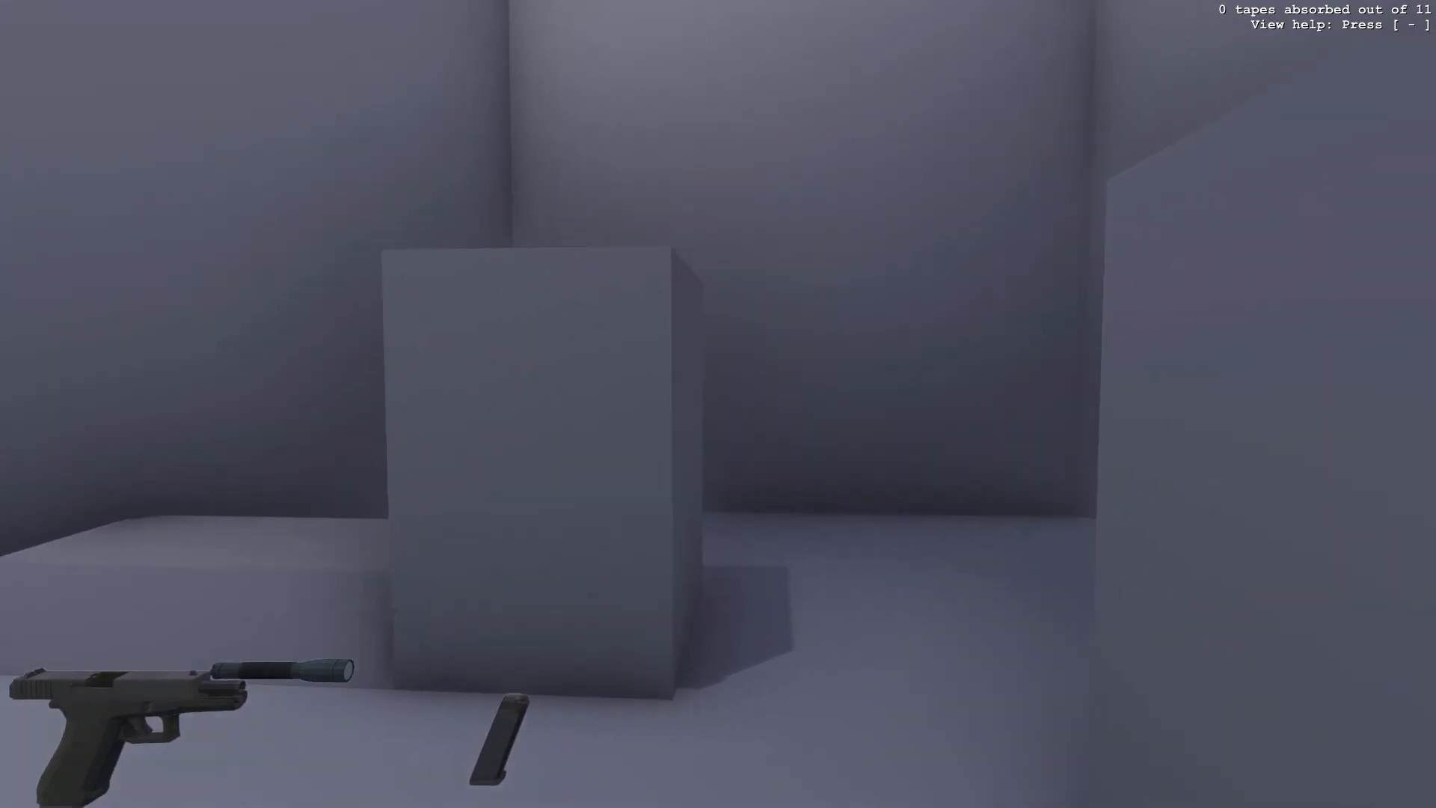
# - Walk through the lvl3 area of the game level to inspect it for problems
pyautogui.press('w')
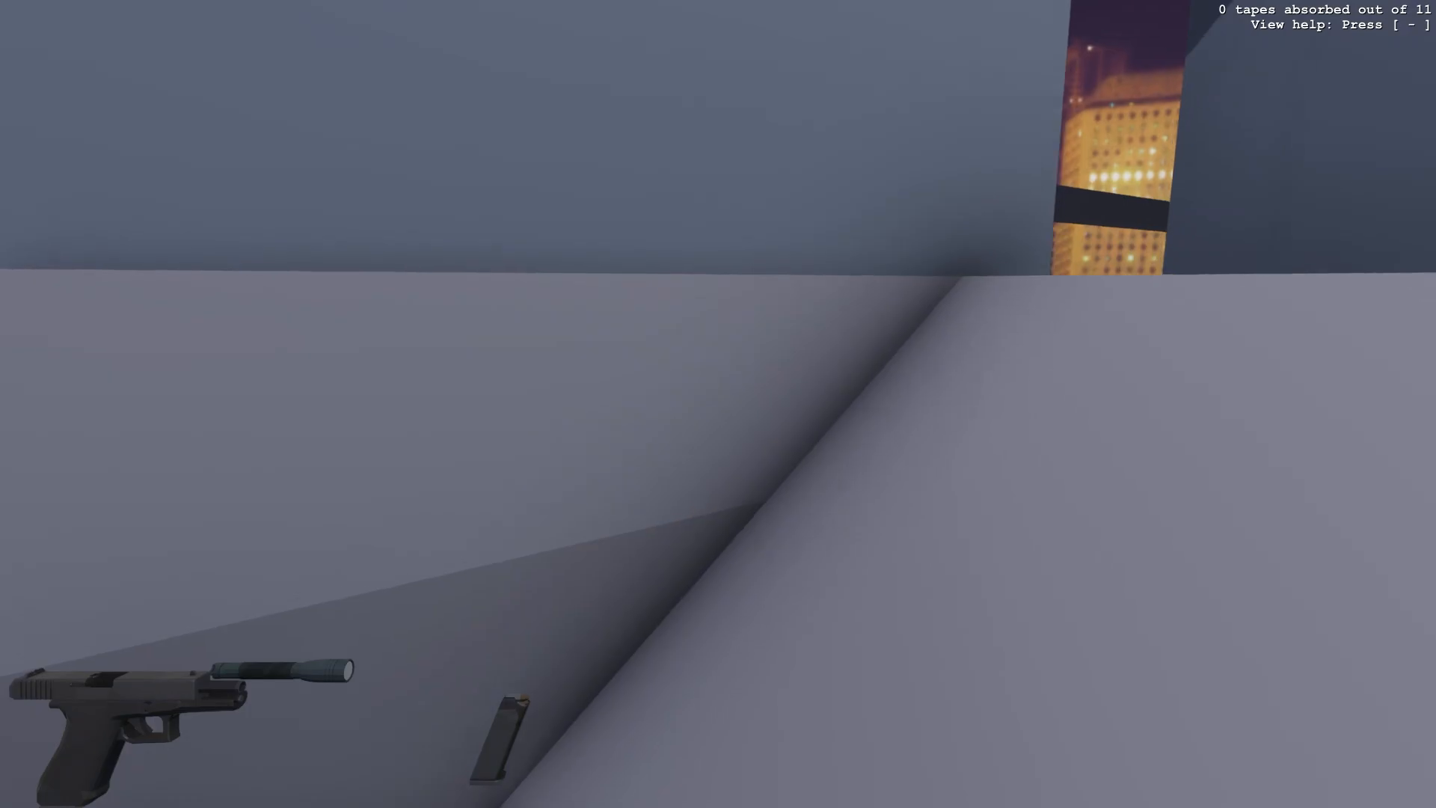
pyautogui.press('w')
pyautogui.press('w')
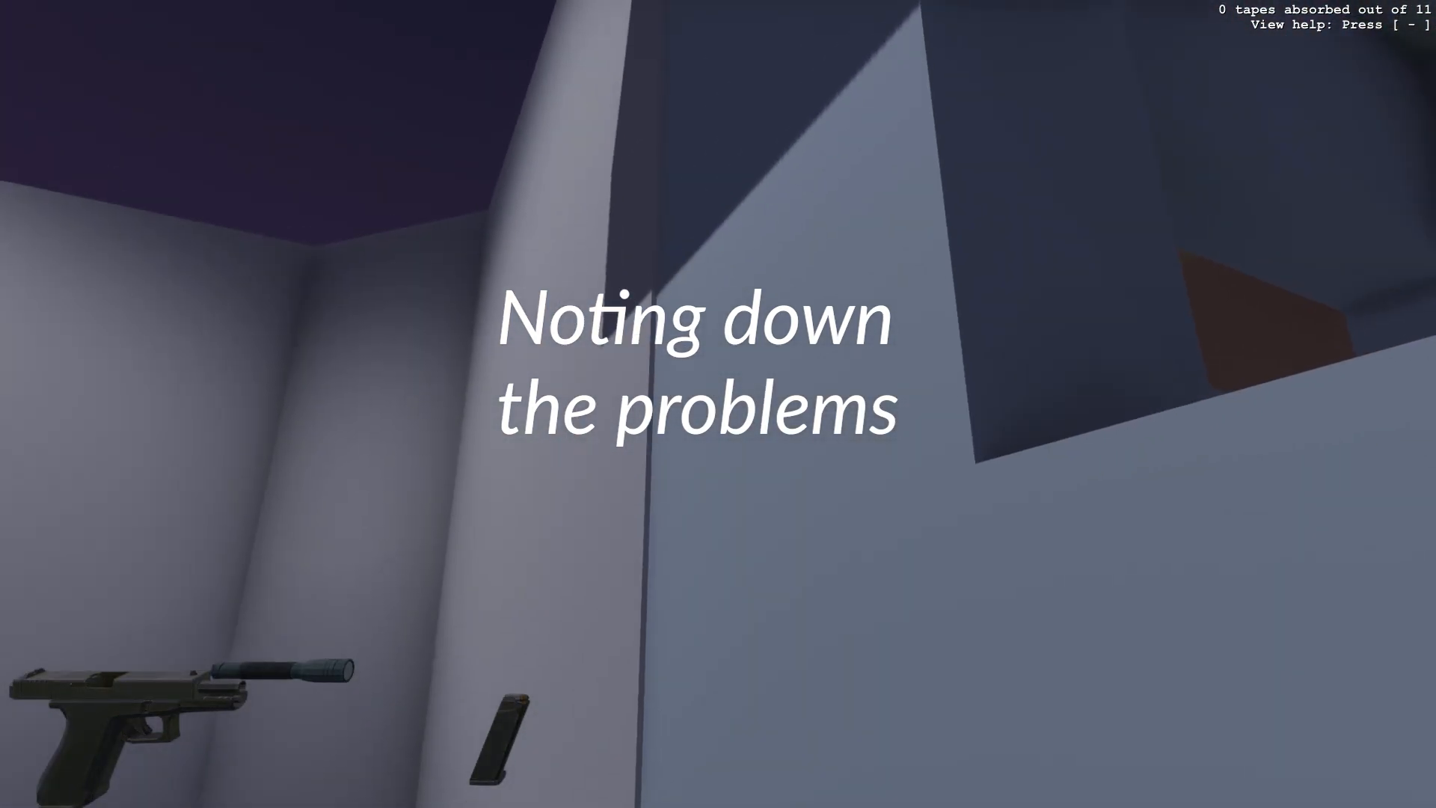
pyautogui.press('w')
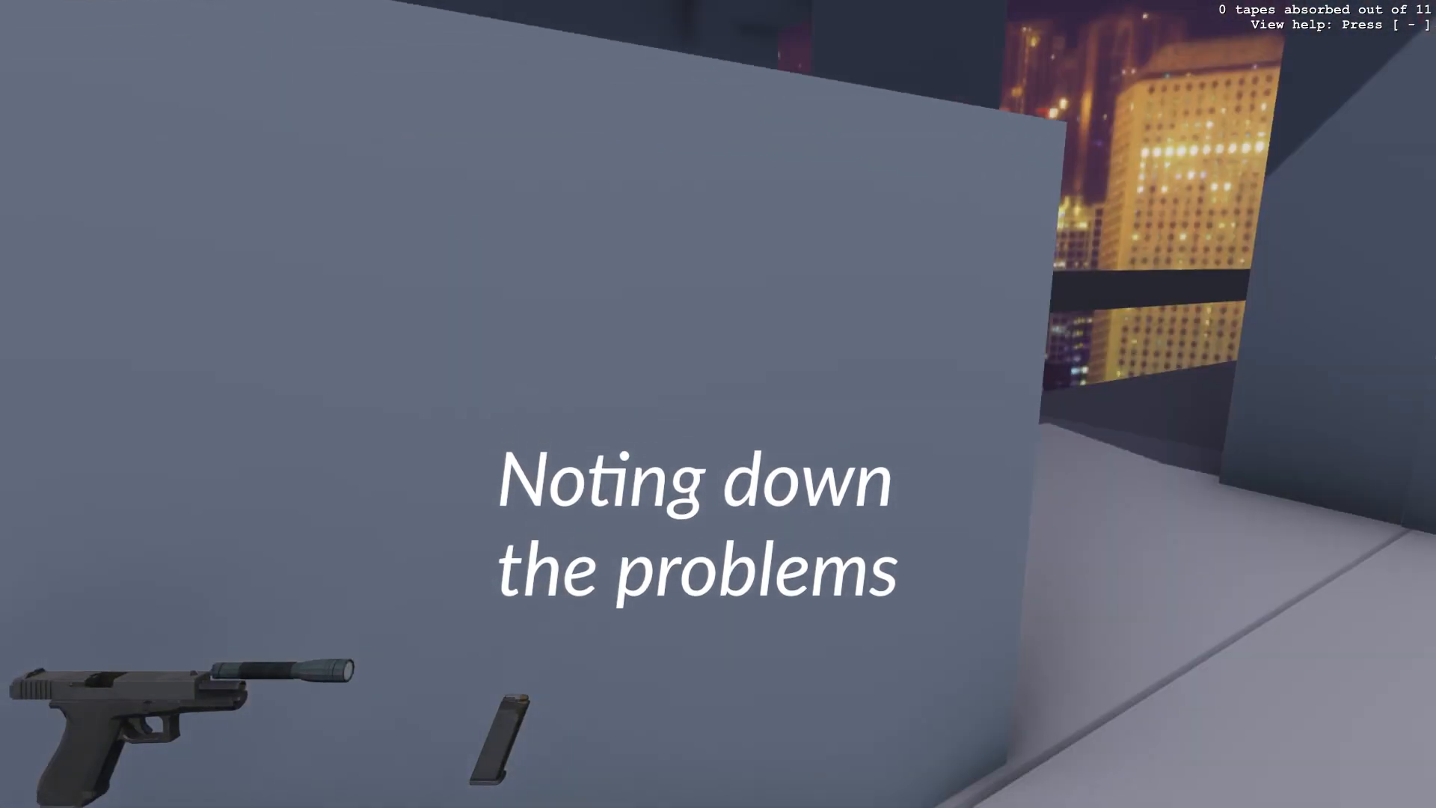
pyautogui.press('w')
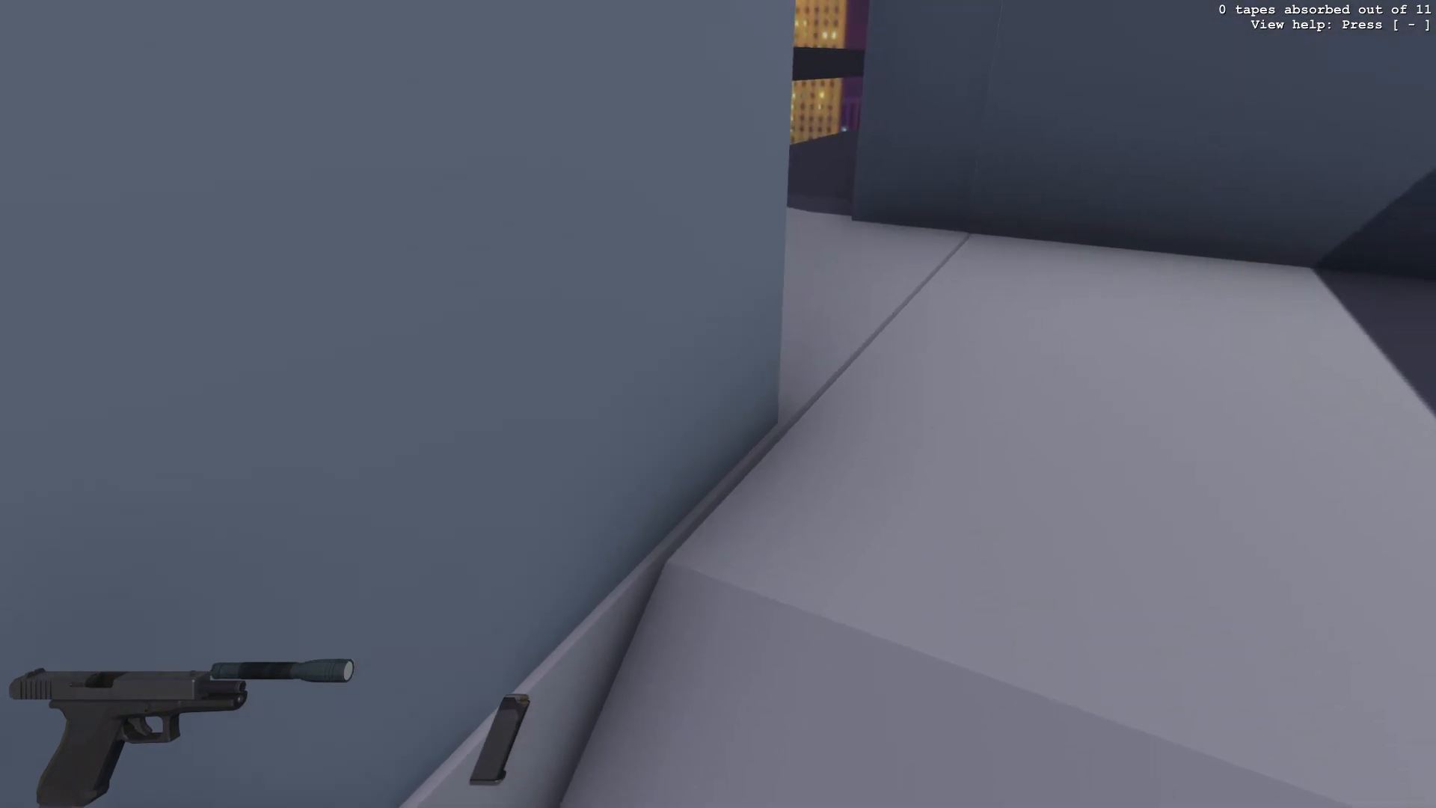
# - Add the note '- stairs gap' under lvl3 in the notes file
pyautogui.write('ll')
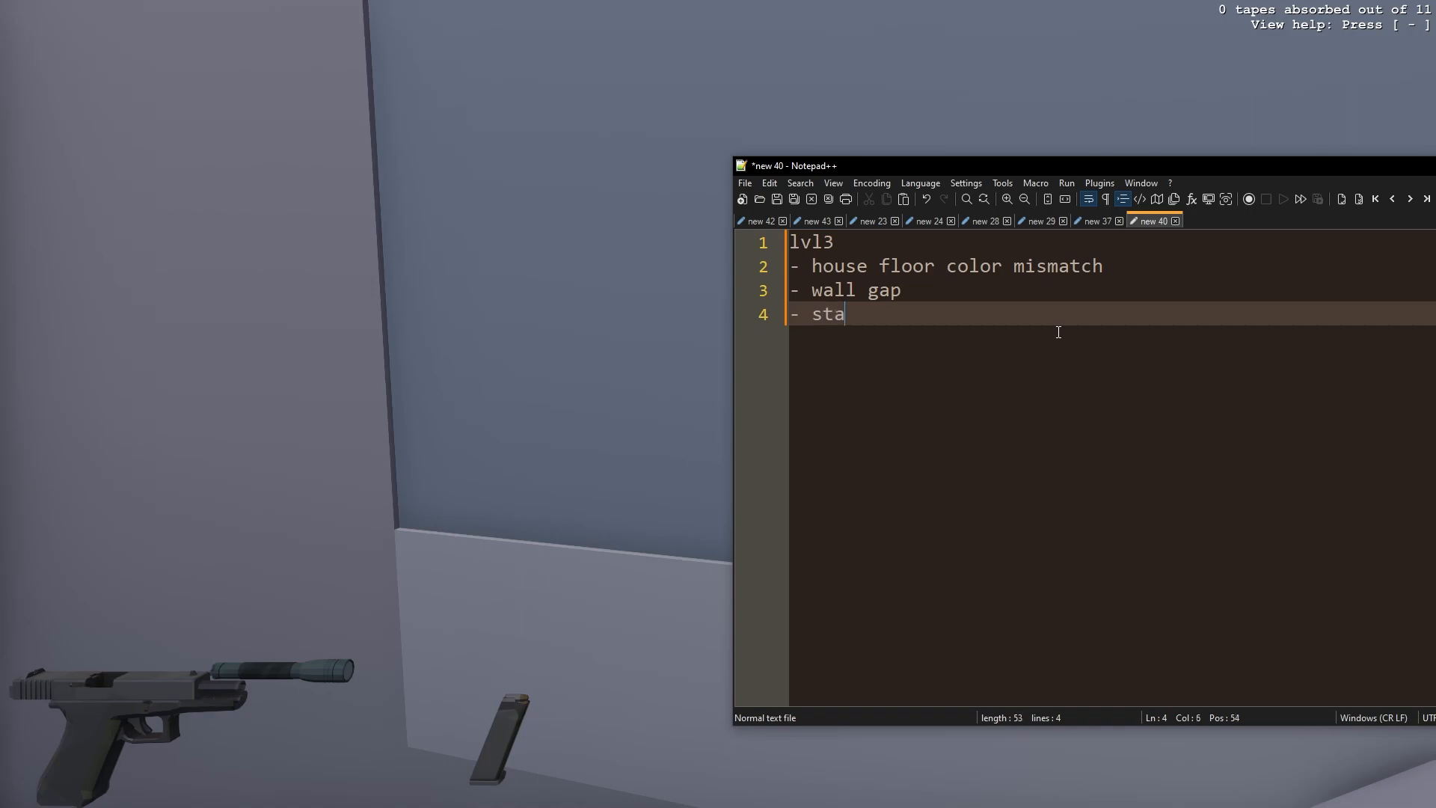
pyautogui.write('gap')
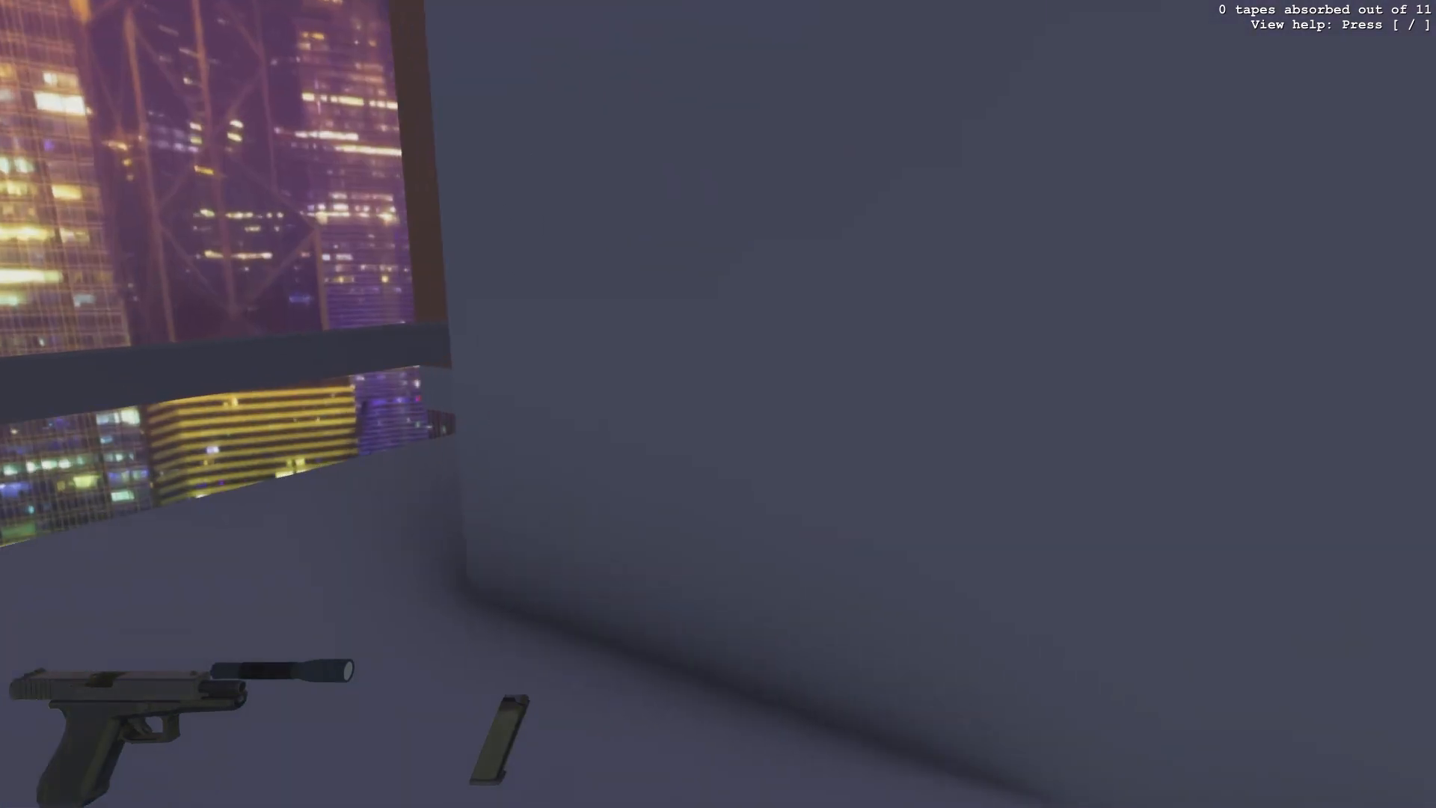
# - Walk further through the level to inspect the stairs and rooftop areas
pyautogui.press('w')
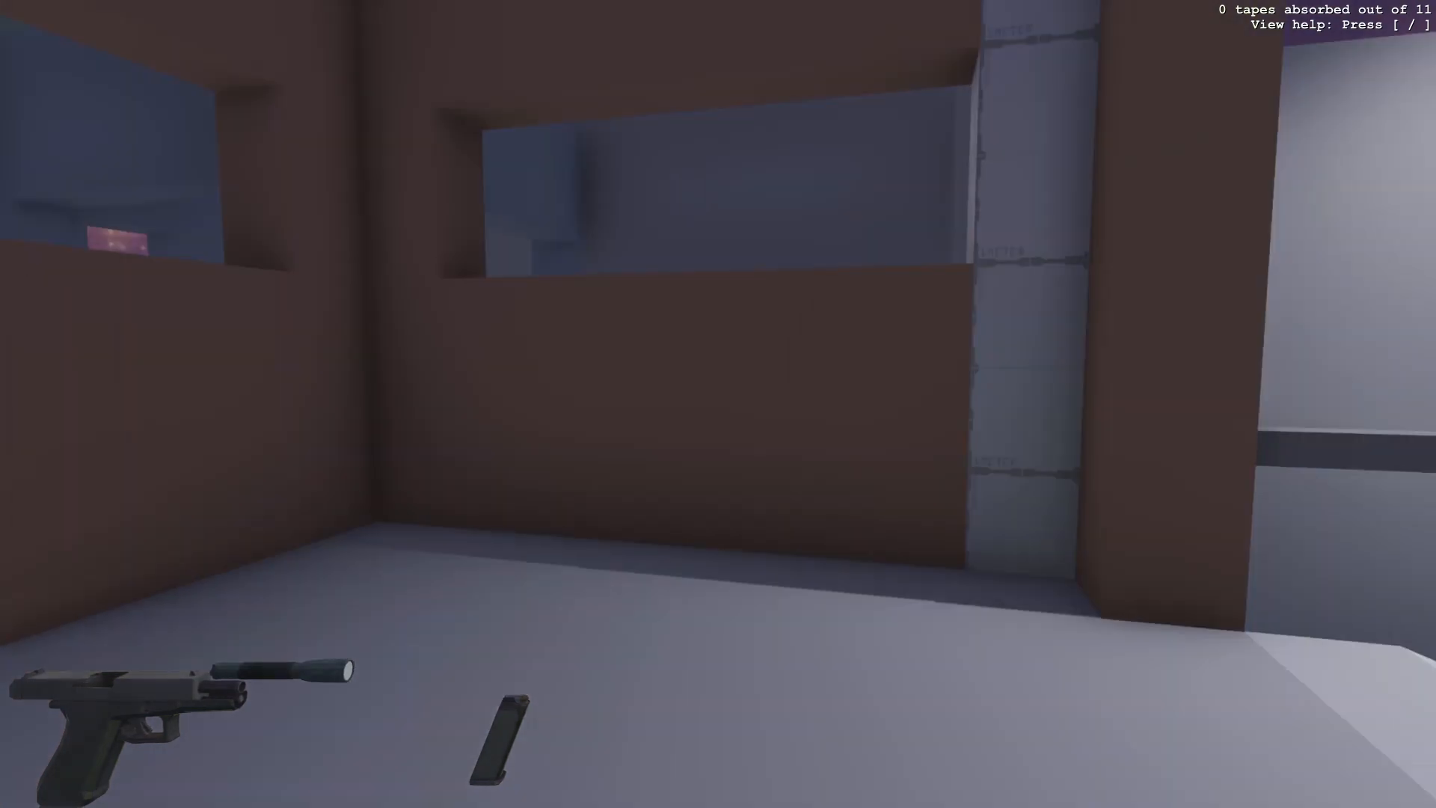
pyautogui.press('w')
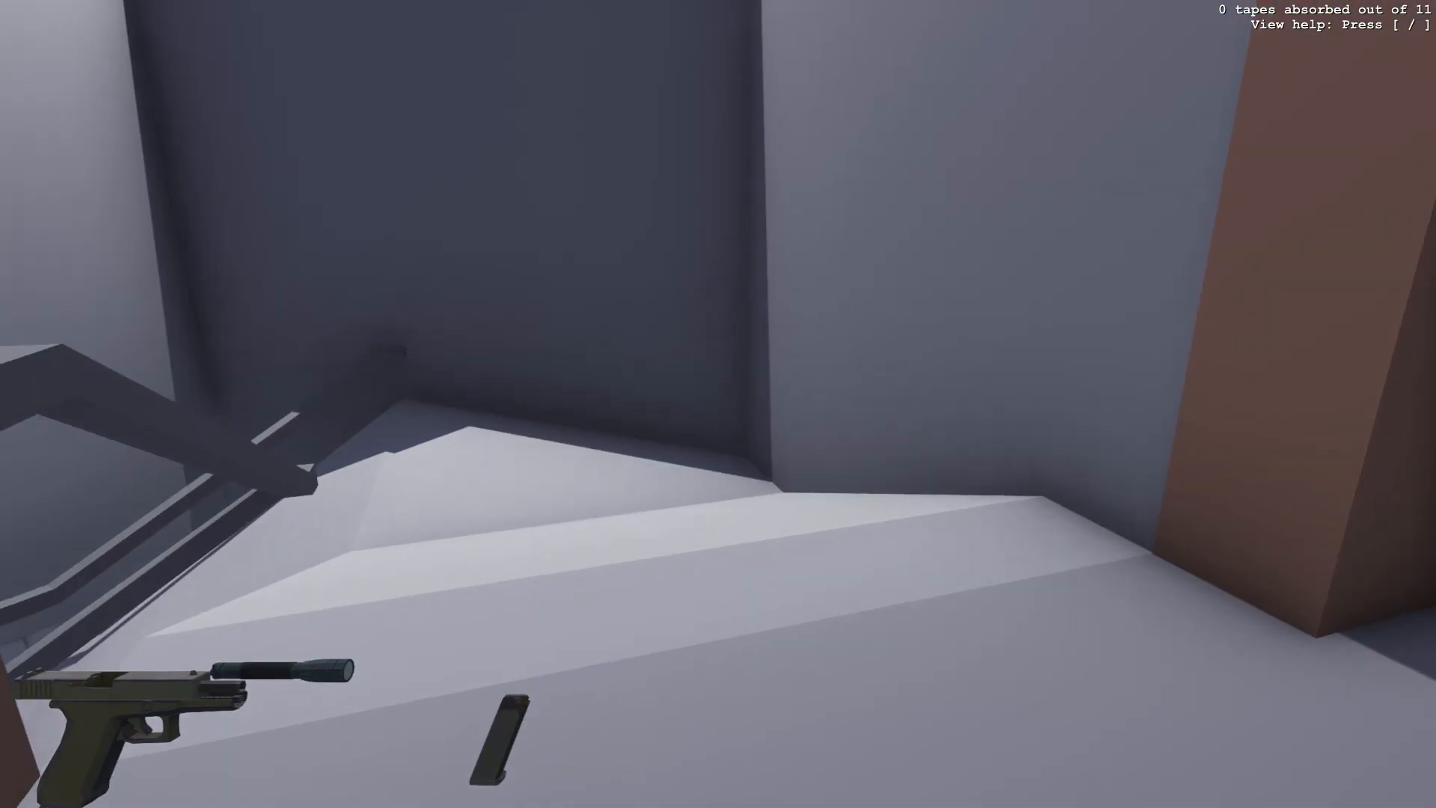
pyautogui.press('w')
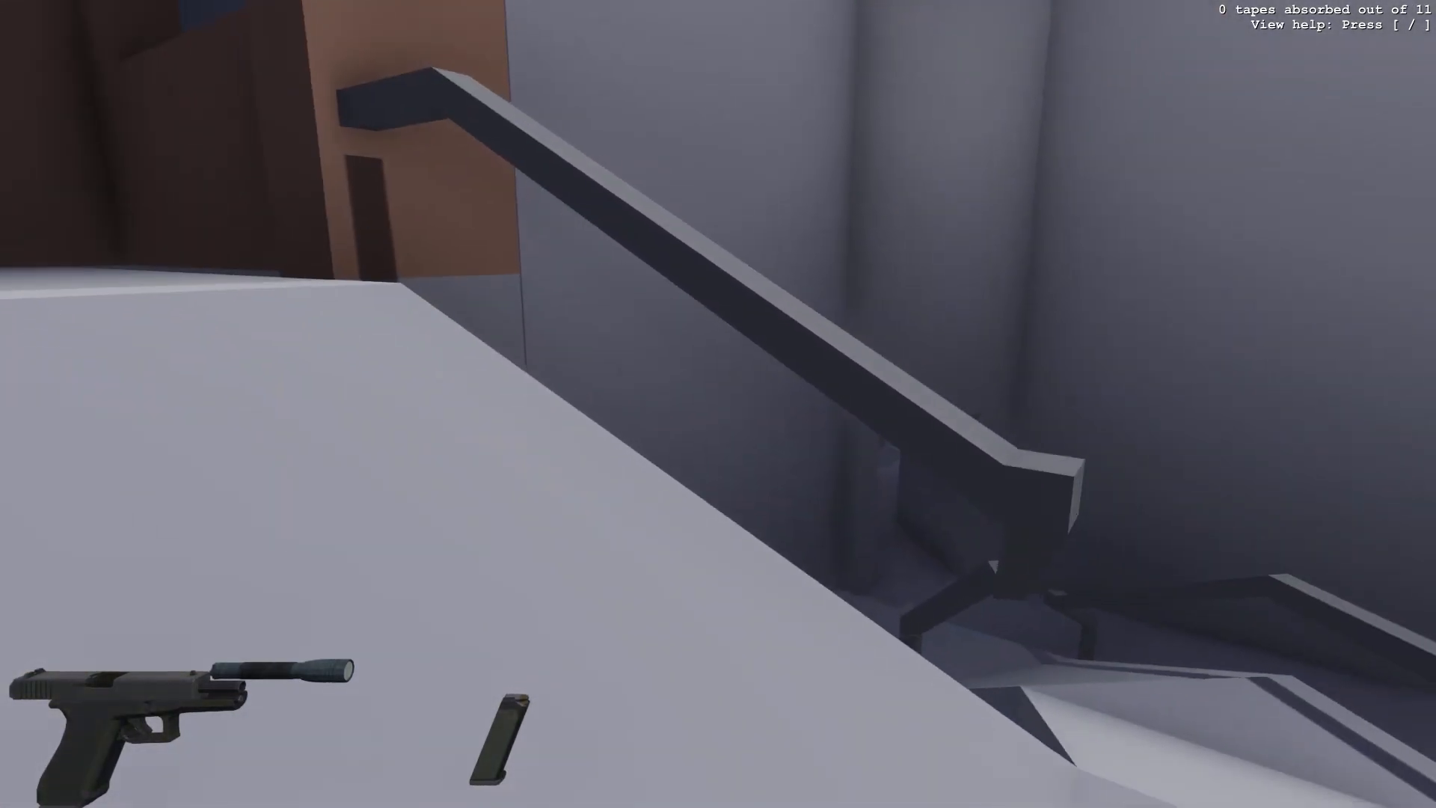
pyautogui.press('w')
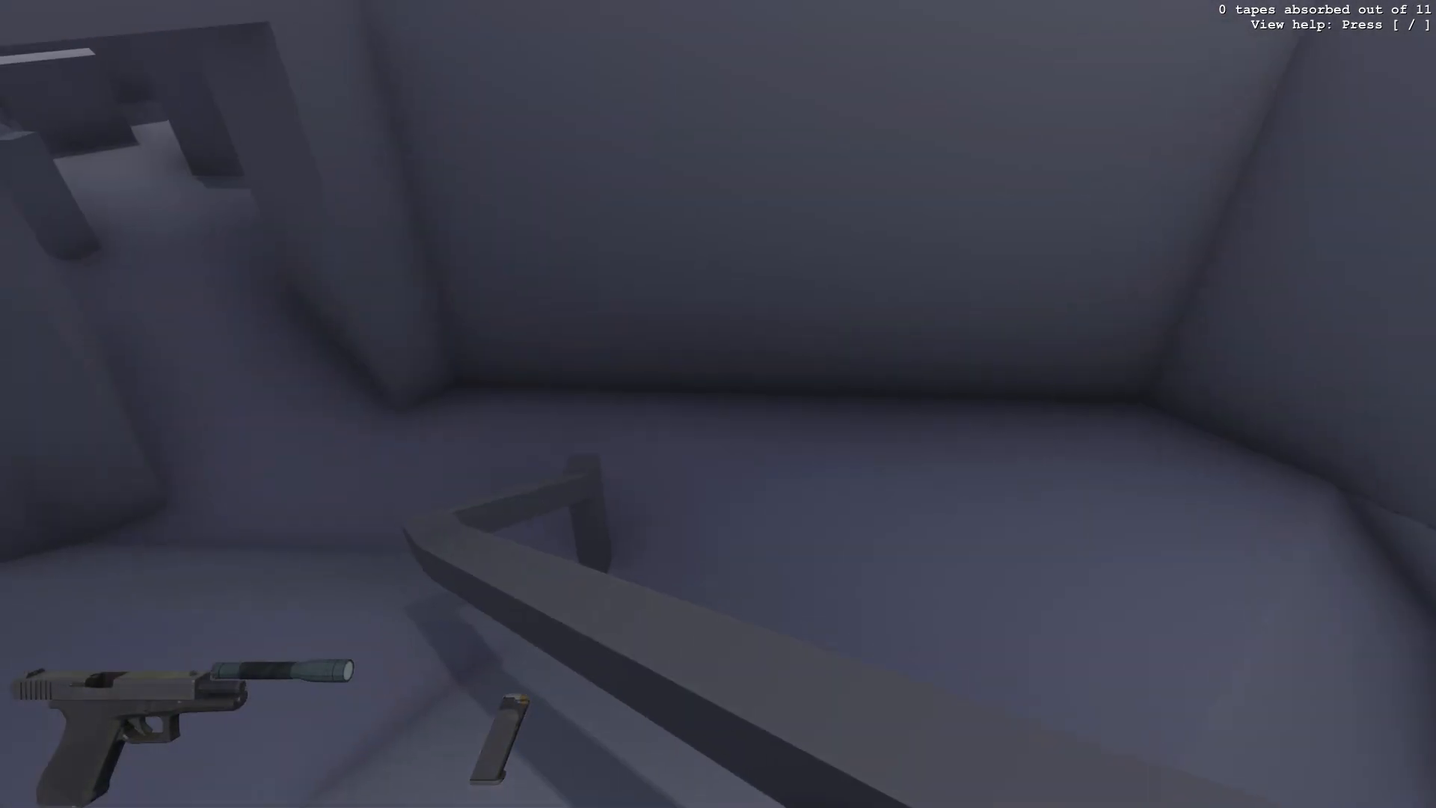
pyautogui.press('w')
pyautogui.press('w')
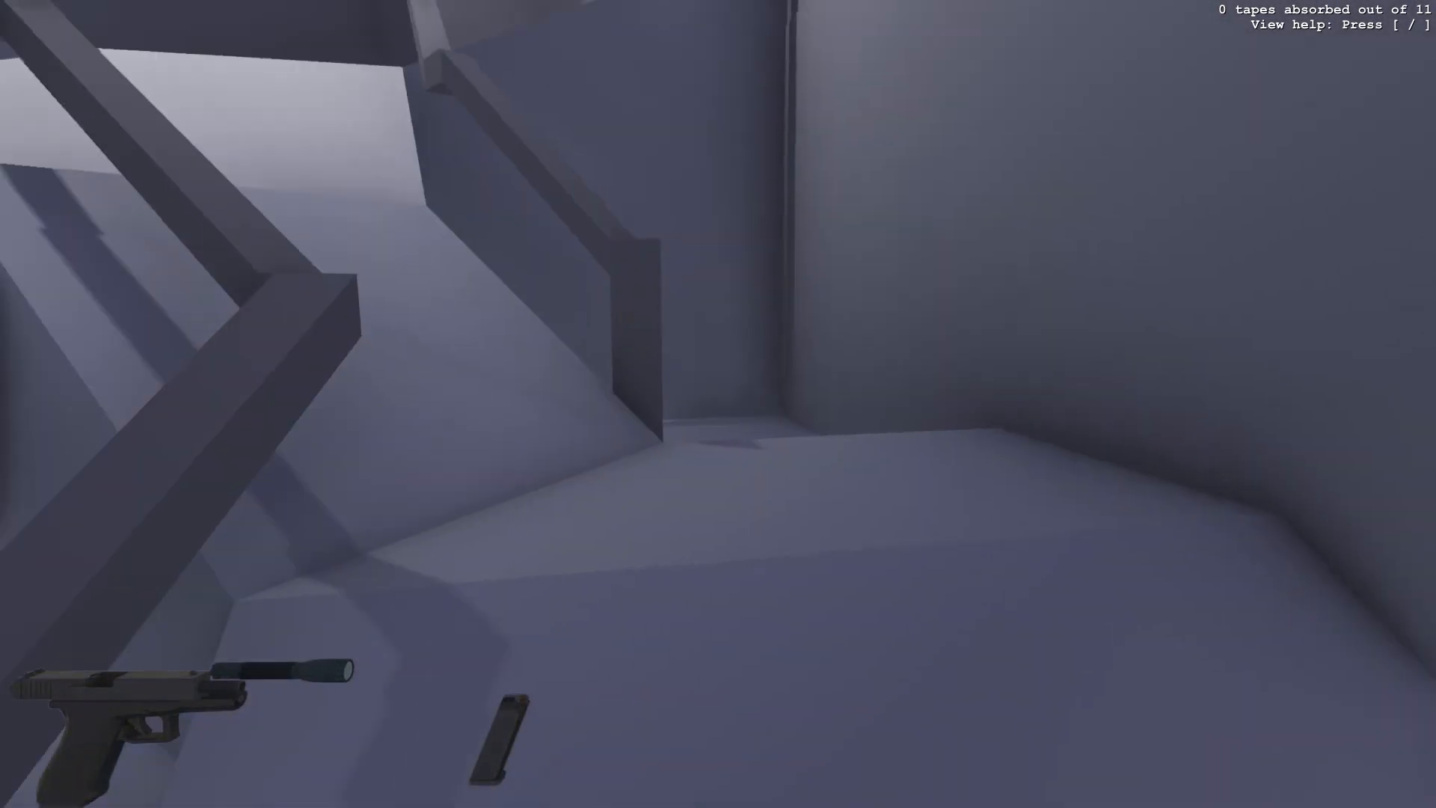
pyautogui.press('w')
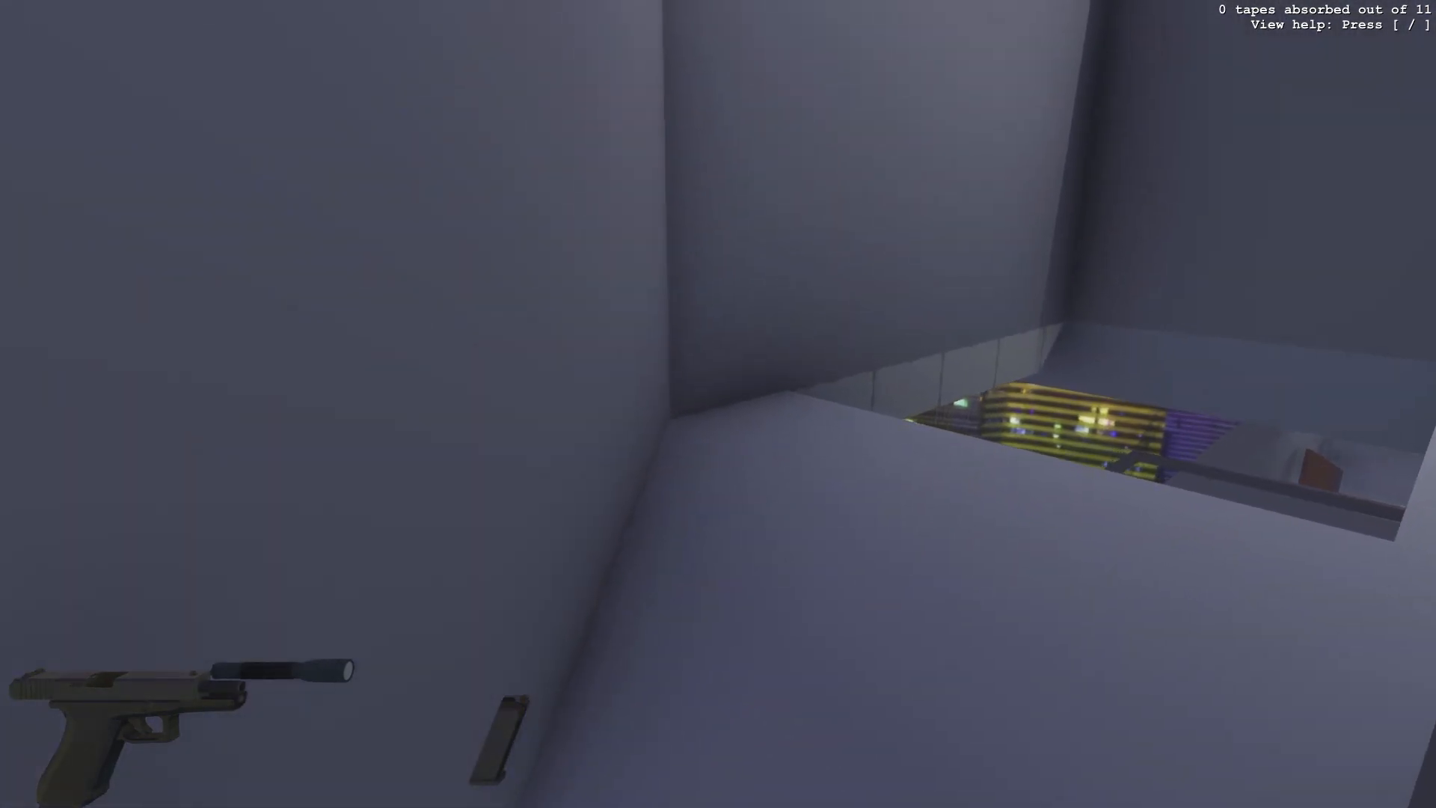
pyautogui.press('w')
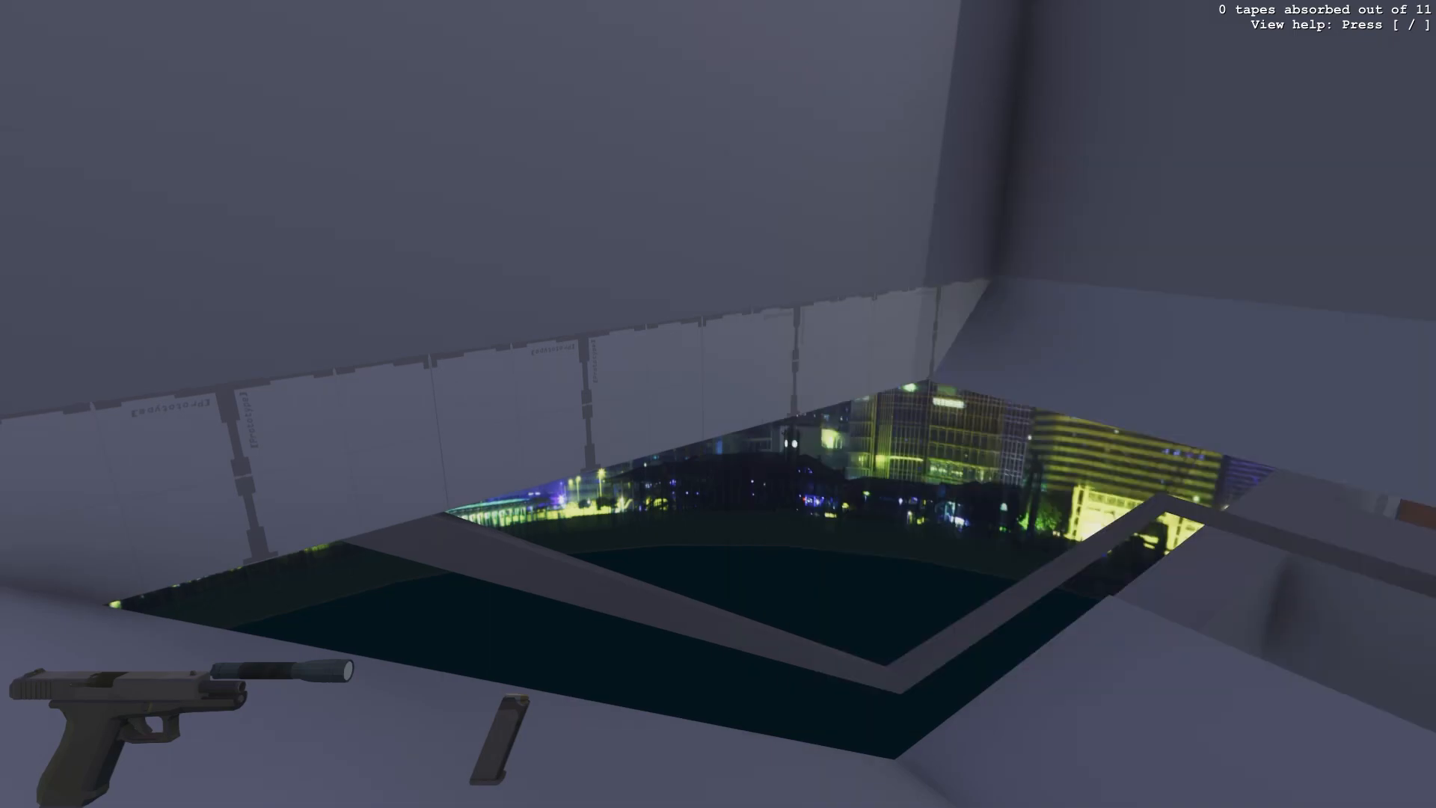
pyautogui.press('w')
pyautogui.press('w')
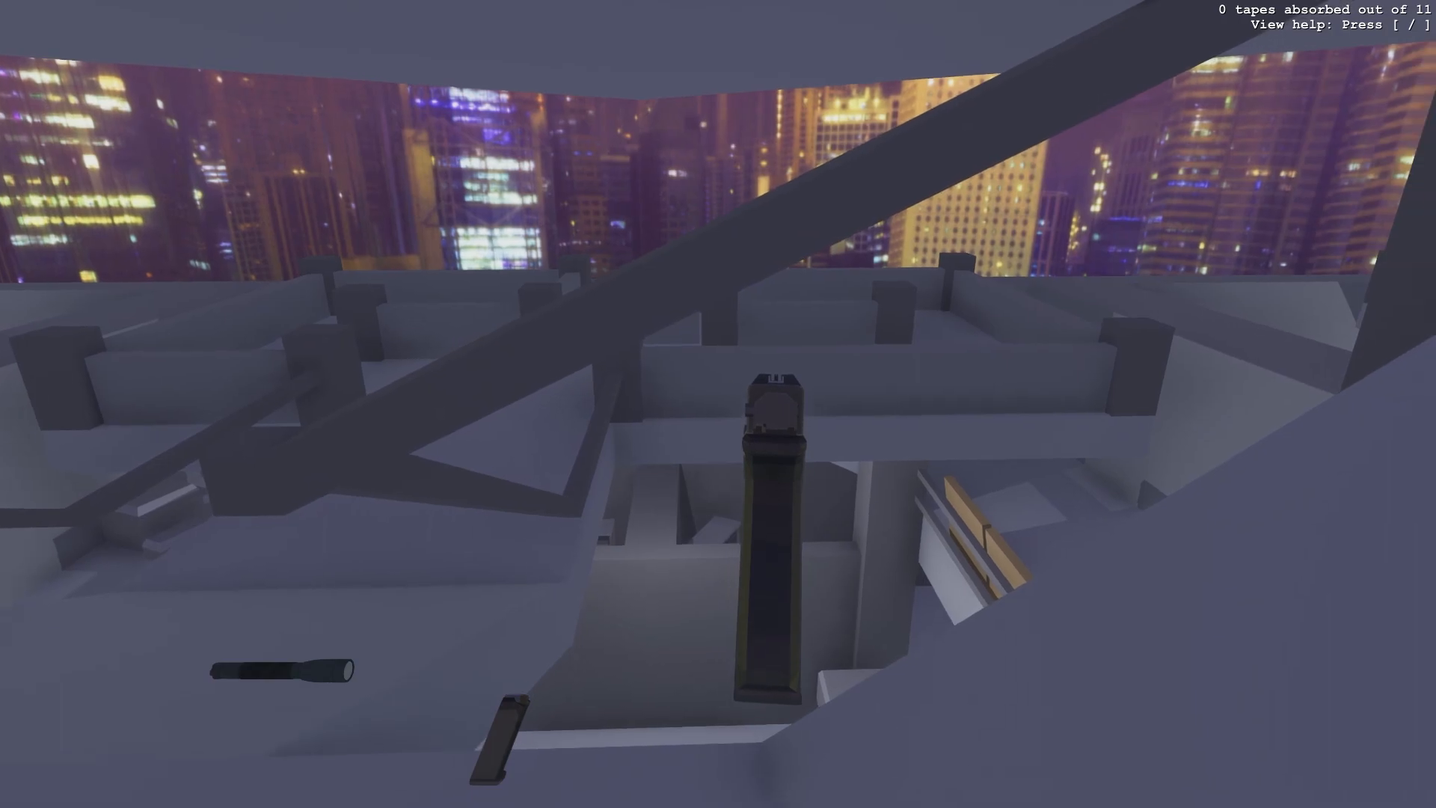
# - Switch to the notes and write the lvl2 note '- protect decent (wall height?'
pyautogui.hotkey('alt', 'Tab')
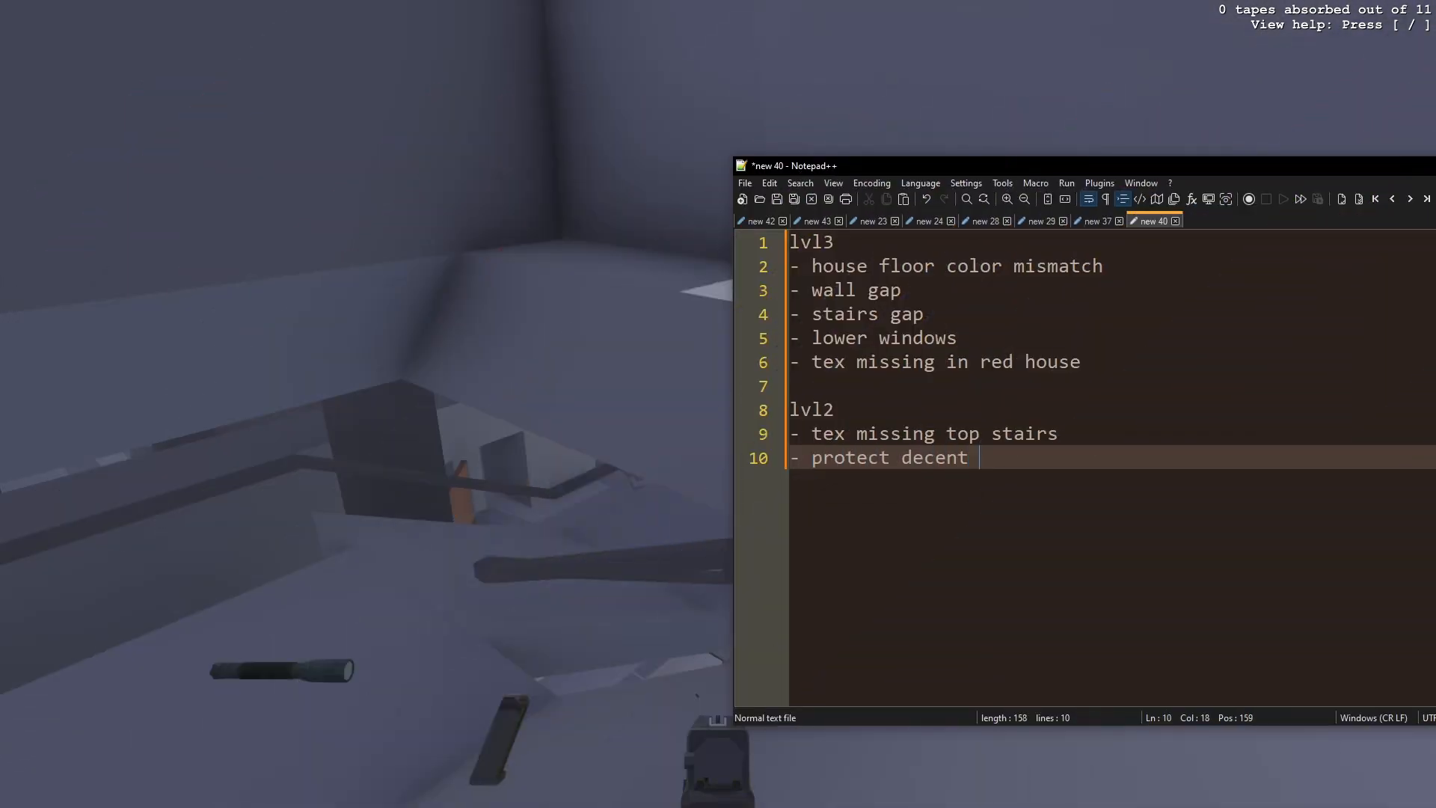
pyautogui.write('l height?')
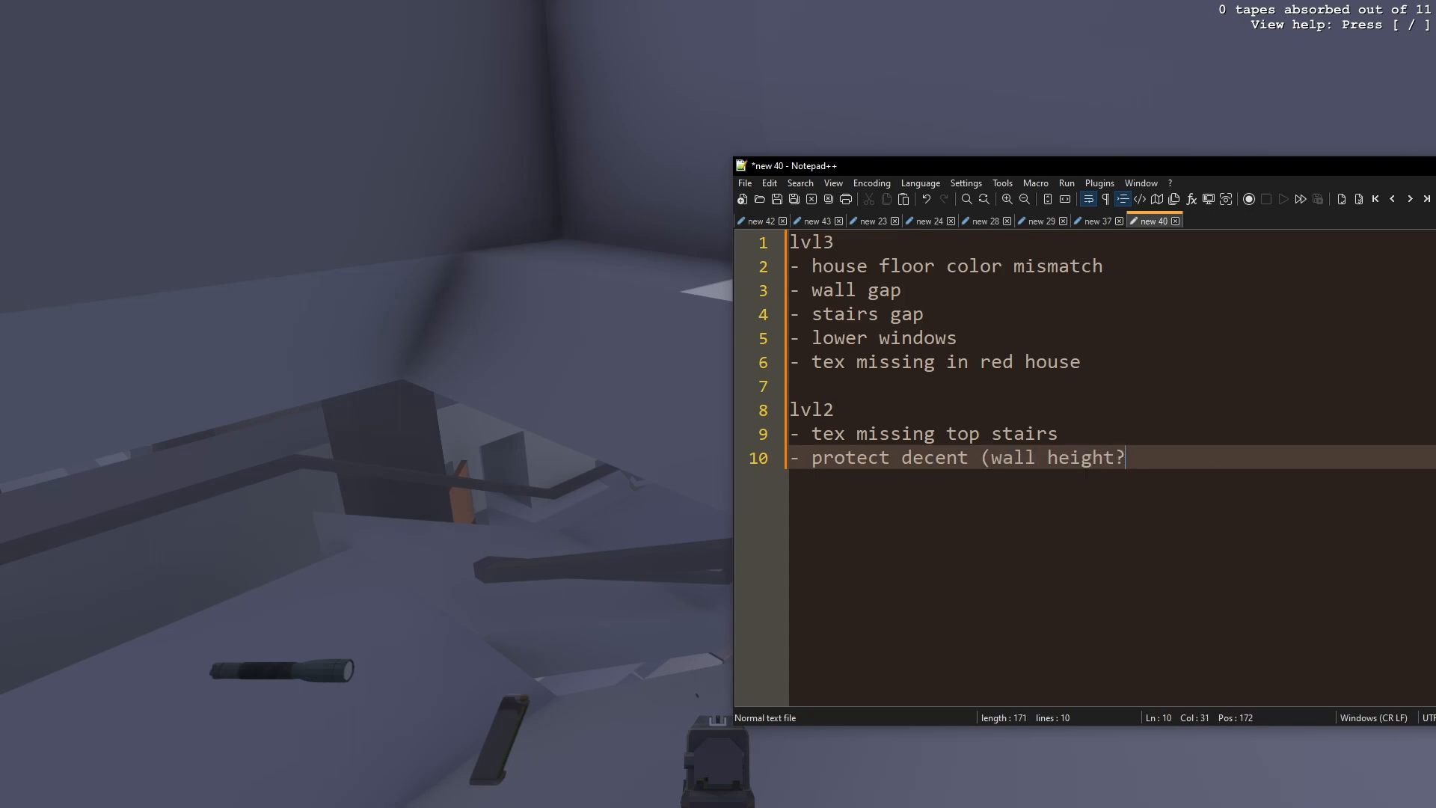
# - Revise the note to 'protect top stairs decent (wall height?' and start a '- top stairs' line
pyautogui.hotkey('alt', 'Tab')
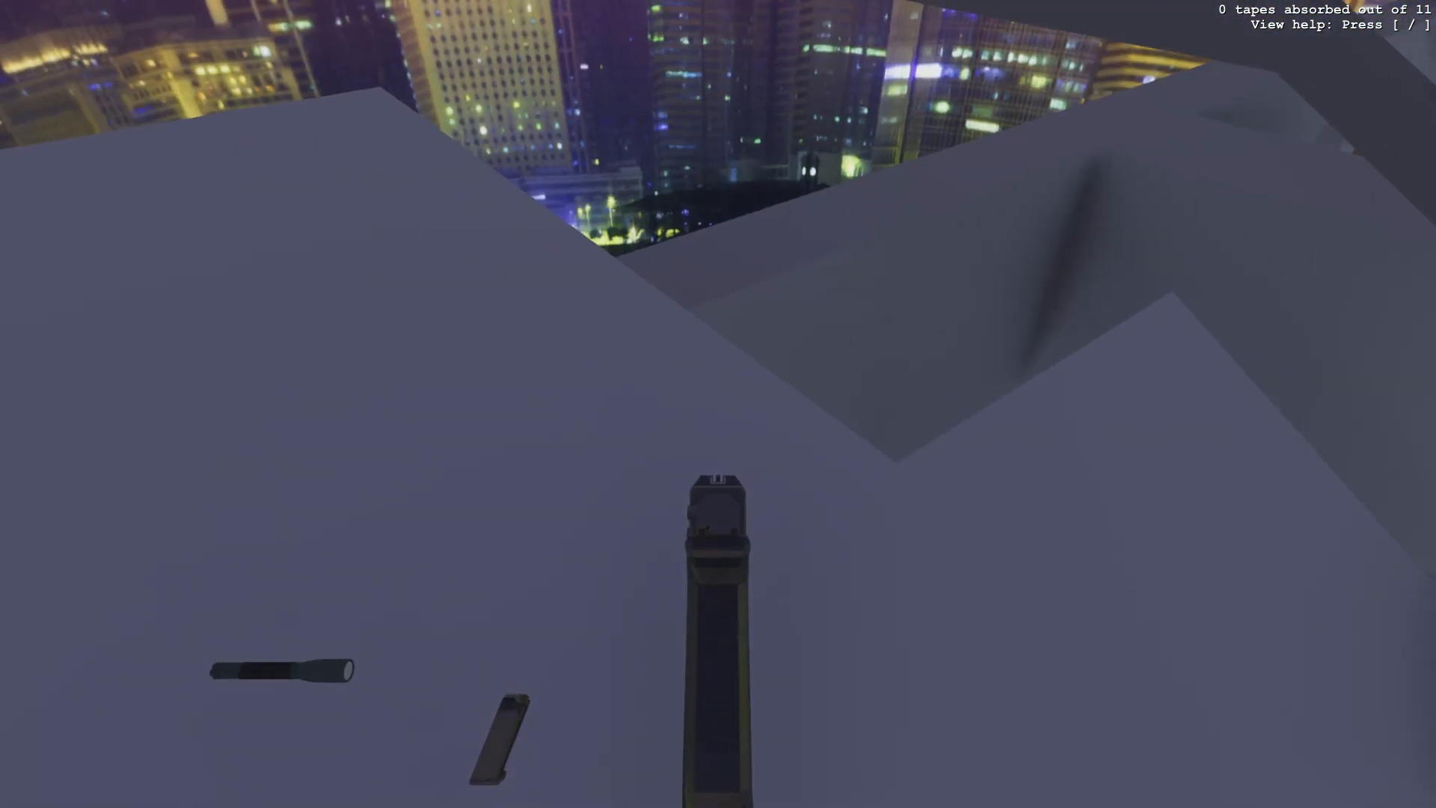
pyautogui.hotkey('alt', 'Tab')
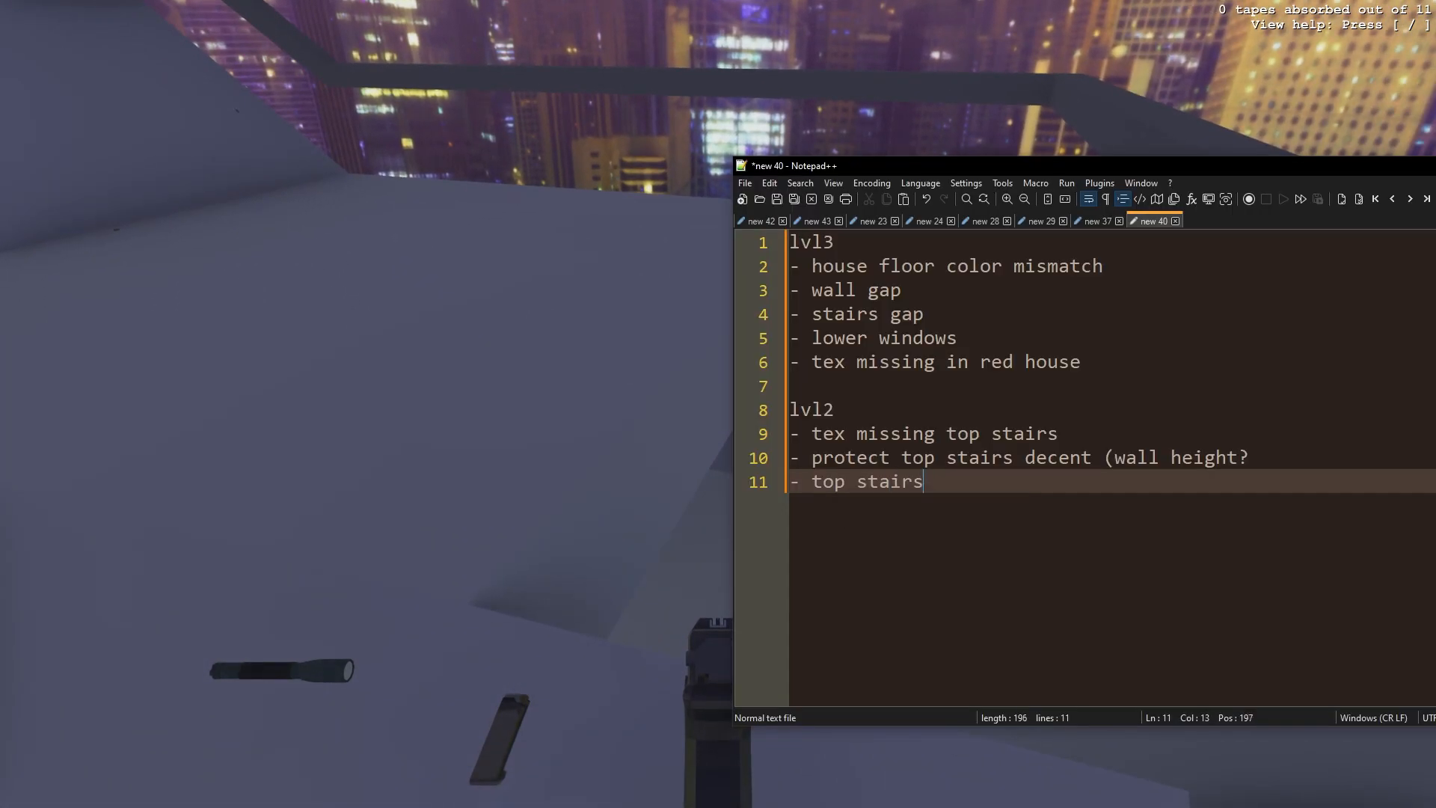
pyautogui.hotkey('alt', 'Tab')
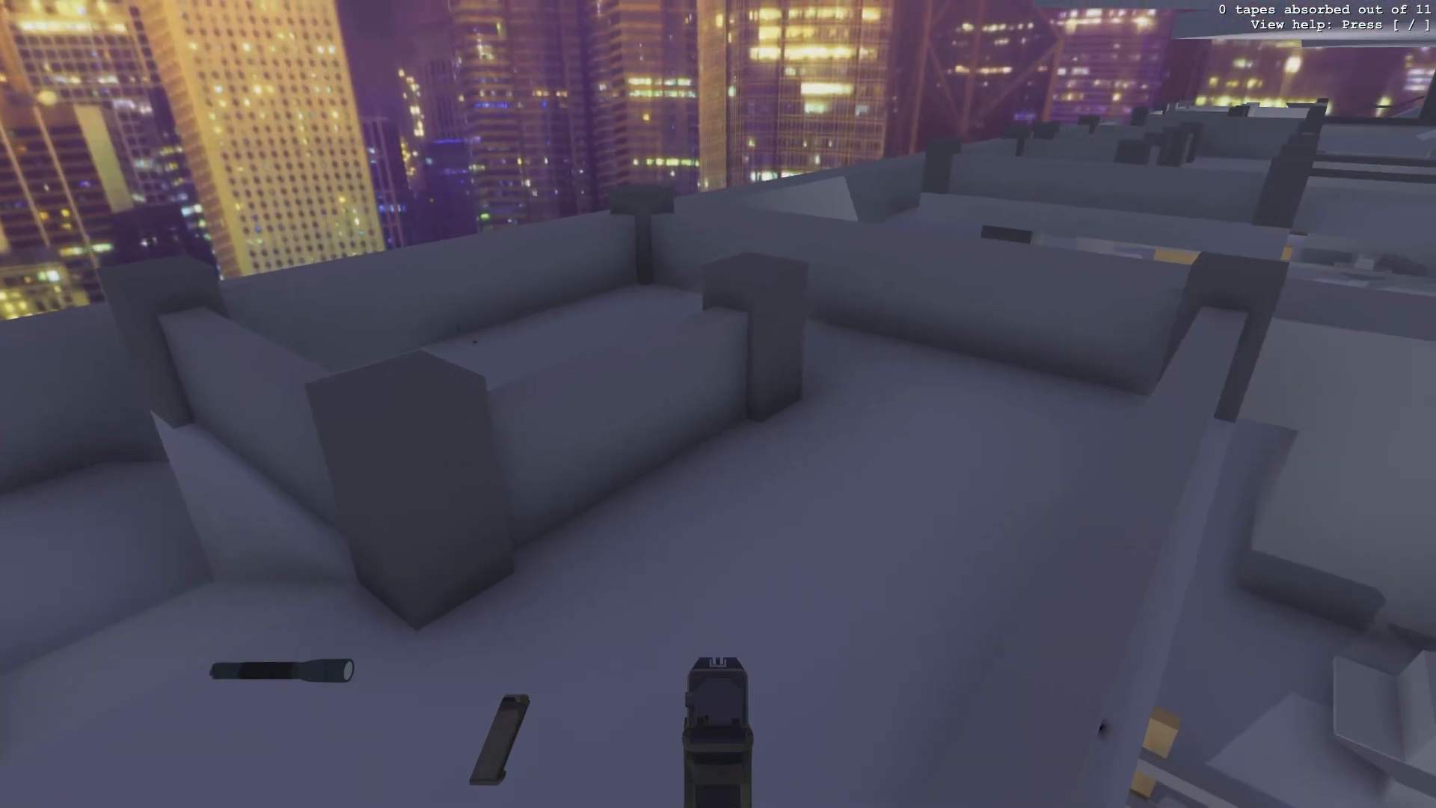
# - Extend the line to 'top stairs base extend' and start the note '- maze - make contr'
pyautogui.hotkey('alt', 'Tab')
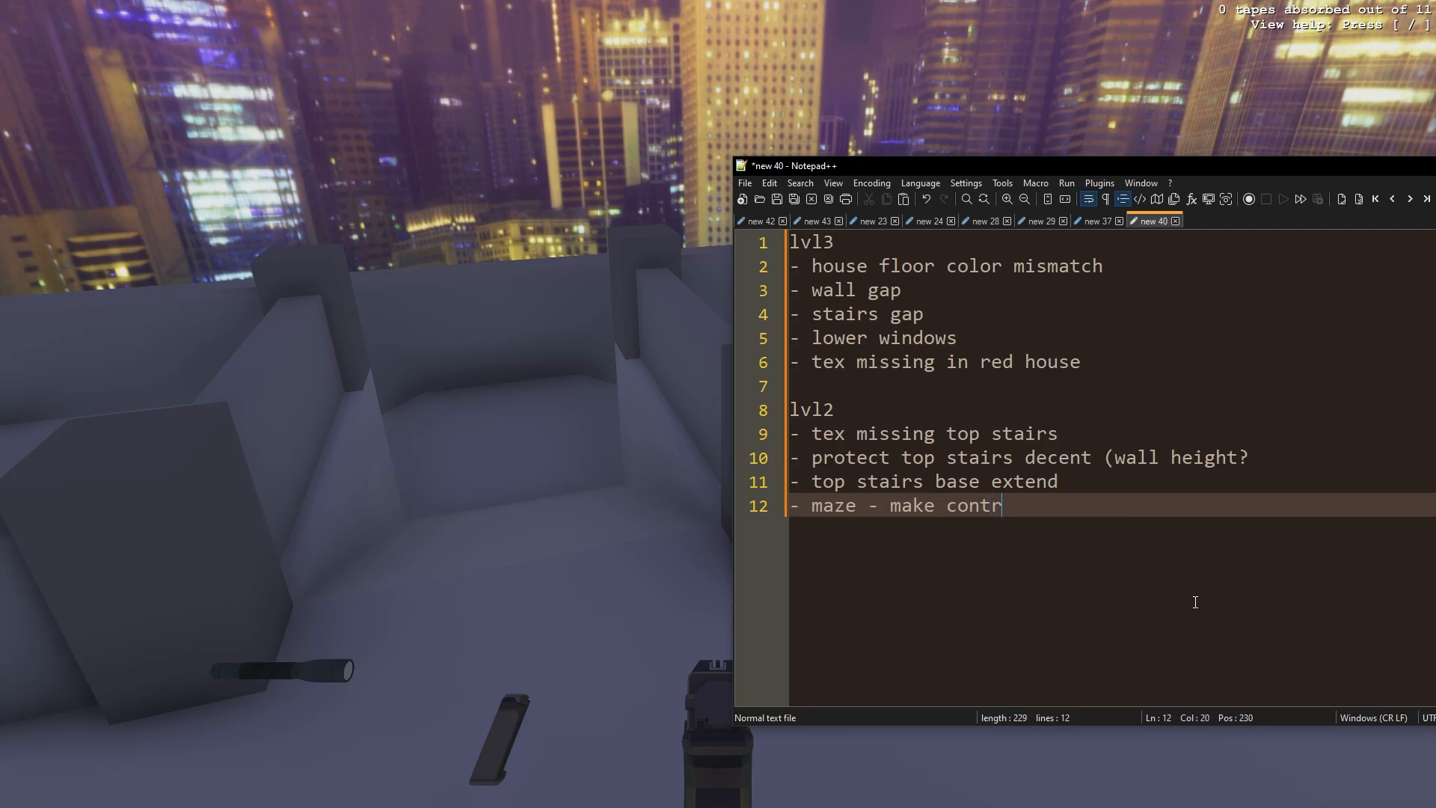
pyautogui.hotkey('alt', 'Tab')
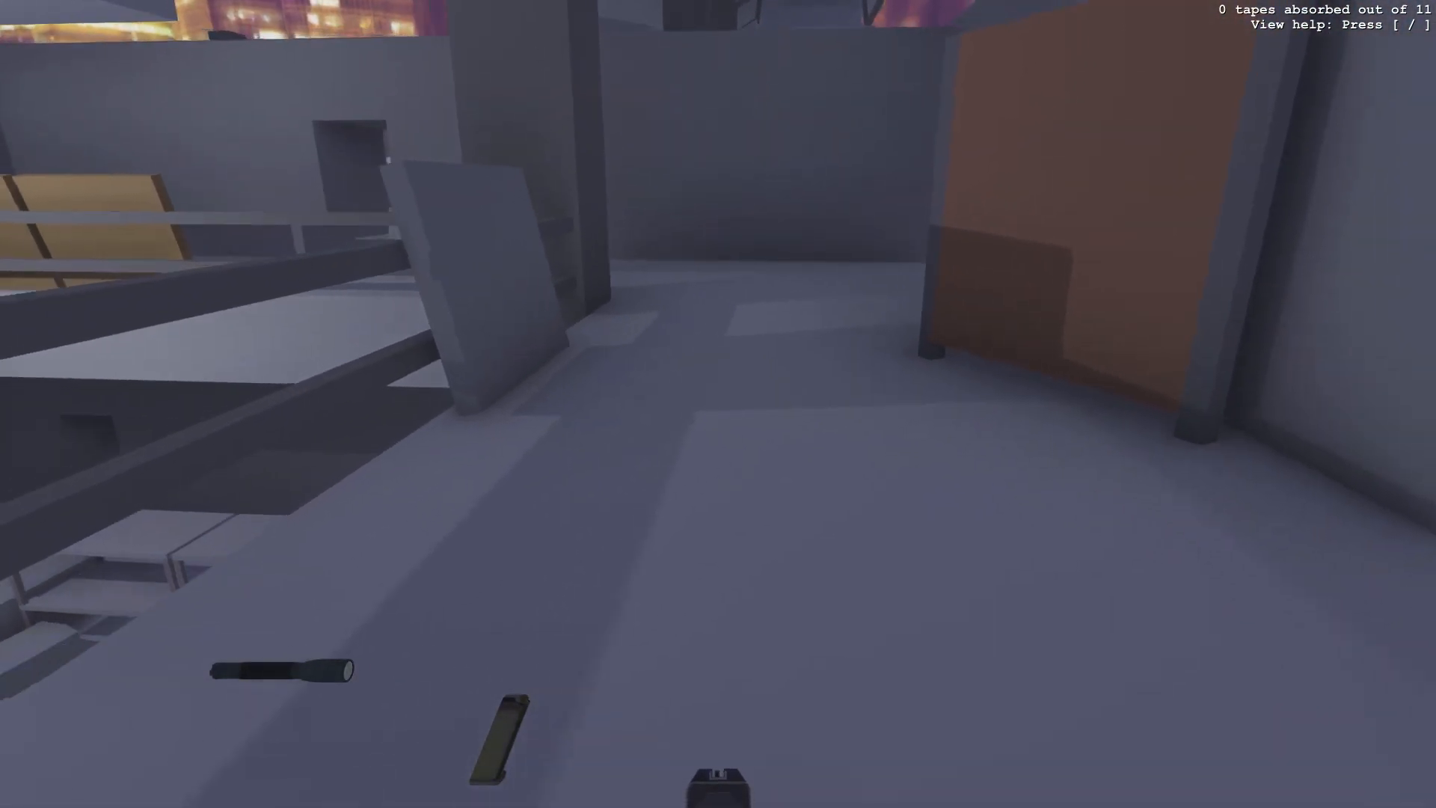
# - Finish the maze note as 'make contrasty and less sucky' and add '- divide circle'
pyautogui.hotkey('alt', 'Tab')
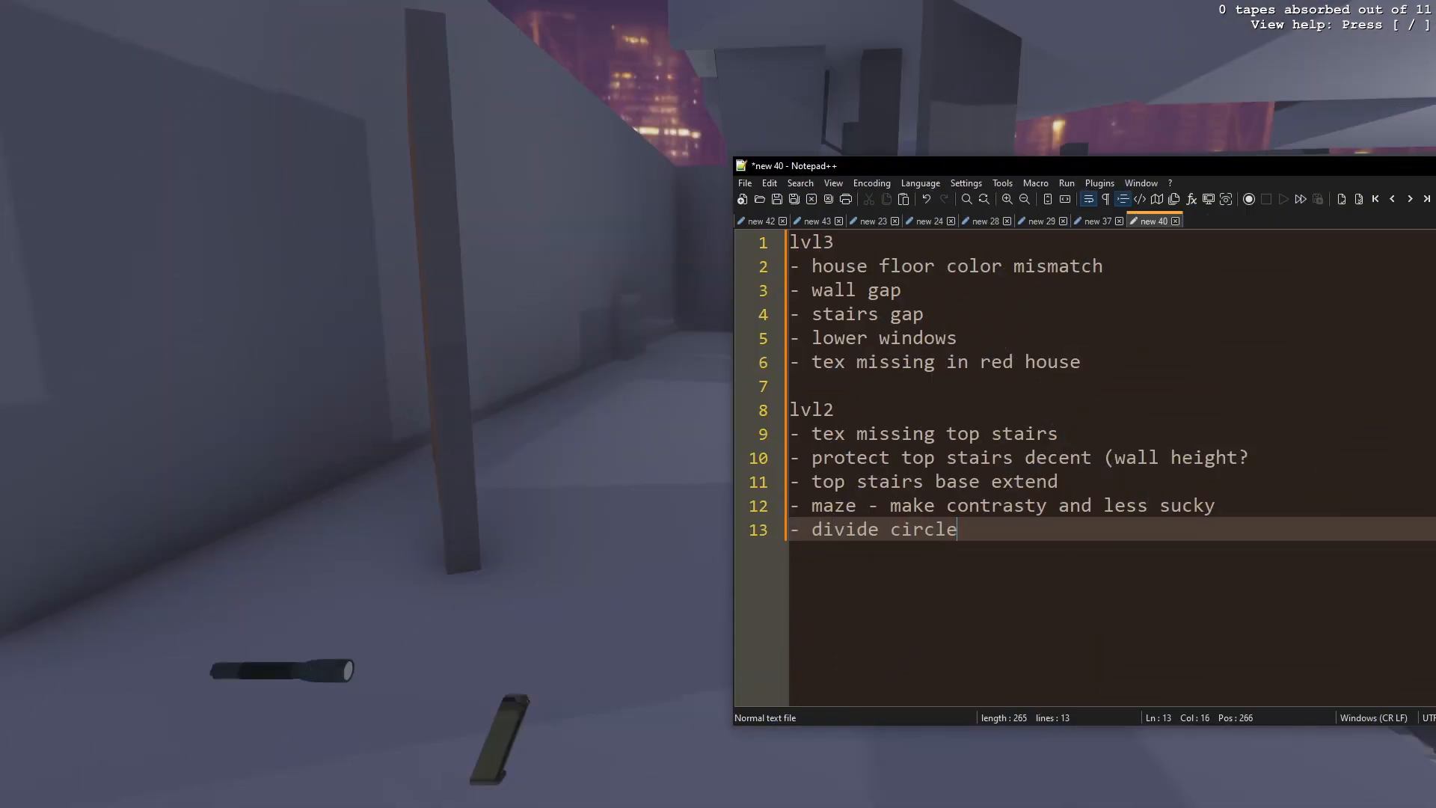
pyautogui.hotkey('alt', 'Tab')
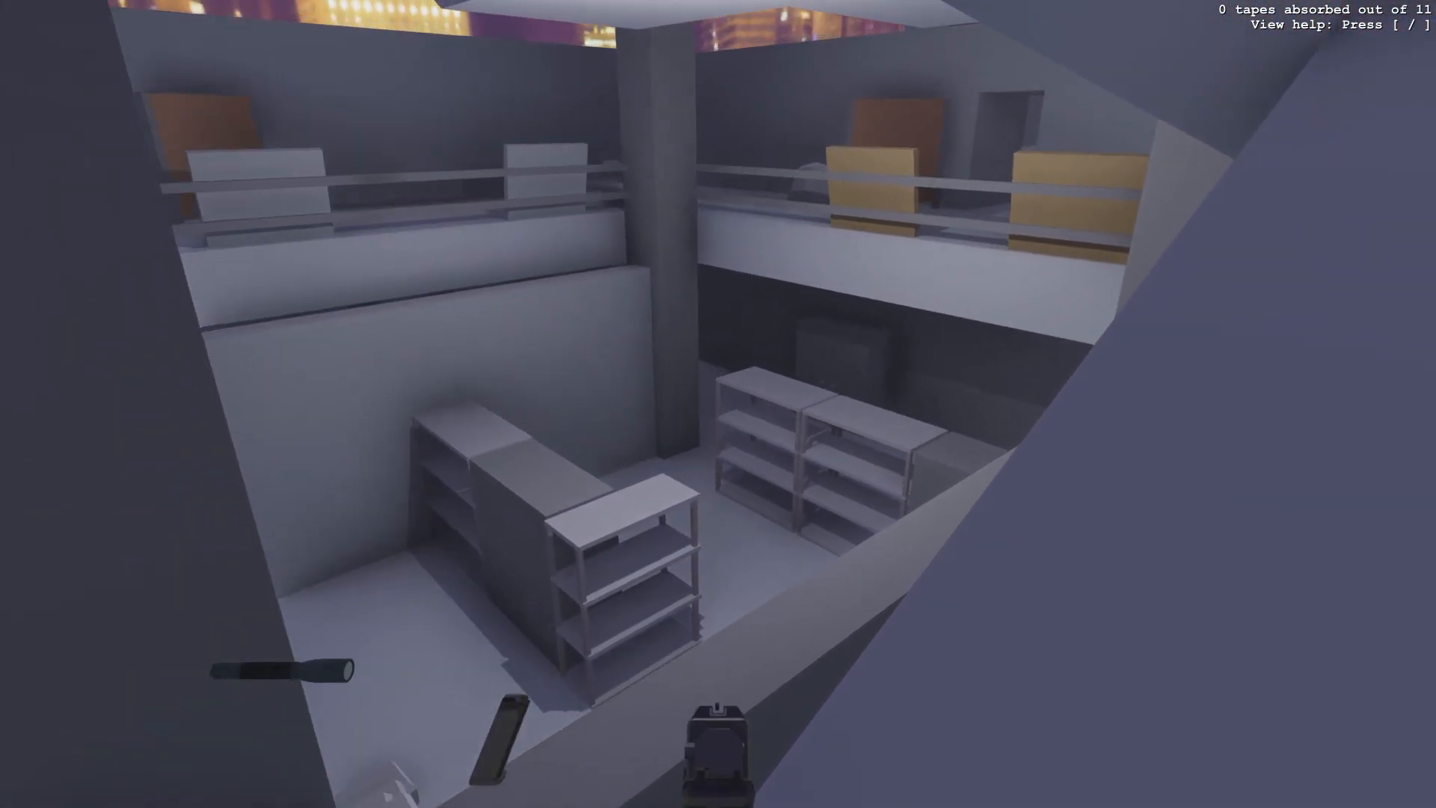
# - Walk through the storage room with shelves to inspect the level for problems
pyautogui.press('w')
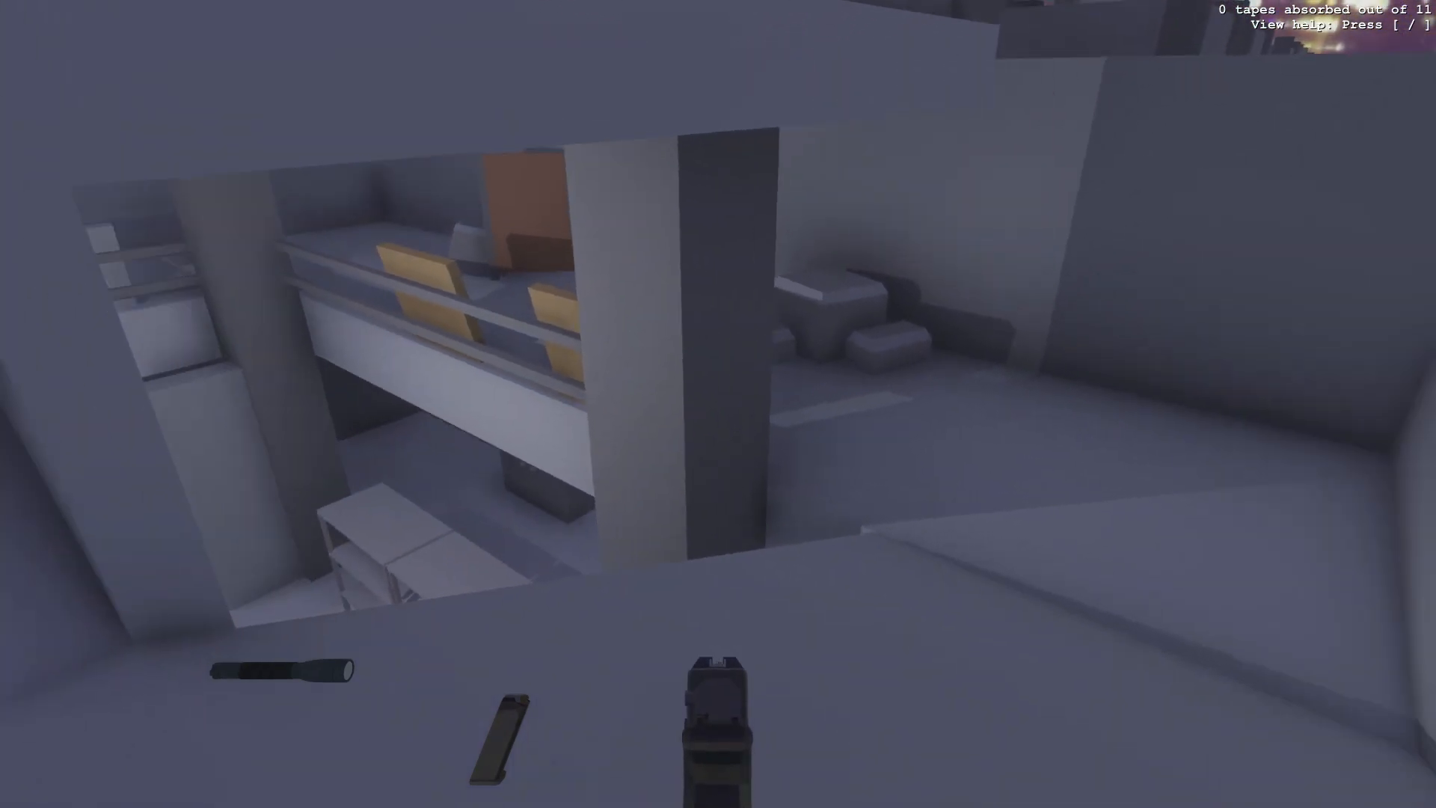
pyautogui.press('w')
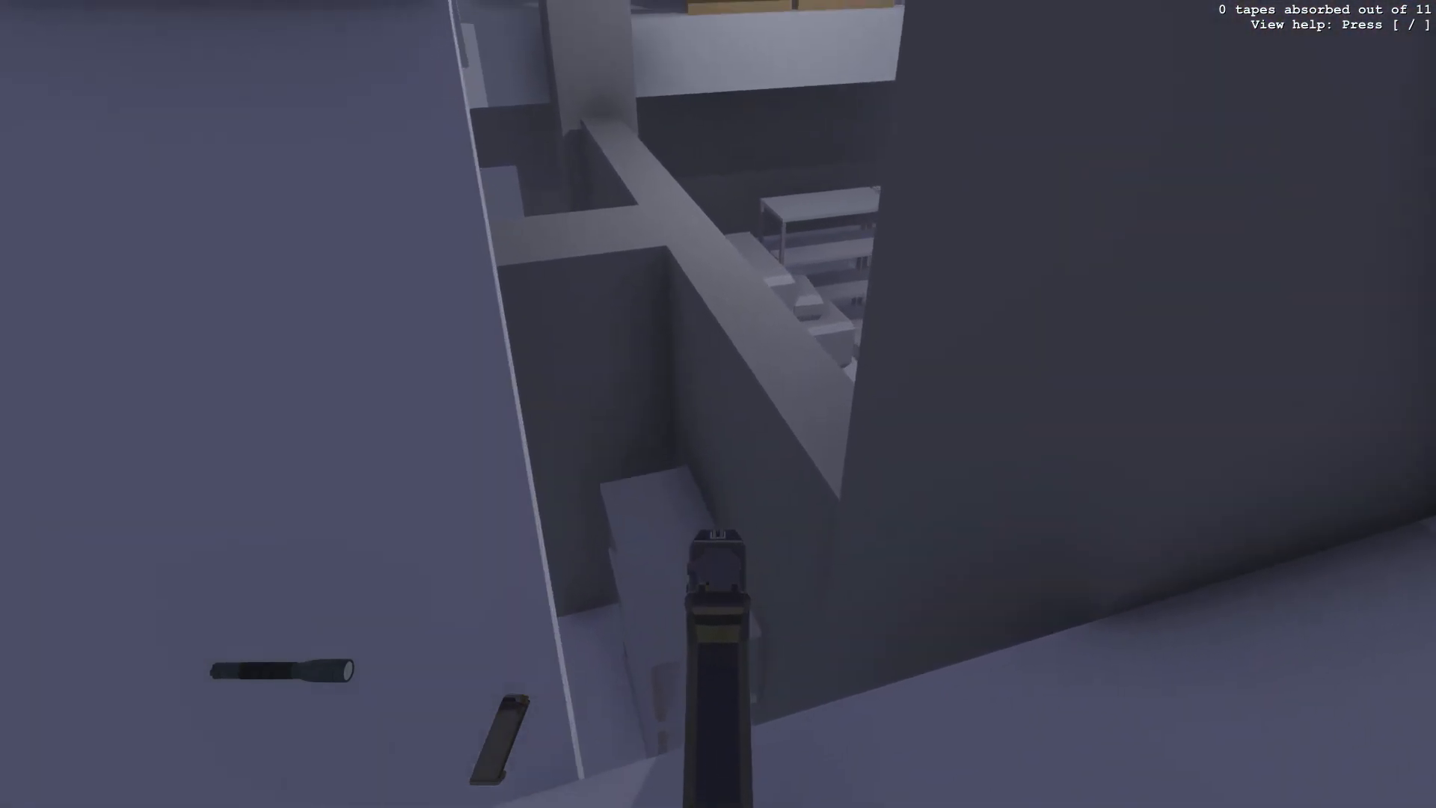
pyautogui.press('w')
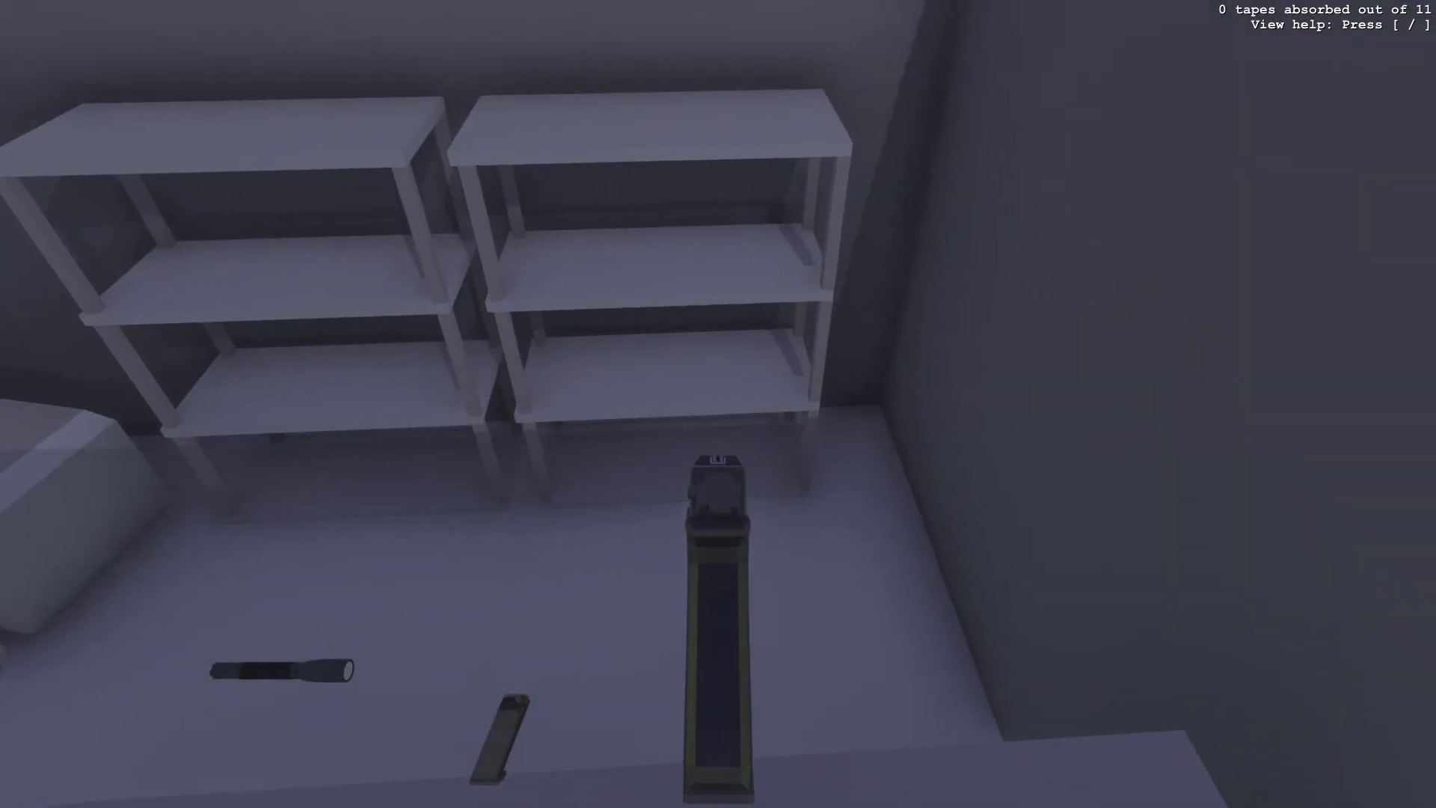
pyautogui.press('w')
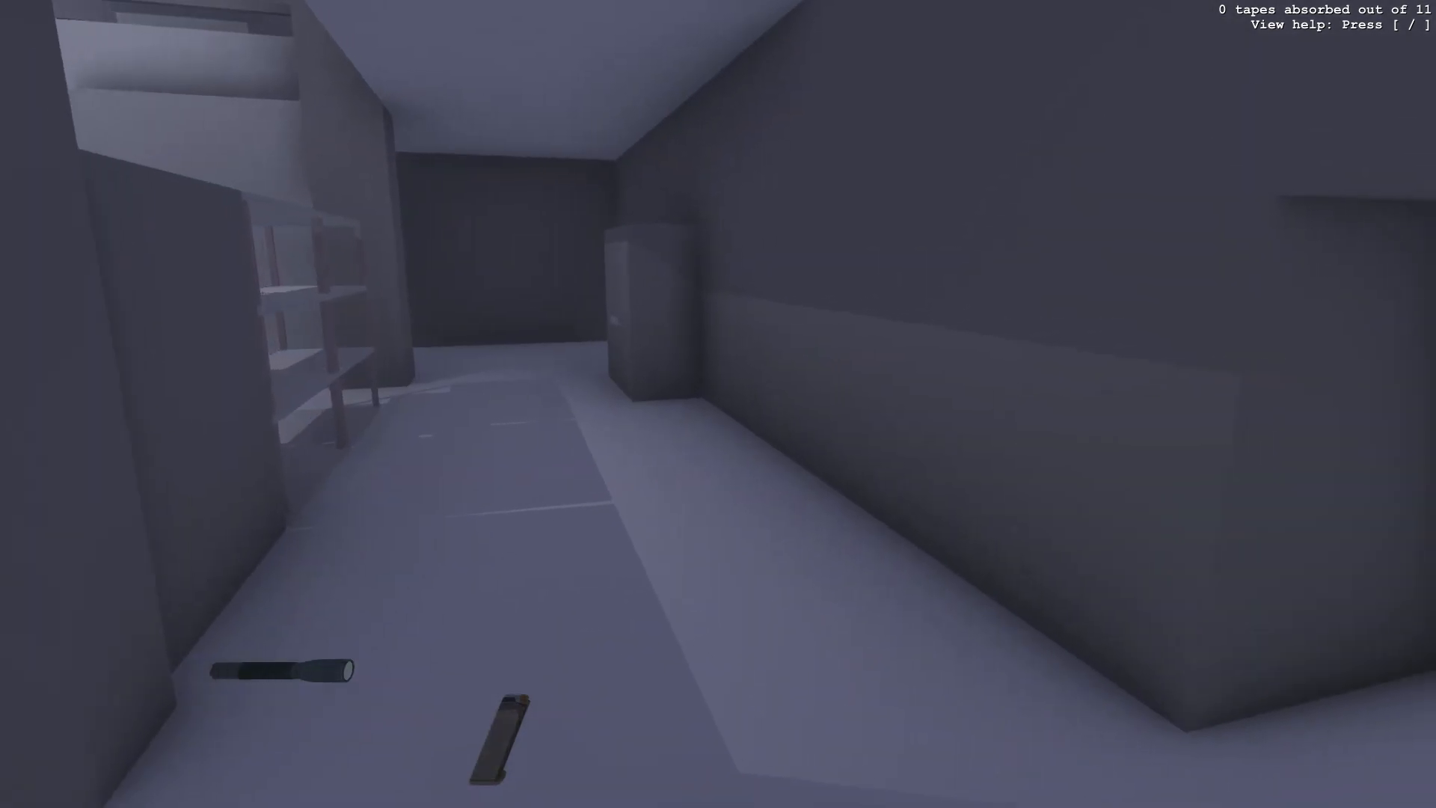
pyautogui.press('w')
pyautogui.press('a')
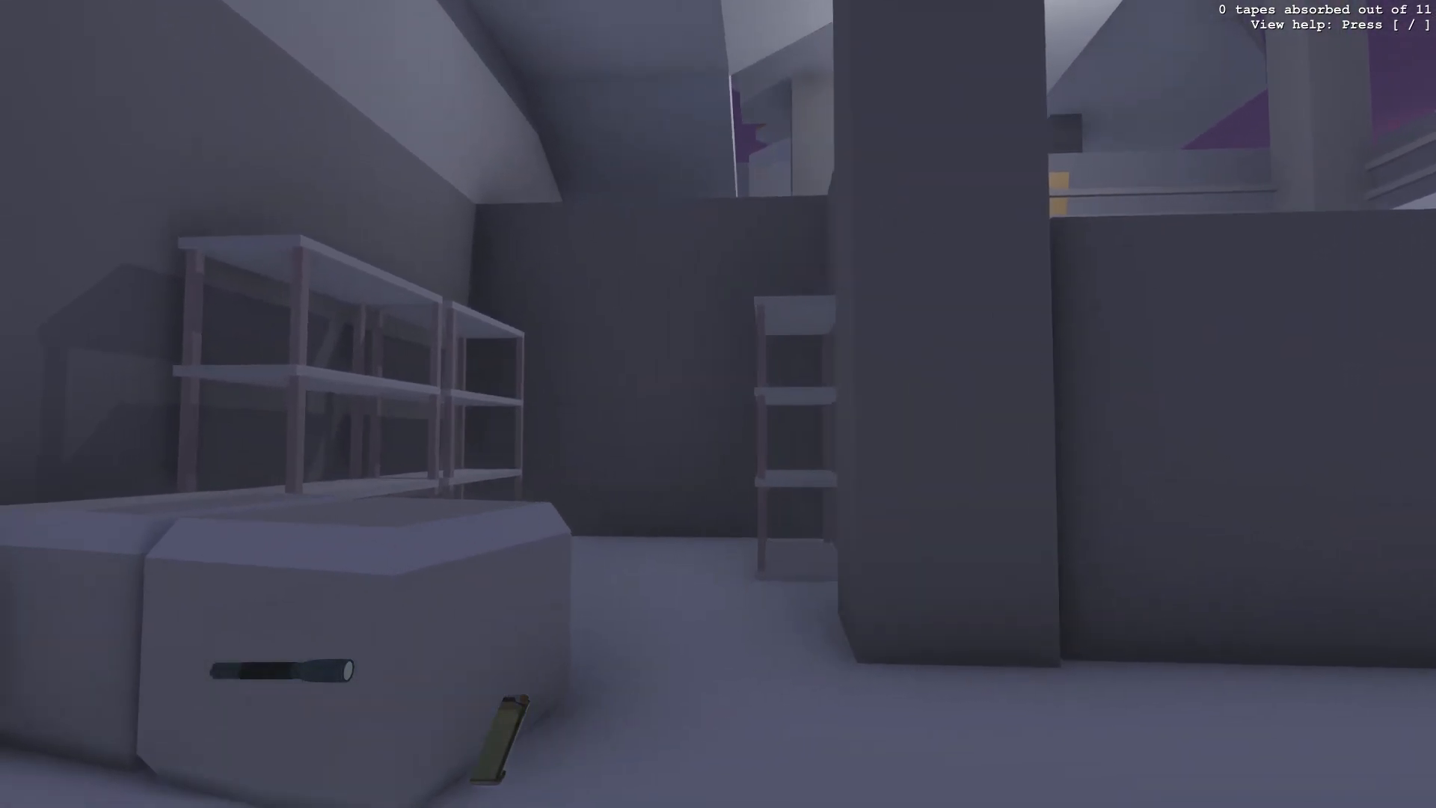
pyautogui.press('w')
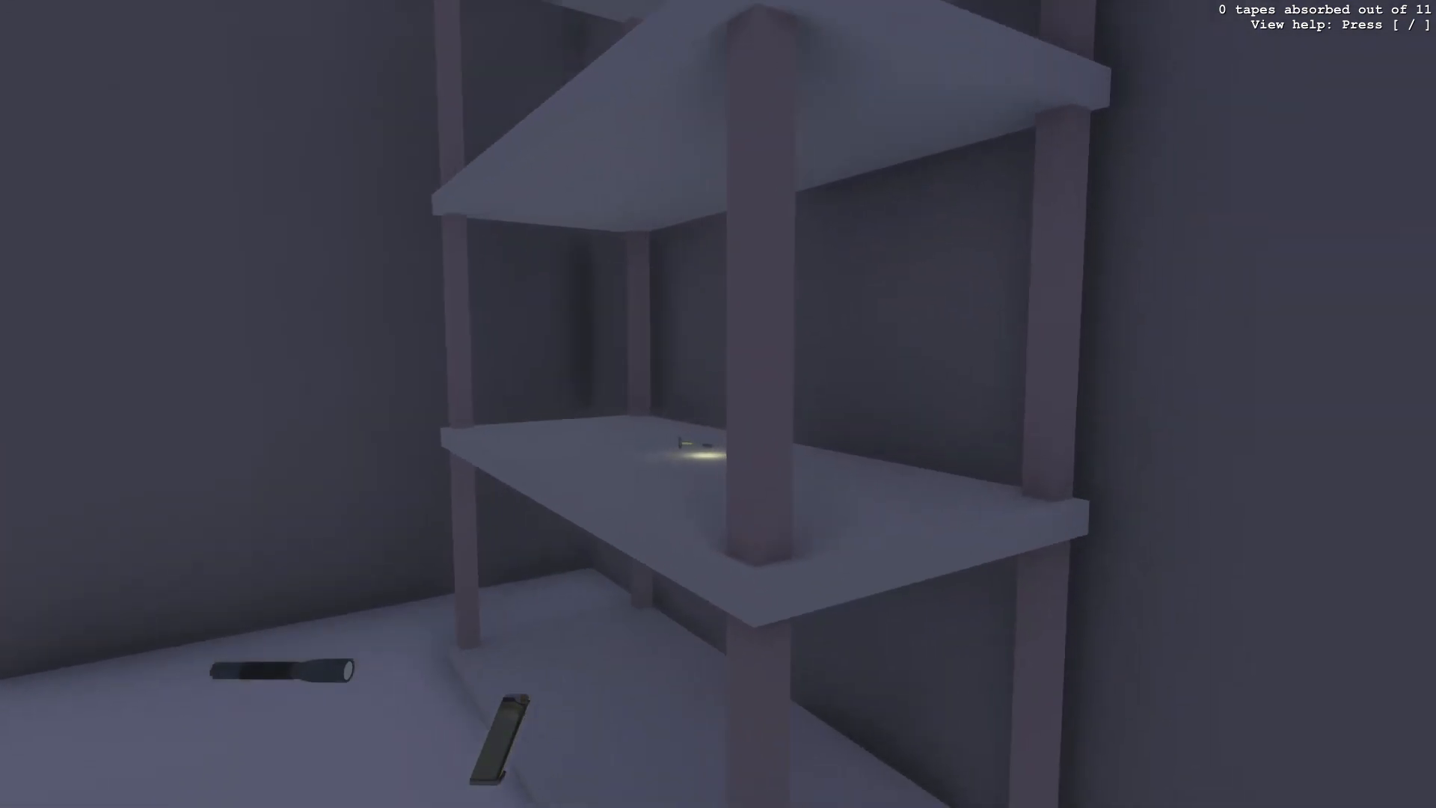
pyautogui.press('w')
pyautogui.press('g')
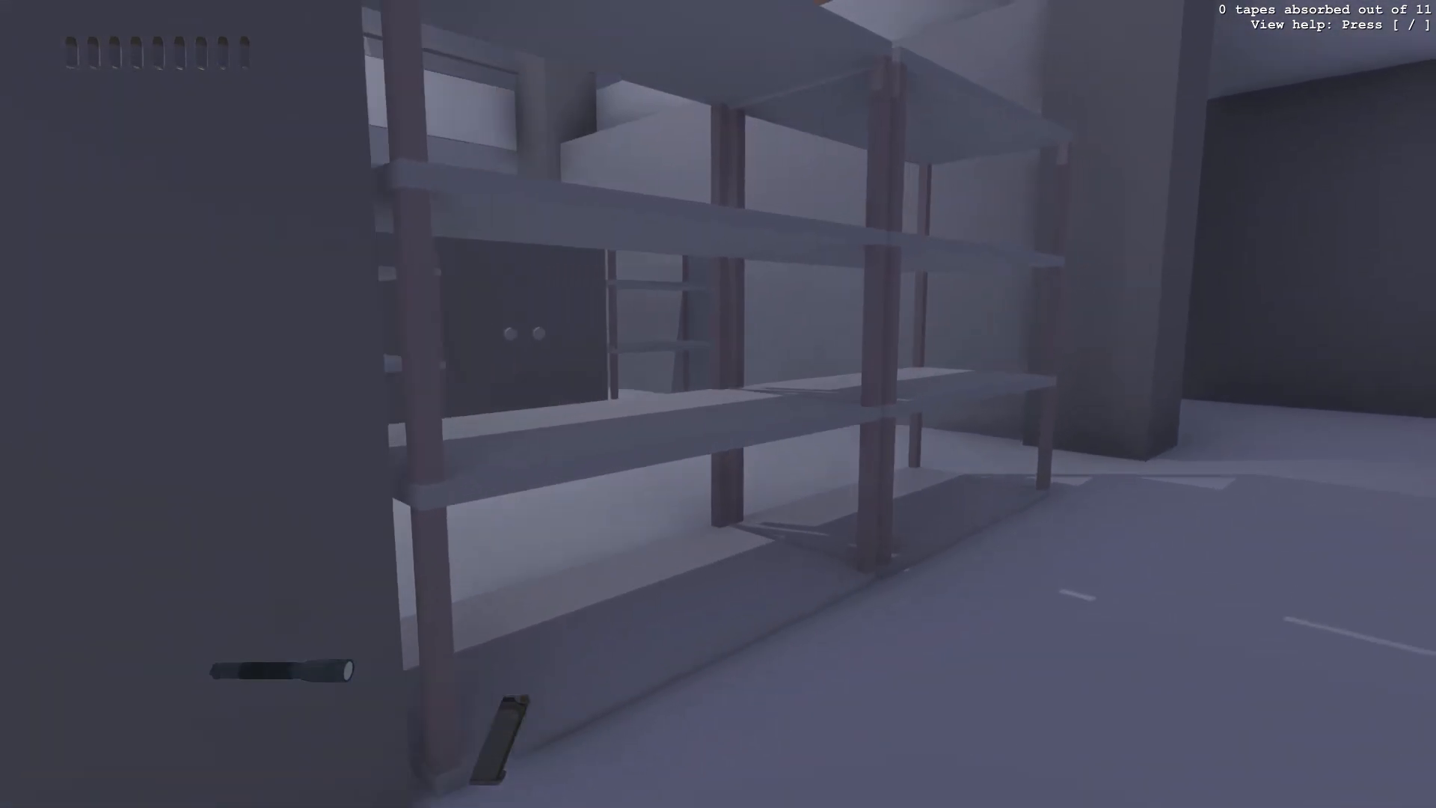
pyautogui.press('w')
pyautogui.press('d')
pyautogui.press('s')
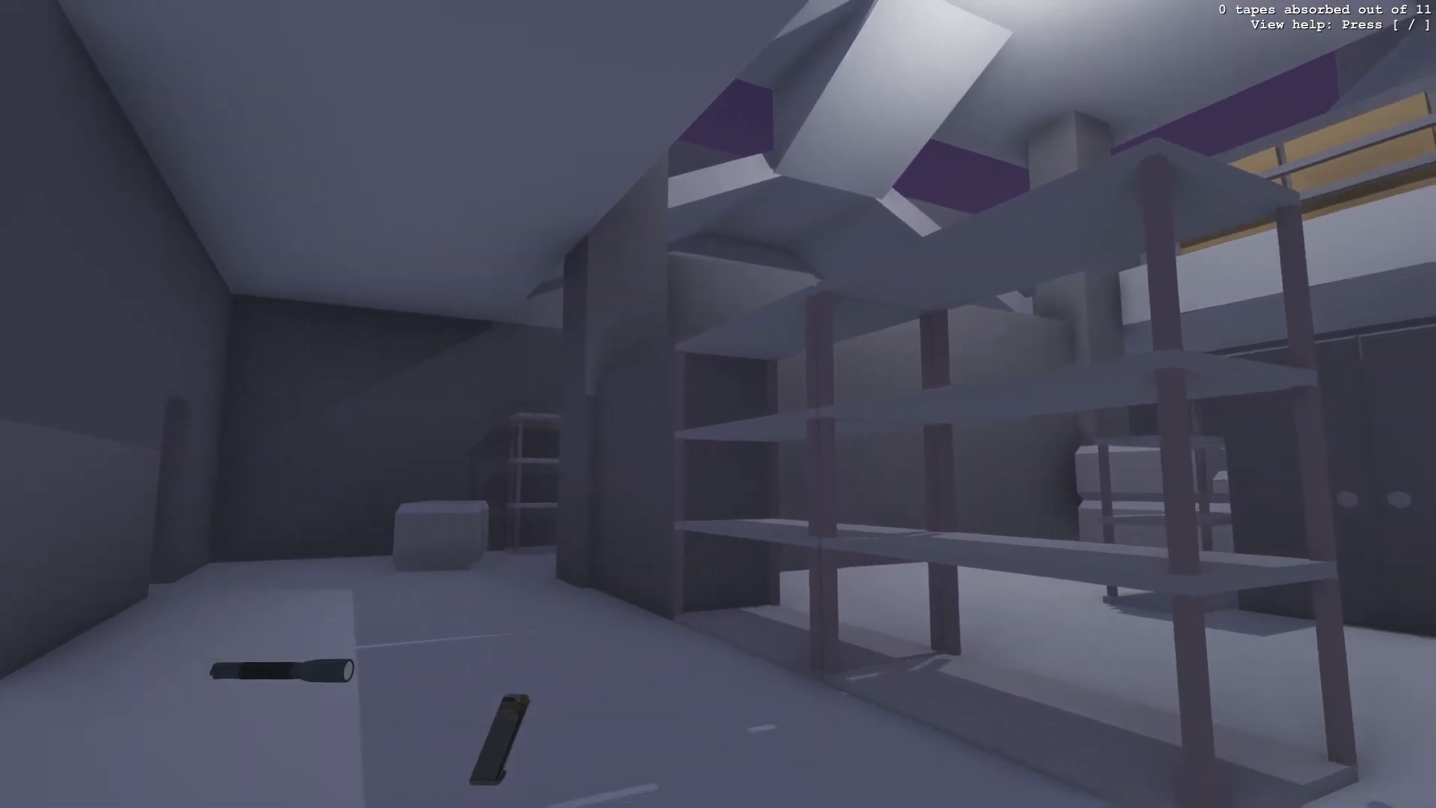
pyautogui.press('w')
pyautogui.press('w')
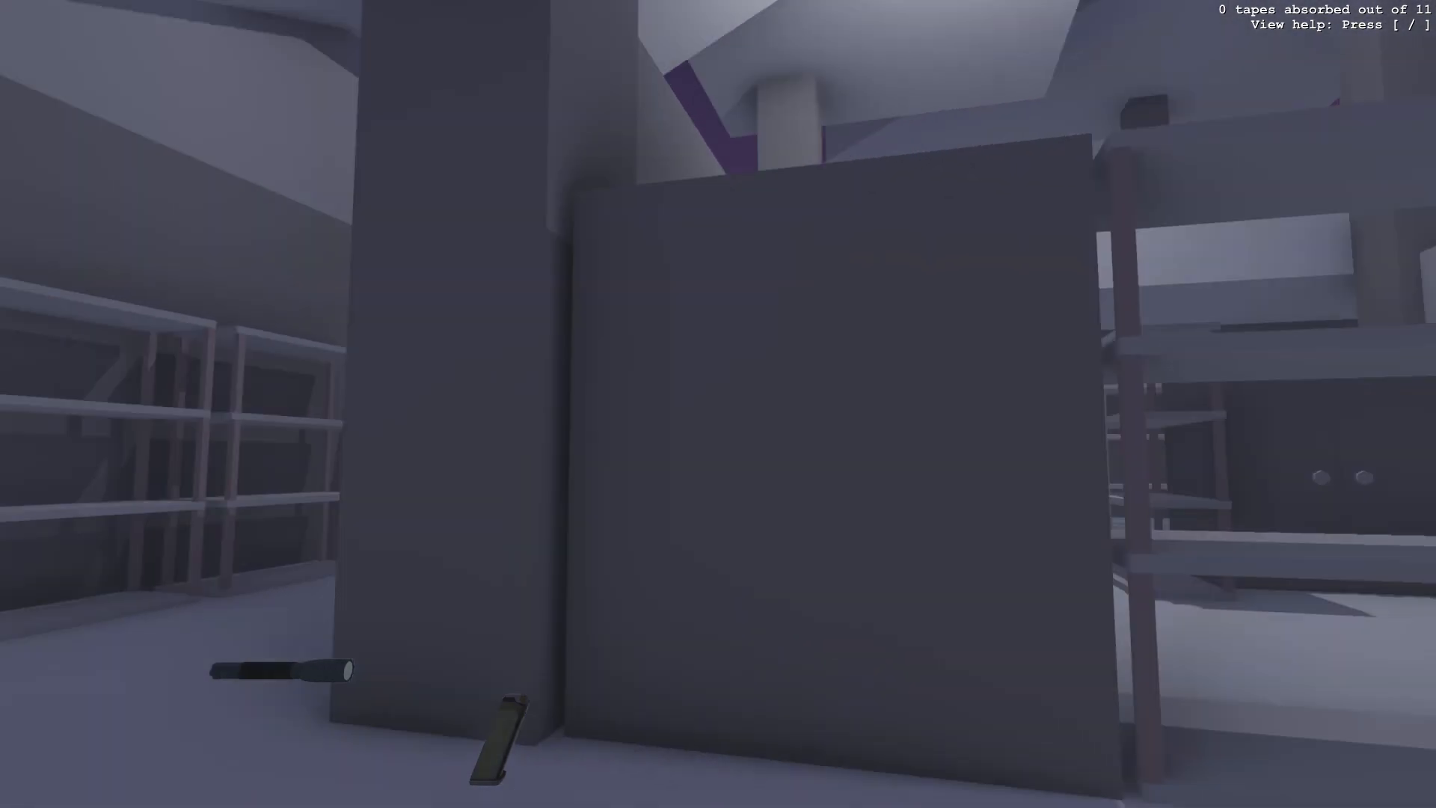
pyautogui.press('w')
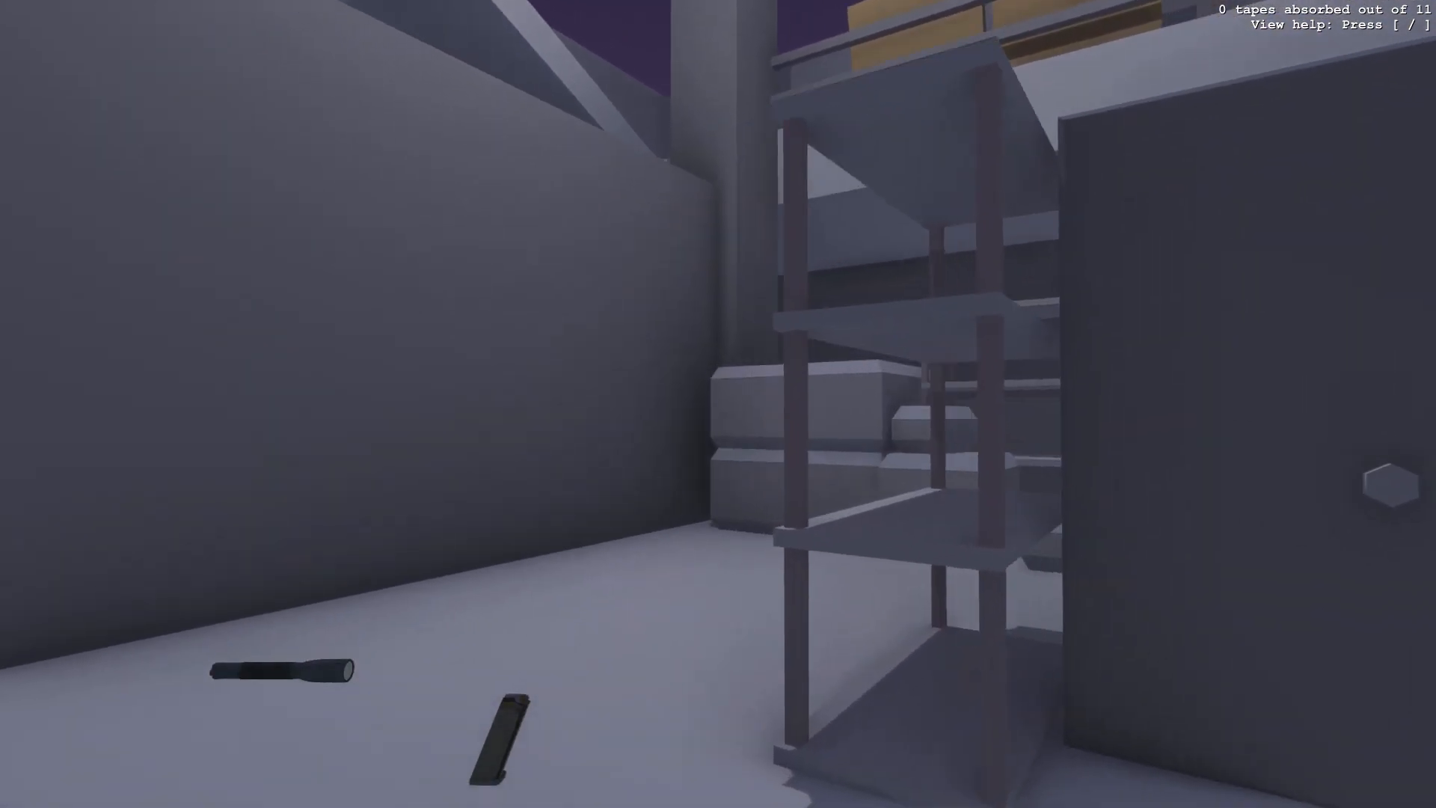
pyautogui.press('w')
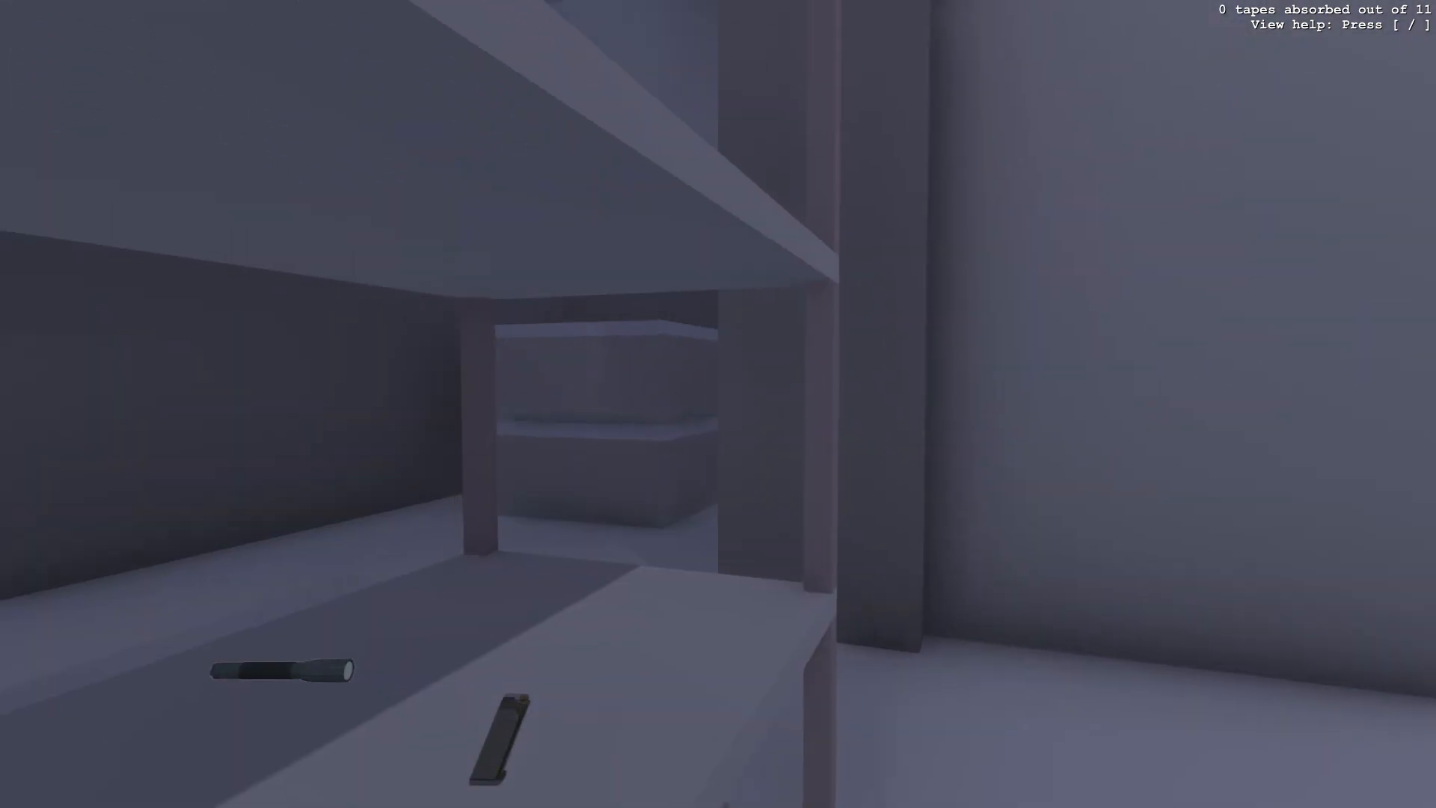
pyautogui.press('w')
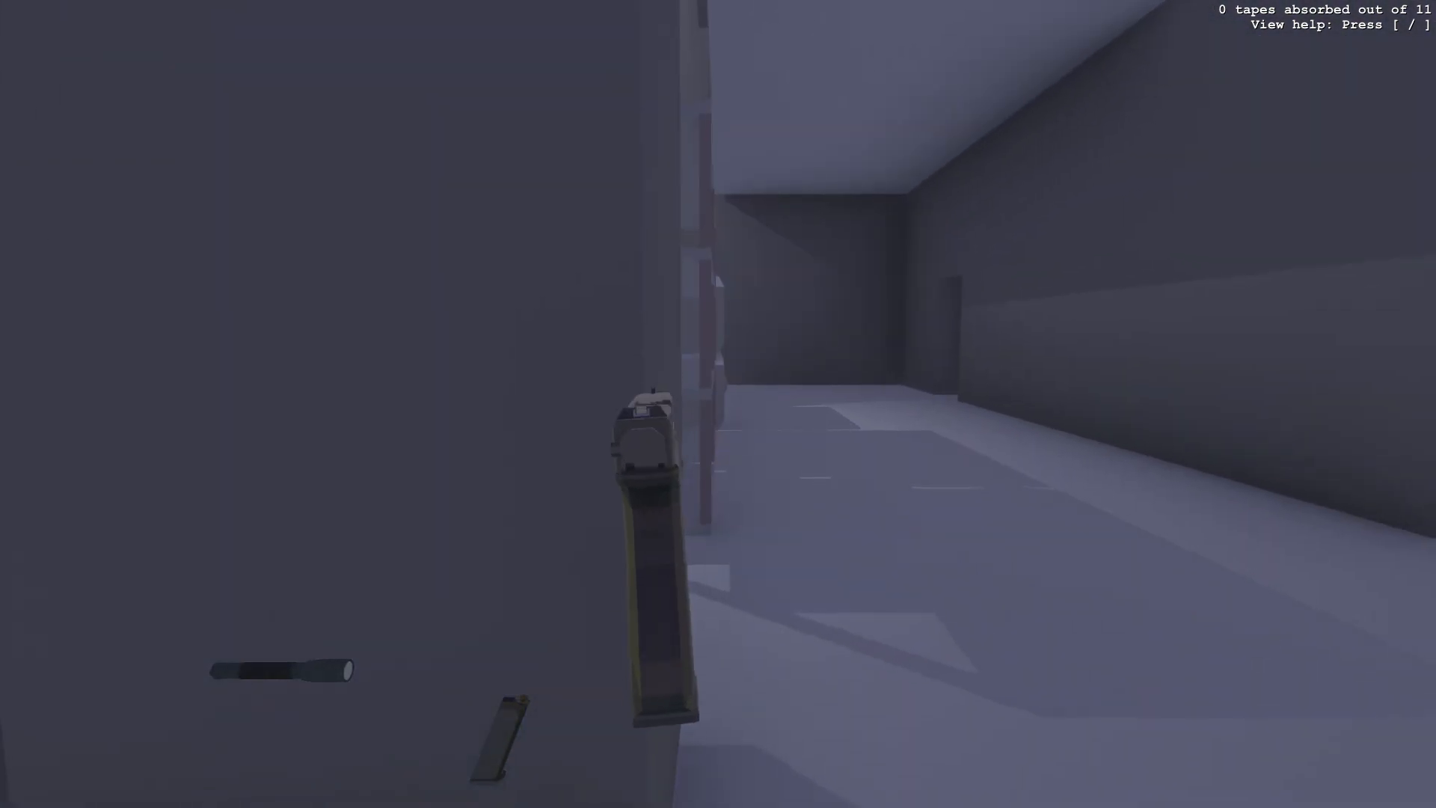
# - Explore the level 1 storage hallway past the shelves, crates and cabinets to look for problems
pyautogui.press('d')
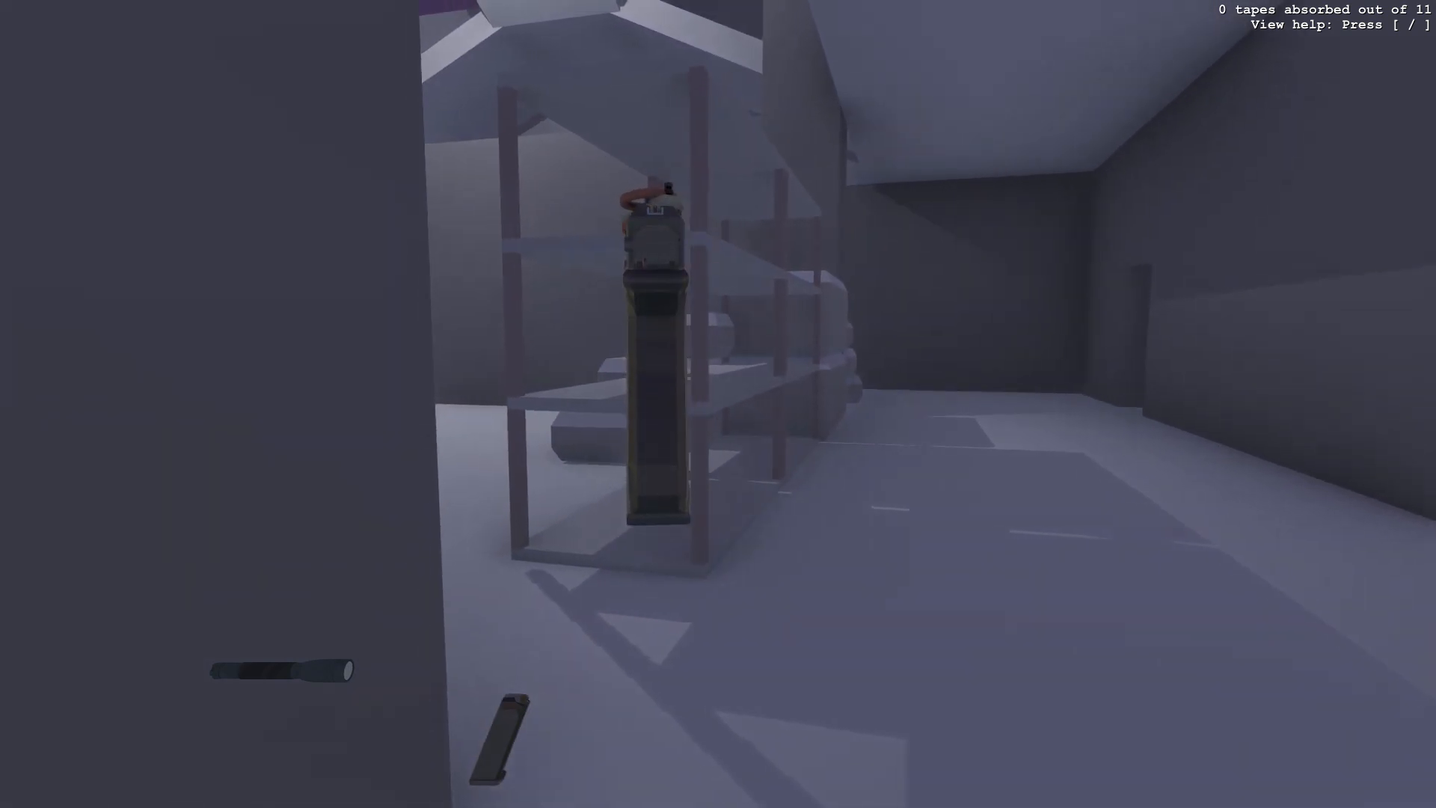
pyautogui.press('w')
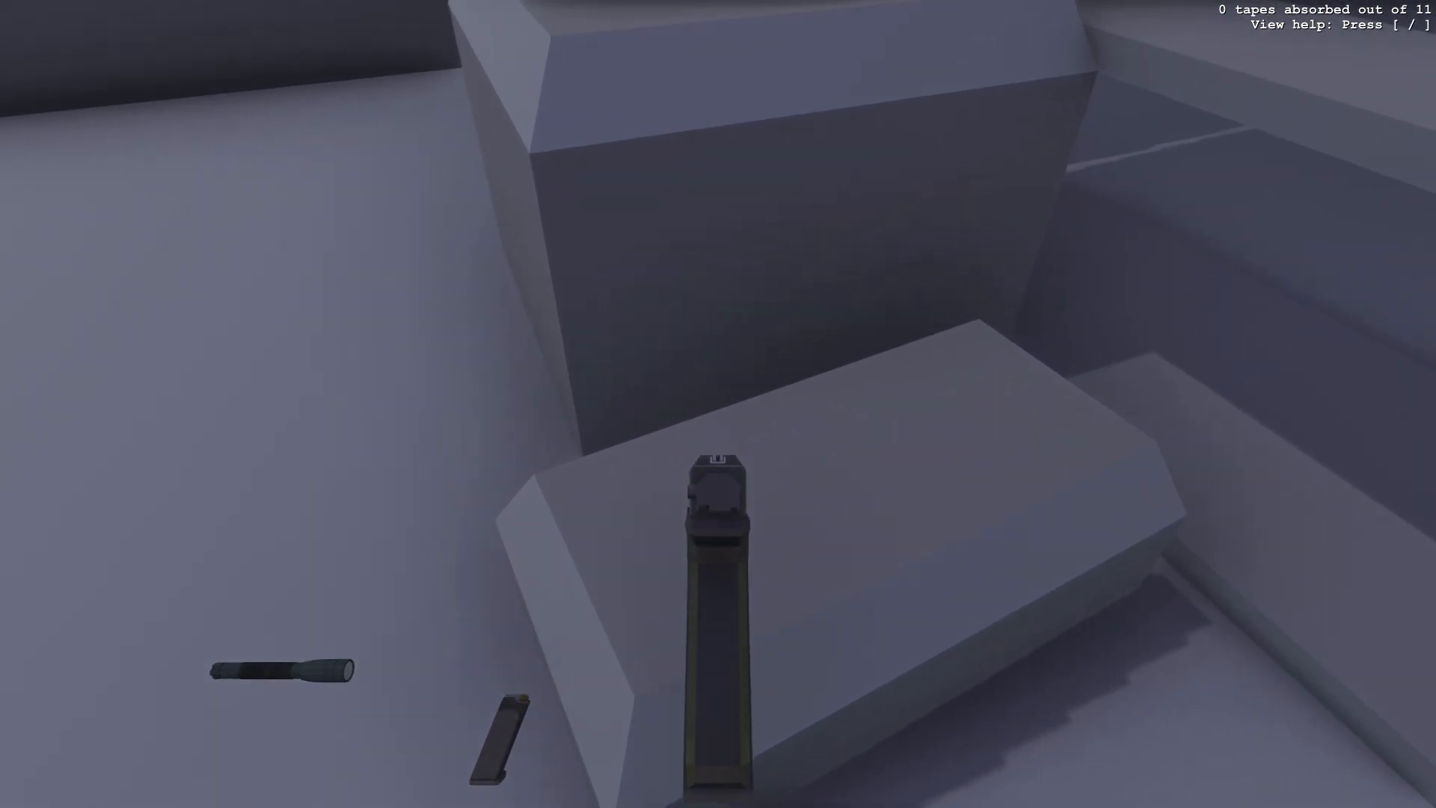
pyautogui.write('ke')
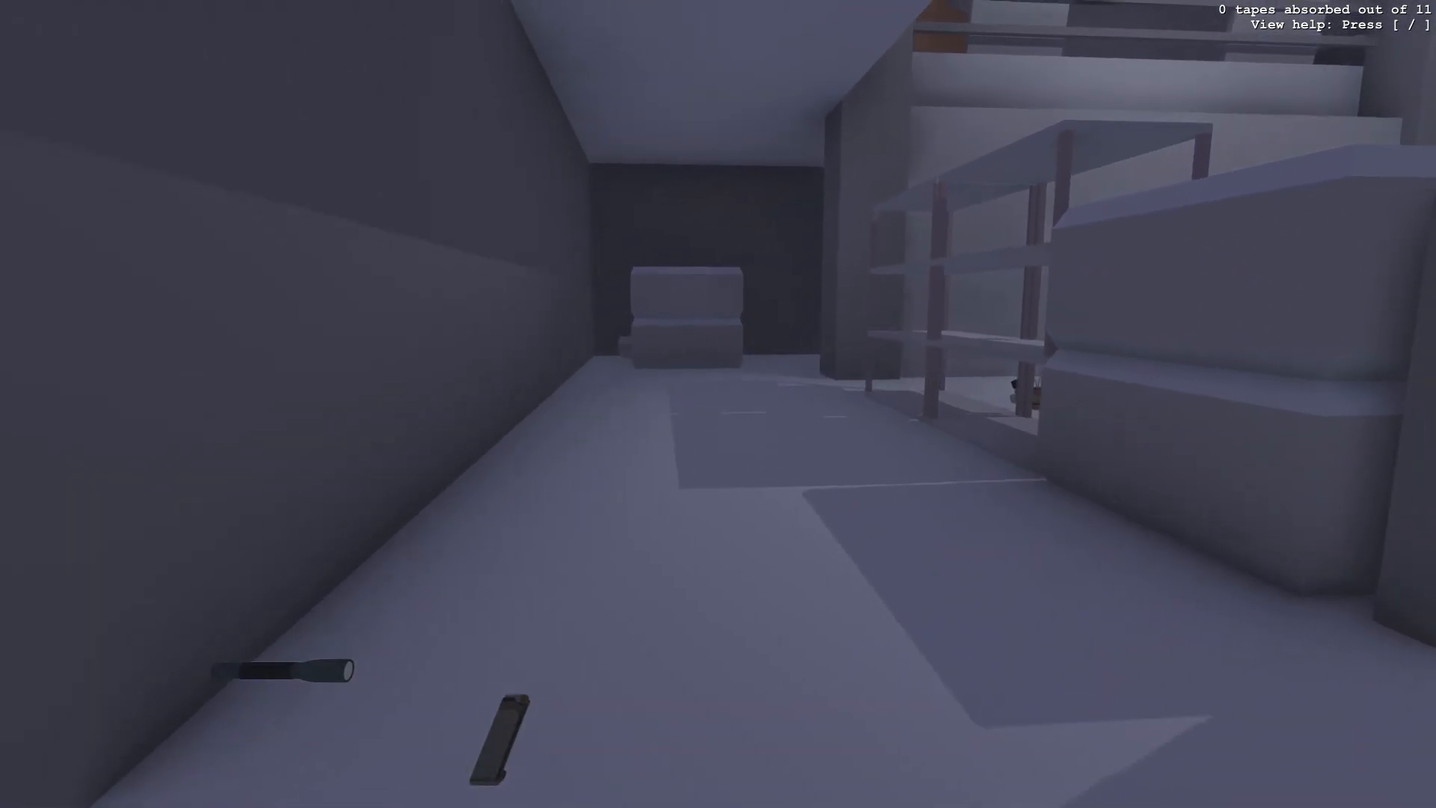
pyautogui.press('s')
pyautogui.press('a')
pyautogui.press('a')
pyautogui.press('w')
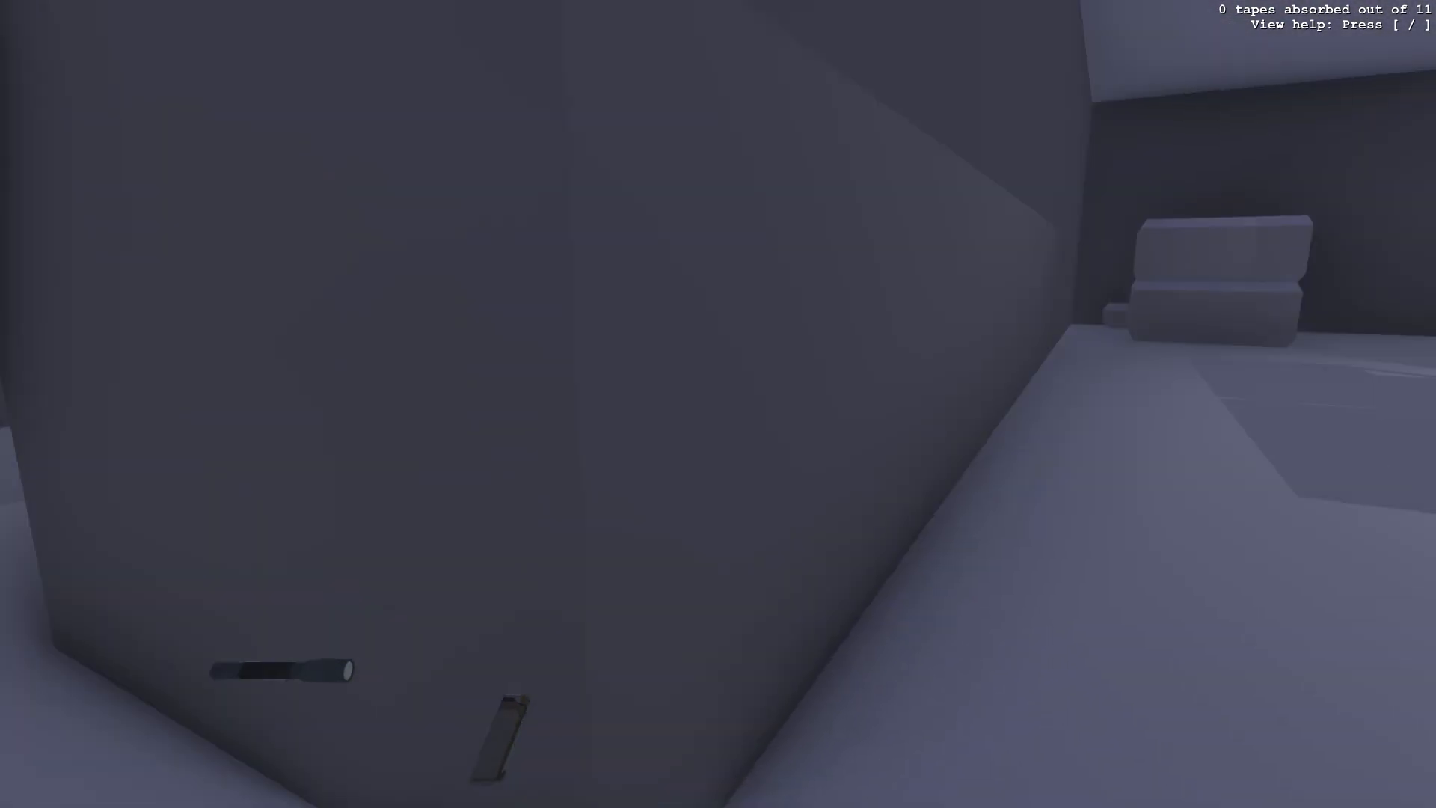
pyautogui.press('d')
# - Add level 1 notes 'make it possible to get up', 'put more stuff on naked walls' and 'more stuff in emptyhallway'
pyautogui.hotkey('alt', 'Tab')
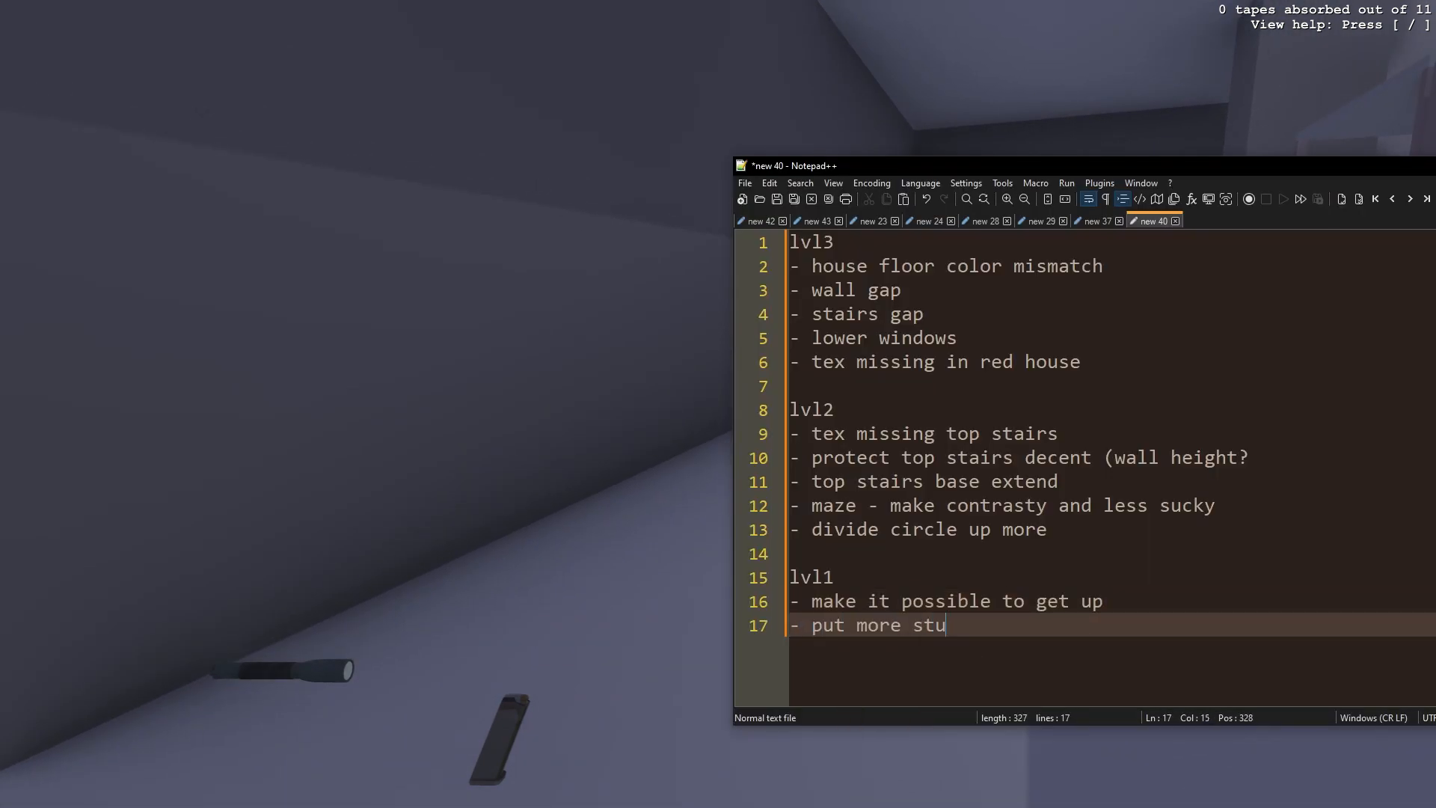
pyautogui.hotkey('alt', 'Tab')
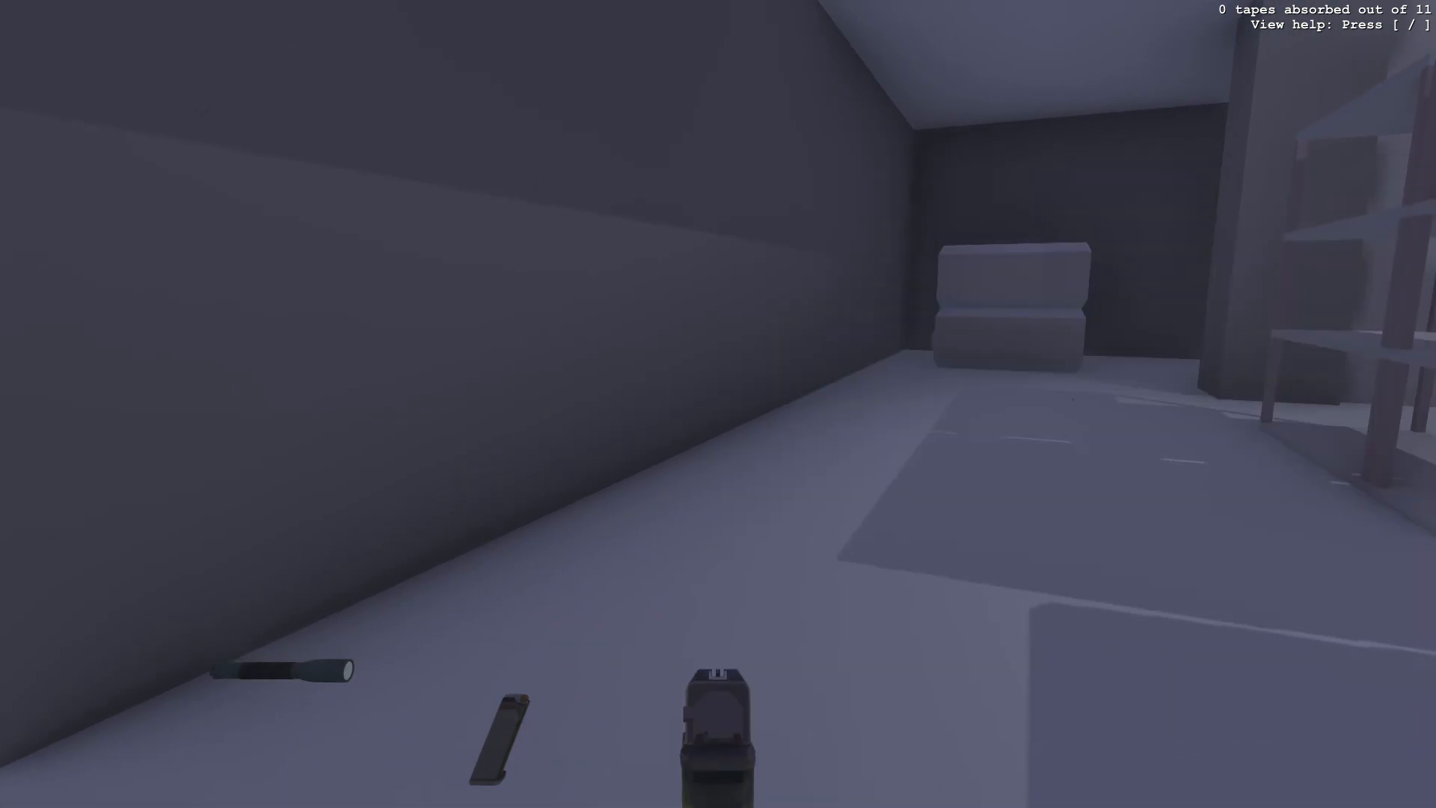
pyautogui.press('w')
pyautogui.press('w')
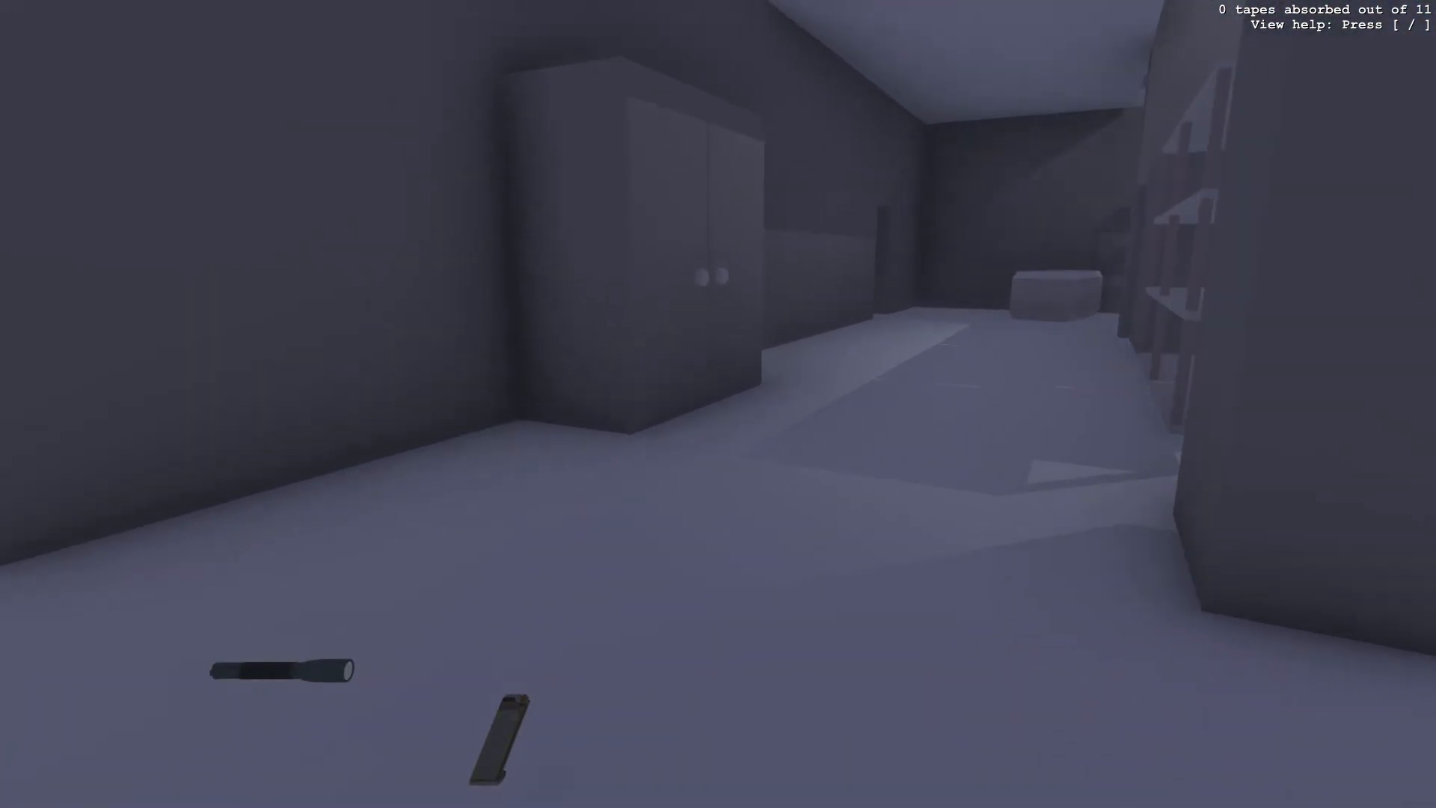
pyautogui.hotkey('alt', 'Tab')
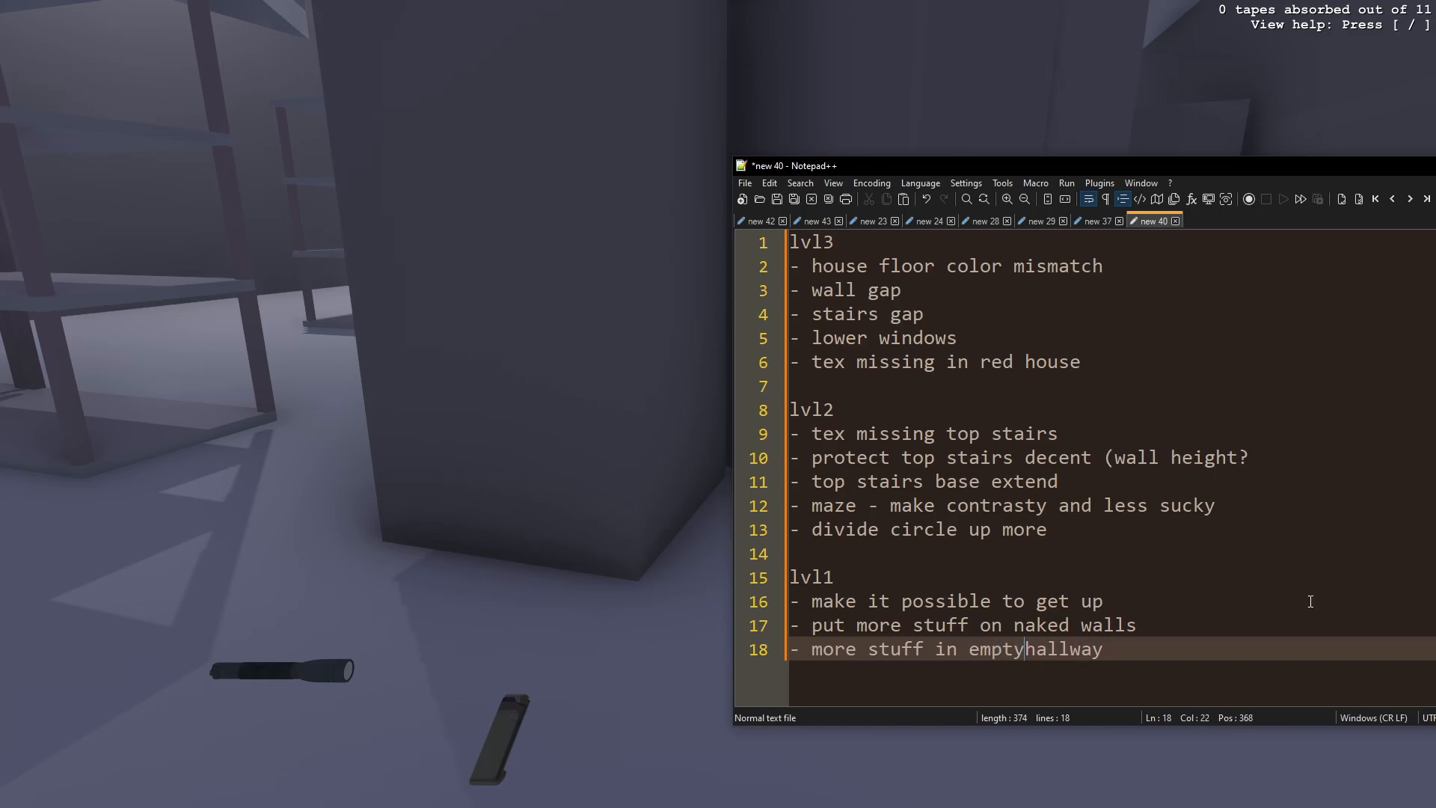
pyautogui.hotkey('alt', 'Tab')
# - Walk further through the level 1 corridors and shelving to check for more problems
pyautogui.press('w')
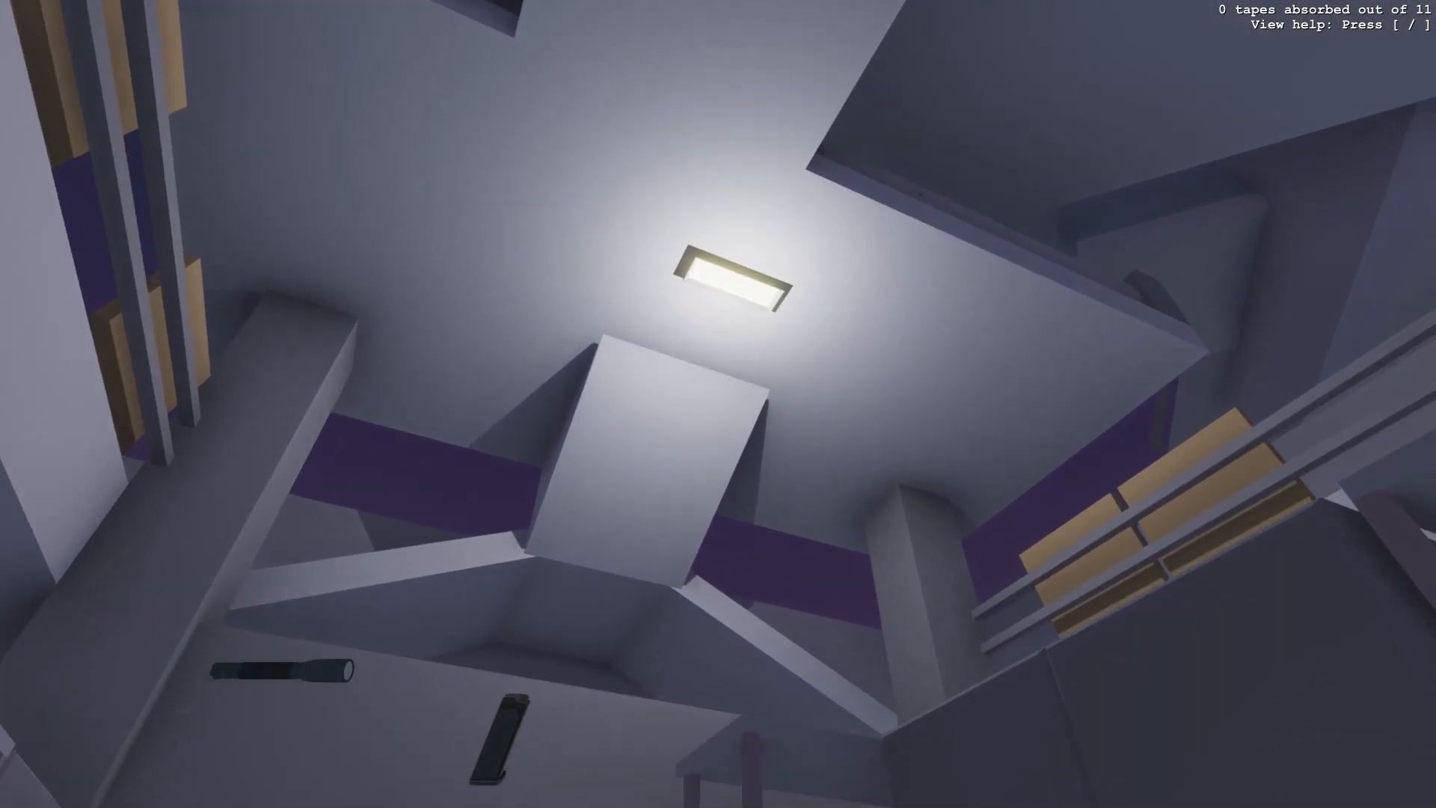
pyautogui.rightClick(718, 404)
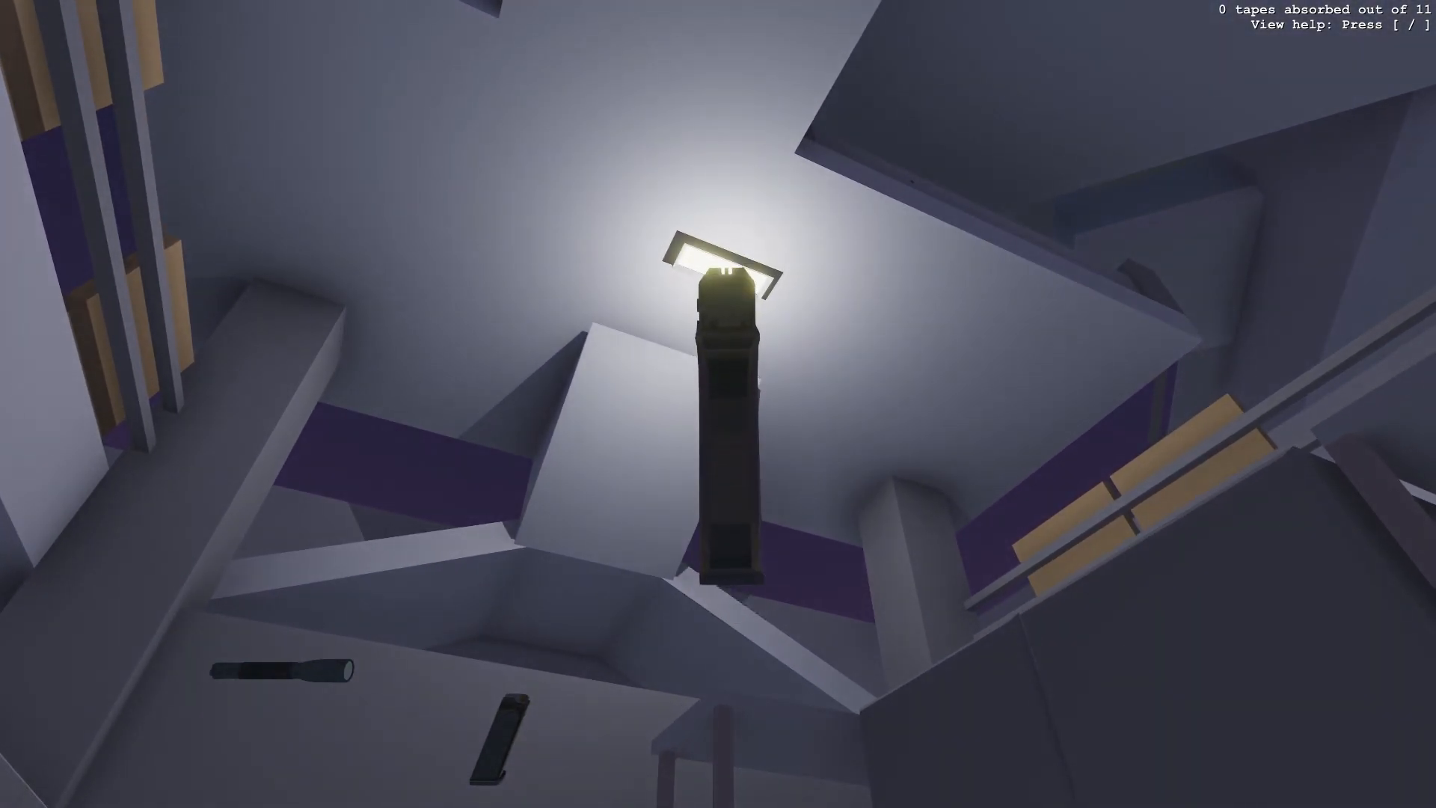
pyautogui.press('w')
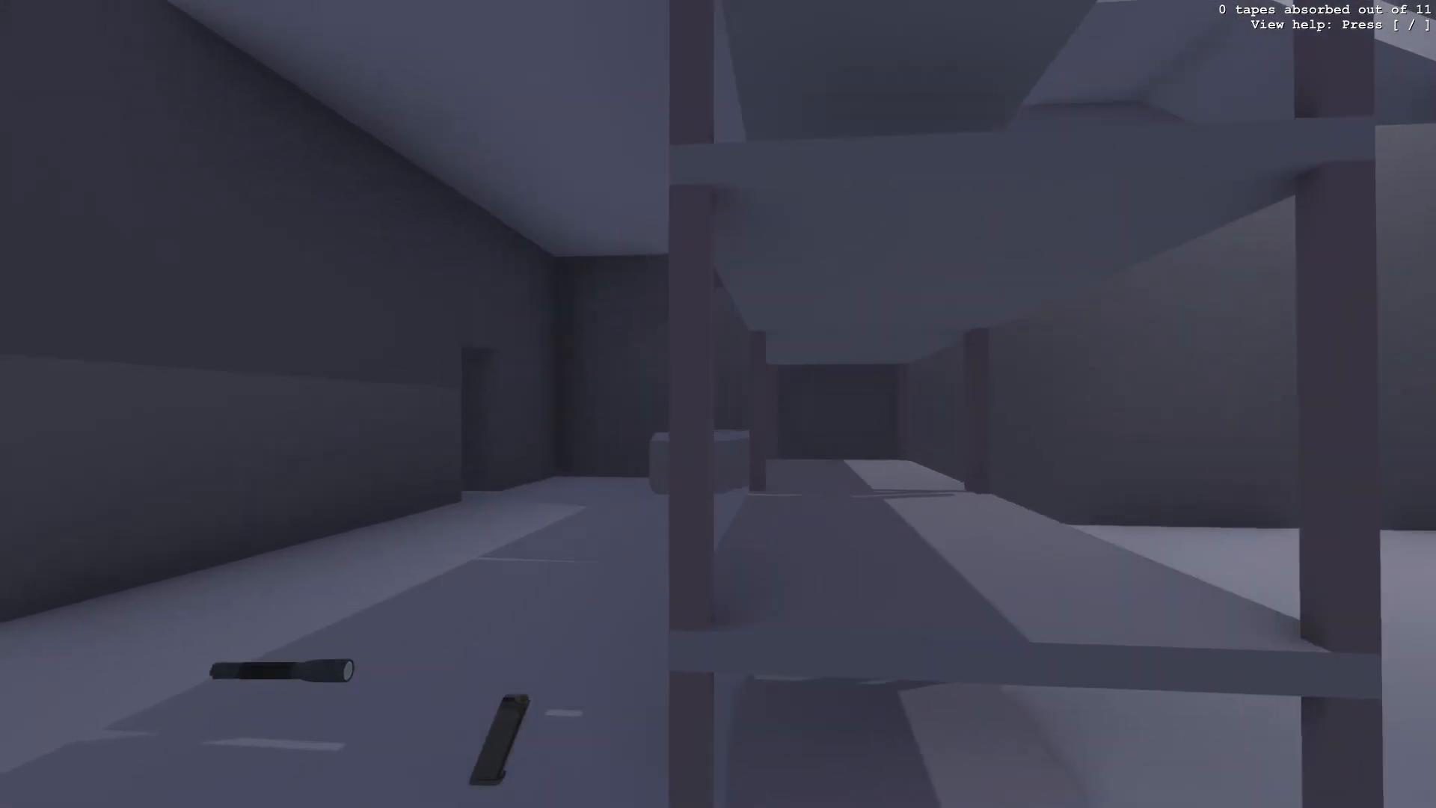
pyautogui.press('w')
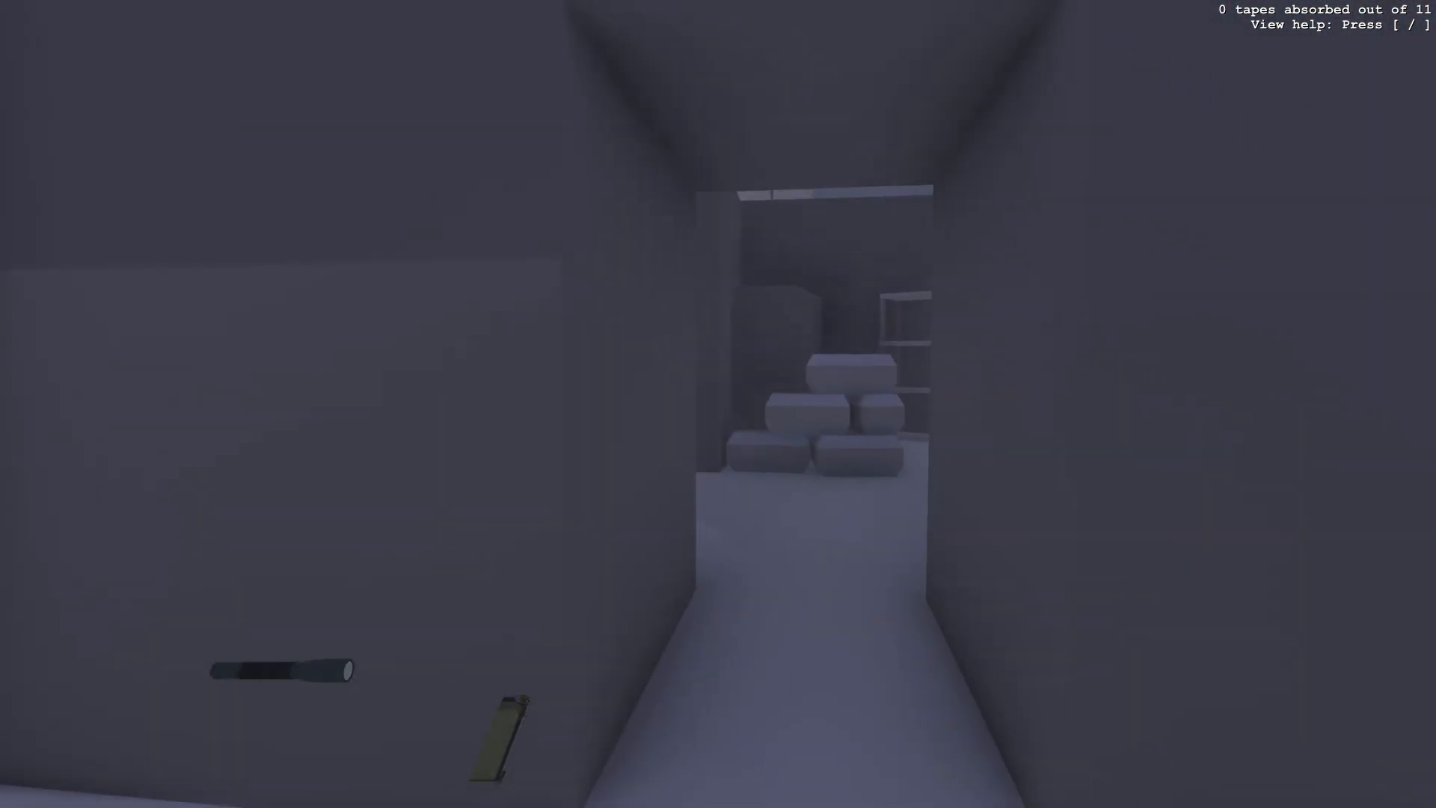
pyautogui.press('w')
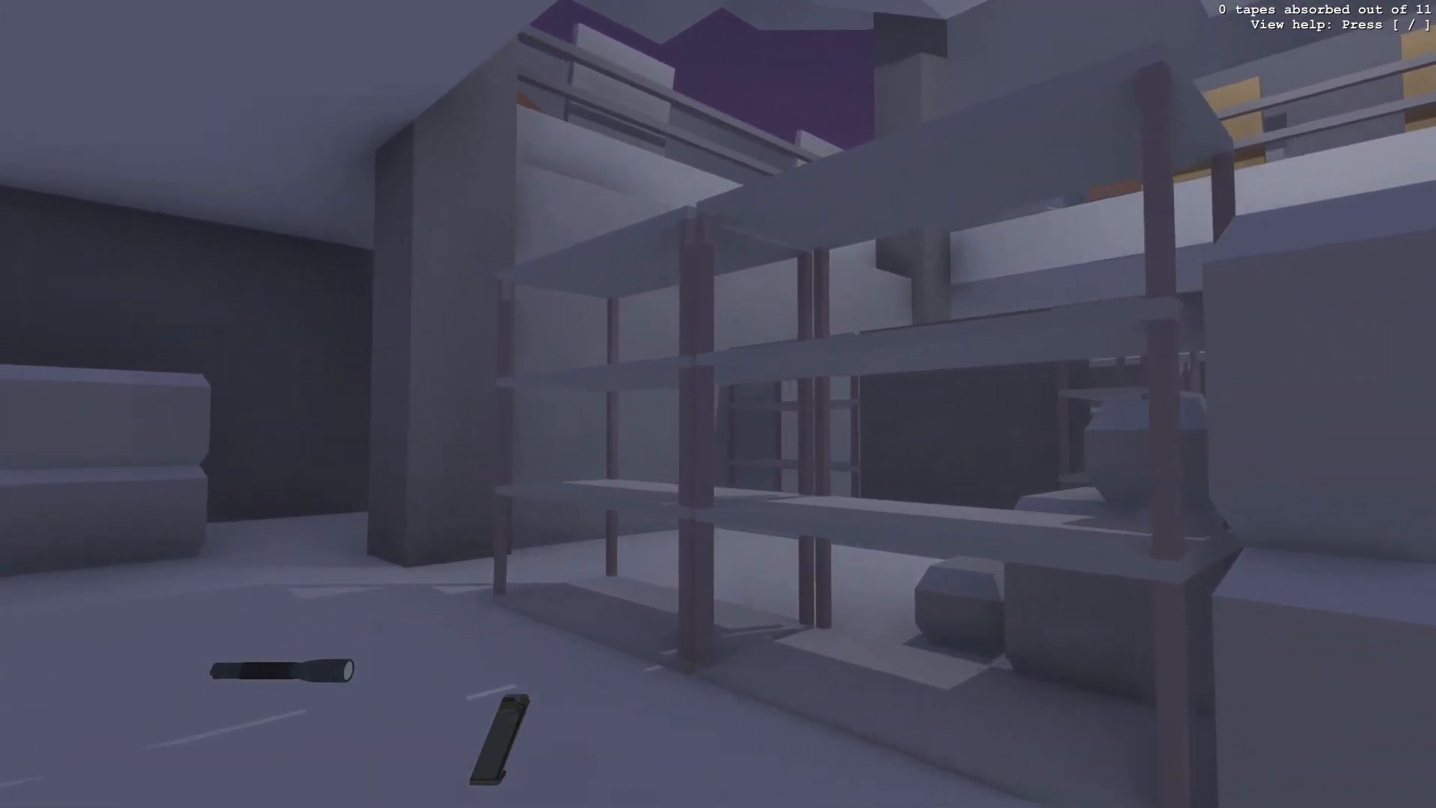
pyautogui.press('w')
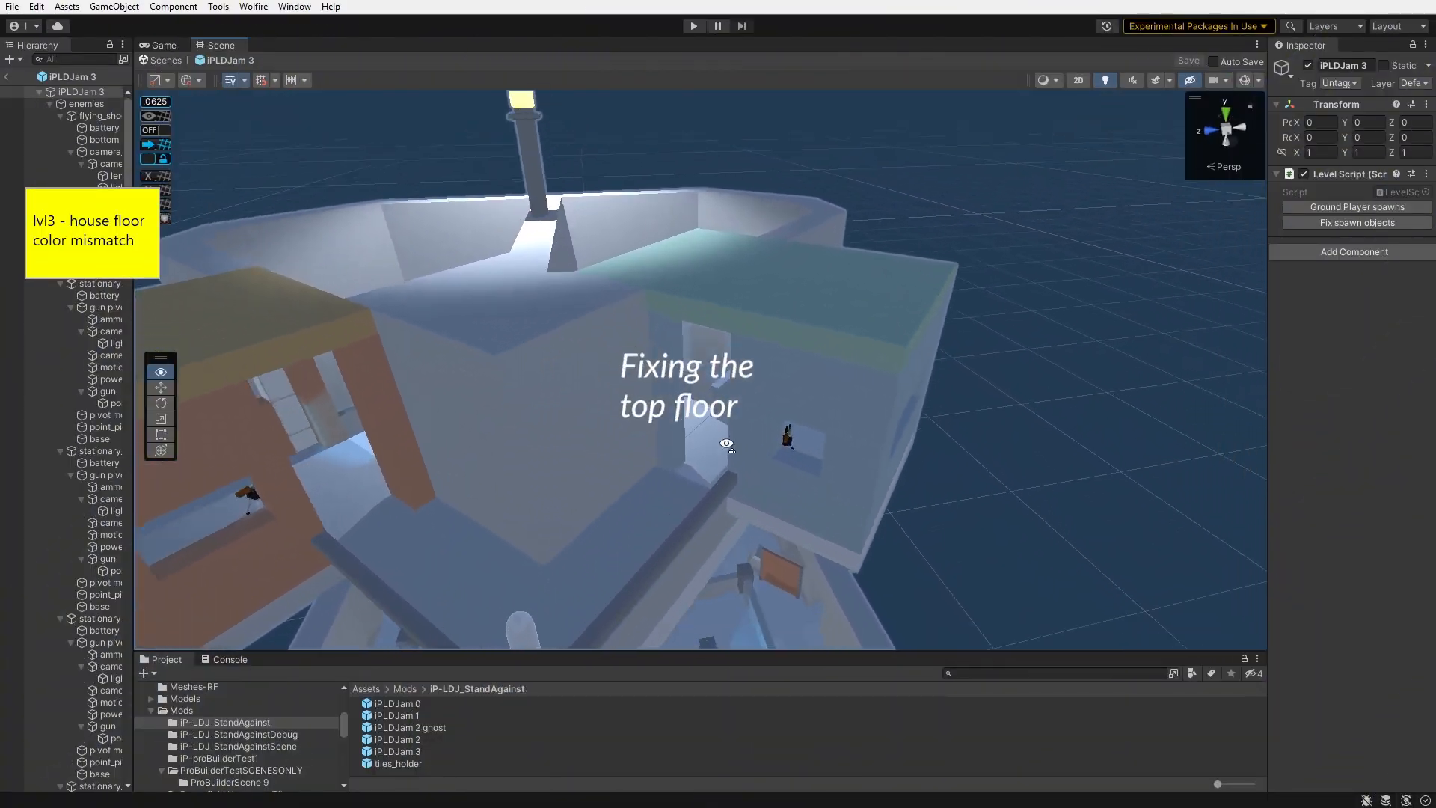
# - Open the ProBuilder Material Editor and apply the Grey material to the house's top floor
pyautogui.press('w')
pyautogui.moveTo(885, 448); pyautogui.dragTo(1292, 439, button='right')
pyautogui.press('w')
pyautogui.press('s')
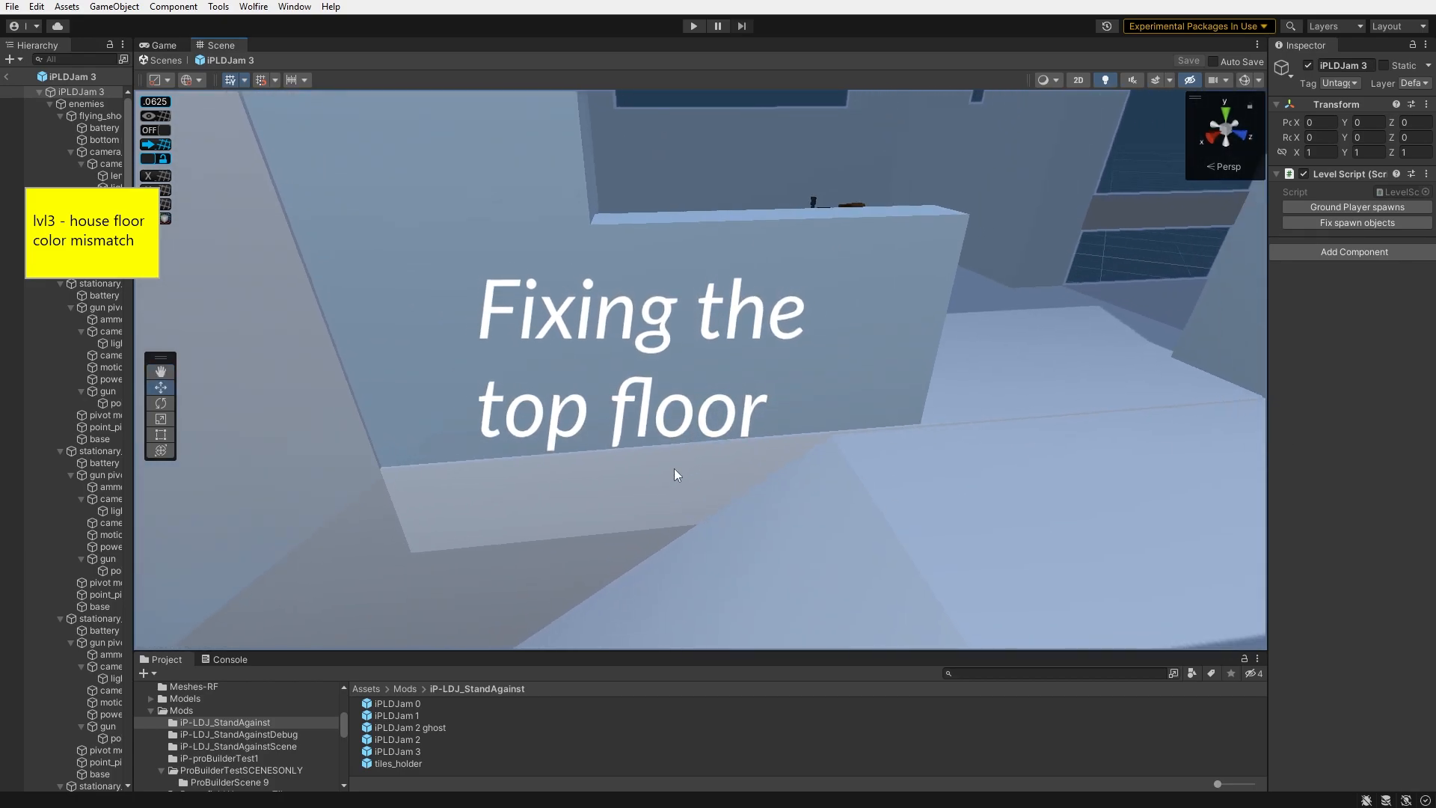
pyautogui.click(675, 470)
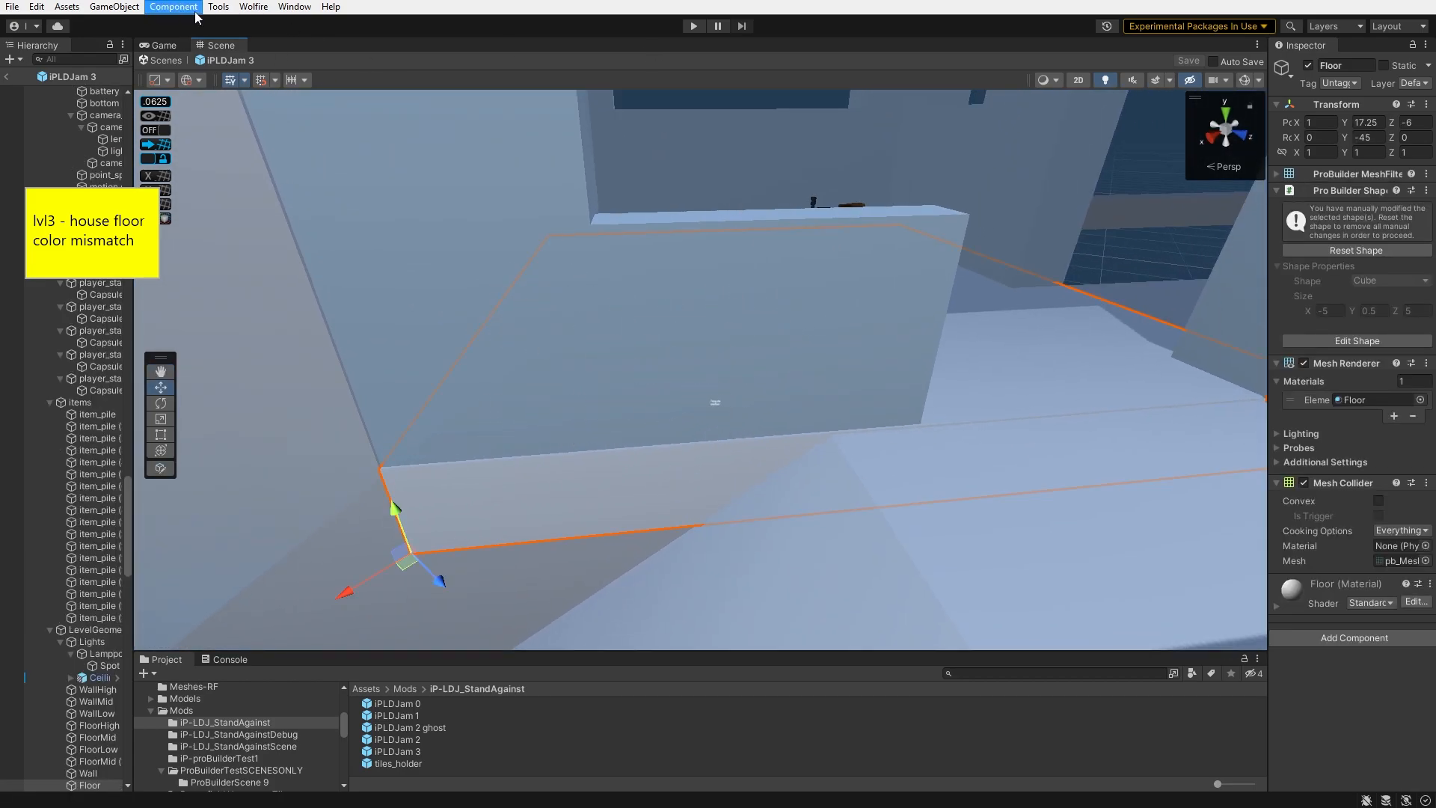
pyautogui.click(233, 8)
pyautogui.moveTo(250, 49)
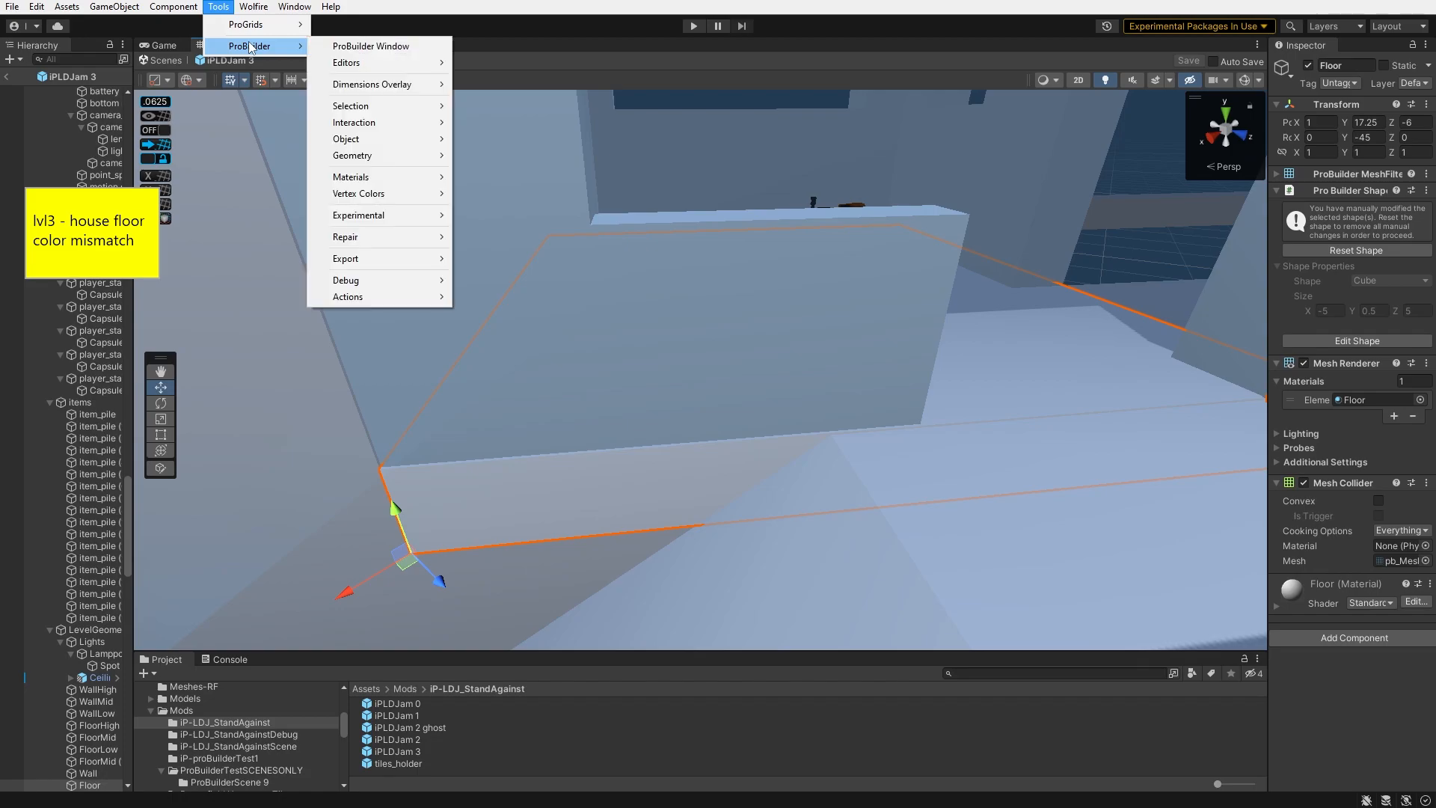
pyautogui.click(379, 48)
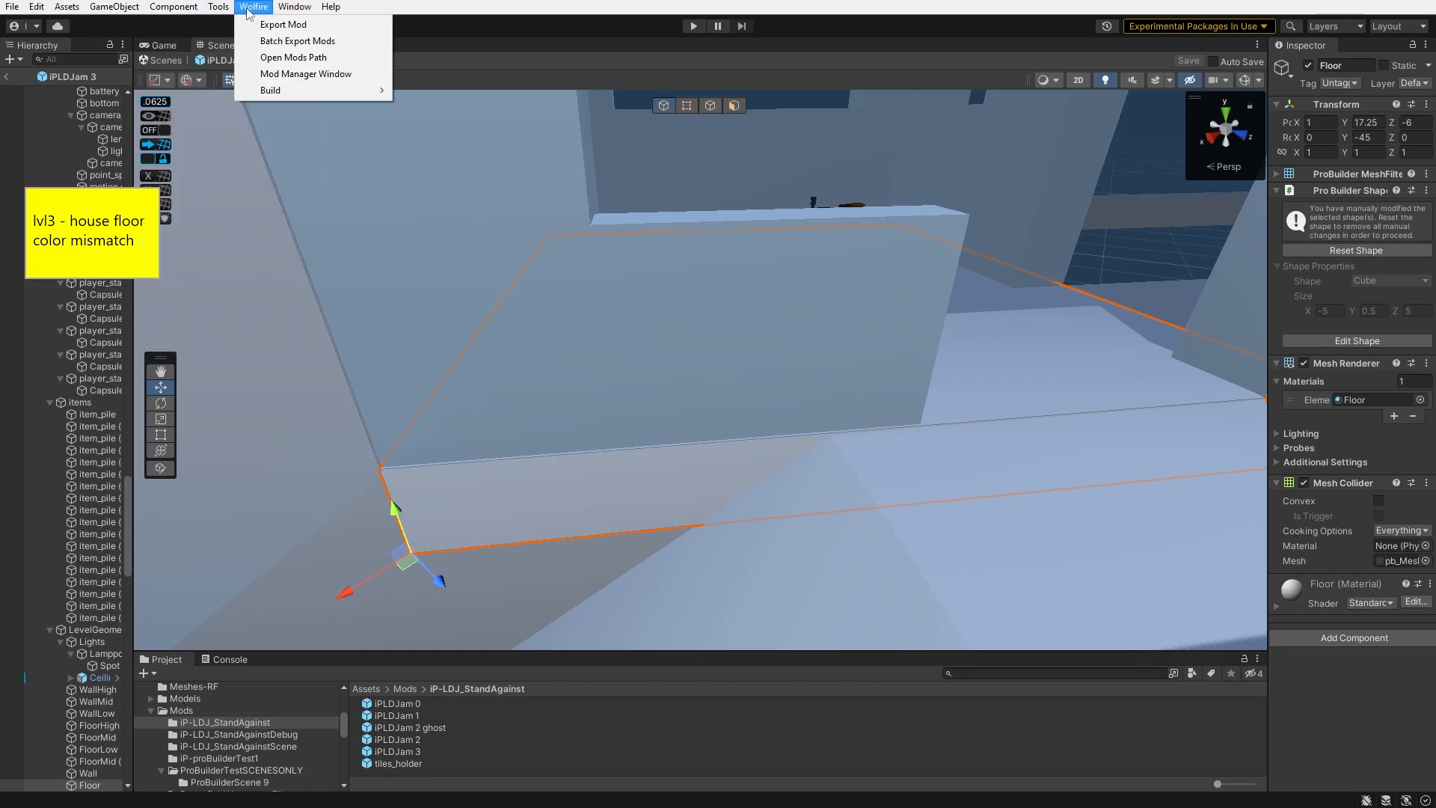
pyautogui.moveTo(238, 45)
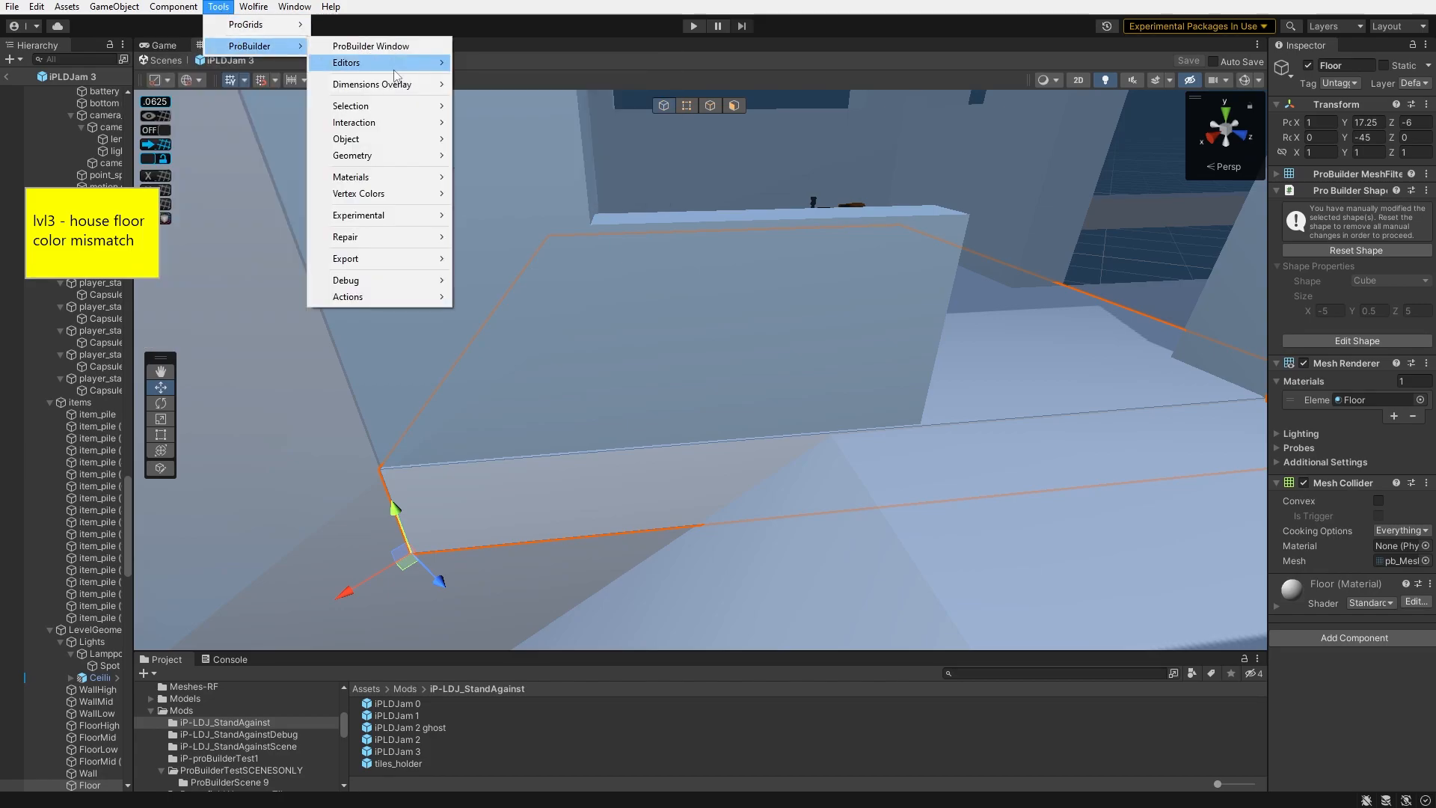
pyautogui.moveTo(408, 70)
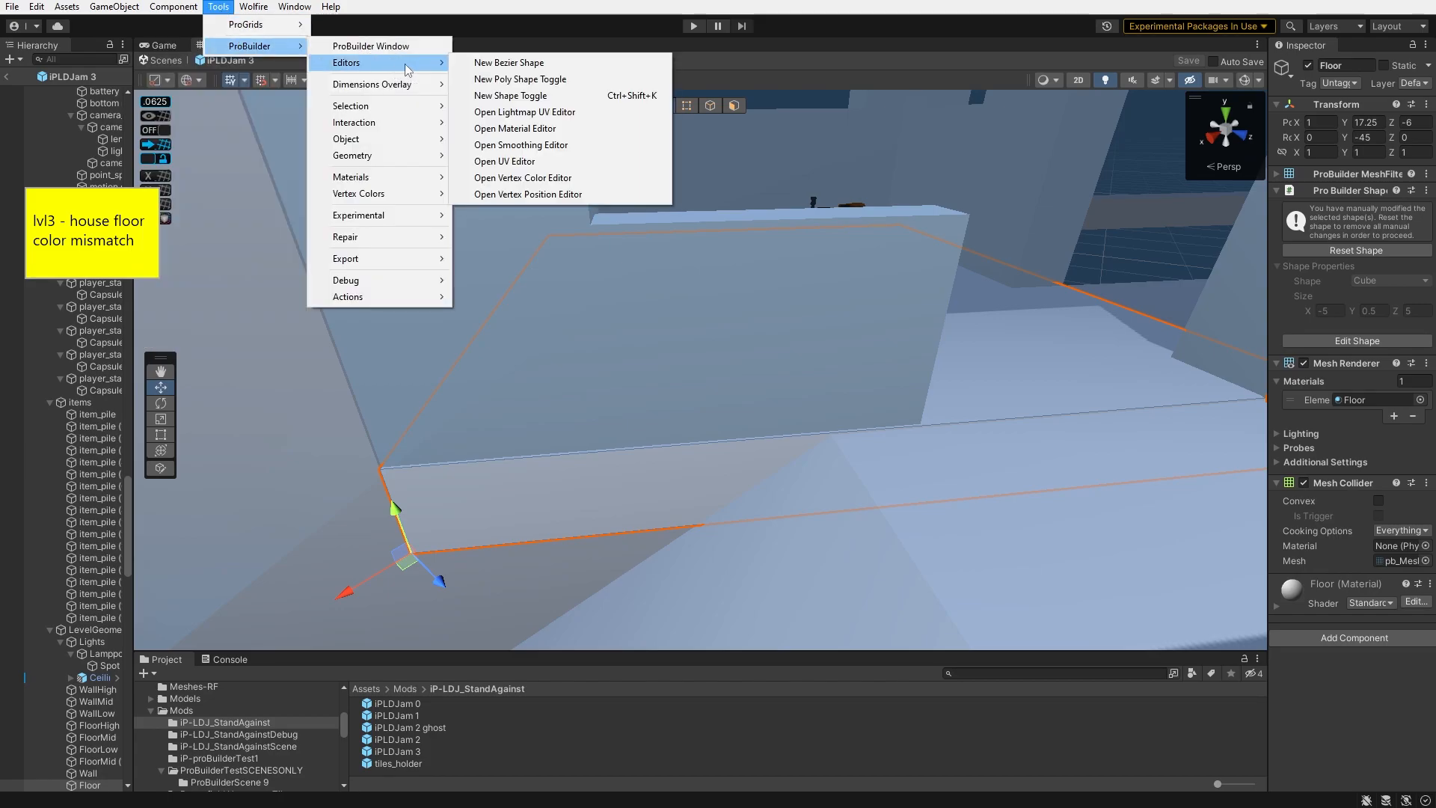
pyautogui.click(550, 131)
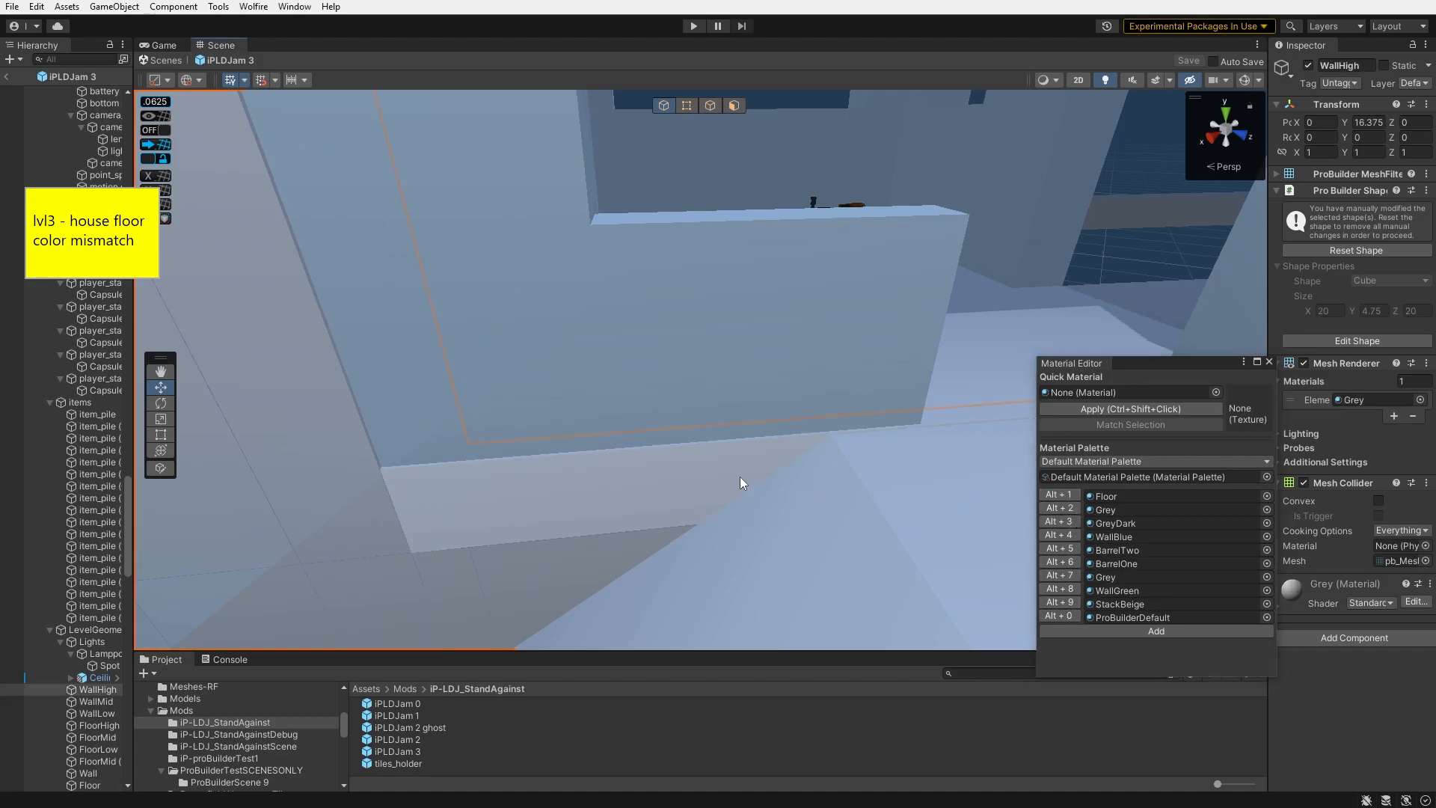
pyautogui.hotkey('alt', '2')
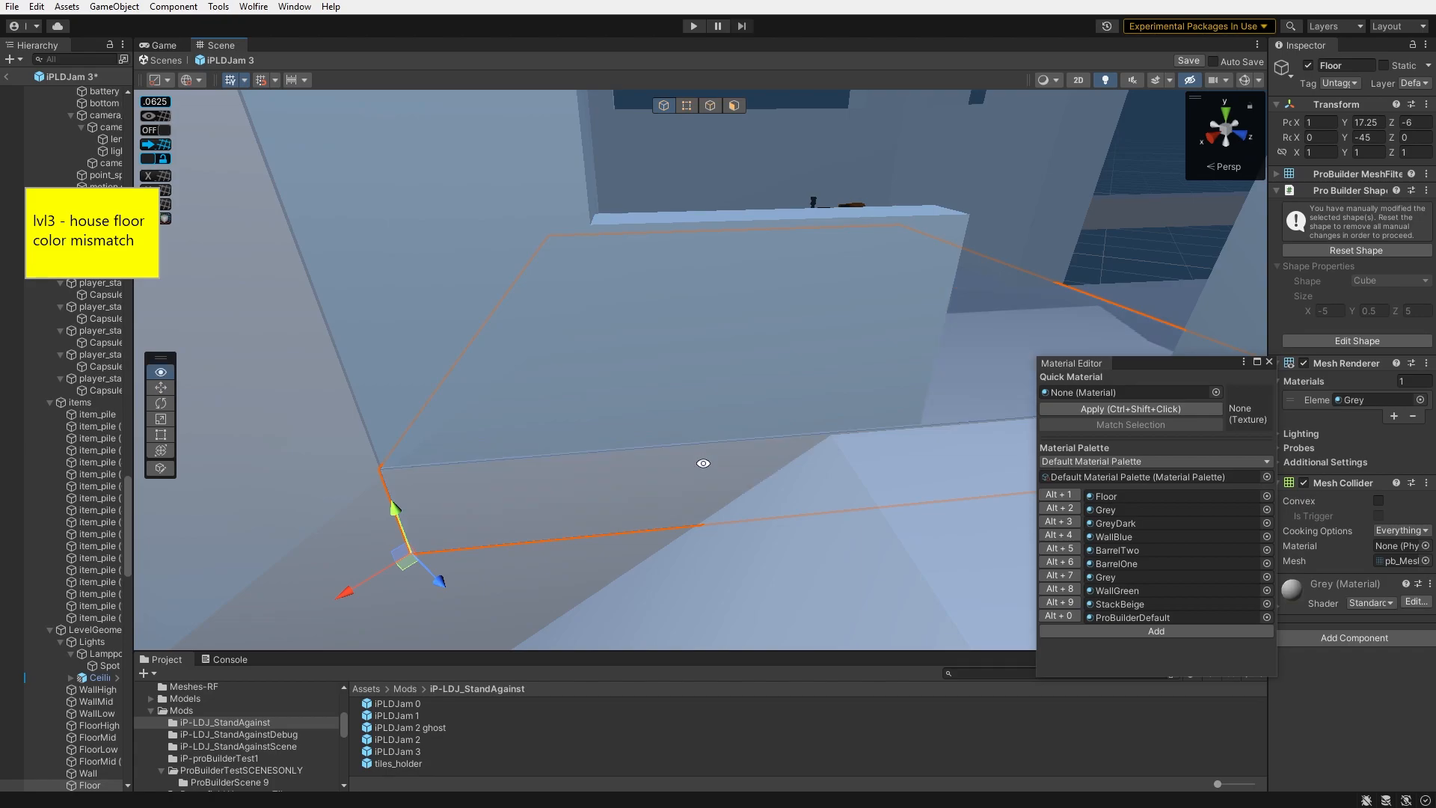
# - Apply the BarrelTwo material to the untextured wall of the red house
pyautogui.keyDown('alt'); pyautogui.moveTo(704, 464); pyautogui.dragTo(669, 505); pyautogui.keyUp('alt')
pyautogui.click(665, 500)
pyautogui.moveTo(664, 497); pyautogui.dragTo(97, 261, button='right')
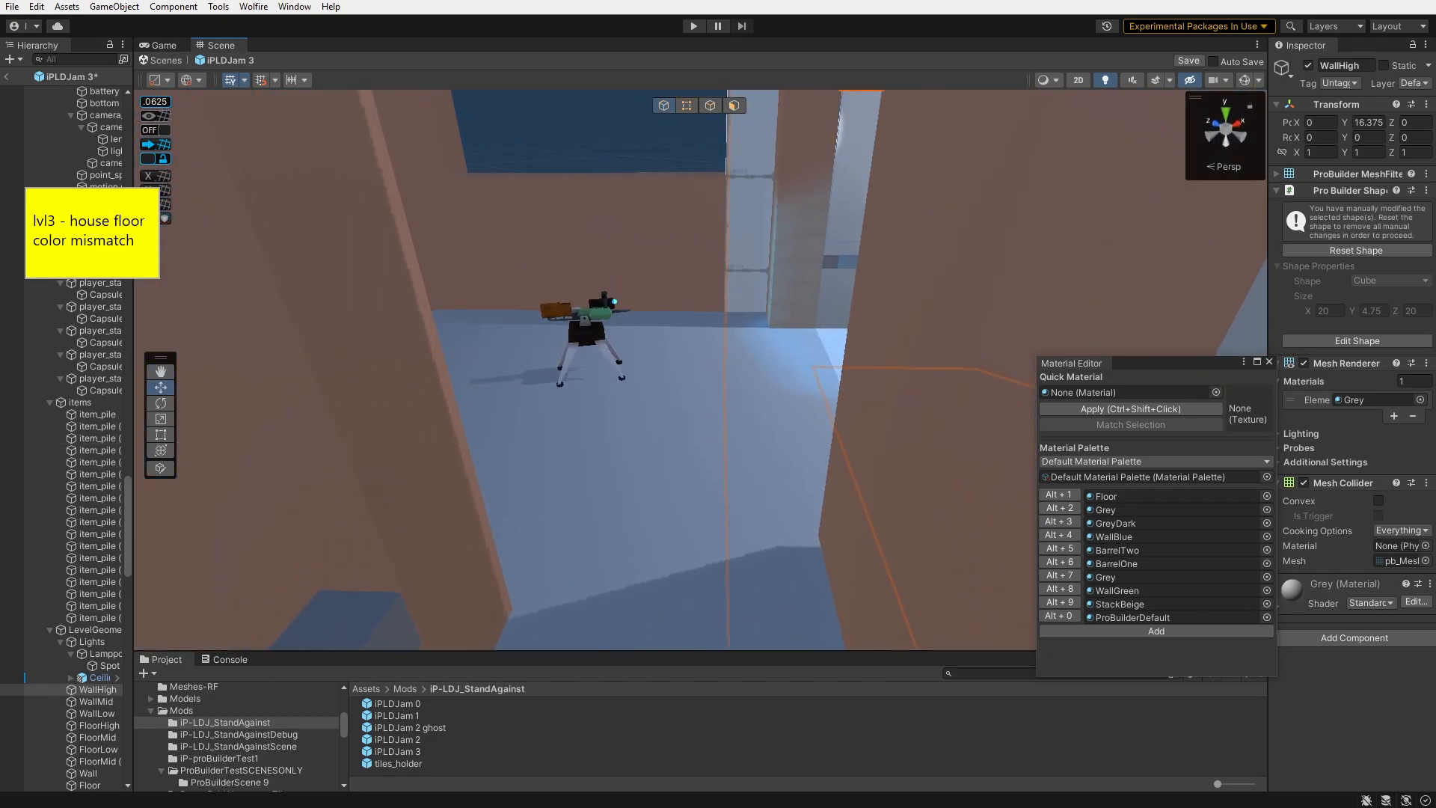
pyautogui.moveTo(405, 464); pyautogui.dragTo(479, 438, button='right')
pyautogui.click(663, 397)
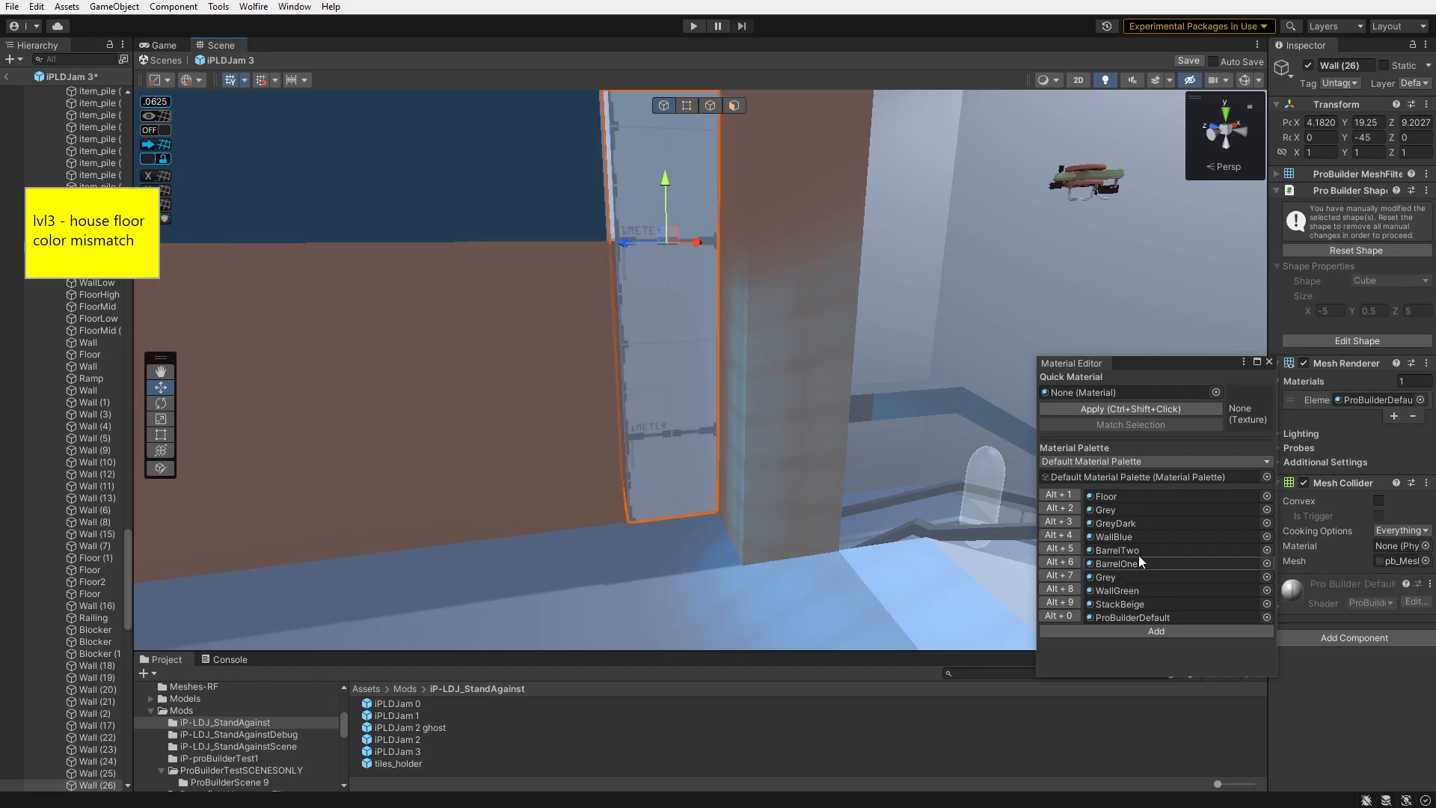
pyautogui.hotkey('alt', '5')
pyautogui.moveTo(678, 423); pyautogui.dragTo(913, 497, button='right')
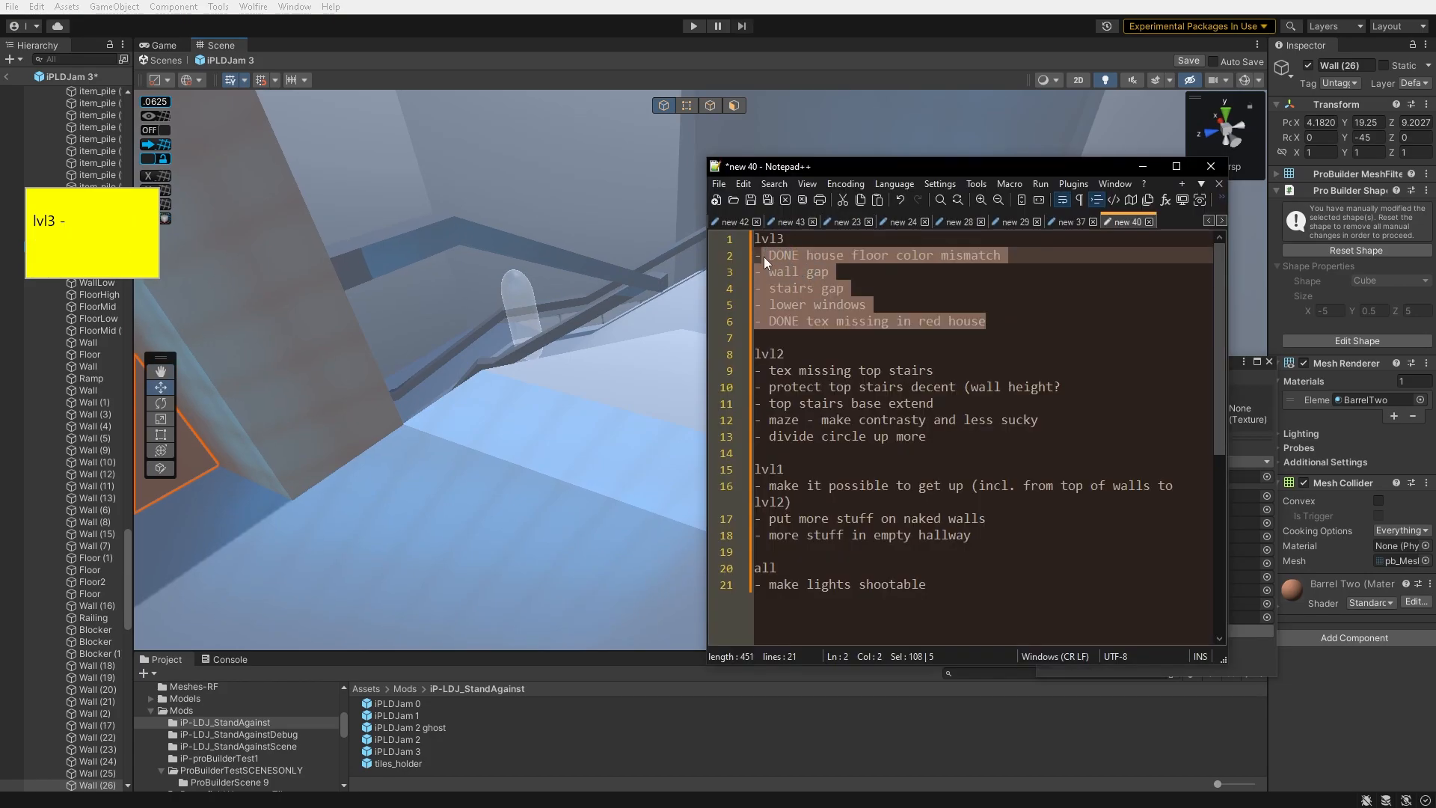
pyautogui.moveTo(844, 288); pyautogui.dragTo(765, 300)
pyautogui.click(862, 295)
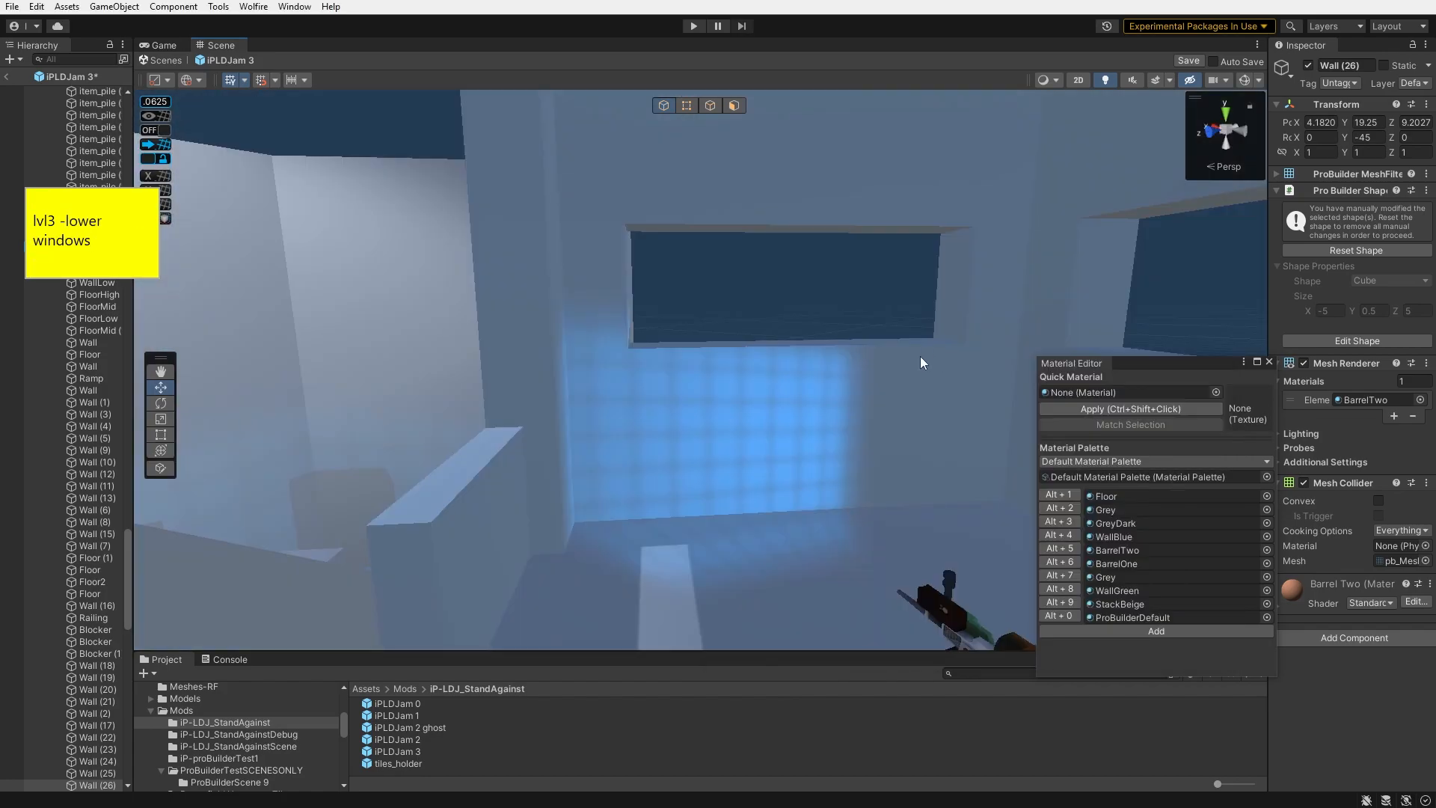
# - Select the house's window sill faces and move them down to lower the windows
pyautogui.click(920, 356)
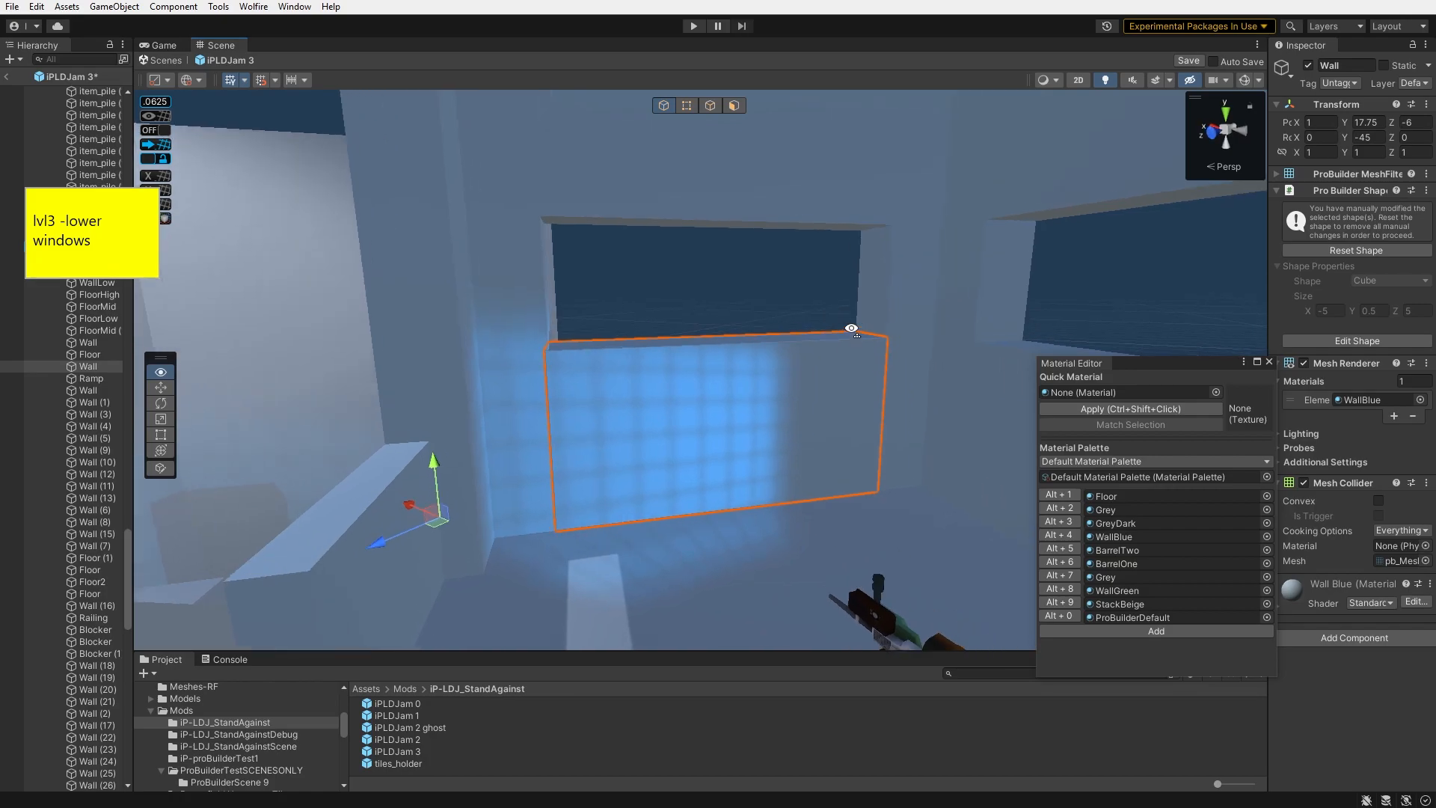
pyautogui.press('f')
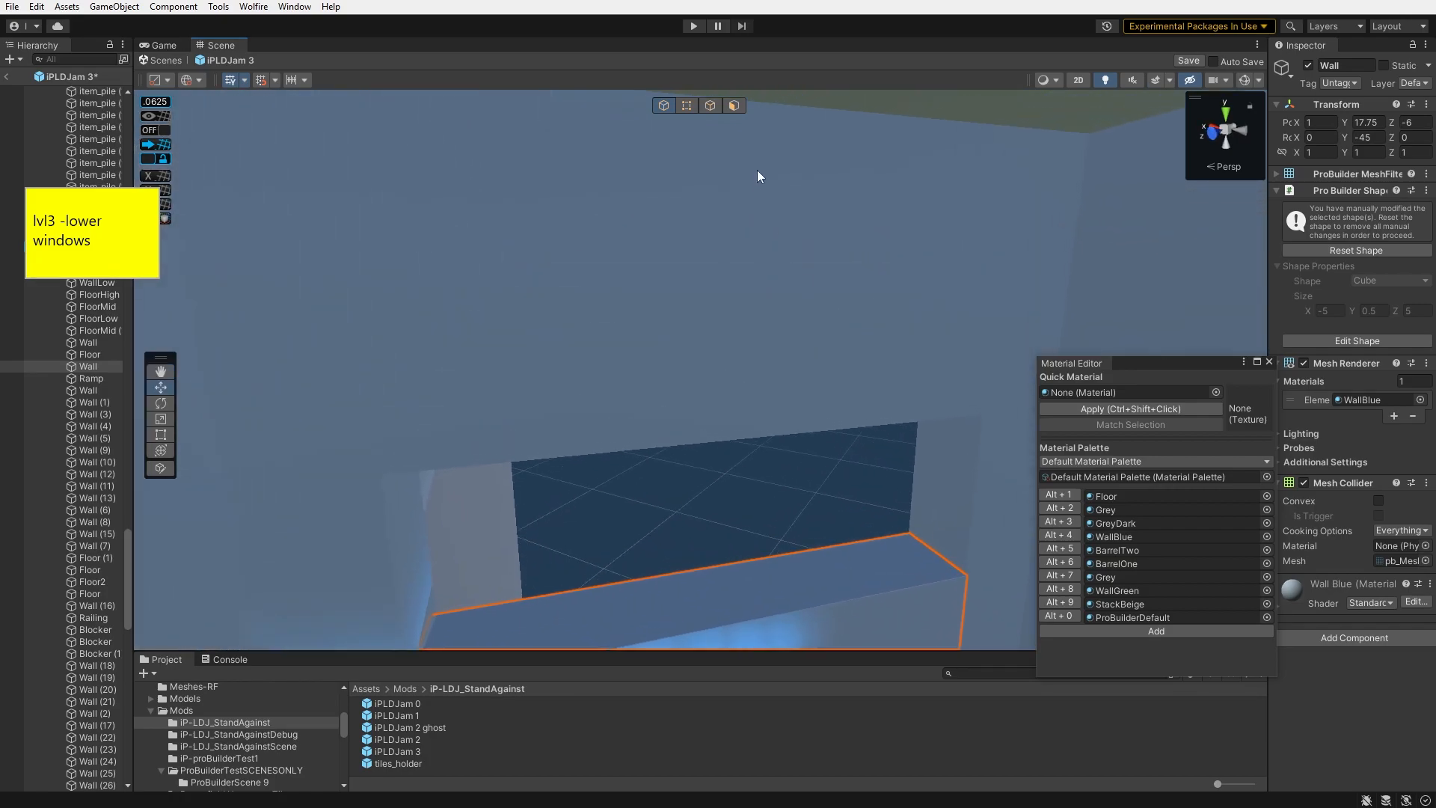
pyautogui.click(737, 105)
pyautogui.moveTo(775, 408); pyautogui.dragTo(816, 479, button='right')
pyautogui.moveTo(753, 372); pyautogui.dragTo(965, 341, button='right')
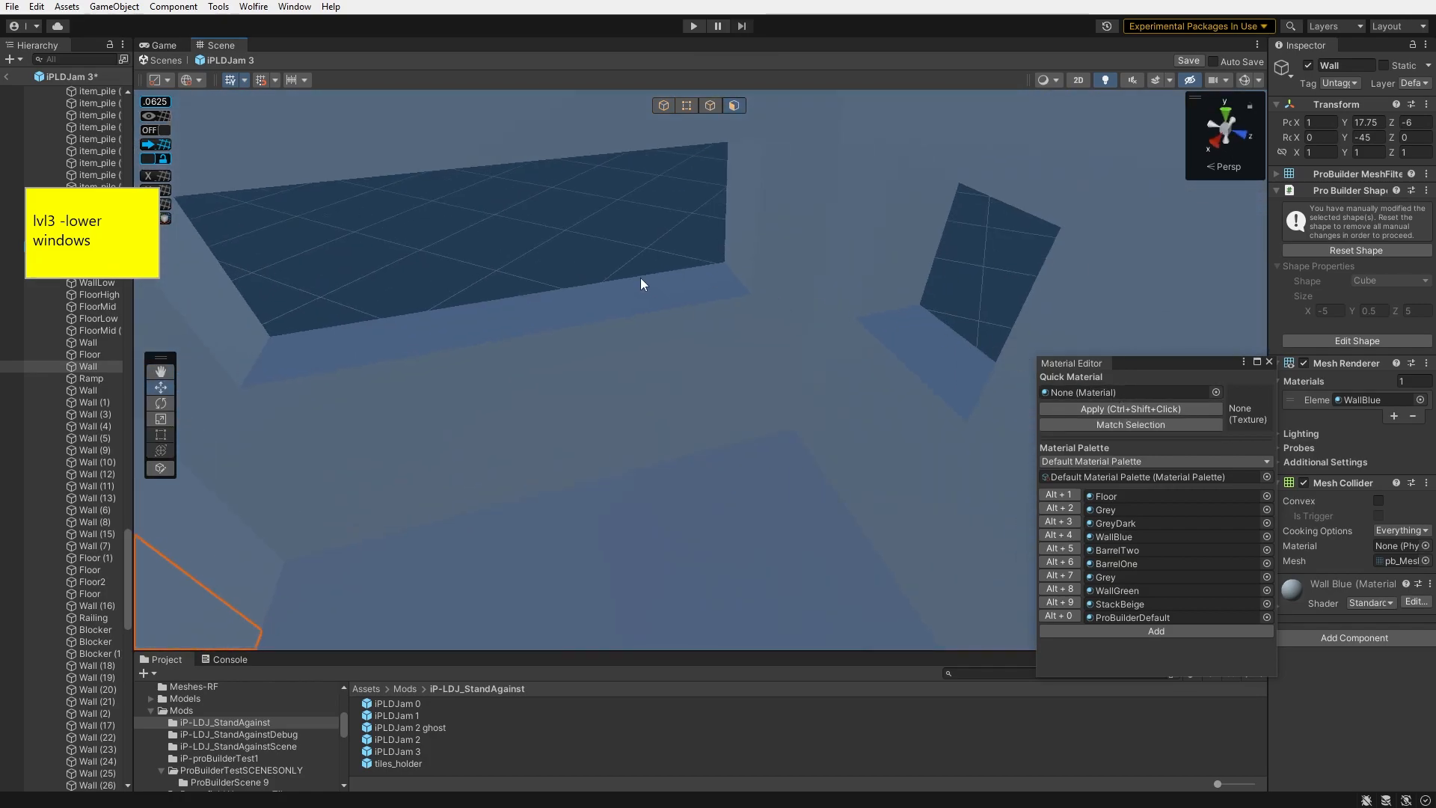
pyautogui.keyDown('shift'); pyautogui.click(642, 285); pyautogui.keyUp('shift')
pyautogui.moveTo(585, 249); pyautogui.dragTo(850, 291, button='right')
pyautogui.keyDown('shift'); pyautogui.click(949, 315); pyautogui.keyUp('shift')
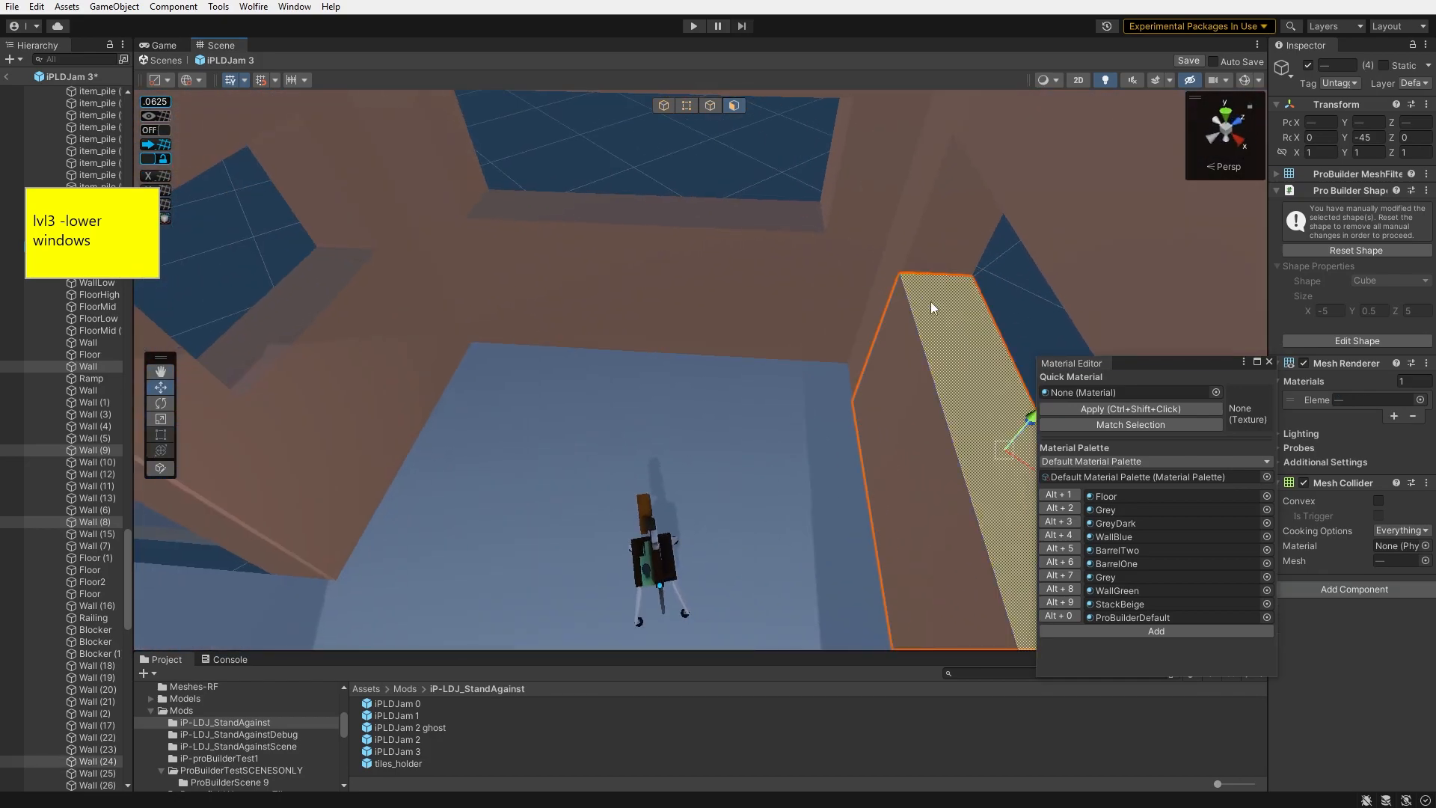
pyautogui.keyDown('shift'); pyautogui.click(699, 208); pyautogui.keyUp('shift')
pyautogui.moveTo(648, 213); pyautogui.dragTo(526, 201, button='right')
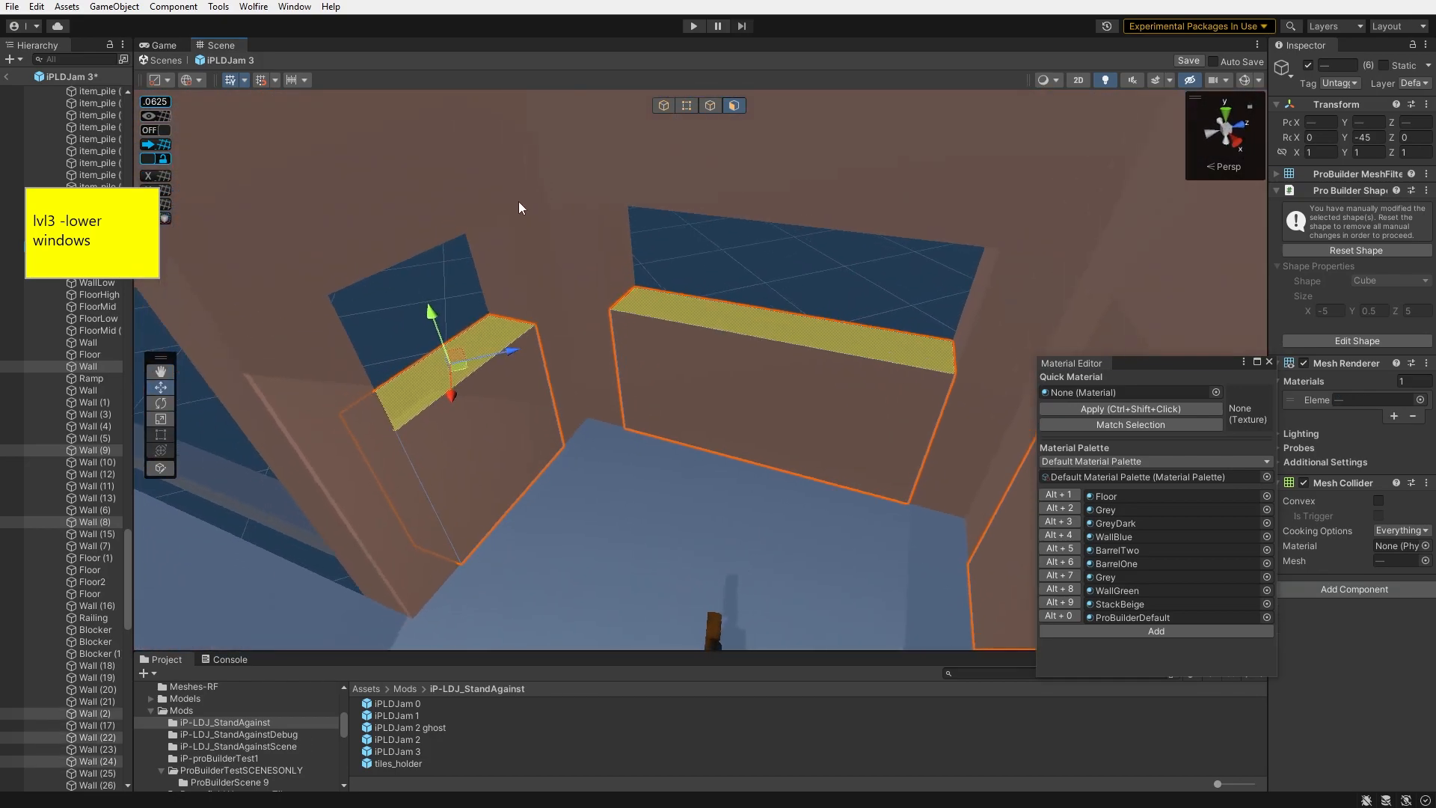
pyautogui.moveTo(432, 310); pyautogui.dragTo(439, 371)
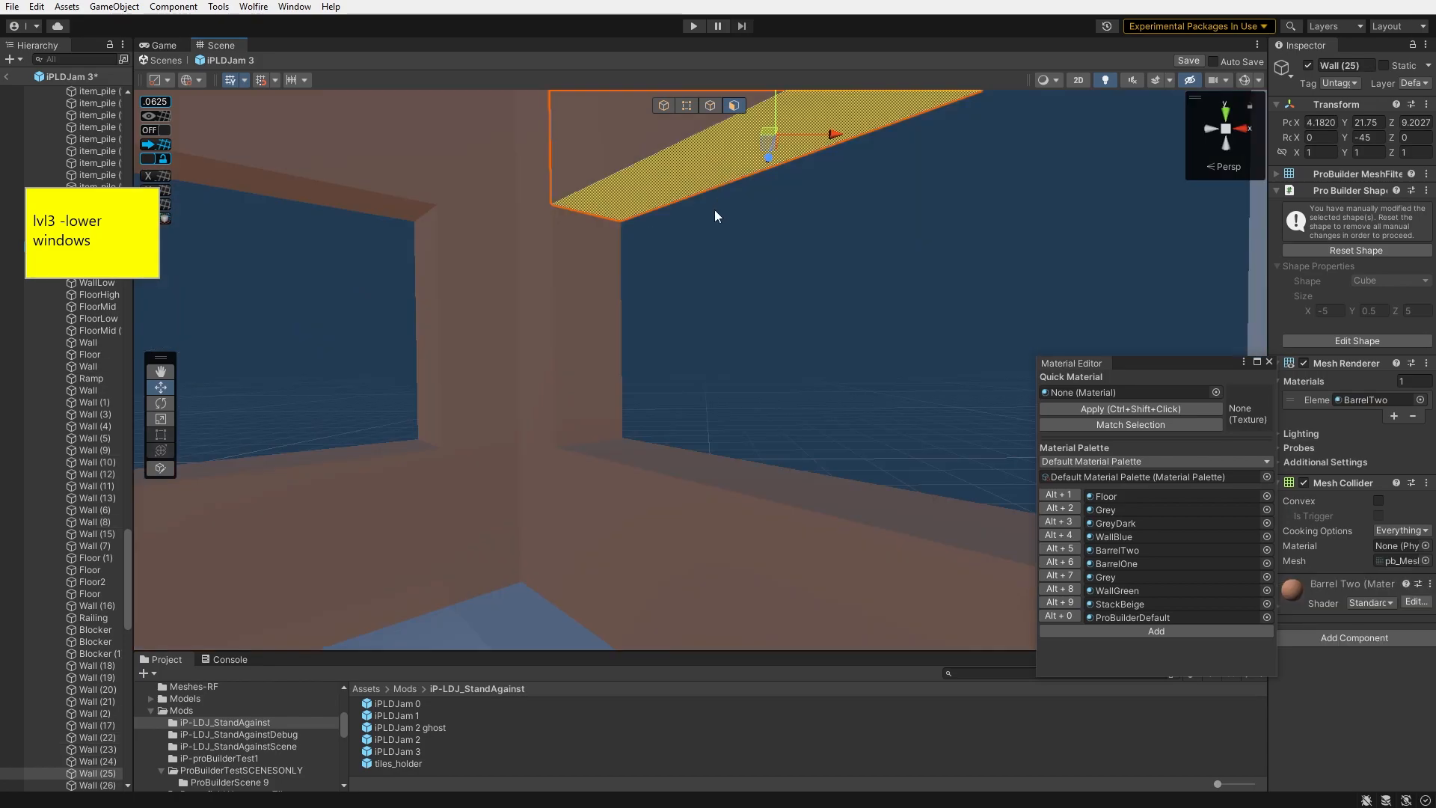
# - Select the bottom faces of the remaining windows on the other side of the house
pyautogui.moveTo(715, 209); pyautogui.dragTo(386, 248, button='right')
pyautogui.keyDown('shift'); pyautogui.click(532, 233); pyautogui.keyUp('shift')
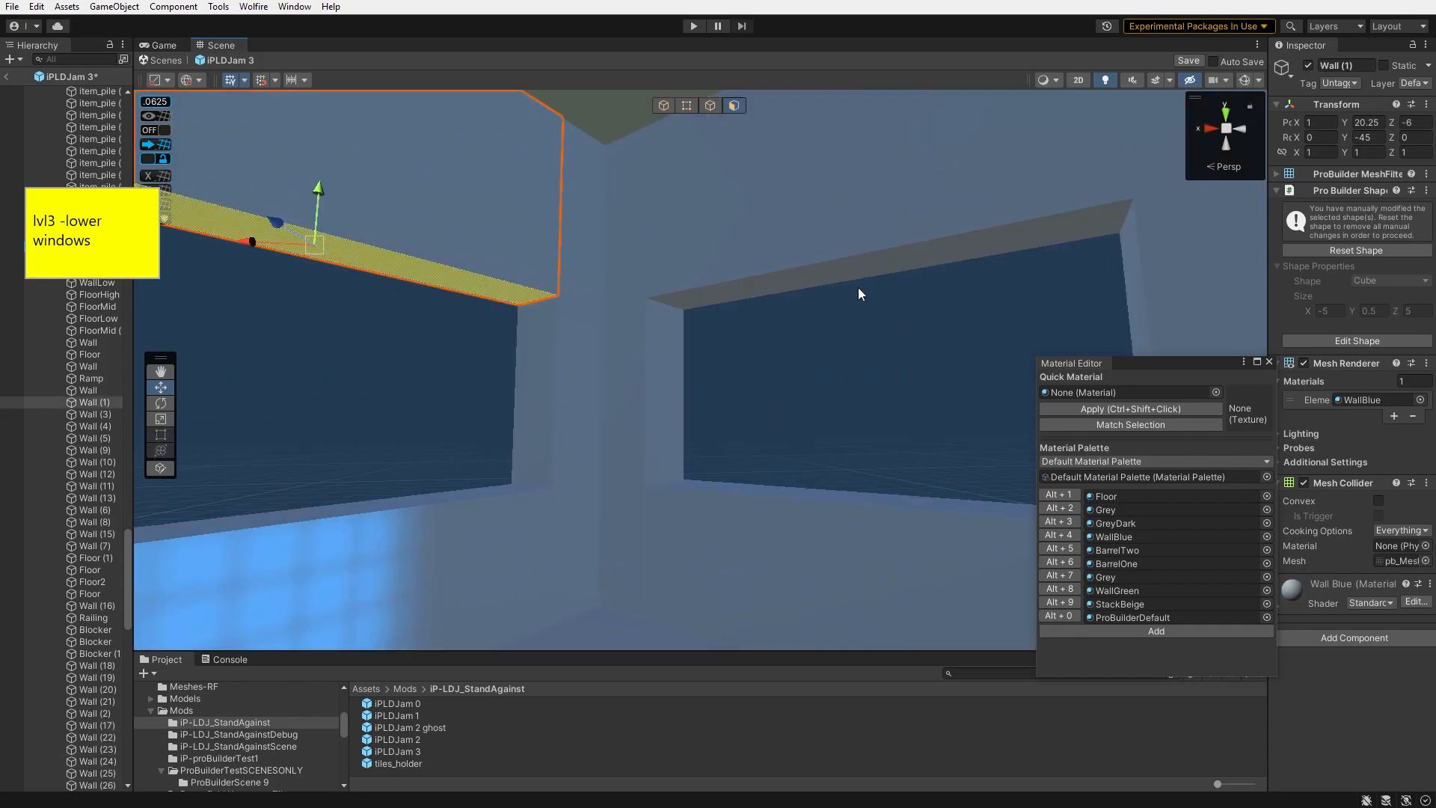
pyautogui.keyDown('shift'); pyautogui.click(853, 273); pyautogui.keyUp('shift')
pyautogui.moveTo(845, 273); pyautogui.dragTo(957, 260, button='right')
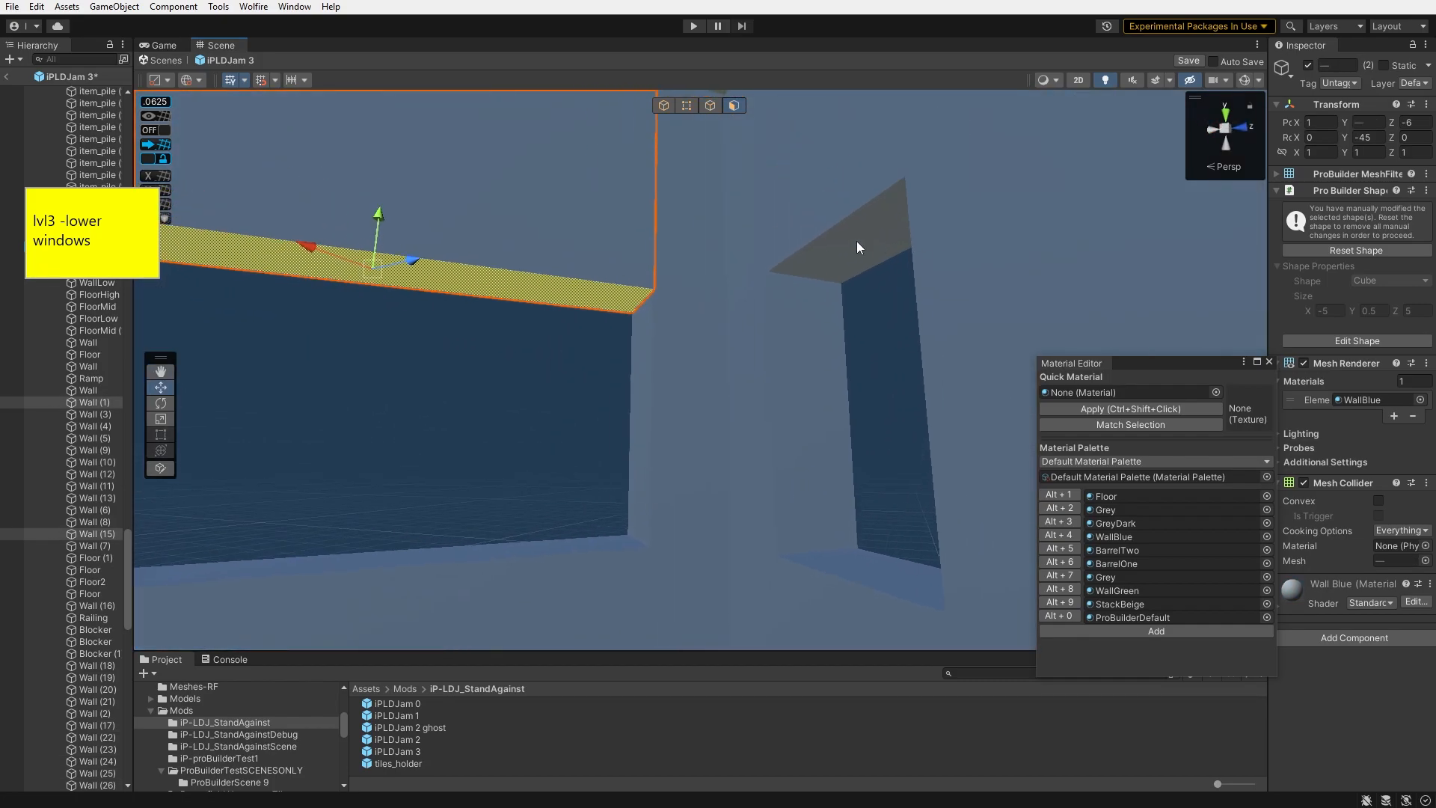
pyautogui.moveTo(860, 191); pyautogui.dragTo(856, 214)
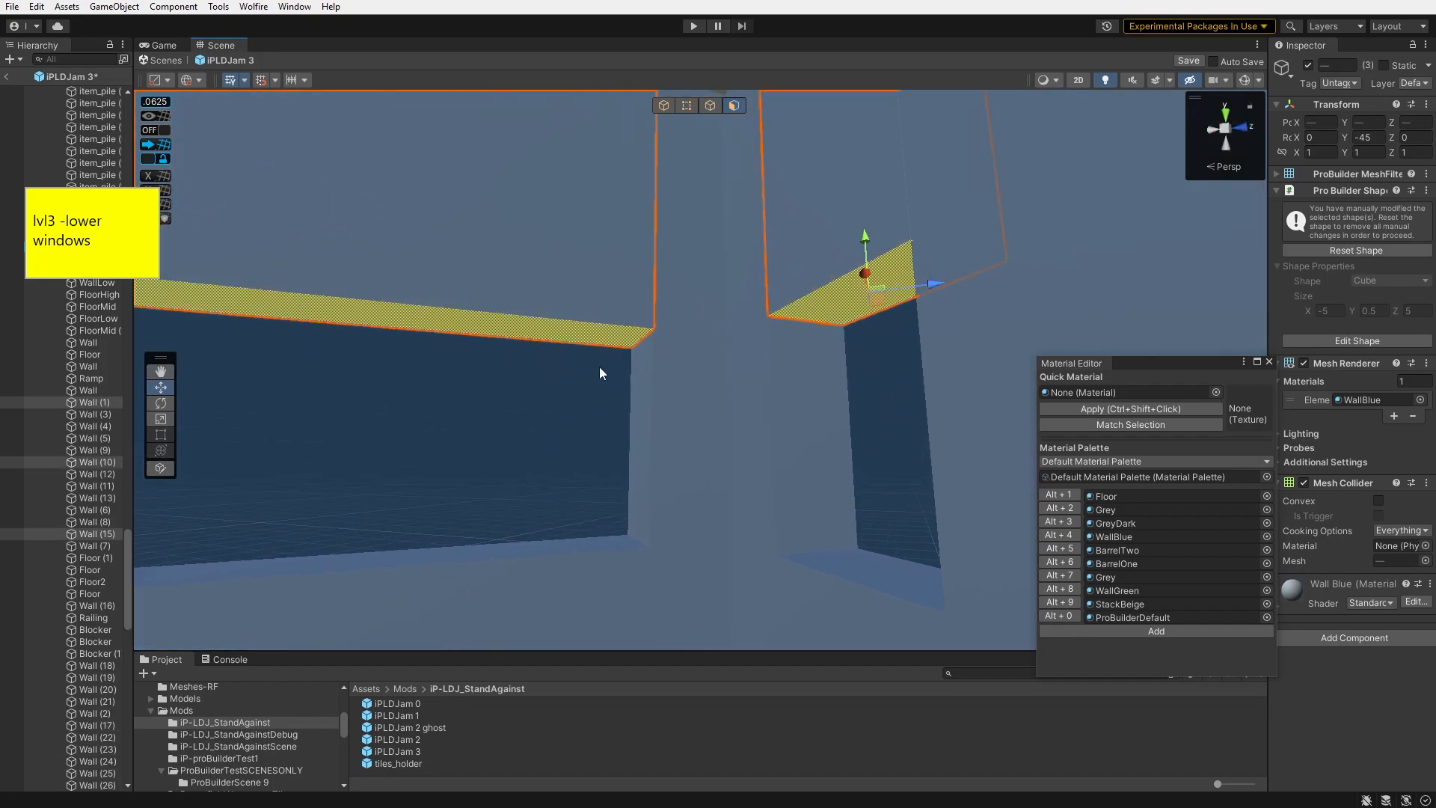
# - Open the main scene, saving the changes made to the level prefab
pyautogui.click(219, 540)
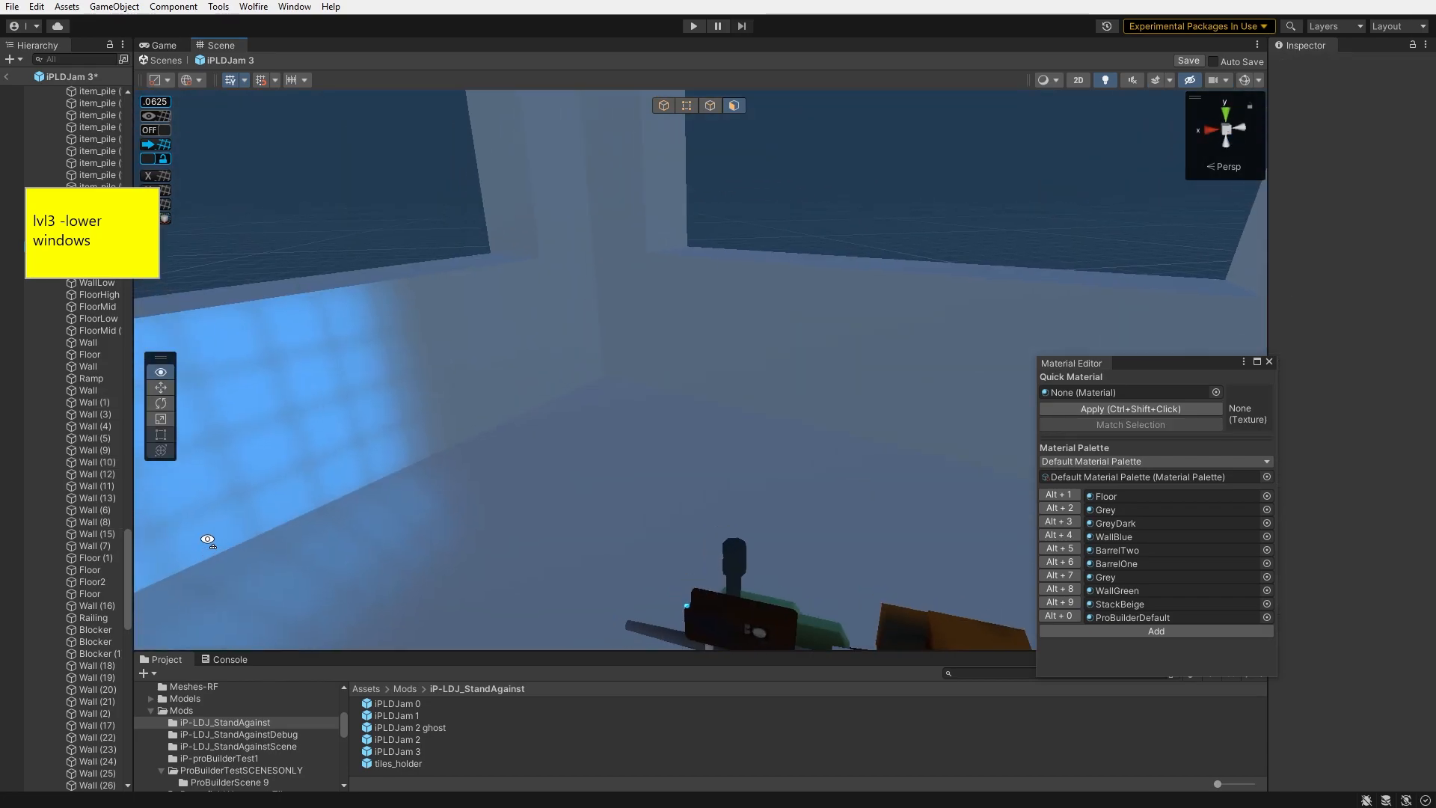
pyautogui.click(401, 731)
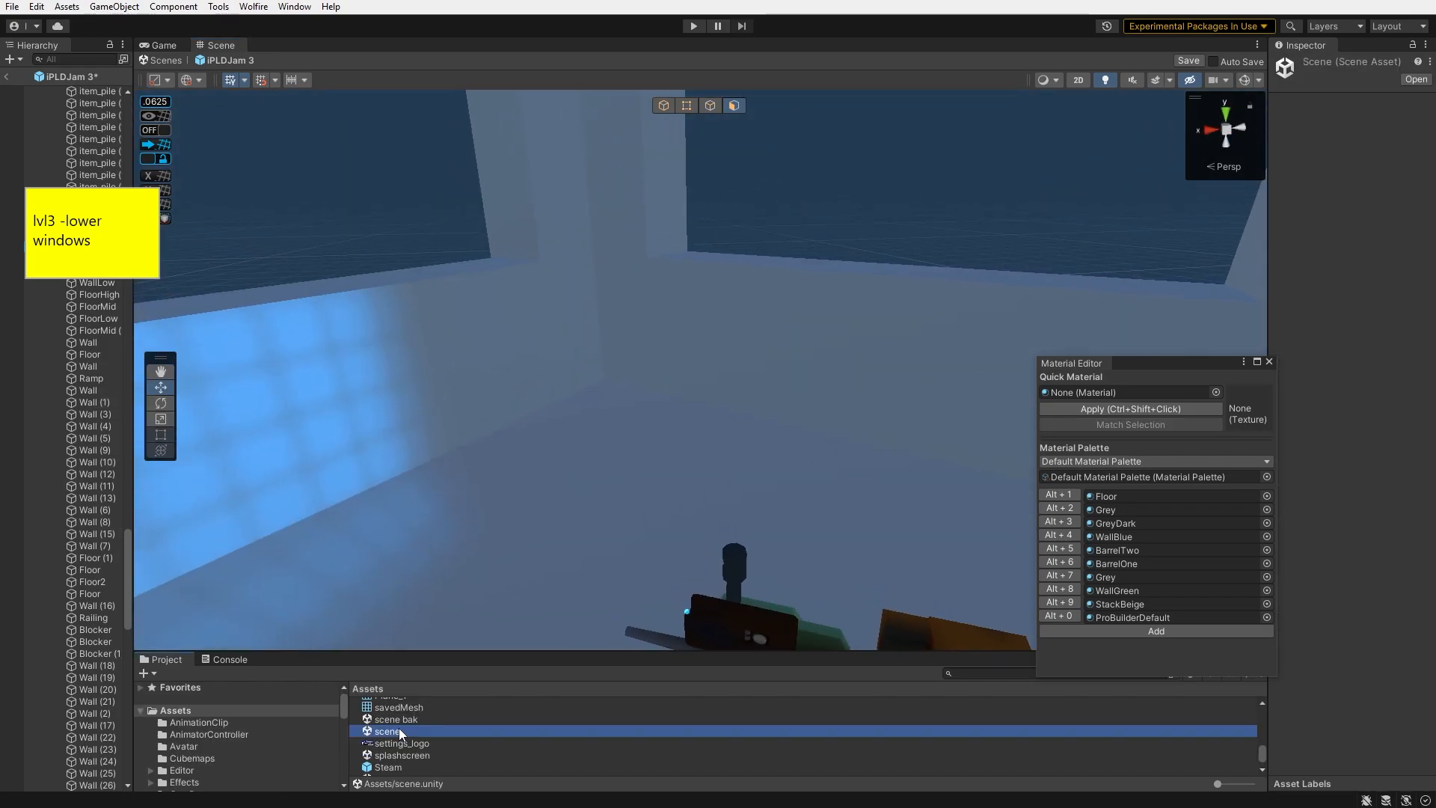
pyautogui.doubleClick(400, 731)
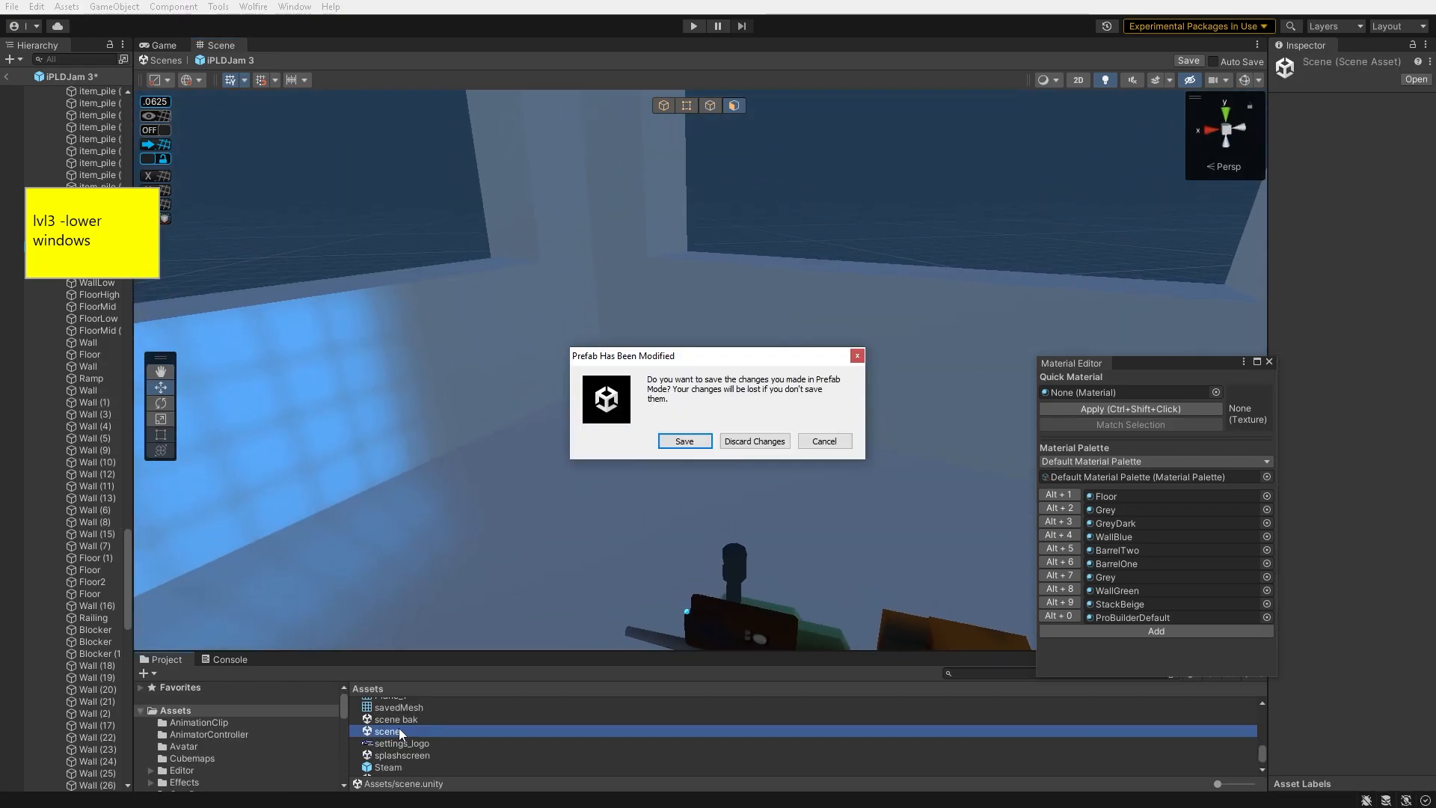
pyautogui.click(685, 441)
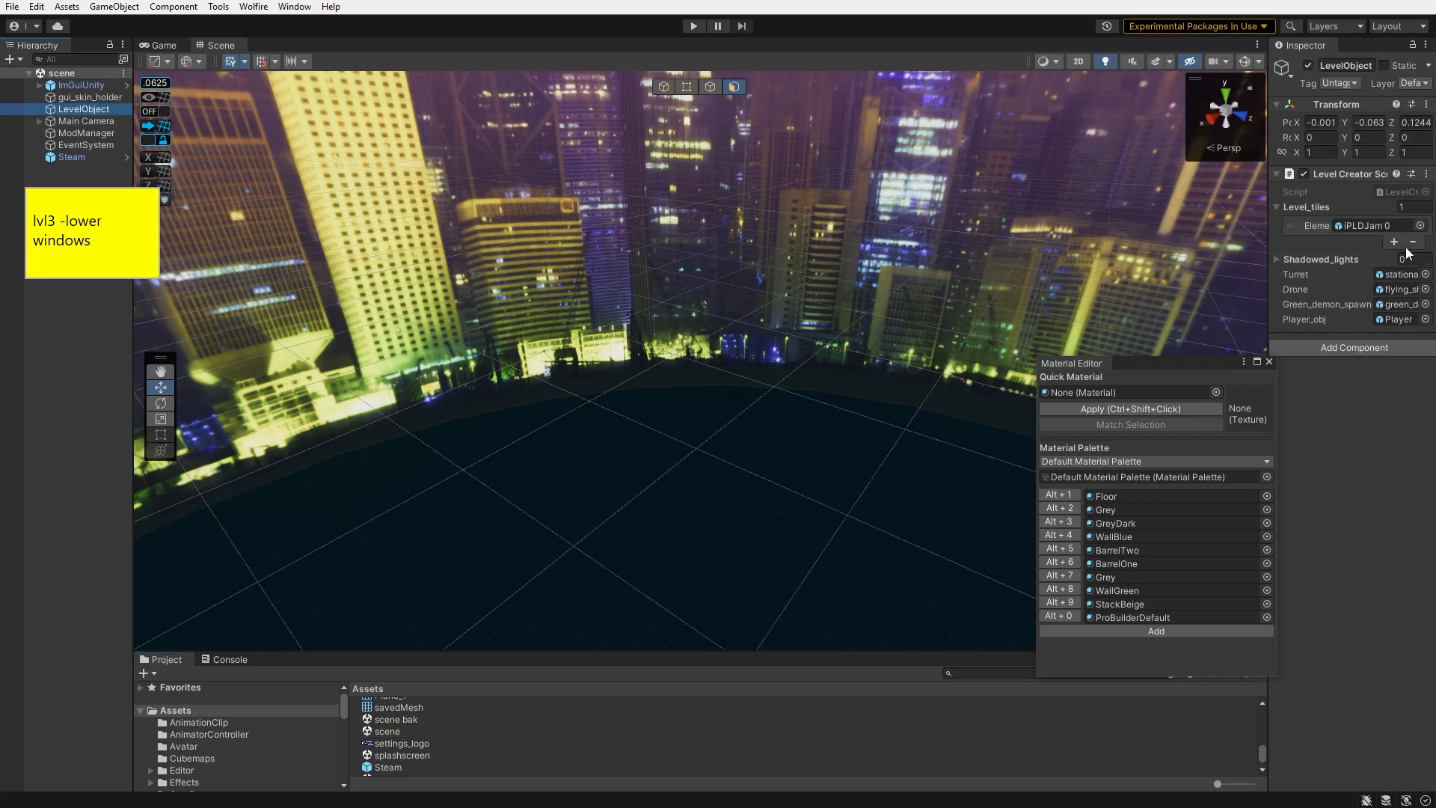
# - Assign IPLDJam 3 as the Level Object's level tile and start play mode
pyautogui.click(1419, 226)
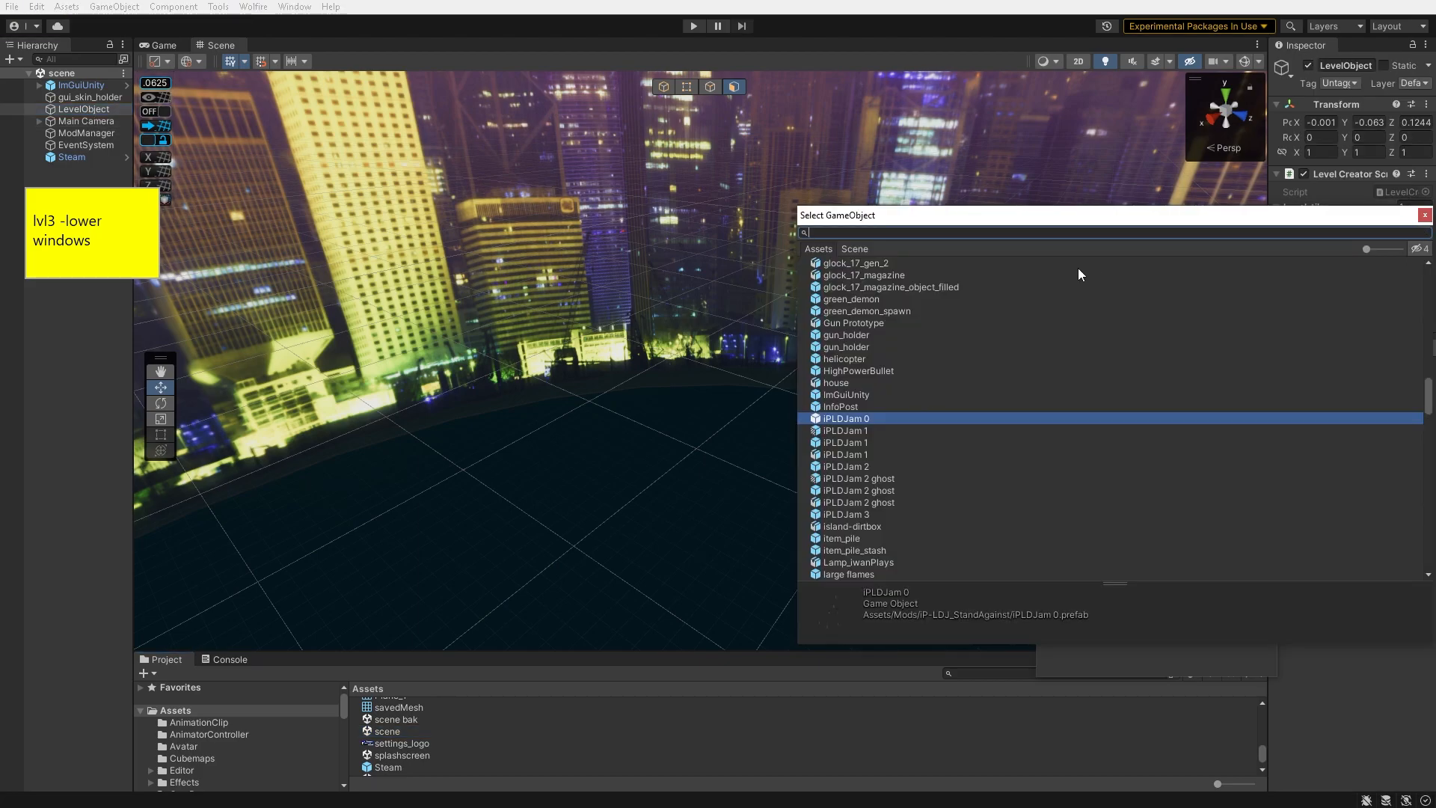
pyautogui.write('ip')
pyautogui.click(868, 370)
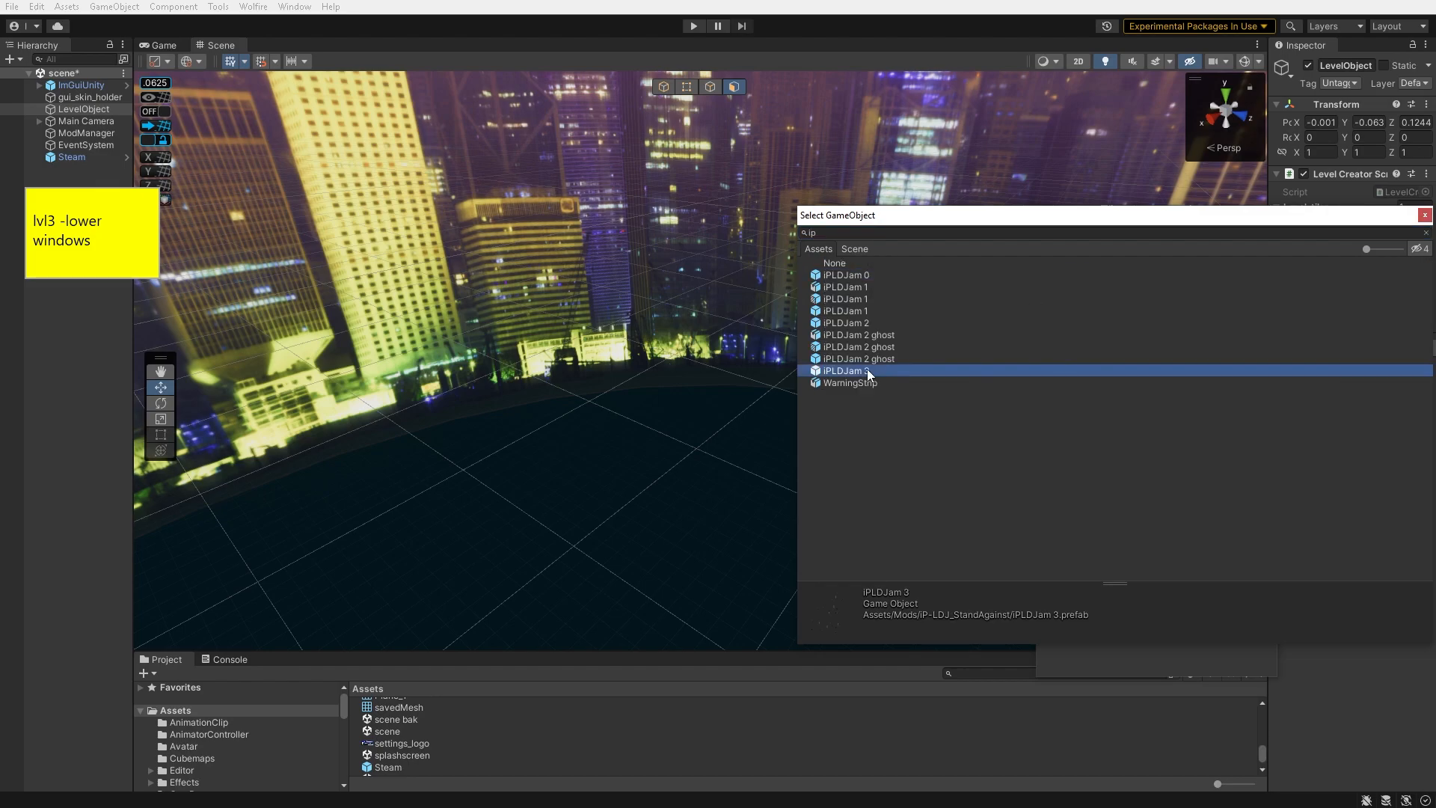
pyautogui.doubleClick(868, 370)
pyautogui.hotkey('ctrl', 'p')
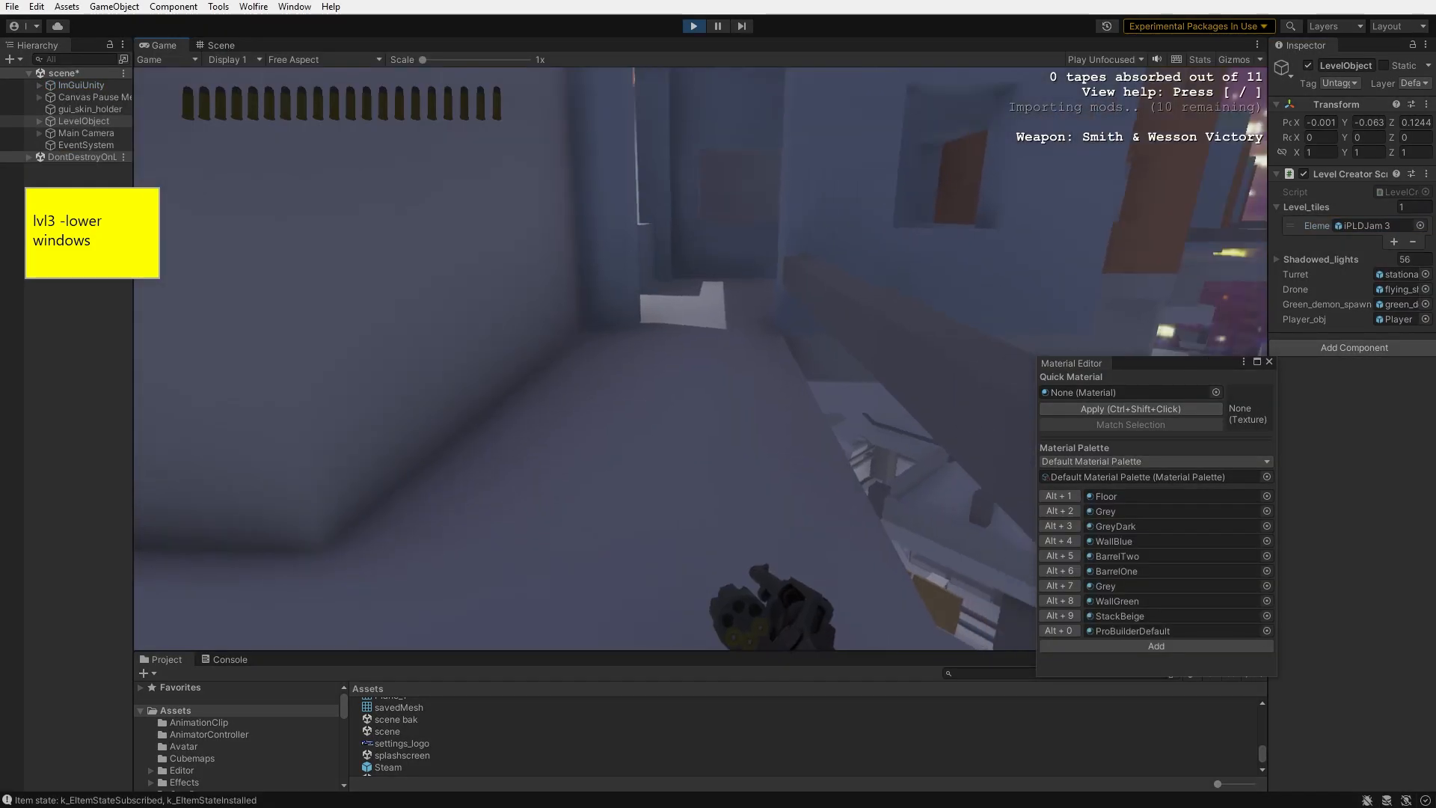
# - Walk through level 3 in play mode to check the lowered windows
pyautogui.press('w')
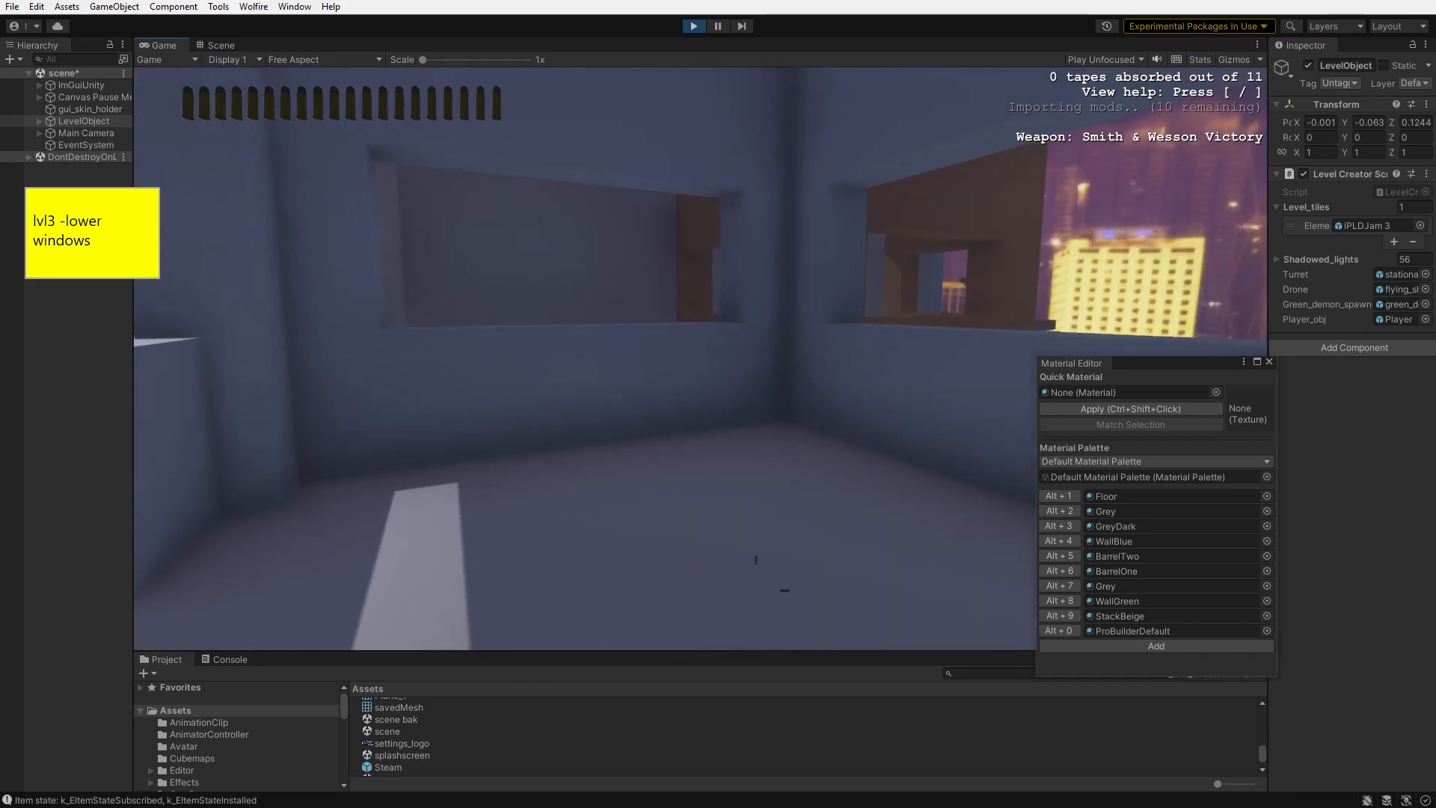
pyautogui.press('w')
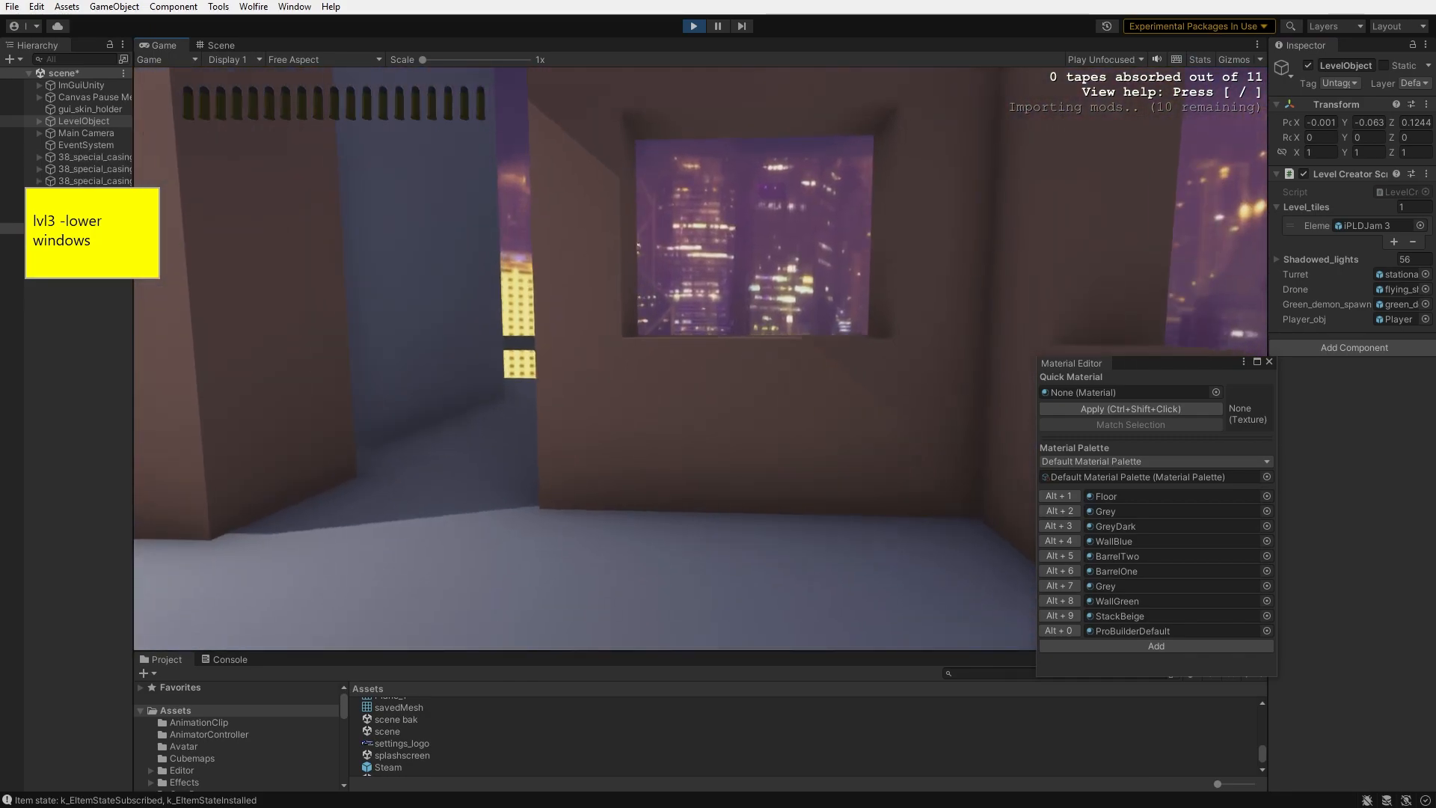
pyautogui.press('w')
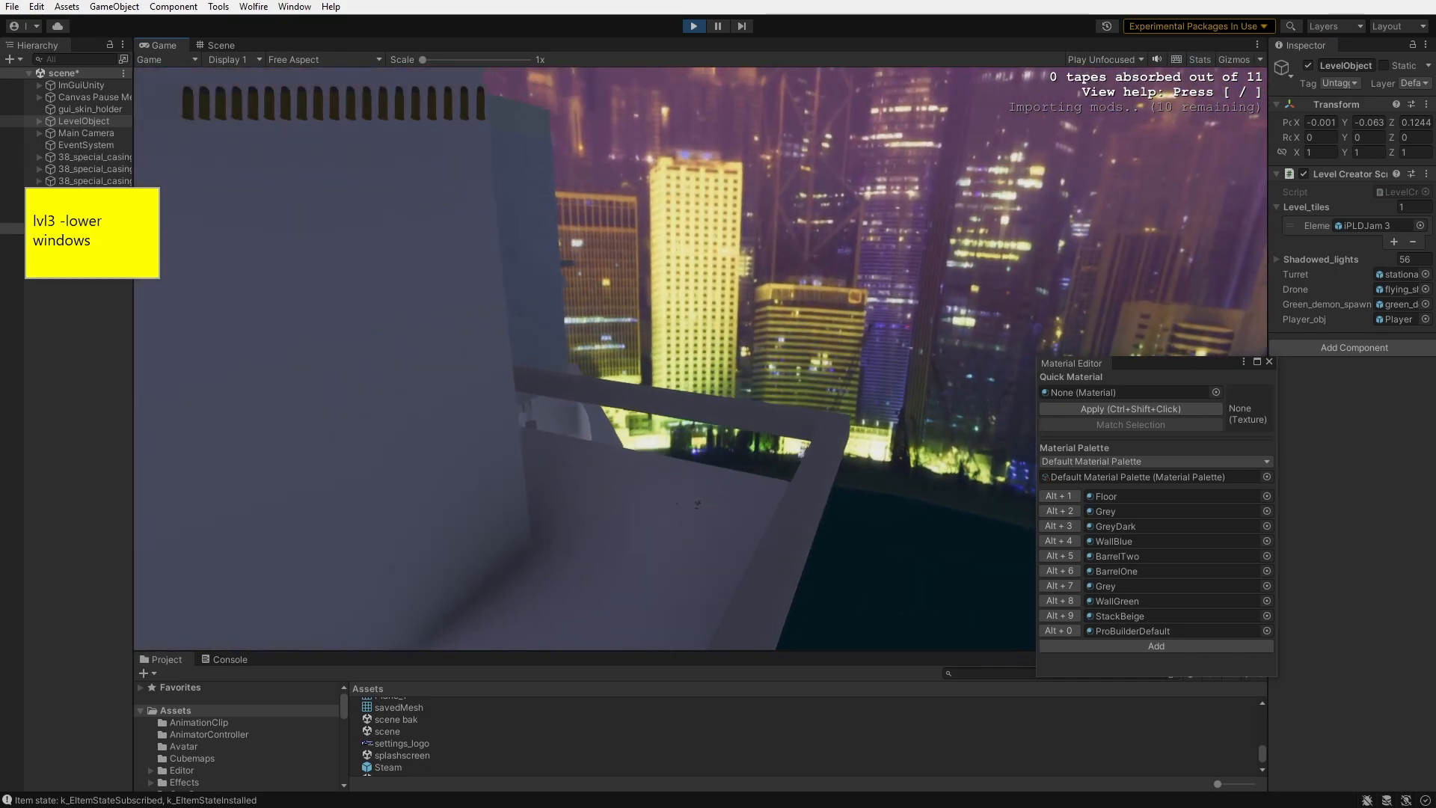
# - Mark 'lower windows' as DONE in the list and move the finished lvl3 items above the open ones
pyautogui.write('DONE lower windows')
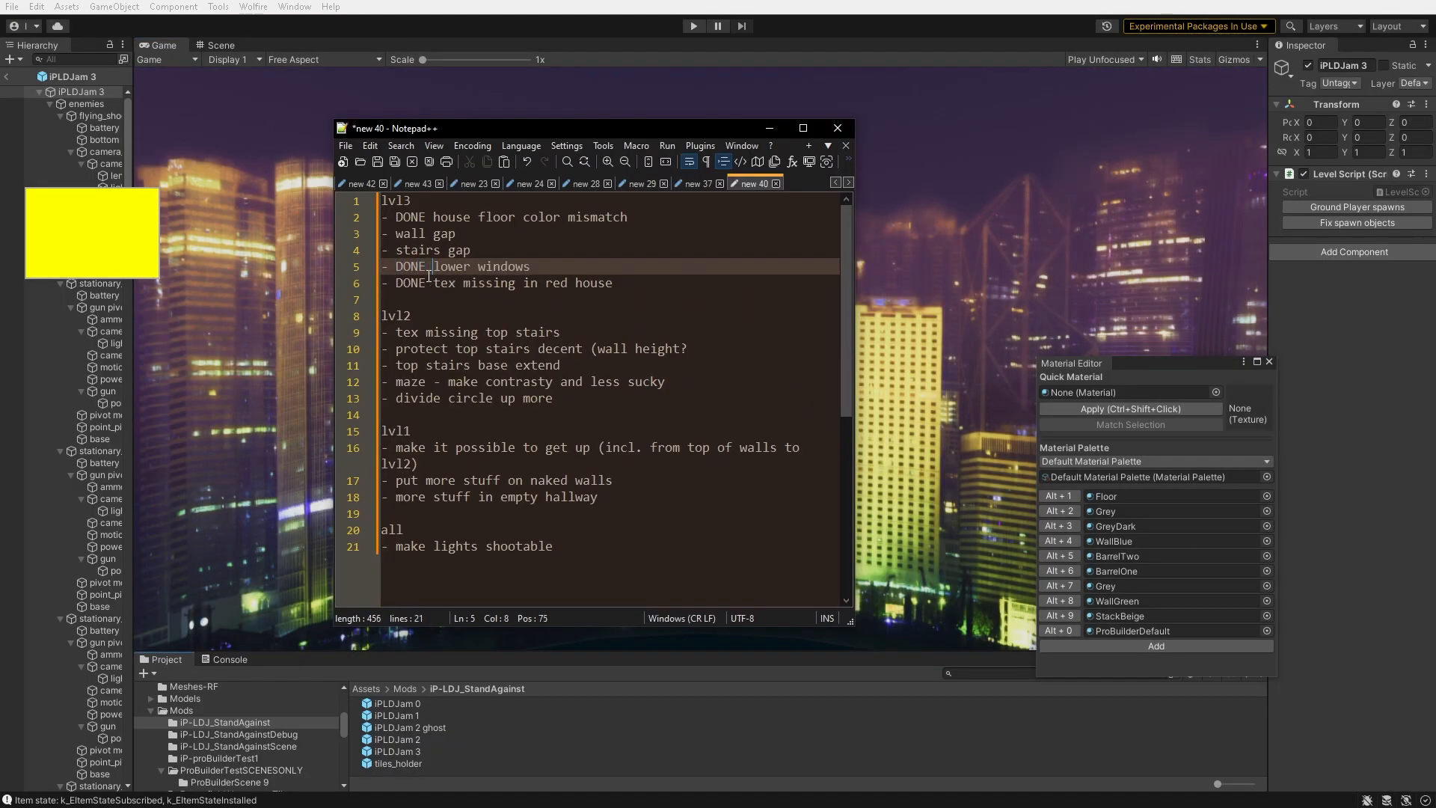
pyautogui.click(511, 252)
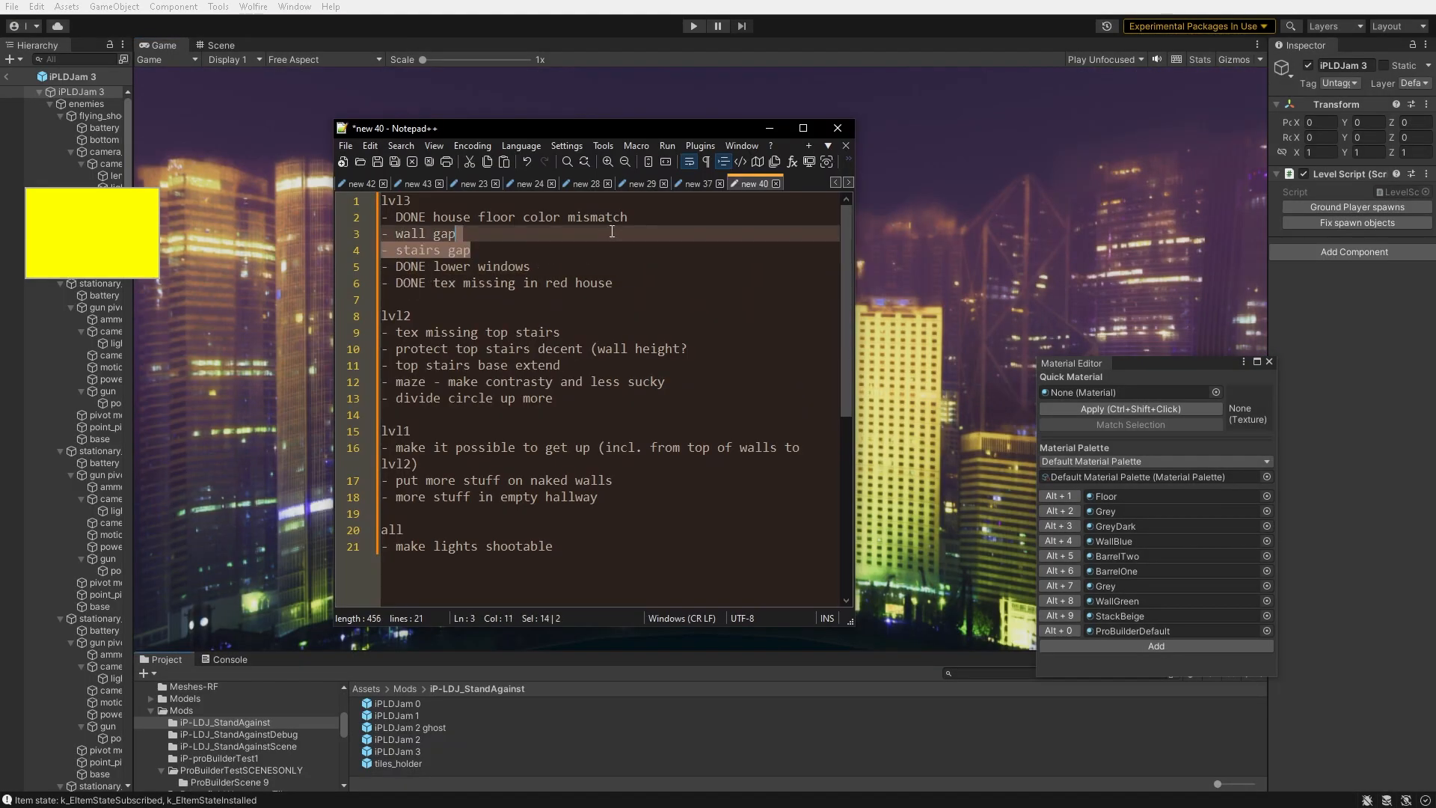
pyautogui.keyDown('shift'); pyautogui.click(649, 223); pyautogui.keyUp('shift')
pyautogui.press('BackSpace')
pyautogui.click(636, 248)
pyautogui.hotkey('ctrl', 'z')
# - Change the sticky note caption to 'lvl2 - tex missing top stairs'
pyautogui.click(82, 213)
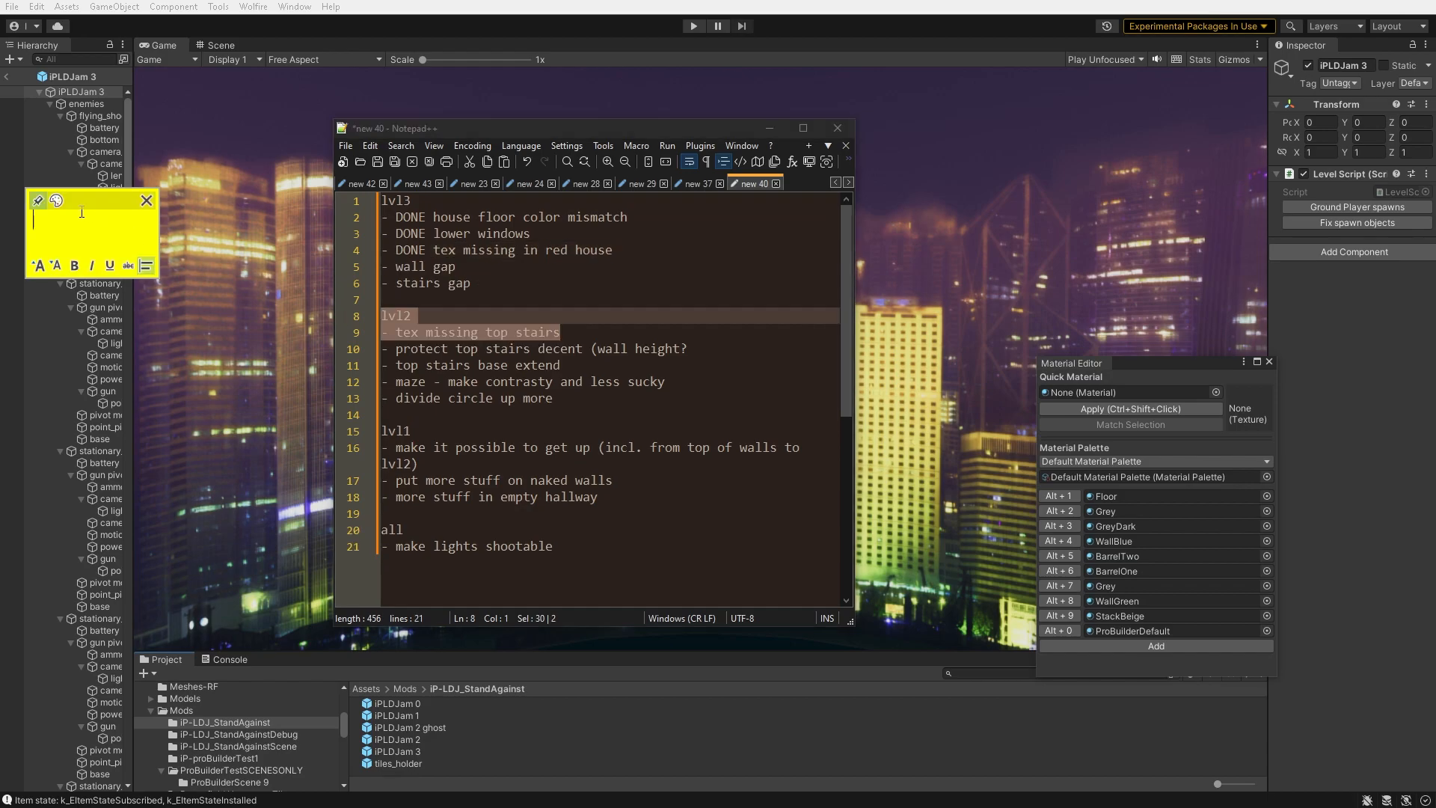
pyautogui.click(101, 227)
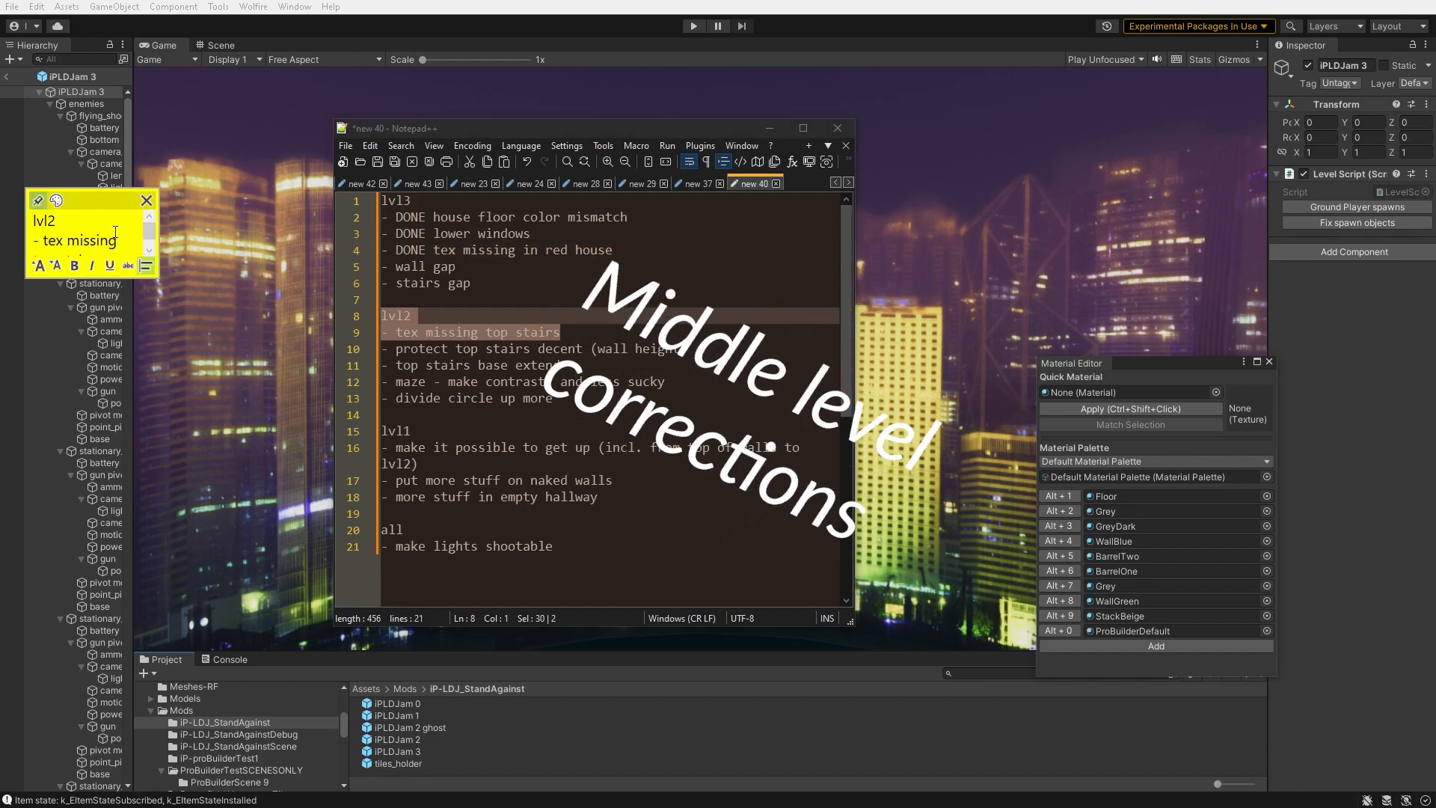
pyautogui.press('Delete')
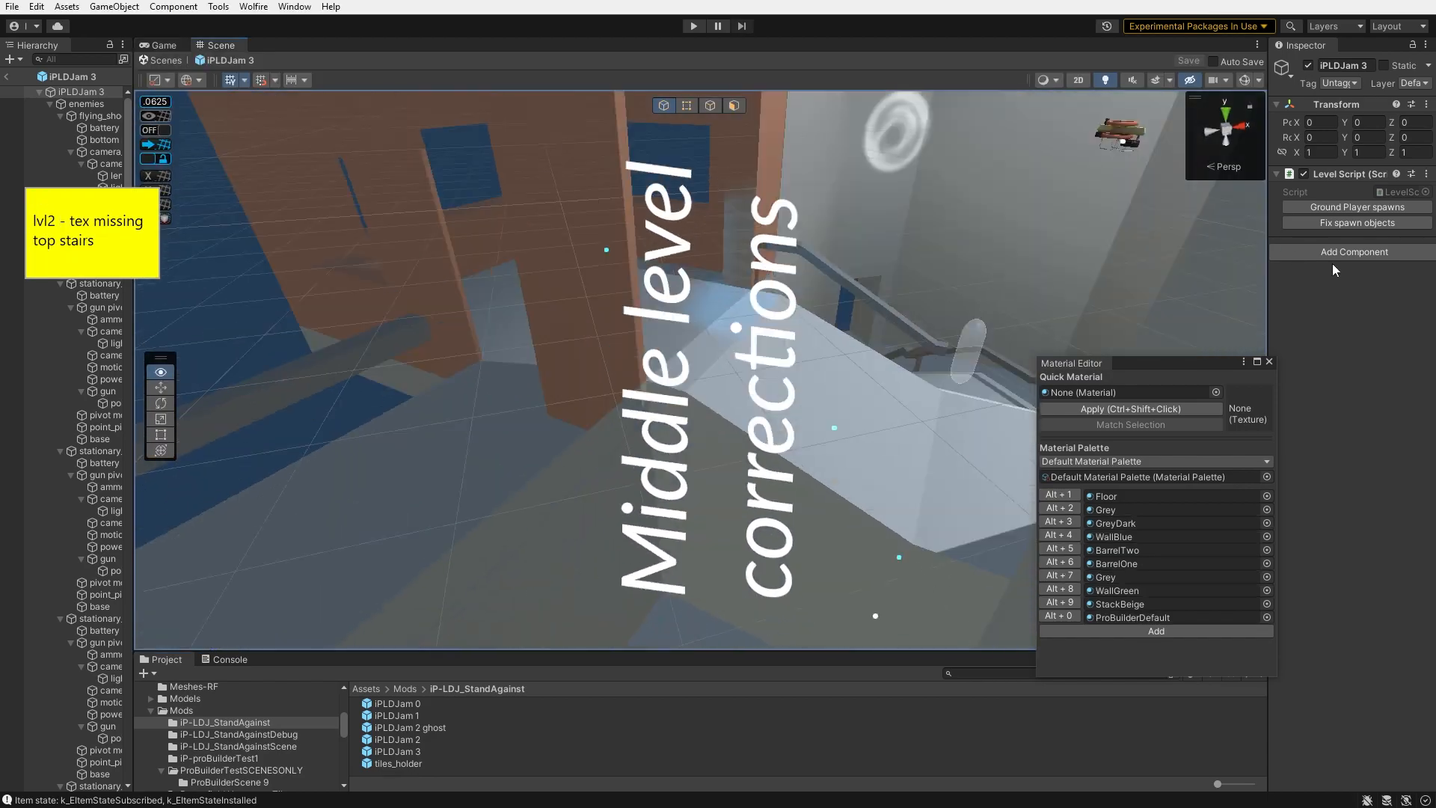
pyautogui.moveTo(524, 322); pyautogui.dragTo(1312, 290, button='right')
# - Select the top stairs landing floor in level 2 and give it a texture
pyautogui.click(747, 311)
pyautogui.press('Delete')
pyautogui.click(956, 298)
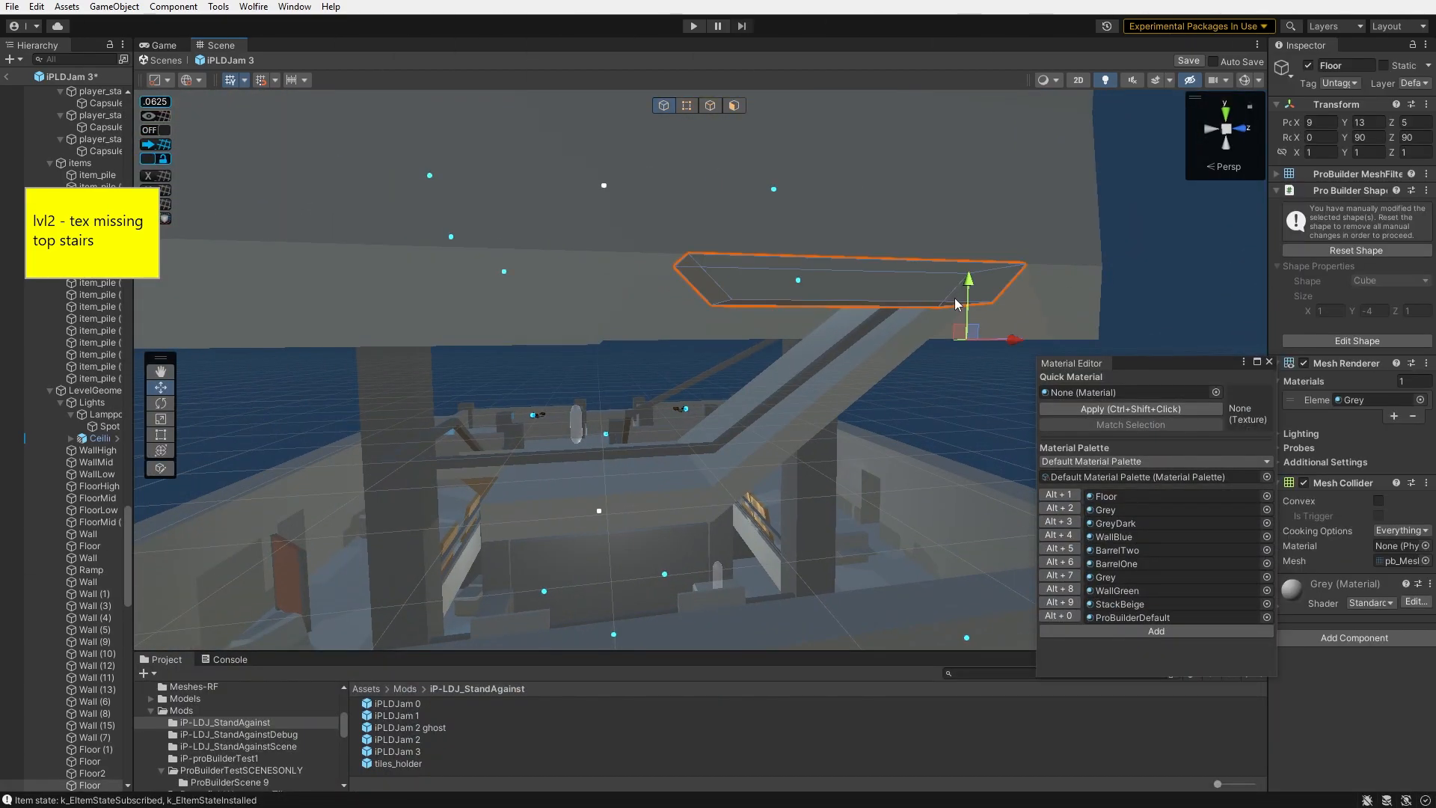
pyautogui.click(1178, 304)
pyautogui.moveTo(1178, 304); pyautogui.dragTo(1111, 300, button='right')
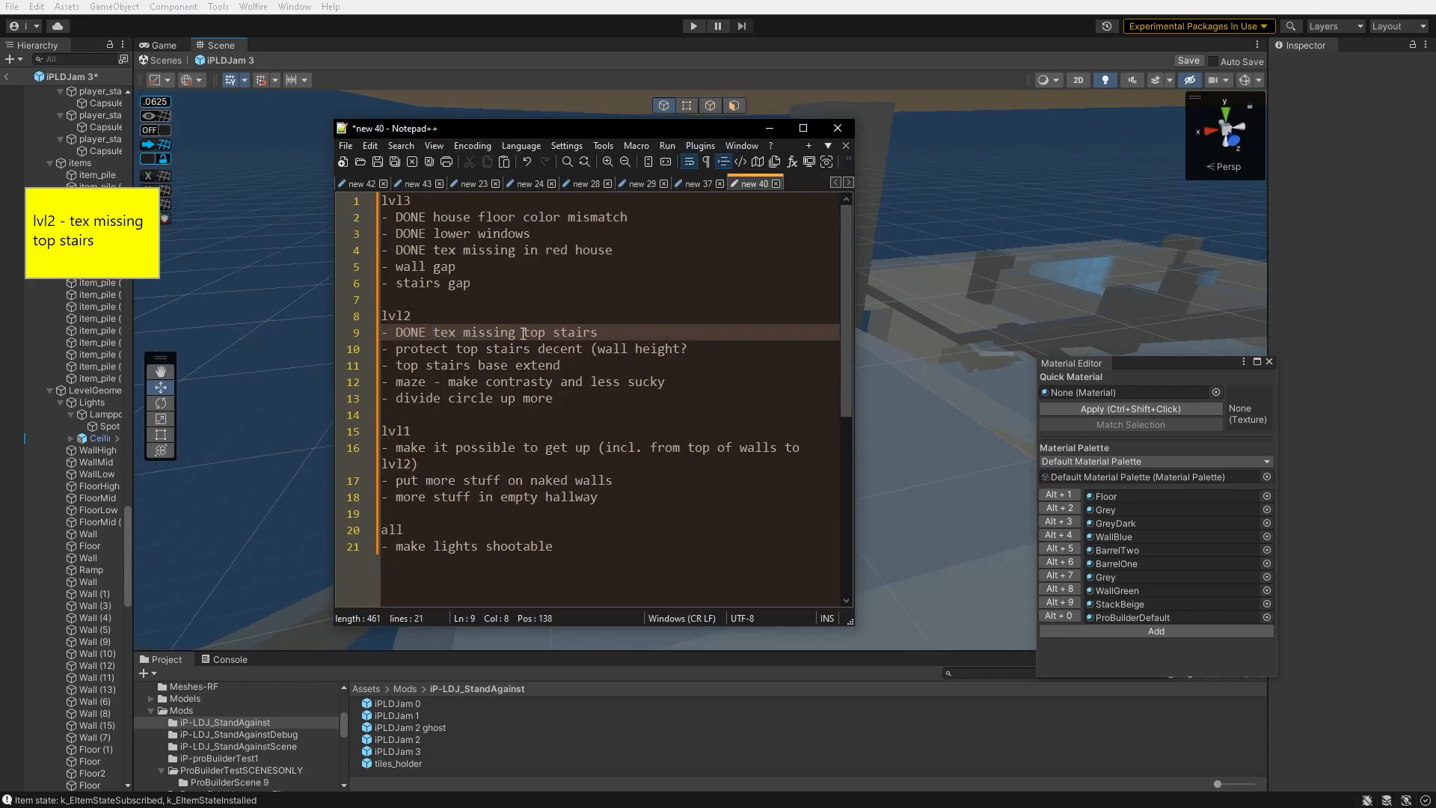
# - Move the 'top stairs base extend' line up under the finished lvl2 item in the list
pyautogui.click(586, 365)
pyautogui.hotkey('ctrl', 'x')
pyautogui.press('Up')
pyautogui.hotkey('ctrl', 'v')
pyautogui.moveTo(909, 329); pyautogui.dragTo(1179, 145, button='right')
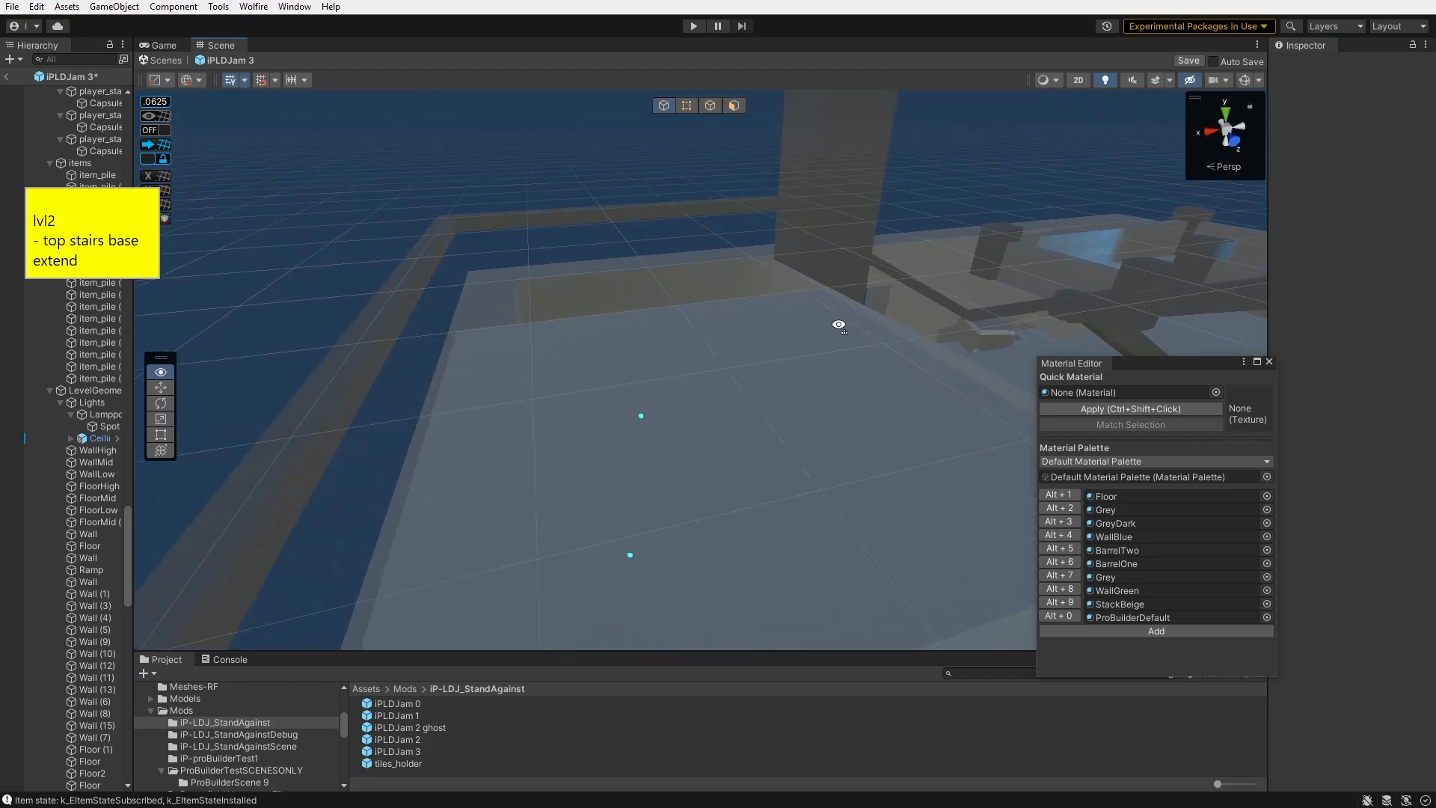
pyautogui.moveTo(1062, 160); pyautogui.dragTo(756, 65, button='right')
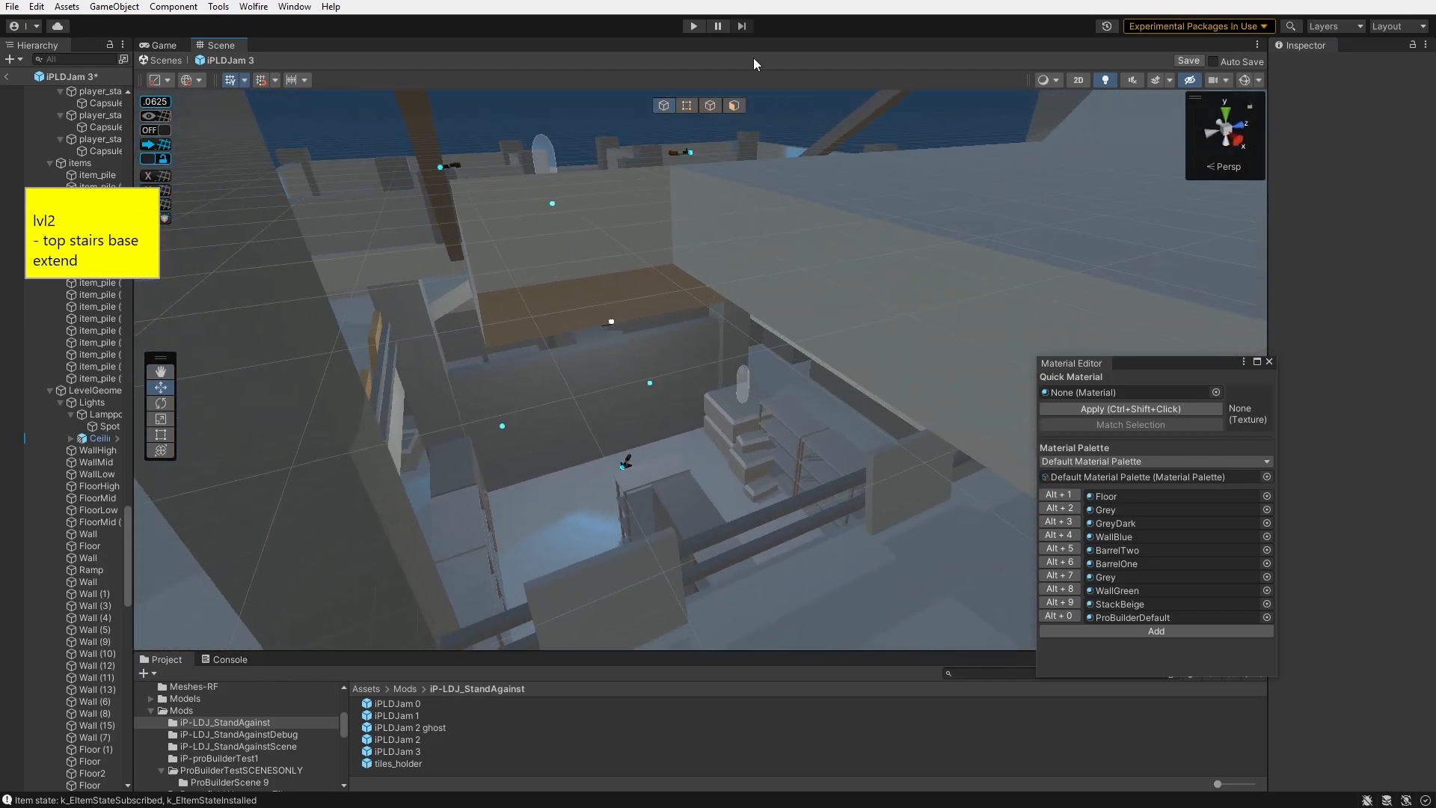
# - Select the side face of the top stairs base and drag it outward to extend the base
pyautogui.click(732, 105)
pyautogui.scroll(5, 798, 167)
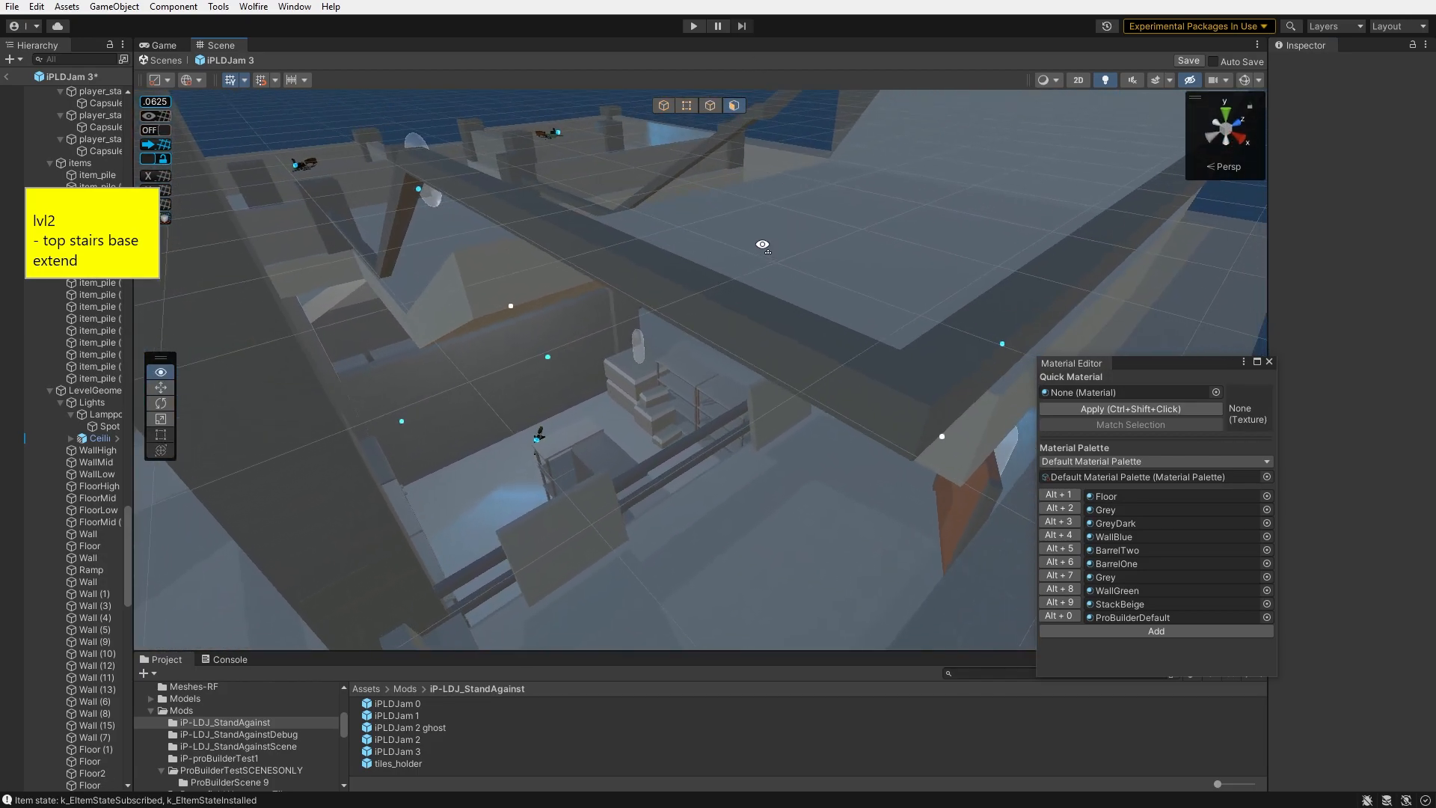
pyautogui.click(709, 292)
pyautogui.moveTo(751, 291); pyautogui.dragTo(616, 333)
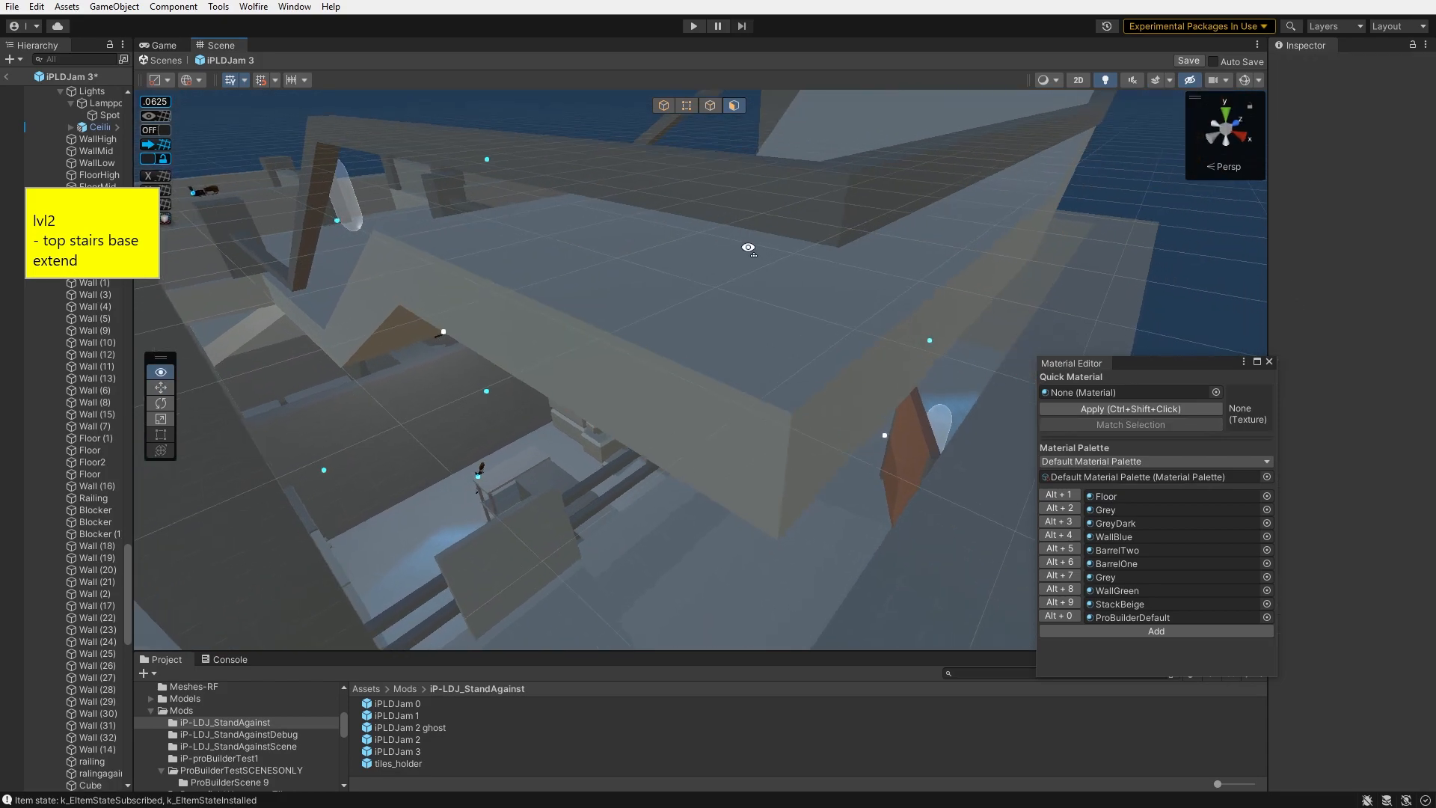
pyautogui.moveTo(553, 365); pyautogui.dragTo(402, 365)
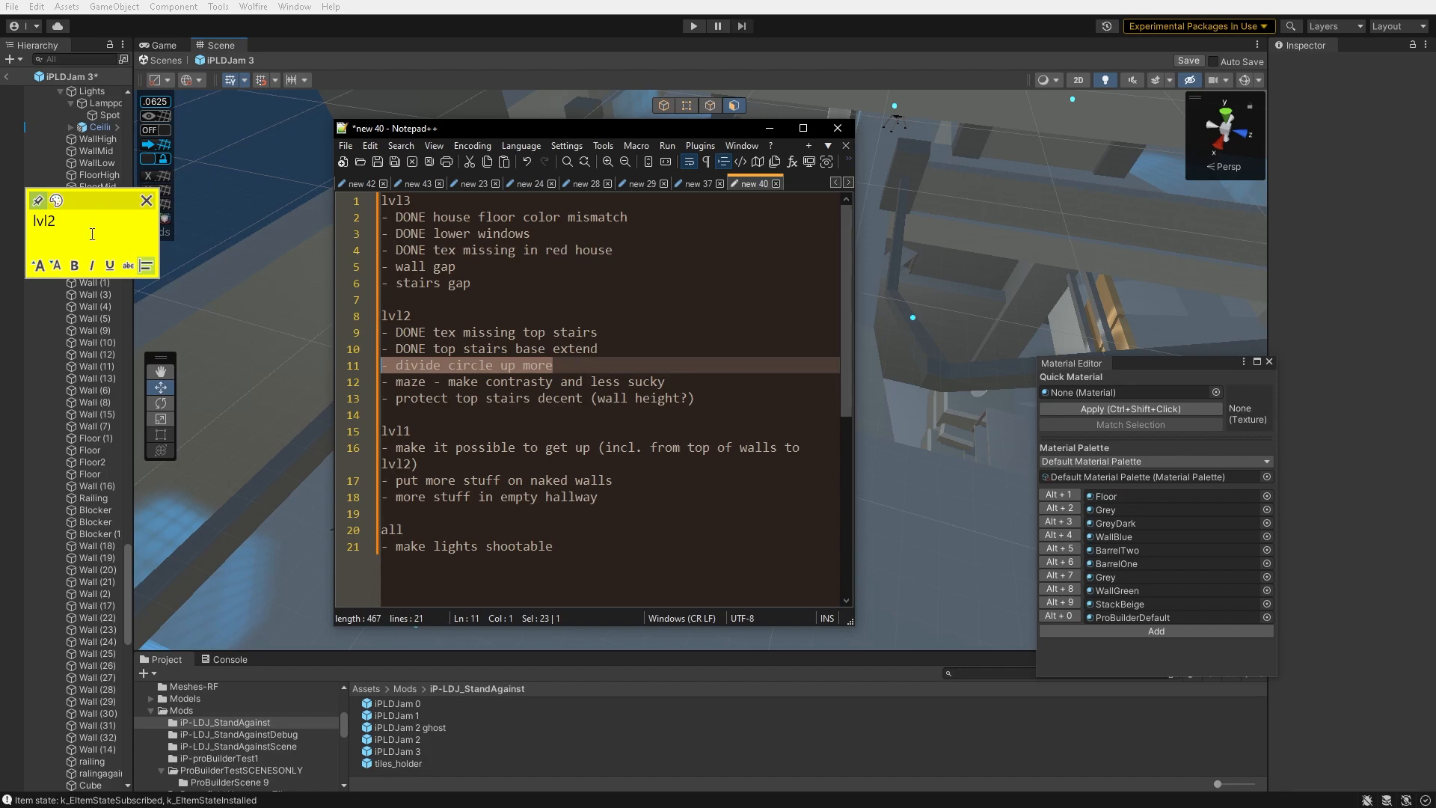
# - Select a small stack near the circular area and move it into the circle
pyautogui.moveTo(917, 270); pyautogui.dragTo(1152, 259, button='right')
pyautogui.click(995, 302)
pyautogui.moveTo(347, 425); pyautogui.dragTo(189, 424)
pyautogui.moveTo(188, 423); pyautogui.dragTo(591, 490, button='right')
pyautogui.moveTo(716, 338); pyautogui.dragTo(440, 398)
pyautogui.press('e')
pyautogui.press('w')
pyautogui.moveTo(610, 402); pyautogui.dragTo(661, 357)
pyautogui.moveTo(662, 358); pyautogui.dragTo(663, 318, button='right')
pyautogui.moveTo(633, 259); pyautogui.dragTo(636, 524)
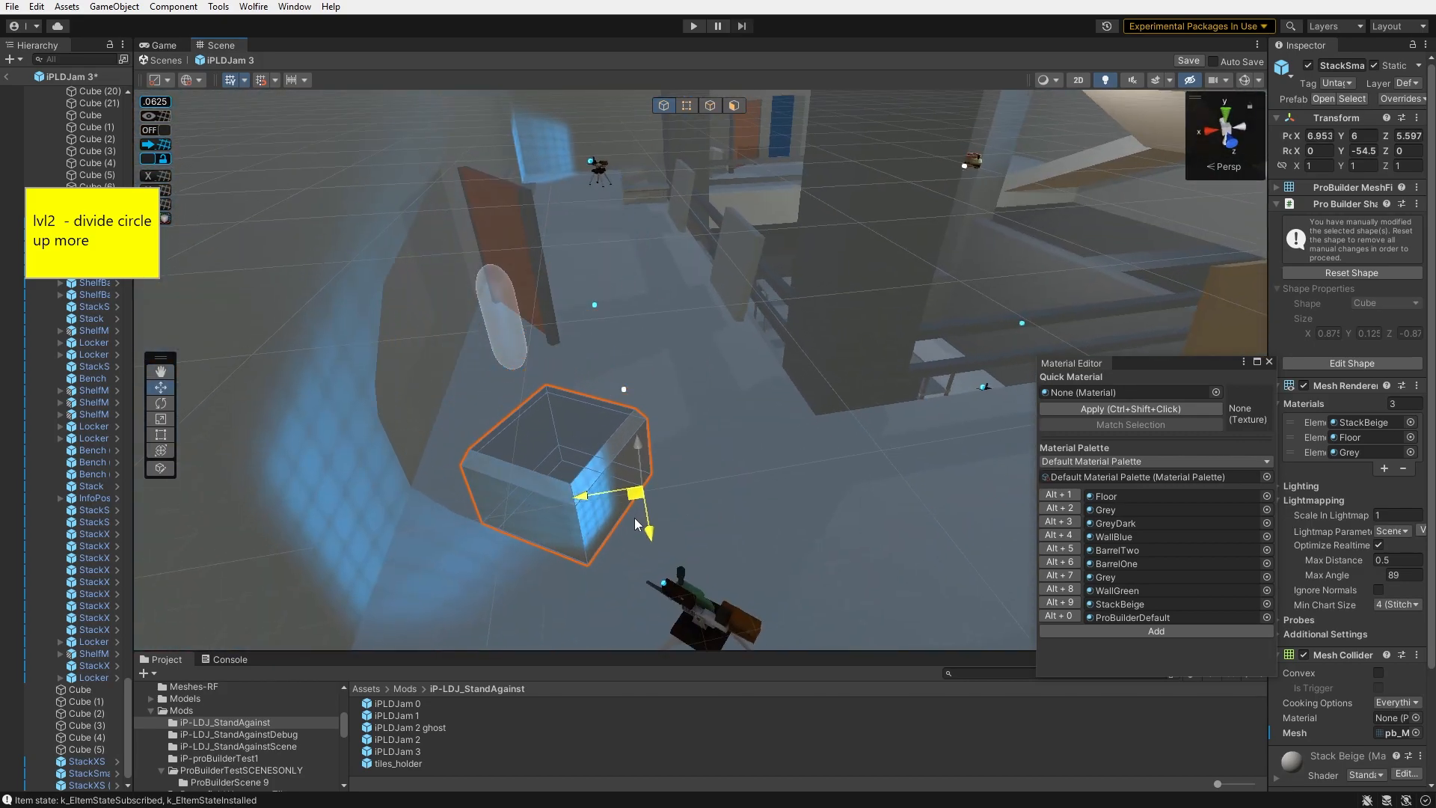
# - Rotate the stack to about -84.5 degrees, place it, and duplicate it
pyautogui.press('e')
pyautogui.moveTo(704, 258); pyautogui.dragTo(709, 292)
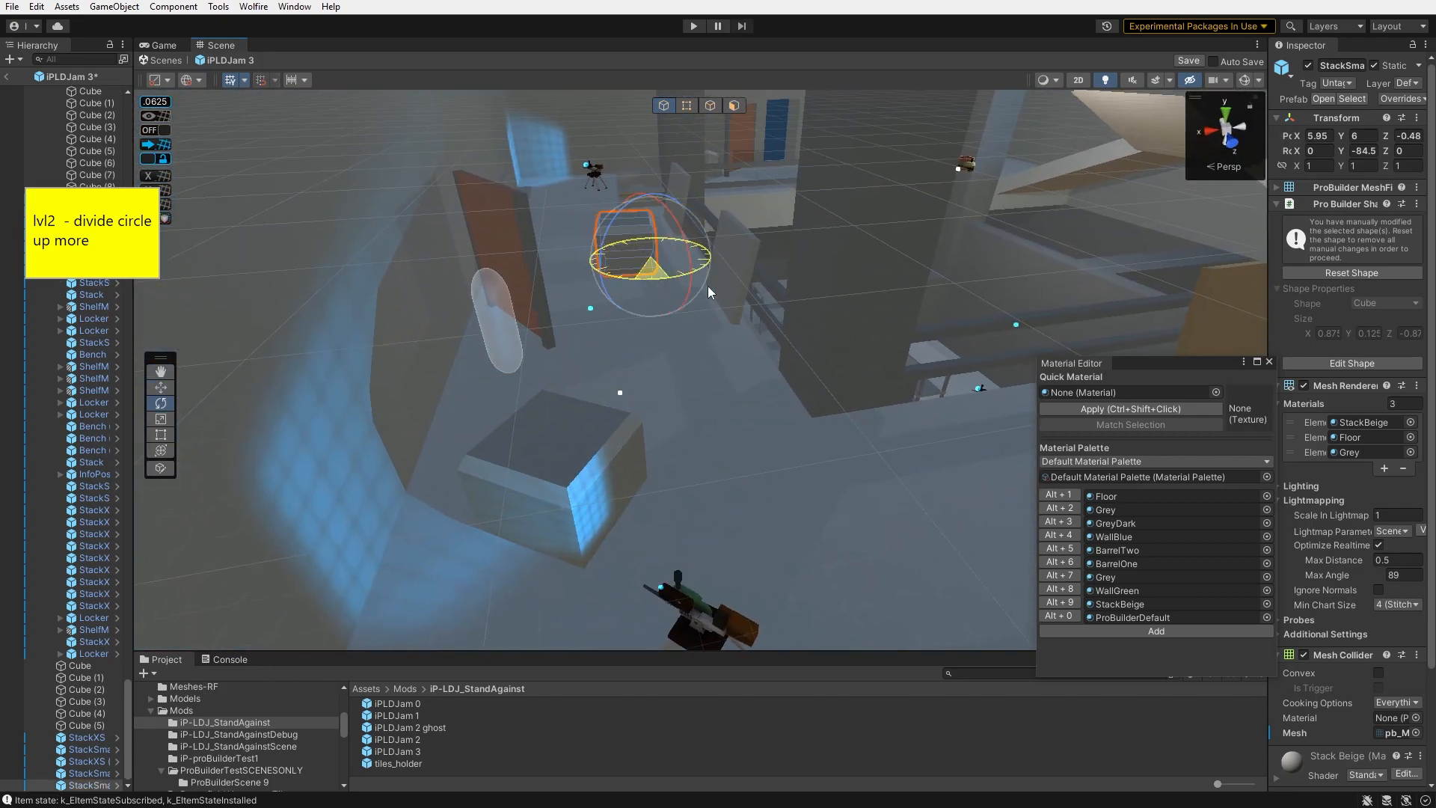
pyautogui.moveTo(675, 263); pyautogui.dragTo(1184, 218, button='right')
pyautogui.click(843, 240)
pyautogui.hotkey('ctrl', 'd')
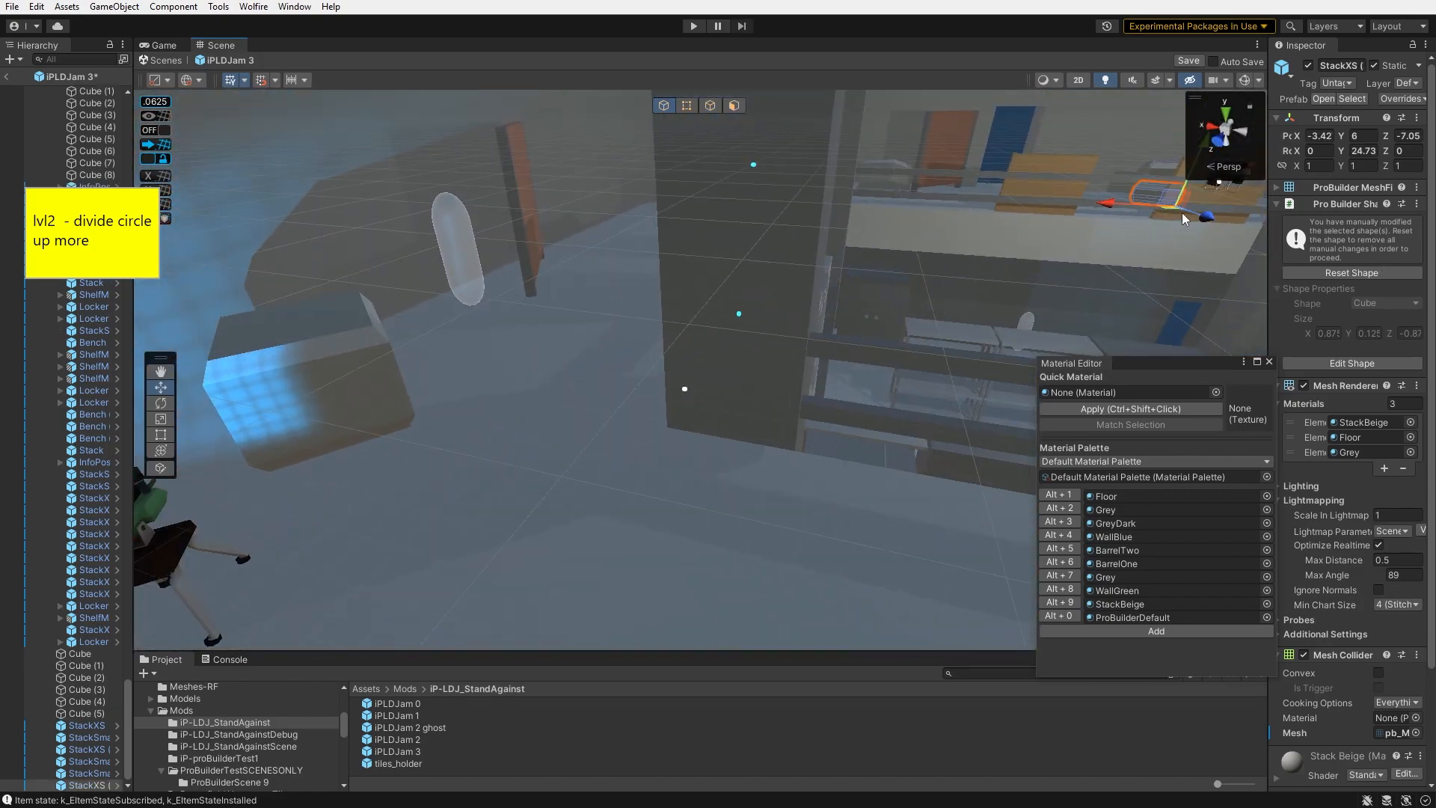
# - Select an item pile and move it across the floor of the circular area
pyautogui.moveTo(162, 511); pyautogui.dragTo(567, 518, button='right')
pyautogui.moveTo(567, 518); pyautogui.dragTo(571, 566)
pyautogui.moveTo(572, 566); pyautogui.dragTo(787, 357, button='right')
pyautogui.click(785, 358)
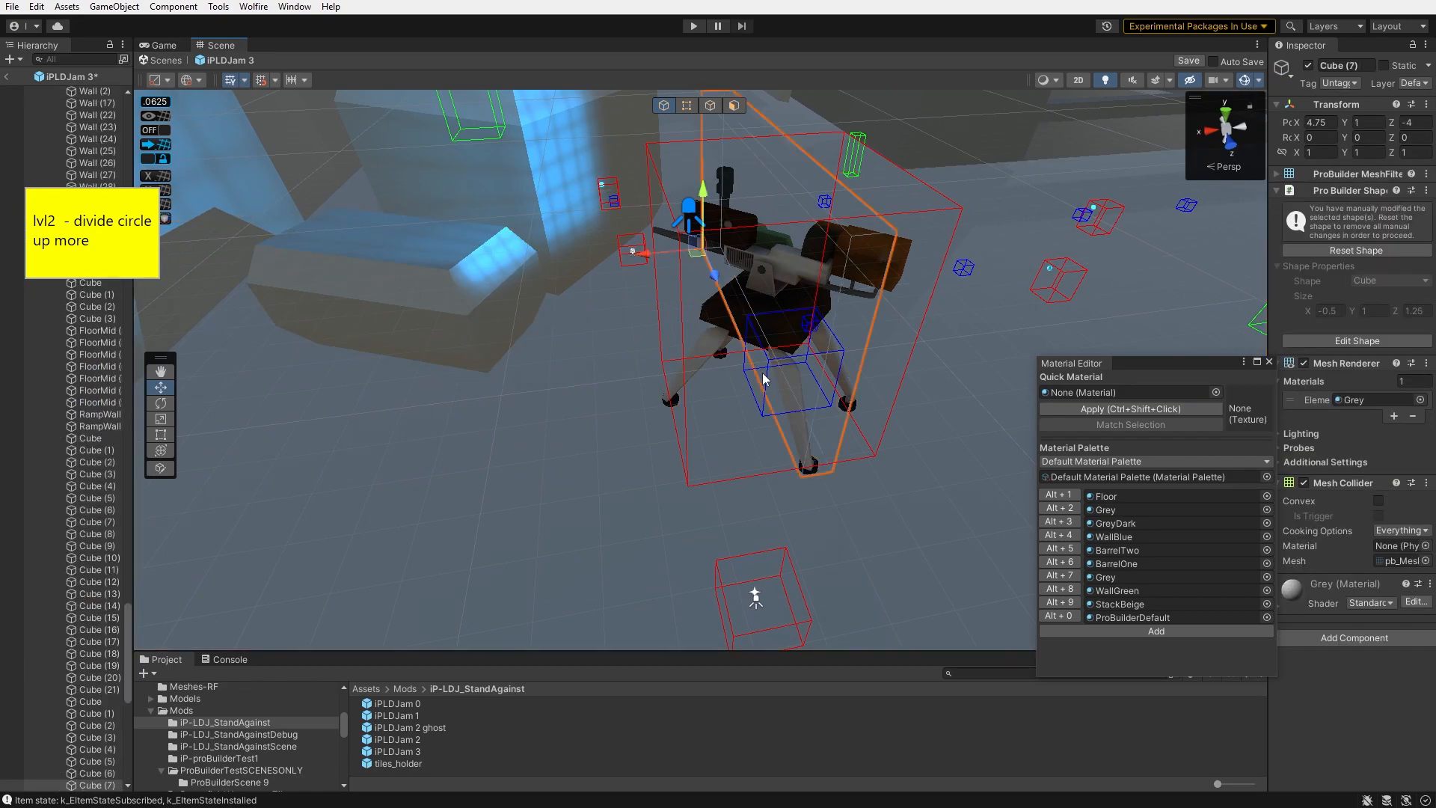
pyautogui.click(768, 379)
pyautogui.moveTo(546, 284); pyautogui.dragTo(584, 395, button='right')
pyautogui.moveTo(710, 416); pyautogui.dragTo(573, 412)
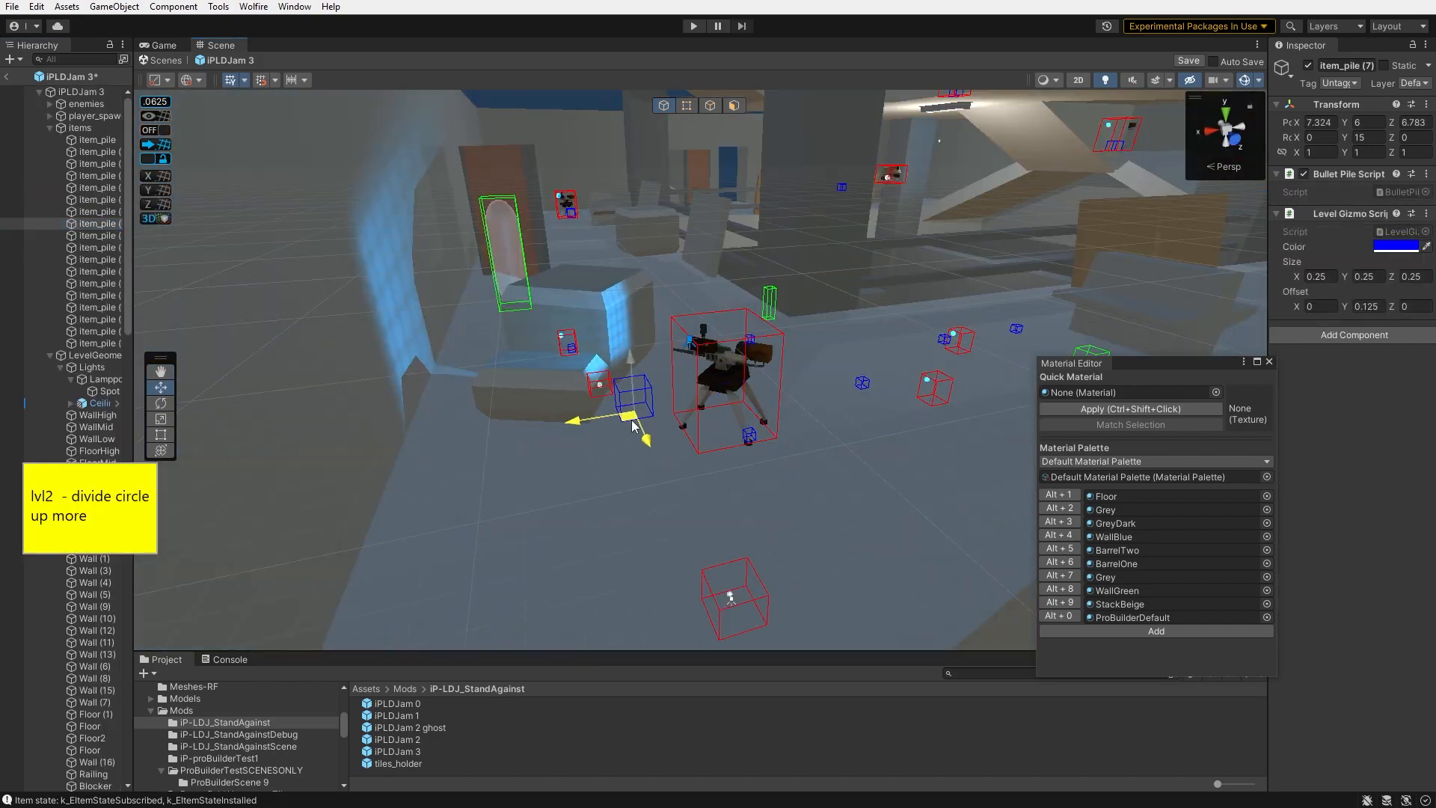
pyautogui.moveTo(573, 412); pyautogui.dragTo(643, 475, button='right')
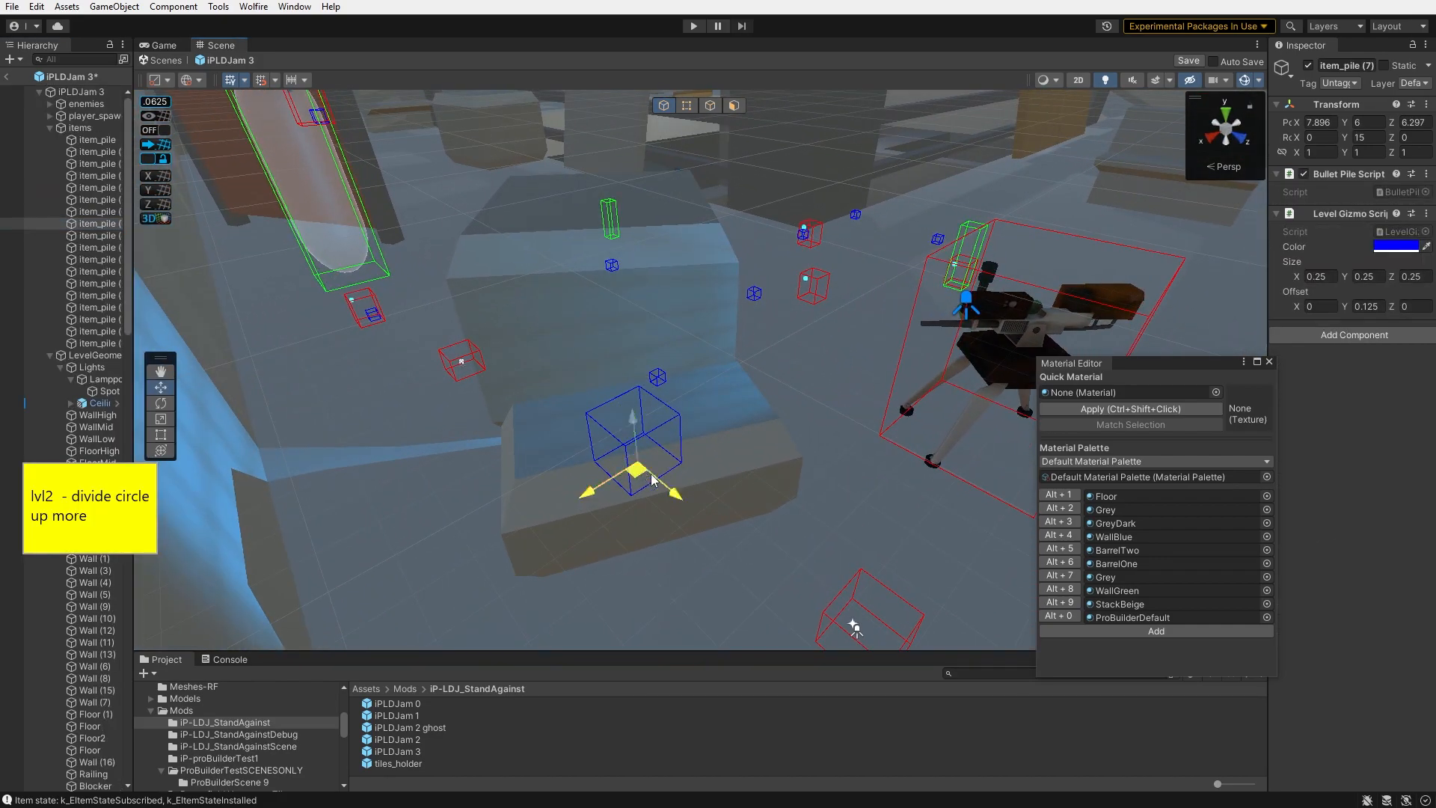
pyautogui.moveTo(682, 343); pyautogui.dragTo(682, 412)
pyautogui.moveTo(682, 412); pyautogui.dragTo(883, 333, button='right')
pyautogui.moveTo(845, 324); pyautogui.dragTo(848, 312)
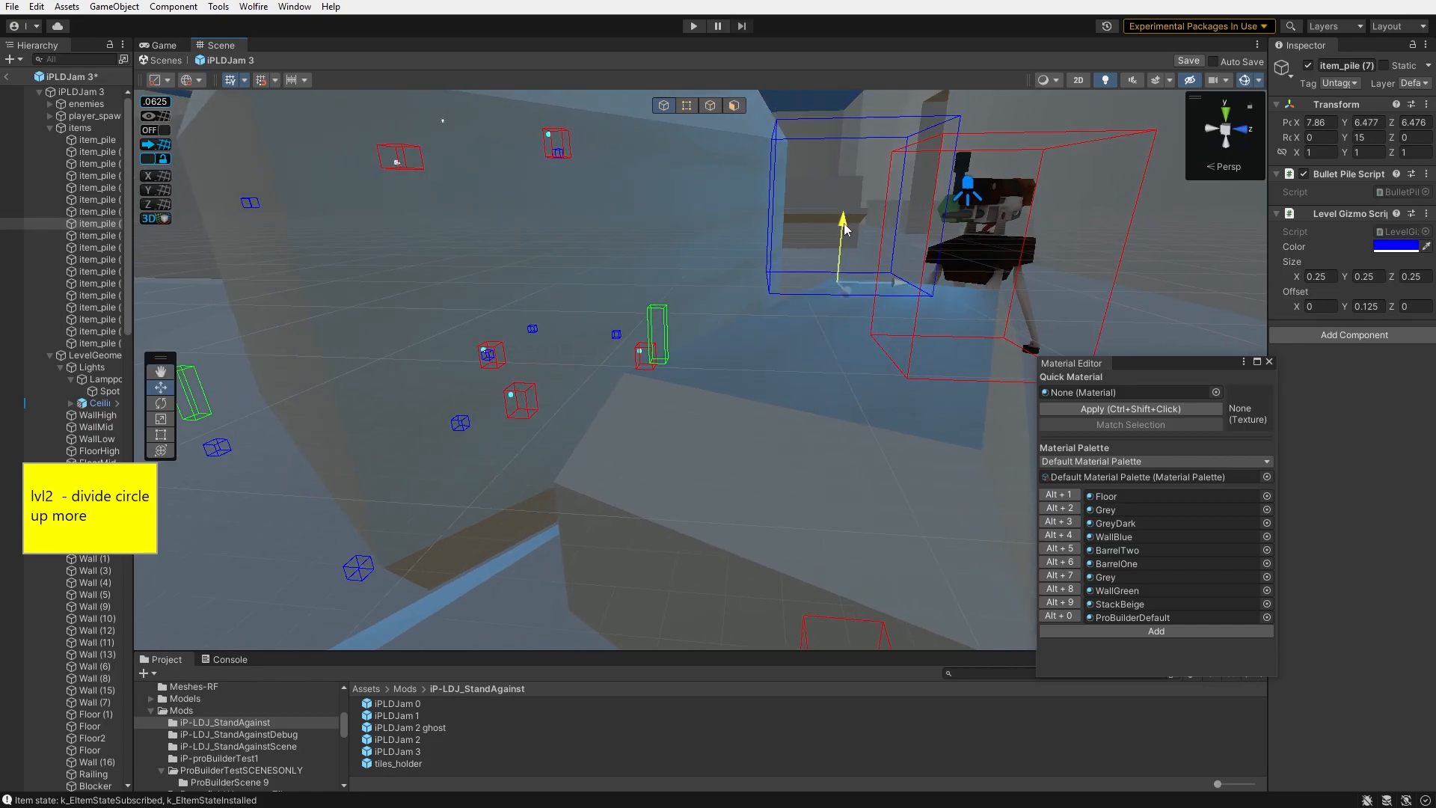
# - Turn on grid snapping and raise the item pile to a height of 6.4375
pyautogui.click(159, 130)
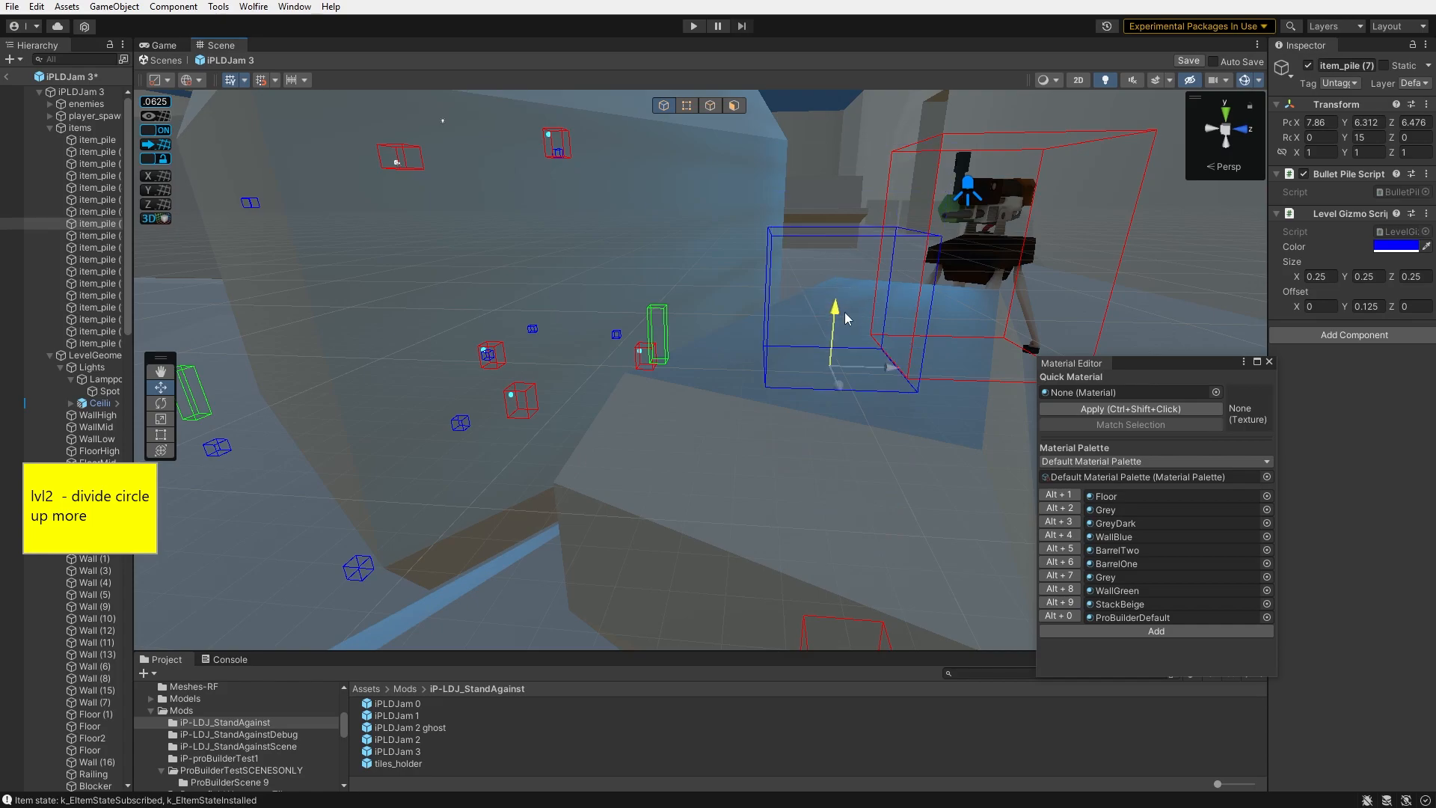
pyautogui.moveTo(845, 310); pyautogui.dragTo(707, 261, button='right')
pyautogui.moveTo(729, 357); pyautogui.dragTo(730, 285)
pyautogui.moveTo(729, 286); pyautogui.dragTo(731, 330, button='right')
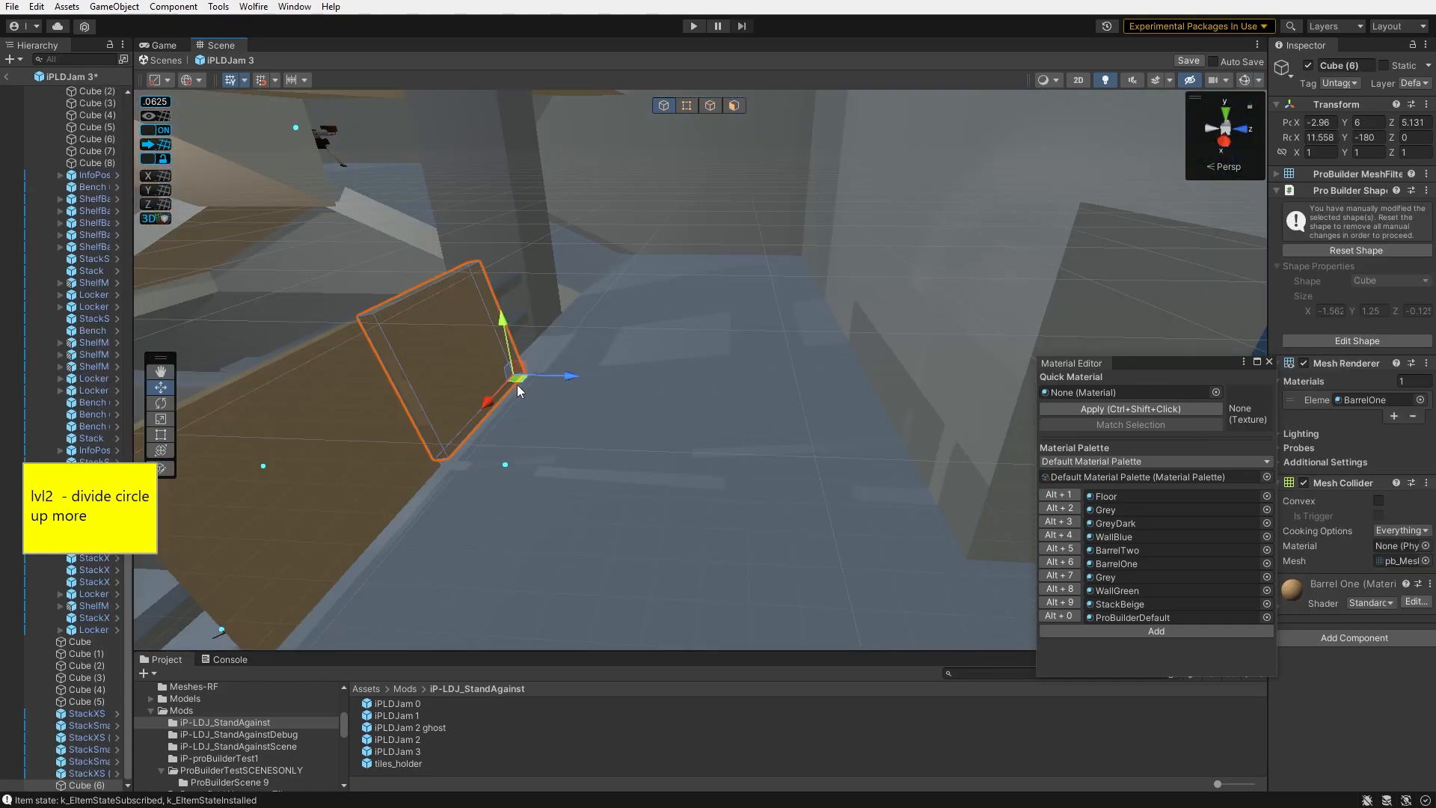
# - Select another small stack and rotate it to about 54 degrees
pyautogui.moveTo(518, 389); pyautogui.dragTo(1125, 411)
pyautogui.press('e')
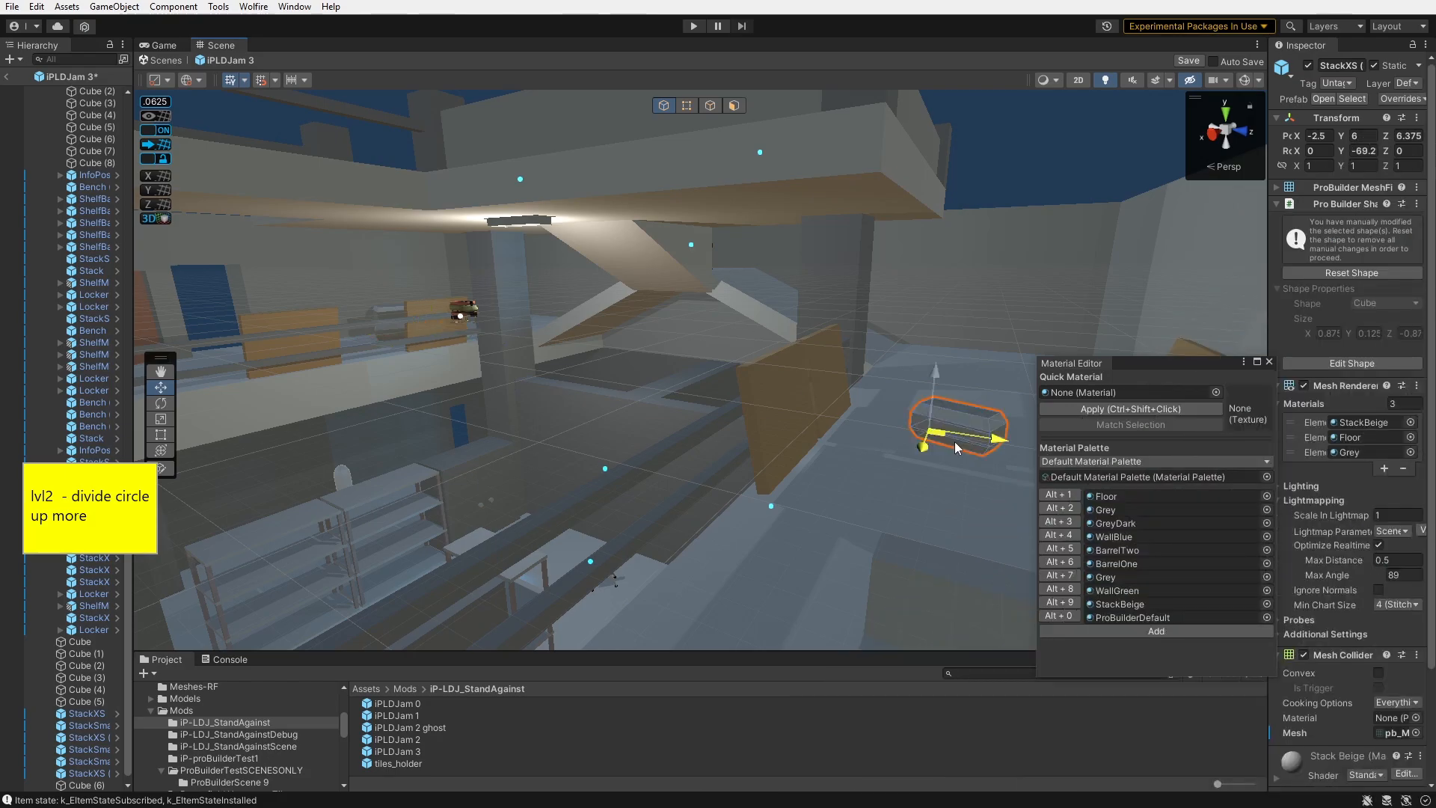
pyautogui.moveTo(954, 441); pyautogui.dragTo(626, 455, button='right')
pyautogui.moveTo(724, 403); pyautogui.dragTo(738, 406)
pyautogui.moveTo(739, 406); pyautogui.dragTo(703, 419, button='right')
pyautogui.moveTo(679, 409); pyautogui.dragTo(753, 520)
pyautogui.moveTo(752, 520); pyautogui.dragTo(589, 439, button='right')
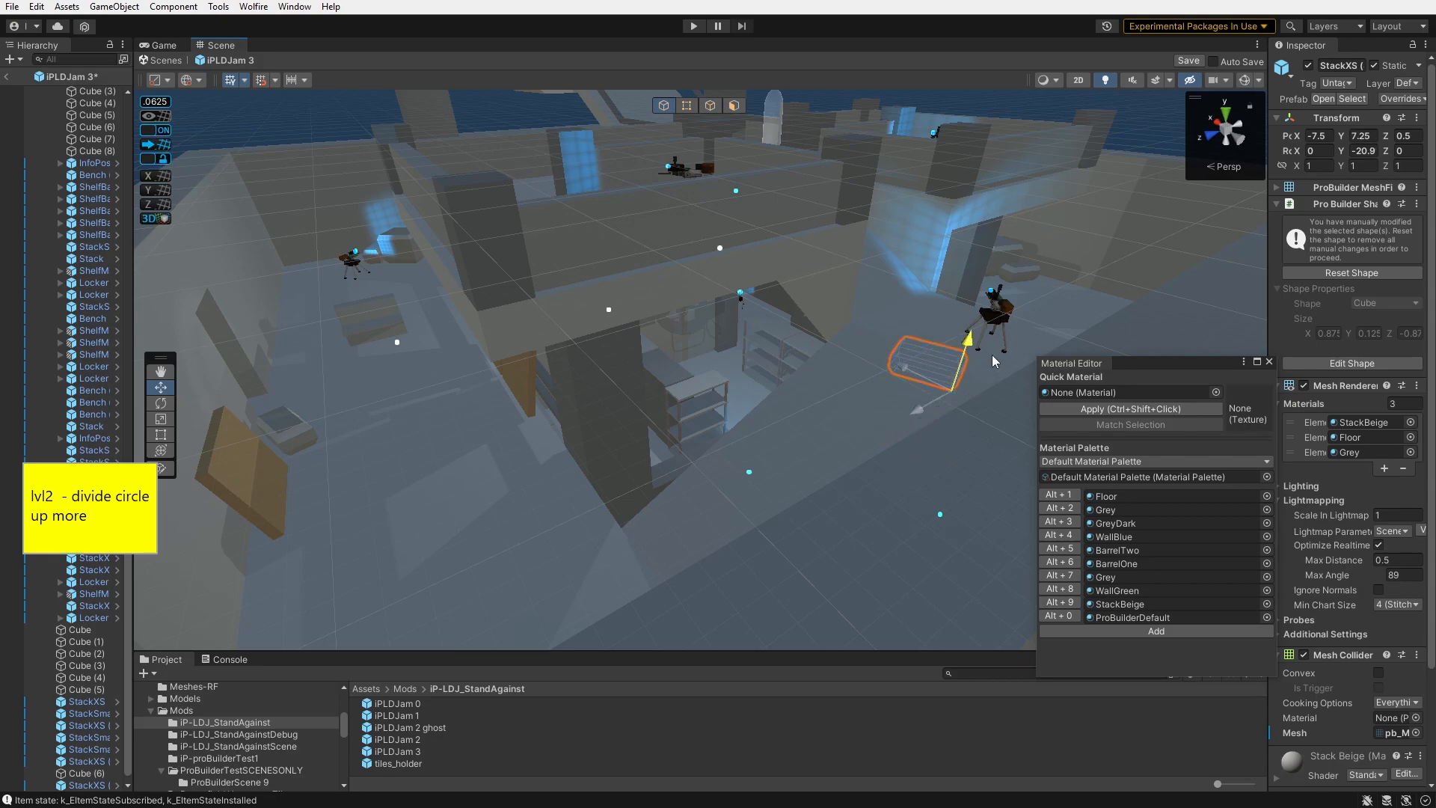
pyautogui.moveTo(993, 312); pyautogui.dragTo(995, 302)
pyautogui.moveTo(995, 303); pyautogui.dragTo(1089, 283, button='right')
pyautogui.press('w')
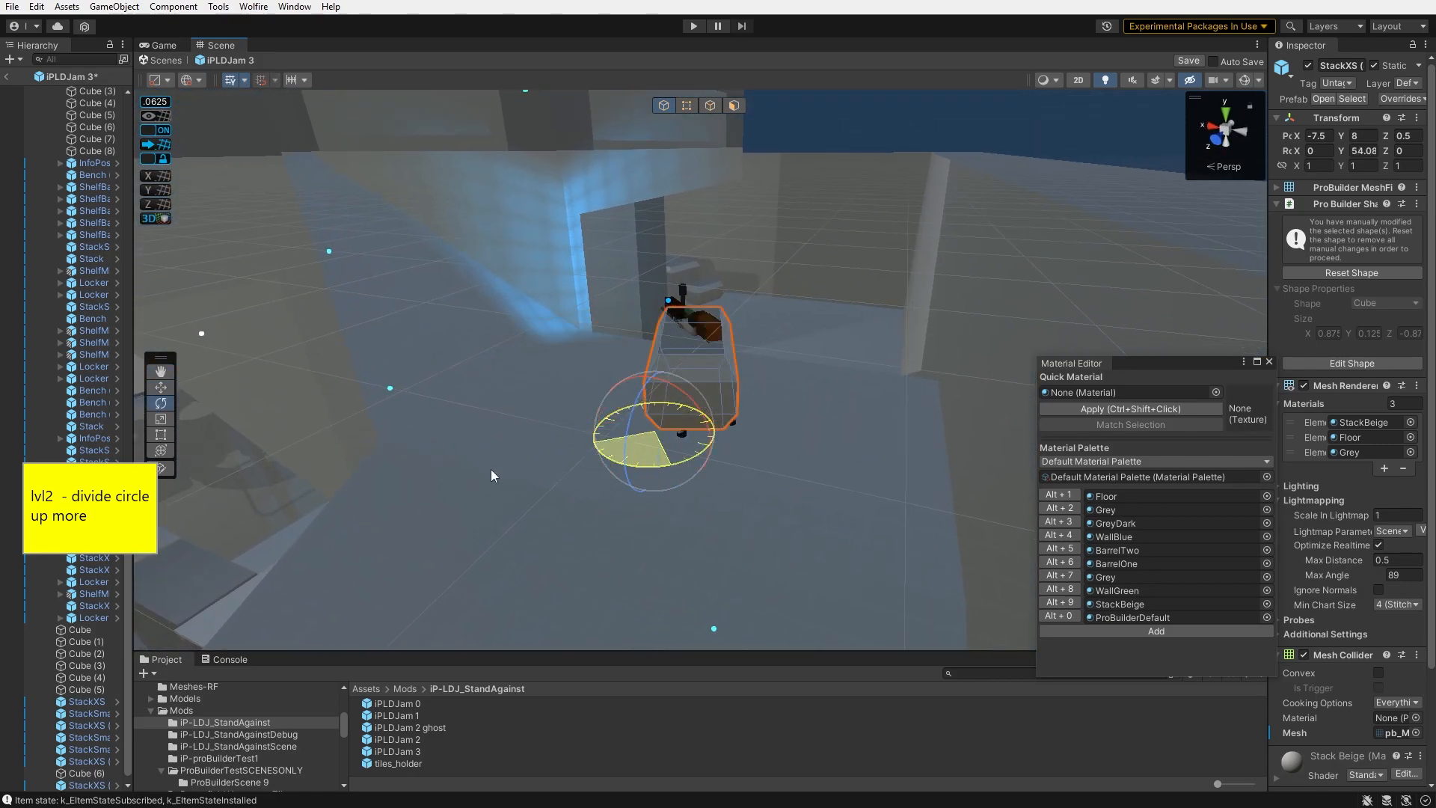
# - Rotate the small stack to about 84 degrees and move it into position
pyautogui.press('q')
pyautogui.moveTo(787, 508); pyautogui.dragTo(995, 406, button='right')
pyautogui.press('a')
pyautogui.moveTo(849, 276); pyautogui.dragTo(849, 334)
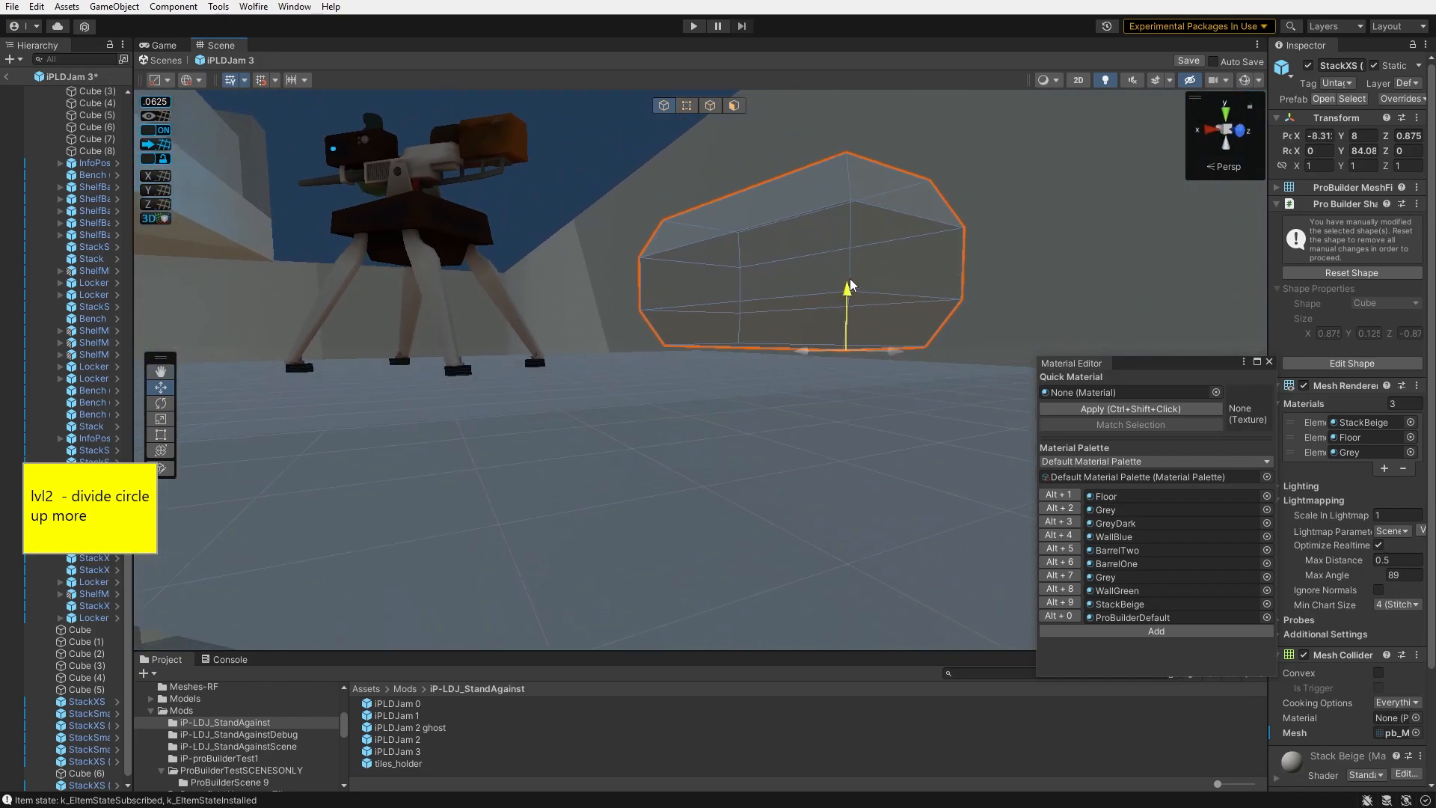
pyautogui.moveTo(850, 334); pyautogui.dragTo(970, 288, button='right')
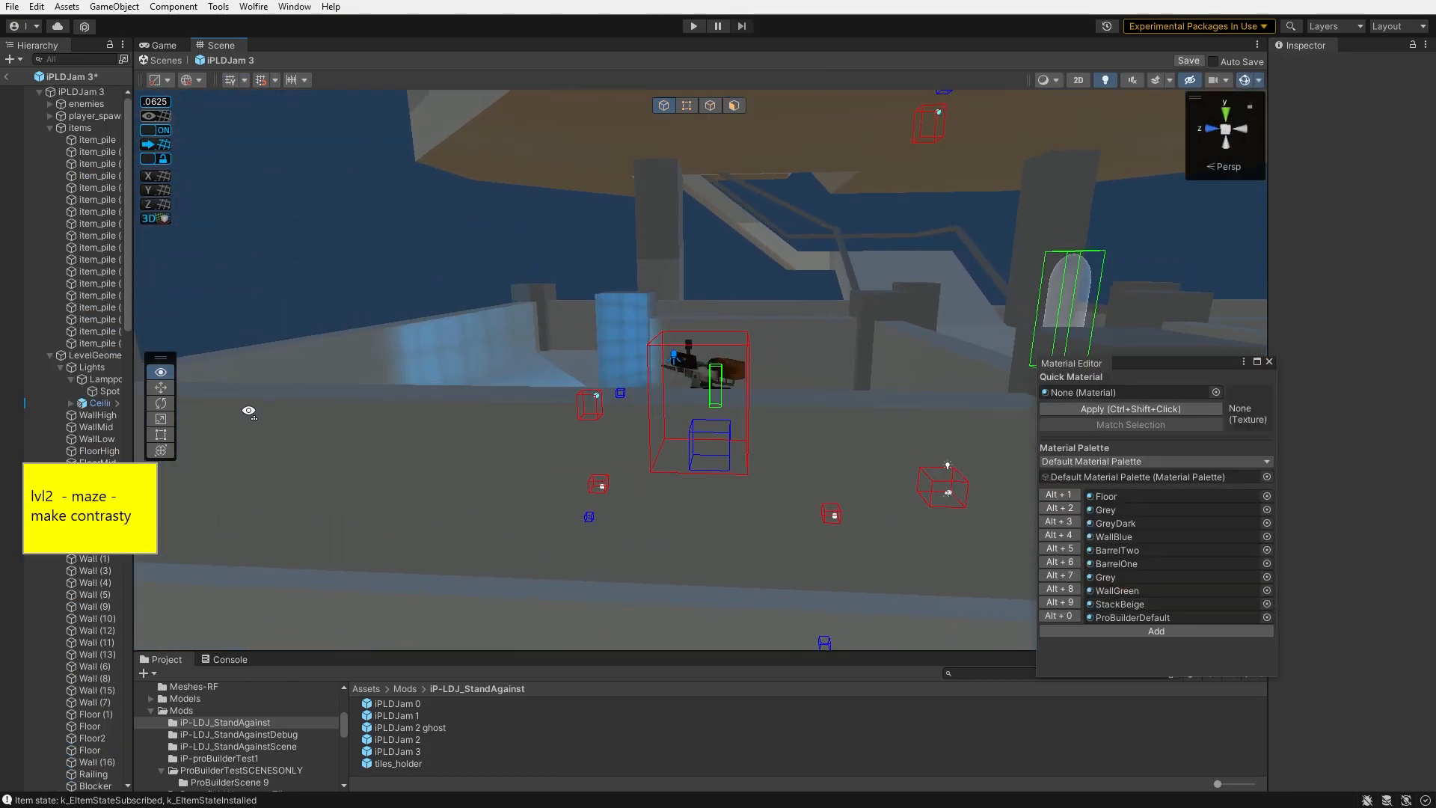
# - Mark 'divide circle up more' as DONE in the list and update the sticky note to the maze task
pyautogui.moveTo(860, 314); pyautogui.dragTo(901, 299, button='right')
pyautogui.moveTo(979, 225); pyautogui.dragTo(481, 377, button='right')
pyautogui.click(755, 213)
pyautogui.click(481, 378)
pyautogui.moveTo(460, 216); pyautogui.dragTo(632, 299, button='right')
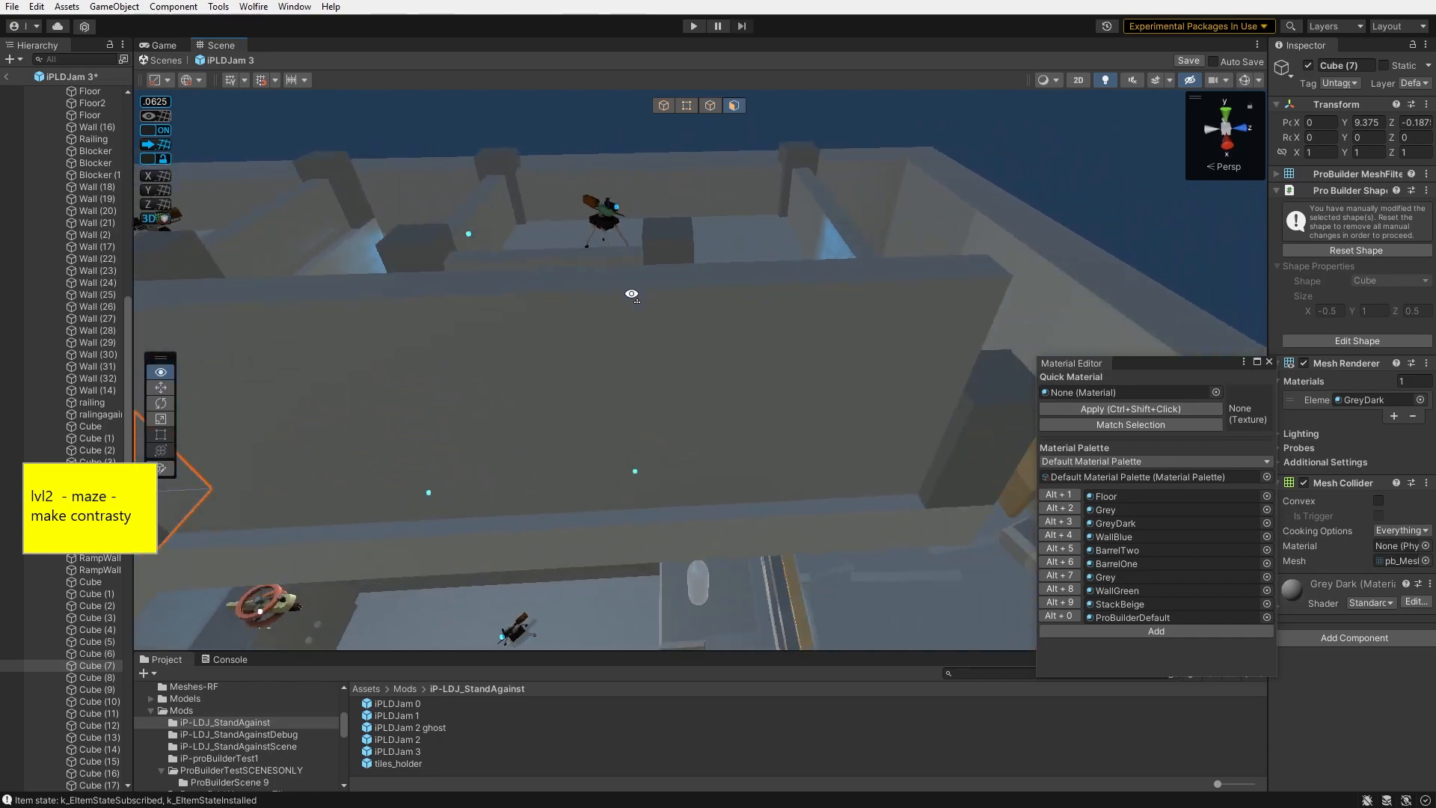
# - Inspect the maze's walls and pillars by selecting several pieces, and switch the scene view's lighting
pyautogui.click(723, 345)
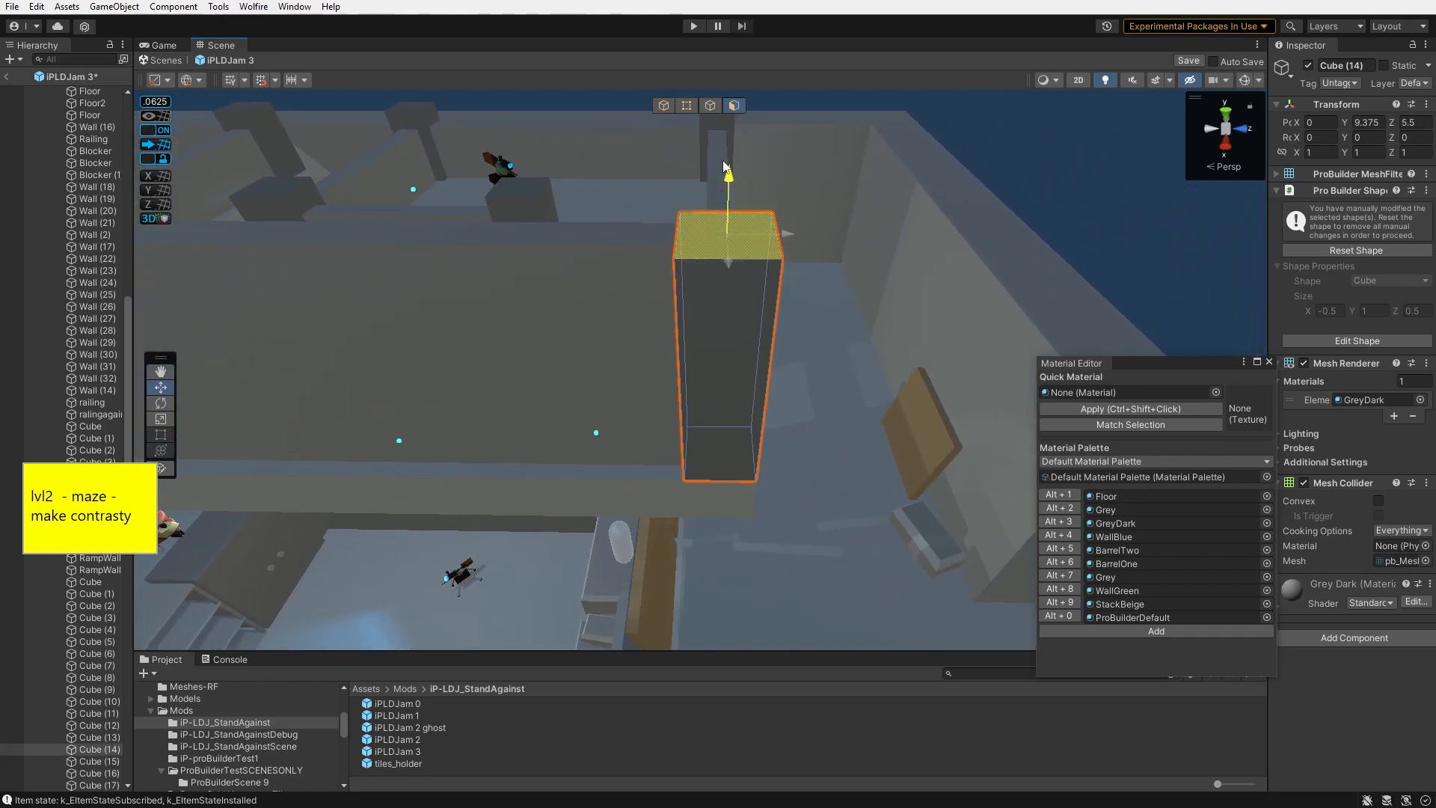
pyautogui.click(1039, 143)
pyautogui.moveTo(1039, 144); pyautogui.dragTo(631, 200, button='right')
pyautogui.click(607, 237)
pyautogui.keyDown('shift'); pyautogui.click(770, 410); pyautogui.keyUp('shift')
pyautogui.moveTo(770, 410); pyautogui.dragTo(704, 344, button='right')
pyautogui.keyDown('shift'); pyautogui.click(705, 344); pyautogui.keyUp('shift')
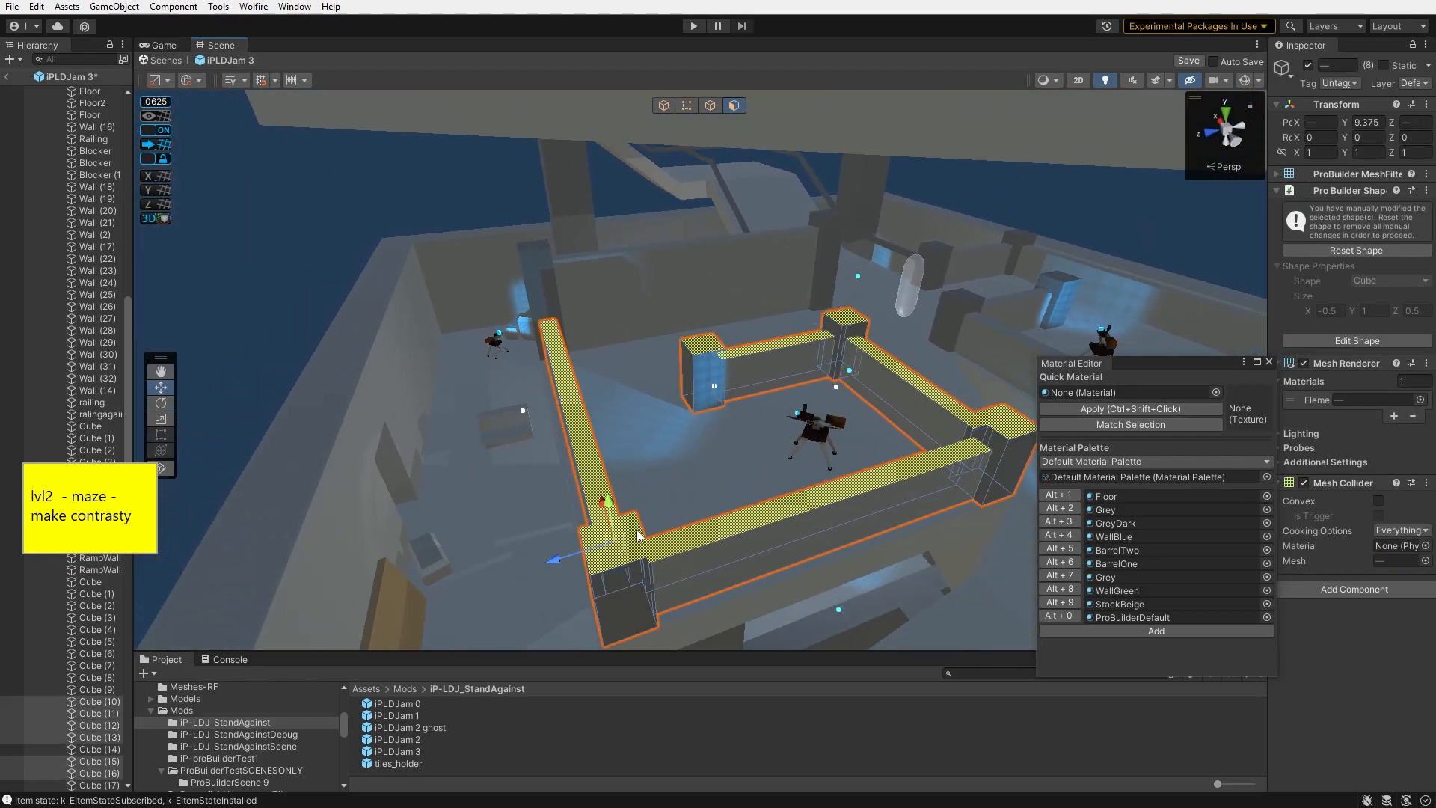
pyautogui.moveTo(610, 506); pyautogui.dragTo(597, 414)
pyautogui.moveTo(597, 414); pyautogui.dragTo(629, 348, button='right')
pyautogui.moveTo(1288, 430); pyautogui.dragTo(1231, 449, button='right')
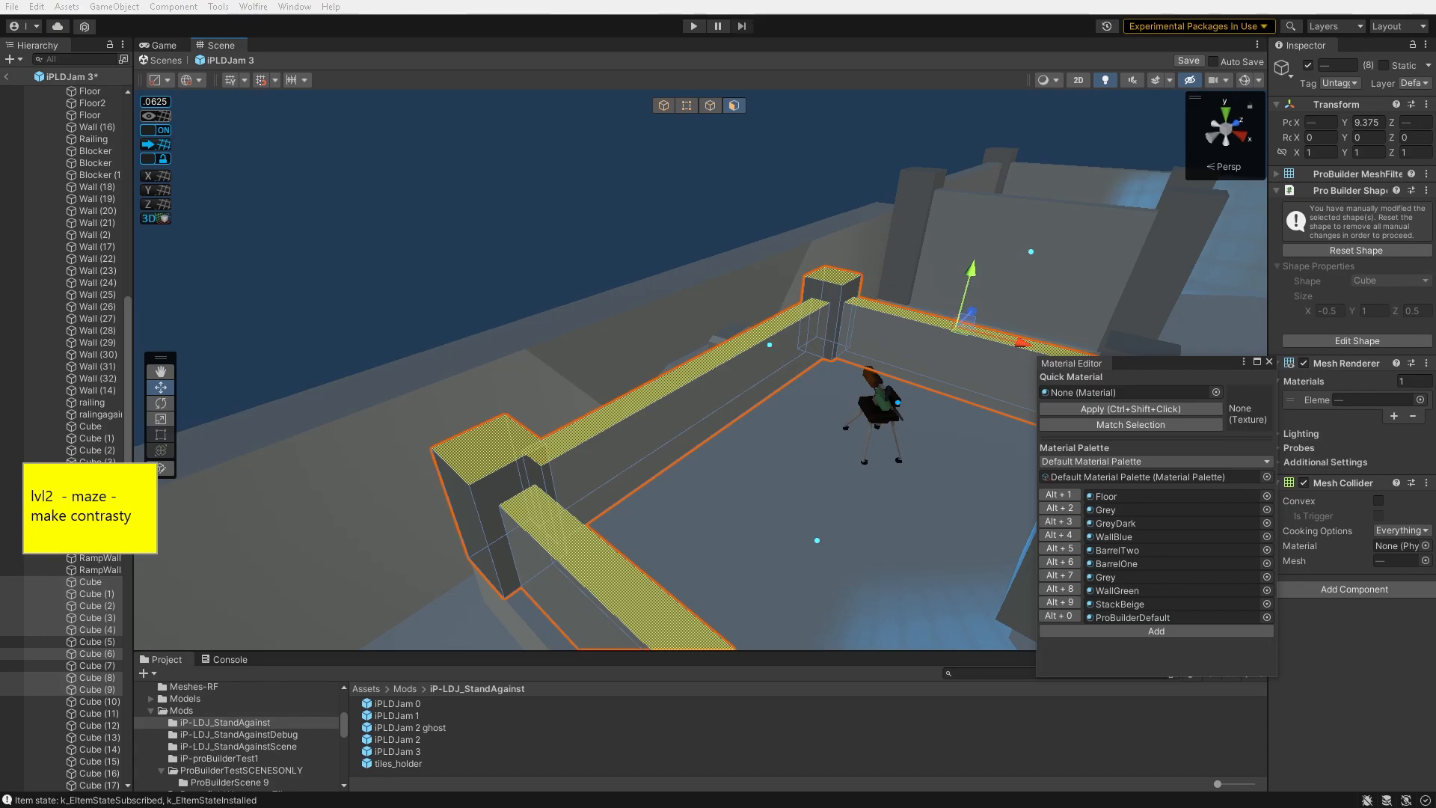
pyautogui.moveTo(649, 341); pyautogui.dragTo(728, 325, button='right')
pyautogui.keyDown('shift'); pyautogui.click(702, 367); pyautogui.keyUp('shift')
pyautogui.keyDown('shift'); pyautogui.click(658, 394); pyautogui.keyUp('shift')
pyautogui.moveTo(659, 395); pyautogui.dragTo(610, 351, button='right')
pyautogui.moveTo(621, 297); pyautogui.dragTo(620, 227)
pyautogui.click(755, 171)
pyautogui.moveTo(755, 171); pyautogui.dragTo(699, 384, button='right')
pyautogui.click(681, 278)
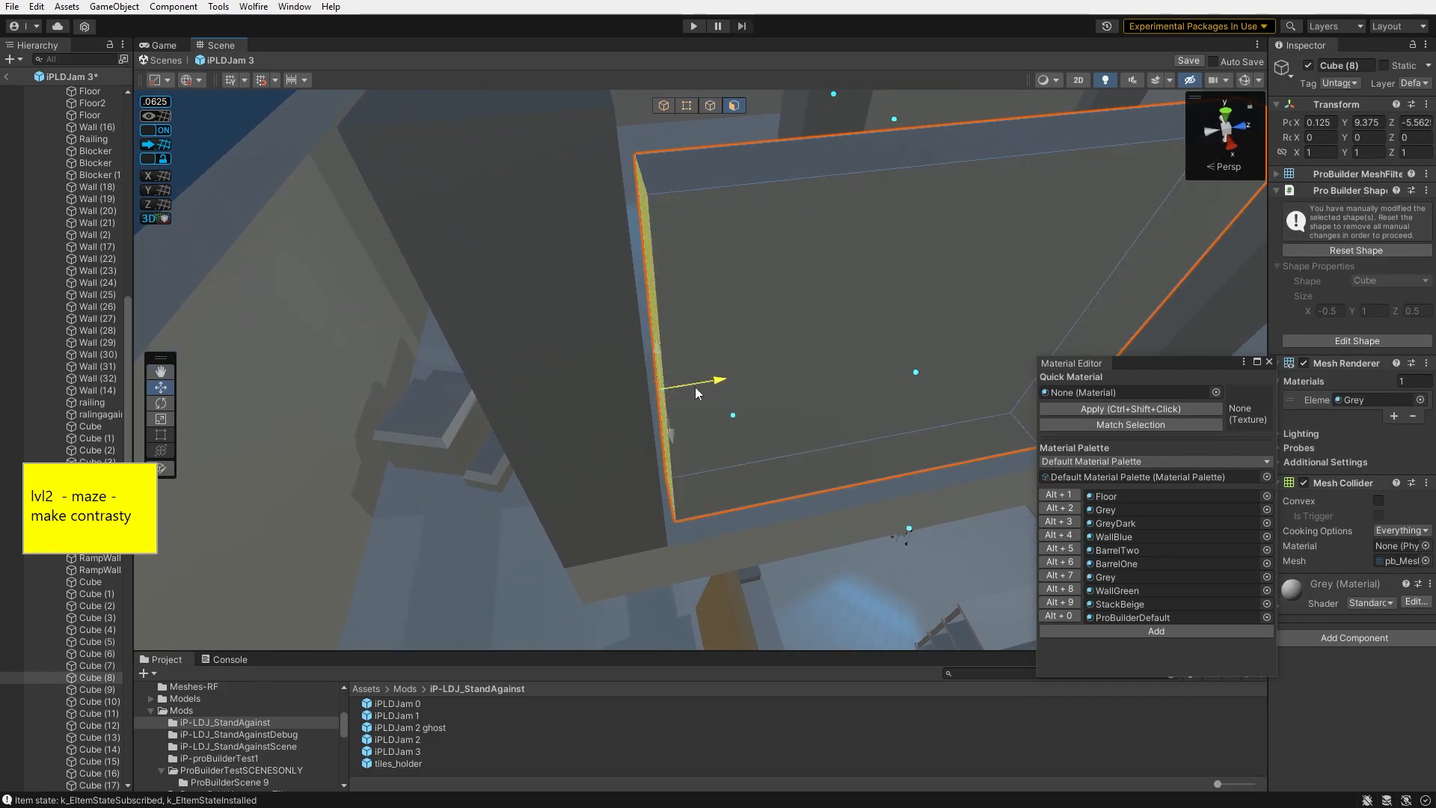
pyautogui.click(690, 387)
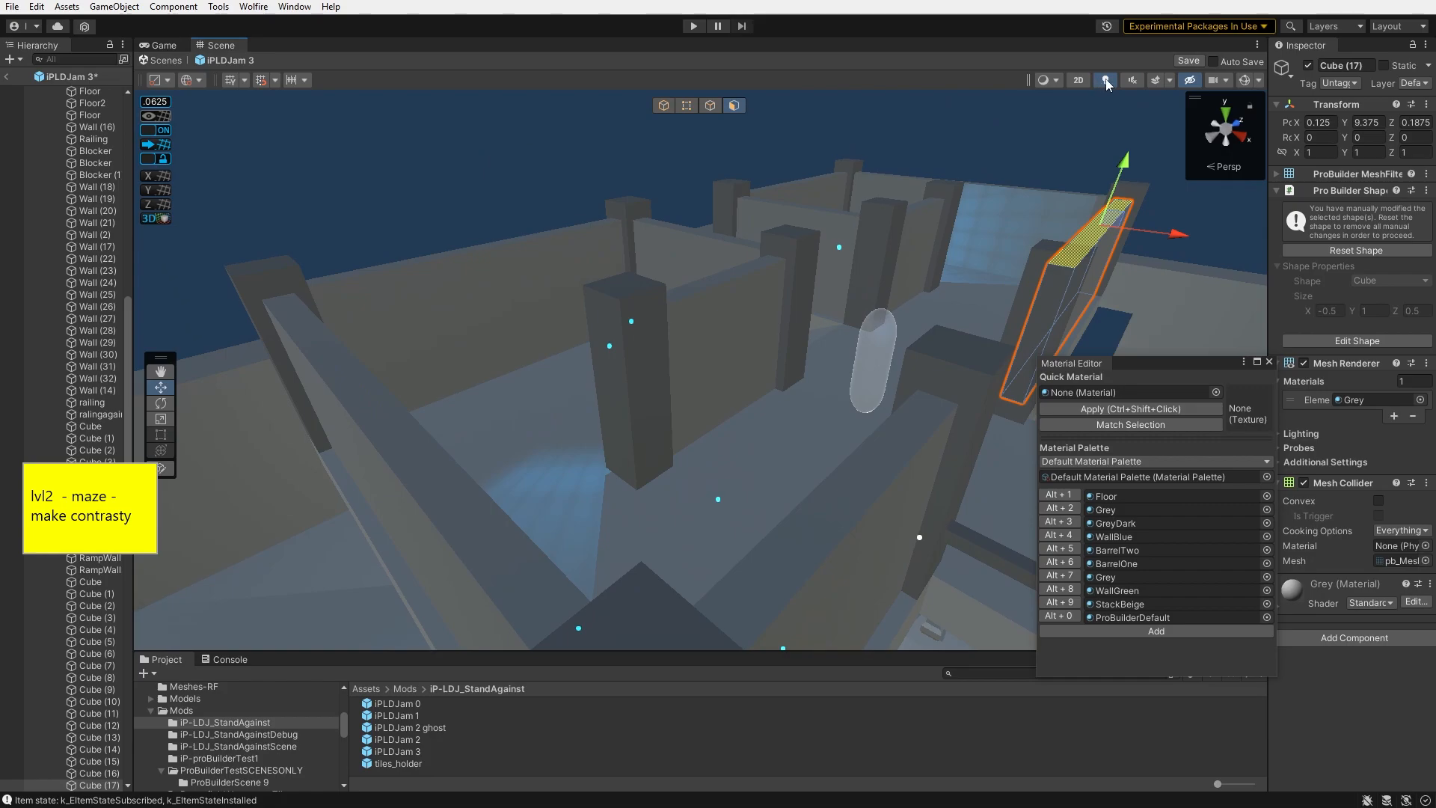
pyautogui.click(1106, 82)
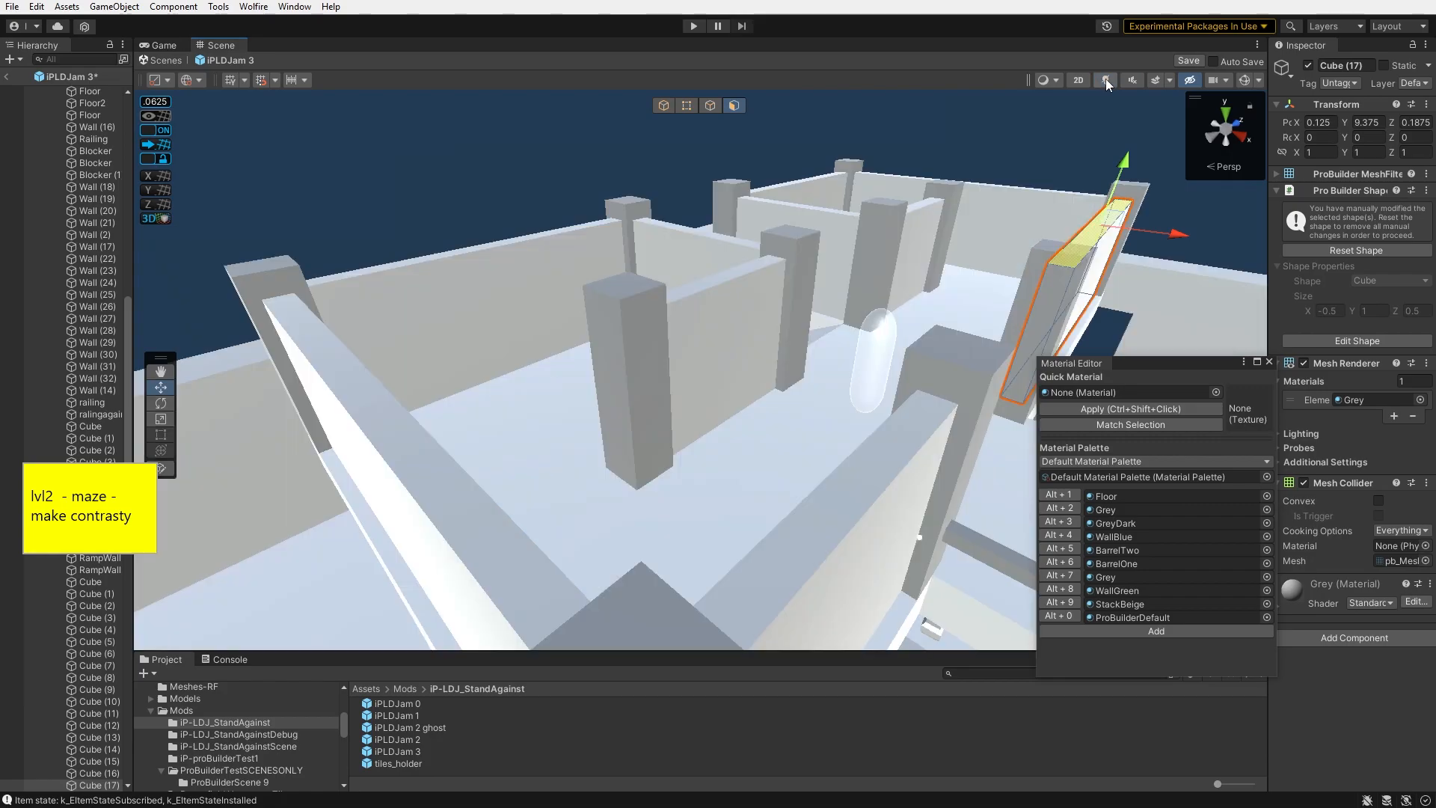
# - Select a small stack among the shelves, duplicate it and move the copy
pyautogui.click(1030, 142)
pyautogui.moveTo(1029, 157); pyautogui.dragTo(598, 142, button='right')
pyautogui.click(661, 239)
pyautogui.moveTo(663, 242); pyautogui.dragTo(573, 366, button='right')
pyautogui.click(603, 302)
pyautogui.hotkey('ctrl', 'd')
pyautogui.moveTo(493, 203); pyautogui.dragTo(820, 569)
pyautogui.moveTo(820, 569); pyautogui.dragTo(808, 465, button='right')
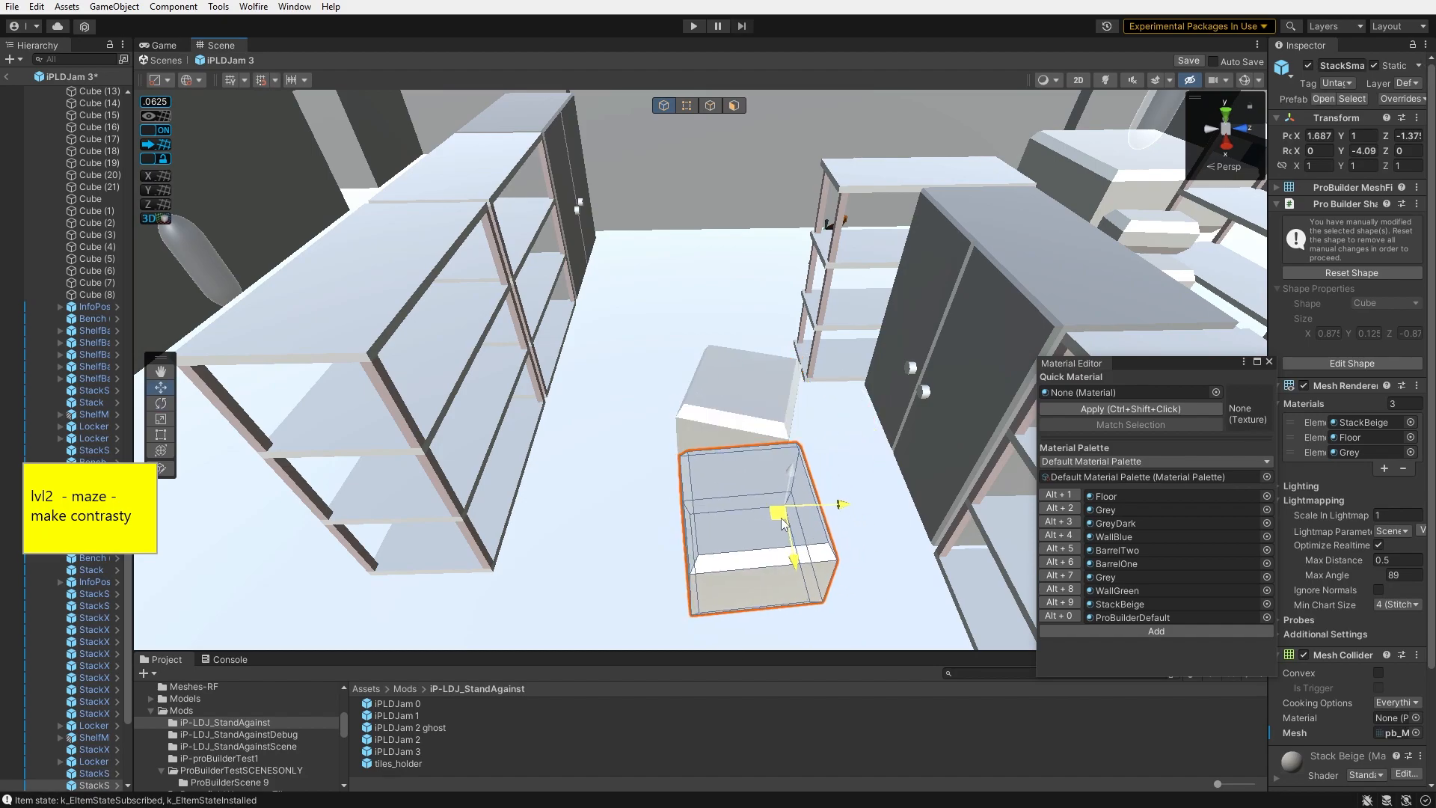
# - Move and rotate the copied stack into place and duplicate it
pyautogui.moveTo(786, 464); pyautogui.dragTo(857, 427, button='right')
pyautogui.moveTo(860, 431); pyautogui.dragTo(862, 361)
pyautogui.moveTo(862, 361); pyautogui.dragTo(883, 337, button='right')
pyautogui.moveTo(834, 354); pyautogui.dragTo(784, 331)
pyautogui.moveTo(756, 278); pyautogui.dragTo(755, 276)
pyautogui.moveTo(756, 276); pyautogui.dragTo(591, 362, button='right')
pyautogui.press('e')
pyautogui.click(591, 362)
pyautogui.moveTo(599, 604); pyautogui.dragTo(987, 552)
pyautogui.hotkey('ctrl', 'd')
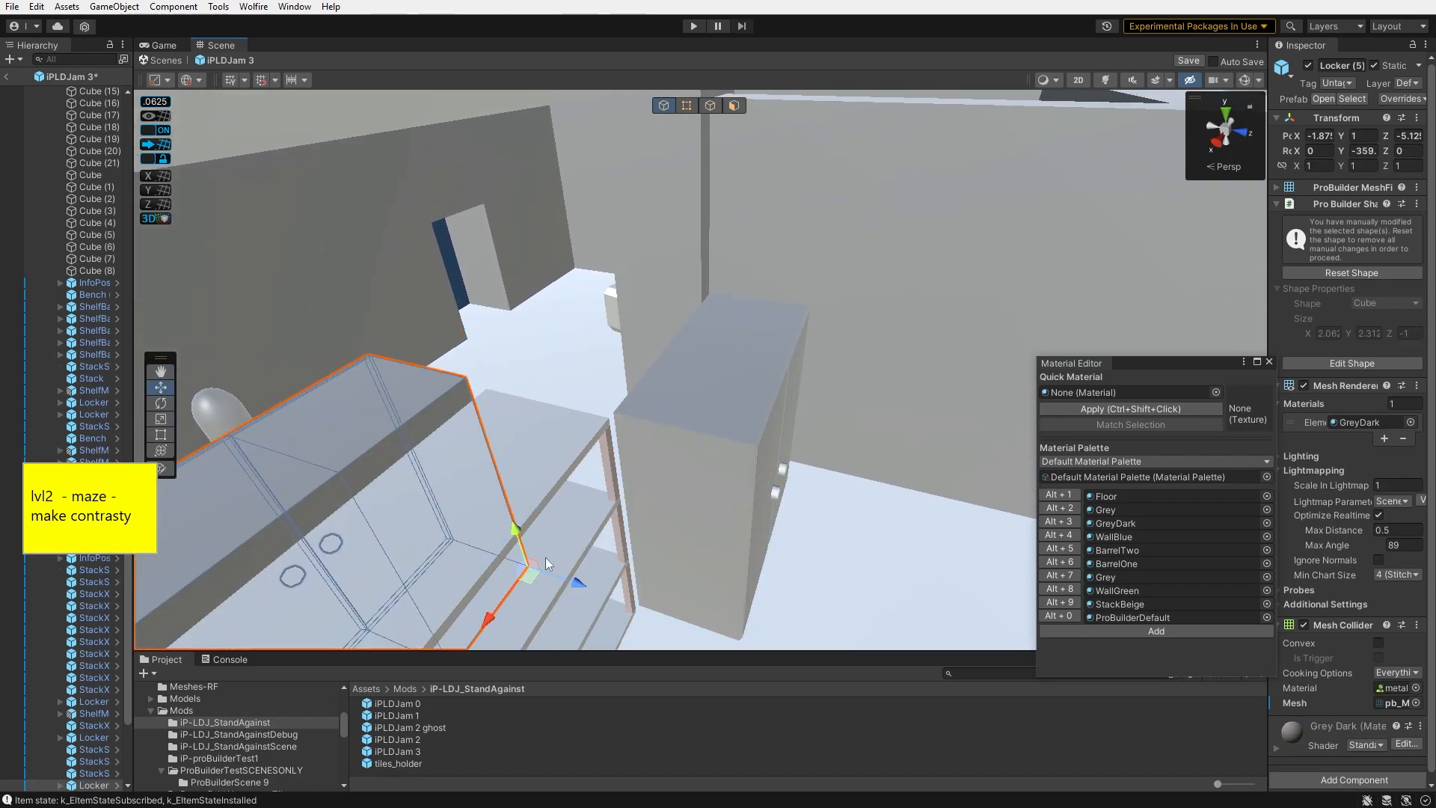
# - Rearrange the nearby shelf and locker units, undoing one misplaced move
pyautogui.moveTo(718, 474); pyautogui.dragTo(715, 472)
pyautogui.moveTo(715, 471); pyautogui.dragTo(557, 490, button='right')
pyautogui.click(750, 286)
pyautogui.click(564, 487)
pyautogui.keyDown('shift'); pyautogui.click(564, 487); pyautogui.keyUp('shift')
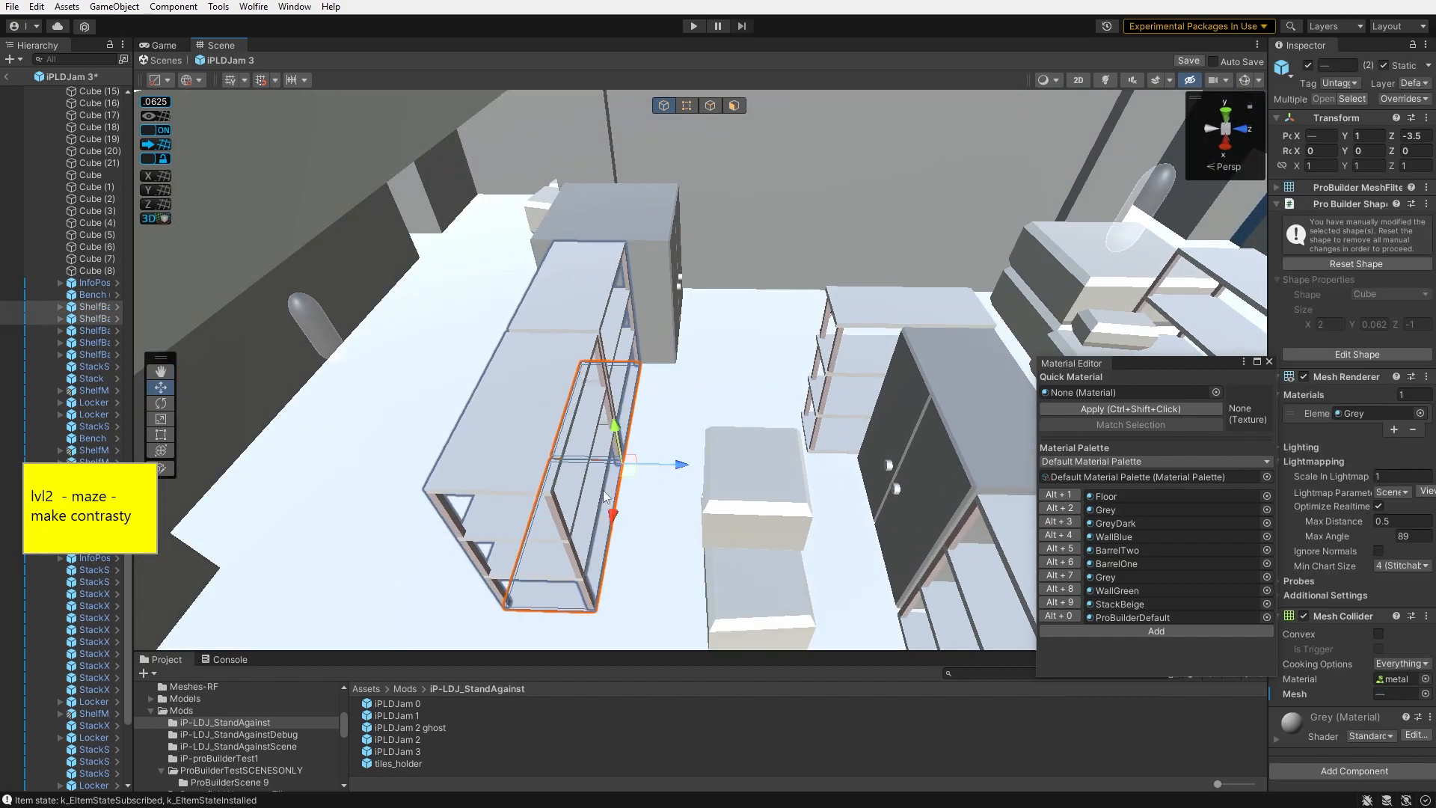
pyautogui.moveTo(600, 512); pyautogui.dragTo(623, 385, button='right')
pyautogui.click(622, 385)
pyautogui.moveTo(599, 435); pyautogui.dragTo(720, 475, button='right')
pyautogui.click(720, 475)
pyautogui.moveTo(723, 474); pyautogui.dragTo(786, 449)
pyautogui.hotkey('ctrl', 'z')
pyautogui.moveTo(675, 515)
pyautogui.mouseDown()
pyautogui.moveTo(718, 531)
pyautogui.moveTo(692, 523)
pyautogui.mouseUp()
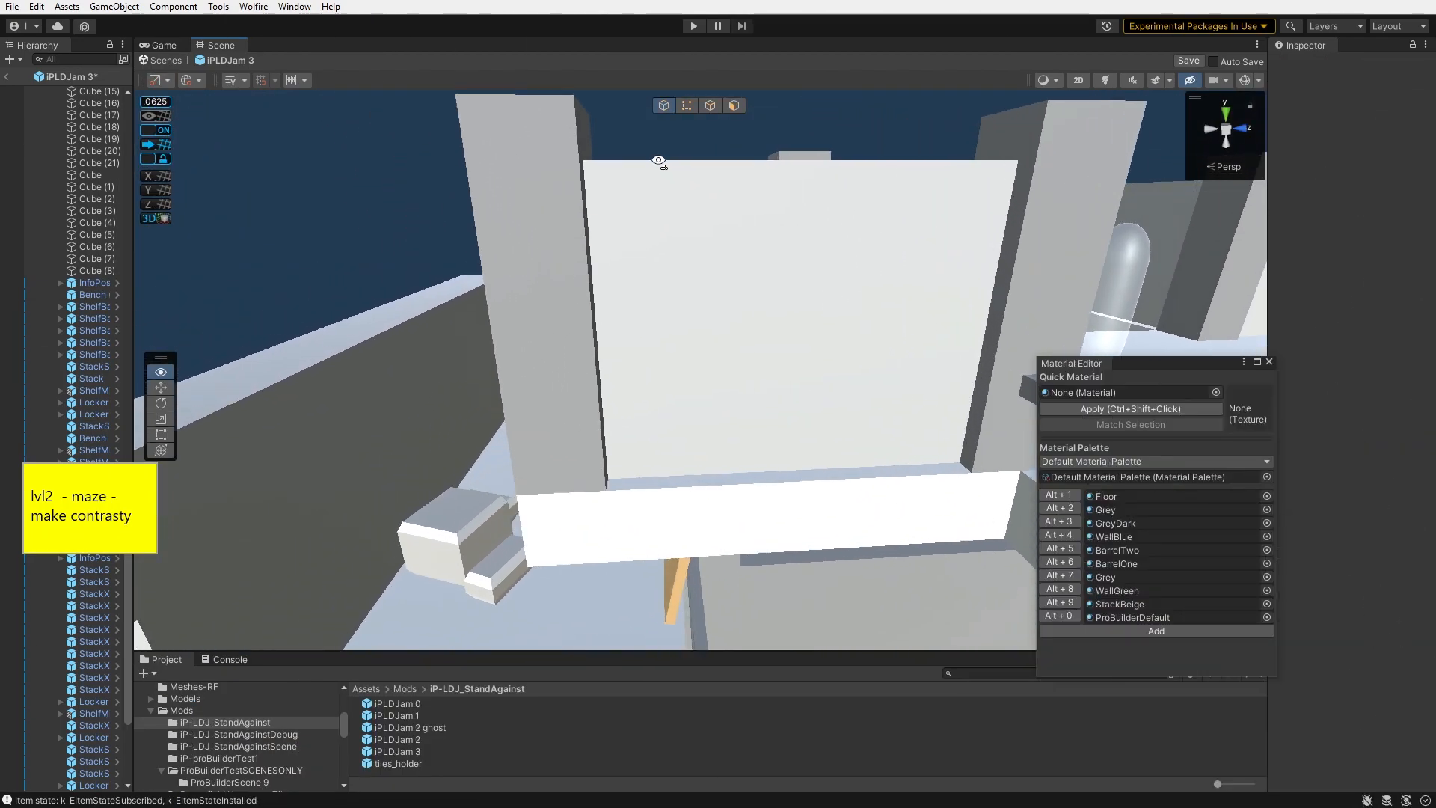
# - Cut extra edges into the inner face of the wall panel with the ProBuilder Cut tool
pyautogui.moveTo(660, 160); pyautogui.dragTo(730, 244, button='right')
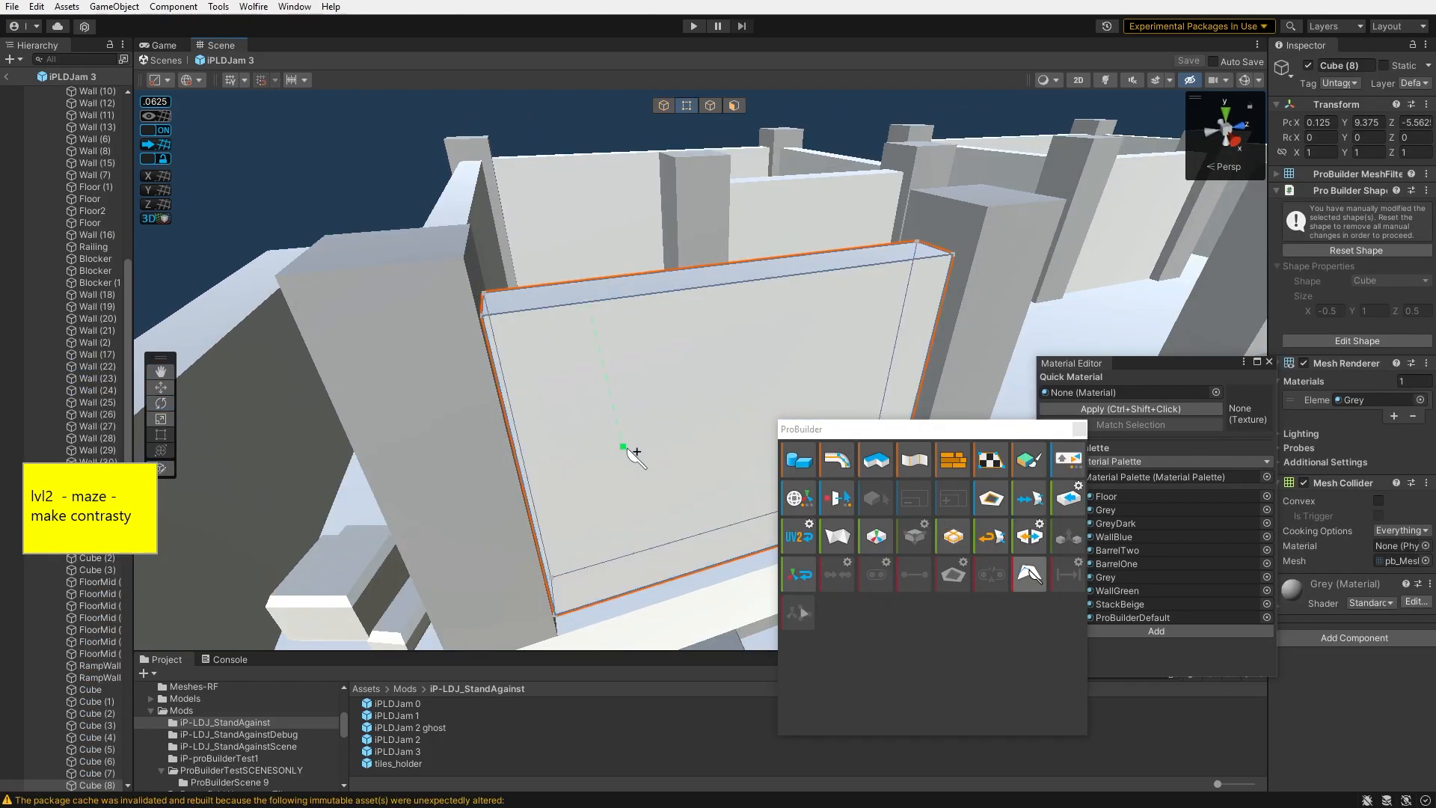
pyautogui.moveTo(635, 514); pyautogui.dragTo(602, 428, button='right')
pyautogui.click(641, 394)
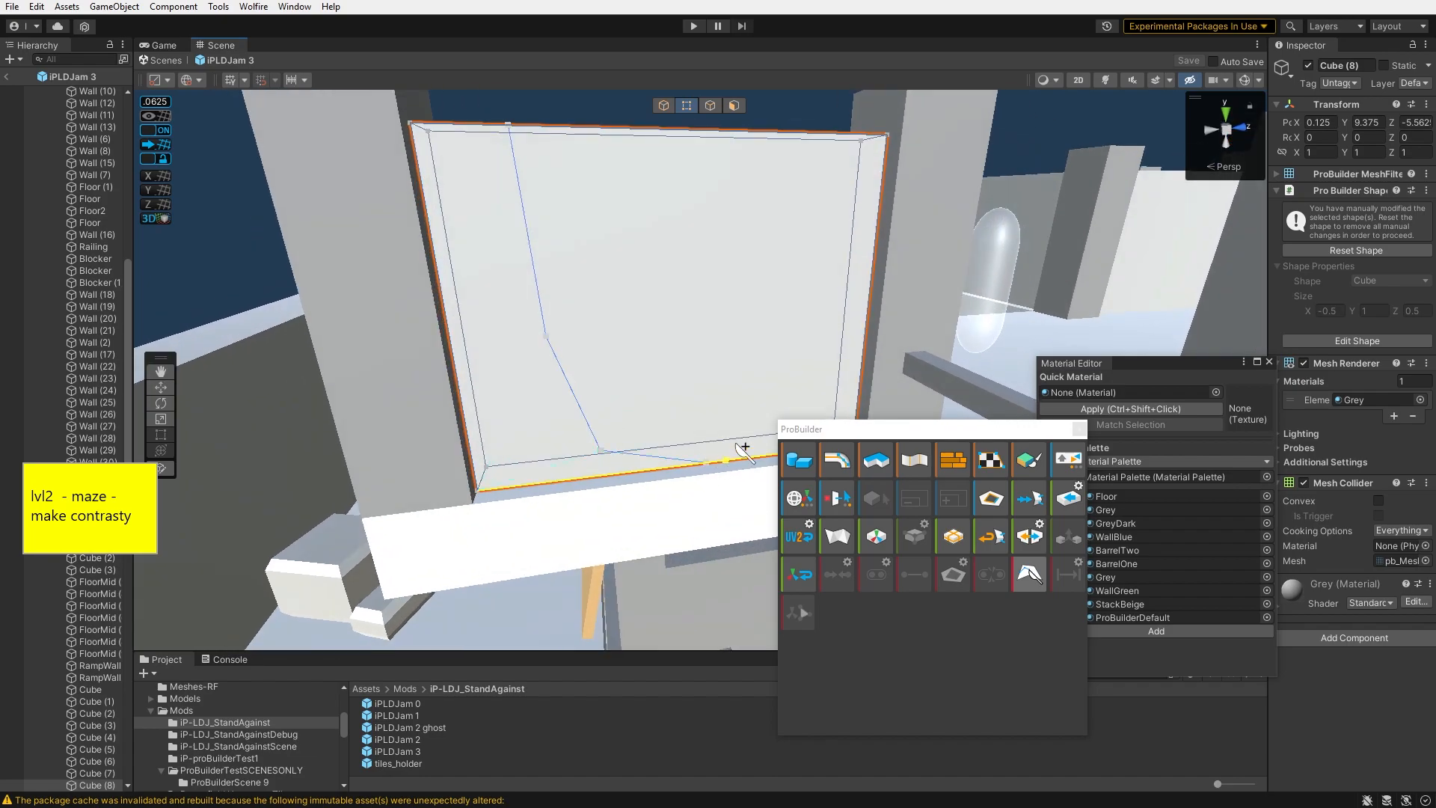
pyautogui.click(1025, 575)
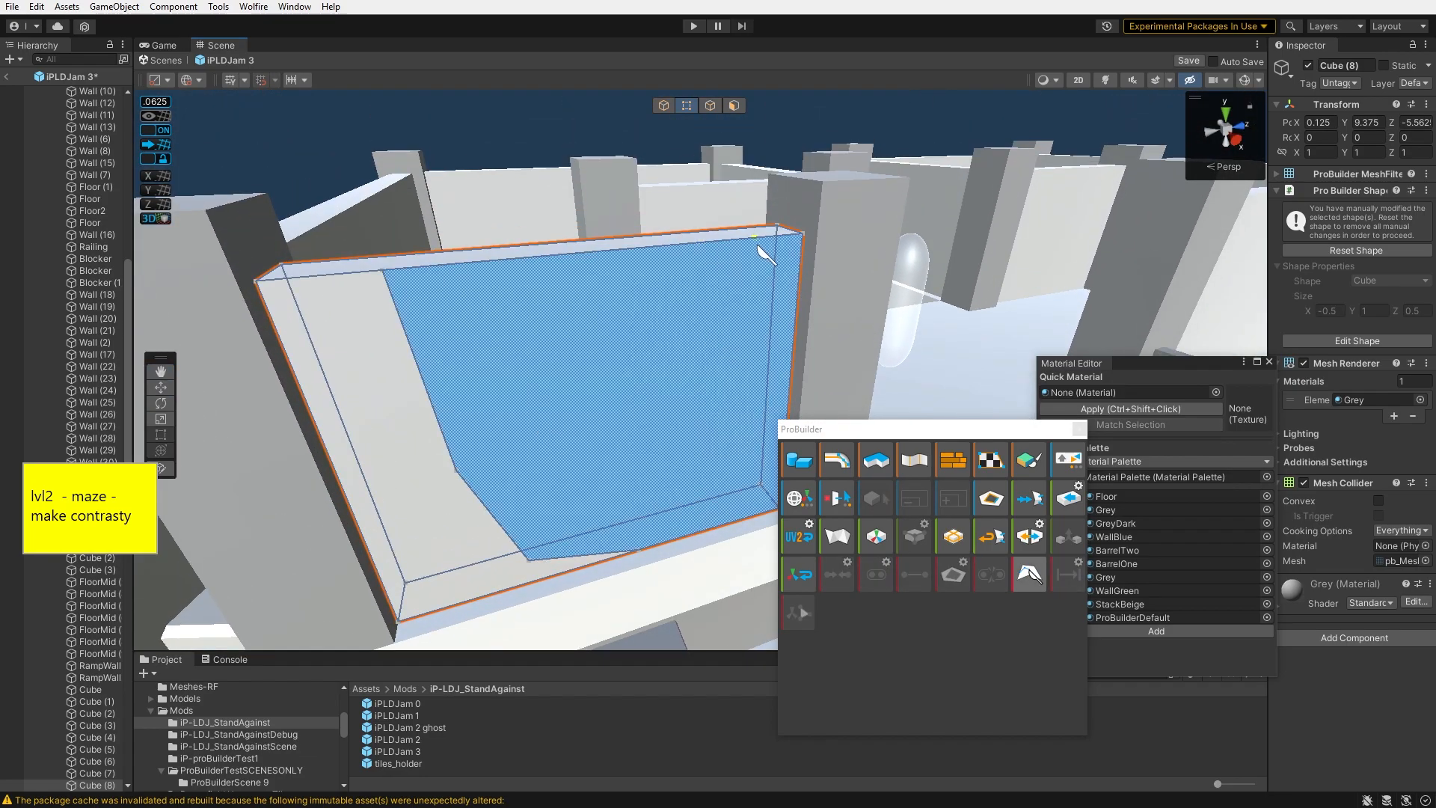
pyautogui.click(734, 240)
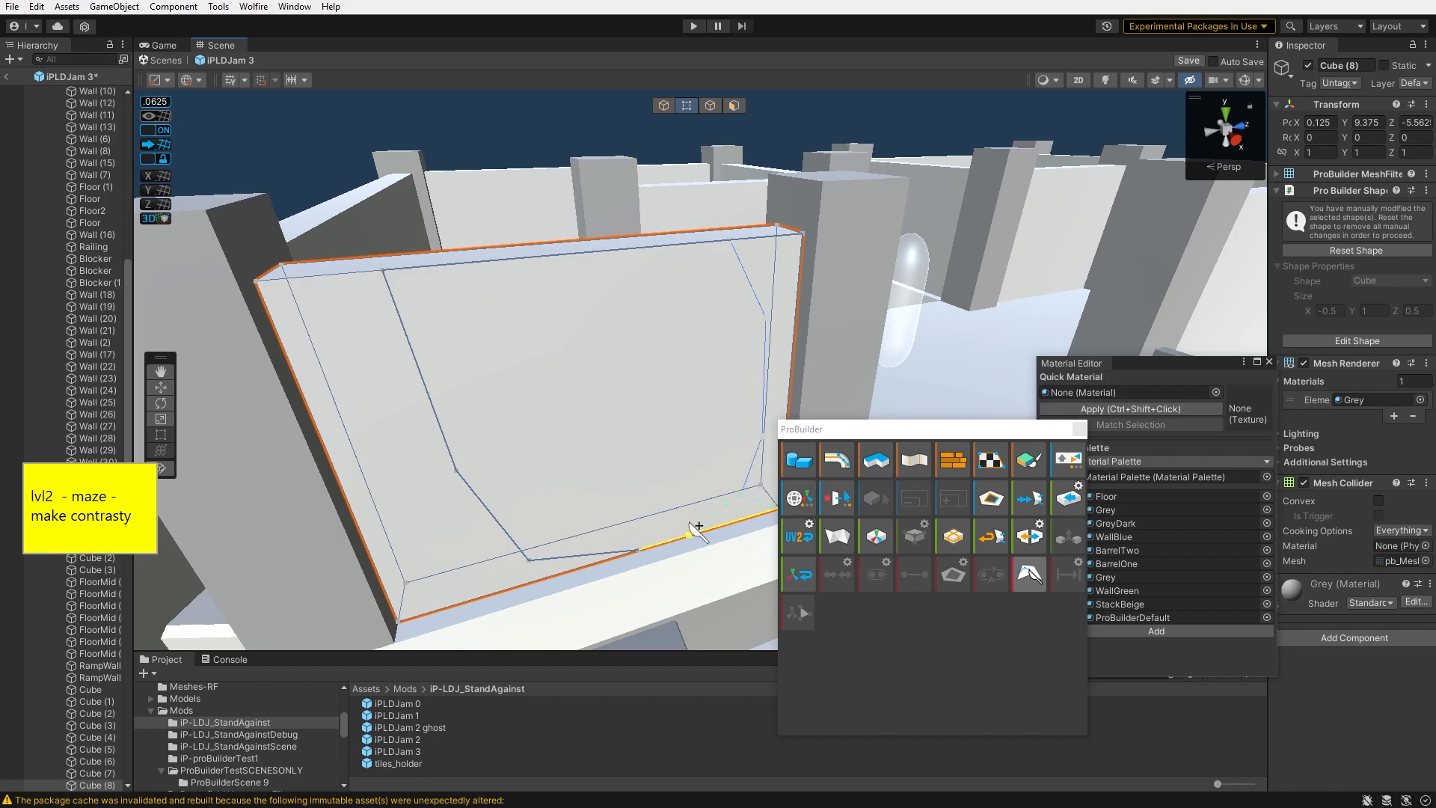
pyautogui.press('c')
pyautogui.moveTo(696, 478); pyautogui.dragTo(1384, 401, button='right')
pyautogui.moveTo(965, 224); pyautogui.dragTo(740, 254, button='right')
pyautogui.click(739, 251)
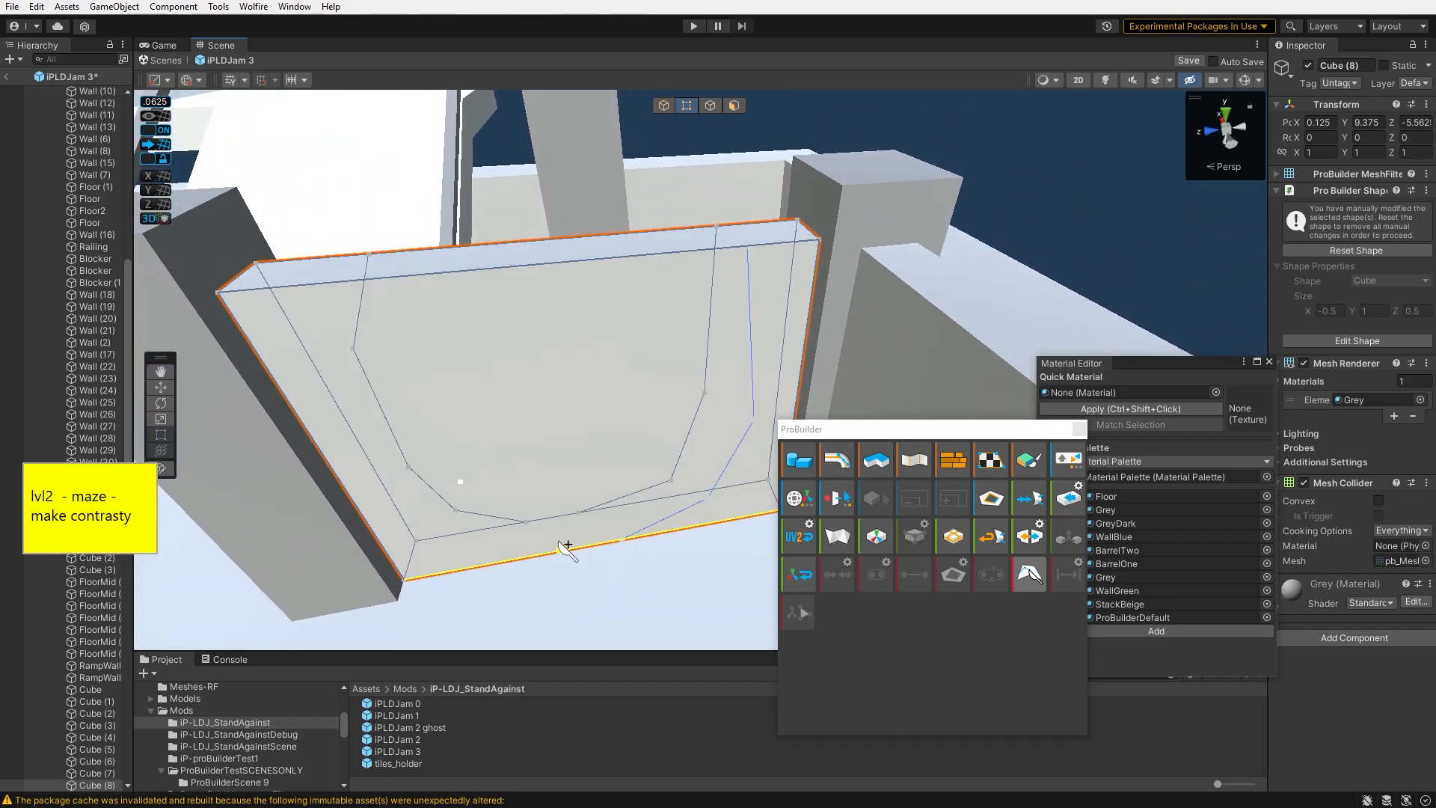
pyautogui.click(1030, 574)
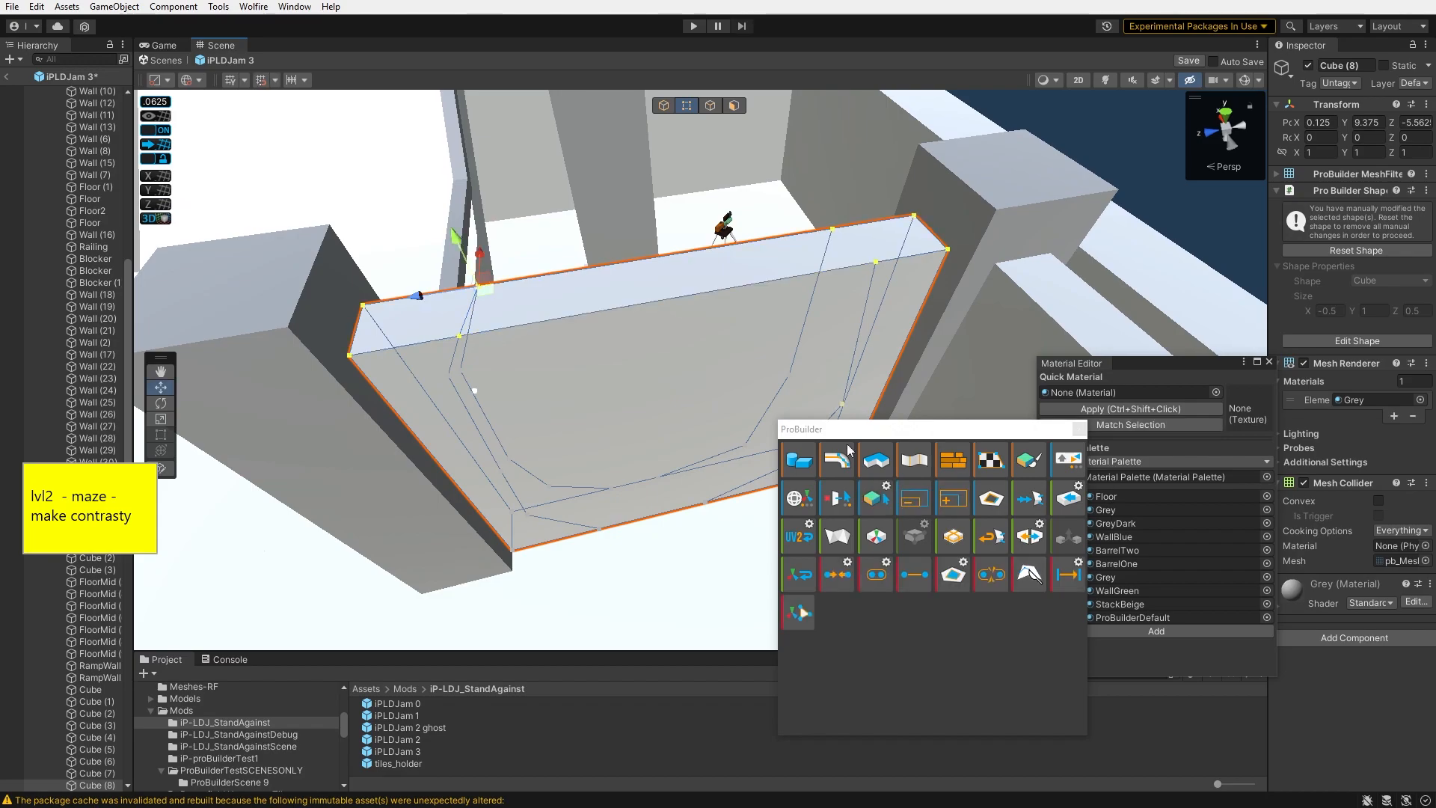
# - Try dragging a vertex of the panel and undo the move
pyautogui.click(663, 112)
pyautogui.keyDown('alt'); pyautogui.moveTo(658, 314); pyautogui.dragTo(649, 284); pyautogui.keyUp('alt')
pyautogui.keyDown('alt'); pyautogui.moveTo(627, 341); pyautogui.dragTo(778, 461); pyautogui.keyUp('alt')
pyautogui.hotkey('ctrl', 'z')
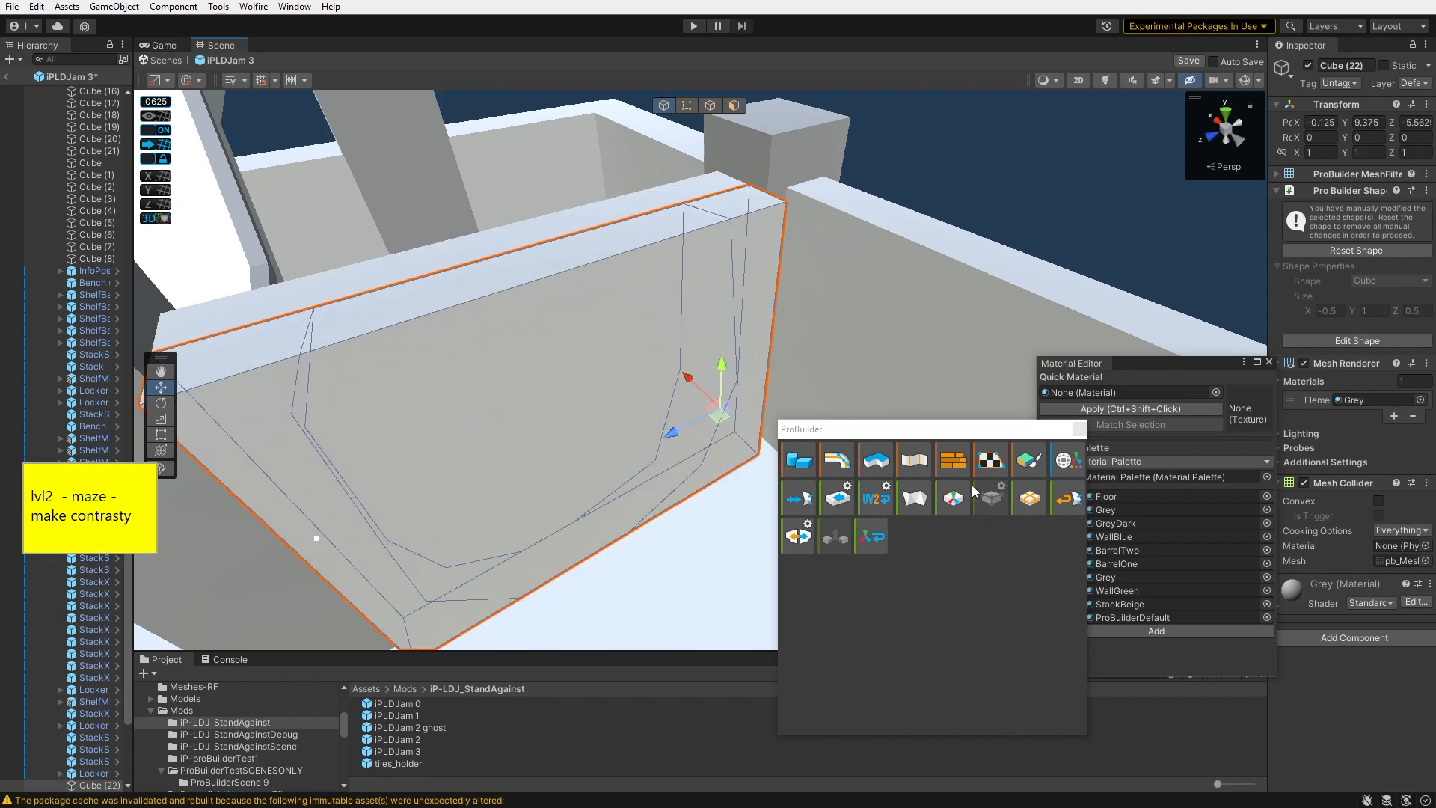
pyautogui.click(687, 106)
pyautogui.moveTo(561, 203); pyautogui.dragTo(426, 253, button='right')
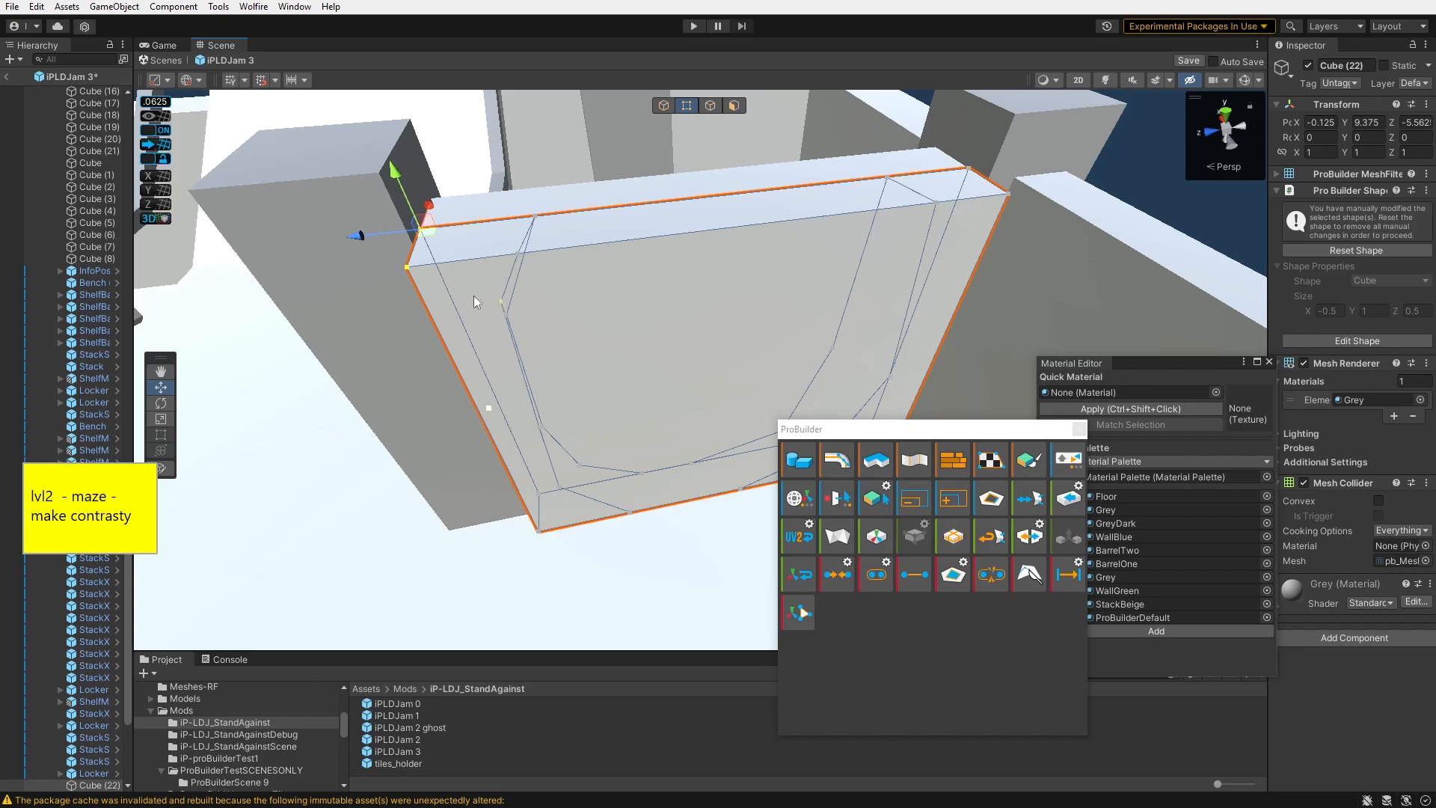
pyautogui.click(411, 269)
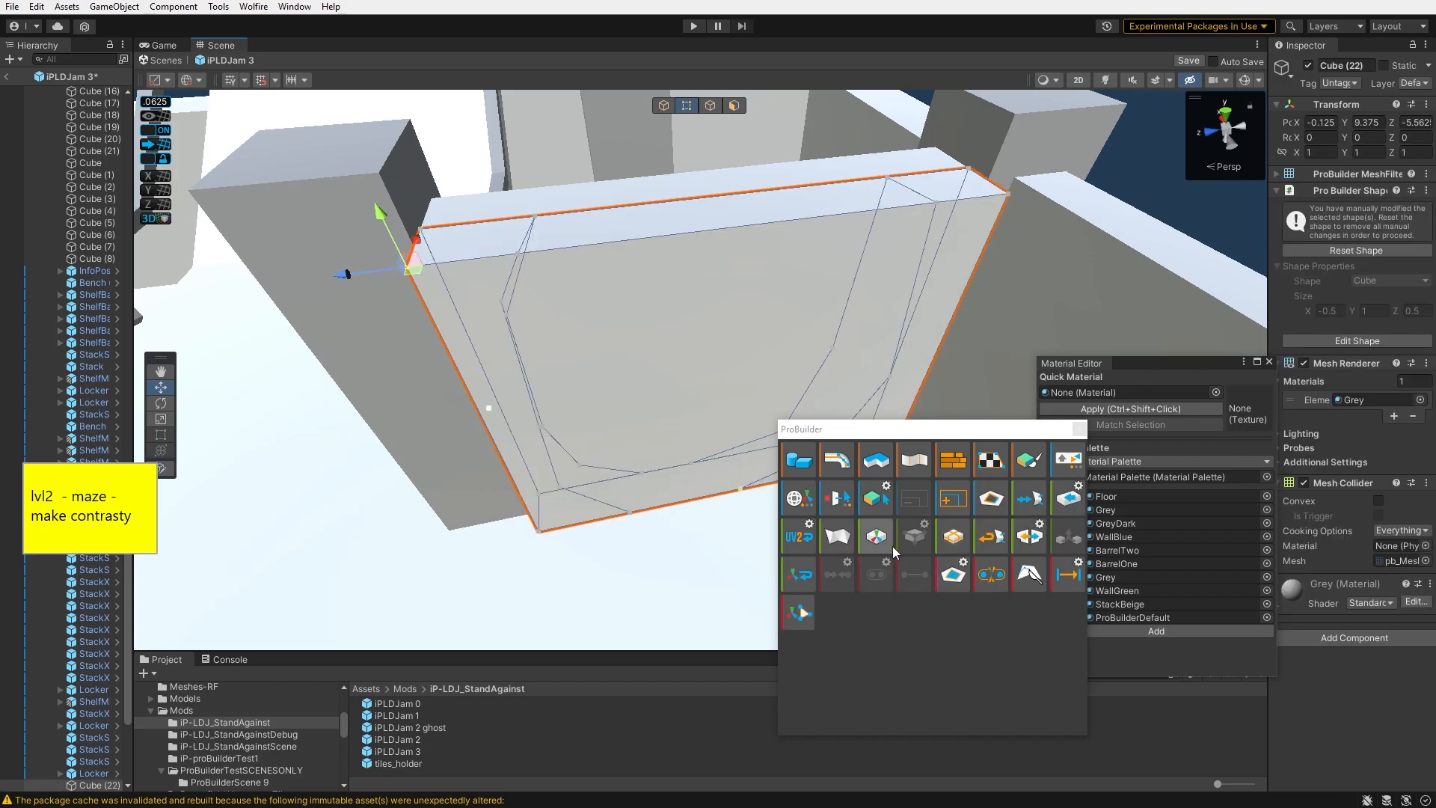
pyautogui.click(713, 107)
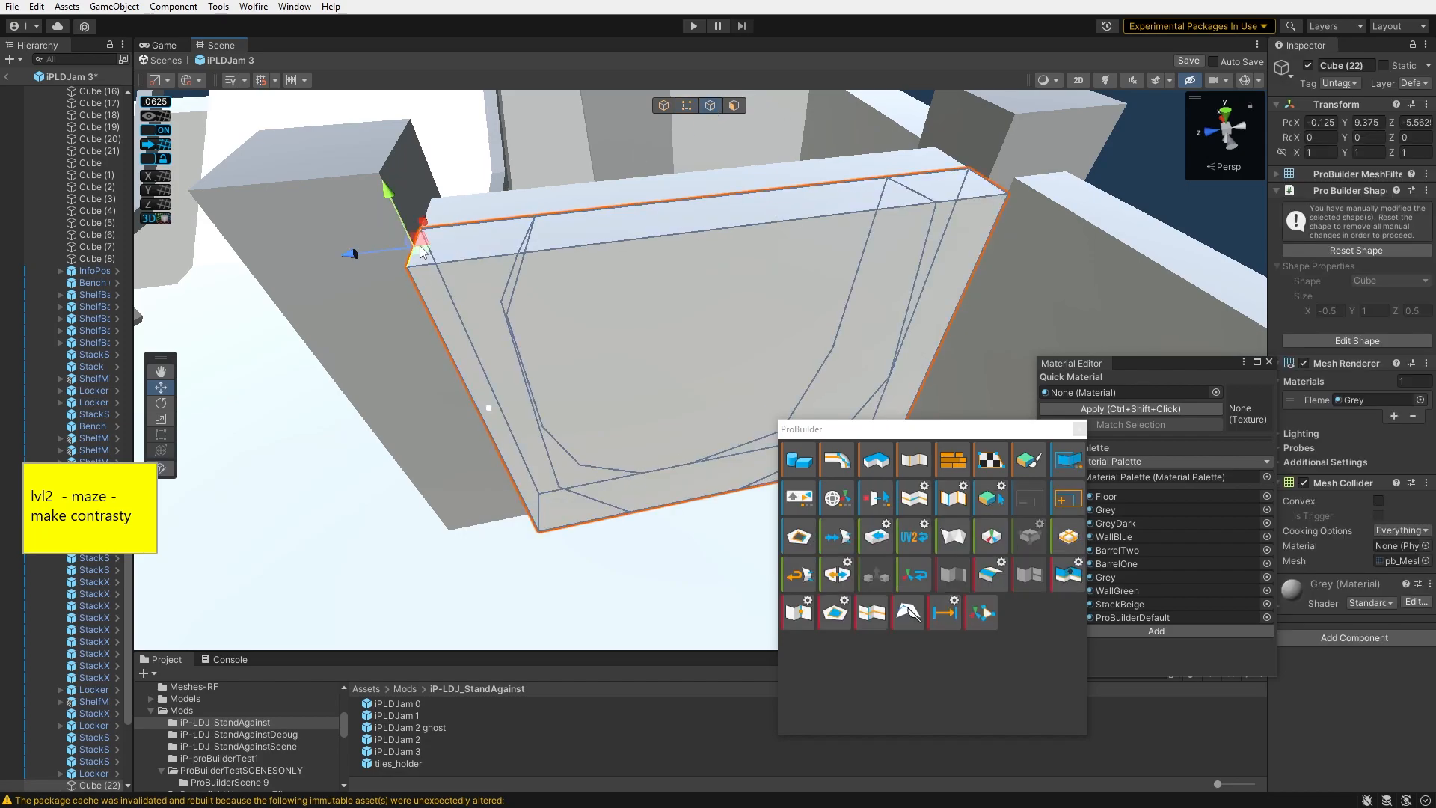
pyautogui.click(733, 105)
pyautogui.moveTo(448, 293); pyautogui.dragTo(482, 284, button='right')
pyautogui.click(856, 363)
pyautogui.hotkey('ctrl', 'z')
pyautogui.click(481, 284)
pyautogui.hotkey('ctrl', 'z')
pyautogui.moveTo(590, 303); pyautogui.dragTo(478, 314, button='right')
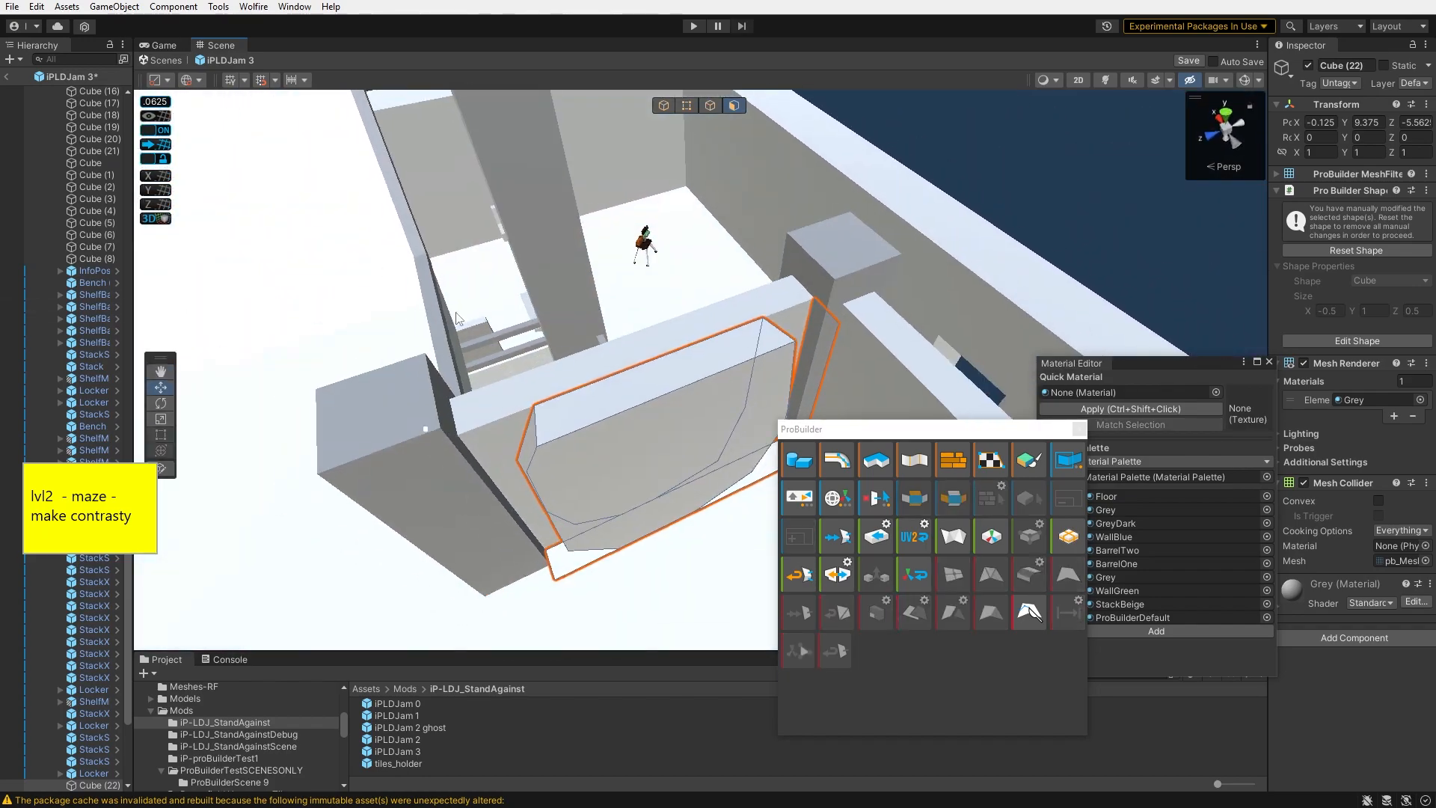
# - Delete two faces from the underside of the panel
pyautogui.click(664, 105)
pyautogui.moveTo(742, 376); pyautogui.dragTo(666, 254)
pyautogui.click(734, 106)
pyautogui.moveTo(696, 255); pyautogui.dragTo(965, 749, button='right')
pyautogui.moveTo(665, 385); pyautogui.dragTo(718, 314, button='right')
pyautogui.click(1030, 613)
pyautogui.click(771, 335)
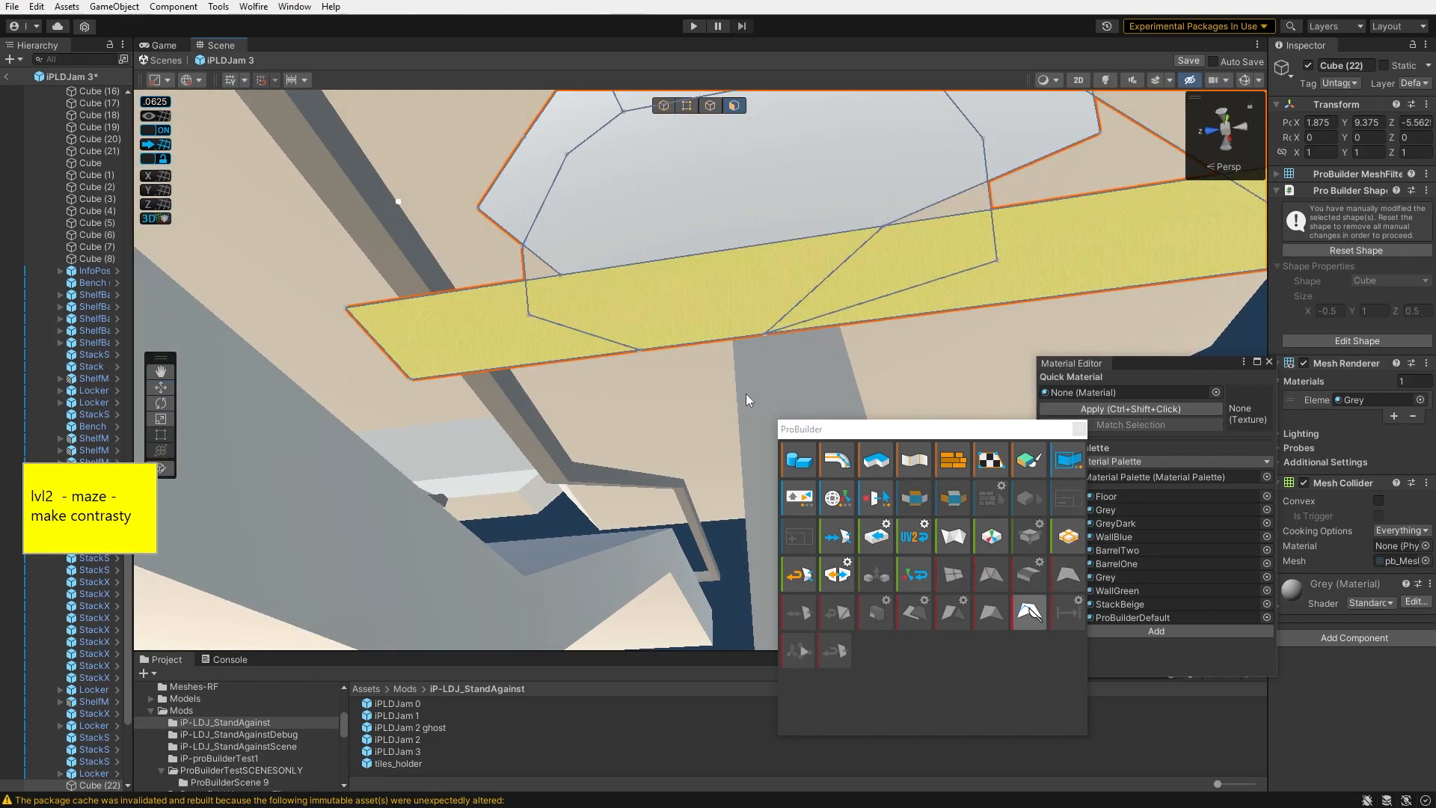
pyautogui.click(562, 276)
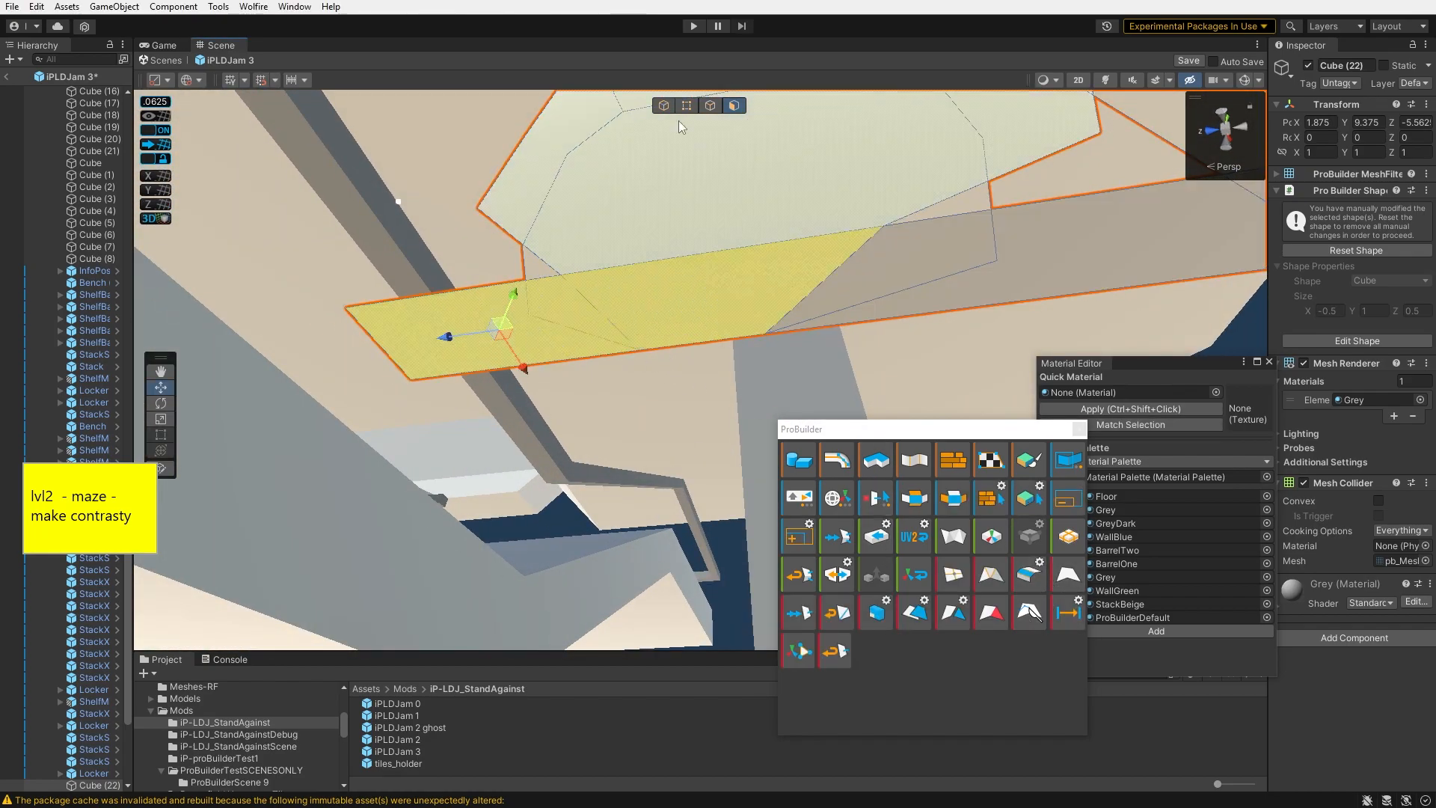
pyautogui.press('BackSpace')
pyautogui.moveTo(927, 205); pyautogui.dragTo(744, 532, button='right')
pyautogui.click(792, 273)
pyautogui.press('BackSpace')
# - Select the panel's open border edges and fill the hole
pyautogui.press('h')
pyautogui.press('h')
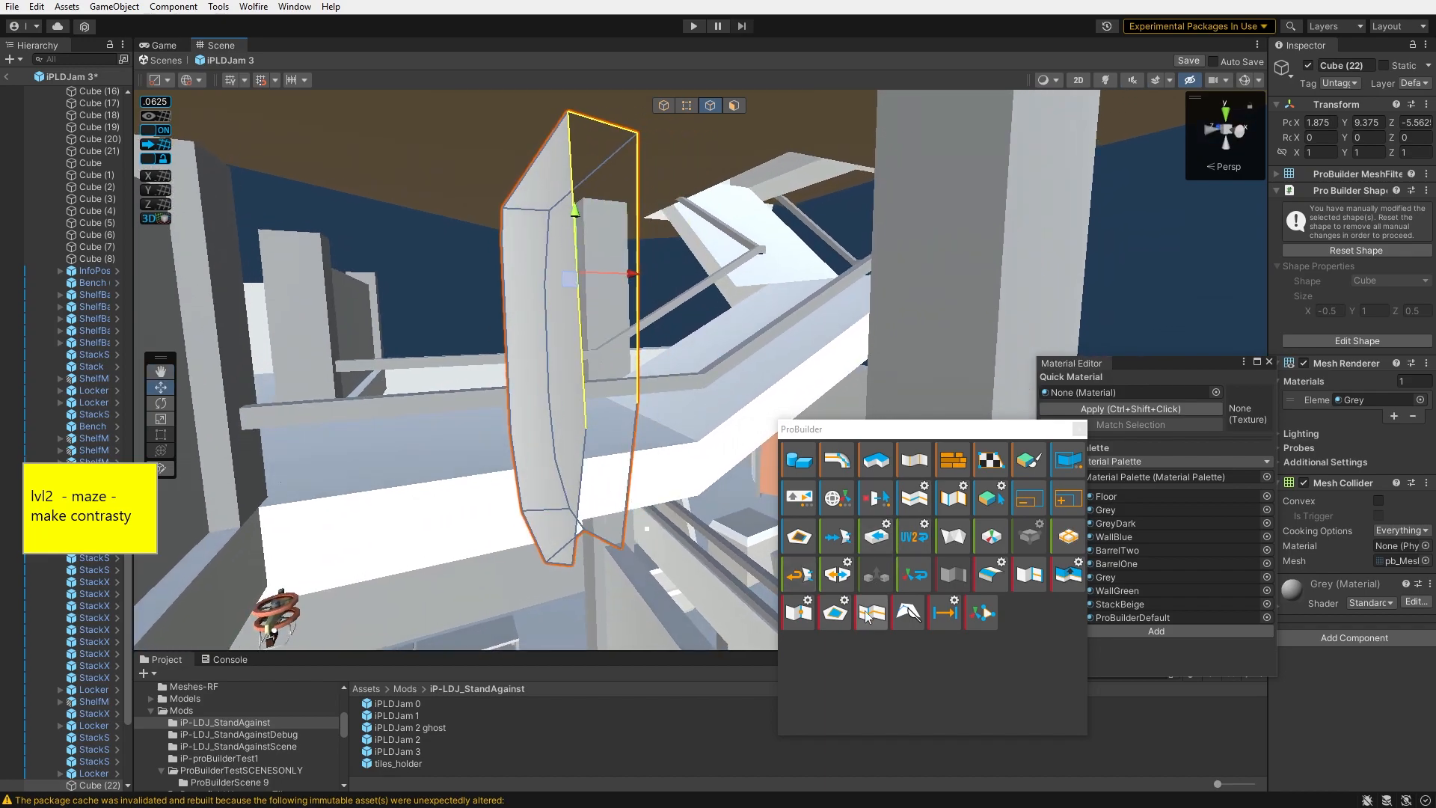
pyautogui.press('h')
pyautogui.press('h')
pyautogui.click(962, 583)
pyautogui.moveTo(690, 406); pyautogui.dragTo(1009, 528, button='right')
pyautogui.press('h')
pyautogui.press('h')
pyautogui.moveTo(756, 396); pyautogui.dragTo(1023, 497, button='right')
pyautogui.moveTo(946, 290); pyautogui.dragTo(724, 335, button='right')
pyautogui.press('h')
pyautogui.press('h')
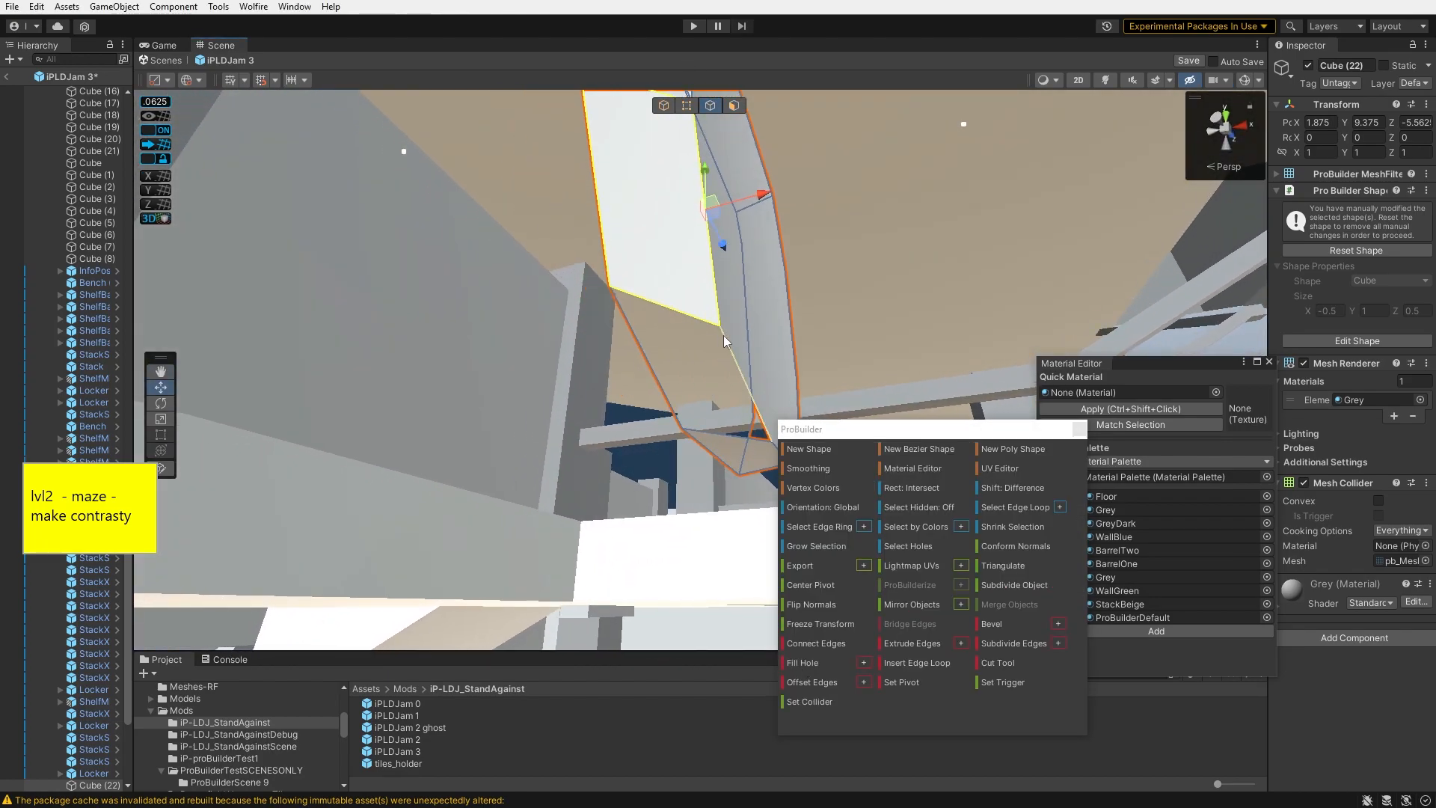
pyautogui.click(819, 668)
# - Fill two more open holes in the panel
pyautogui.moveTo(696, 479); pyautogui.dragTo(405, 387, button='right')
pyautogui.moveTo(688, 464); pyautogui.dragTo(486, 449, button='right')
pyautogui.click(464, 465)
pyautogui.click(818, 661)
pyautogui.moveTo(659, 523); pyautogui.dragTo(540, 352, button='right')
pyautogui.click(540, 342)
pyautogui.click(820, 664)
# - Triangulate the panel's selected faces
pyautogui.moveTo(722, 509); pyautogui.dragTo(627, 272, button='right')
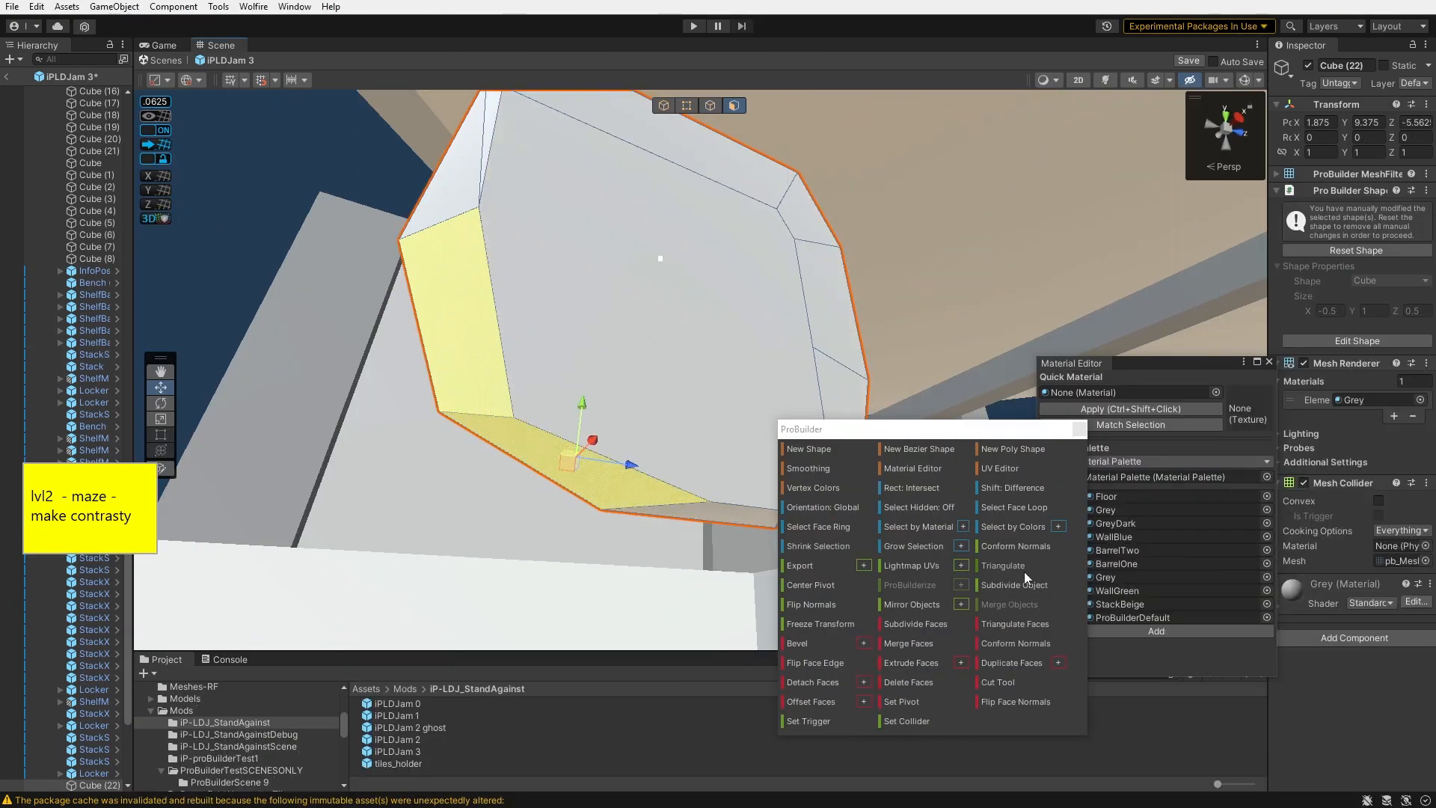
pyautogui.click(1014, 623)
pyautogui.press('d')
pyautogui.moveTo(509, 412); pyautogui.dragTo(262, 412, button='right')
pyautogui.click(585, 326)
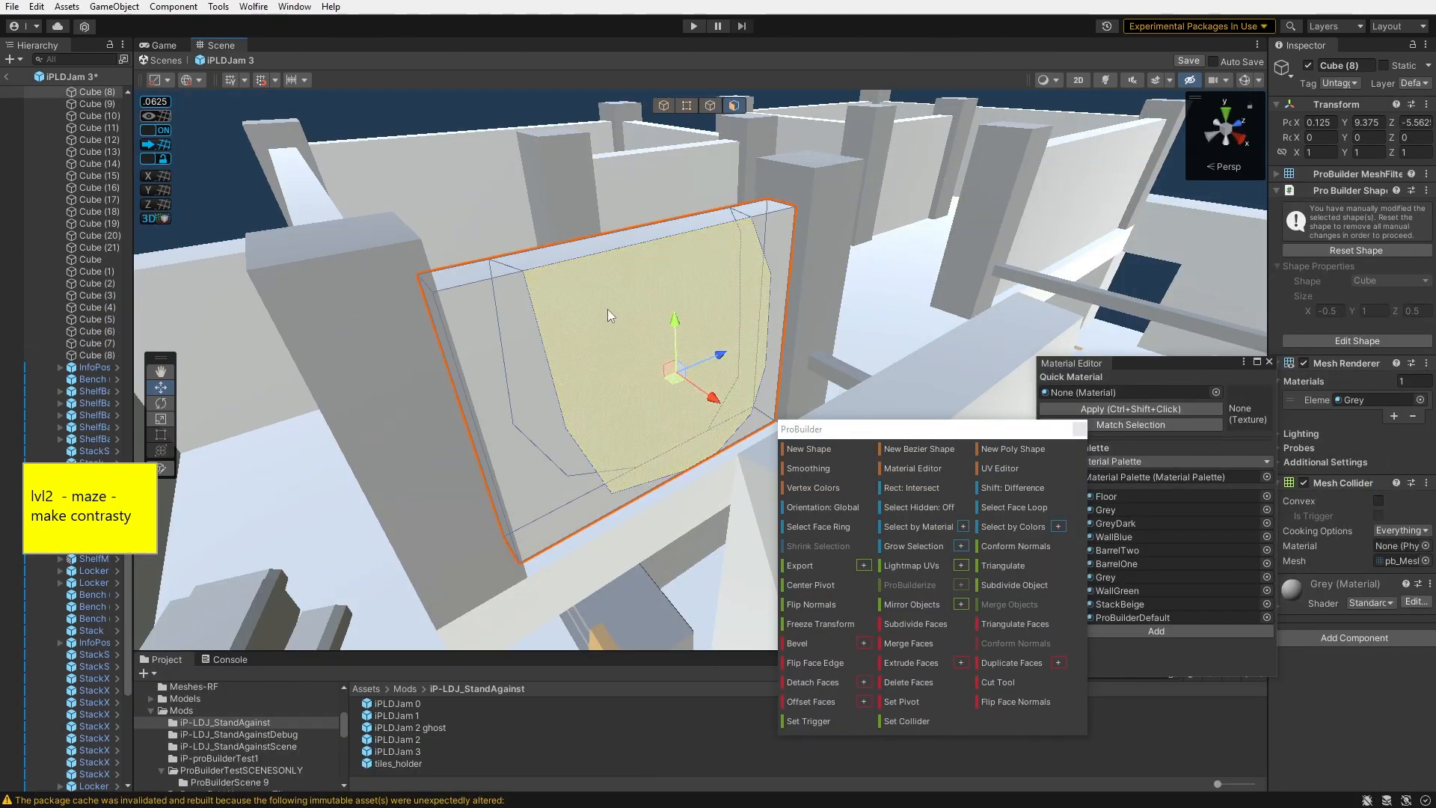
pyautogui.press('BackSpace')
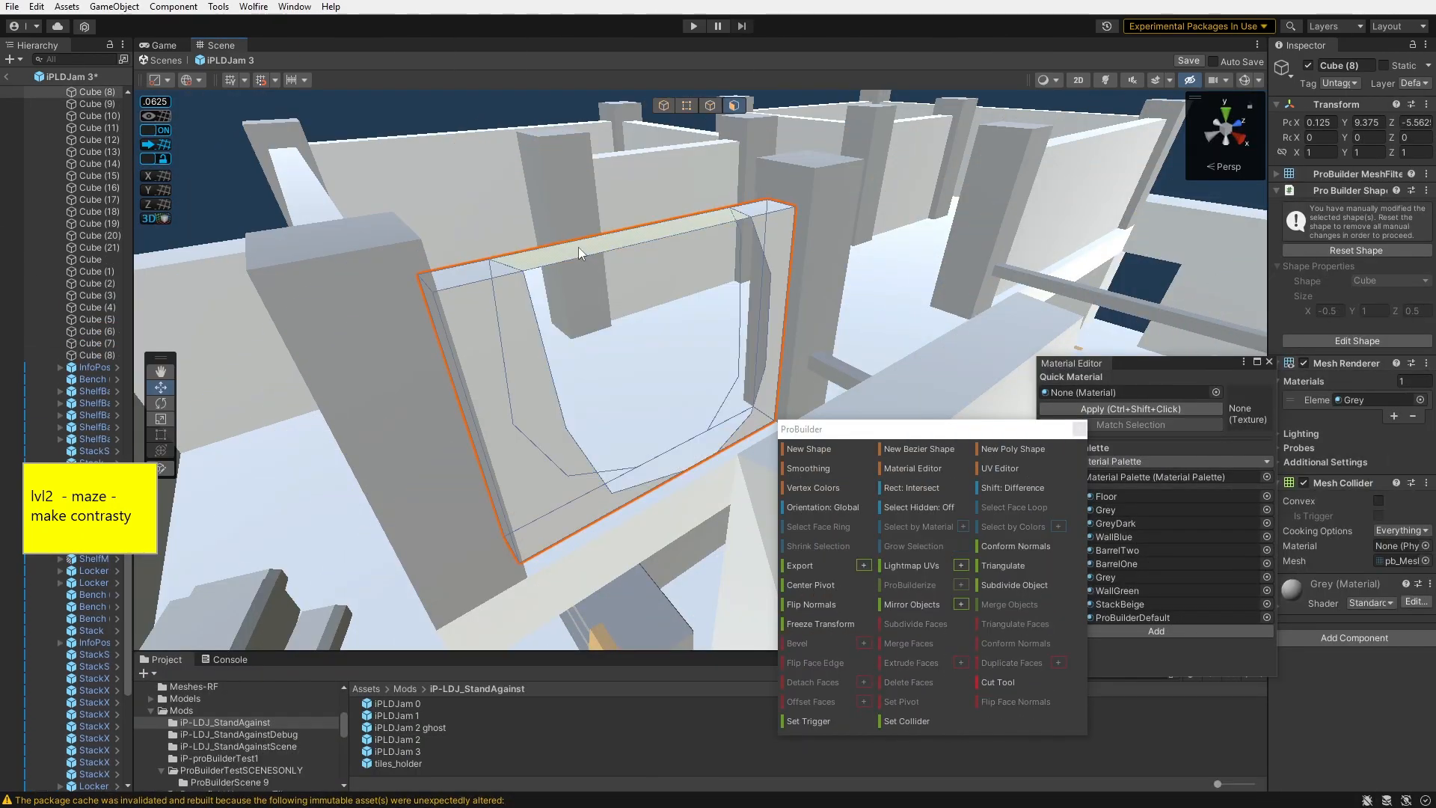
# - Cut new edges across the wall panel's face with the Cut tool
pyautogui.press('w')
pyautogui.moveTo(584, 336); pyautogui.dragTo(834, 302, button='right')
pyautogui.press('w')
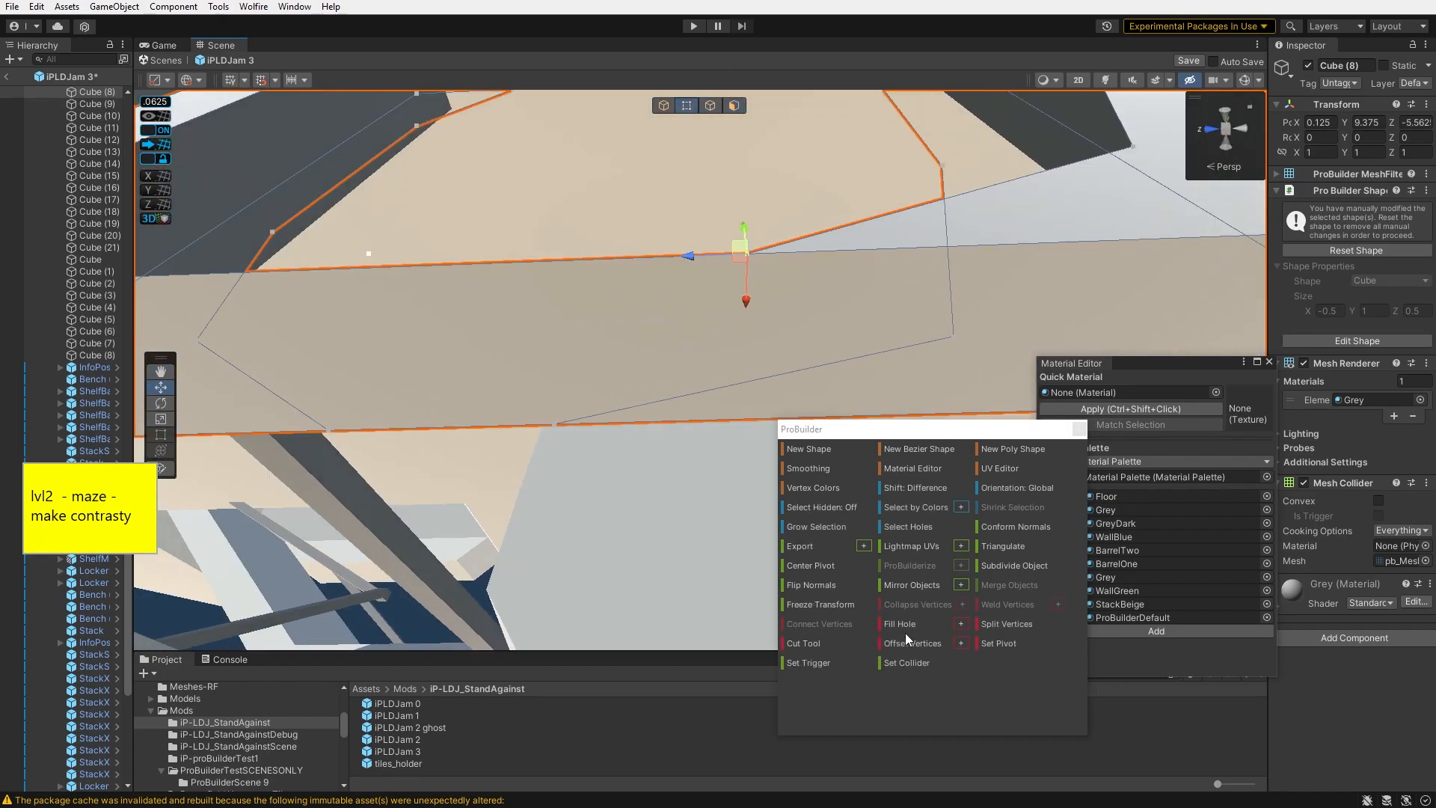
pyautogui.click(827, 643)
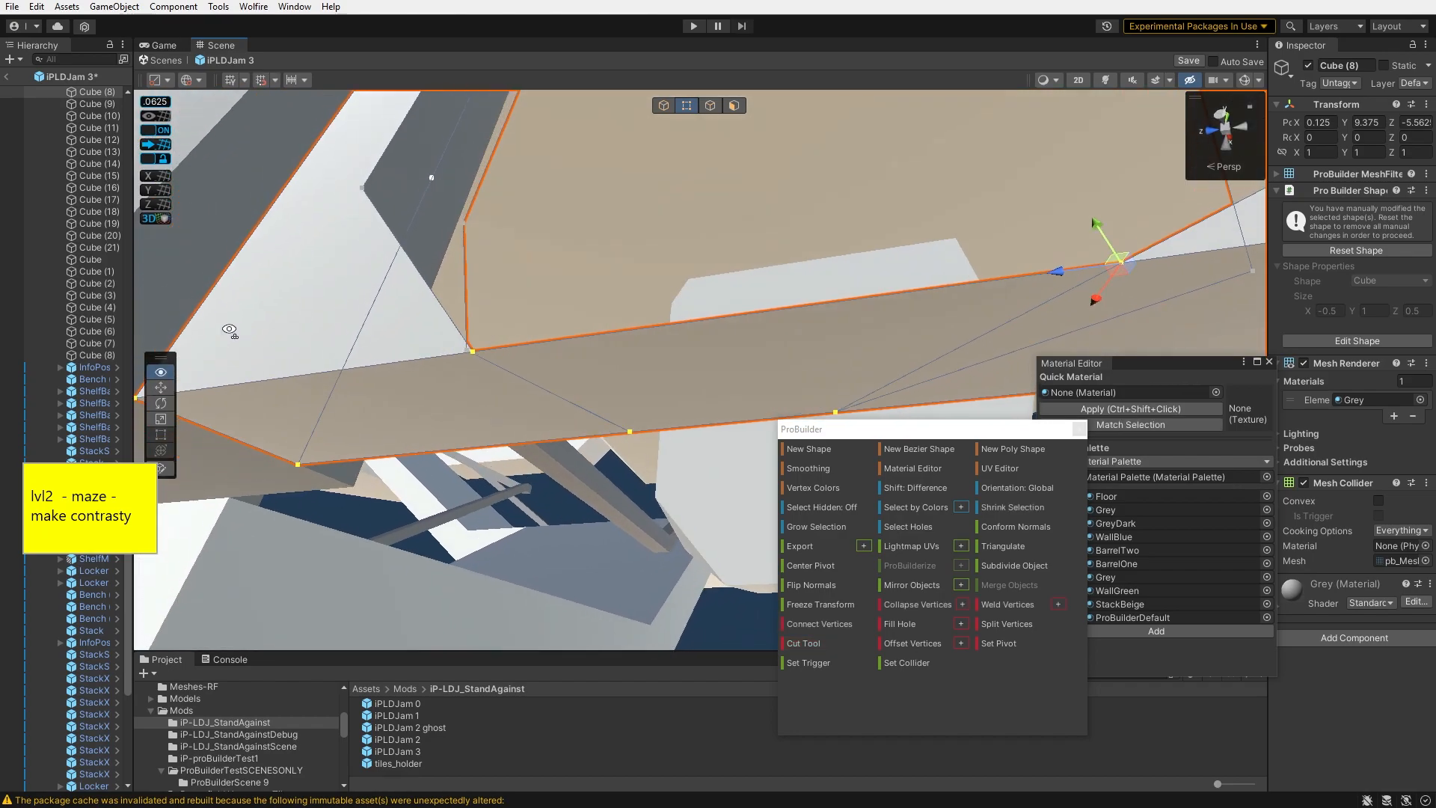
pyautogui.moveTo(229, 330); pyautogui.dragTo(467, 290, button='right')
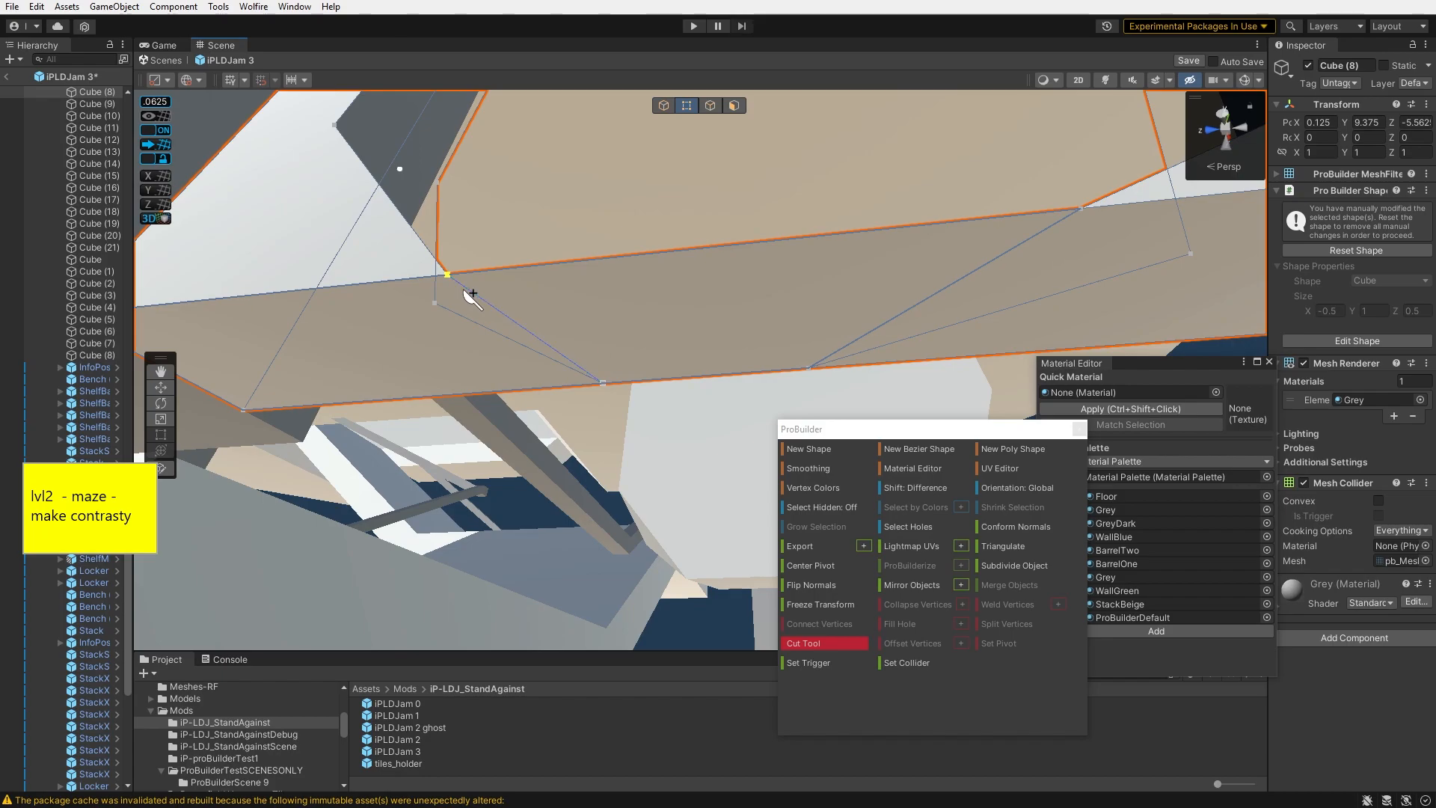
# - Delete a face of the wall panel and select its open border edges
pyautogui.click(732, 108)
pyautogui.click(784, 282)
pyautogui.press('BackSpace')
pyautogui.moveTo(784, 281); pyautogui.dragTo(700, 404, button='right')
pyautogui.click(713, 108)
pyautogui.moveTo(692, 299); pyautogui.dragTo(668, 365, button='right')
pyautogui.click(667, 368)
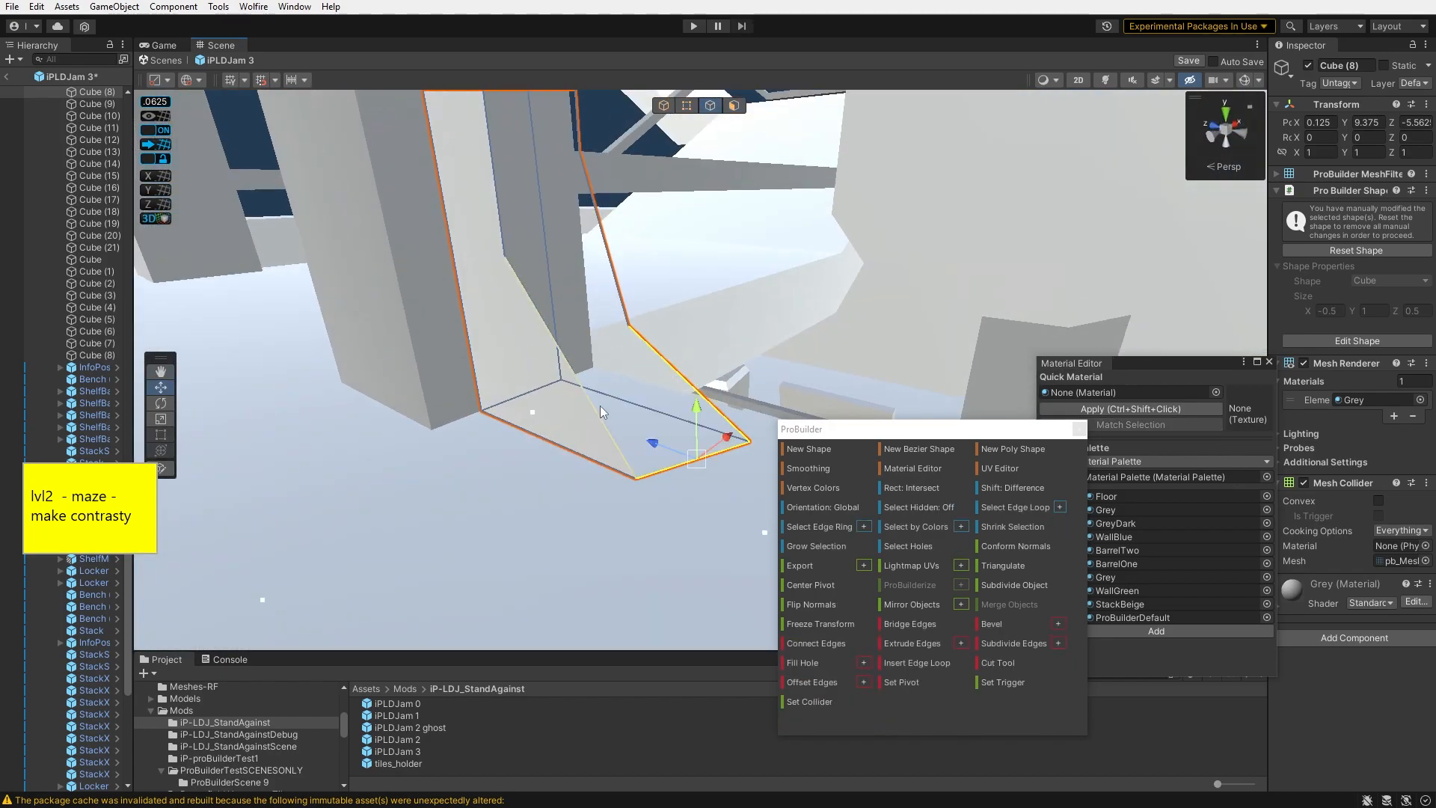
# - Close the opening along the wall panel's border edges
pyautogui.click(843, 650)
pyautogui.click(627, 452)
pyautogui.moveTo(623, 229); pyautogui.dragTo(773, 387, button='right')
pyautogui.click(831, 300)
pyautogui.moveTo(757, 264); pyautogui.dragTo(696, 329, button='right')
# - Select the panel and rotate it to 90 degrees about its Z axis
pyautogui.click(733, 106)
pyautogui.click(624, 419)
pyautogui.moveTo(625, 419); pyautogui.dragTo(1027, 334, button='right')
pyautogui.moveTo(692, 196); pyautogui.dragTo(1227, 288, button='right')
pyautogui.click(789, 214)
pyautogui.moveTo(697, 115); pyautogui.dragTo(456, 248, button='right')
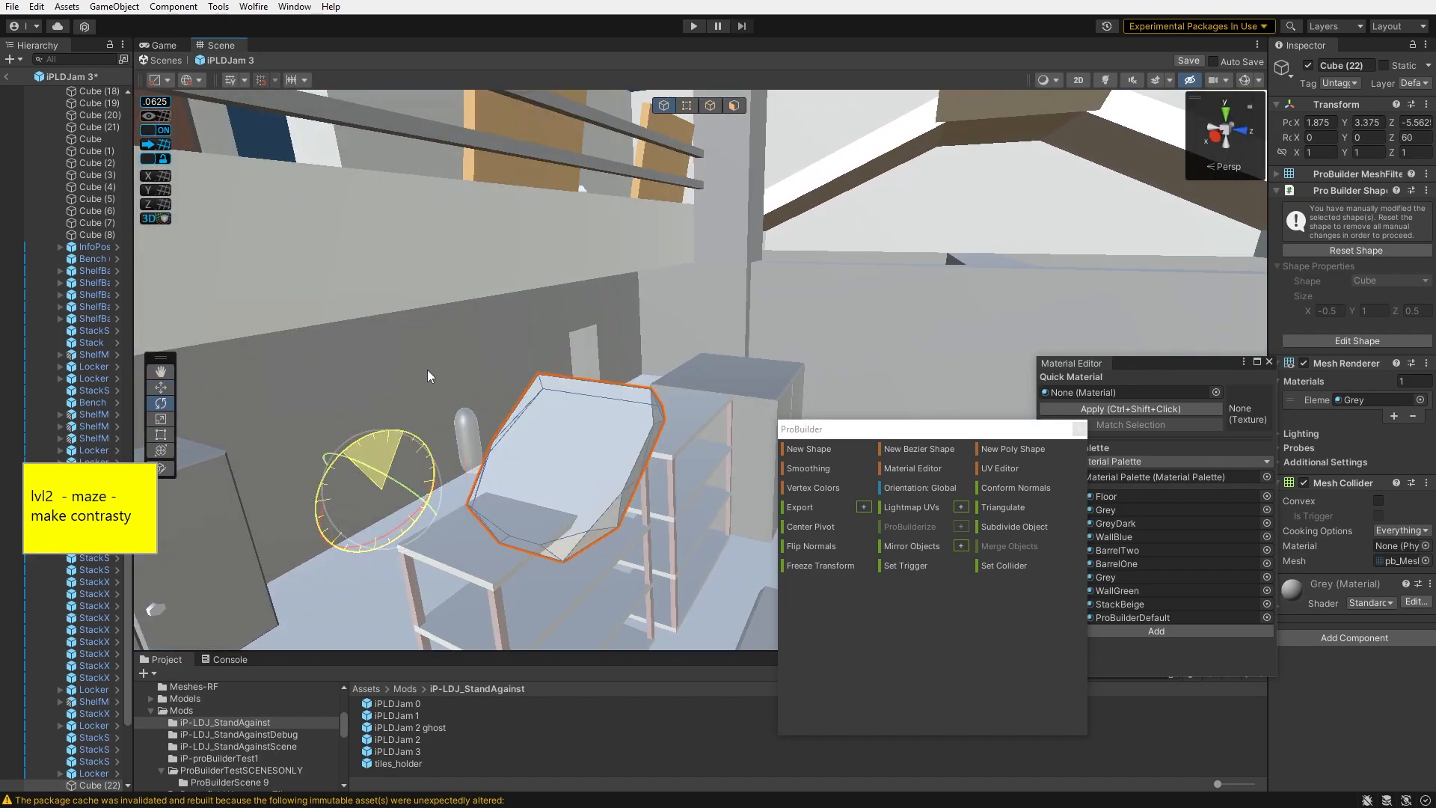
pyautogui.moveTo(495, 325); pyautogui.dragTo(308, 455, button='right')
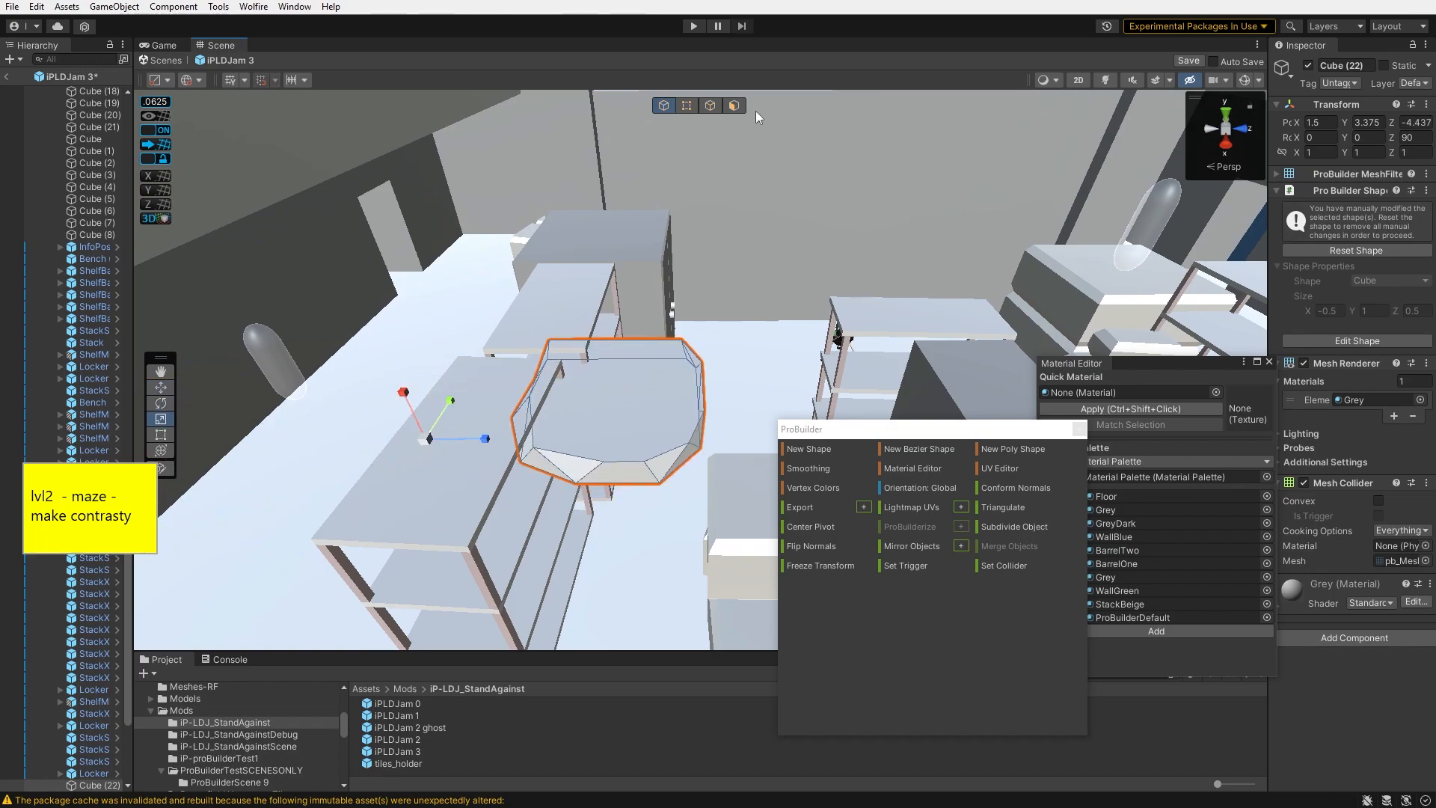
# - Move a group of the panel's vertices to reshape its edge
pyautogui.click(692, 104)
pyautogui.moveTo(599, 397)
pyautogui.mouseDown(button='right')
pyautogui.moveTo(649, 404)
pyautogui.moveTo(584, 374)
pyautogui.mouseUp(button='right')
pyautogui.moveTo(516, 498); pyautogui.dragTo(733, 404)
pyautogui.moveTo(644, 374); pyautogui.dragTo(719, 409, button='right')
pyautogui.moveTo(729, 407); pyautogui.dragTo(725, 406)
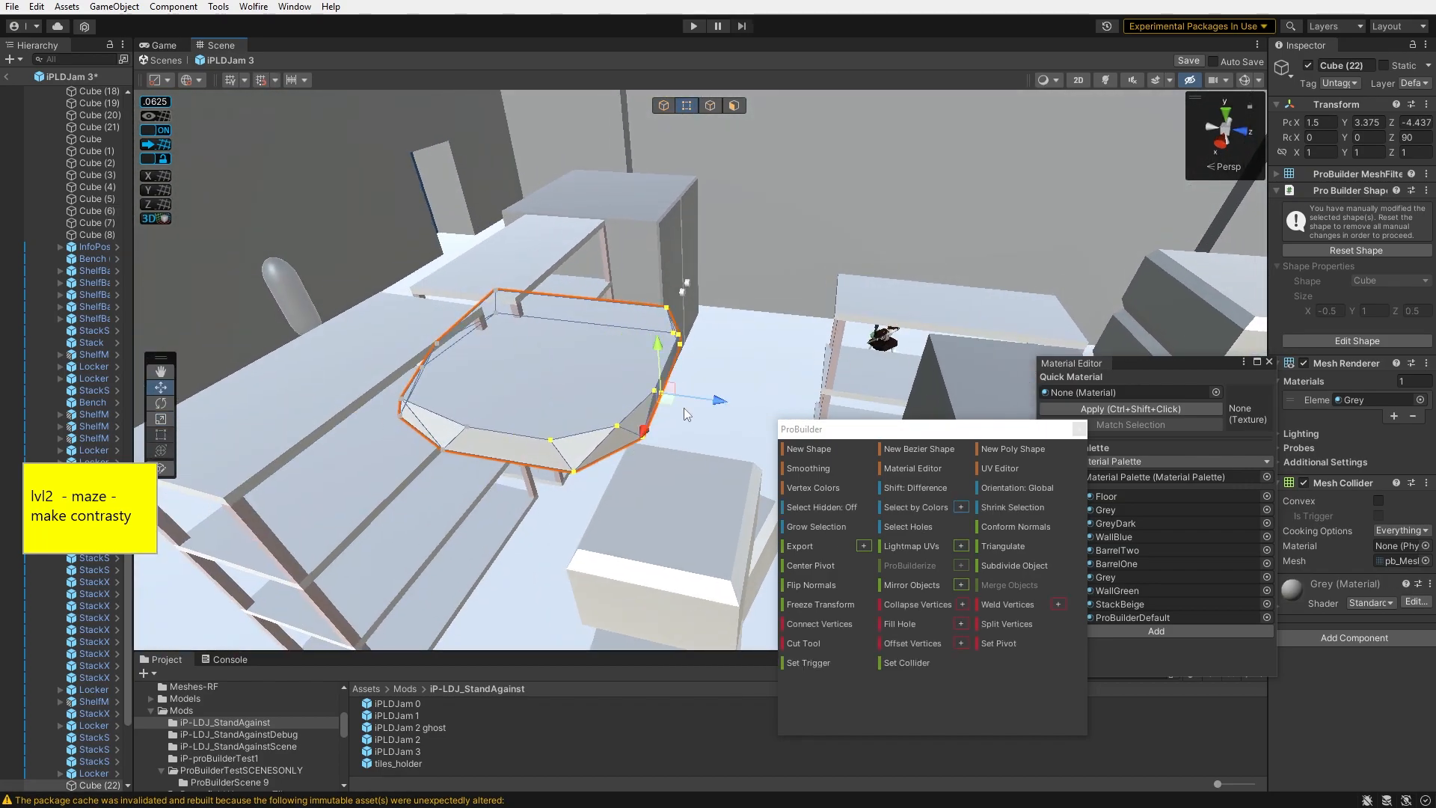
# - Tilt the panel about 10 degrees and move it above the shelf
pyautogui.click(664, 105)
pyautogui.moveTo(598, 336); pyautogui.dragTo(539, 359, button='right')
pyautogui.press('e')
pyautogui.moveTo(458, 393); pyautogui.dragTo(452, 407)
pyautogui.press('w')
pyautogui.moveTo(538, 367); pyautogui.dragTo(585, 344, button='right')
pyautogui.moveTo(464, 399); pyautogui.dragTo(447, 428)
pyautogui.moveTo(448, 419); pyautogui.dragTo(411, 299, button='right')
pyautogui.moveTo(404, 216); pyautogui.dragTo(408, 184)
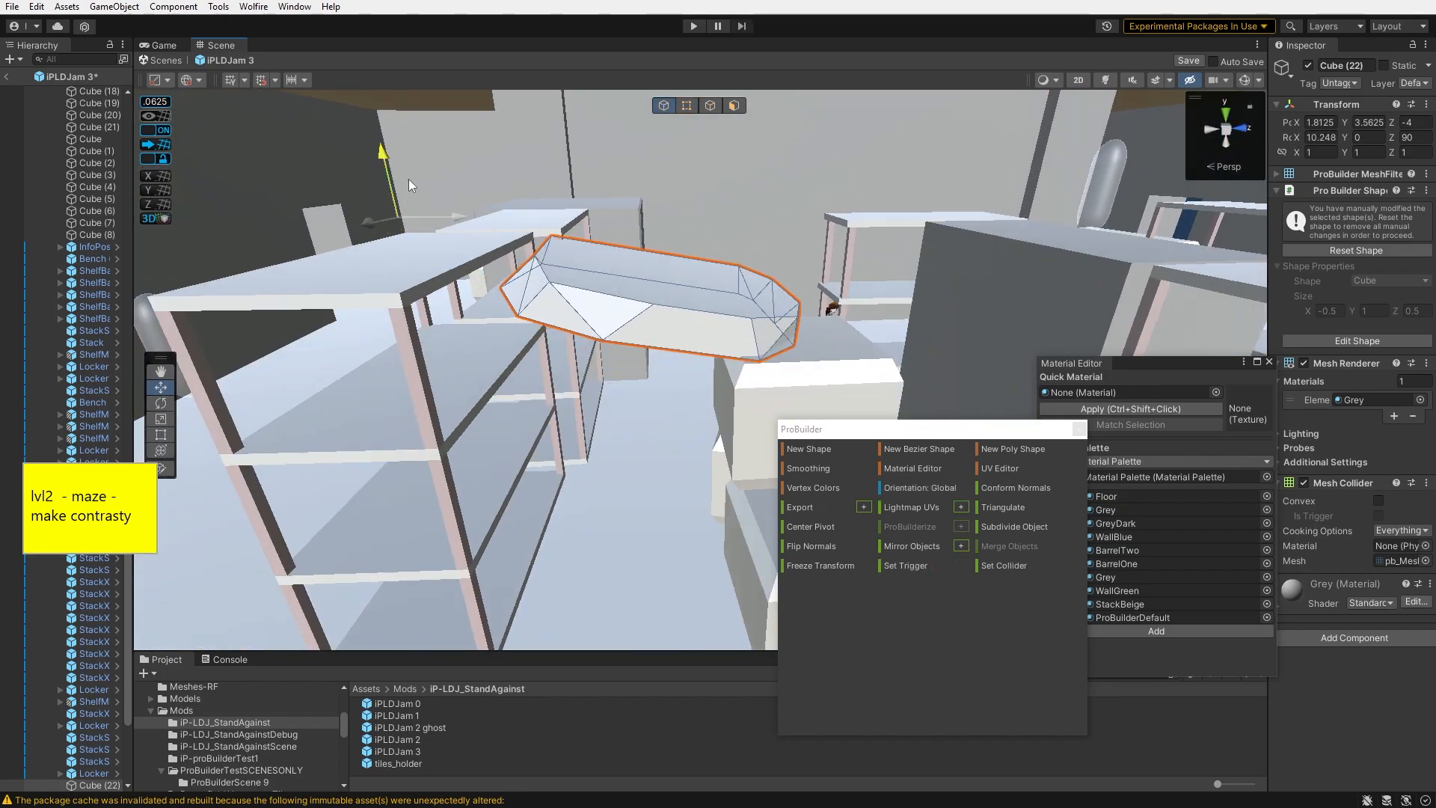
# - Turn off grid snapping and nudge the panel to about X 2, Y 3.39, Z -4.06
pyautogui.click(156, 130)
pyautogui.moveTo(419, 246); pyautogui.dragTo(479, 225, button='right')
pyautogui.moveTo(394, 112); pyautogui.dragTo(394, 103)
pyautogui.moveTo(891, 430); pyautogui.dragTo(1014, 475)
pyautogui.moveTo(995, 262); pyautogui.dragTo(1139, 110, button='right')
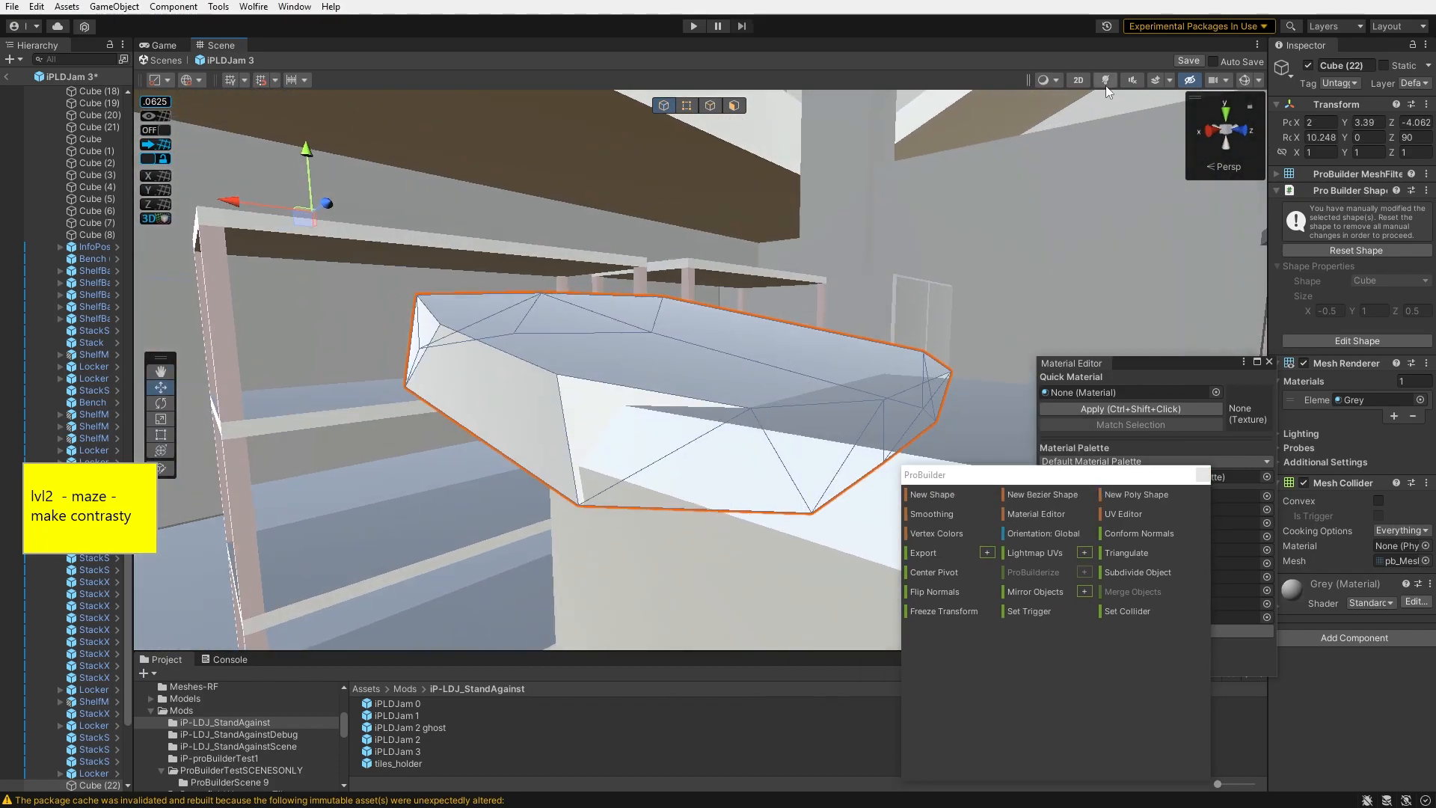
# - Move the panel up to about X 2.32, Y 3.65
pyautogui.moveTo(308, 147); pyautogui.dragTo(303, 95)
pyautogui.moveTo(359, 194); pyautogui.dragTo(419, 224, button='right')
pyautogui.moveTo(400, 127); pyautogui.dragTo(419, 125)
# - Select and drag edges and a face of the panel to reshape its corner
pyautogui.click(710, 105)
pyautogui.click(598, 315)
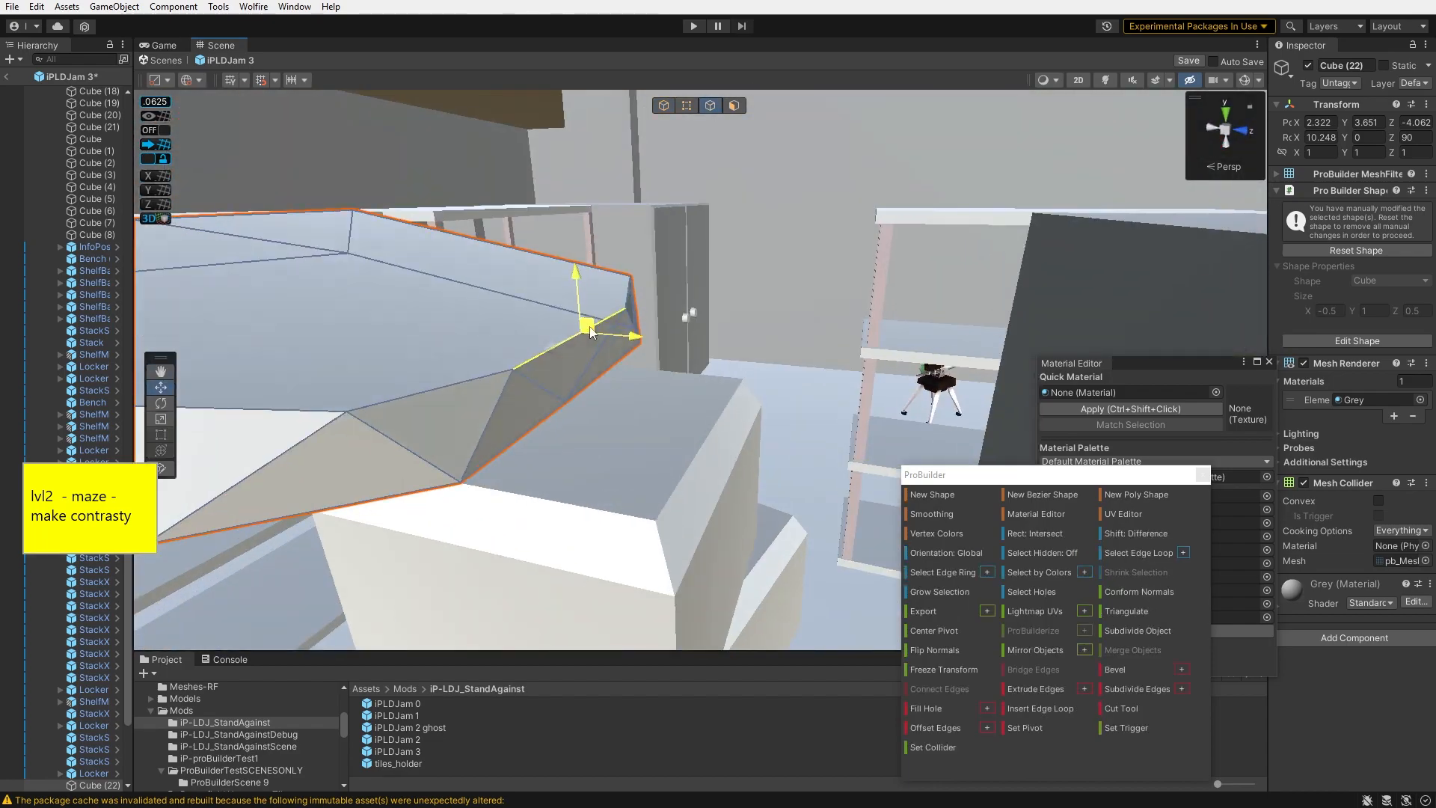
pyautogui.moveTo(686, 315); pyautogui.dragTo(599, 329, button='right')
pyautogui.moveTo(569, 340); pyautogui.dragTo(585, 348)
pyautogui.moveTo(598, 337)
pyautogui.mouseDown(button='right')
pyautogui.moveTo(688, 202)
pyautogui.moveTo(659, 299)
pyautogui.moveTo(571, 346)
pyautogui.moveTo(591, 330)
pyautogui.mouseUp(button='right')
pyautogui.click(684, 108)
pyautogui.click(767, 347)
pyautogui.moveTo(718, 329); pyautogui.dragTo(890, 404, button='right')
pyautogui.click(662, 346)
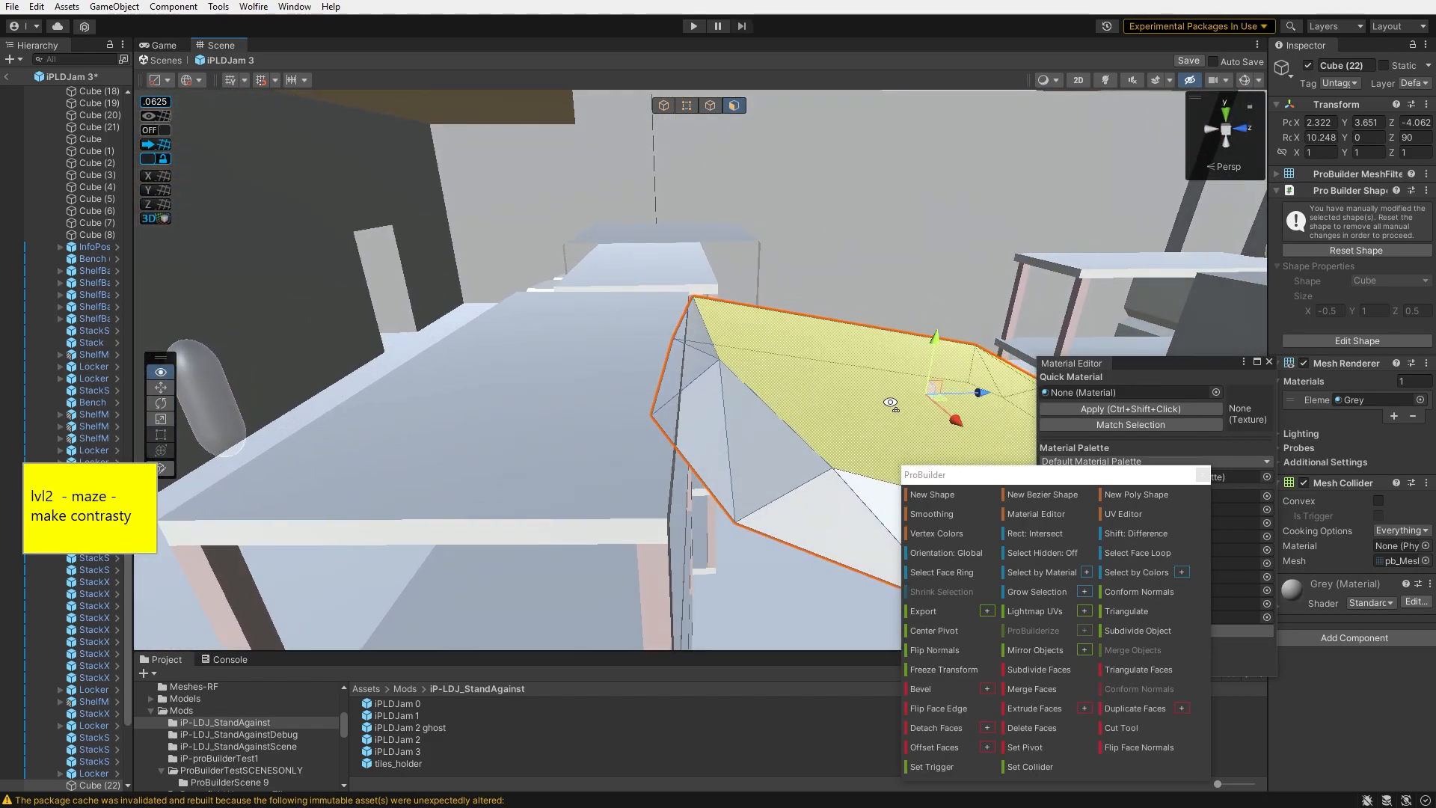
# - Select the shelf base and unpack its prefab completely
pyautogui.click(665, 107)
pyautogui.click(595, 404)
pyautogui.moveTo(596, 404); pyautogui.dragTo(551, 315, button='right')
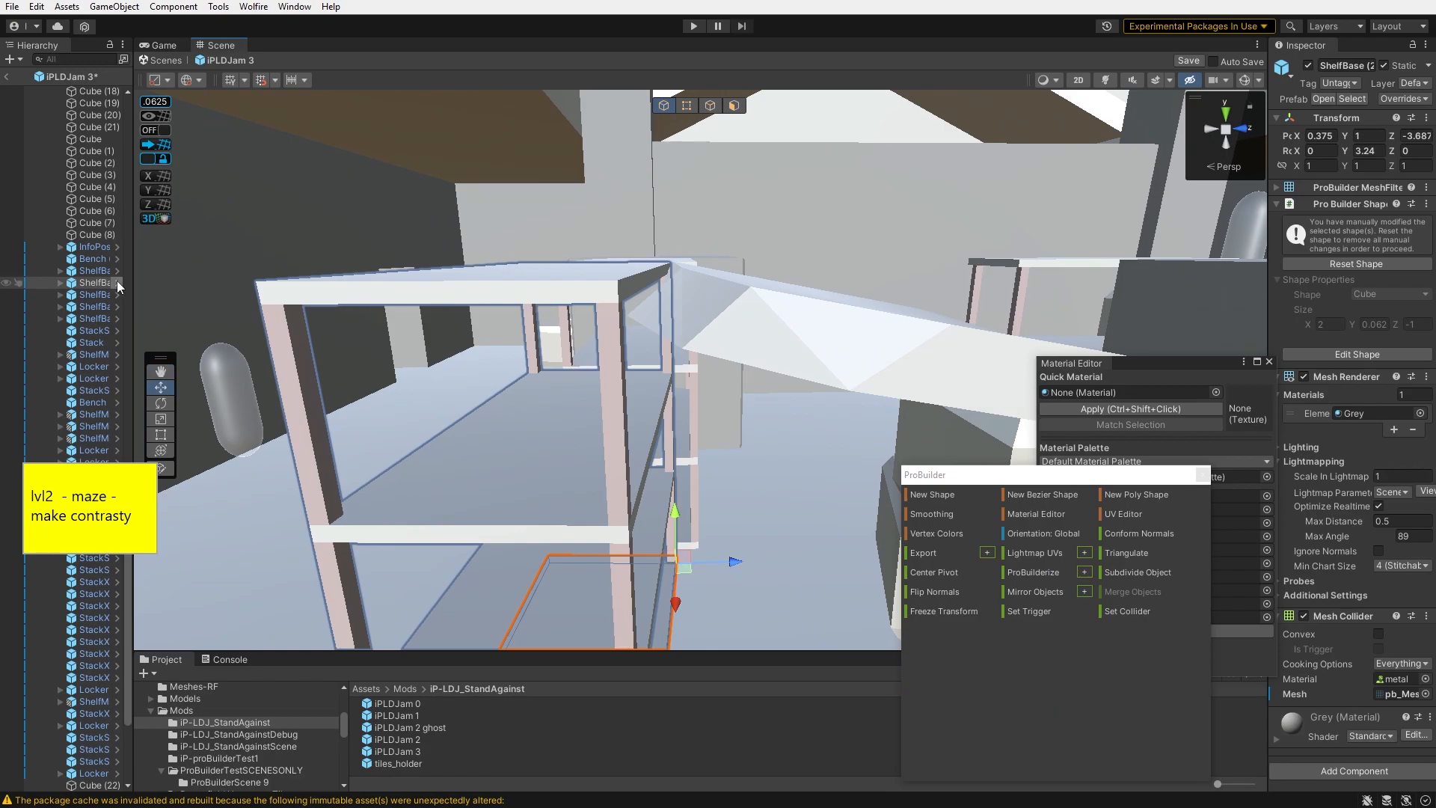
pyautogui.rightClick(95, 286)
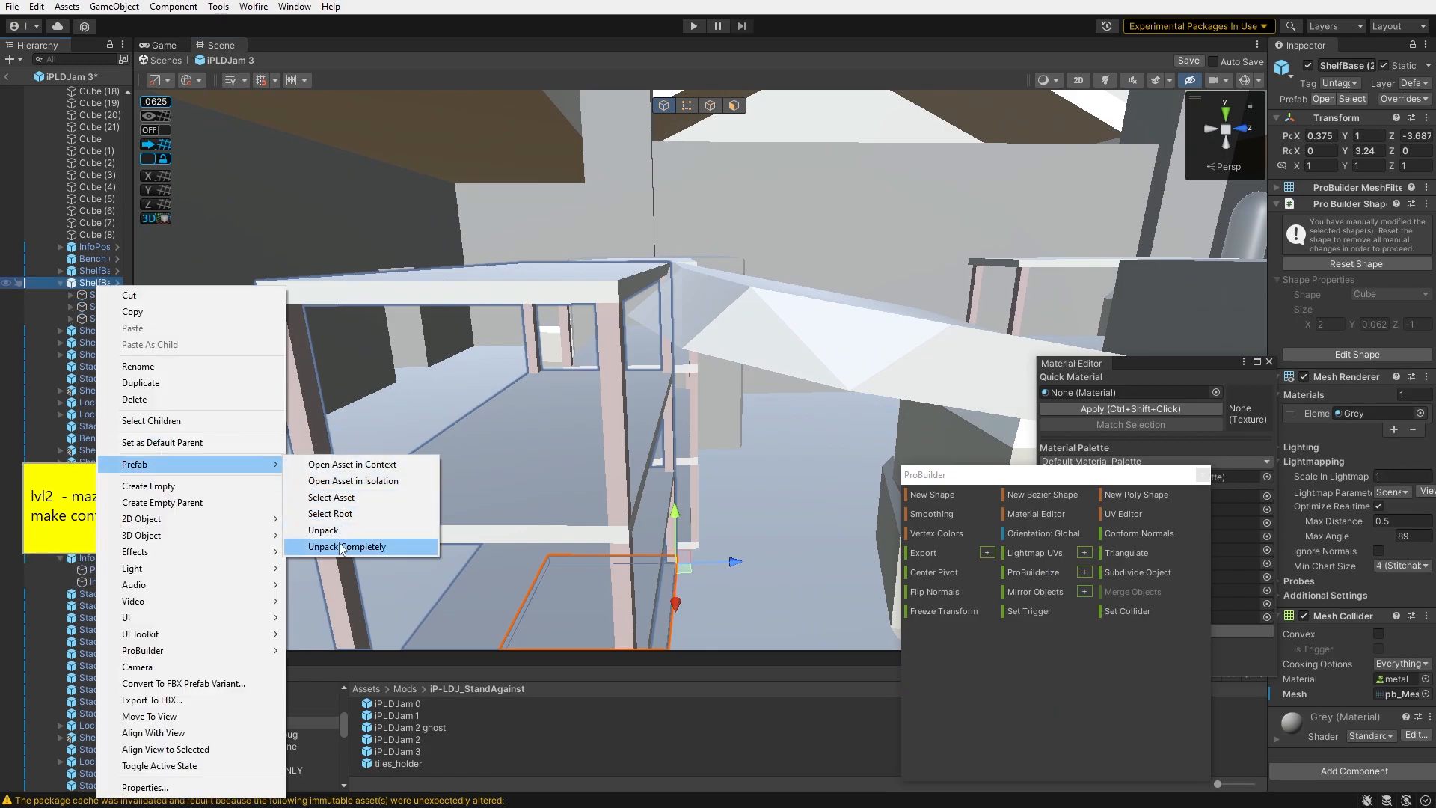
pyautogui.click(342, 547)
# - Select a shelf stick and insert an edge loop across it
pyautogui.click(603, 287)
pyautogui.moveTo(514, 298); pyautogui.dragTo(703, 247, button='right')
pyautogui.press('e')
pyautogui.moveTo(718, 235); pyautogui.dragTo(666, 224)
pyautogui.moveTo(665, 225); pyautogui.dragTo(674, 299, button='right')
pyautogui.click(711, 106)
pyautogui.moveTo(710, 224); pyautogui.dragTo(733, 269, button='right')
pyautogui.click(673, 347)
pyautogui.click(1040, 709)
# - Move the shelf stick's new edge loop to put a kink in the stick
pyautogui.click(785, 259)
pyautogui.moveTo(719, 323); pyautogui.dragTo(385, 350, button='right')
pyautogui.moveTo(446, 297); pyautogui.dragTo(926, 596, button='right')
pyautogui.press('e')
pyautogui.press('w')
pyautogui.click(645, 284)
pyautogui.click(627, 327)
pyautogui.moveTo(689, 419); pyautogui.dragTo(635, 311, button='right')
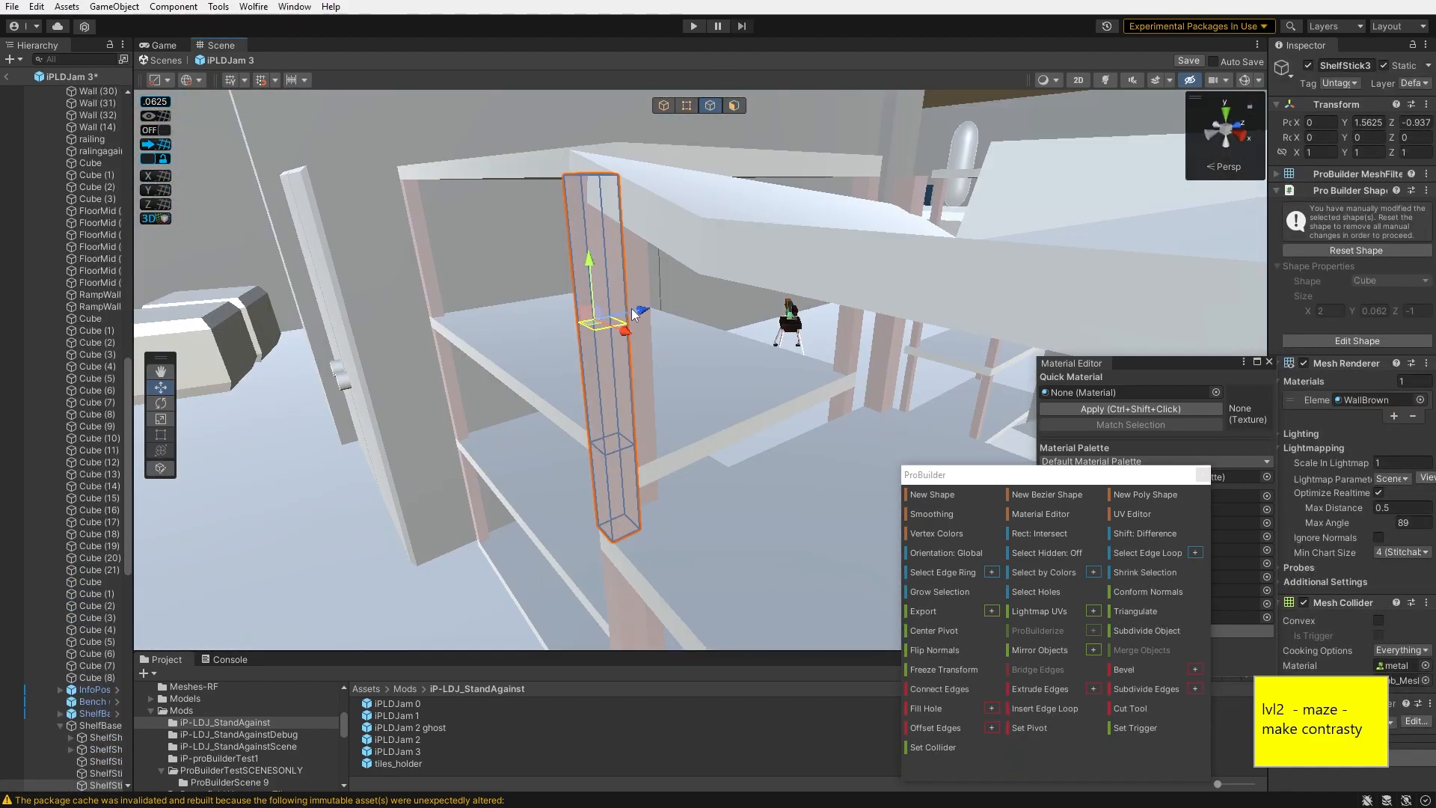
# - Reposition the bent shelf stick to about X 1.94, Z -0.83
pyautogui.moveTo(634, 311); pyautogui.dragTo(622, 317)
pyautogui.moveTo(623, 317); pyautogui.dragTo(623, 317, button='right')
pyautogui.press('h')
pyautogui.click(591, 292)
pyautogui.press('e')
pyautogui.press('w')
pyautogui.moveTo(554, 253); pyautogui.dragTo(365, 315, button='right')
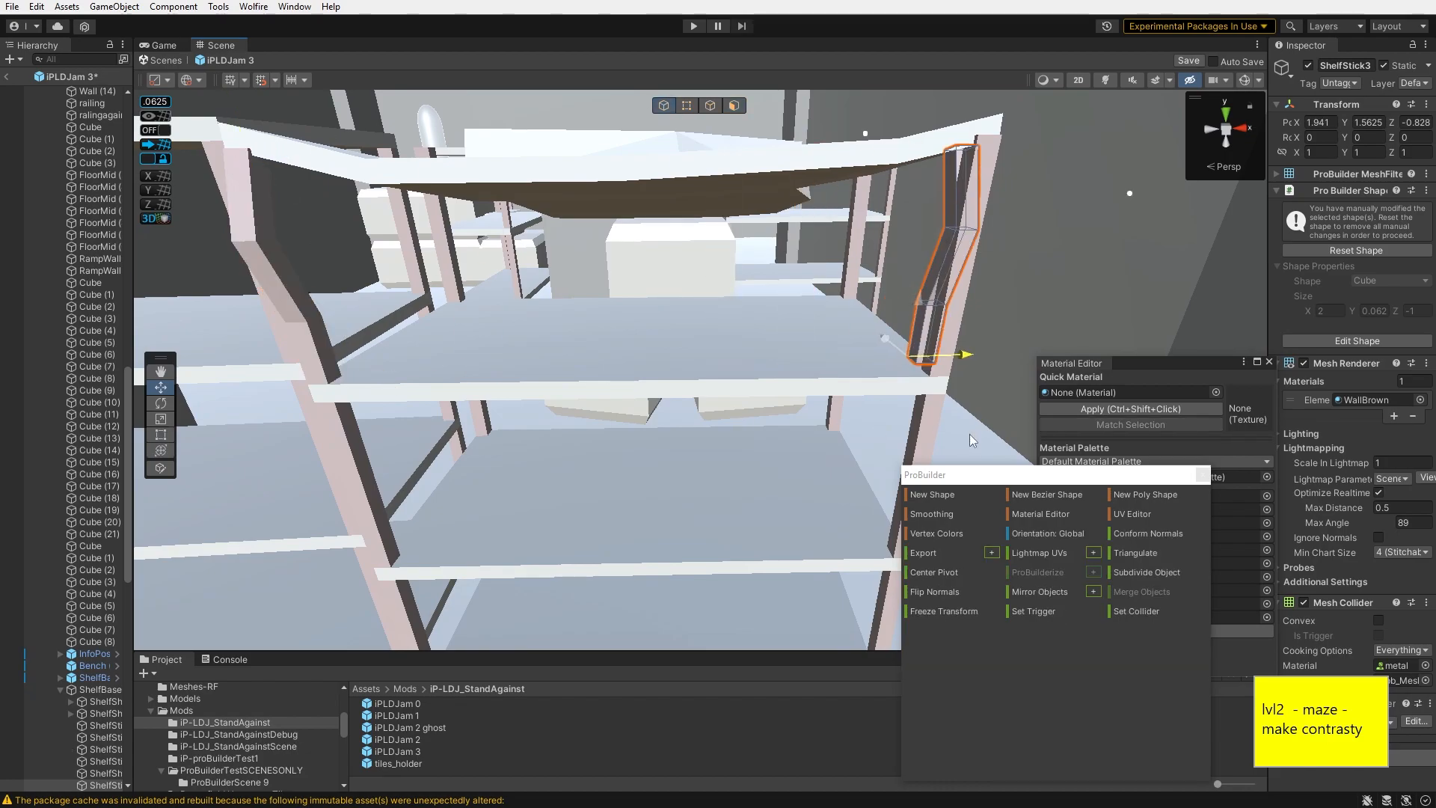
# - Further adjust the bent shelf stick's vertices
pyautogui.moveTo(970, 440); pyautogui.dragTo(997, 441)
pyautogui.moveTo(997, 442); pyautogui.dragTo(801, 223, button='right')
pyautogui.click(762, 289)
pyautogui.press('h')
pyautogui.click(778, 240)
pyautogui.moveTo(761, 288); pyautogui.dragTo(841, 315, button='right')
pyautogui.press('g')
pyautogui.moveTo(897, 446); pyautogui.dragTo(676, 323, button='right')
pyautogui.press('g')
# - Select the small stack and move it to about X -3.04, Z -3.05
pyautogui.click(714, 107)
pyautogui.moveTo(674, 224); pyautogui.dragTo(1294, 575, button='right')
pyautogui.press('g')
pyautogui.press('g')
pyautogui.moveTo(883, 538); pyautogui.dragTo(677, 444, button='right')
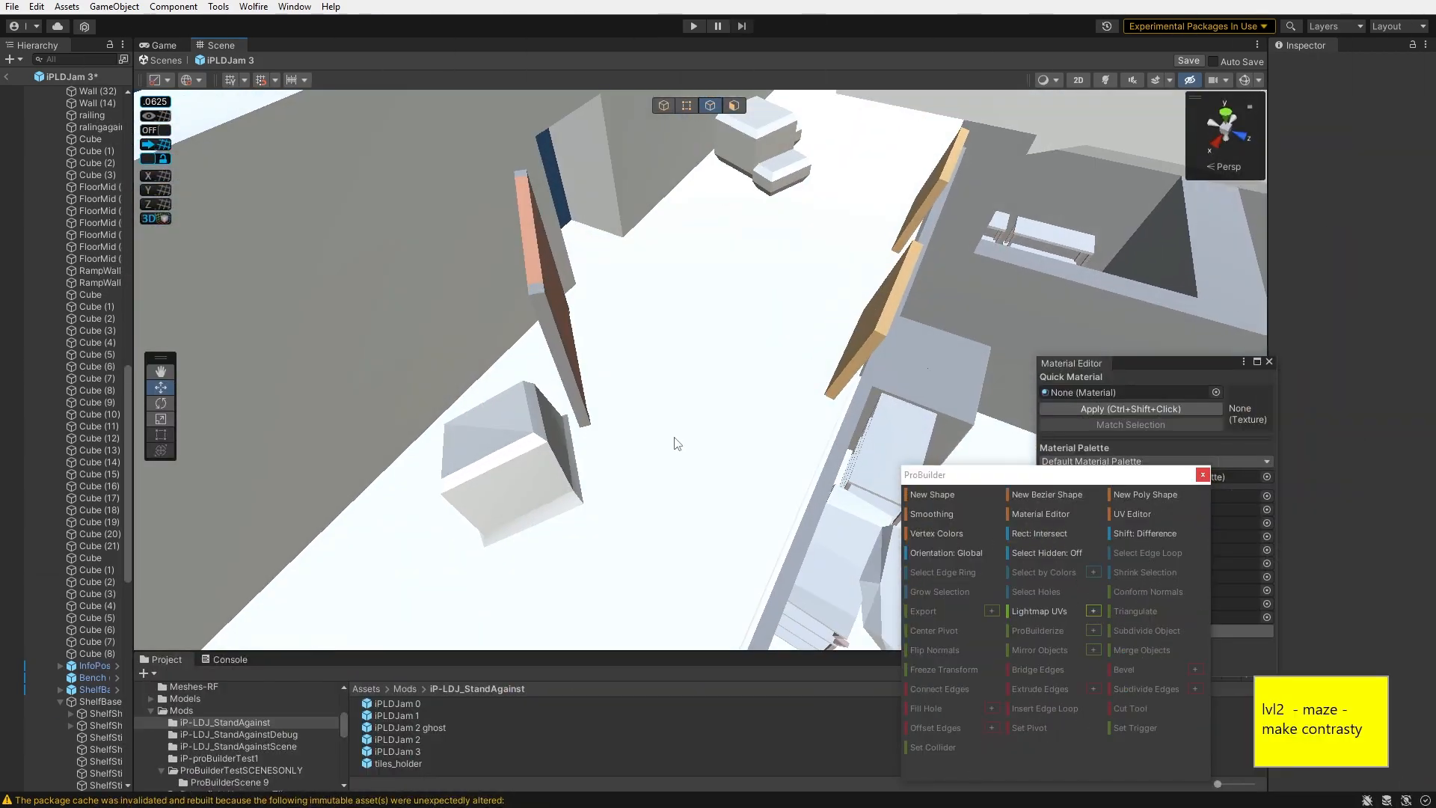
pyautogui.press('g')
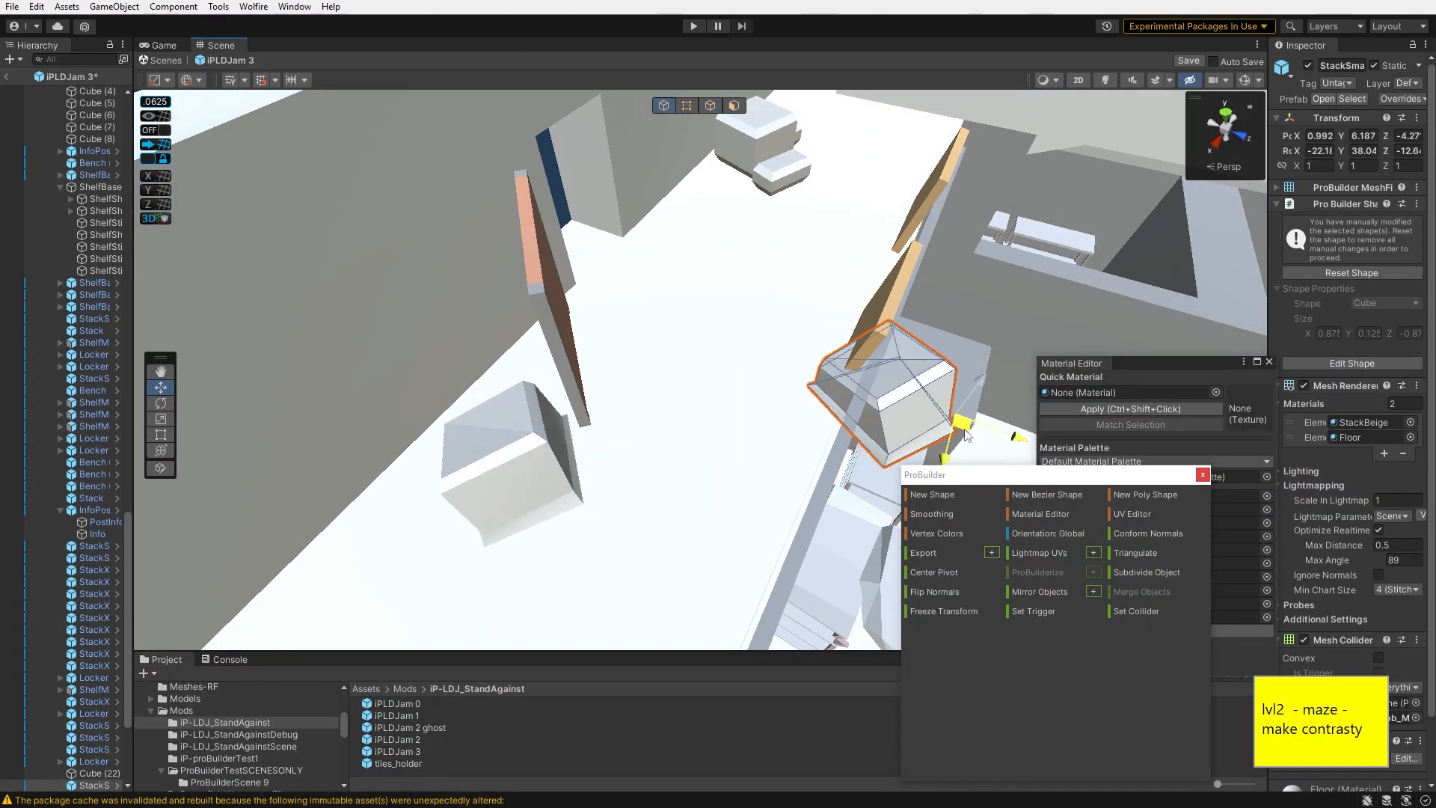
pyautogui.moveTo(1073, 261); pyautogui.dragTo(163, 142, button='right')
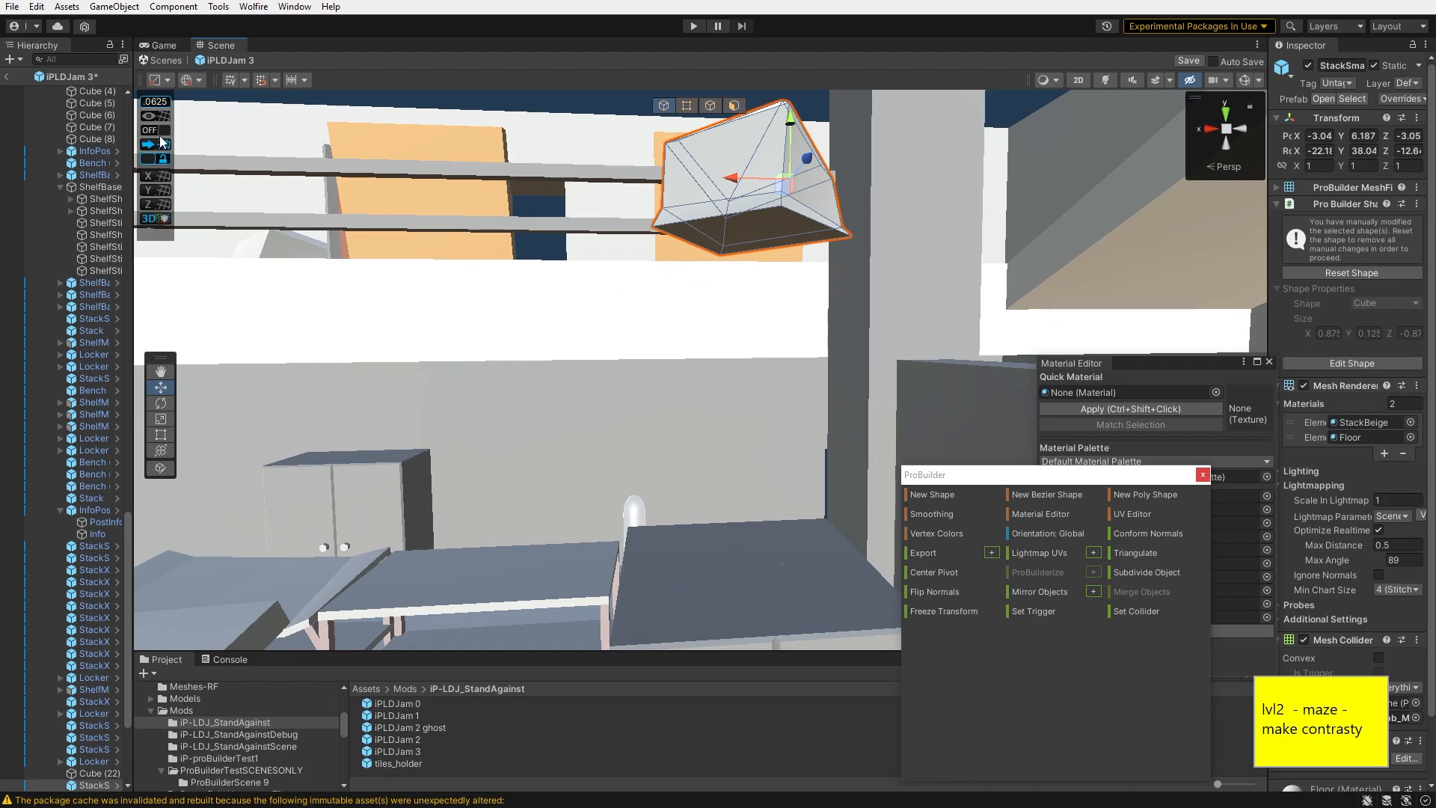
# - Lower the small stack to Y 3.5 and rotate it to about -37 degrees about Y
pyautogui.moveTo(794, 528); pyautogui.dragTo(794, 541)
pyautogui.moveTo(794, 542); pyautogui.dragTo(951, 524, button='right')
pyautogui.press('e')
pyautogui.moveTo(741, 383); pyautogui.dragTo(856, 413)
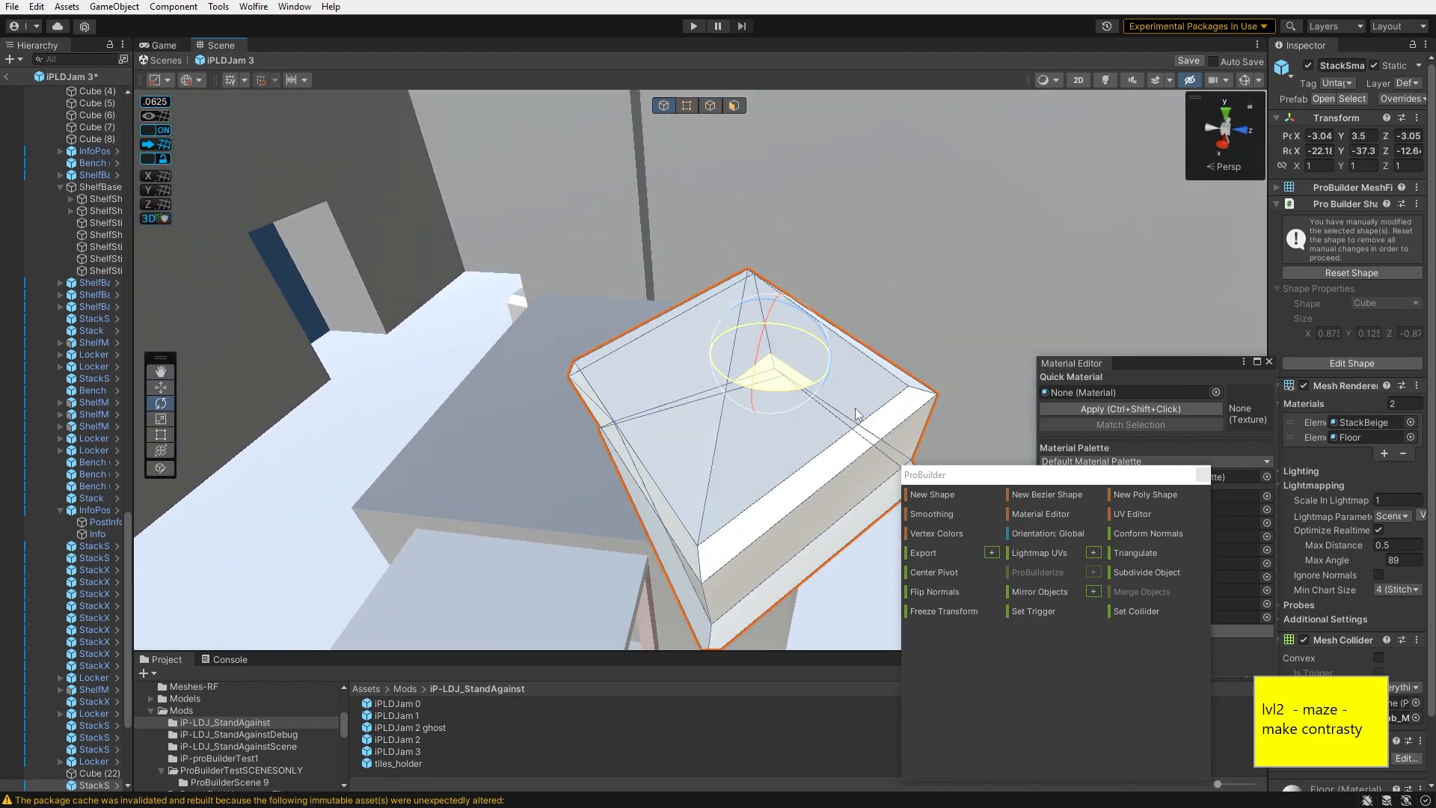
# - Move the small stack to about X -3.87
pyautogui.press('w')
pyautogui.moveTo(781, 358); pyautogui.dragTo(657, 290)
pyautogui.moveTo(657, 290); pyautogui.dragTo(505, 280, button='right')
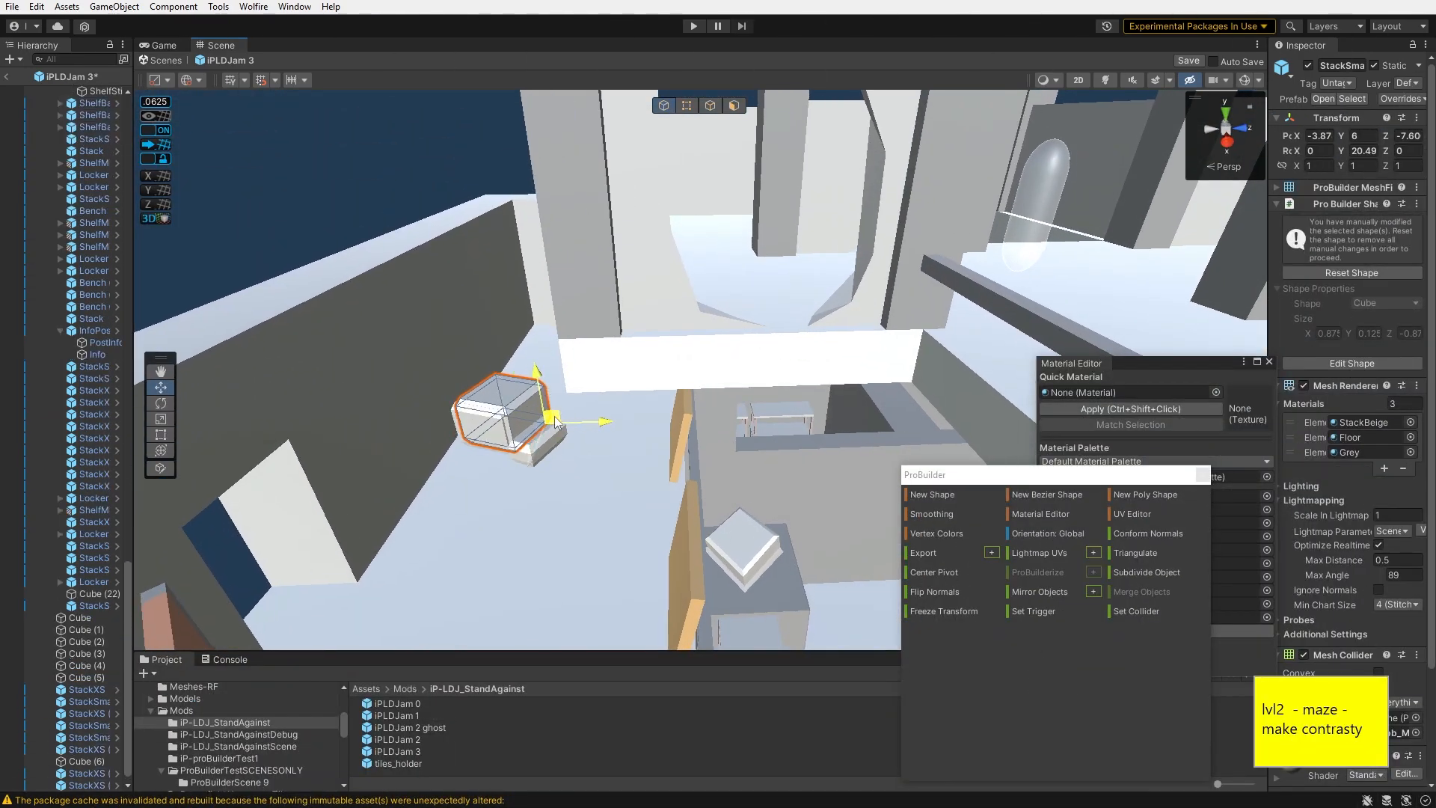
pyautogui.moveTo(816, 374); pyautogui.dragTo(860, 318, button='right')
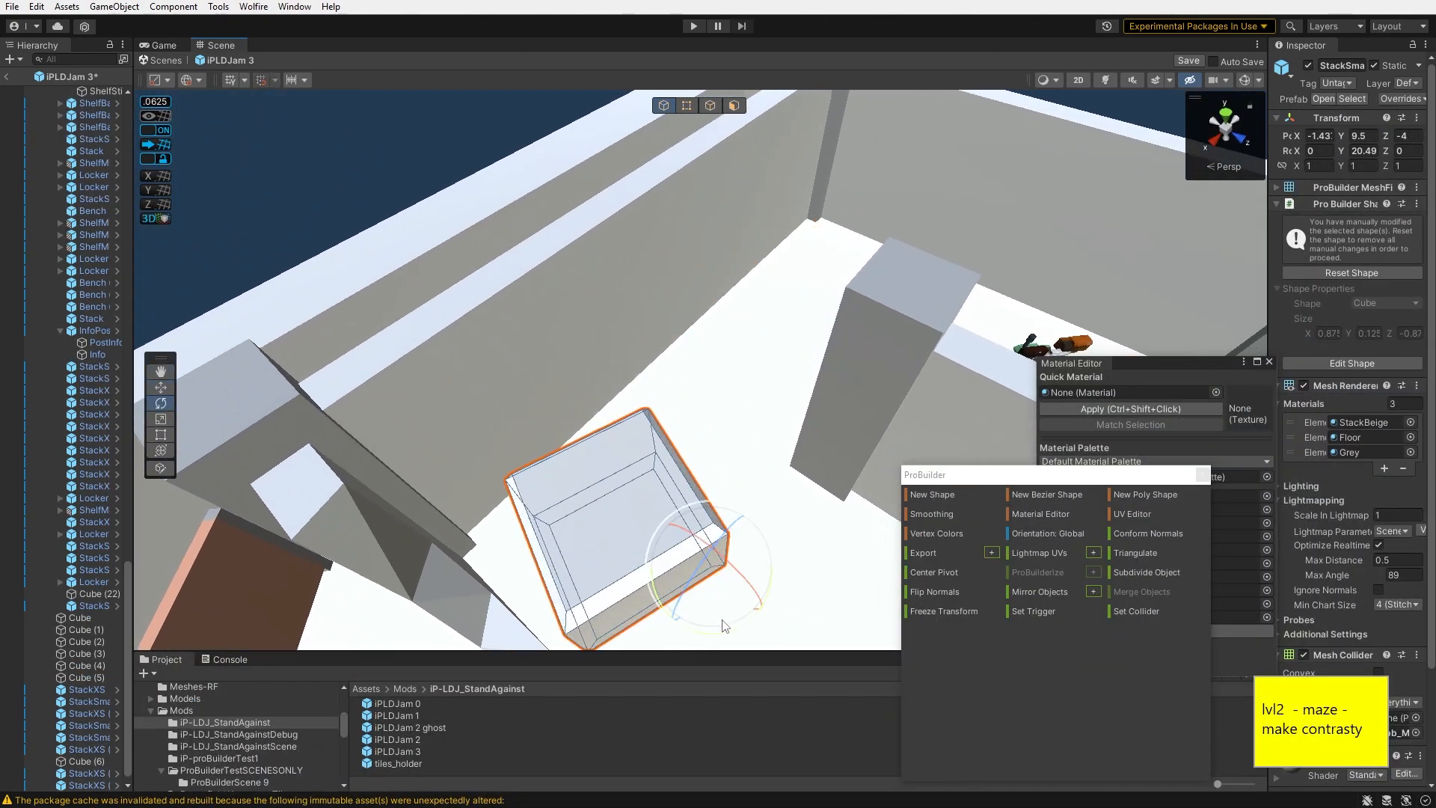
# - Reposition another small stack within the upper maze area
pyautogui.moveTo(784, 615); pyautogui.dragTo(780, 621)
pyautogui.moveTo(780, 622); pyautogui.dragTo(807, 536, button='right')
pyautogui.press('w')
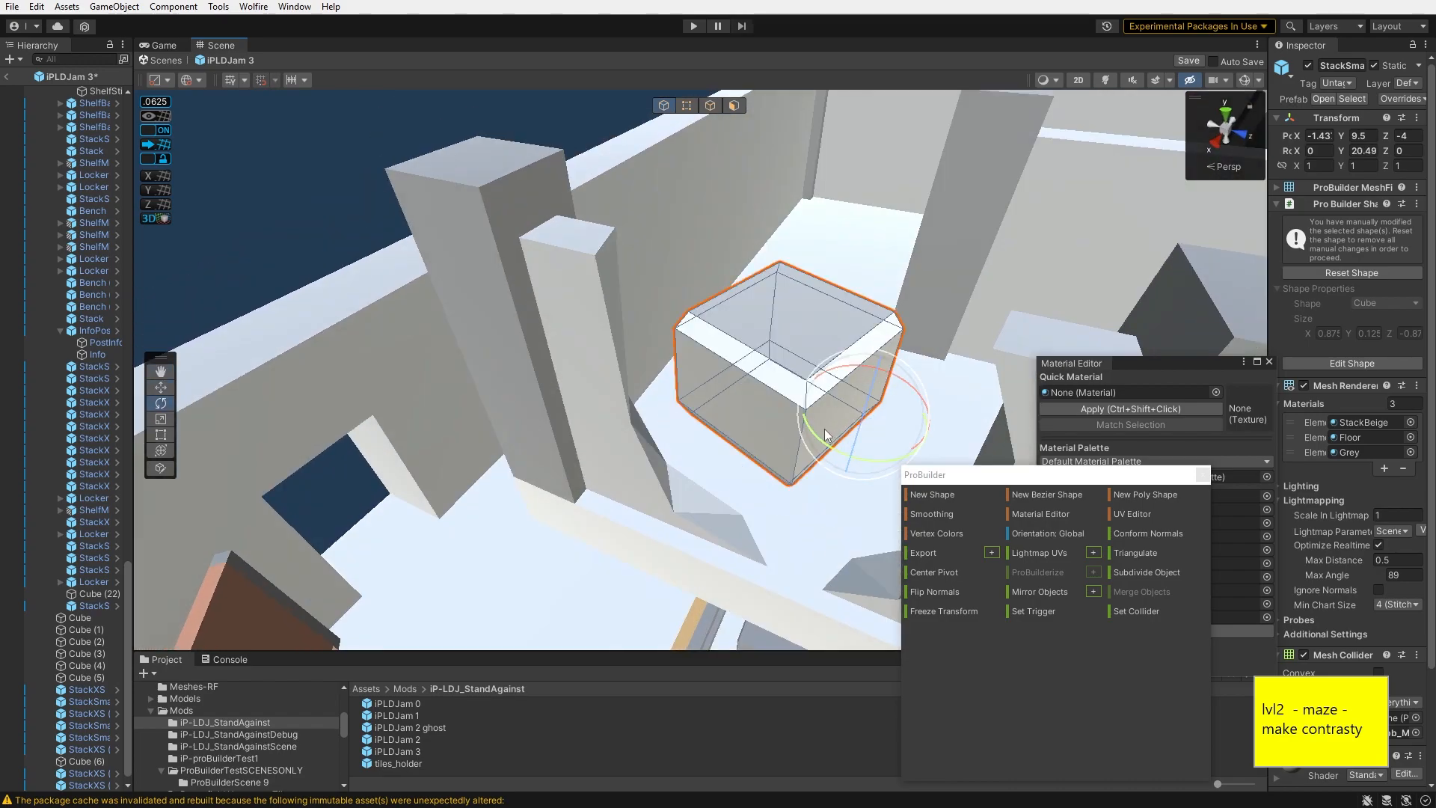
pyautogui.moveTo(824, 428); pyautogui.dragTo(792, 454, button='right')
pyautogui.moveTo(825, 440); pyautogui.dragTo(778, 459)
pyautogui.moveTo(775, 466); pyautogui.dragTo(622, 522, button='right')
pyautogui.moveTo(754, 484); pyautogui.dragTo(794, 504)
pyautogui.moveTo(794, 504); pyautogui.dragTo(658, 266, button='right')
pyautogui.moveTo(639, 490); pyautogui.dragTo(626, 533)
pyautogui.moveTo(625, 532); pyautogui.dragTo(837, 496, button='right')
pyautogui.moveTo(700, 427); pyautogui.dragTo(707, 428)
pyautogui.moveTo(706, 428); pyautogui.dragTo(407, 440, button='right')
pyautogui.press('w')
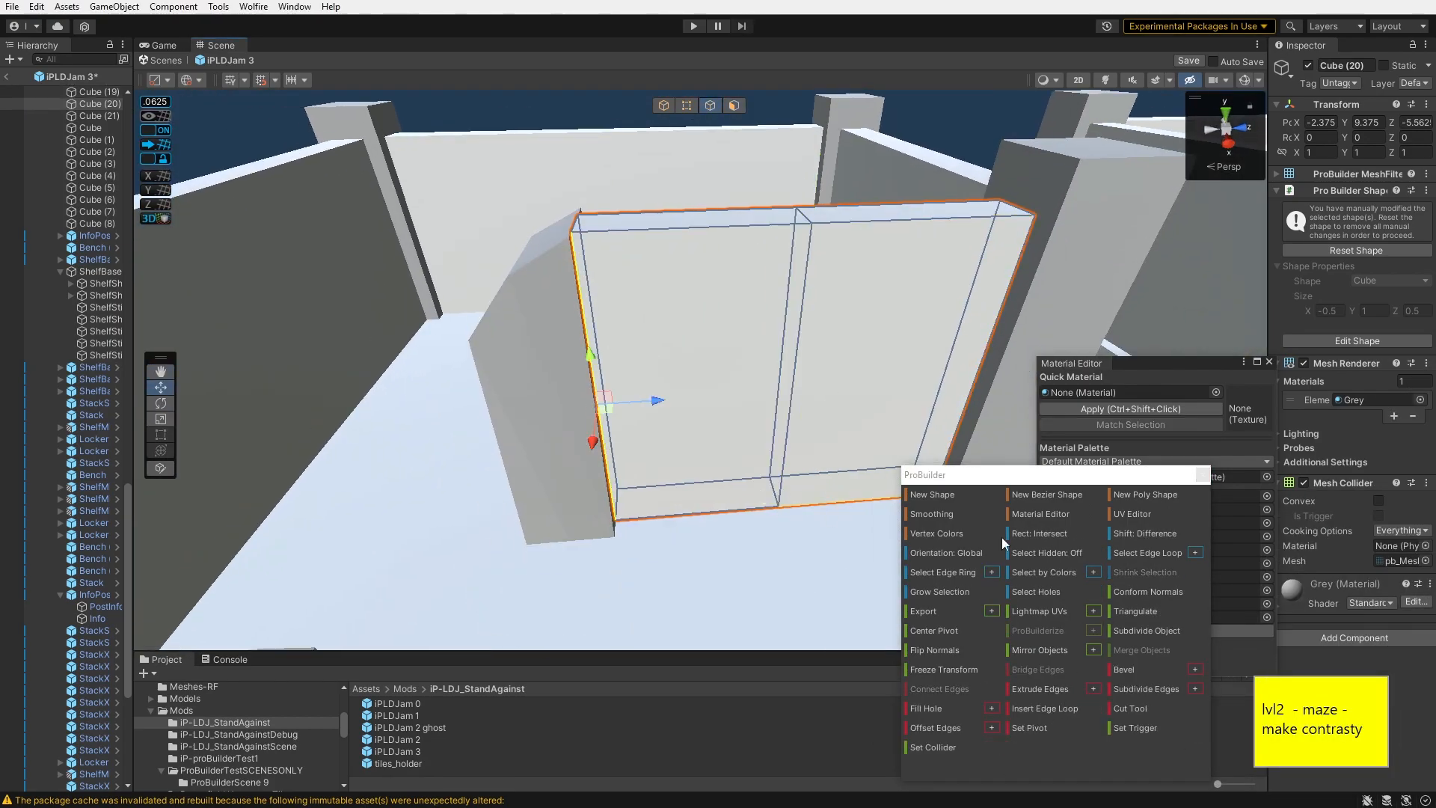
# - Place a copy of the wall panel at about X -5.88, Z -3.69, rotated 180 degrees
pyautogui.click(659, 289)
pyautogui.moveTo(658, 289); pyautogui.dragTo(863, 415, button='right')
pyautogui.click(861, 410)
pyautogui.moveTo(726, 405); pyautogui.dragTo(303, 424, button='right')
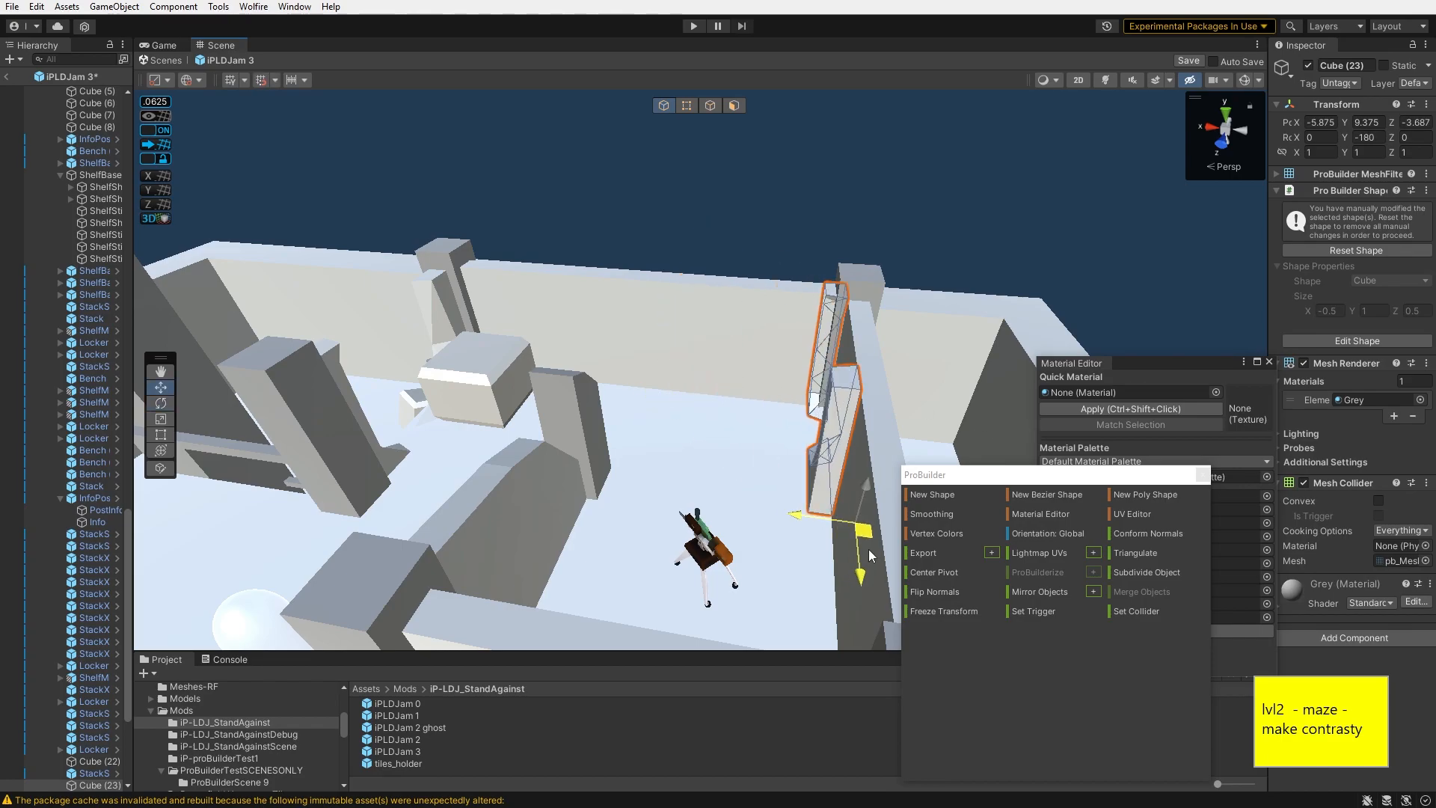
# - Copy the tilted panel and delete a selected leftover object
pyautogui.moveTo(322, 368); pyautogui.dragTo(25, 382, button='right')
pyautogui.moveTo(406, 545); pyautogui.dragTo(401, 547)
pyautogui.moveTo(401, 546); pyautogui.dragTo(322, 552, button='right')
pyautogui.moveTo(716, 460); pyautogui.dragTo(13, 459, button='right')
pyautogui.keyDown('shift'); pyautogui.click(693, 379); pyautogui.keyUp('shift')
pyautogui.moveTo(693, 378); pyautogui.dragTo(578, 450, button='right')
pyautogui.keyDown('shift'); pyautogui.click(819, 526); pyautogui.keyUp('shift')
pyautogui.moveTo(741, 415); pyautogui.dragTo(774, 407)
pyautogui.moveTo(685, 378); pyautogui.dragTo(1382, 348, button='right')
pyautogui.click(572, 343)
pyautogui.press('Delete')
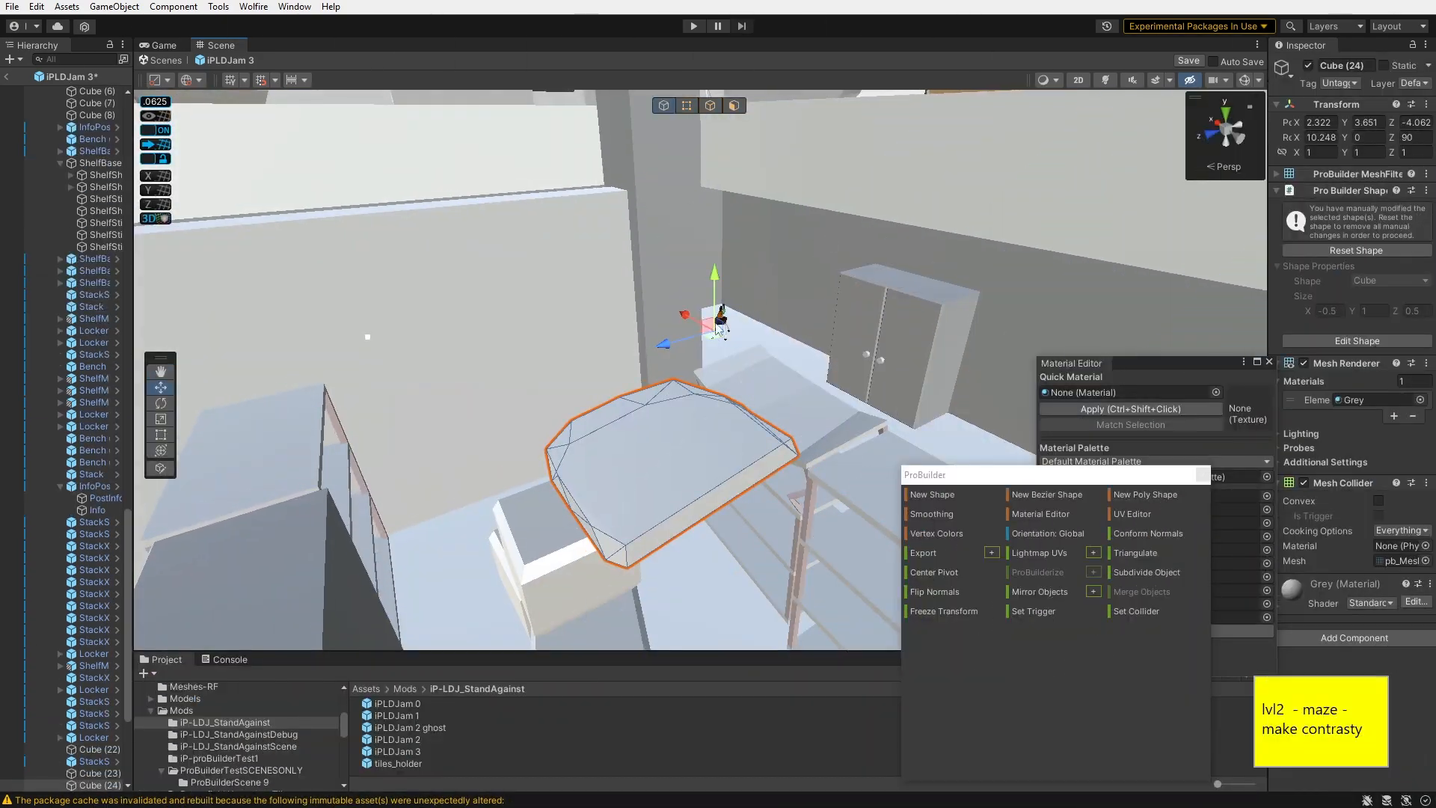
# - Move the panel copy to about X -4.94, Y 10.38, Z -5.5 and set its X rotation to 0
pyautogui.moveTo(676, 408); pyautogui.dragTo(699, 282)
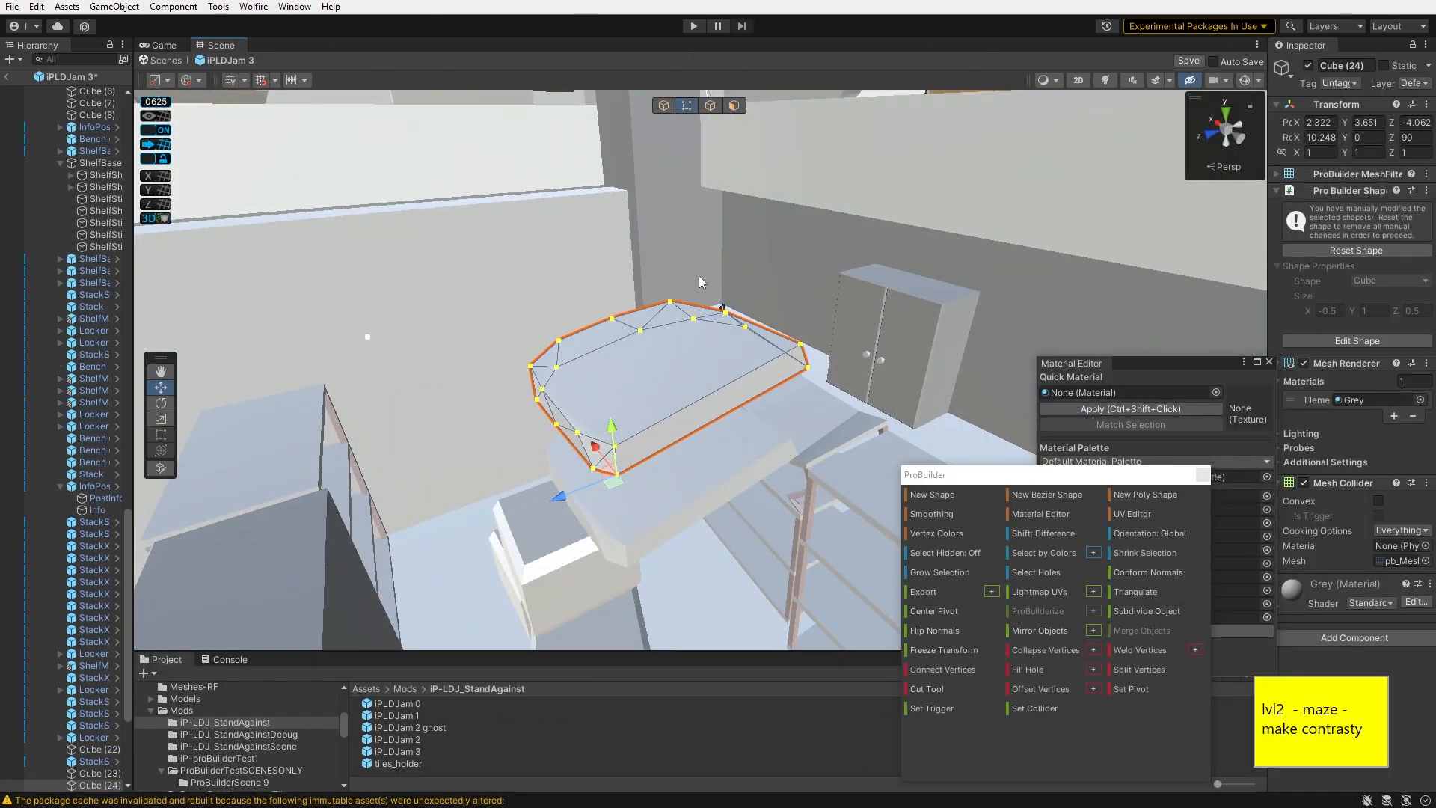
pyautogui.moveTo(716, 296); pyautogui.dragTo(1139, 284, button='right')
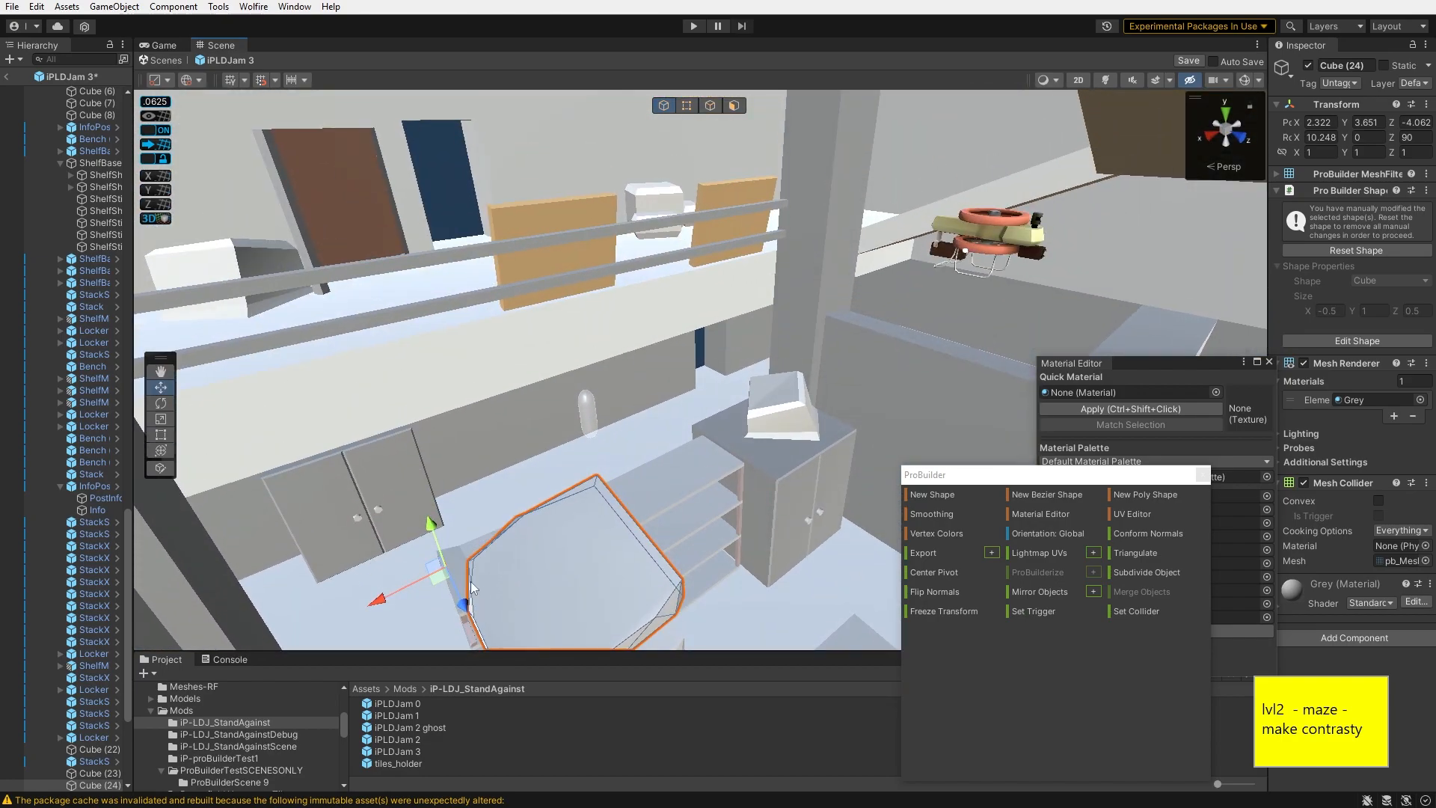
pyautogui.moveTo(761, 187); pyautogui.dragTo(757, 166)
pyautogui.moveTo(757, 180); pyautogui.dragTo(770, 284, button='right')
pyautogui.moveTo(591, 486); pyautogui.dragTo(432, 245)
pyautogui.moveTo(432, 245); pyautogui.dragTo(509, 172, button='right')
pyautogui.click(687, 106)
pyautogui.moveTo(696, 239); pyautogui.dragTo(693, 216, button='right')
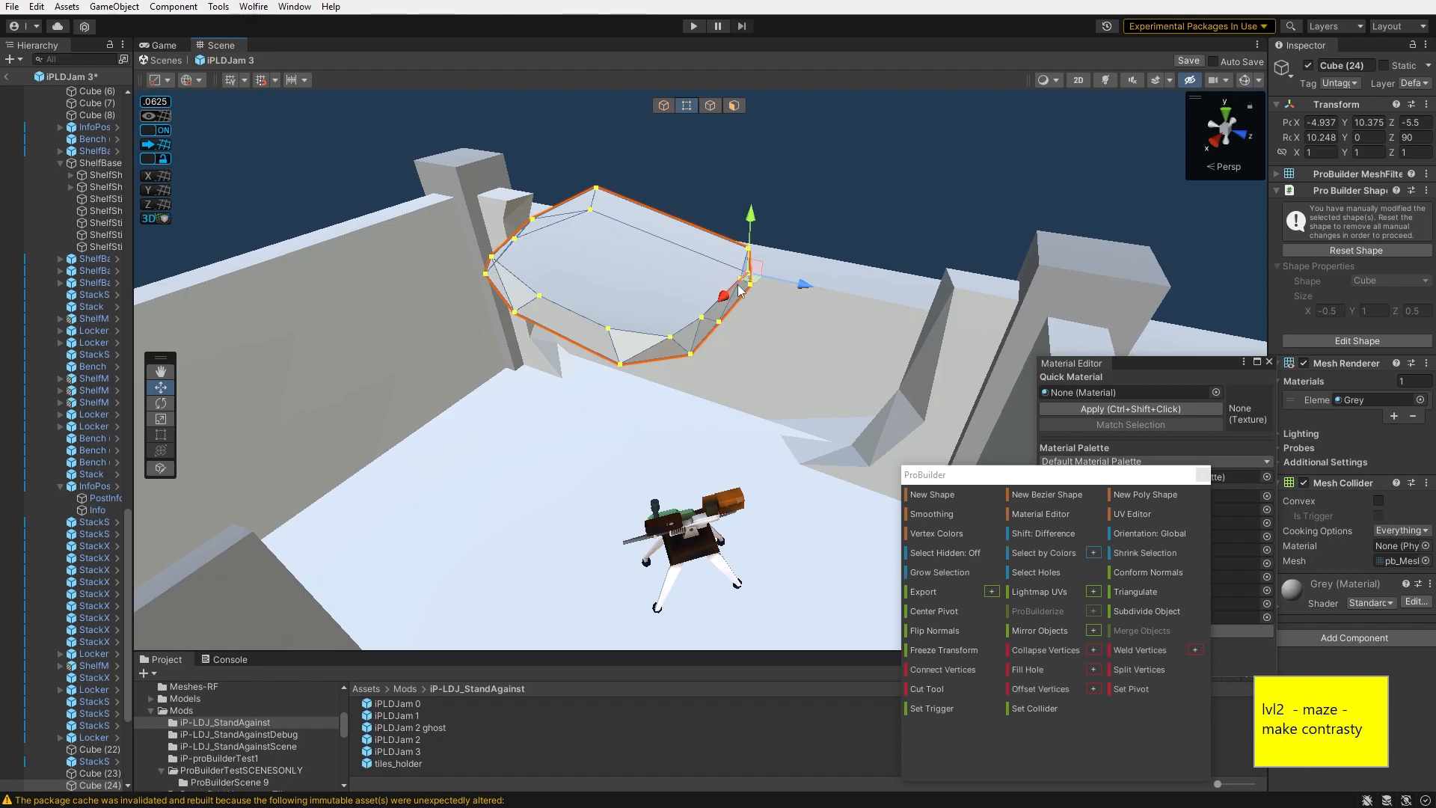
pyautogui.moveTo(618, 373); pyautogui.dragTo(658, 88, button='right')
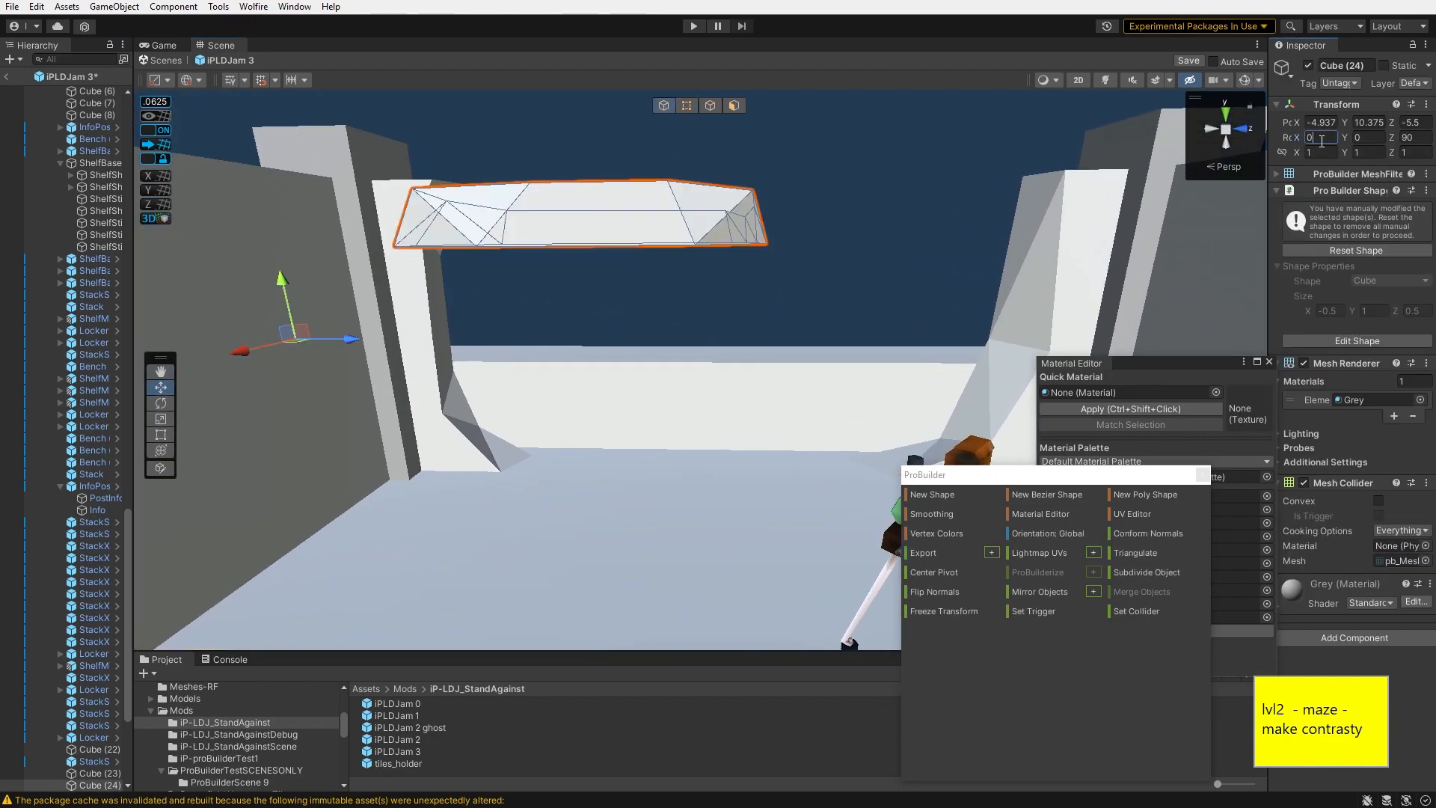
pyautogui.moveTo(719, 187); pyautogui.dragTo(120, 333, button='right')
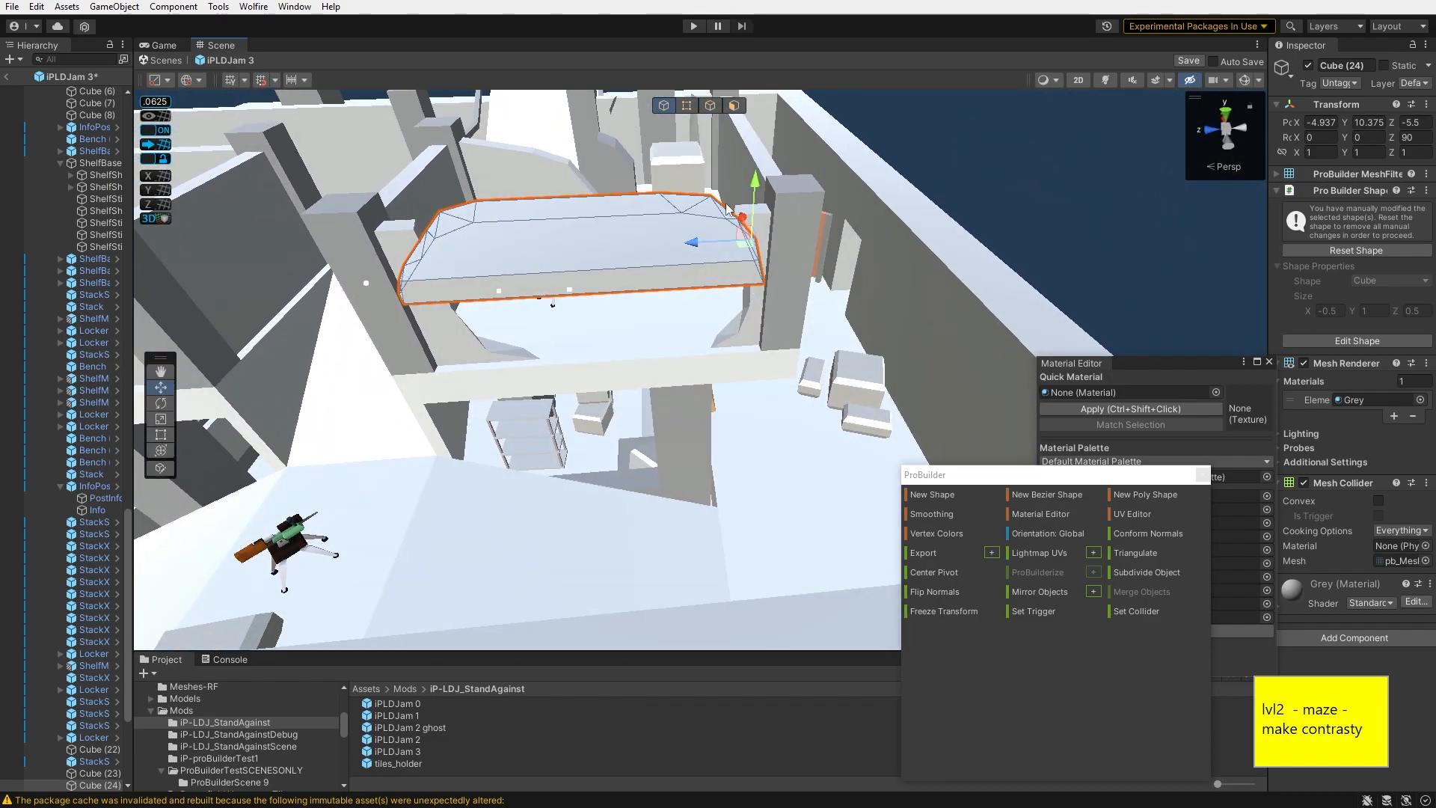
# - Lower the panel copy to about Y 5.5 and tilt it about 14 degrees
pyautogui.moveTo(755, 181); pyautogui.dragTo(758, 397)
pyautogui.moveTo(617, 306); pyautogui.dragTo(680, 375)
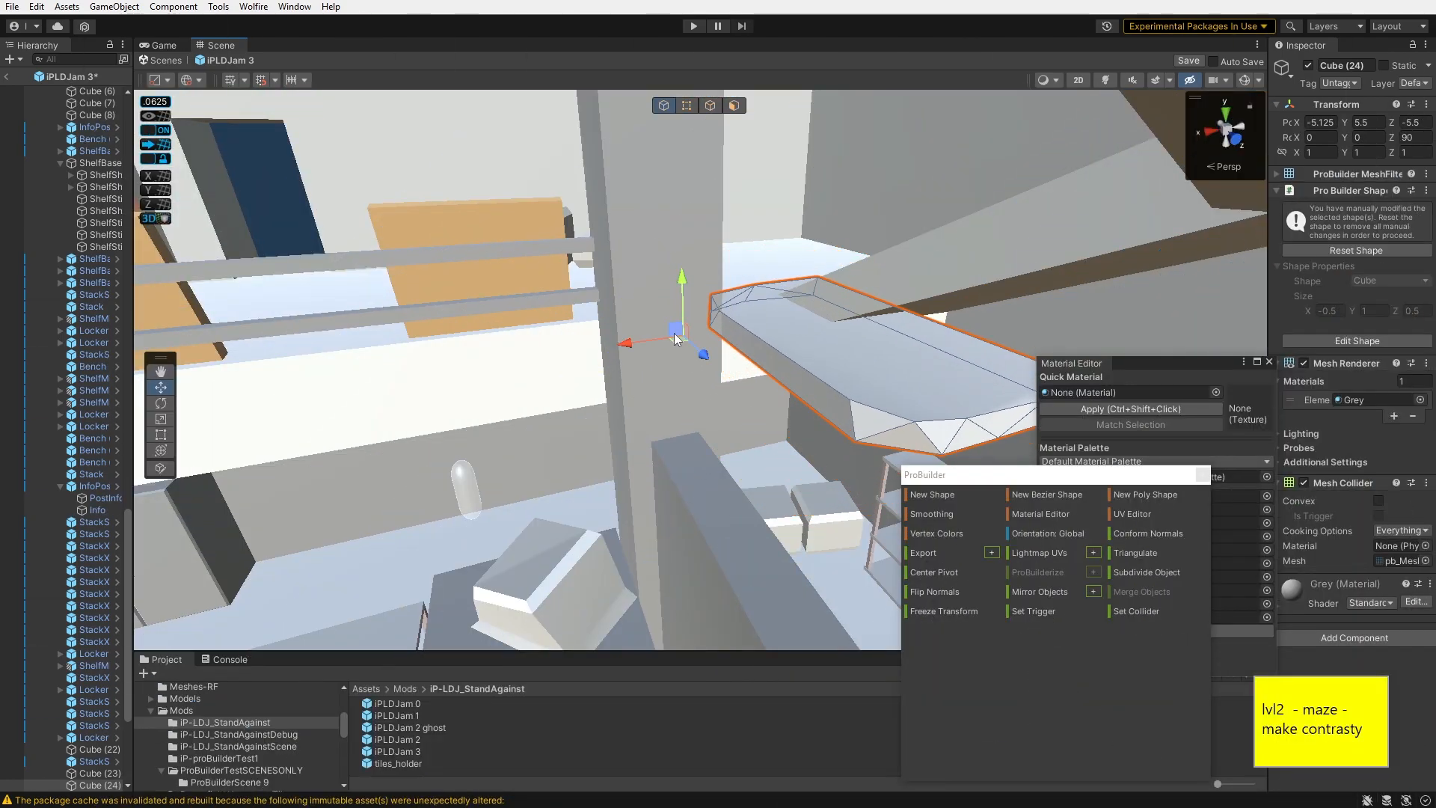
pyautogui.press('e')
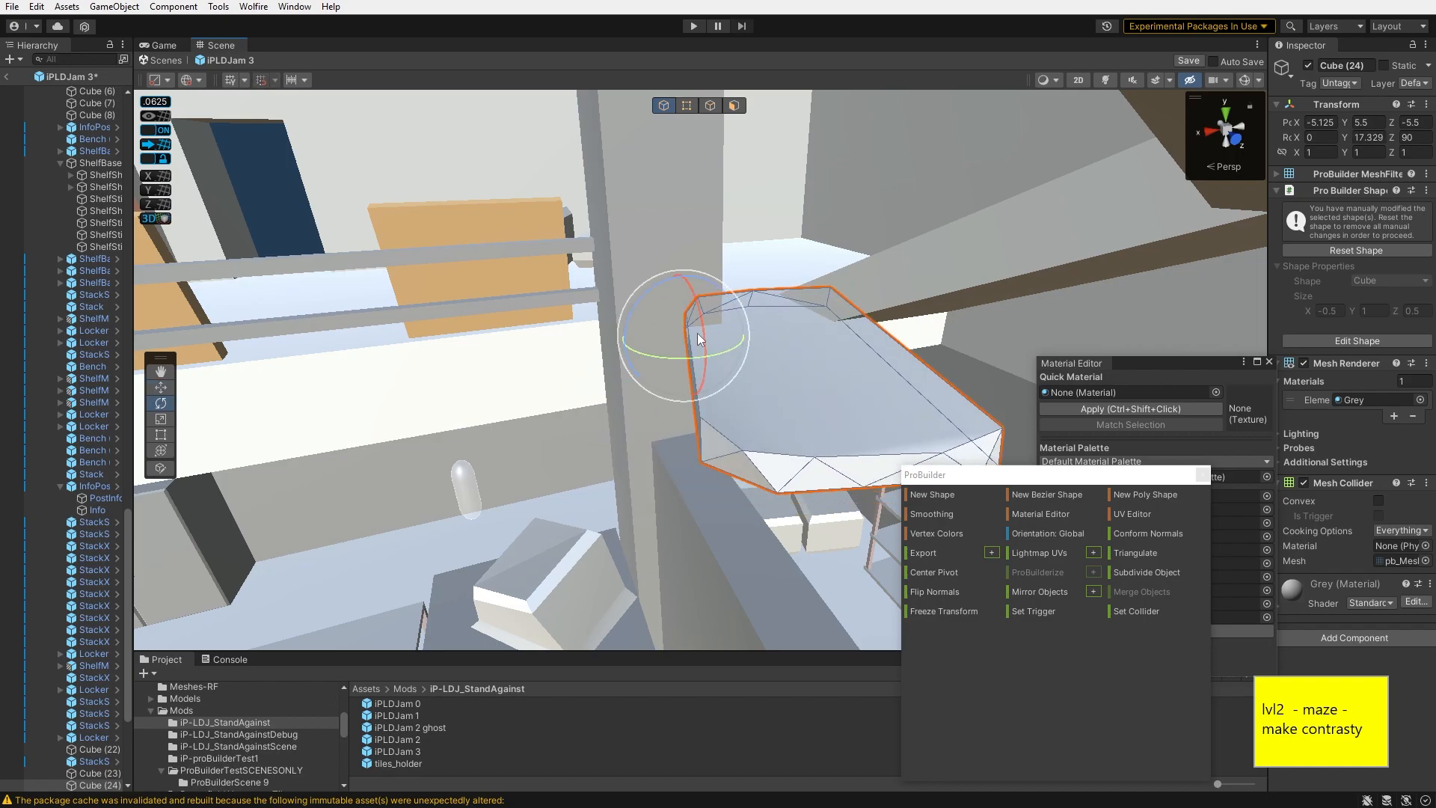
pyautogui.moveTo(703, 326); pyautogui.dragTo(707, 359)
pyautogui.moveTo(706, 359); pyautogui.dragTo(817, 387, button='right')
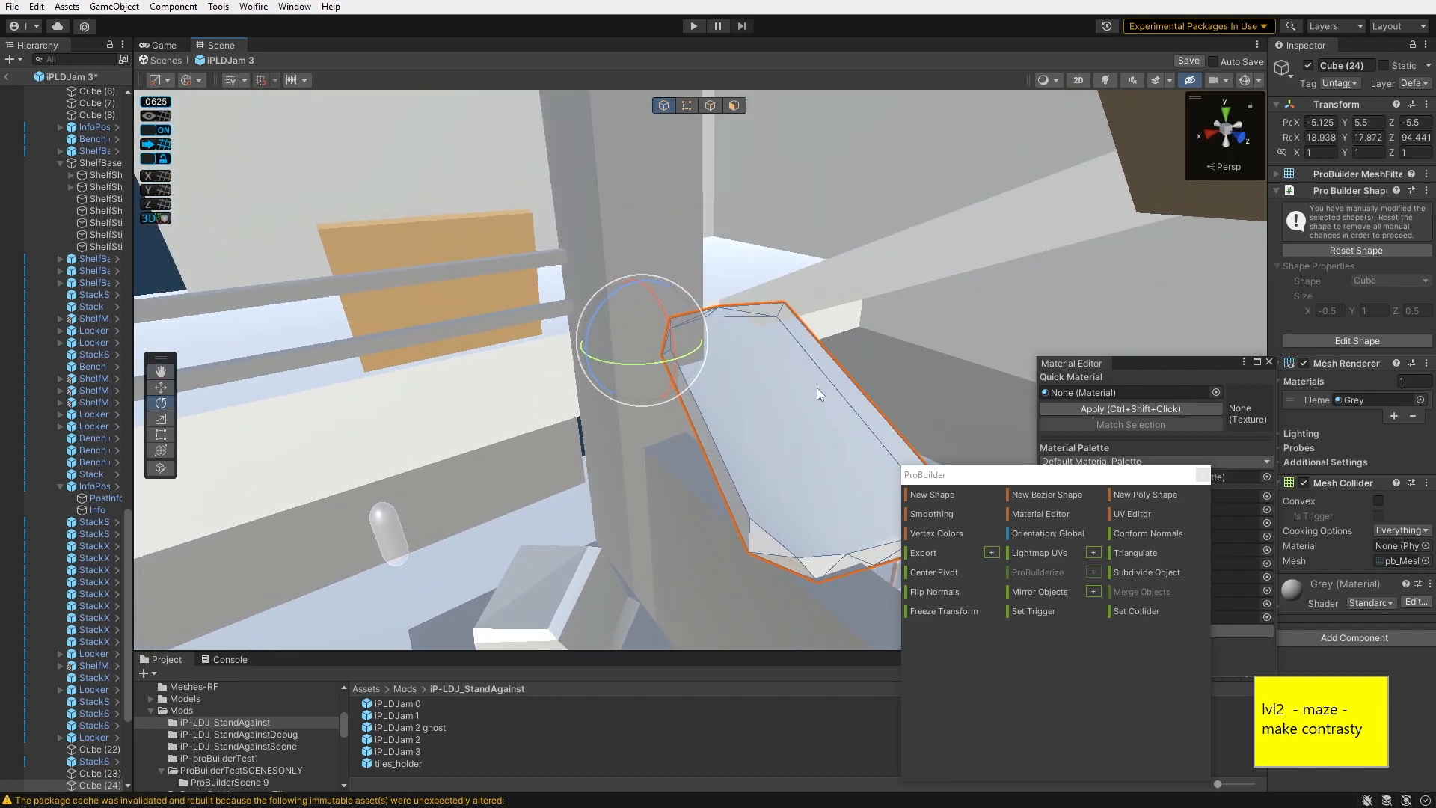
# - Select the tall FloorMid (5) column and insert an edge loop around it
pyautogui.moveTo(656, 329); pyautogui.dragTo(645, 290, button='right')
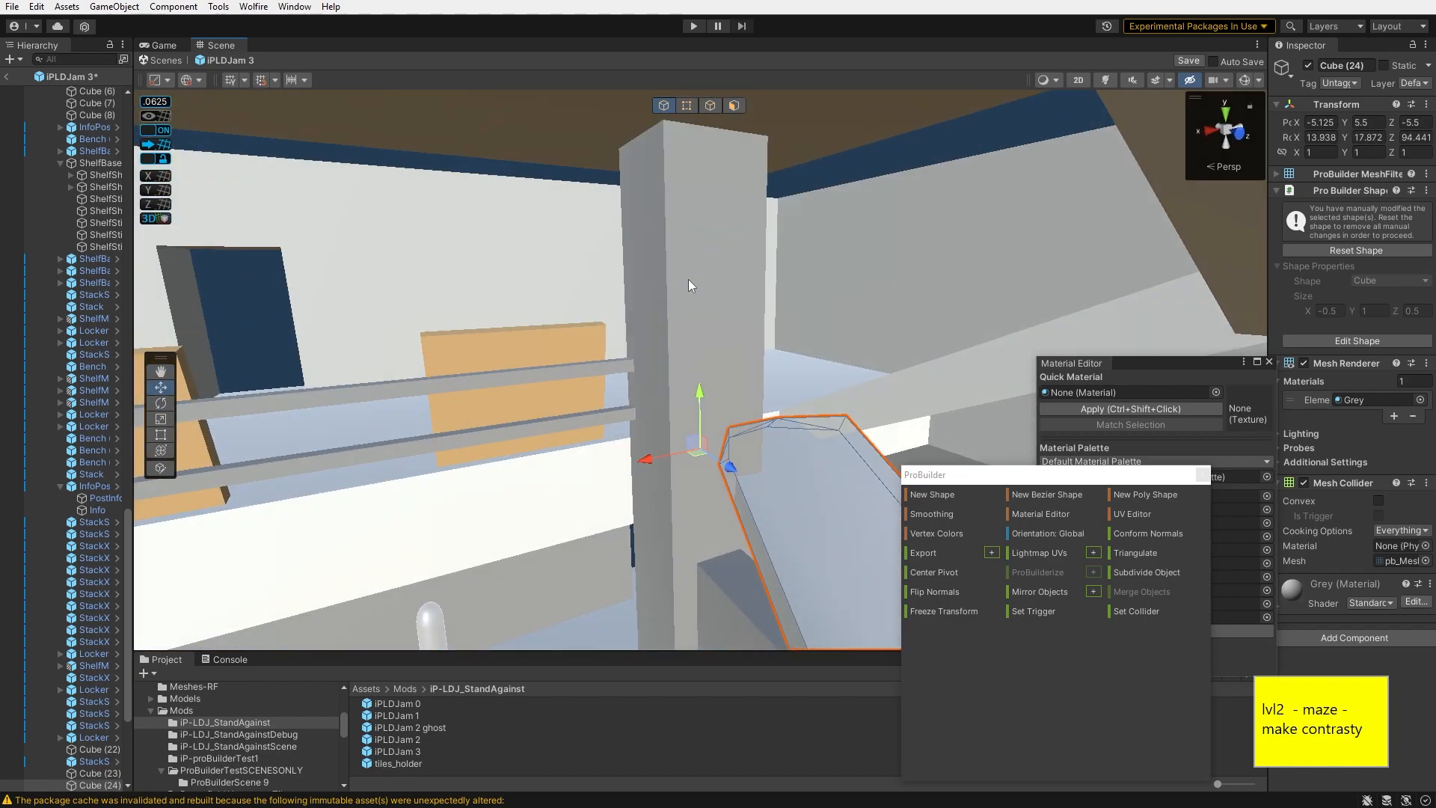
pyautogui.click(688, 283)
pyautogui.moveTo(718, 342); pyautogui.dragTo(751, 352, button='right')
pyautogui.click(751, 450)
pyautogui.moveTo(640, 419); pyautogui.dragTo(623, 379)
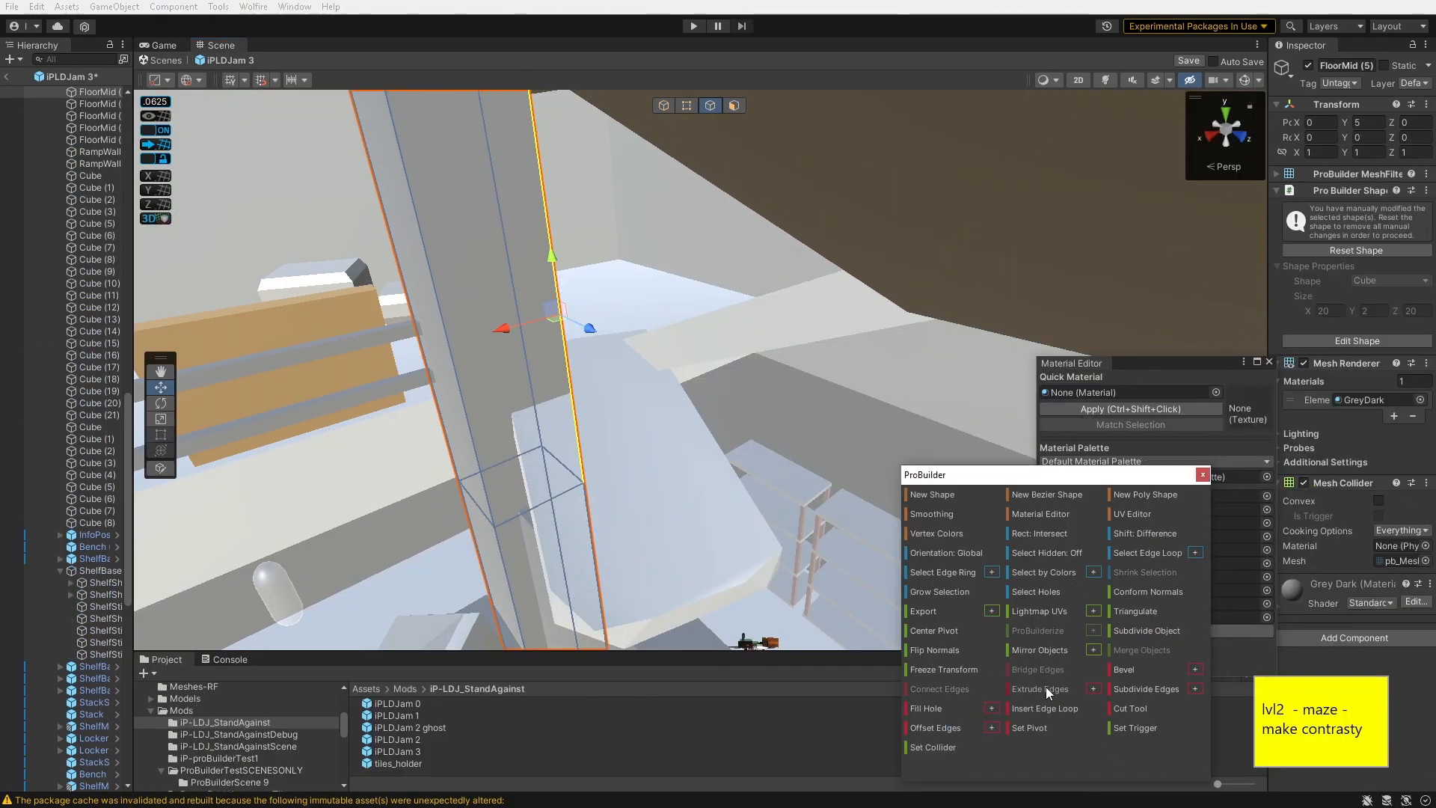
pyautogui.click(1024, 707)
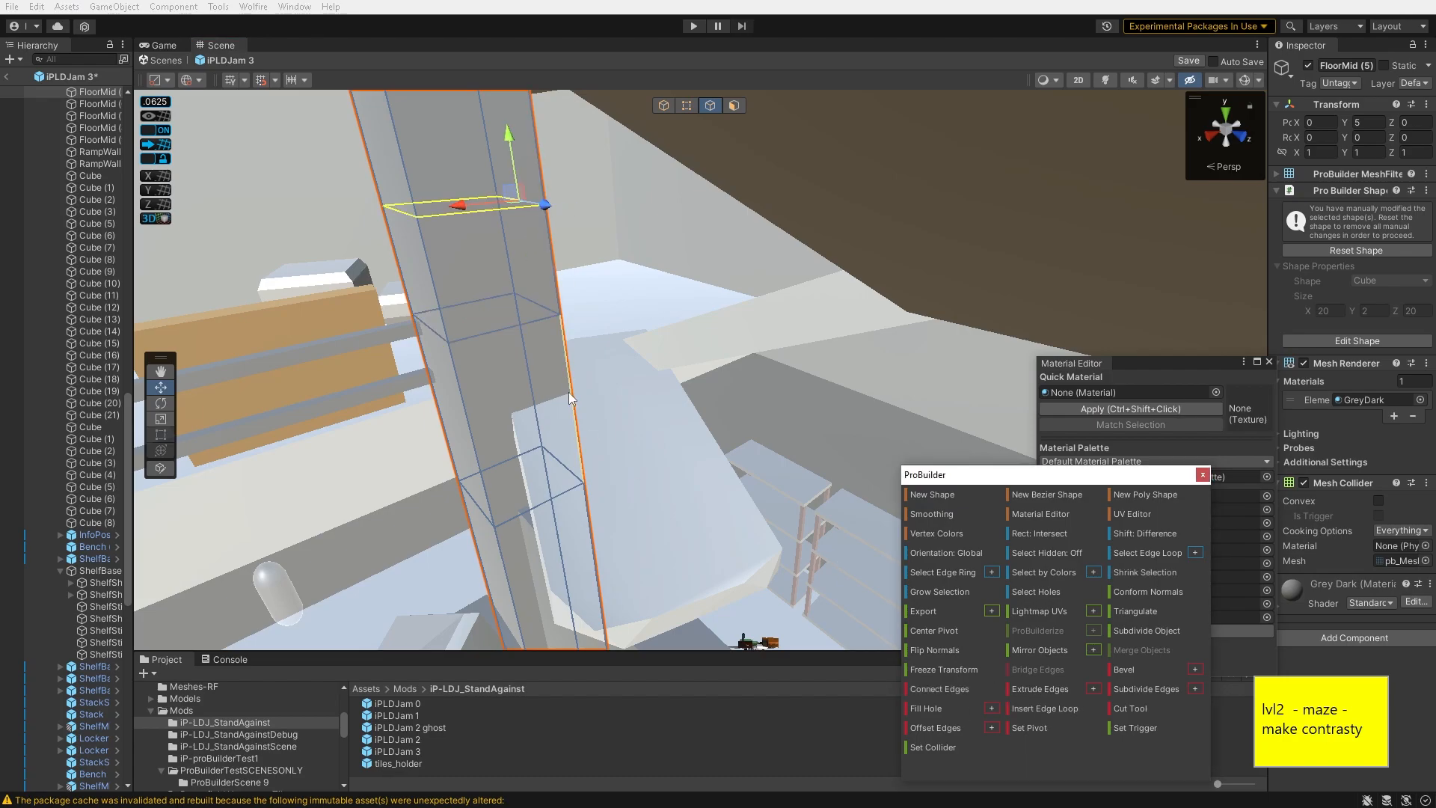
# - Move the column's new vertices inward to carve a notch
pyautogui.press('j')
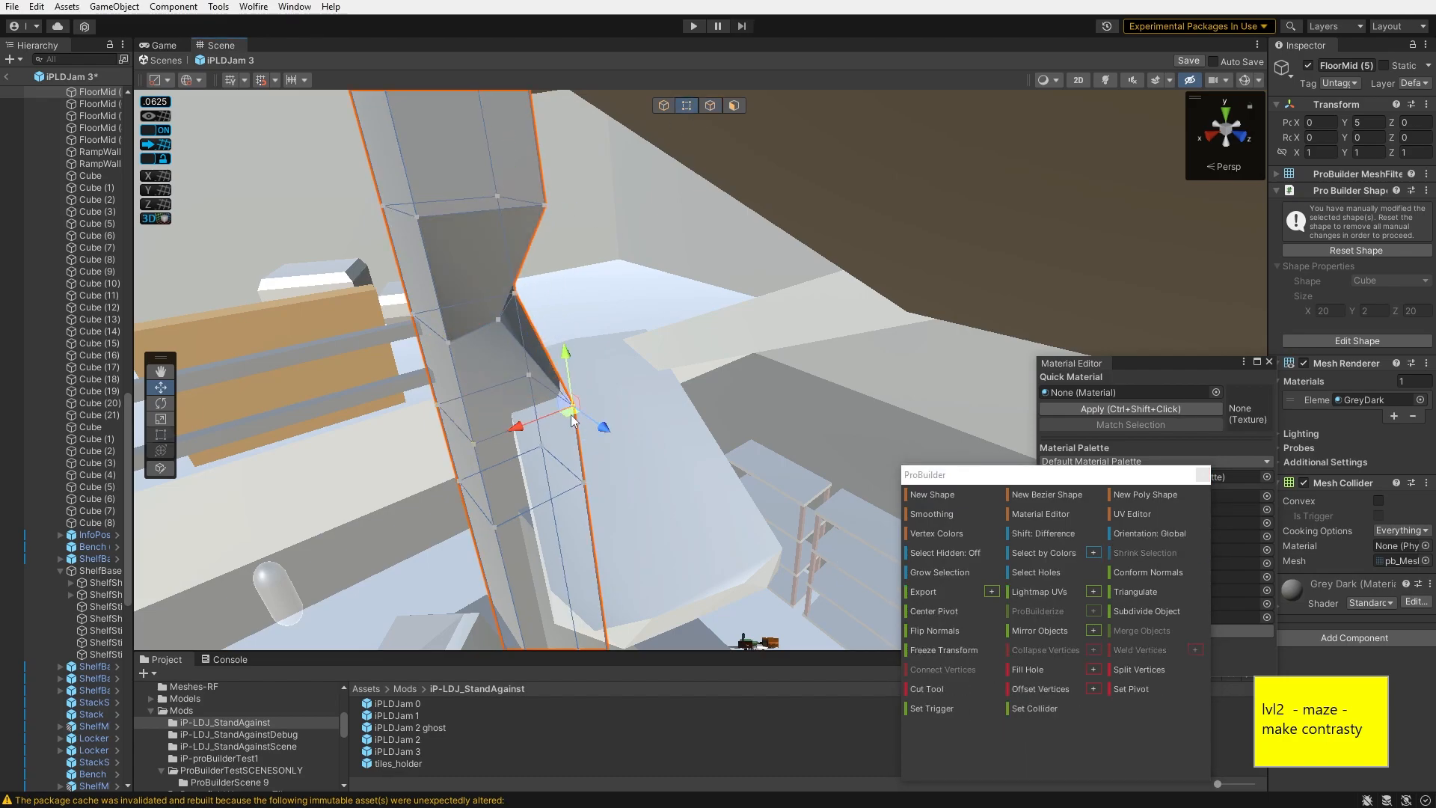
pyautogui.click(544, 205)
pyautogui.moveTo(543, 208); pyautogui.dragTo(501, 201)
pyautogui.moveTo(502, 201); pyautogui.dragTo(605, 287, button='right')
pyautogui.click(605, 287)
pyautogui.moveTo(604, 288); pyautogui.dragTo(722, 323, button='right')
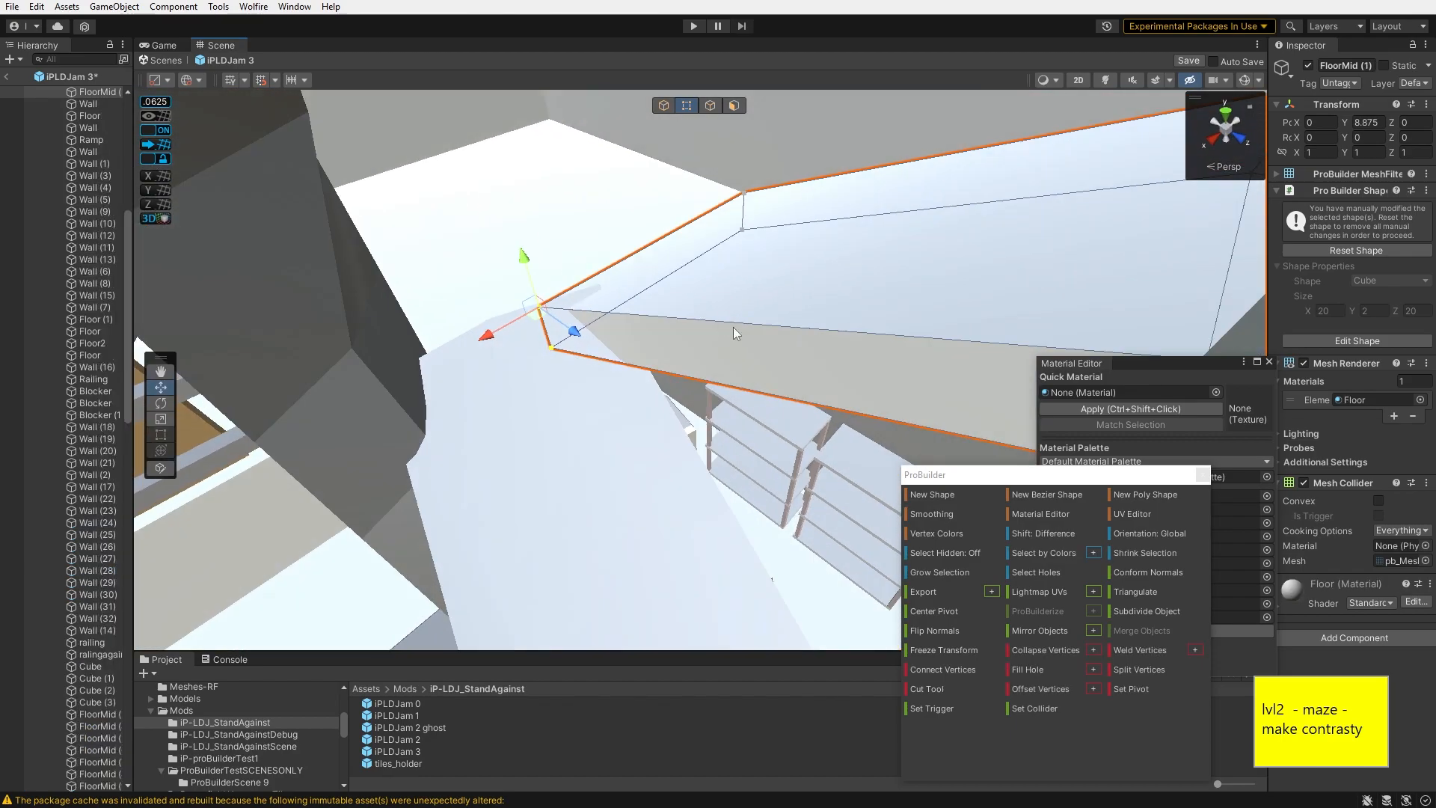
# - Notch the edge of the FloorMid (1) slab by moving and splitting its vertices
pyautogui.click(704, 240)
pyautogui.press('k')
pyautogui.click(711, 323)
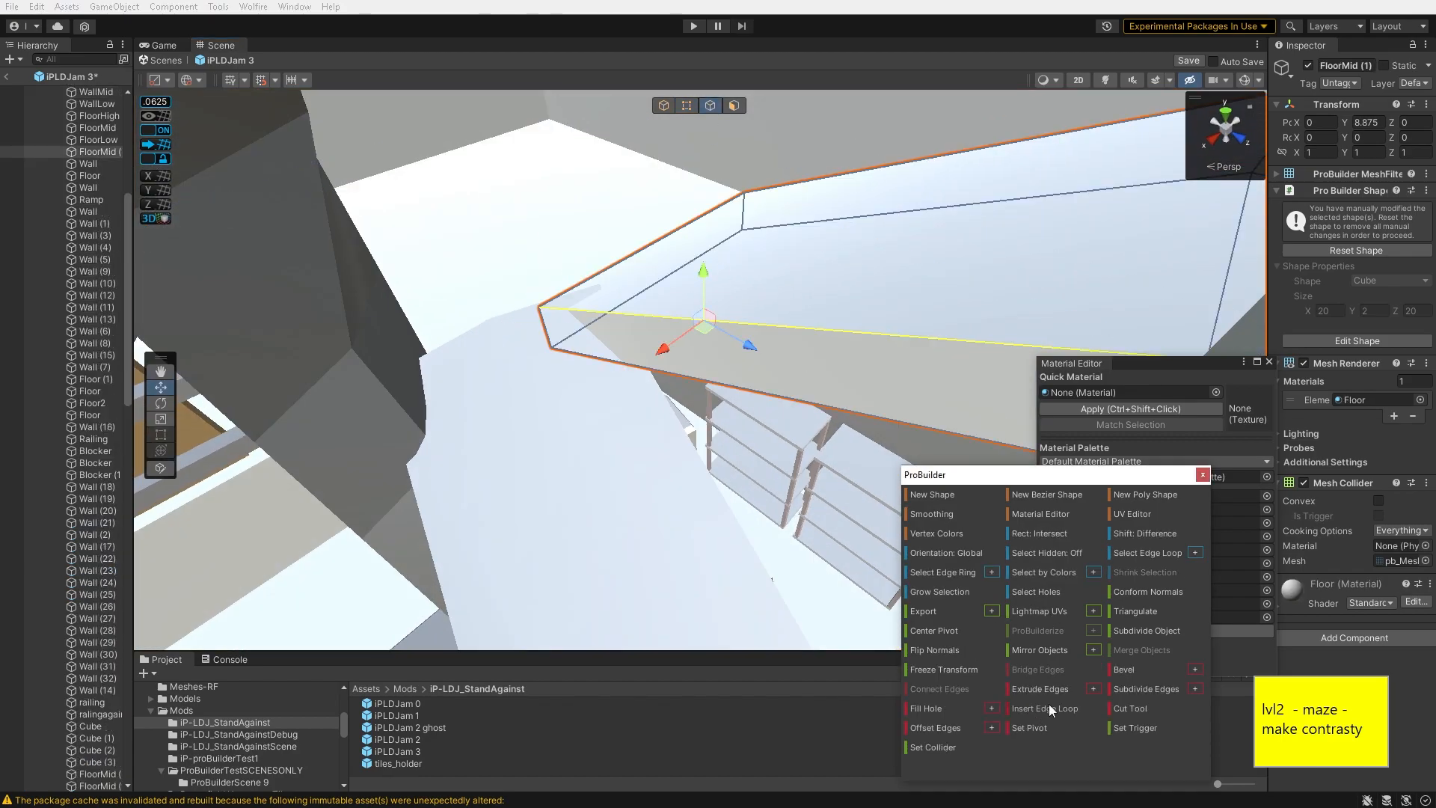
pyautogui.press('j')
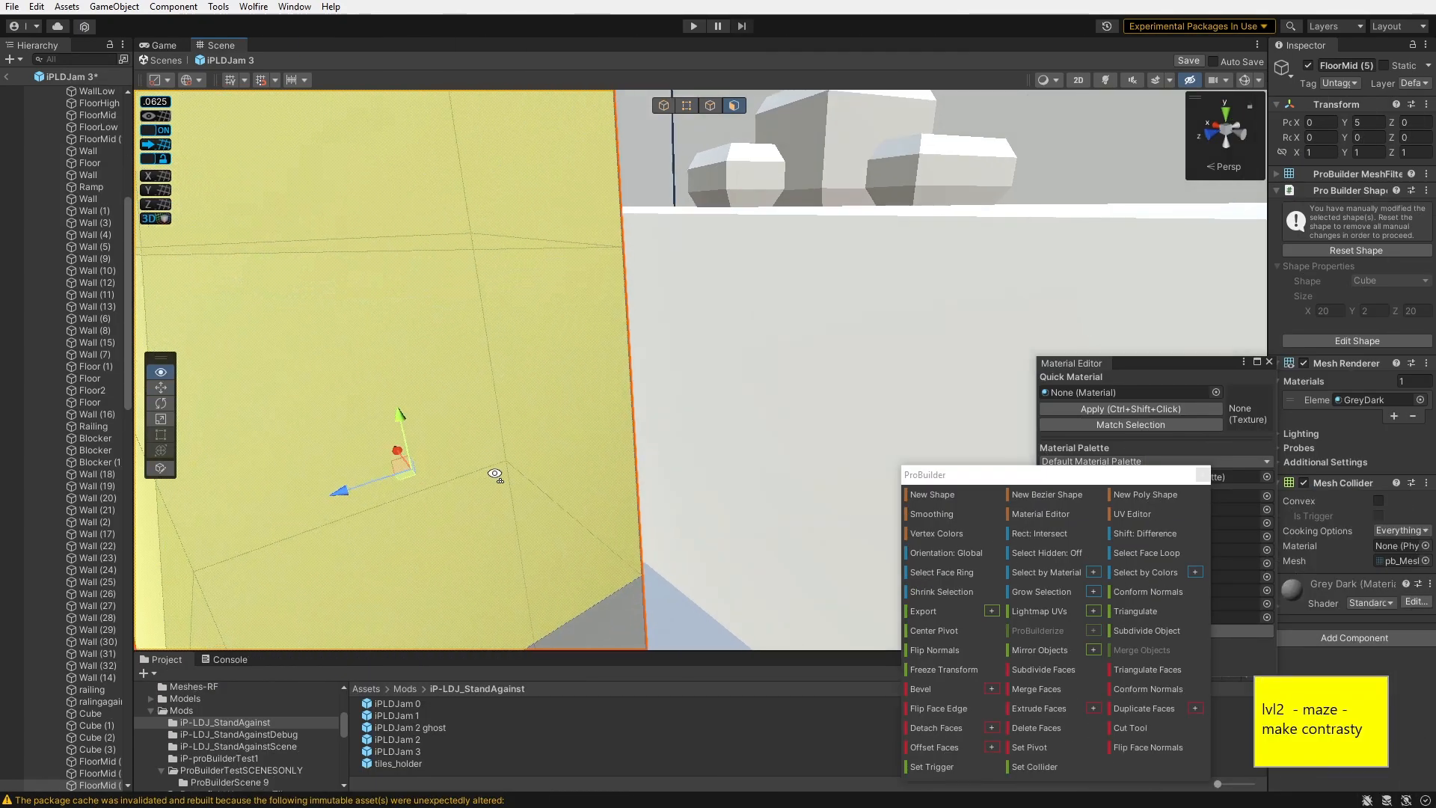
pyautogui.moveTo(554, 494); pyautogui.dragTo(816, 562, button='right')
pyautogui.click(1147, 668)
pyautogui.click(900, 338)
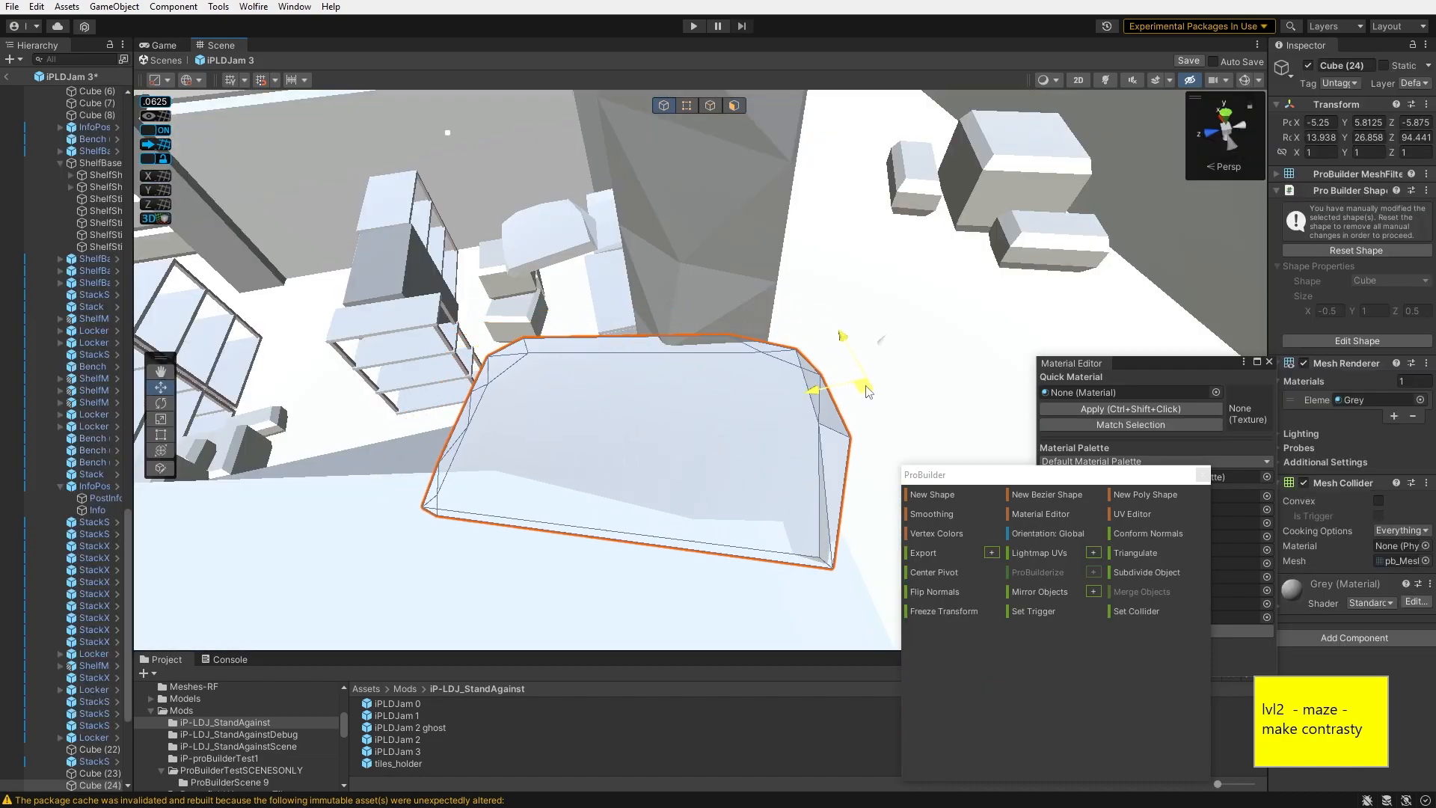
# - Select the Cube (24) slab and cut a new edge into its face with the Cut Tool
pyautogui.moveTo(684, 386); pyautogui.dragTo(789, 200, button='right')
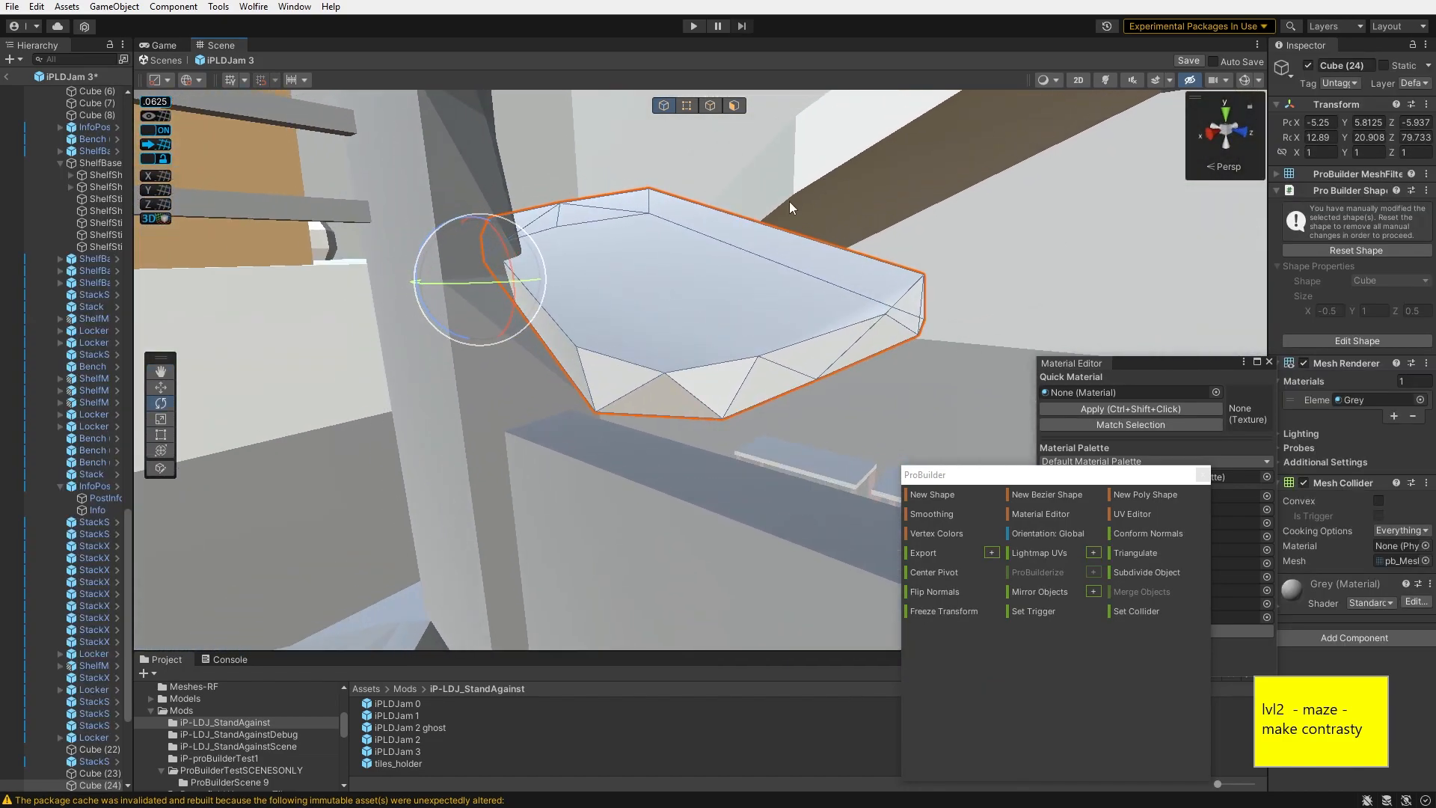
pyautogui.click(709, 105)
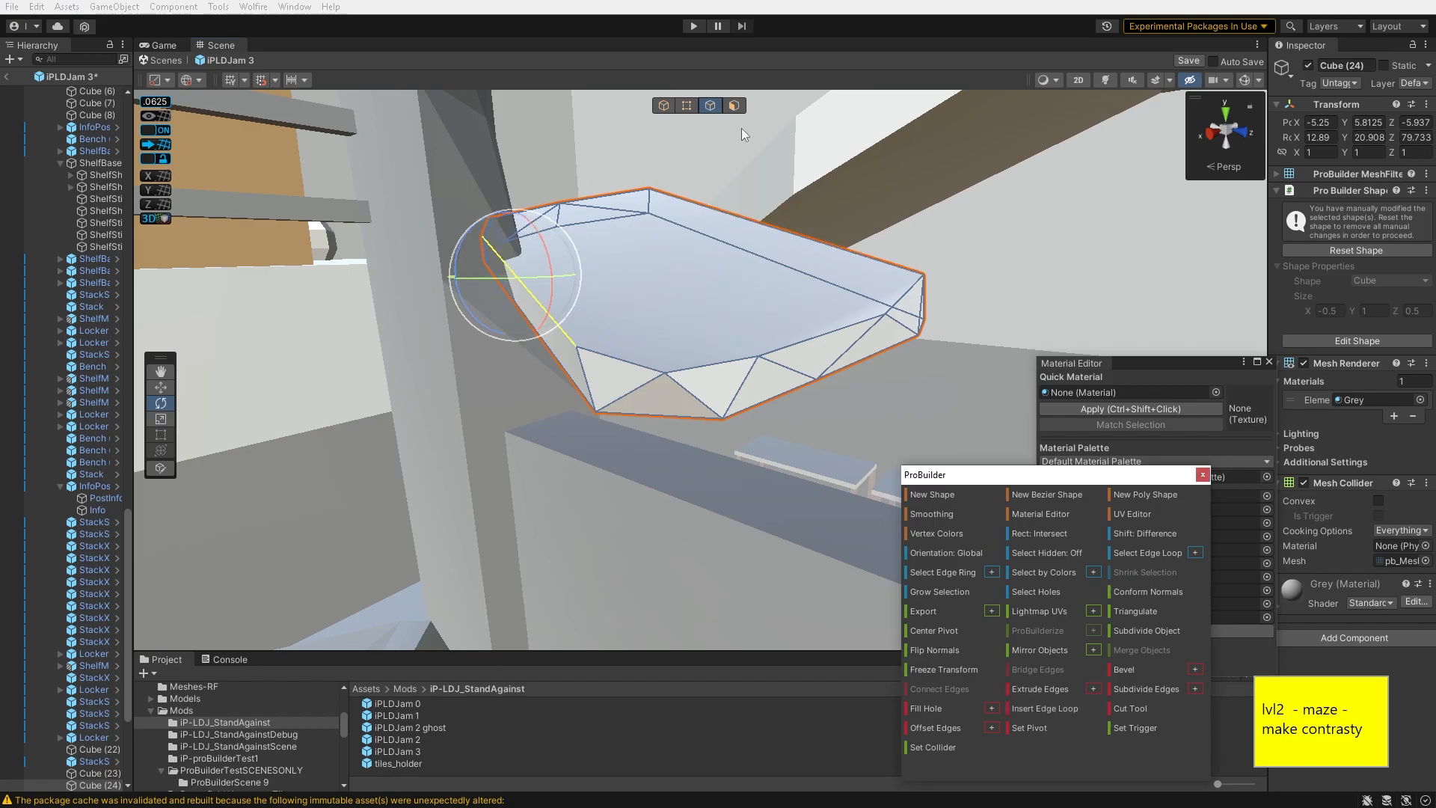
pyautogui.click(1130, 711)
pyautogui.moveTo(712, 270); pyautogui.dragTo(707, 275, button='right')
pyautogui.click(513, 265)
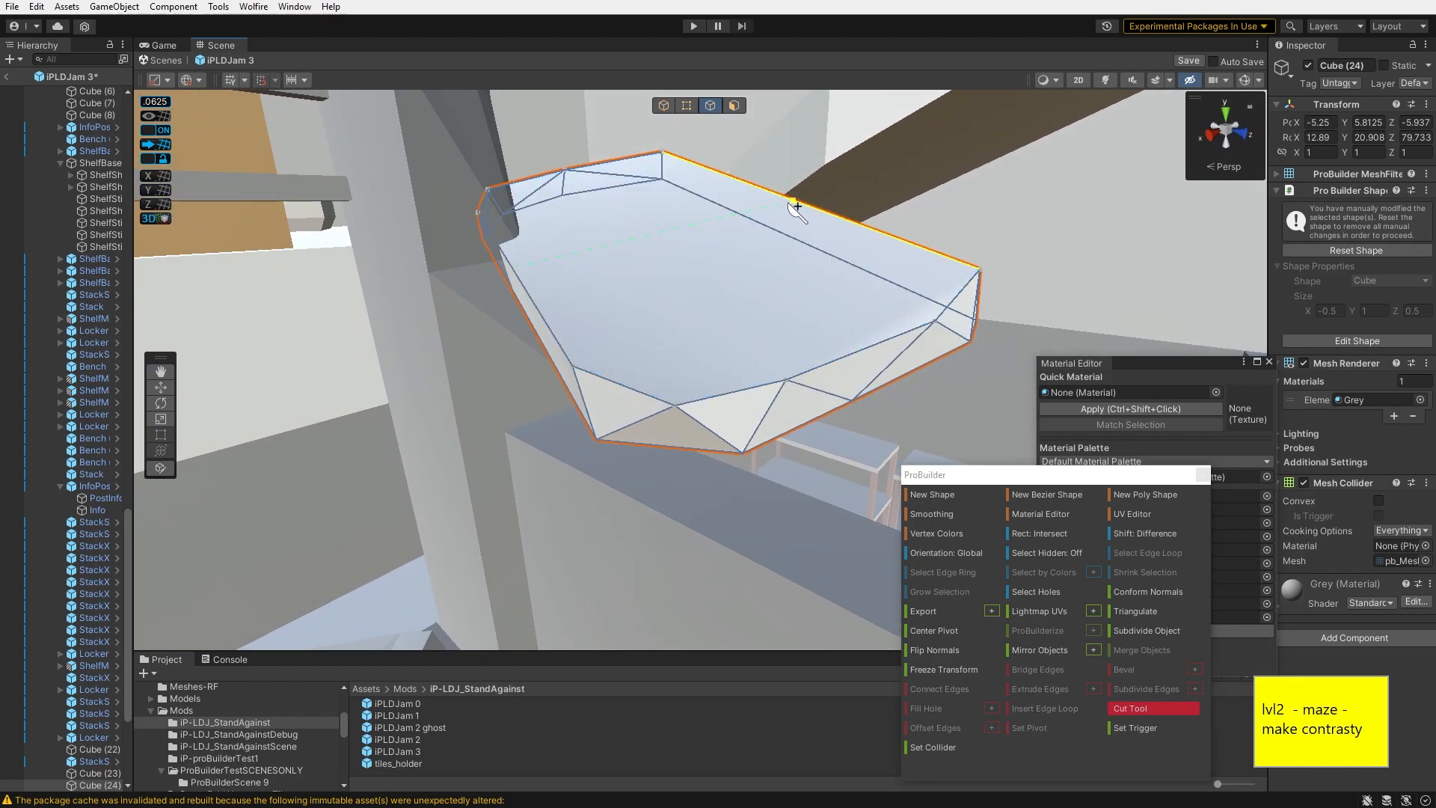
pyautogui.moveTo(799, 238); pyautogui.dragTo(630, 232, button='right')
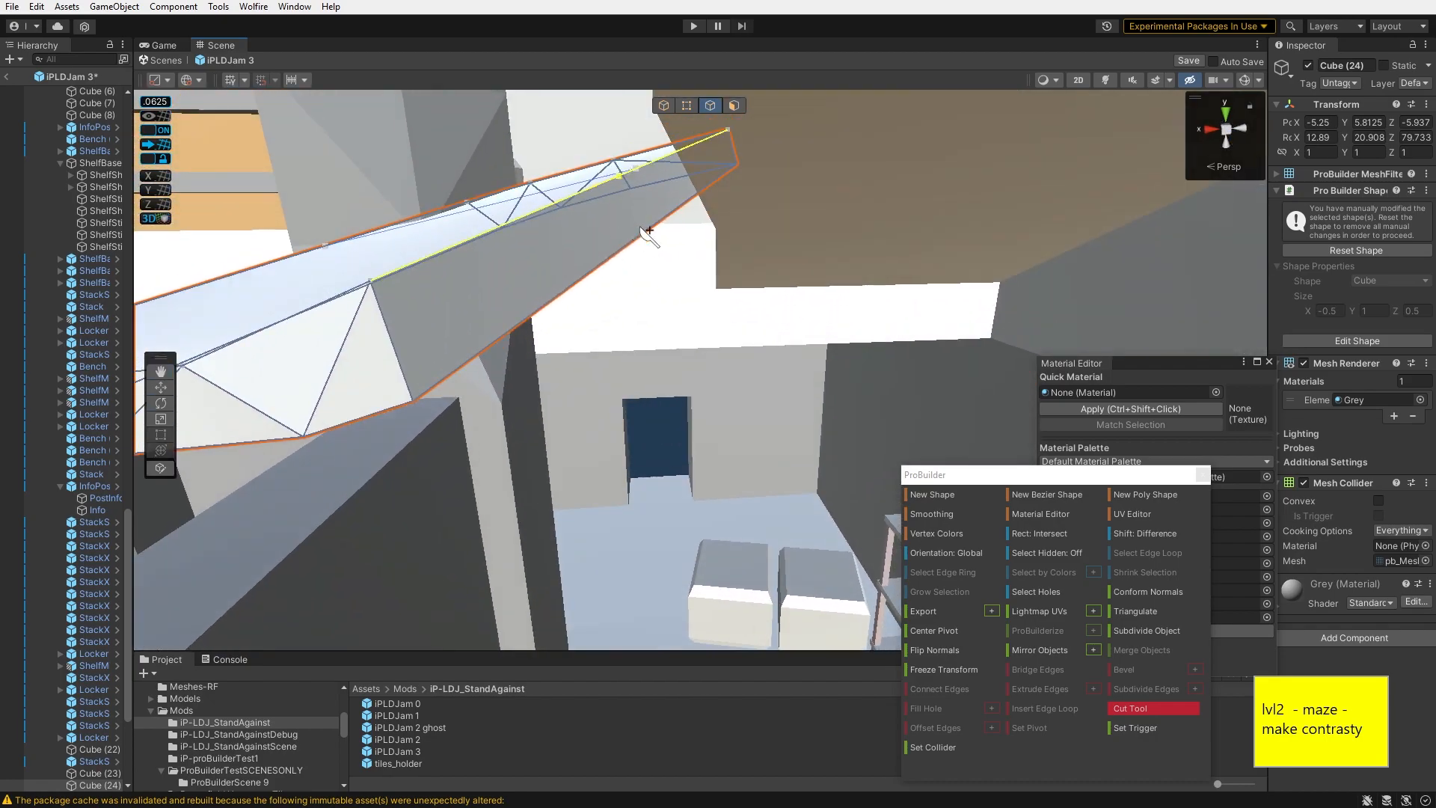
pyautogui.moveTo(639, 176); pyautogui.dragTo(642, 247, button='right')
pyautogui.click(1128, 709)
pyautogui.moveTo(741, 232); pyautogui.dragTo(714, 187, button='right')
pyautogui.press('Return')
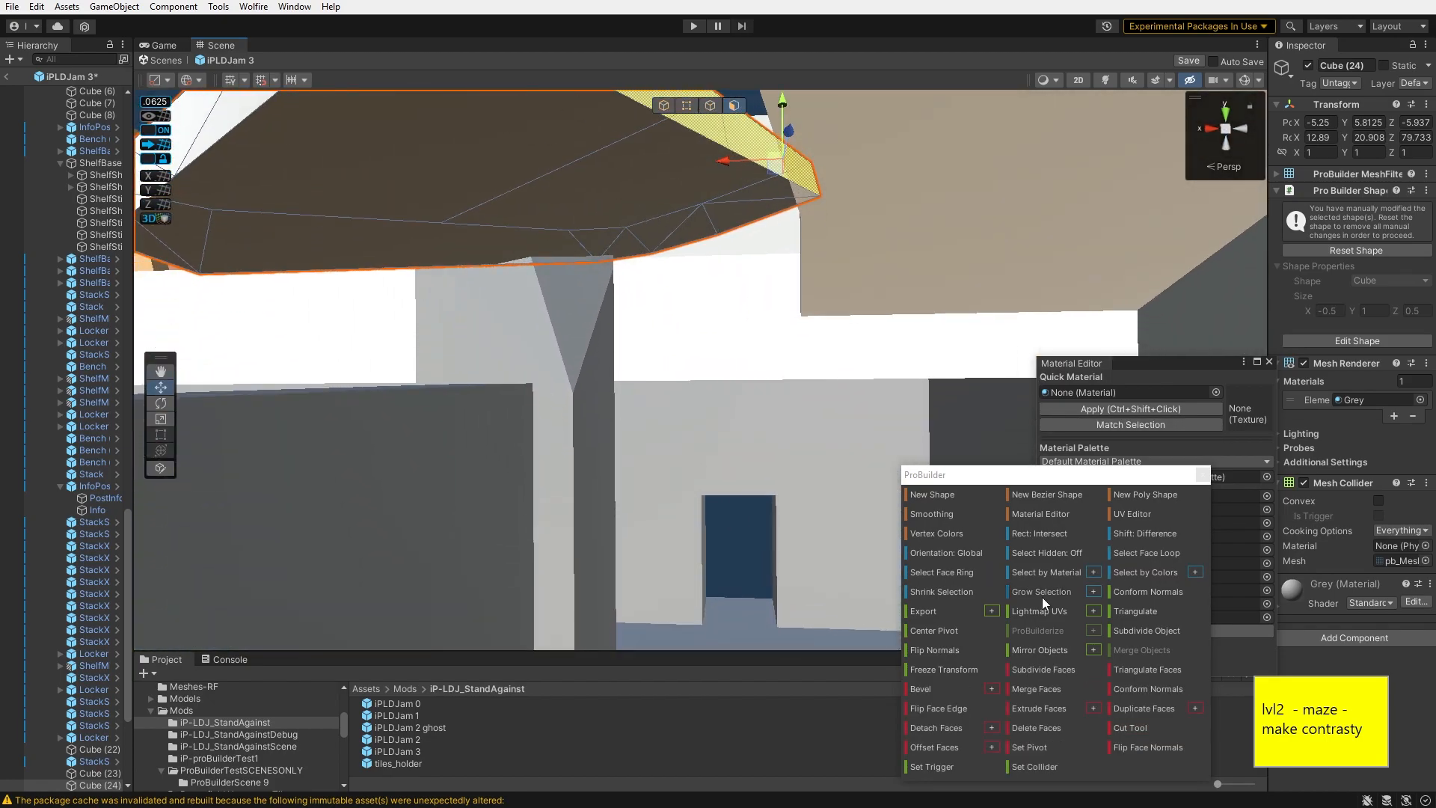
# - Cut further points into the slab's lower face with the Cut Tool
pyautogui.press('Escape')
pyautogui.moveTo(571, 240); pyautogui.dragTo(766, 349, button='right')
pyautogui.click(1130, 727)
pyautogui.click(815, 315)
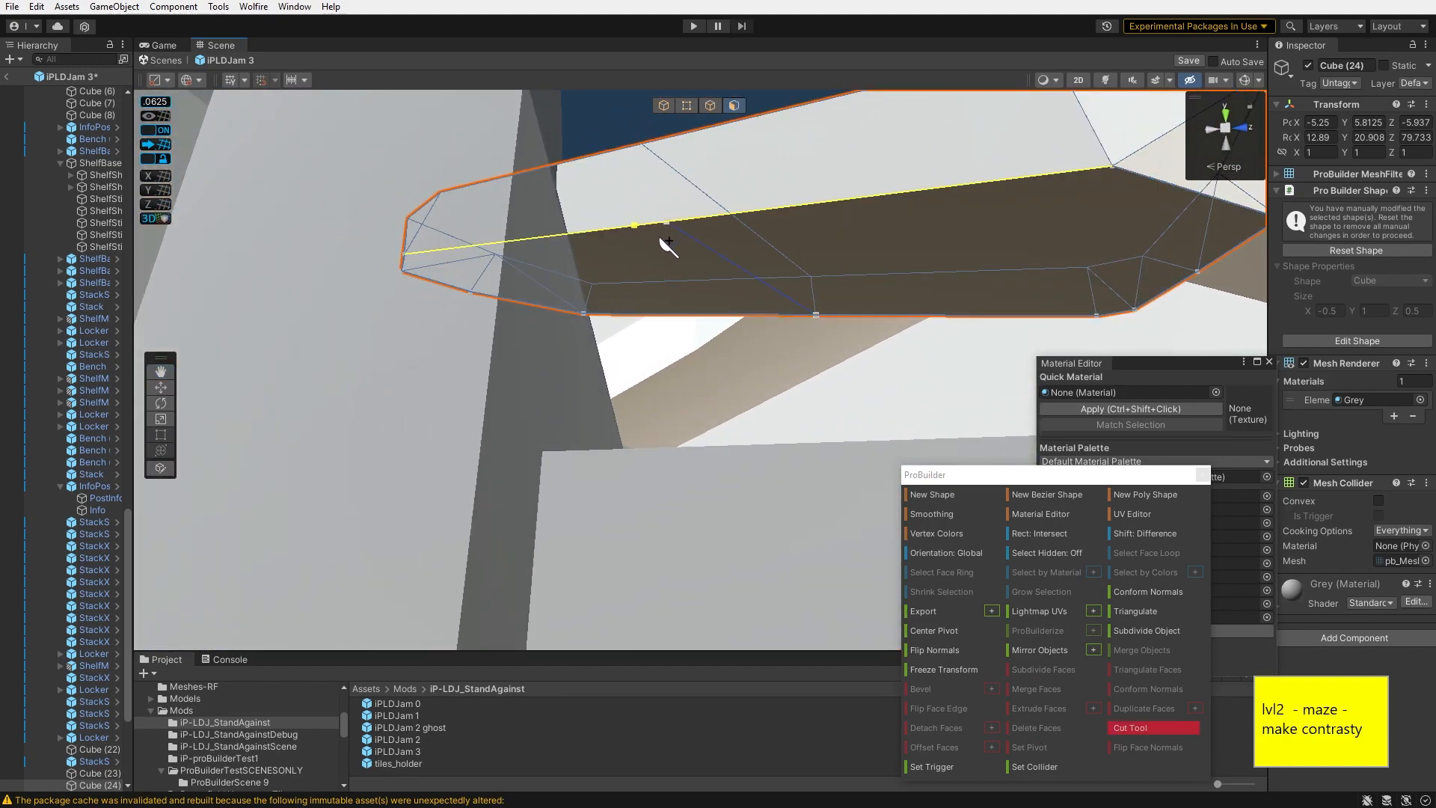
pyautogui.press('Return')
pyautogui.click(1132, 726)
pyautogui.click(666, 224)
pyautogui.press('Escape')
pyautogui.press('Escape')
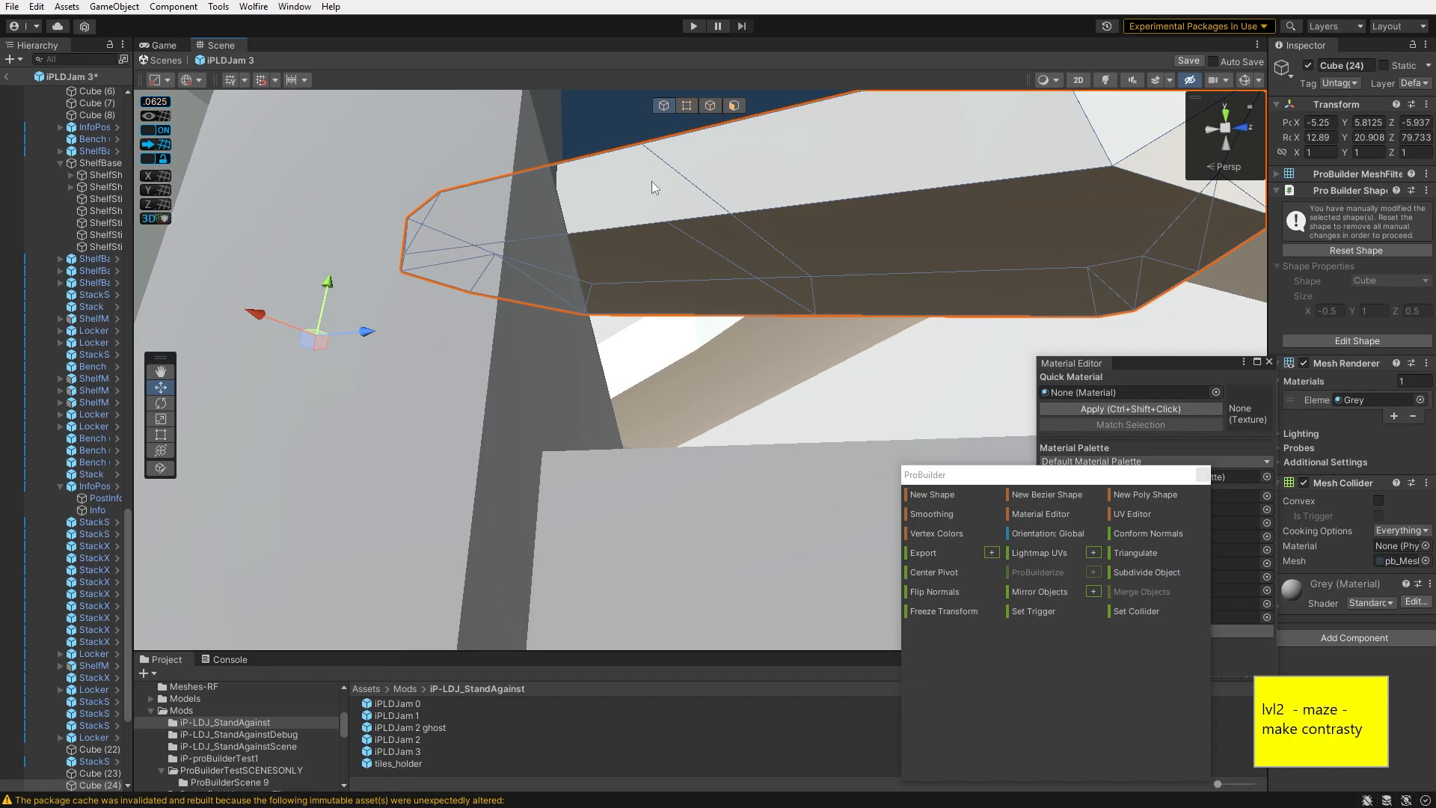
# - Make another cut across the slab's face with the Cut Tool
pyautogui.moveTo(652, 181); pyautogui.dragTo(647, 350, button='right')
pyautogui.press('g')
pyautogui.click(1131, 727)
pyautogui.click(603, 236)
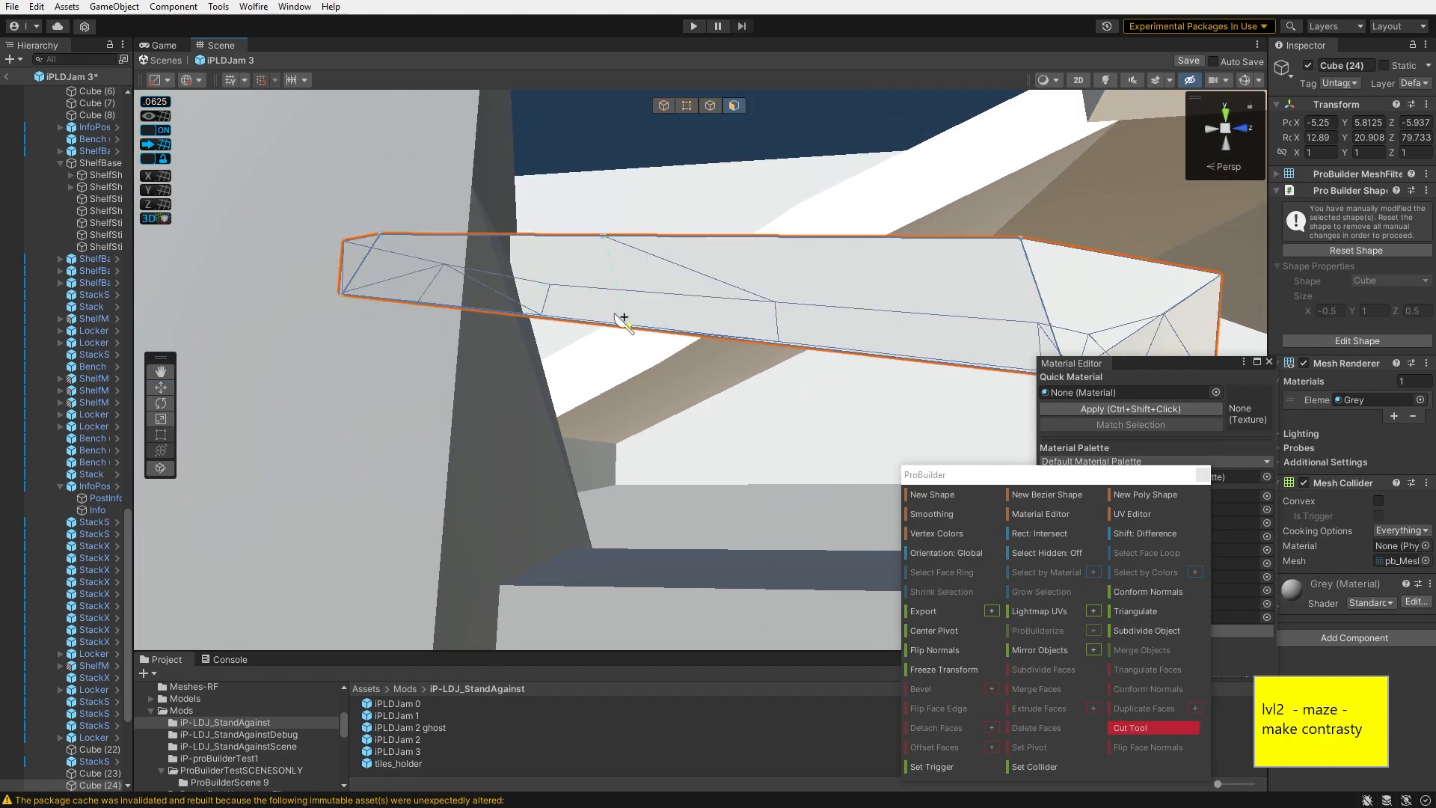
pyautogui.click(626, 324)
pyautogui.press('Return')
# - Move the slab's new vertices to bend its outline
pyautogui.moveTo(687, 289); pyautogui.dragTo(667, 121, button='right')
pyautogui.click(687, 105)
pyautogui.click(577, 366)
pyautogui.moveTo(578, 365)
pyautogui.mouseDown(button='right')
pyautogui.moveTo(595, 374)
pyautogui.moveTo(605, 356)
pyautogui.mouseUp(button='right')
pyautogui.click(607, 345)
pyautogui.press('w')
pyautogui.moveTo(570, 362); pyautogui.dragTo(565, 364)
pyautogui.moveTo(566, 364); pyautogui.dragTo(516, 344, button='right')
pyautogui.click(538, 335)
pyautogui.moveTo(519, 340); pyautogui.dragTo(511, 341)
pyautogui.moveTo(511, 340); pyautogui.dragTo(554, 315, button='right')
# - Rotate and shift the whole slab slightly to adjust its tilt and position
pyautogui.click(687, 105)
pyautogui.moveTo(378, 310); pyautogui.dragTo(509, 415)
pyautogui.moveTo(657, 422); pyautogui.dragTo(751, 364, button='right')
pyautogui.moveTo(714, 164); pyautogui.dragTo(868, 383)
pyautogui.moveTo(868, 383); pyautogui.dragTo(673, 289, button='right')
pyautogui.press('e')
pyautogui.moveTo(674, 288); pyautogui.dragTo(603, 335)
pyautogui.press('w')
pyautogui.moveTo(603, 336); pyautogui.dragTo(400, 303, button='right')
pyautogui.press('g')
pyautogui.press('e')
pyautogui.moveTo(378, 249); pyautogui.dragTo(377, 255)
pyautogui.moveTo(377, 255); pyautogui.dragTo(595, 199, button='right')
pyautogui.press('w')
# - Drag a vertex of the slab to refine its shape
pyautogui.click(706, 106)
pyautogui.click(682, 107)
pyautogui.click(584, 466)
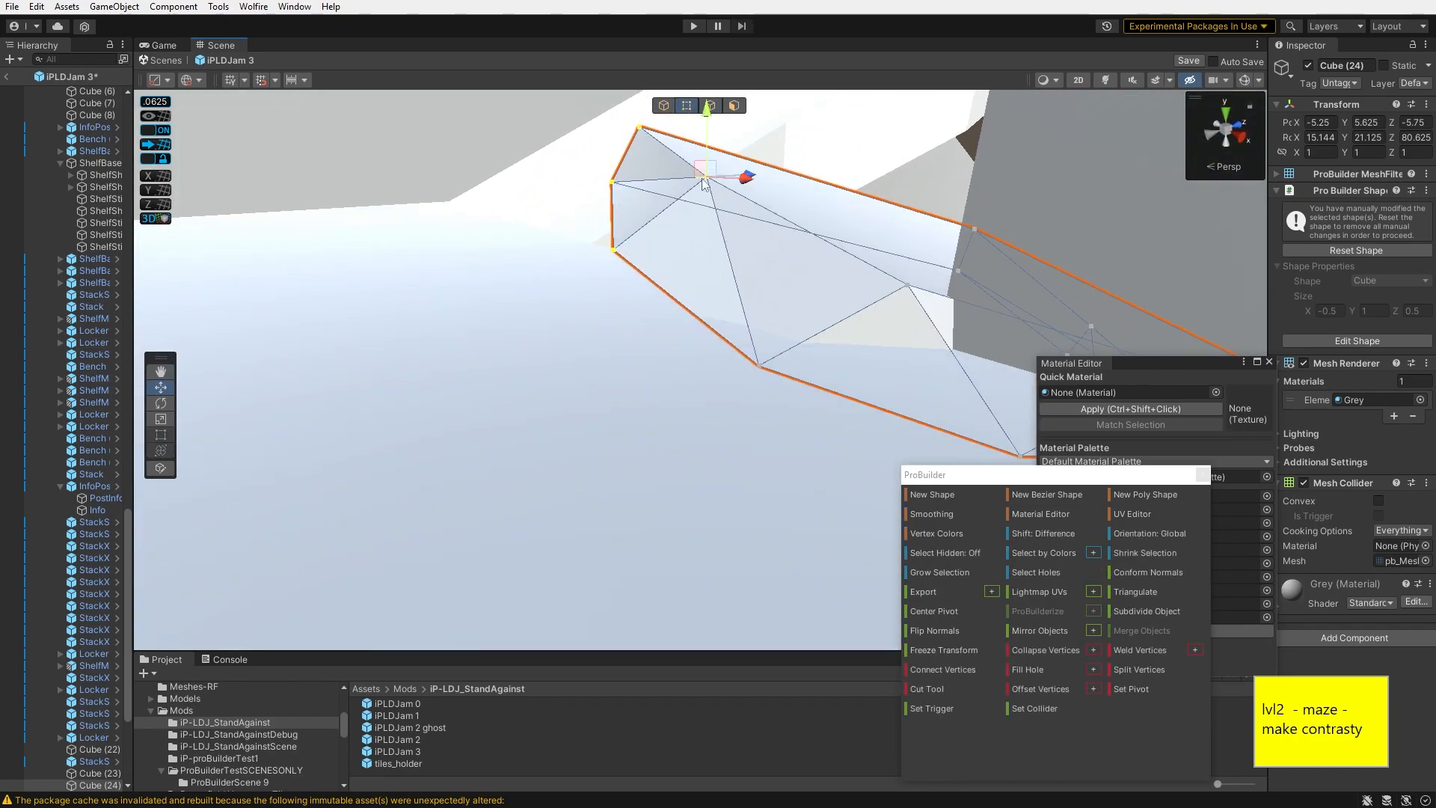
pyautogui.moveTo(768, 299); pyautogui.dragTo(768, 293)
pyautogui.moveTo(768, 293); pyautogui.dragTo(718, 296, button='right')
pyautogui.moveTo(714, 291); pyautogui.dragTo(760, 356)
pyautogui.moveTo(759, 356); pyautogui.dragTo(791, 358, button='right')
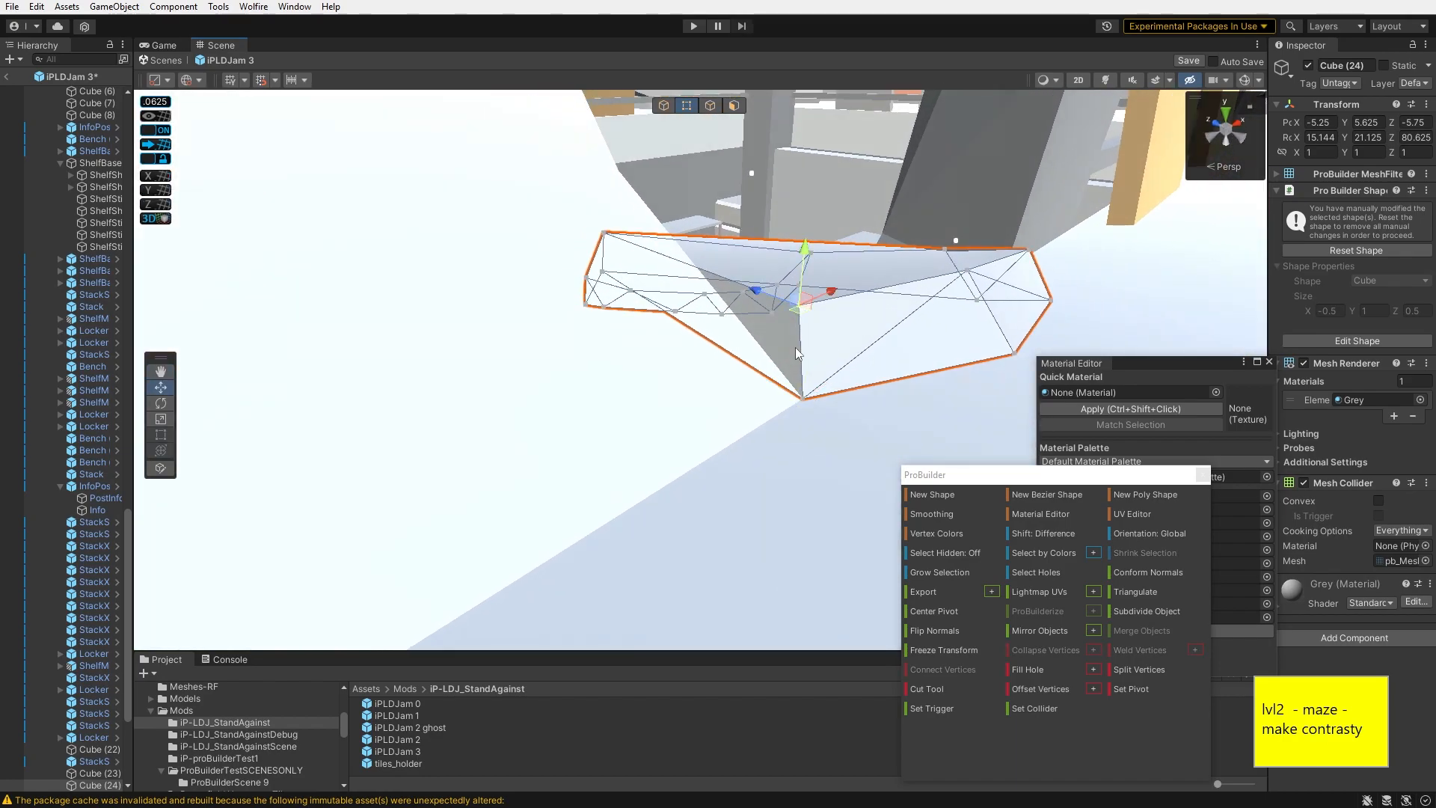
# - Select the Cube (6) wall and inspect its edges in edge mode
pyautogui.moveTo(763, 305); pyautogui.dragTo(1385, 251, button='right')
pyautogui.click(802, 241)
pyautogui.click(666, 189)
pyautogui.click(936, 419)
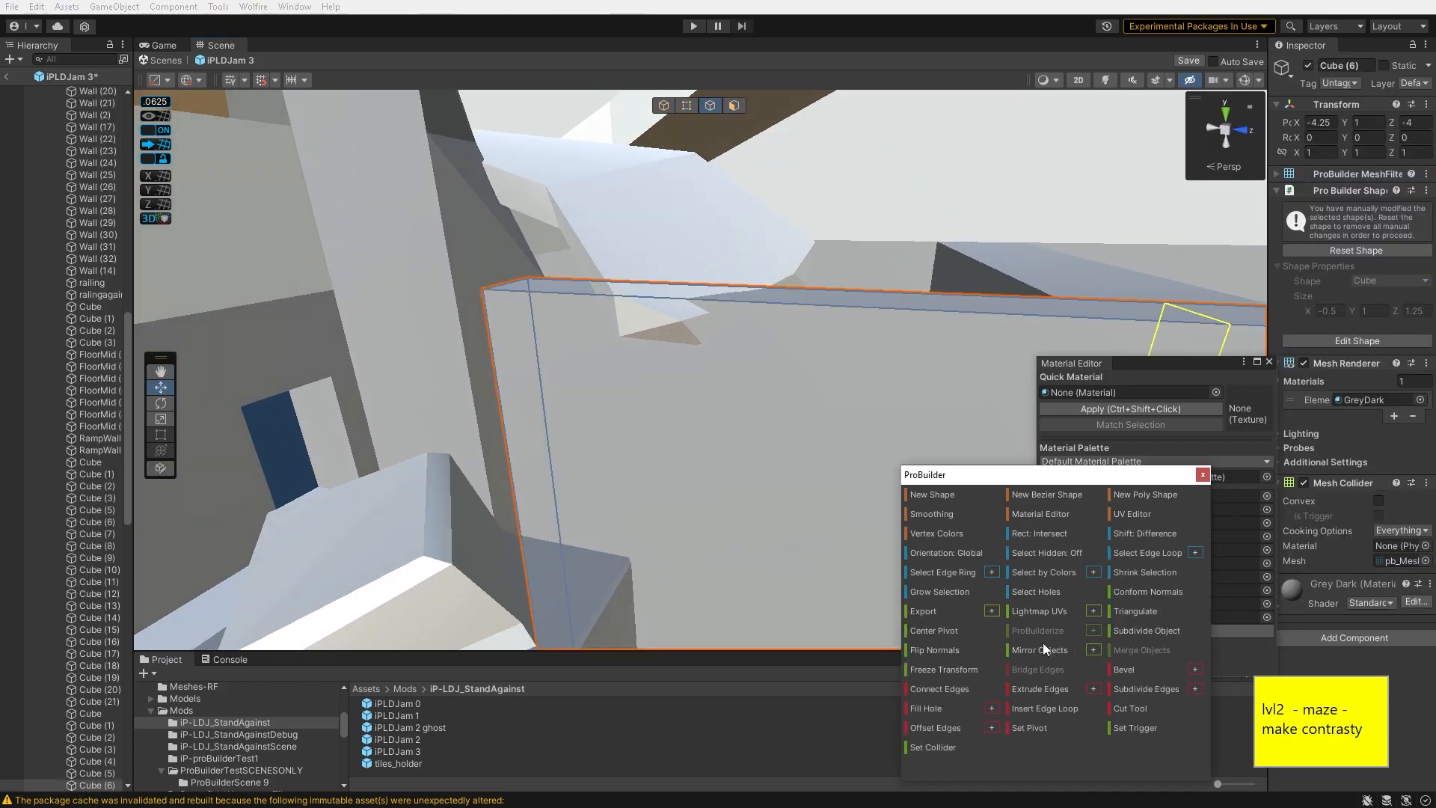
pyautogui.moveTo(793, 241); pyautogui.dragTo(648, 268, button='right')
pyautogui.click(857, 442)
pyautogui.moveTo(612, 484); pyautogui.dragTo(962, 231, button='right')
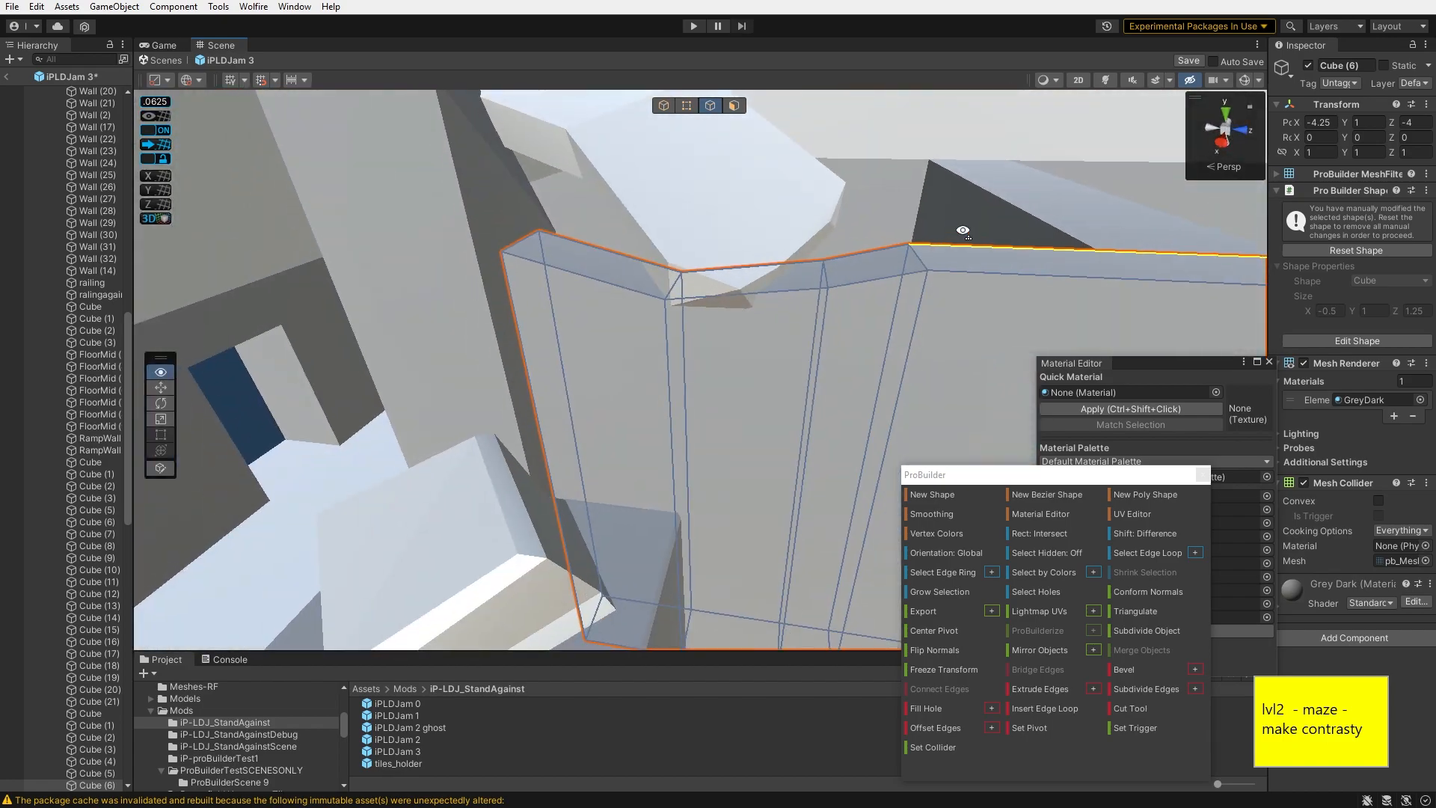
pyautogui.moveTo(534, 260); pyautogui.dragTo(541, 266)
pyautogui.moveTo(541, 266); pyautogui.dragTo(474, 516, button='right')
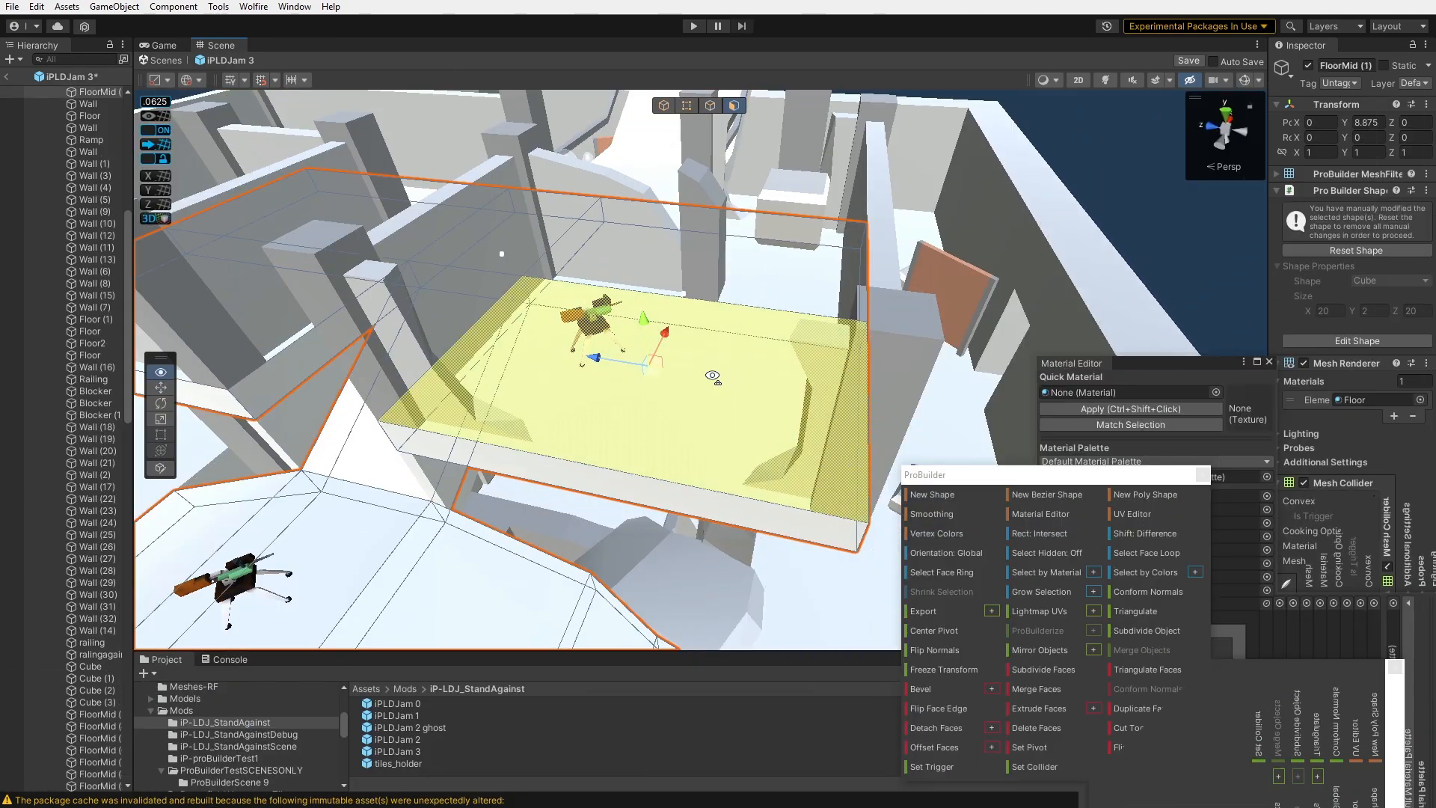
pyautogui.moveTo(712, 376); pyautogui.dragTo(848, 327, button='right')
pyautogui.click(663, 105)
pyautogui.click(1036, 131)
# - Select the small Cube (8) block on the locker, insert an edge loop and move its parts
pyautogui.moveTo(666, 374); pyautogui.dragTo(565, 311, button='right')
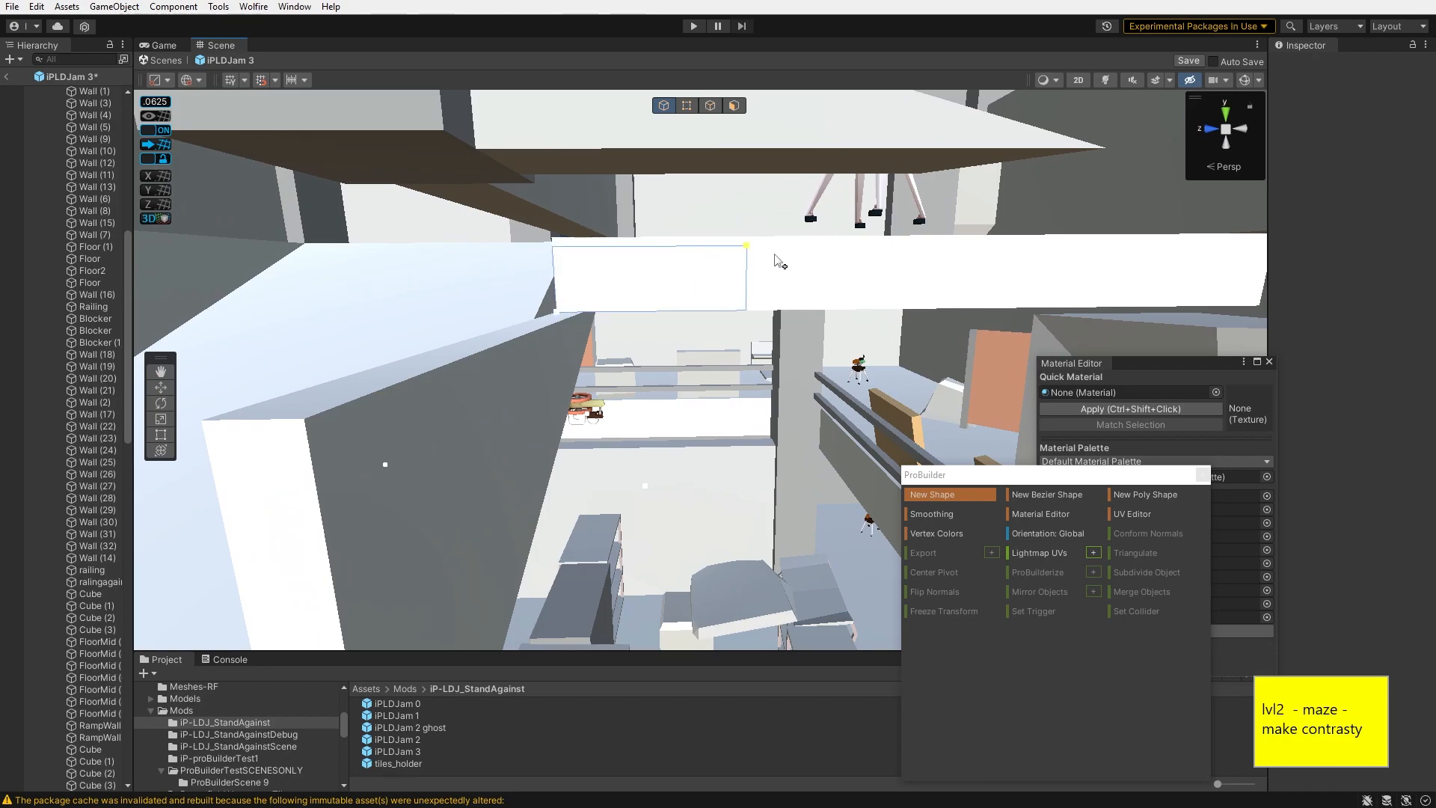
pyautogui.moveTo(1260, 237); pyautogui.dragTo(1160, 243, button='right')
pyautogui.moveTo(1150, 245); pyautogui.dragTo(1151, 244)
pyautogui.moveTo(1151, 243); pyautogui.dragTo(821, 263, button='right')
pyautogui.click(520, 234)
pyautogui.moveTo(520, 234); pyautogui.dragTo(793, 283, button='right')
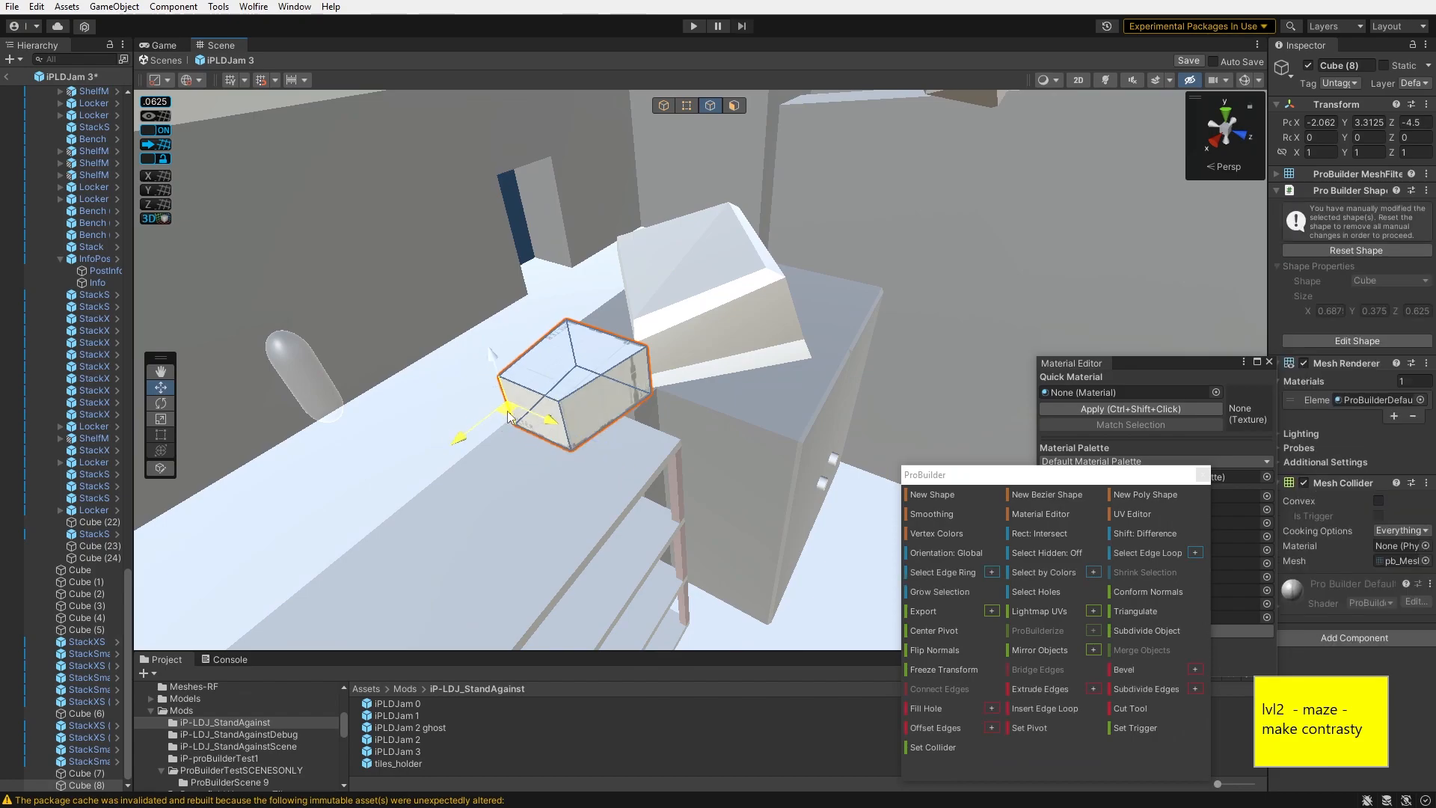
pyautogui.moveTo(556, 380); pyautogui.dragTo(684, 374, button='right')
pyautogui.press('j')
pyautogui.click(649, 389)
pyautogui.click(1045, 708)
pyautogui.click(671, 400)
pyautogui.click(684, 372)
pyautogui.click(824, 321)
pyautogui.moveTo(826, 299); pyautogui.dragTo(830, 265)
pyautogui.press('g')
pyautogui.moveTo(830, 264); pyautogui.dragTo(673, 329, button='right')
# - Duplicate the block several times, rotating and moving the copies into place
pyautogui.hotkey('ctrl', 'd')
pyautogui.moveTo(473, 313); pyautogui.dragTo(682, 540)
pyautogui.moveTo(681, 540); pyautogui.dragTo(684, 498, button='right')
pyautogui.press('e')
pyautogui.moveTo(684, 497); pyautogui.dragTo(658, 530)
pyautogui.moveTo(657, 529); pyautogui.dragTo(736, 258, button='right')
pyautogui.hotkey('ctrl', 'd')
pyautogui.press('w')
pyautogui.hotkey('ctrl', 'd')
# - Select the Cube (7) maze wall and drag one of its edges inward to carve a notch
pyautogui.click(599, 389)
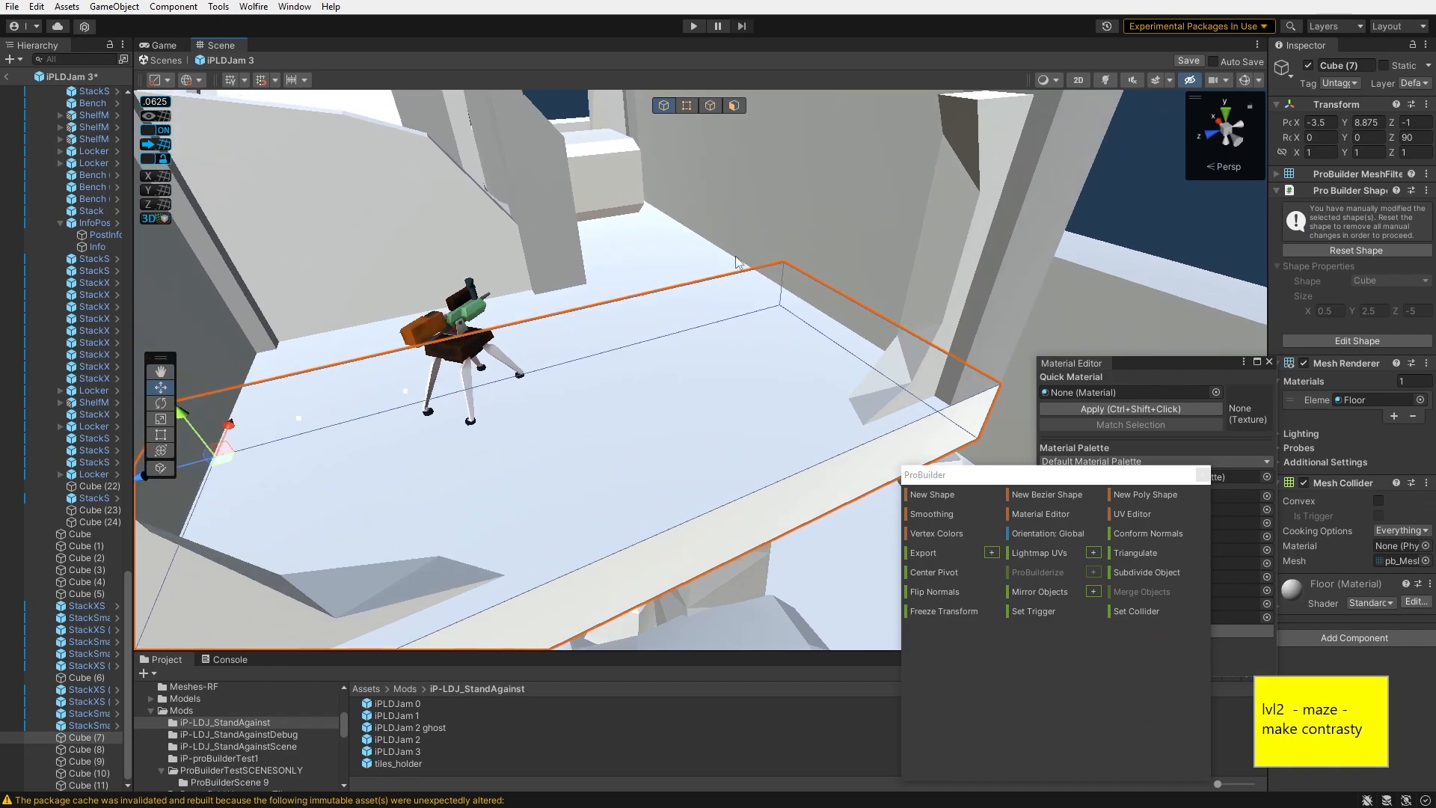
pyautogui.click(710, 106)
pyautogui.click(883, 413)
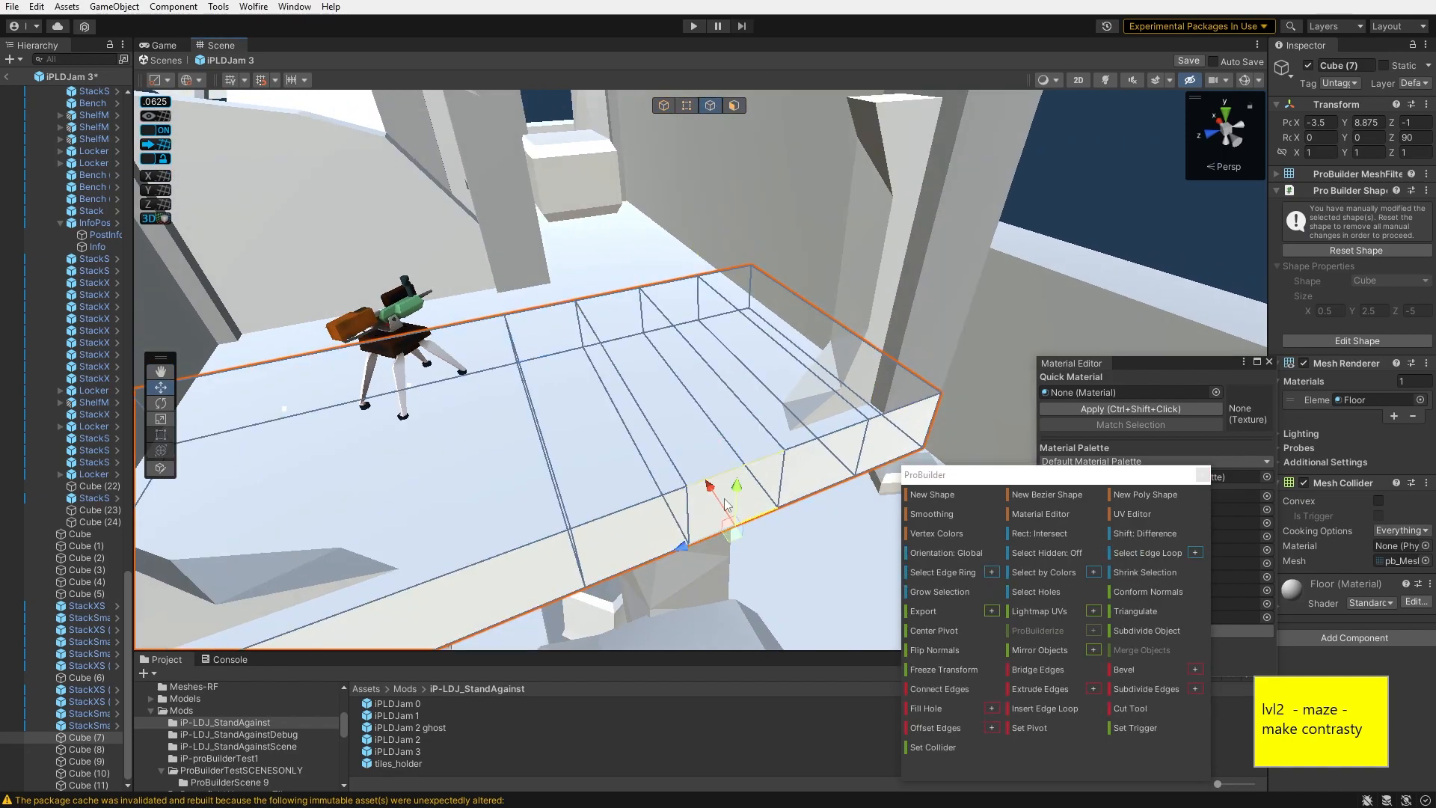
pyautogui.moveTo(710, 487); pyautogui.dragTo(613, 342)
pyautogui.moveTo(613, 342); pyautogui.dragTo(558, 397, button='right')
pyautogui.click(440, 490)
pyautogui.moveTo(776, 434); pyautogui.dragTo(639, 407, button='right')
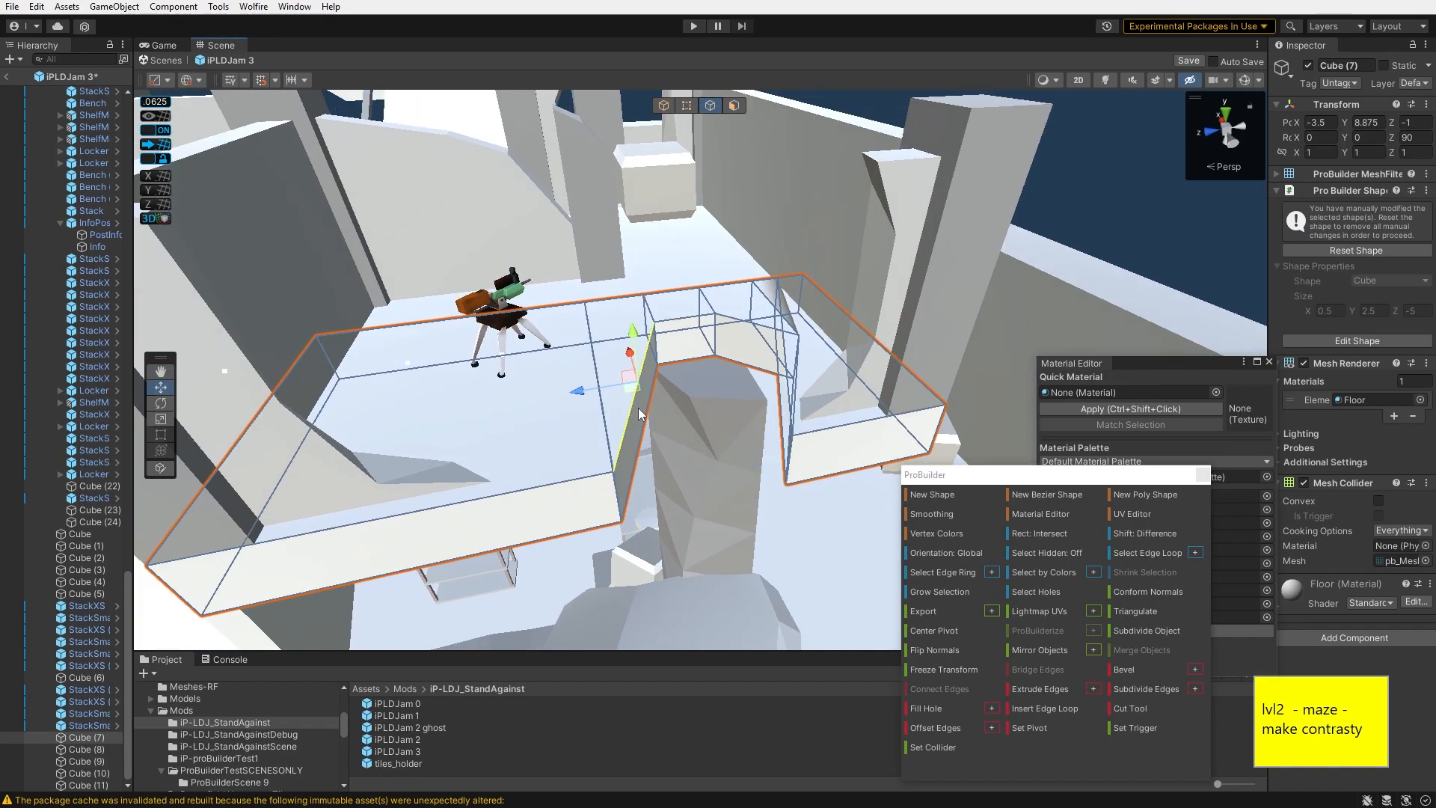
# - Move more of the wall's edges to deepen the notch around the pillar
pyautogui.moveTo(596, 517); pyautogui.dragTo(671, 451, button='right')
pyautogui.click(698, 469)
pyautogui.click(773, 431)
pyautogui.moveTo(774, 430); pyautogui.dragTo(768, 461, button='right')
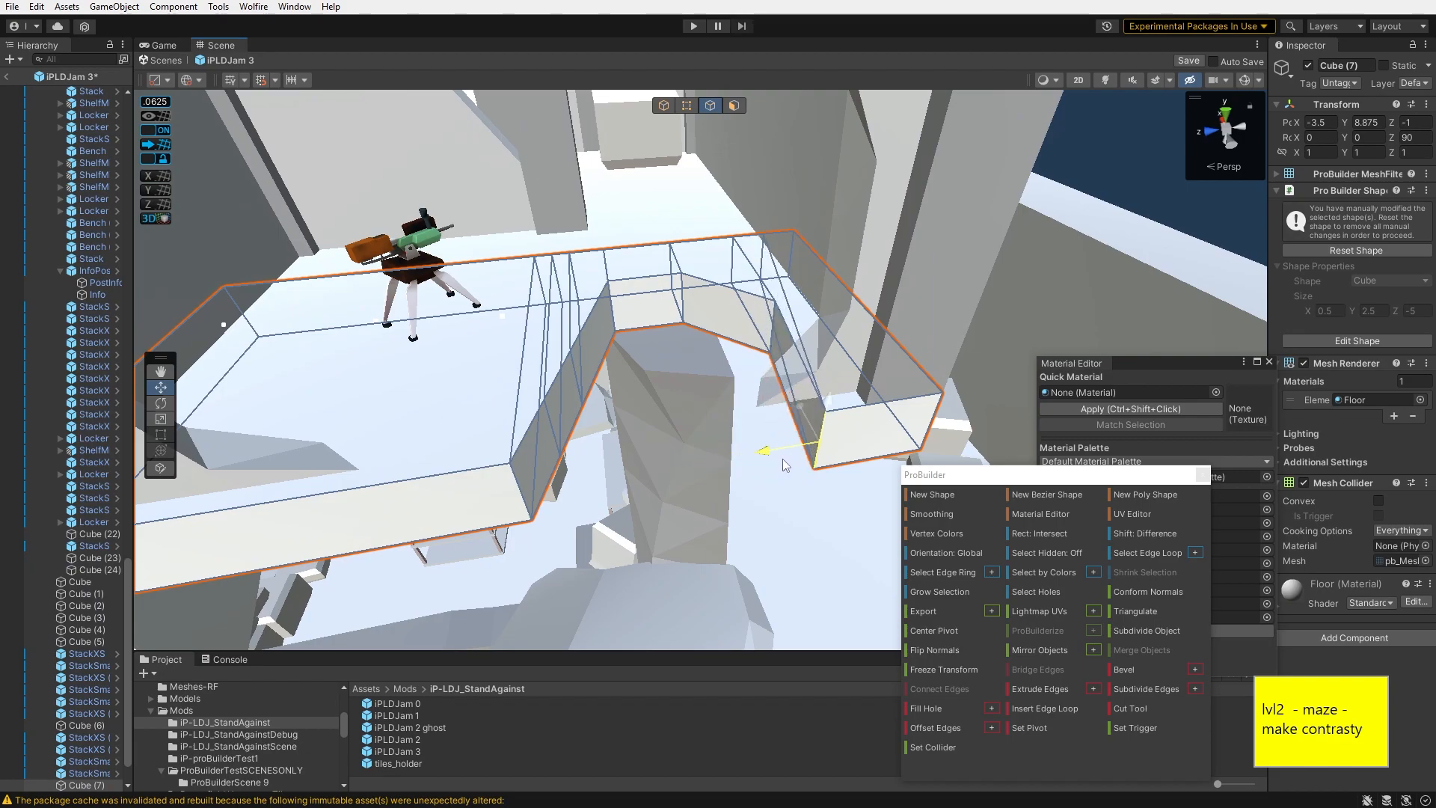
pyautogui.moveTo(783, 455); pyautogui.dragTo(840, 366, button='right')
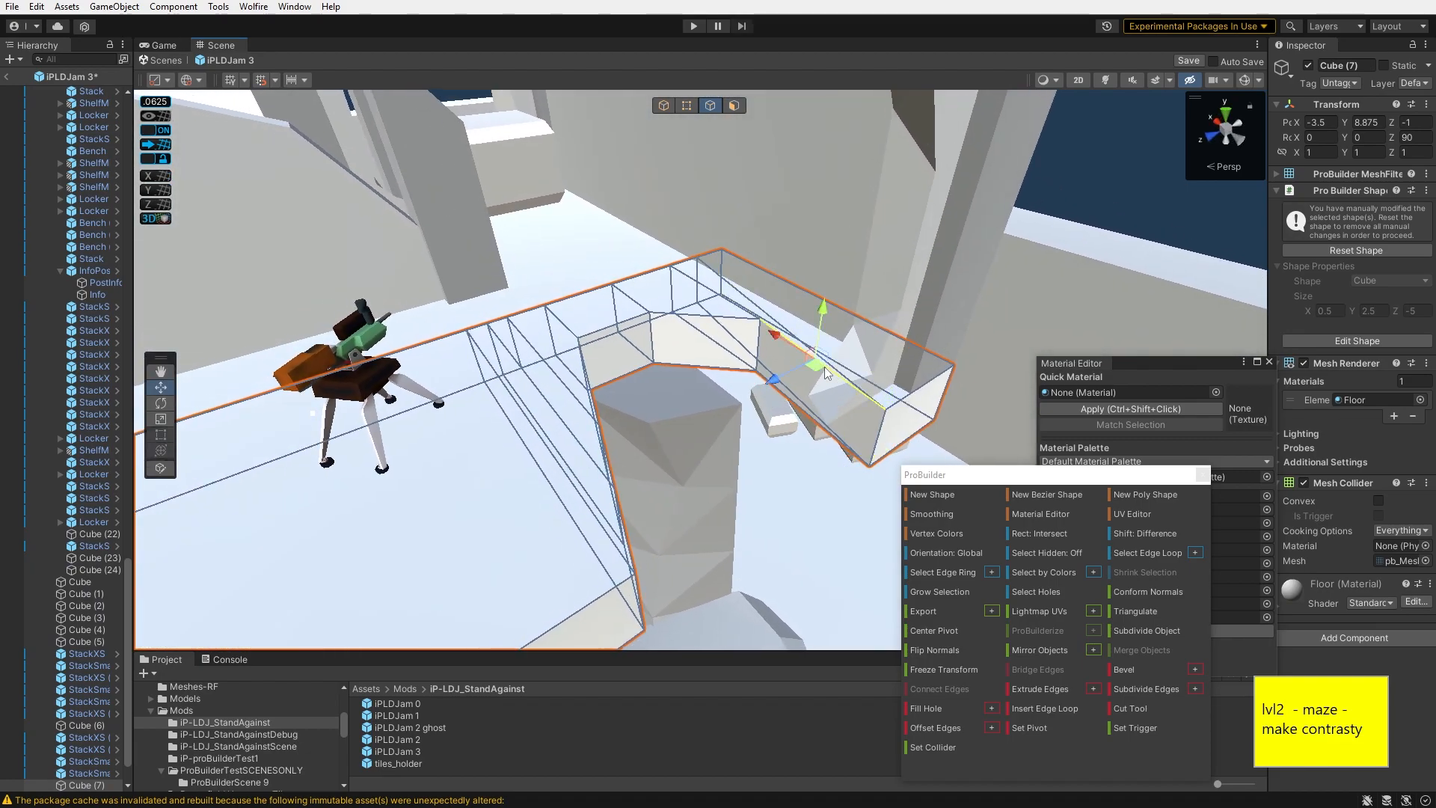
pyautogui.click(1046, 705)
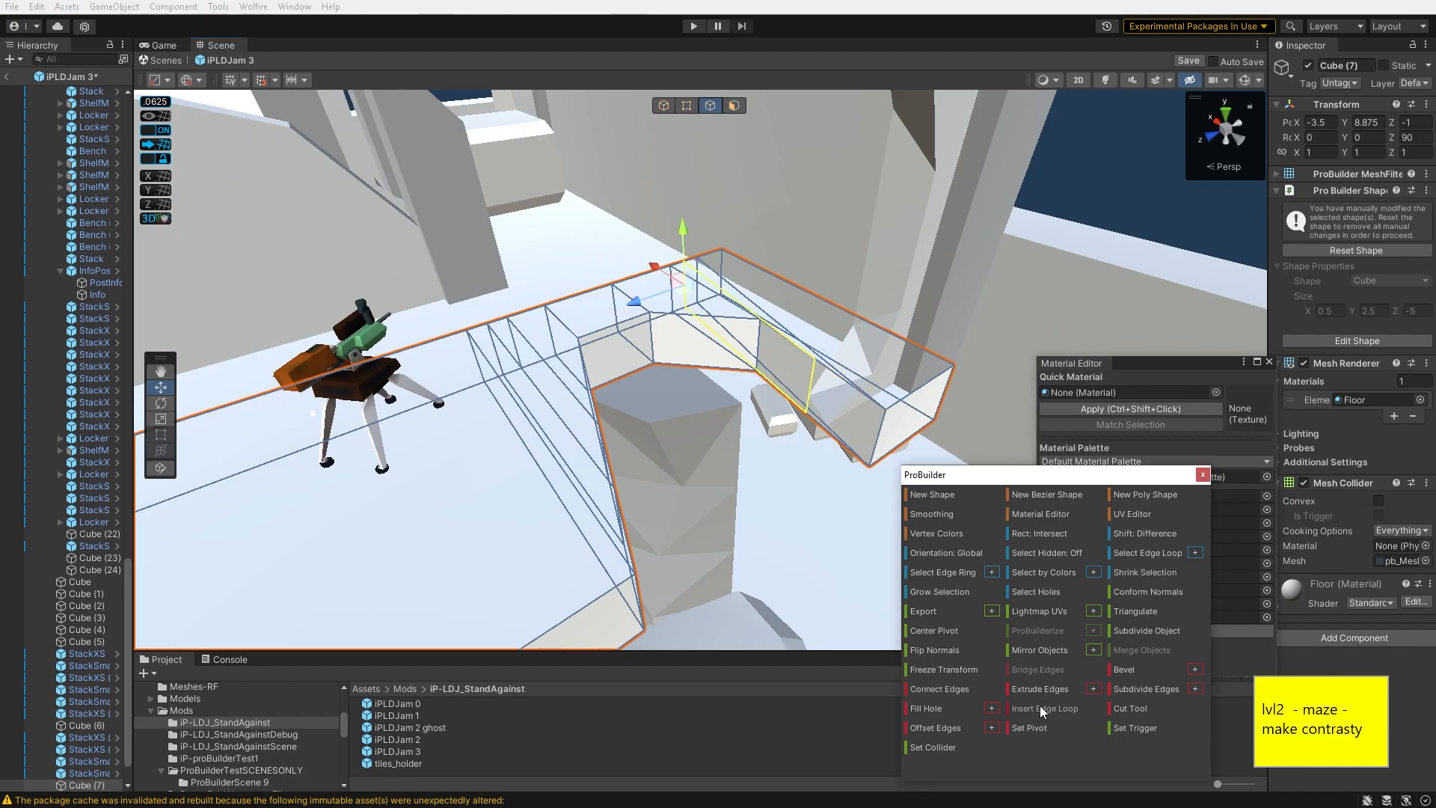
pyautogui.hotkey('ctrl', 'z')
pyautogui.moveTo(828, 404); pyautogui.dragTo(770, 335, button='right')
pyautogui.moveTo(785, 568); pyautogui.dragTo(748, 396, button='right')
# - Select an edge at the notch's corner and move it to reshape the wall around the pillar
pyautogui.press('h')
pyautogui.click(636, 389)
pyautogui.moveTo(635, 389); pyautogui.dragTo(685, 411, button='right')
pyautogui.keyDown('shift'); pyautogui.moveTo(696, 409); pyautogui.dragTo(666, 428); pyautogui.keyUp('shift')
pyautogui.press('h')
pyautogui.press('h')
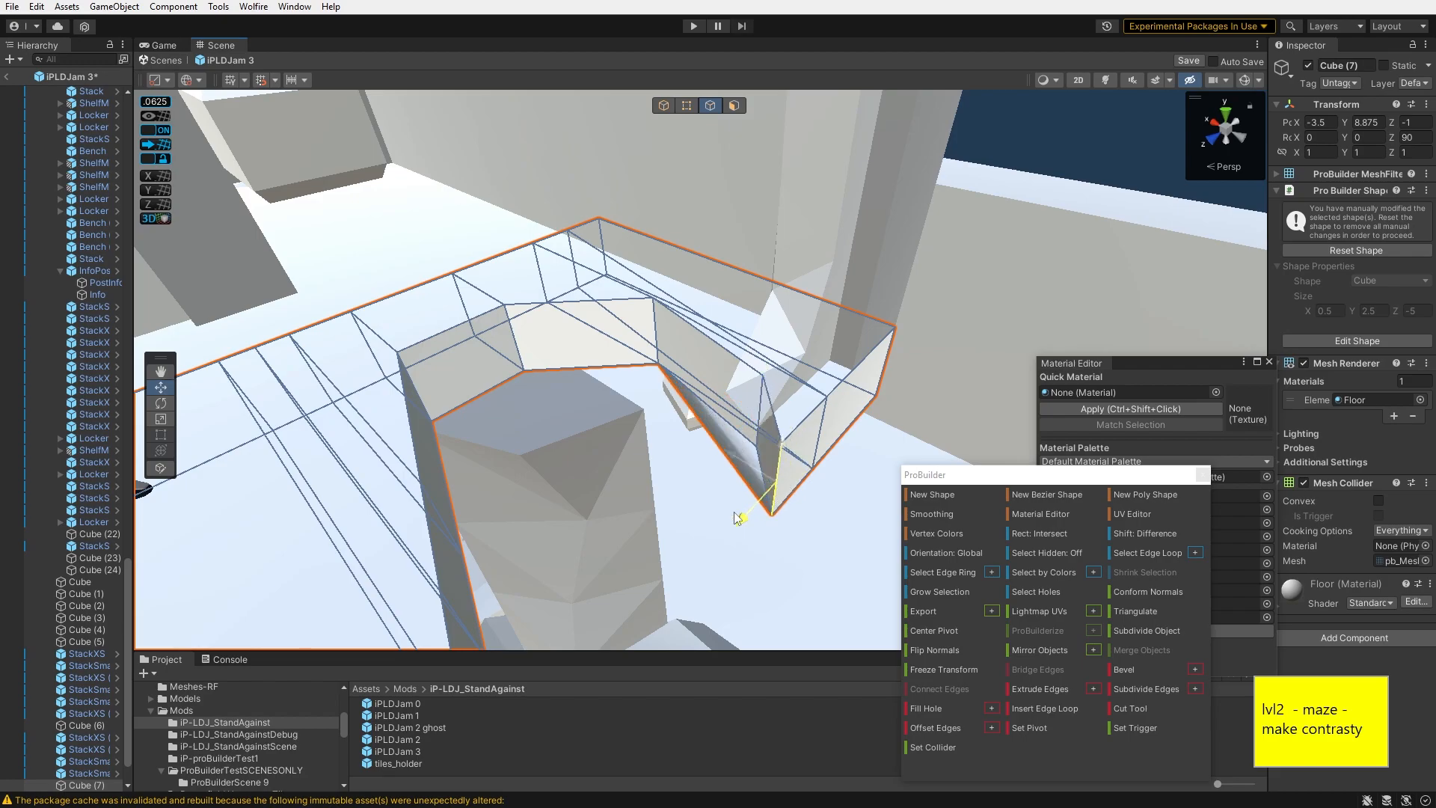
pyautogui.click(759, 441)
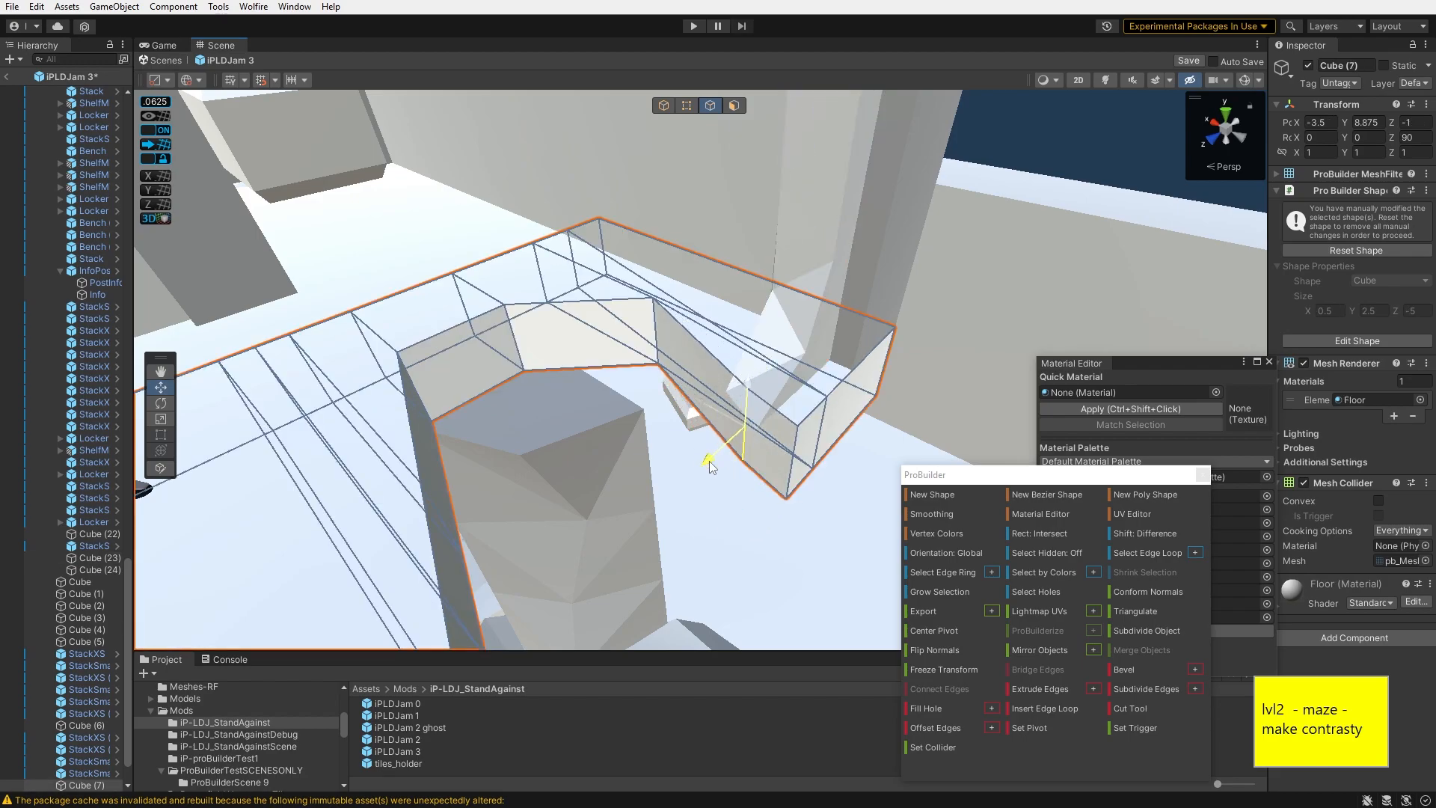
pyautogui.press('h')
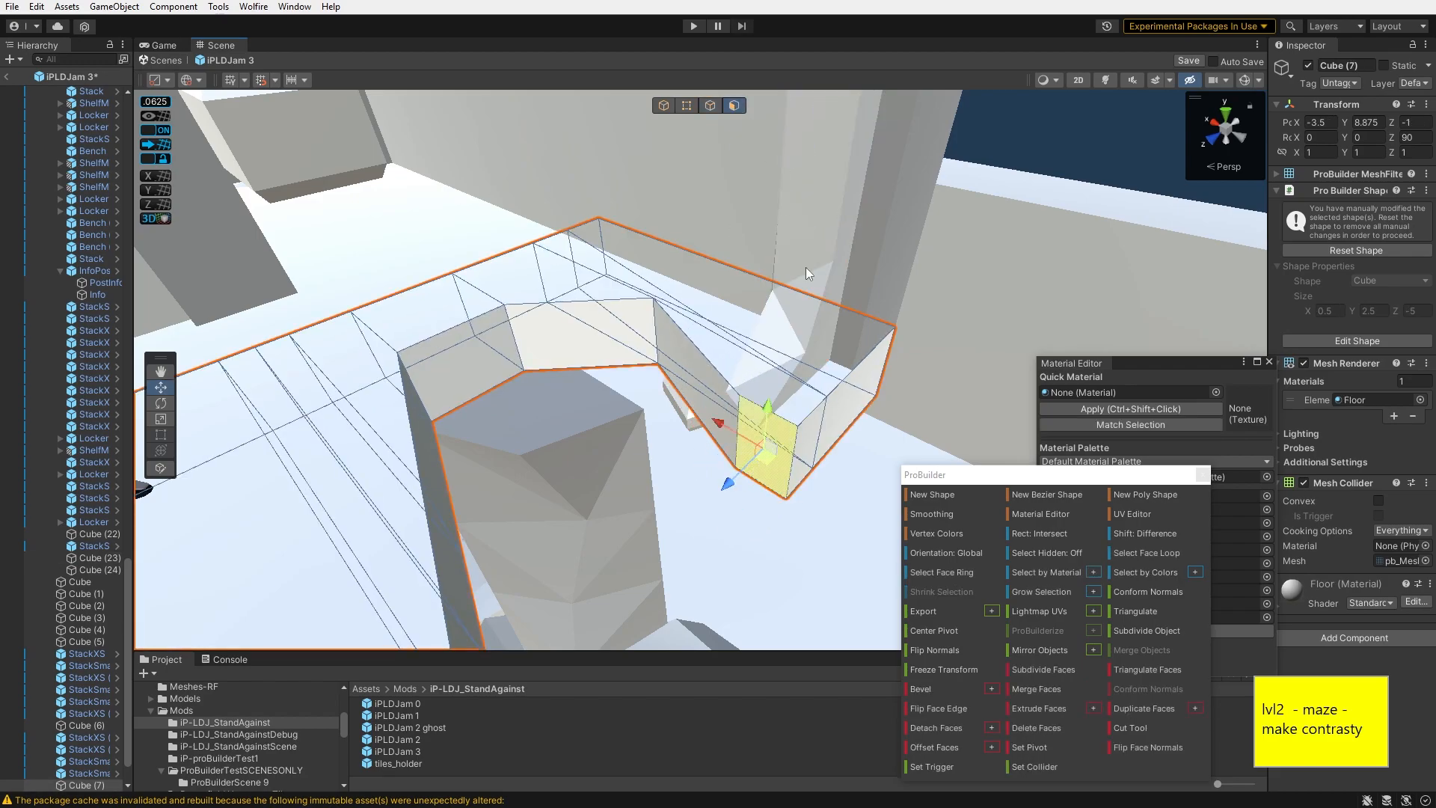
pyautogui.click(711, 107)
pyautogui.press('h')
pyautogui.click(764, 456)
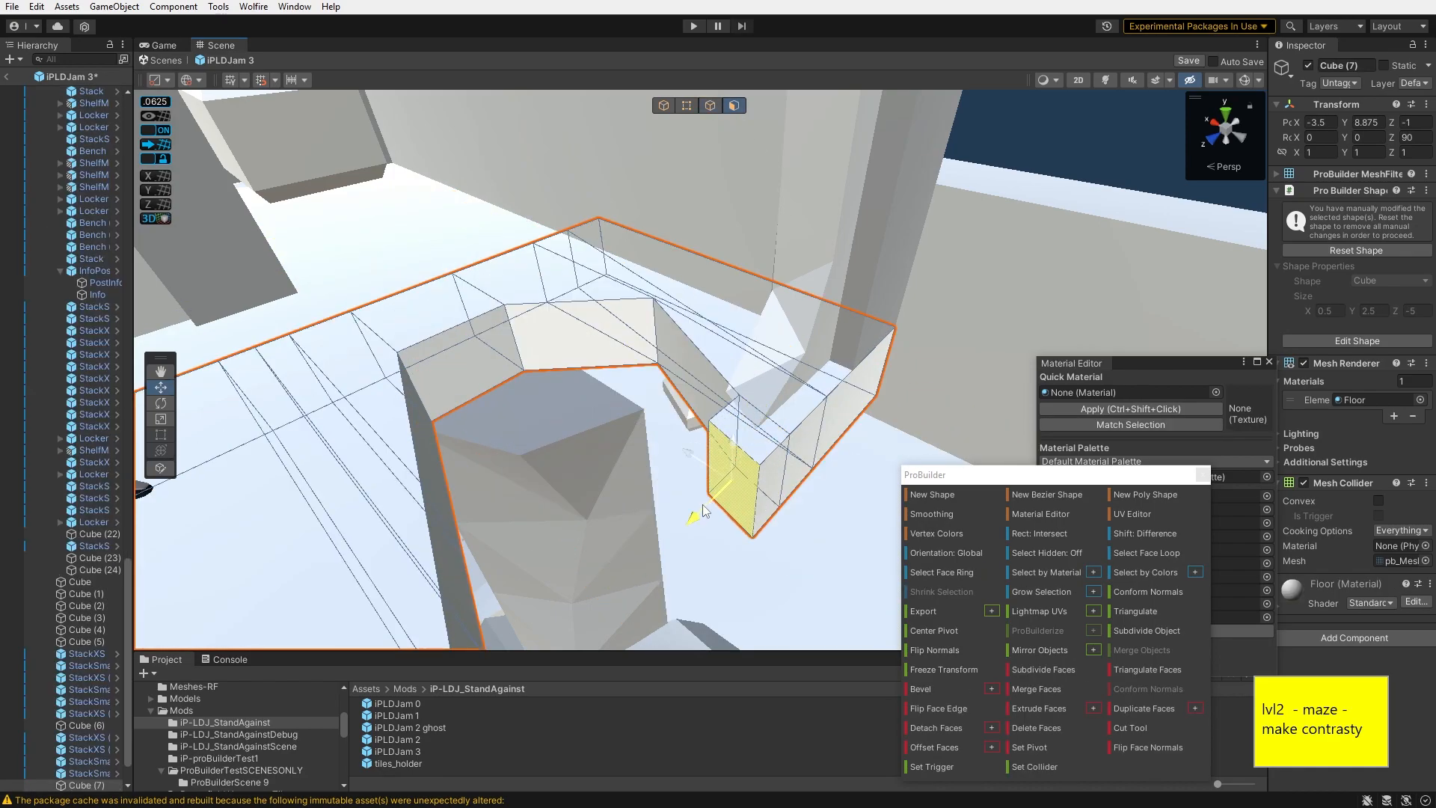
pyautogui.click(711, 105)
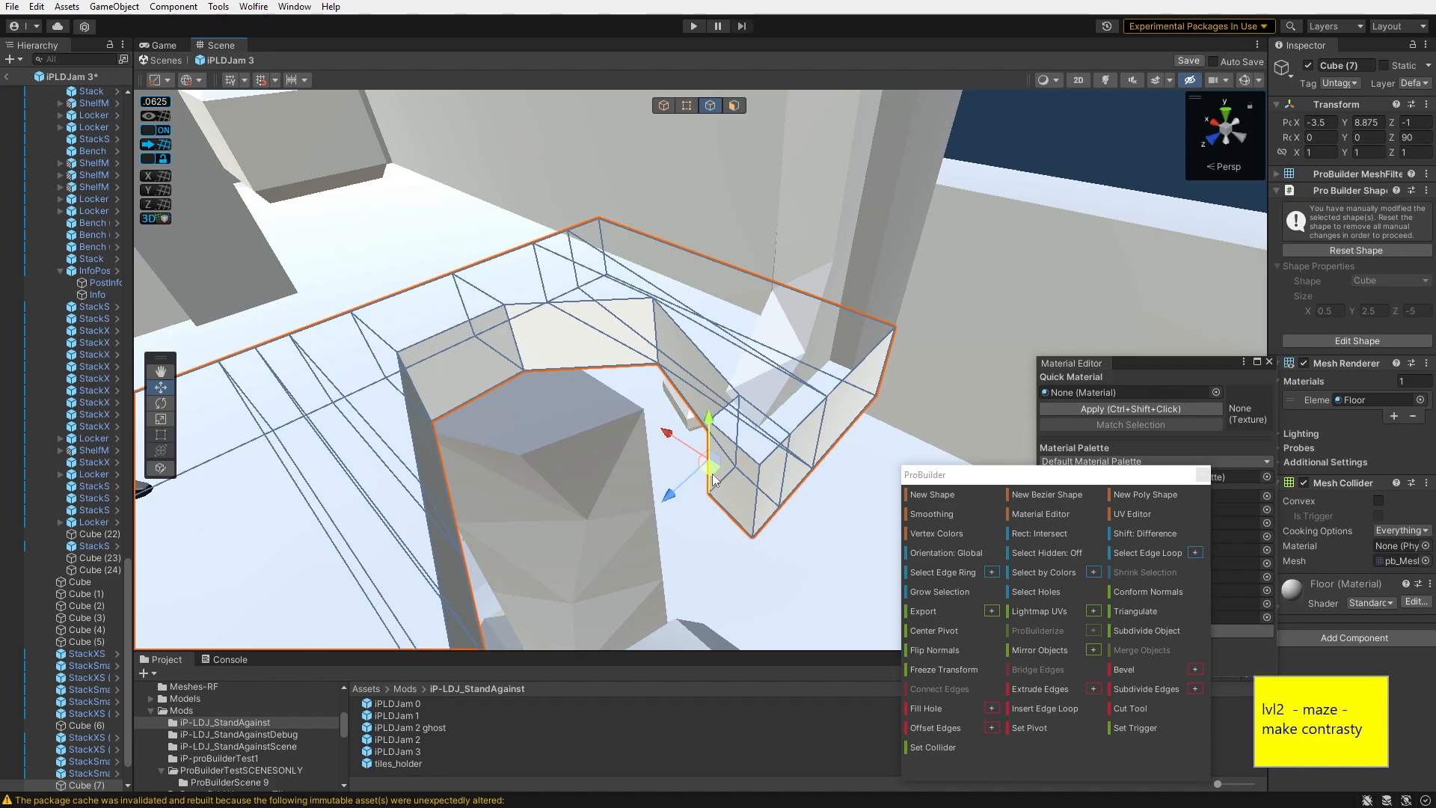
pyautogui.moveTo(741, 464); pyautogui.dragTo(878, 445, button='right')
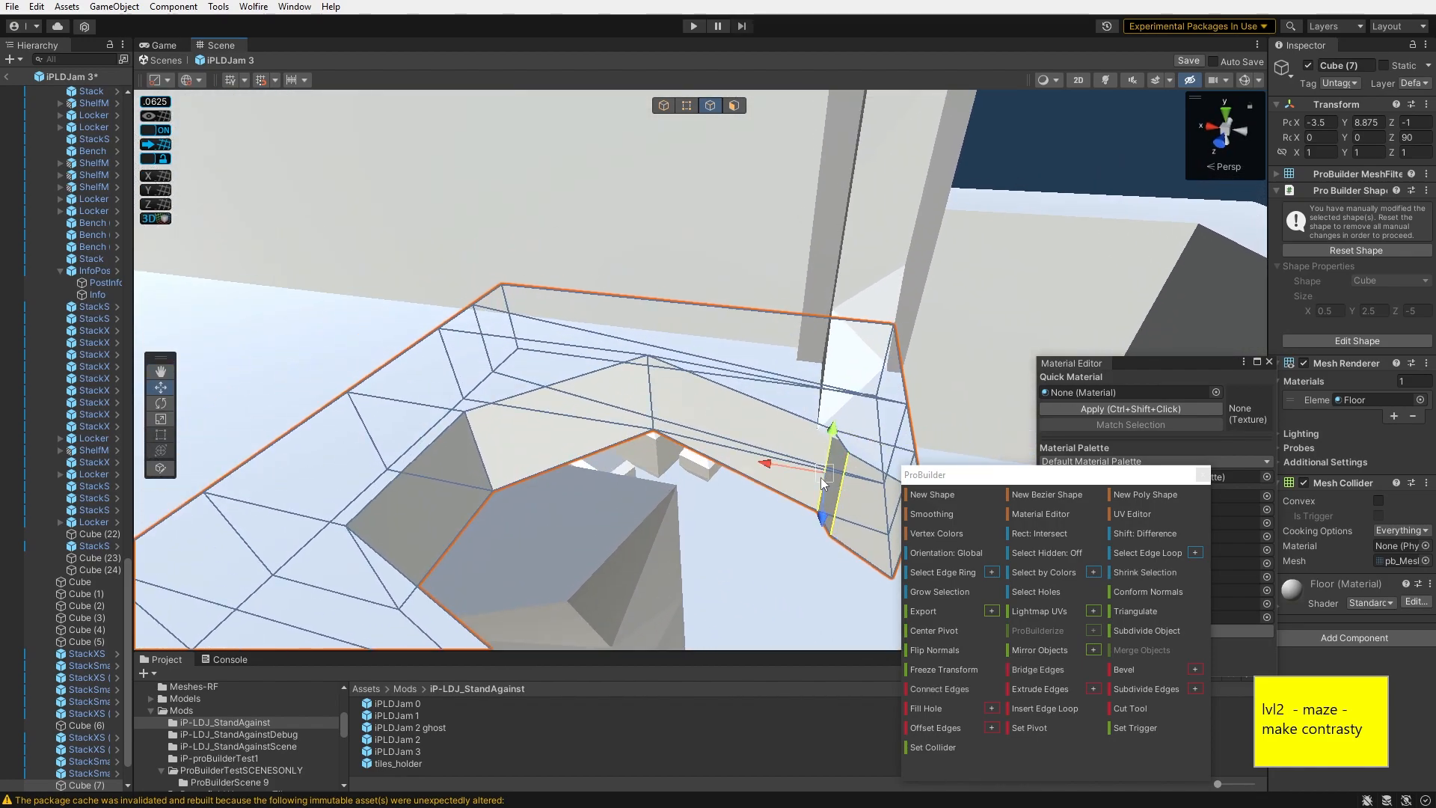
pyautogui.moveTo(812, 482); pyautogui.dragTo(789, 482)
pyautogui.moveTo(788, 482); pyautogui.dragTo(722, 389, button='right')
pyautogui.click(725, 367)
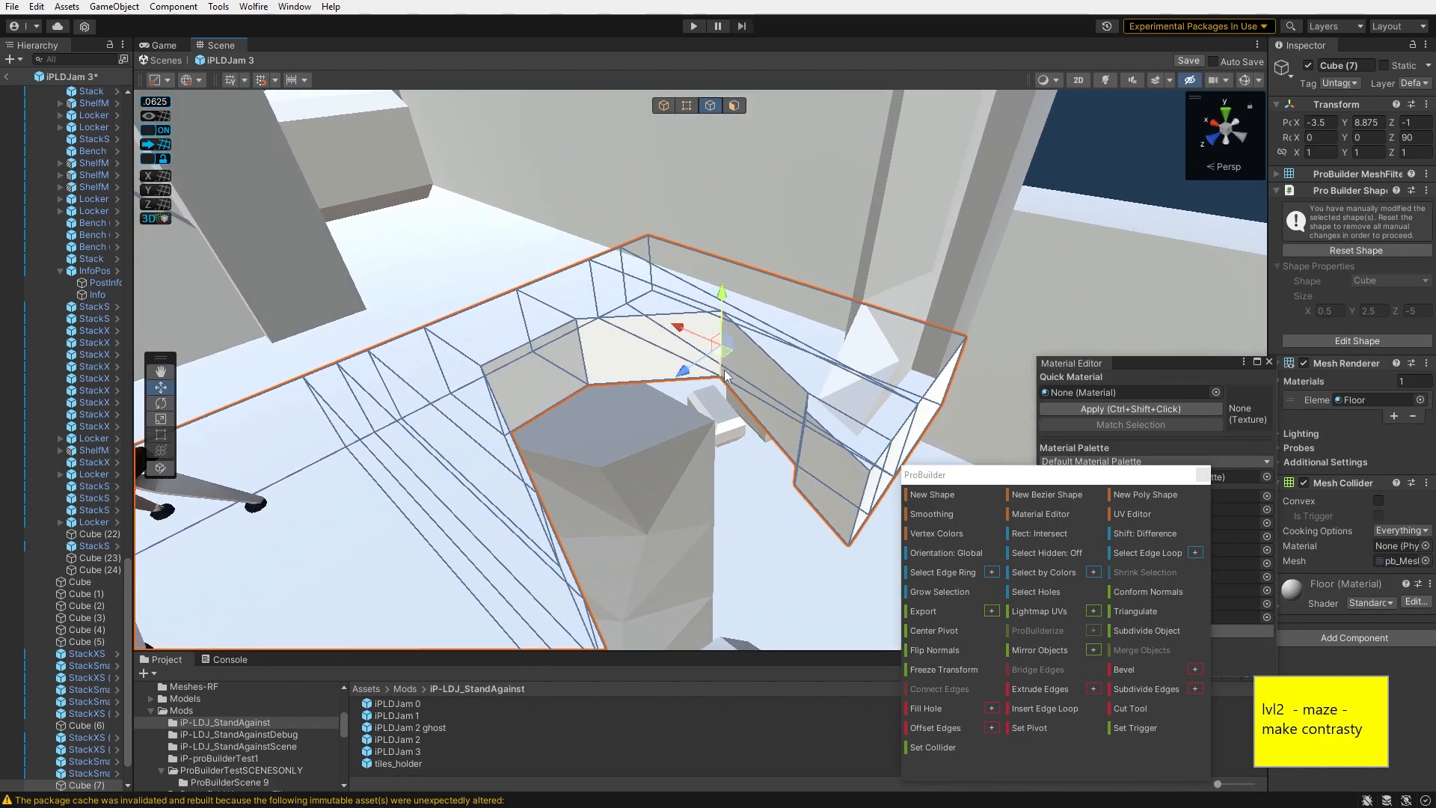
pyautogui.moveTo(668, 397); pyautogui.dragTo(670, 396)
pyautogui.moveTo(670, 396)
pyautogui.mouseDown(button='right')
pyautogui.moveTo(719, 369)
pyautogui.moveTo(668, 375)
pyautogui.mouseUp(button='right')
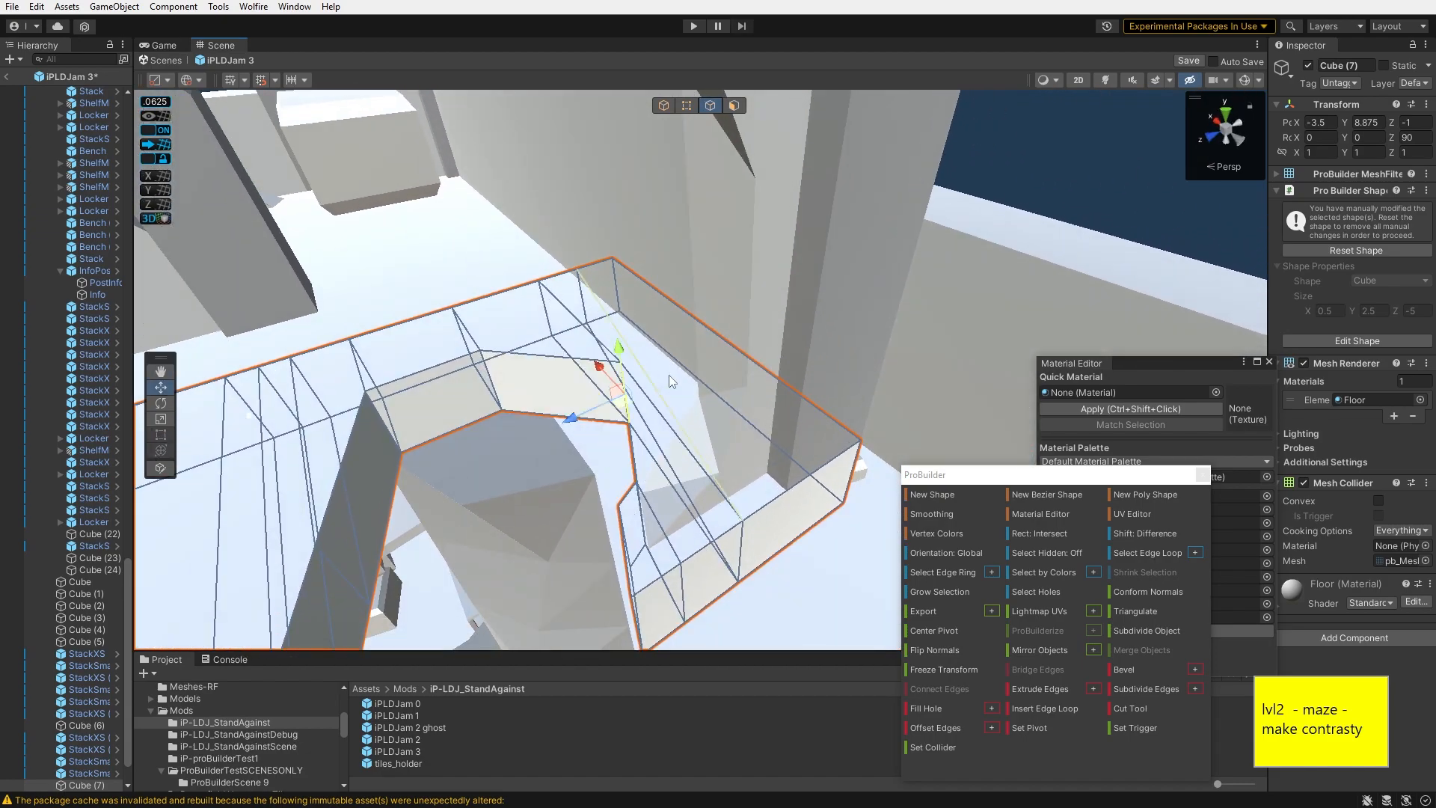
# - Move the wall's faces to adjust the outer side of the notch
pyautogui.moveTo(584, 425); pyautogui.dragTo(724, 313, button='right')
pyautogui.hotkey('alt', 'e')
pyautogui.moveTo(700, 341); pyautogui.dragTo(683, 333)
pyautogui.moveTo(682, 333); pyautogui.dragTo(558, 288, button='right')
pyautogui.moveTo(557, 288); pyautogui.dragTo(555, 284)
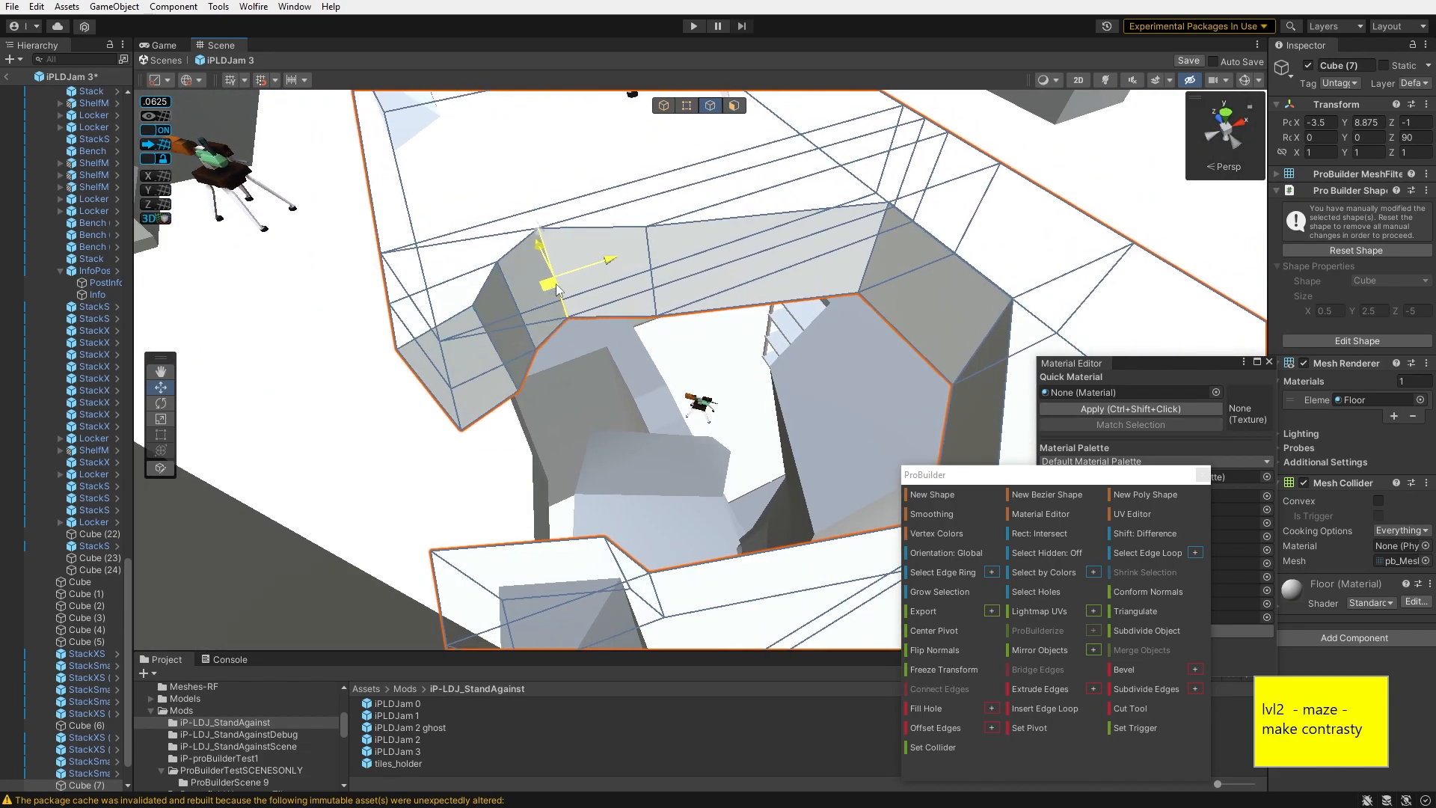
pyautogui.moveTo(555, 285); pyautogui.dragTo(748, 329, button='right')
pyautogui.moveTo(748, 329); pyautogui.dragTo(767, 320)
pyautogui.click(949, 199)
pyautogui.moveTo(769, 308); pyautogui.dragTo(802, 279, button='right')
pyautogui.click(802, 280)
pyautogui.press('g')
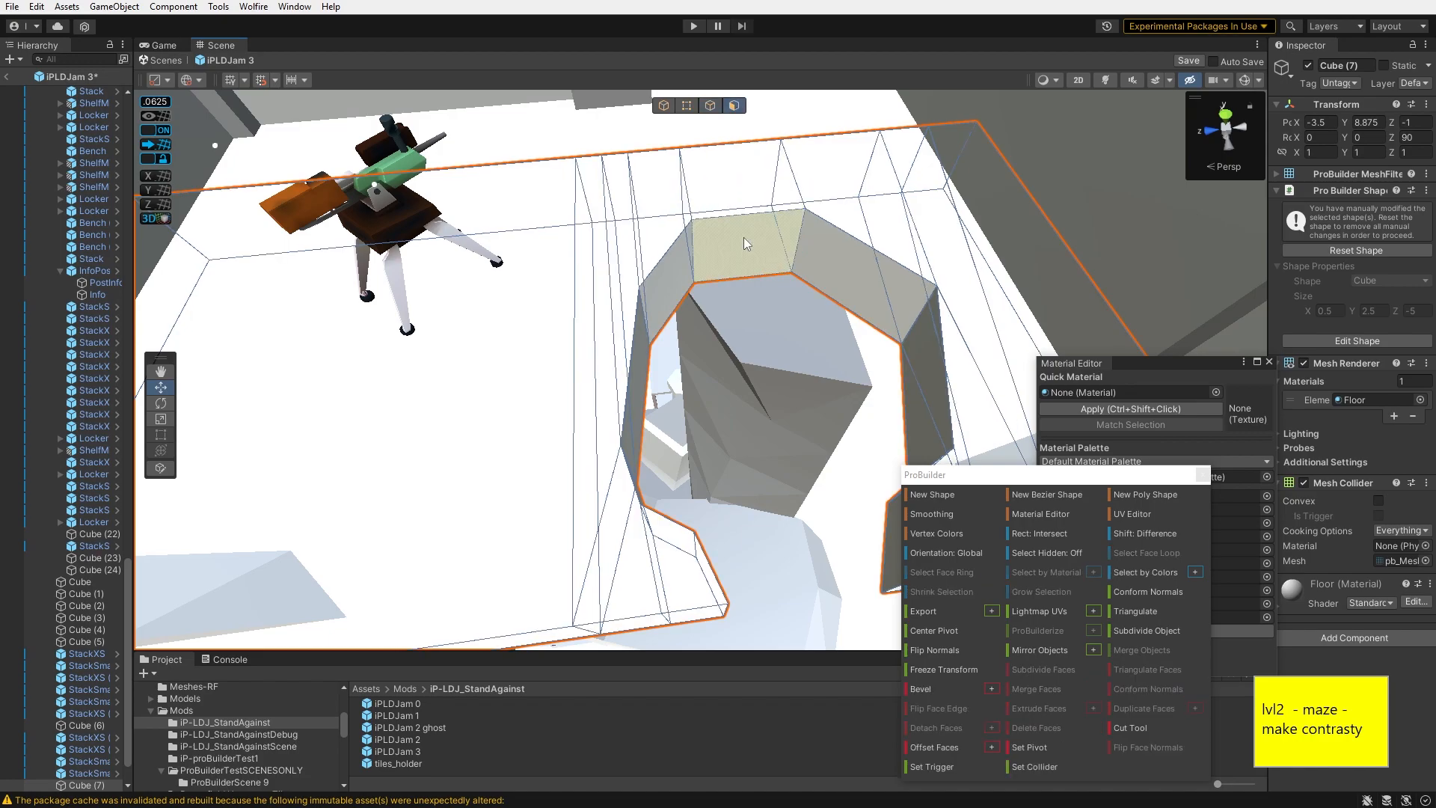
pyautogui.moveTo(738, 263)
pyautogui.mouseDown()
pyautogui.moveTo(744, 308)
pyautogui.moveTo(747, 277)
pyautogui.mouseUp()
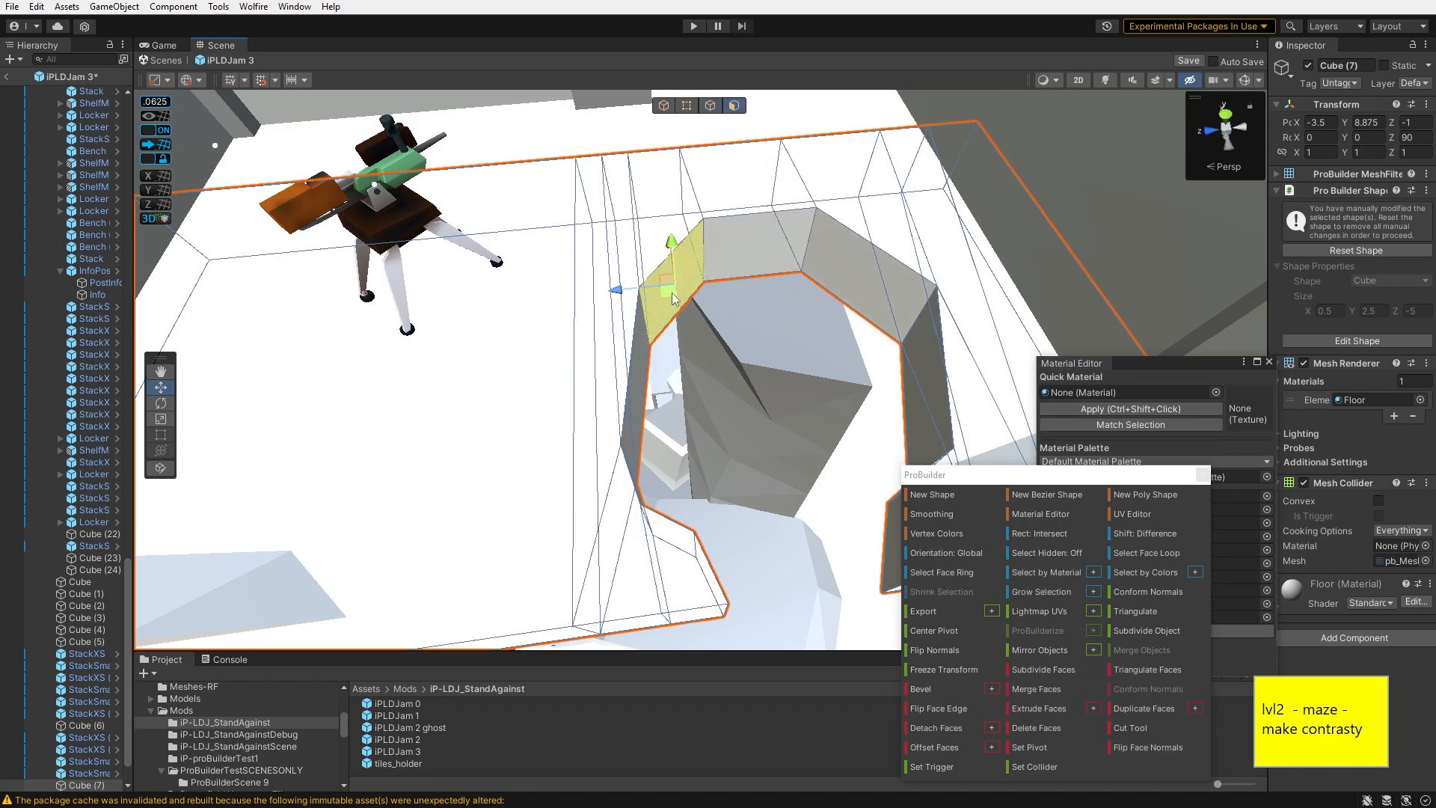
# - Adjust the wall faces around the notch and move vertices of the FloorMid (5) pillar standing inside it
pyautogui.moveTo(855, 291); pyautogui.dragTo(865, 360)
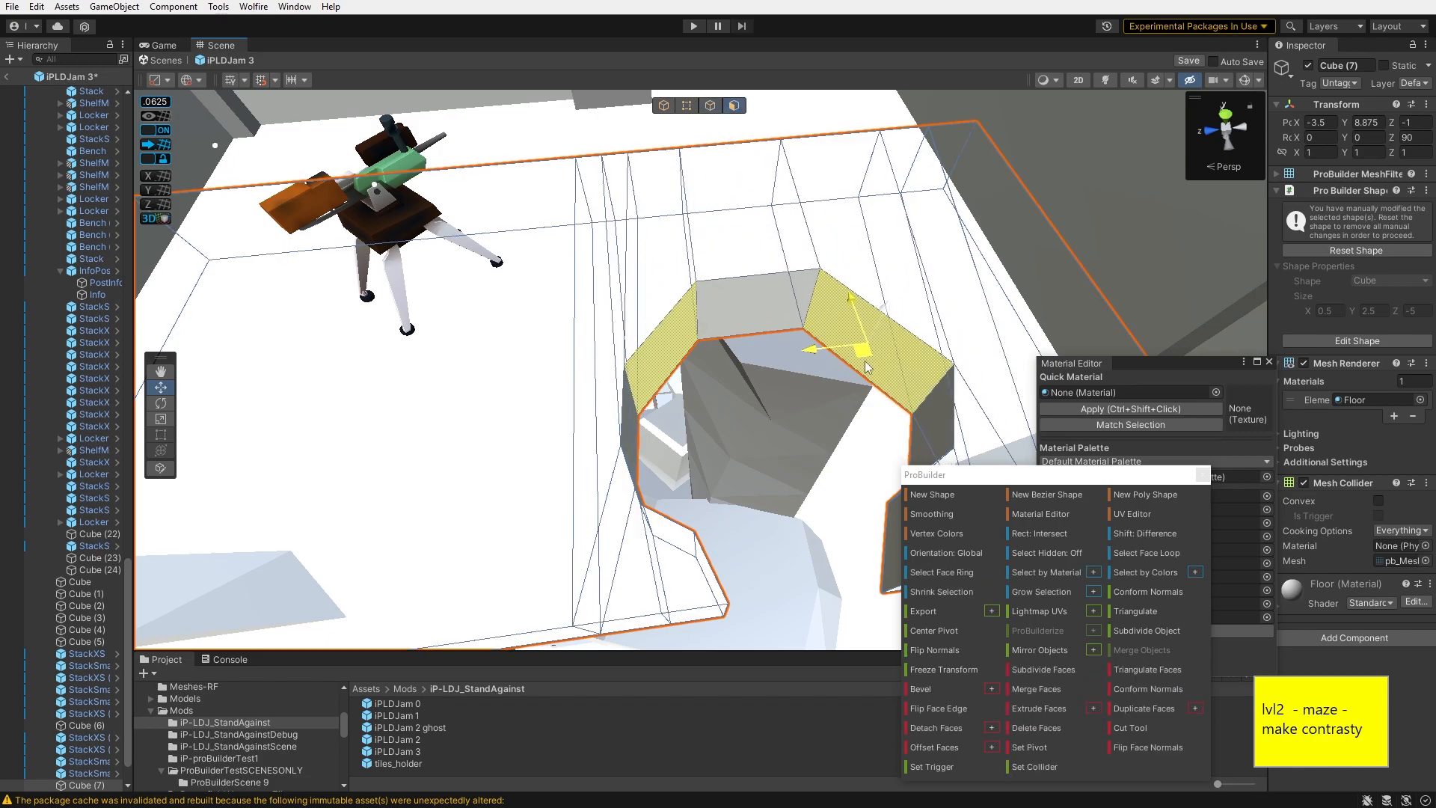
pyautogui.press('h')
pyautogui.click(753, 293)
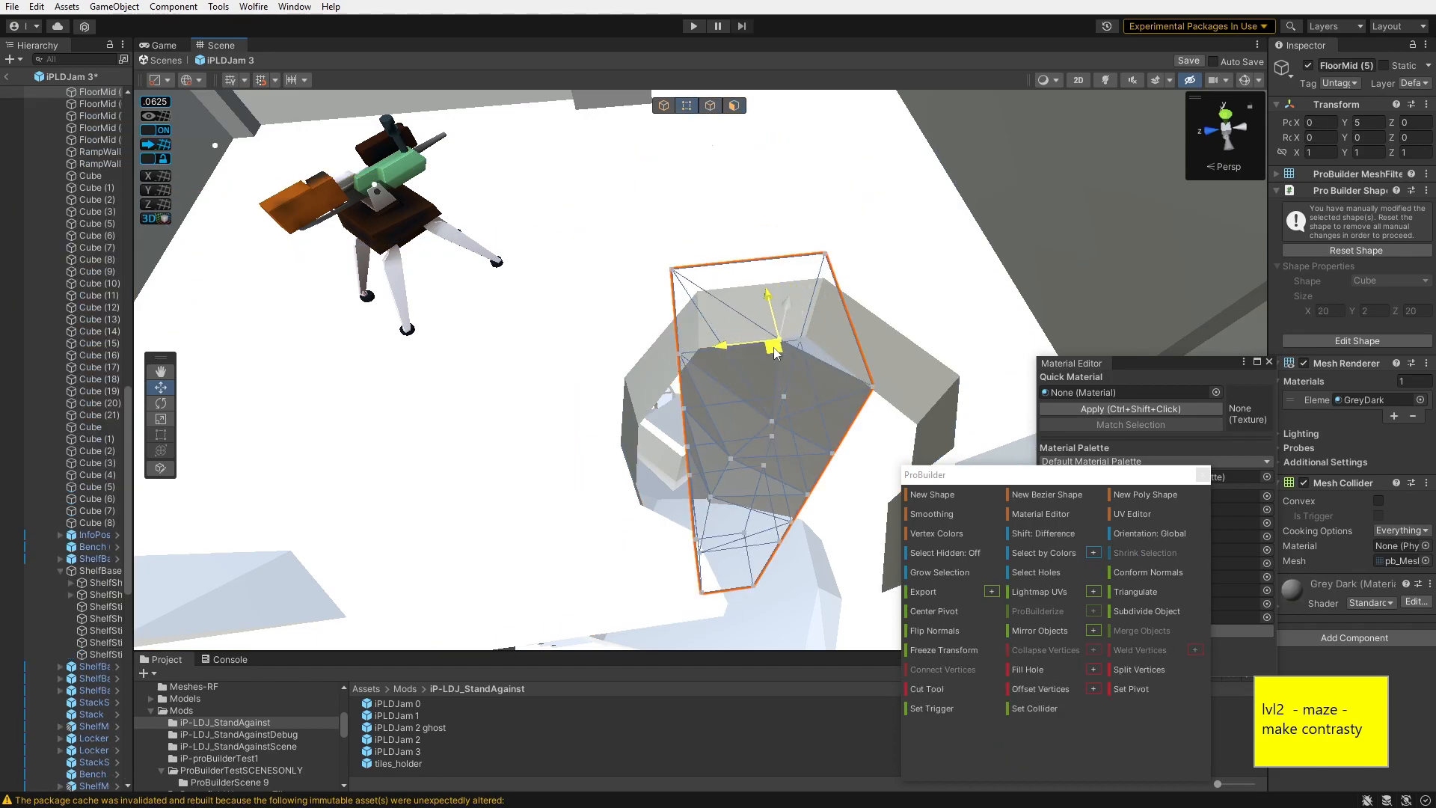
pyautogui.press('f')
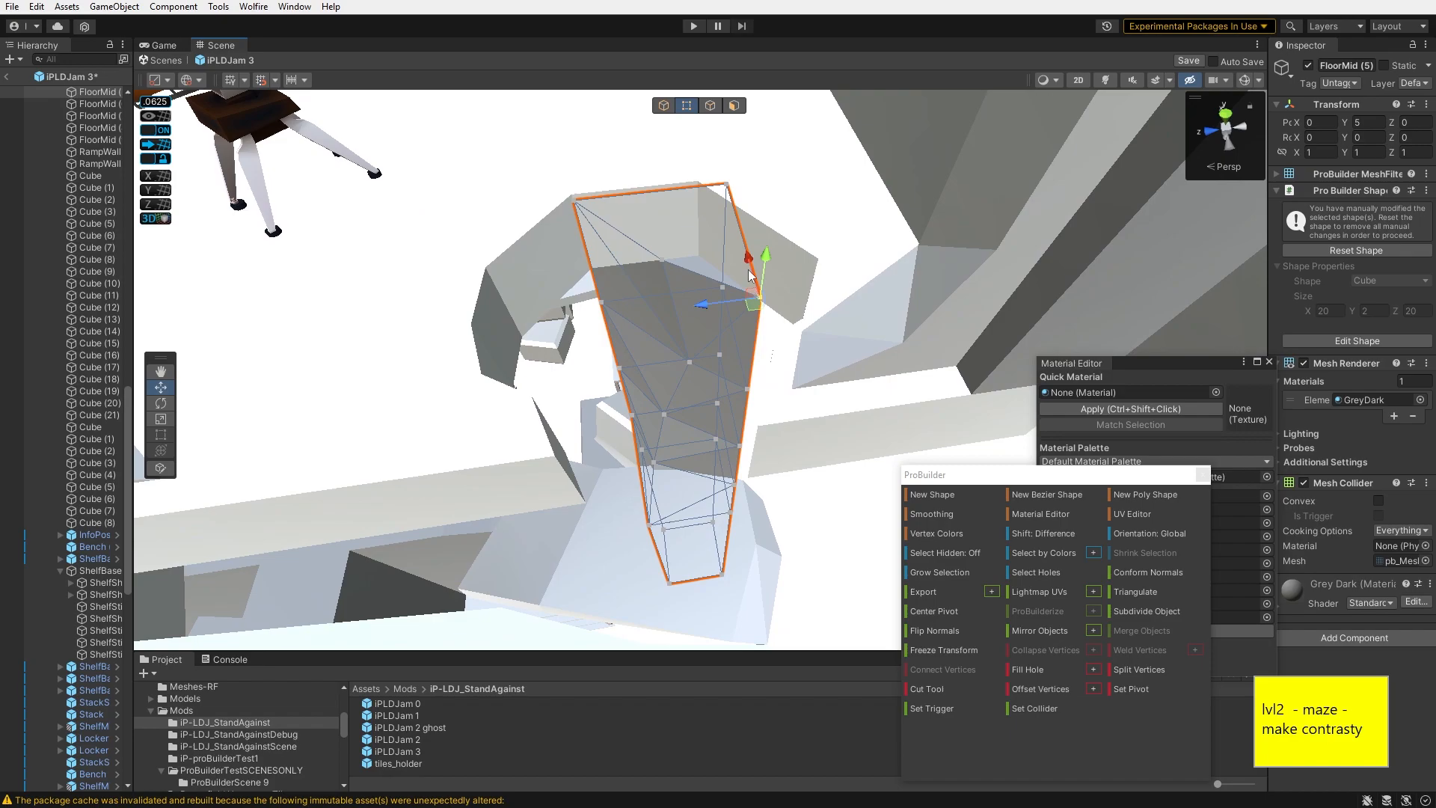
pyautogui.moveTo(736, 172); pyautogui.dragTo(741, 56, button='right')
pyautogui.click(962, 169)
pyautogui.moveTo(868, 169); pyautogui.dragTo(819, 168, button='right')
pyautogui.click(682, 186)
pyautogui.click(935, 250)
pyautogui.moveTo(935, 250); pyautogui.dragTo(726, 342, button='right')
pyautogui.click(726, 341)
pyautogui.press('h')
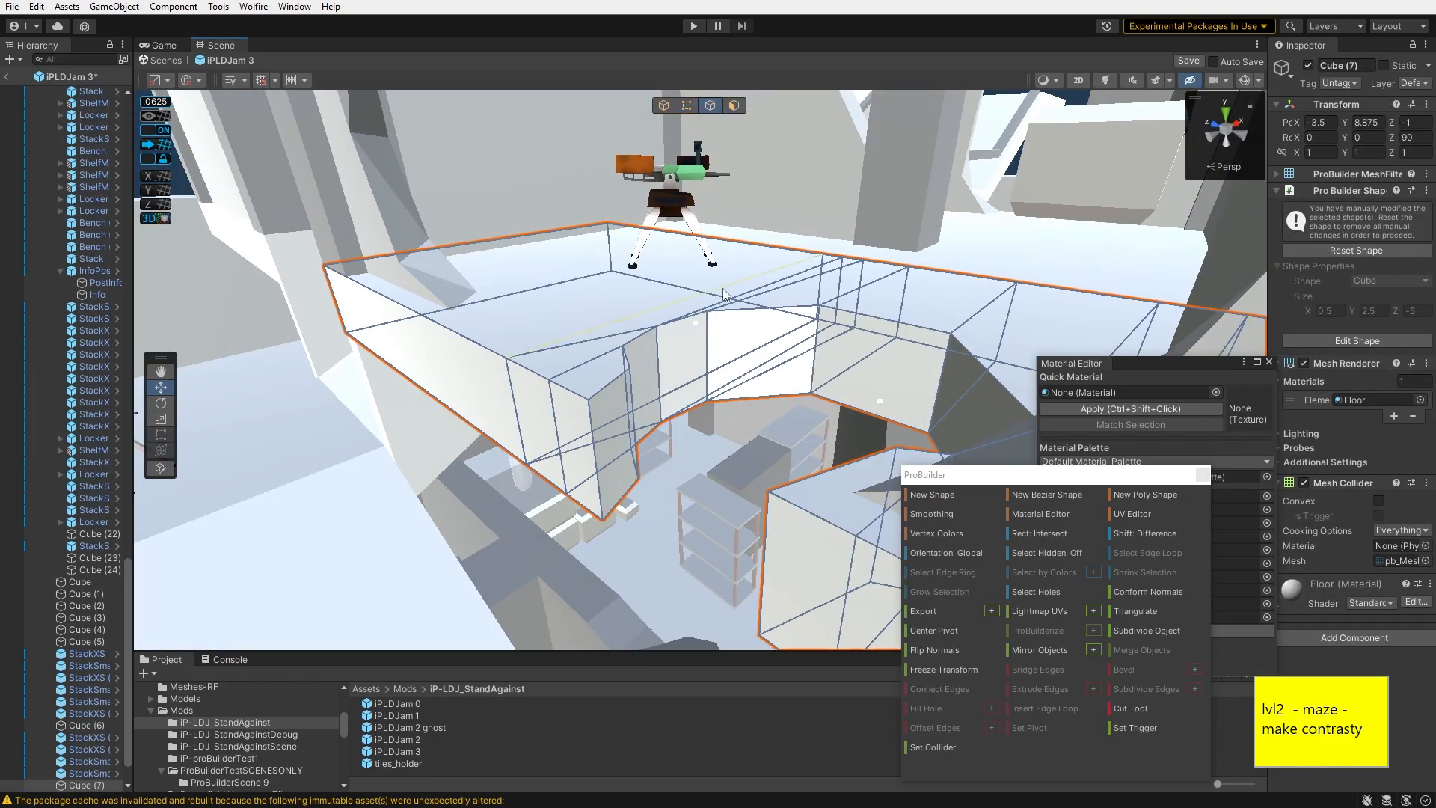
# - Move edges along the Cube (7) wall's top to reshape the notch's corner
pyautogui.moveTo(759, 410); pyautogui.dragTo(757, 395)
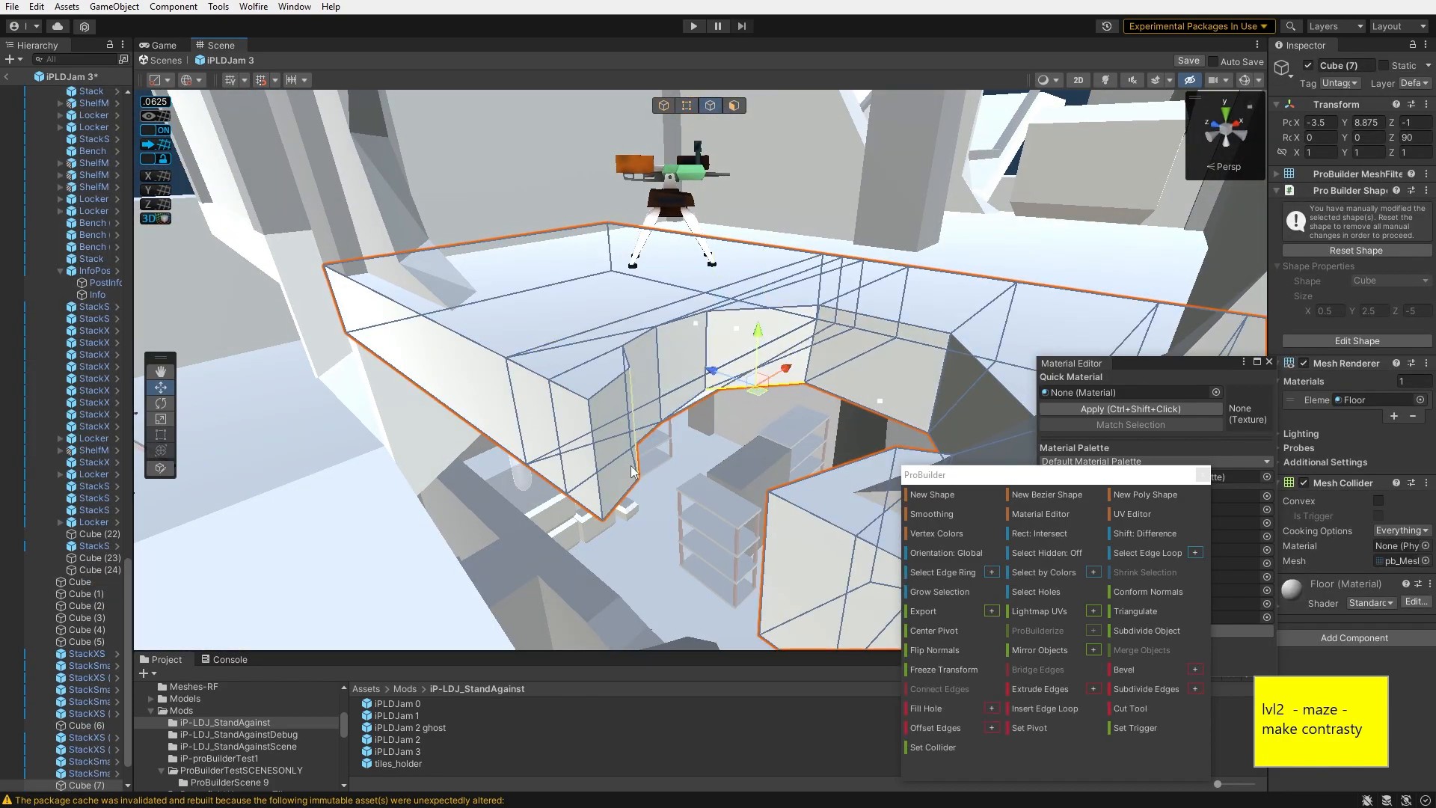
pyautogui.moveTo(621, 505); pyautogui.dragTo(617, 503)
pyautogui.moveTo(616, 503); pyautogui.dragTo(559, 494, button='right')
pyautogui.click(562, 495)
pyautogui.click(579, 455)
pyautogui.moveTo(577, 454); pyautogui.dragTo(565, 450)
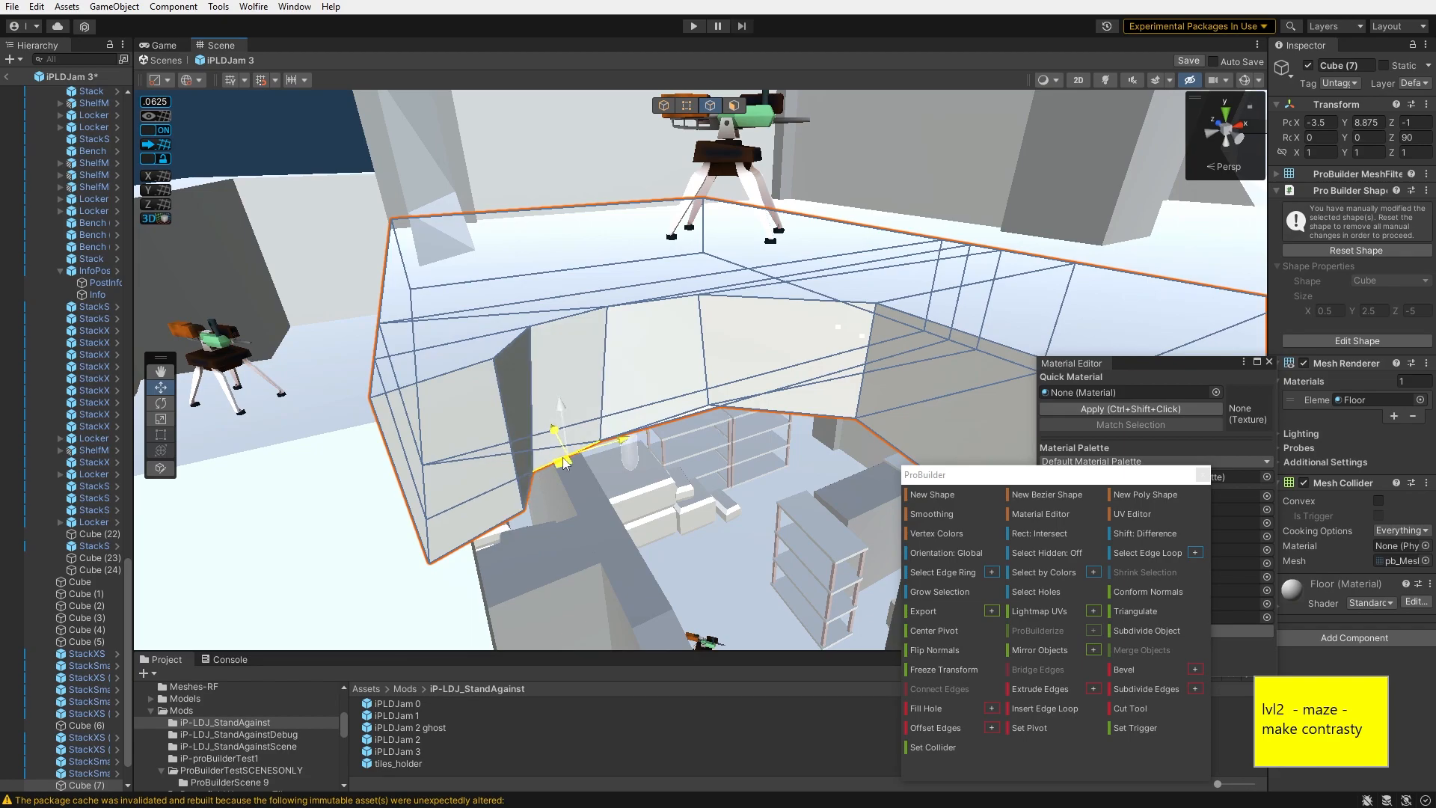
pyautogui.moveTo(565, 450); pyautogui.dragTo(787, 400, button='right')
# - Move more of the Cube (7) wall's edges to straighten the sides of the notch
pyautogui.moveTo(763, 187); pyautogui.dragTo(784, 355, button='right')
pyautogui.click(782, 359)
pyautogui.moveTo(801, 375); pyautogui.dragTo(794, 365)
pyautogui.moveTo(795, 365); pyautogui.dragTo(842, 228, button='right')
pyautogui.click(841, 228)
pyautogui.click(842, 223)
pyautogui.moveTo(771, 365); pyautogui.dragTo(393, 193, button='right')
pyautogui.click(590, 326)
pyautogui.click(595, 334)
pyautogui.moveTo(599, 331); pyautogui.dragTo(544, 191, button='right')
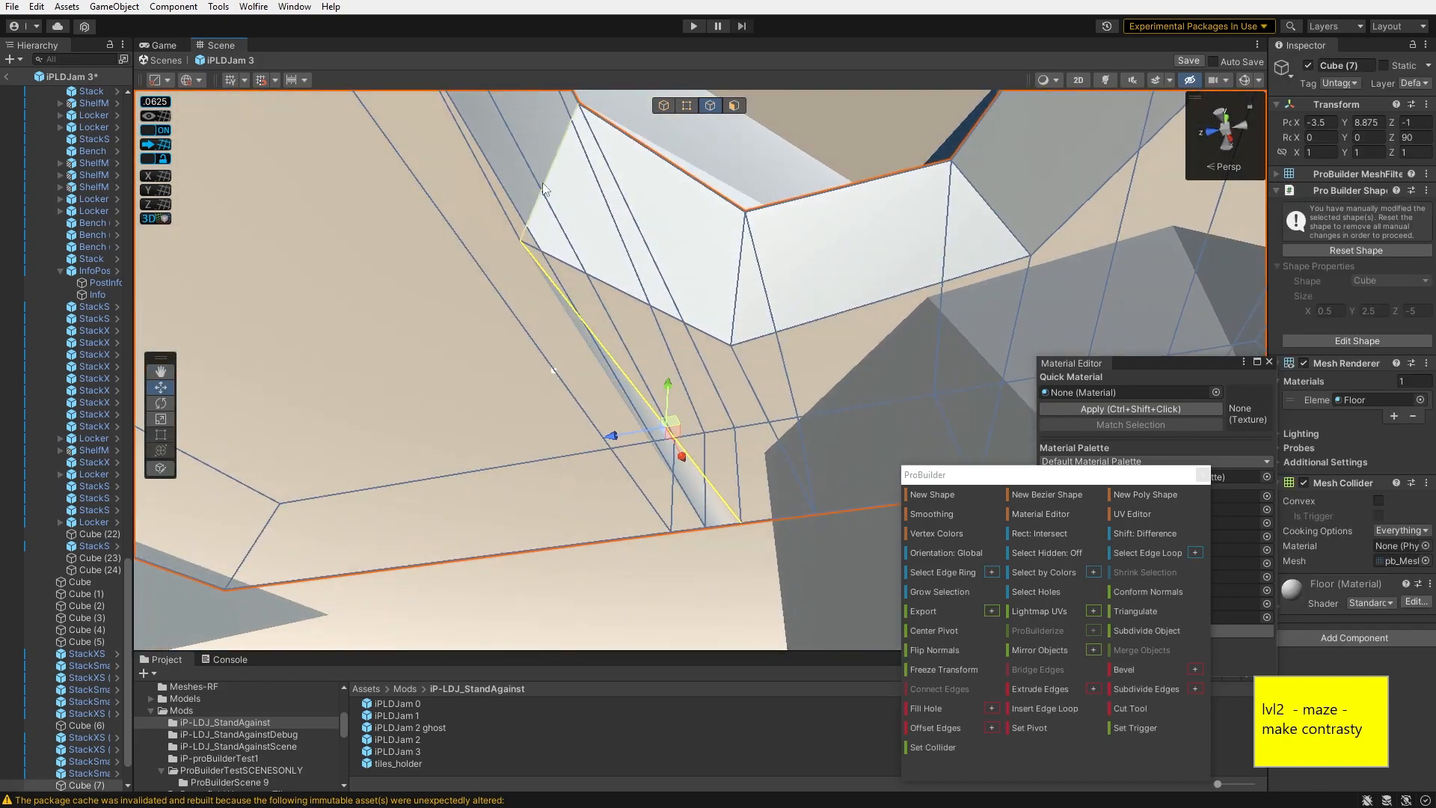
pyautogui.moveTo(523, 170); pyautogui.dragTo(545, 169)
pyautogui.moveTo(663, 263); pyautogui.dragTo(751, 581, button='right')
# - Deselect the wall and bring up the Notepad++ issue list
pyautogui.click(957, 343)
pyautogui.click(958, 358)
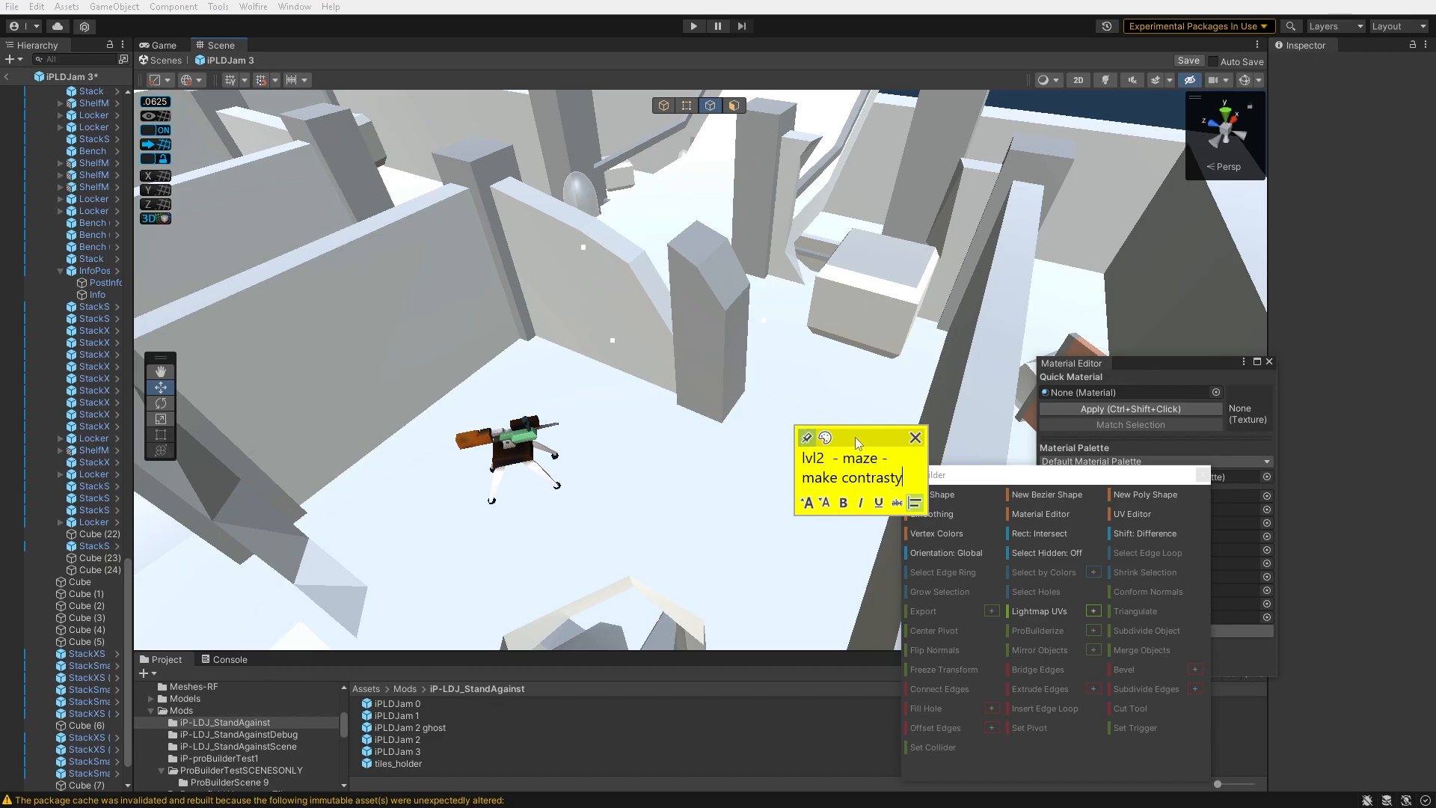
pyautogui.click(1200, 354)
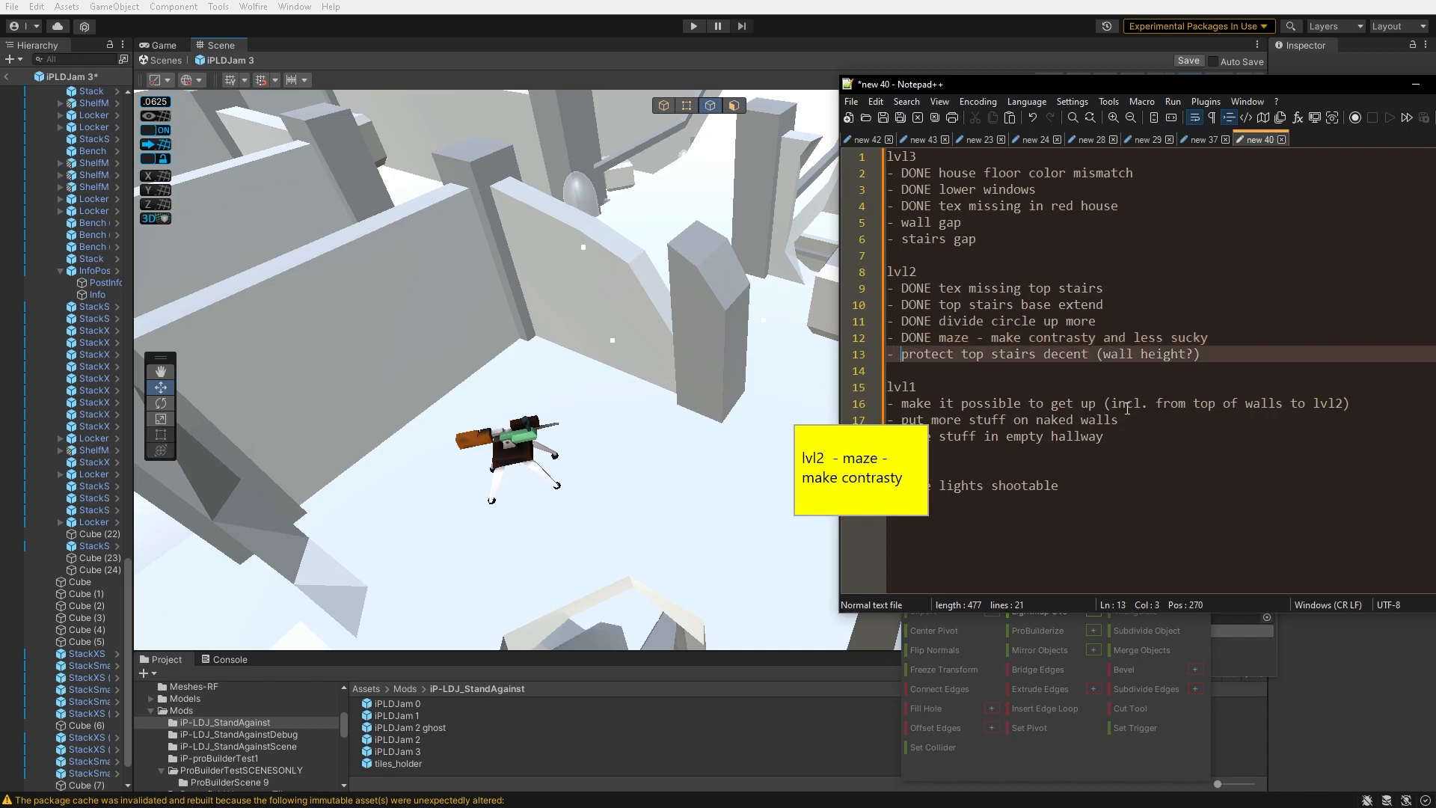
# - Fly through the level 2 scene to inspect the top stairs and surrounding wall heights
pyautogui.moveTo(707, 374); pyautogui.dragTo(461, 469, button='right')
pyautogui.click(459, 376)
pyautogui.moveTo(458, 371); pyautogui.dragTo(622, 199, button='right')
pyautogui.click(1018, 710)
pyautogui.moveTo(726, 337); pyautogui.dragTo(649, 258, button='right')
pyautogui.moveTo(470, 459); pyautogui.dragTo(618, 319, button='right')
pyautogui.click(470, 283)
pyautogui.keyDown('shift'); pyautogui.click(667, 400); pyautogui.keyUp('shift')
pyautogui.moveTo(623, 270); pyautogui.dragTo(599, 404, button='right')
pyautogui.click(702, 356)
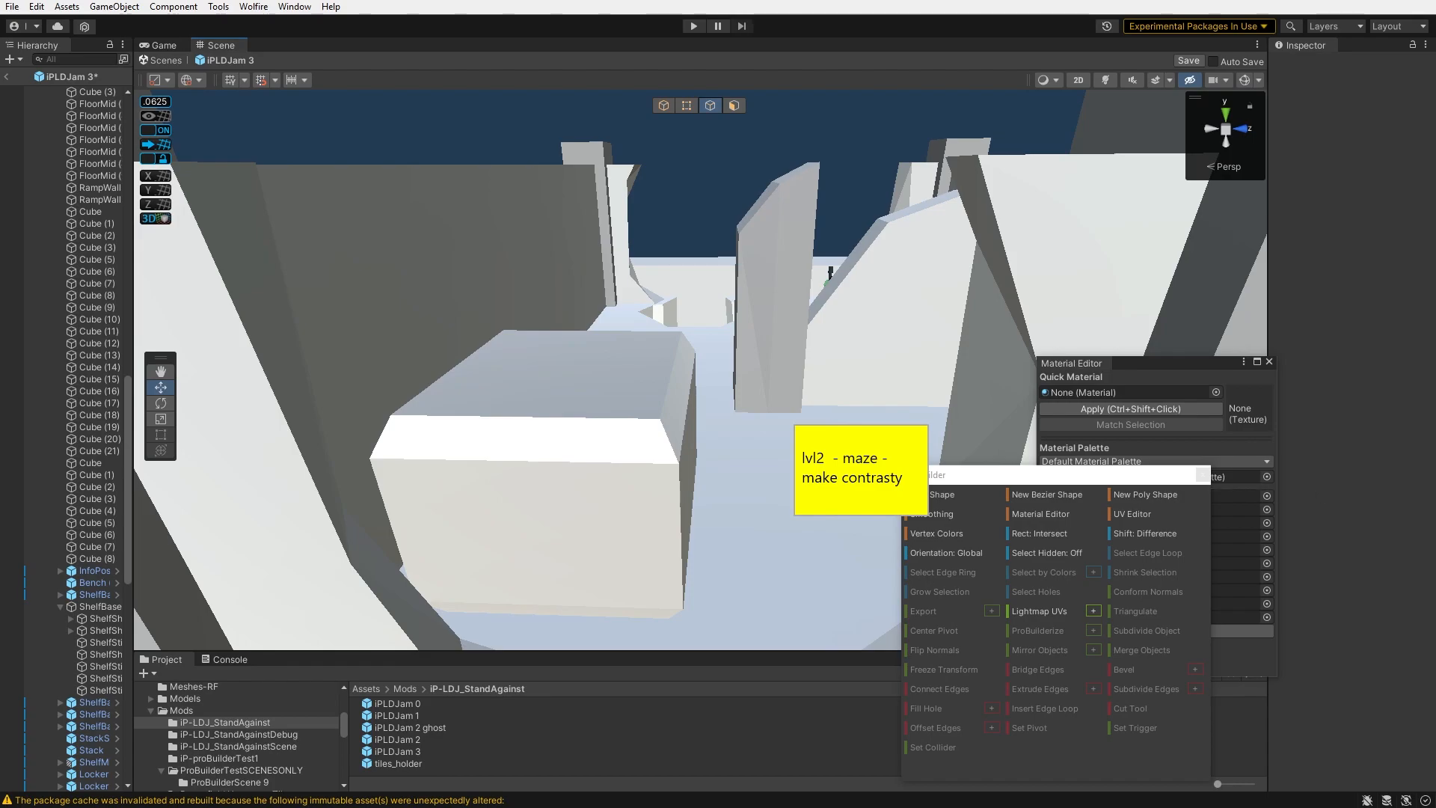
# - Switch to the issue list and set the sticky note to 'lvl1- make it possible to get up'
pyautogui.hotkey('alt', 'Tab')
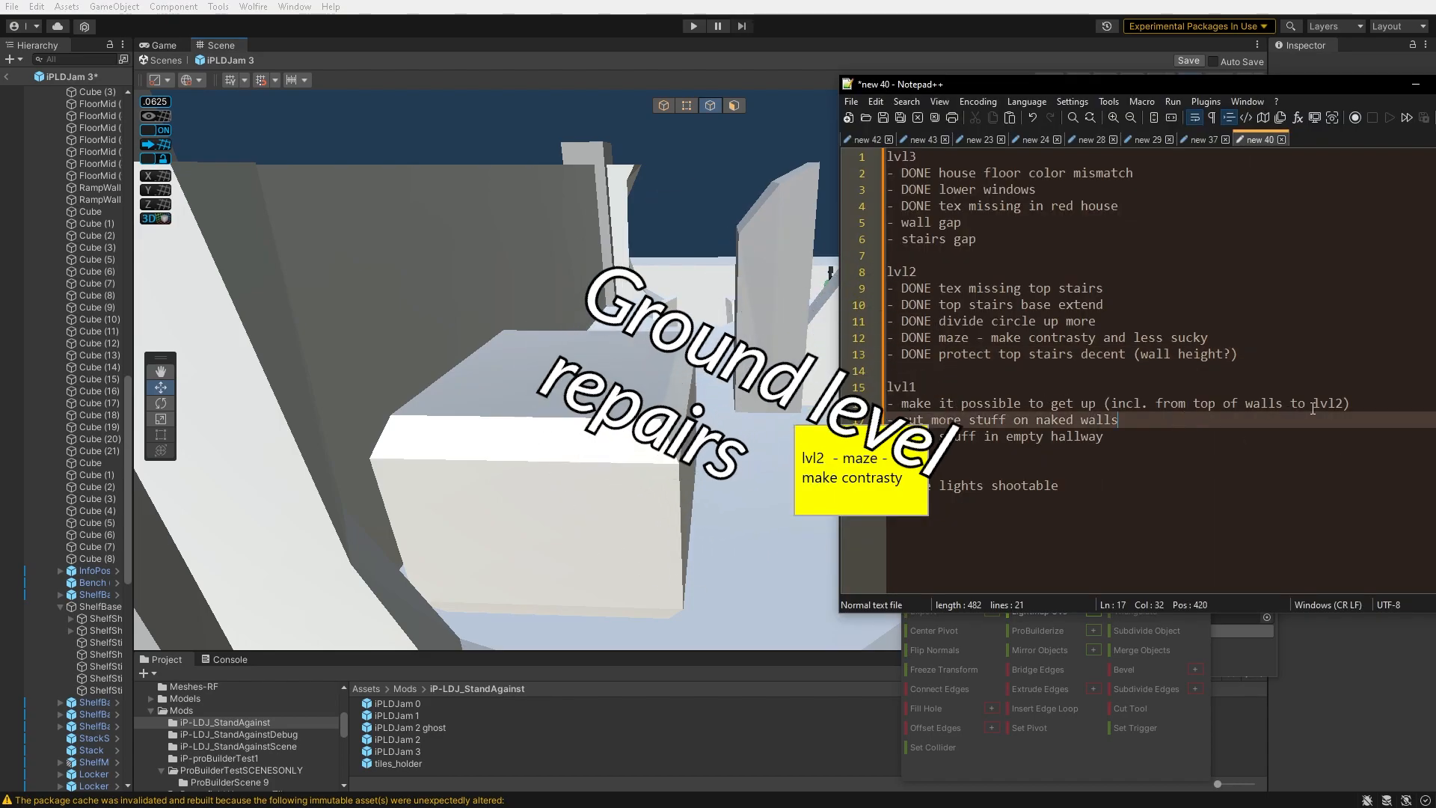
pyautogui.moveTo(1371, 404); pyautogui.dragTo(1087, 404)
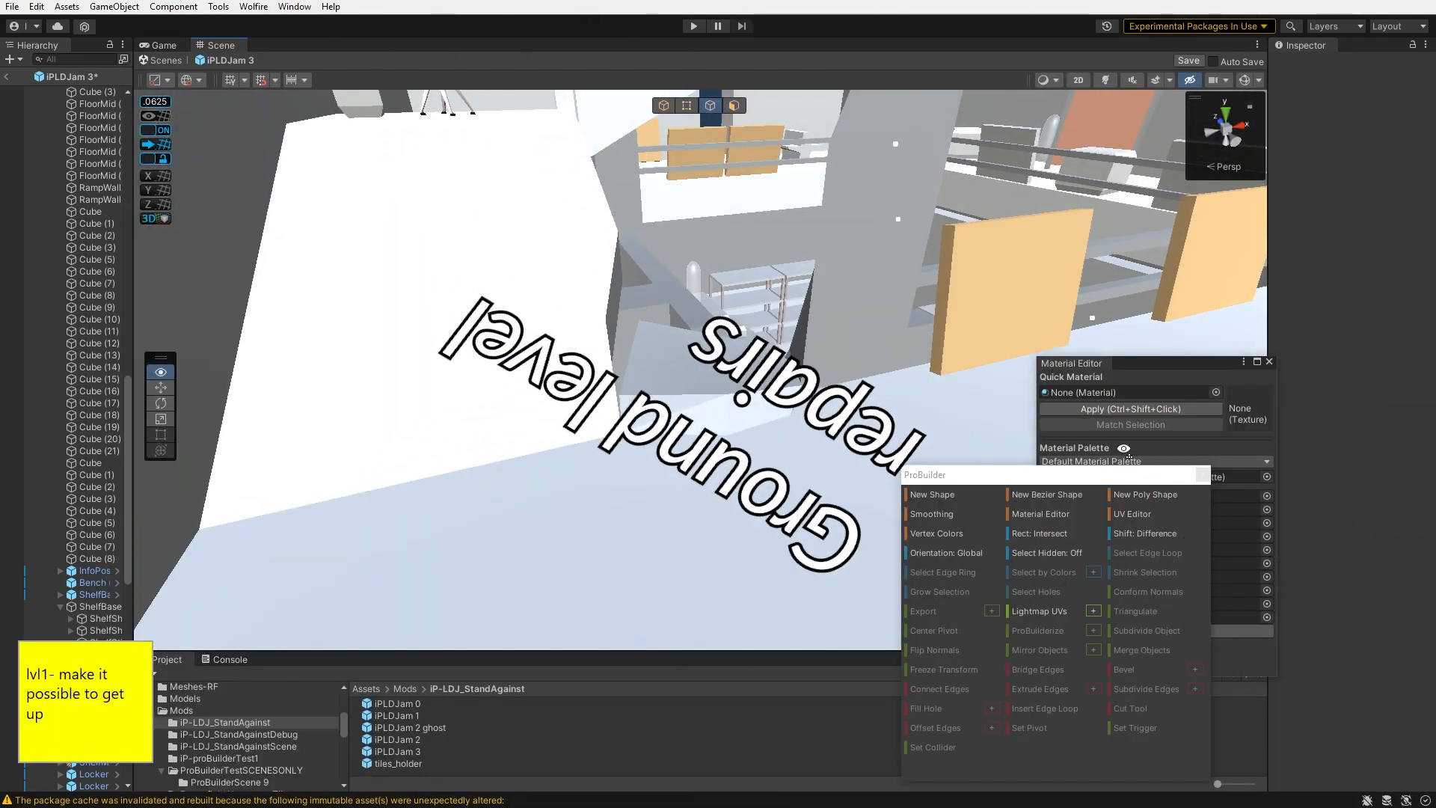
pyautogui.moveTo(1149, 422); pyautogui.dragTo(1141, 475, button='right')
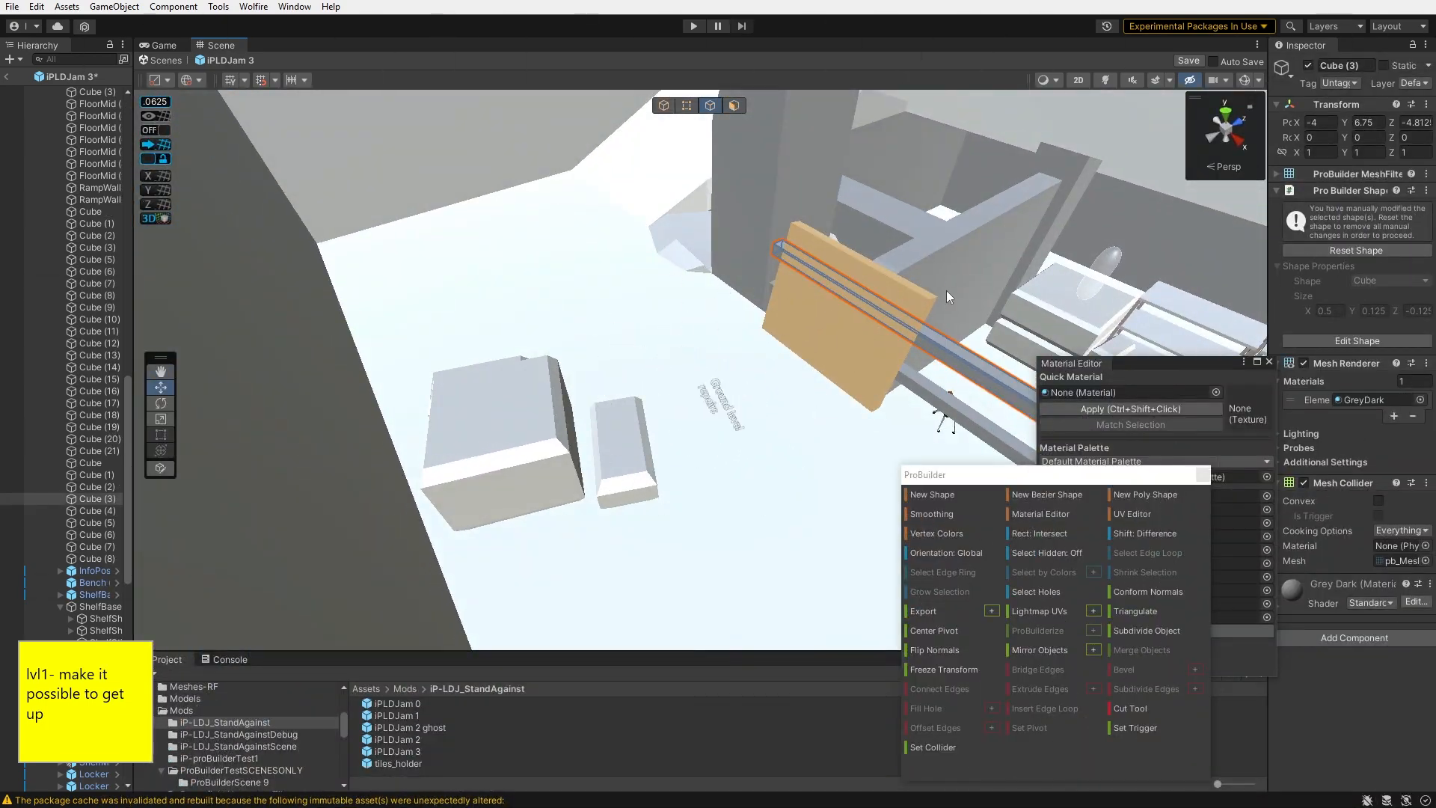
# - Tilt the level 1 Cube (1) plank into a steep ramp and move it into place
pyautogui.moveTo(946, 296); pyautogui.dragTo(577, 138, button='right')
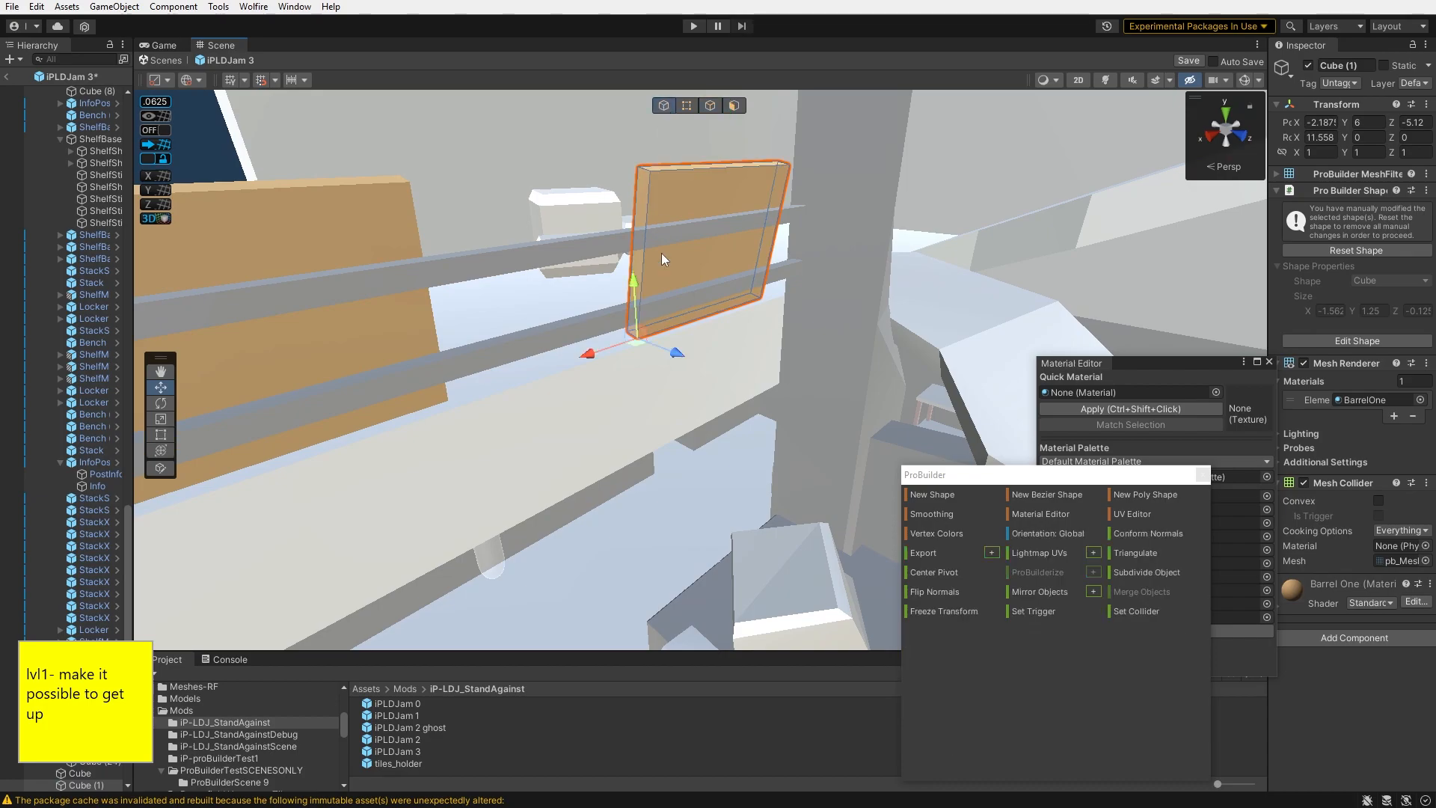
pyautogui.moveTo(660, 221); pyautogui.dragTo(475, 389, button='right')
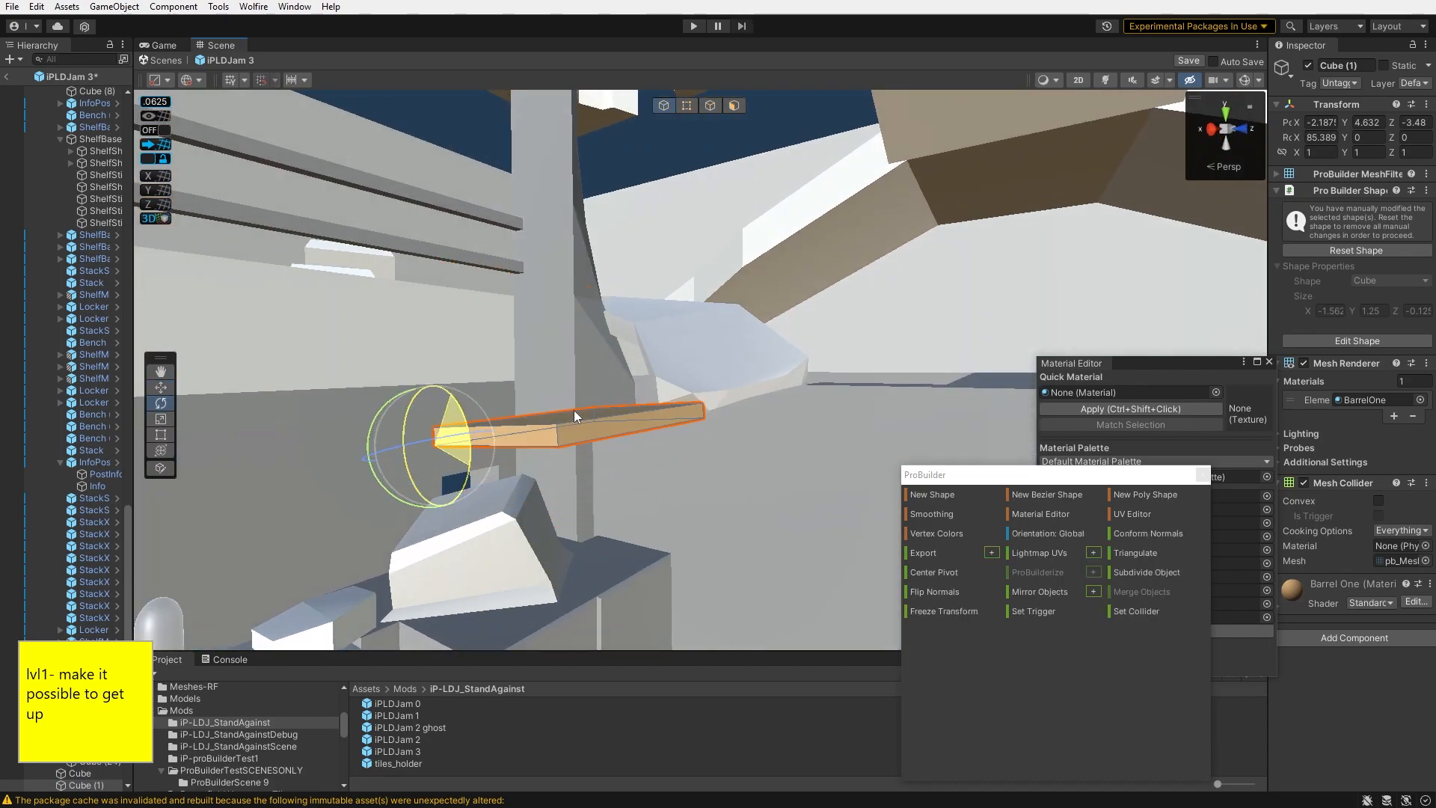
pyautogui.moveTo(365, 476); pyautogui.dragTo(303, 497, button='right')
pyautogui.press('w')
pyautogui.moveTo(522, 349); pyautogui.dragTo(663, 346)
pyautogui.moveTo(663, 346); pyautogui.dragTo(754, 410, button='right')
pyautogui.click(753, 411)
# - Reposition the two faceted rock blocks on top of the shelf unit
pyautogui.keyDown('shift'); pyautogui.click(860, 374); pyautogui.keyUp('shift')
pyautogui.moveTo(935, 372); pyautogui.dragTo(916, 378)
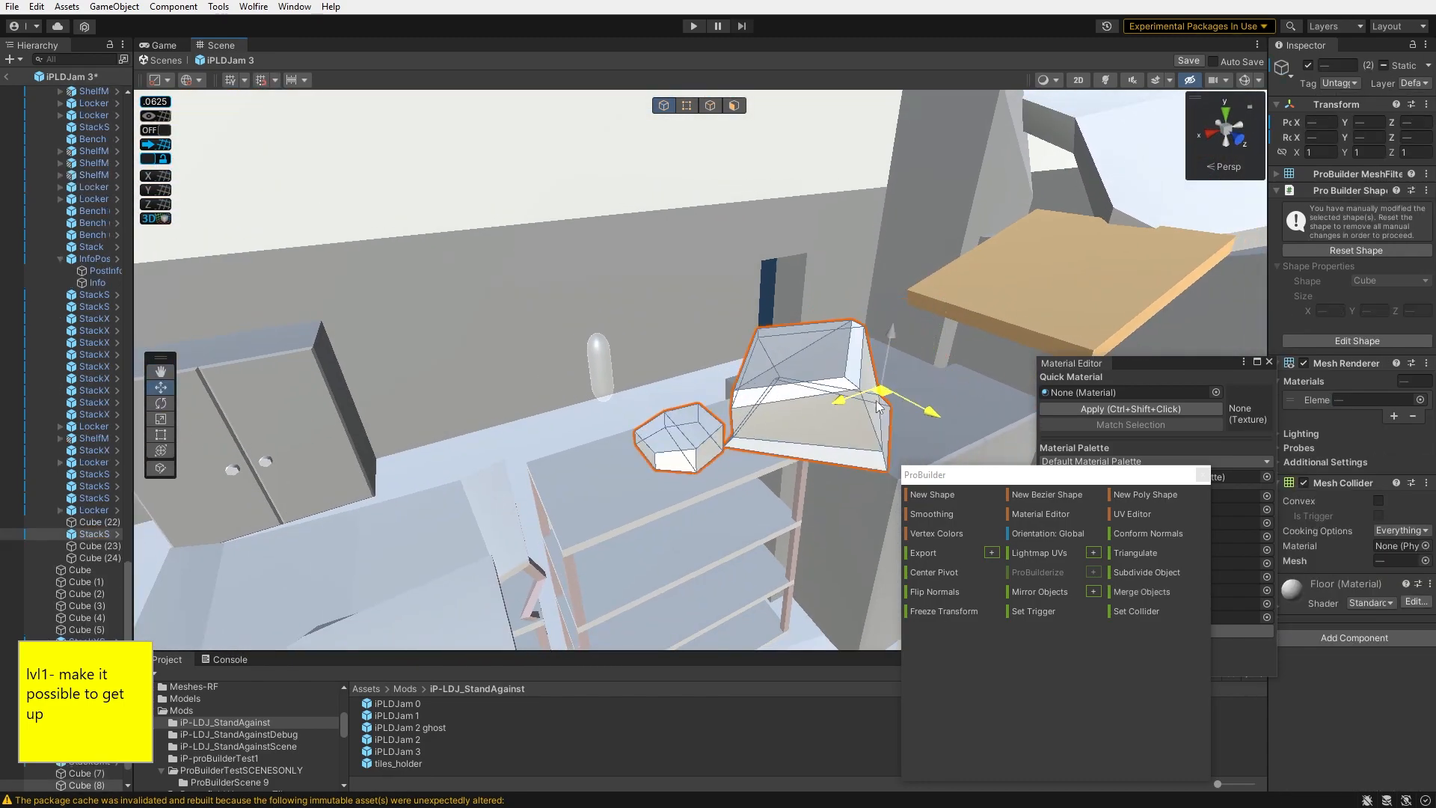
pyautogui.moveTo(814, 389); pyautogui.dragTo(568, 442, button='right')
pyautogui.click(761, 419)
pyautogui.moveTo(780, 470); pyautogui.dragTo(867, 522)
pyautogui.click(640, 361)
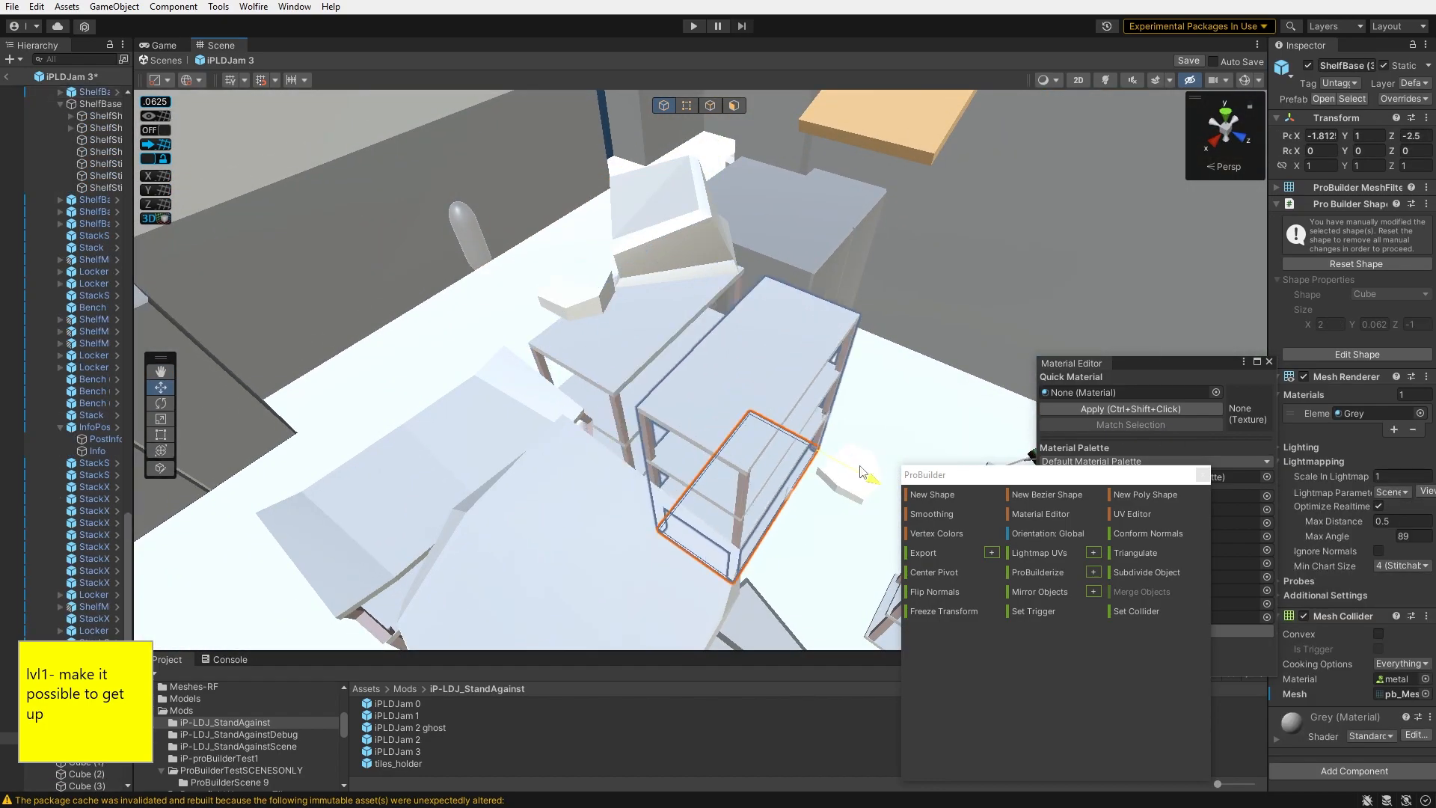
pyautogui.keyDown('shift'); pyautogui.click(857, 470); pyautogui.keyUp('shift')
pyautogui.press('f')
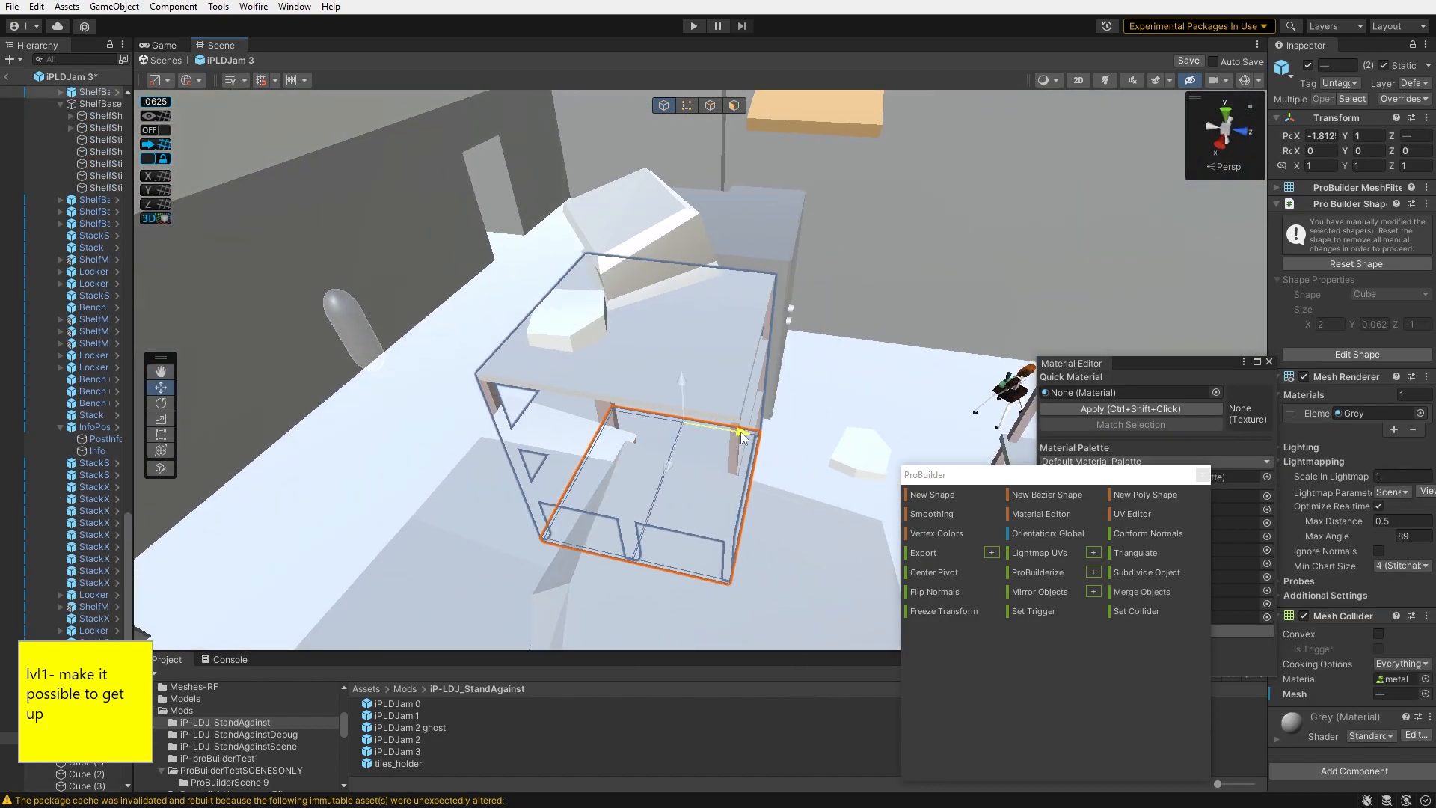
pyautogui.click(149, 116)
pyautogui.click(636, 232)
pyautogui.press('f')
pyautogui.keyDown('shift'); pyautogui.click(543, 332); pyautogui.keyUp('shift')
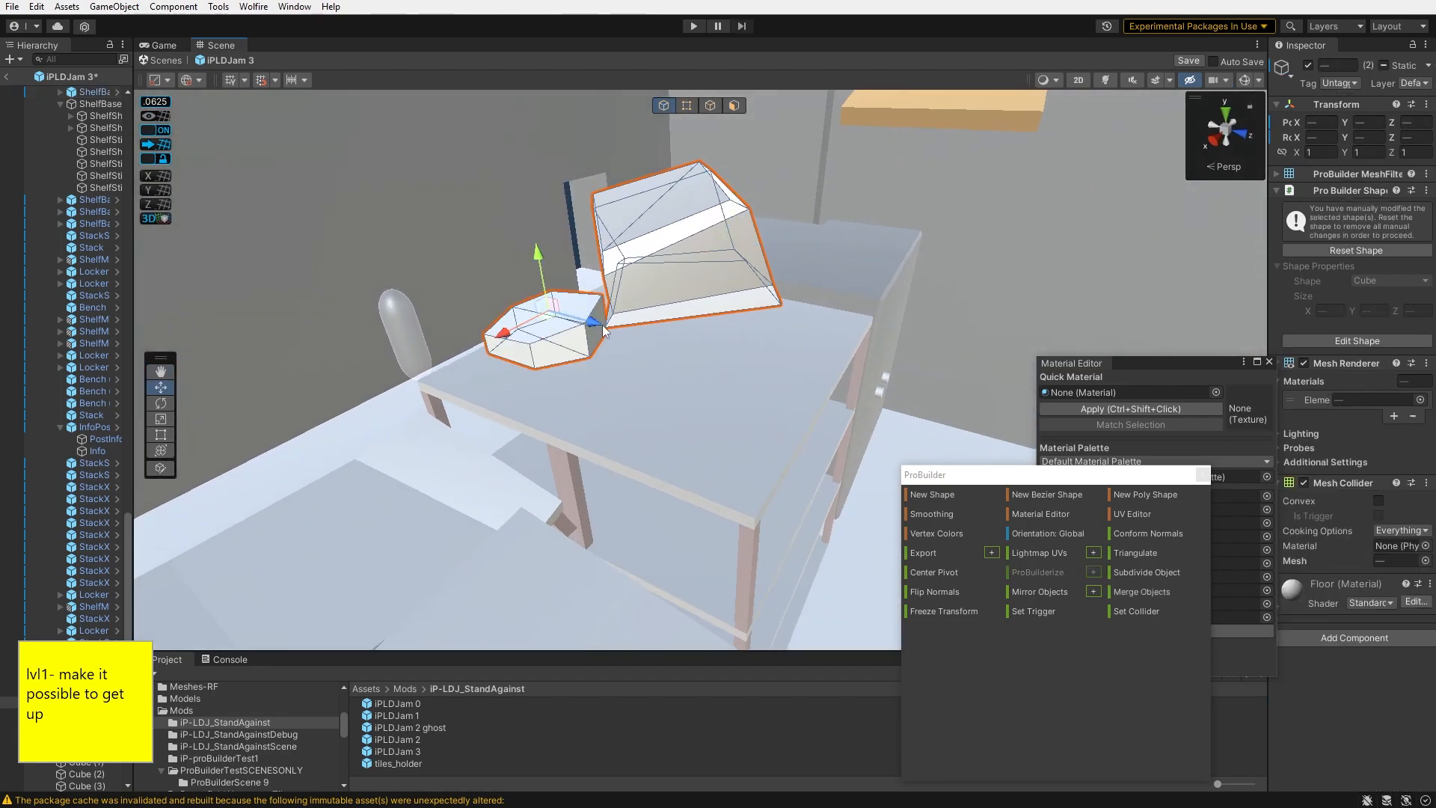
# - Place the small stacked box on the cabinet as a step, adjusting its height and rotation
pyautogui.moveTo(698, 372); pyautogui.dragTo(797, 477)
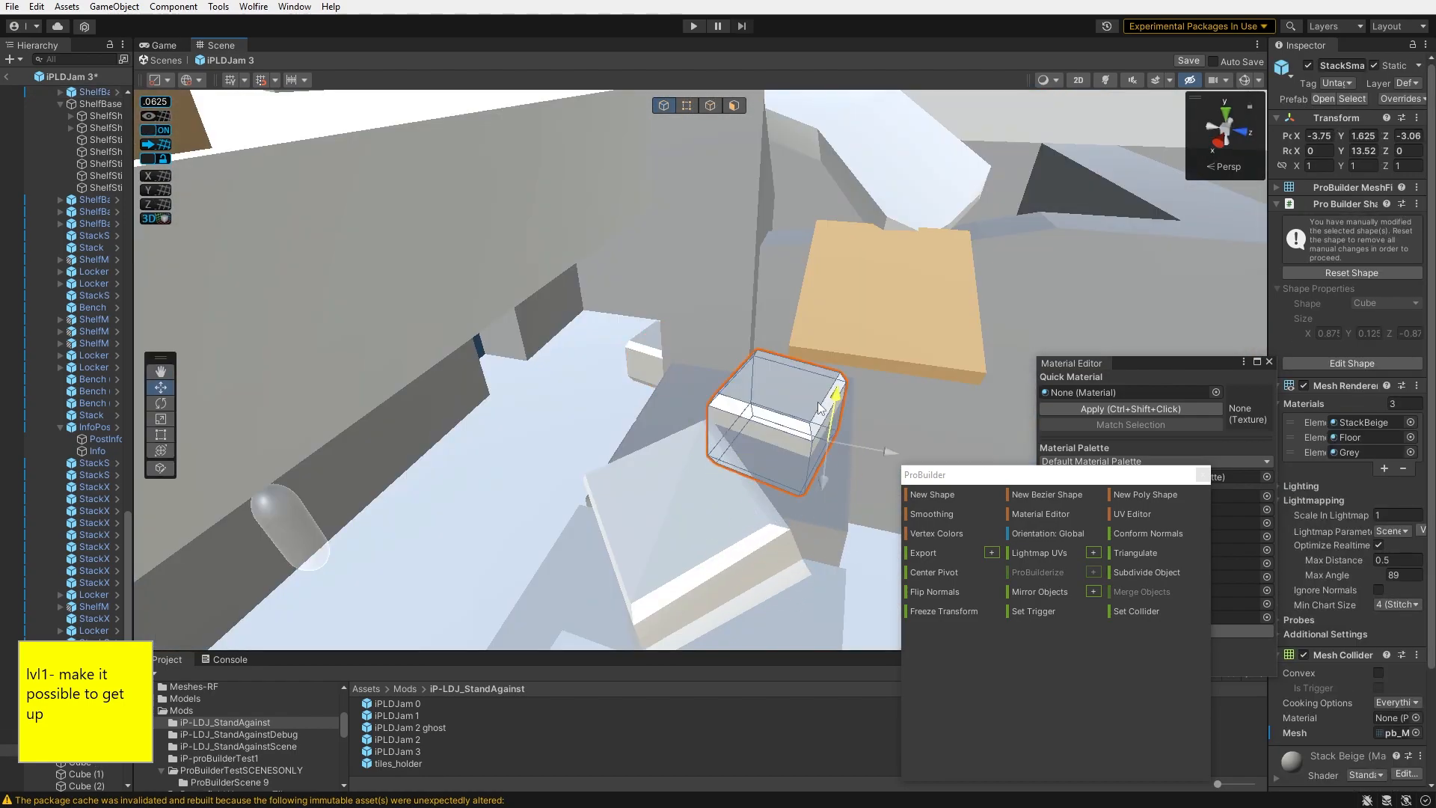
pyautogui.moveTo(819, 401); pyautogui.dragTo(837, 258)
pyautogui.moveTo(837, 258); pyautogui.dragTo(657, 255, button='right')
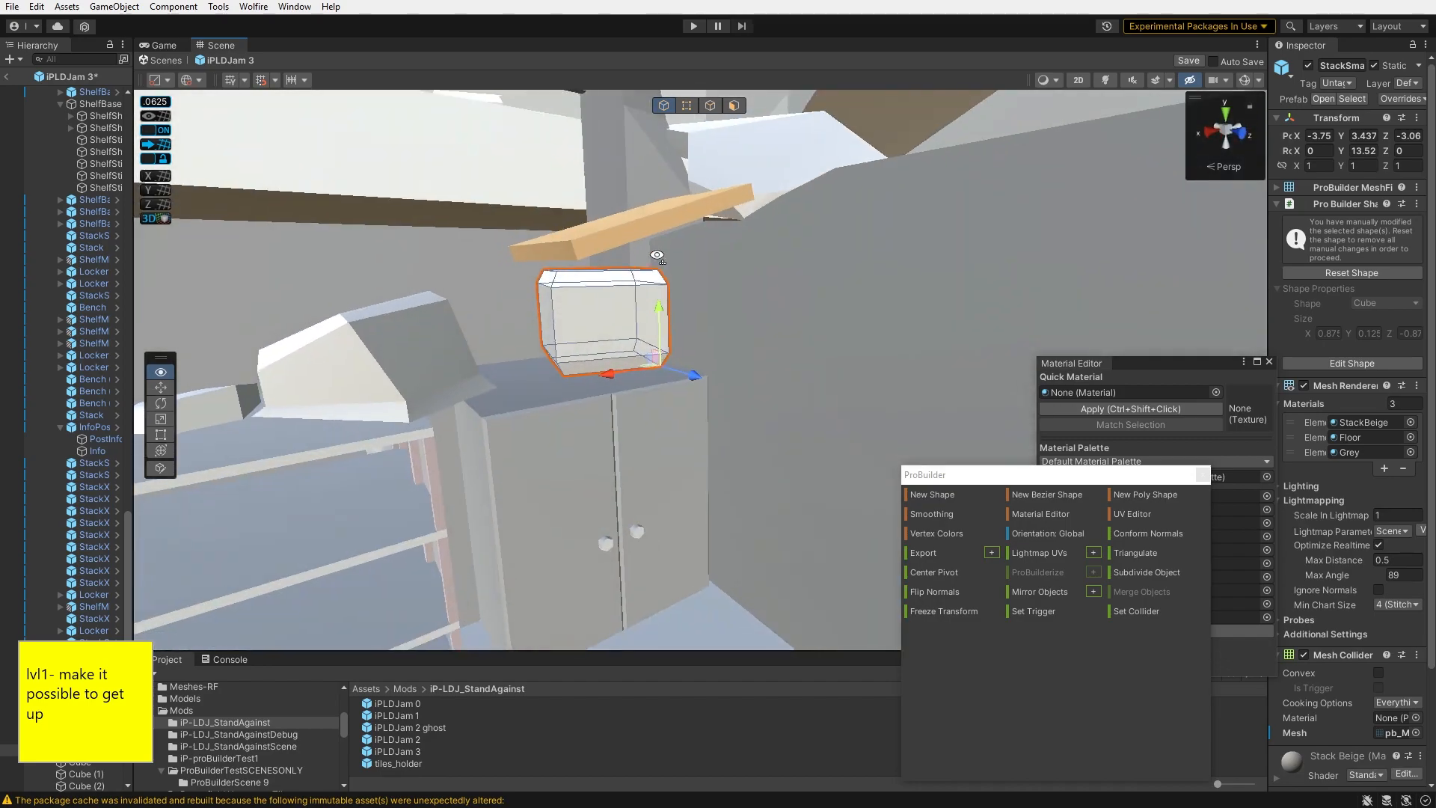
pyautogui.moveTo(658, 332); pyautogui.dragTo(658, 323)
pyautogui.press('e')
pyautogui.moveTo(659, 324); pyautogui.dragTo(649, 380, button='right')
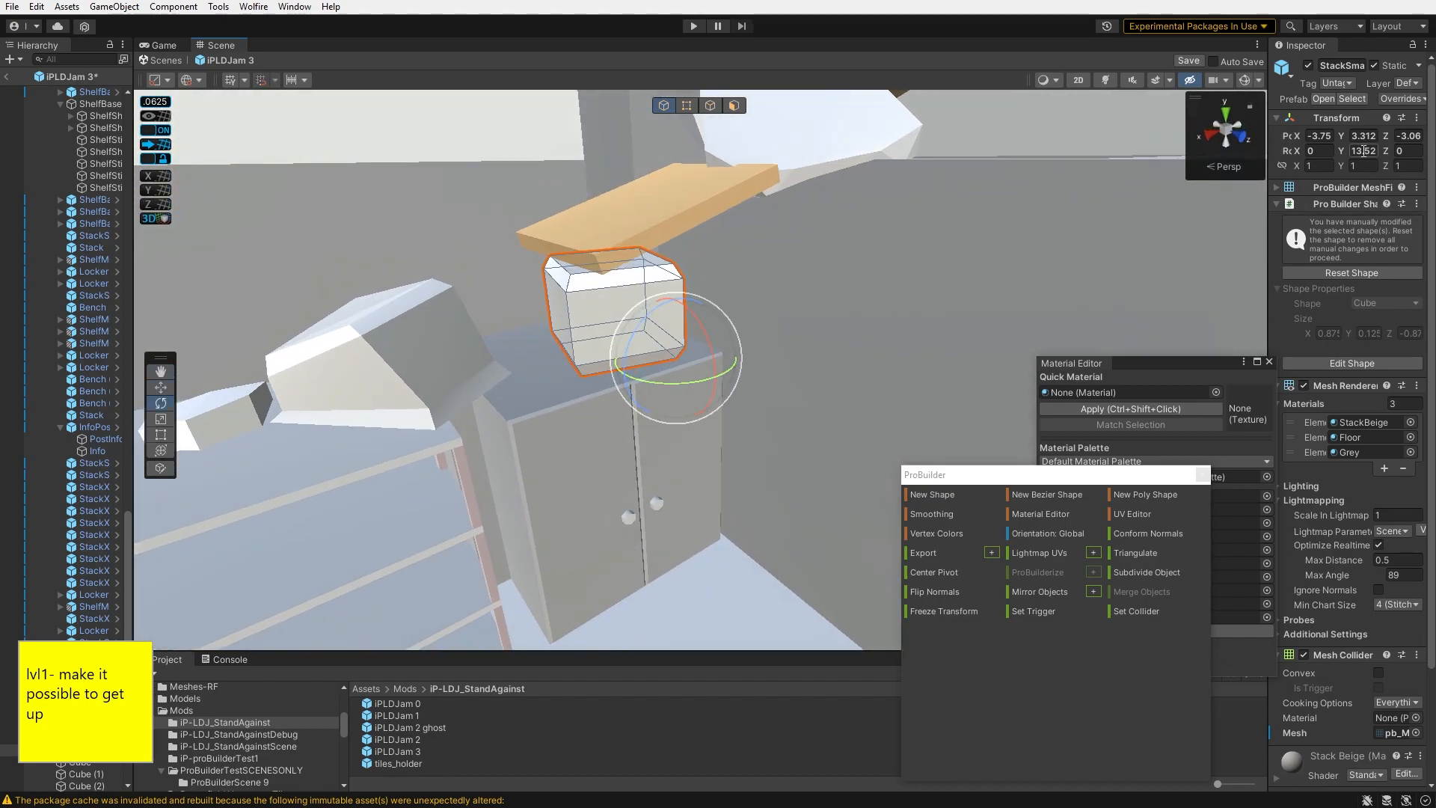
pyautogui.press('w')
pyautogui.moveTo(700, 303); pyautogui.dragTo(965, 336, button='right')
pyautogui.moveTo(775, 337); pyautogui.dragTo(711, 383)
pyautogui.moveTo(711, 383); pyautogui.dragTo(843, 411, button='right')
pyautogui.click(843, 411)
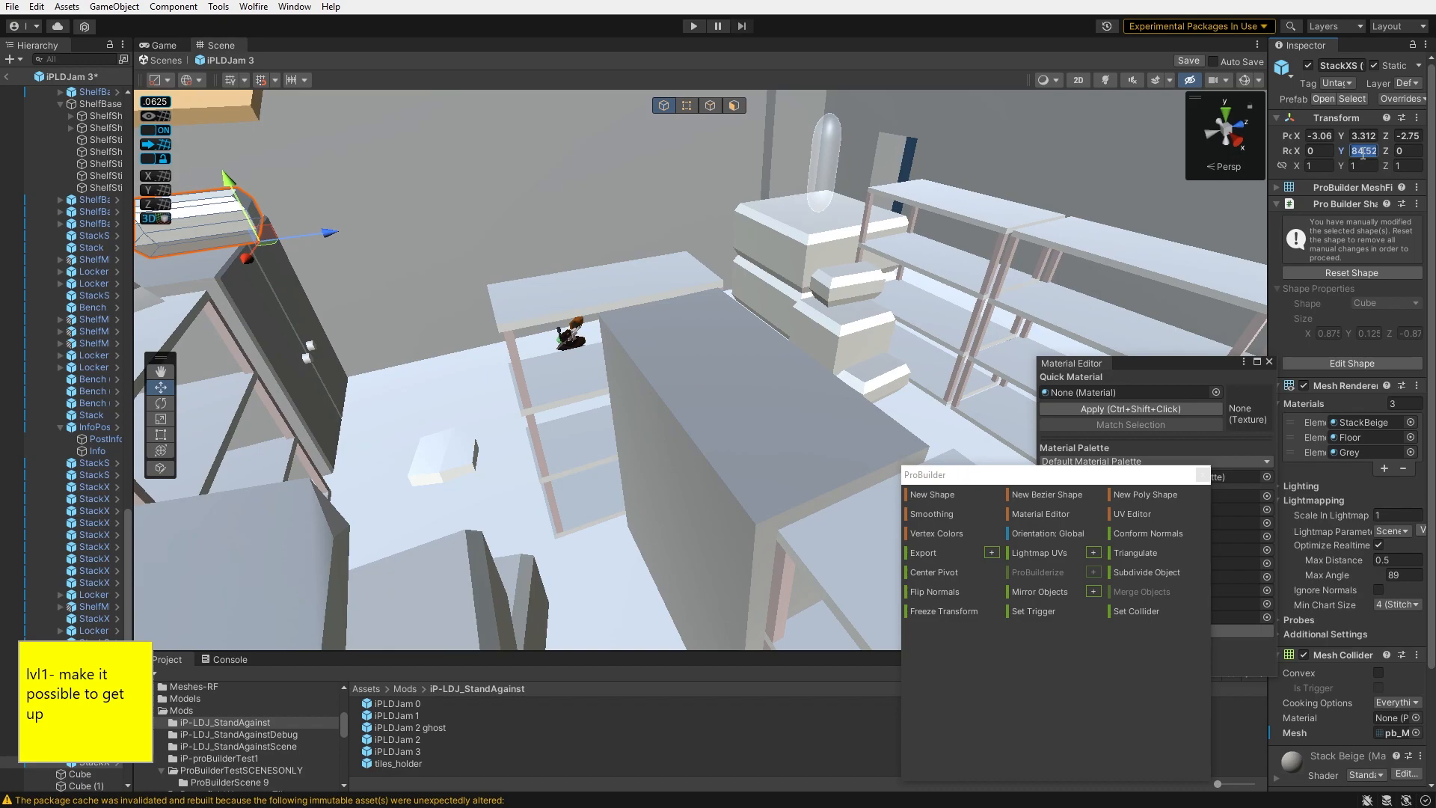
# - Move the StackXS box onto the stack beneath the plank as another step
pyautogui.press('f')
pyautogui.moveTo(598, 351); pyautogui.dragTo(483, 386, button='right')
pyautogui.moveTo(483, 386); pyautogui.dragTo(470, 378)
pyautogui.moveTo(469, 378); pyautogui.dragTo(758, 291, button='right')
pyautogui.moveTo(743, 193); pyautogui.dragTo(728, 315, button='right')
pyautogui.keyDown('shift'); pyautogui.click(727, 315); pyautogui.keyUp('shift')
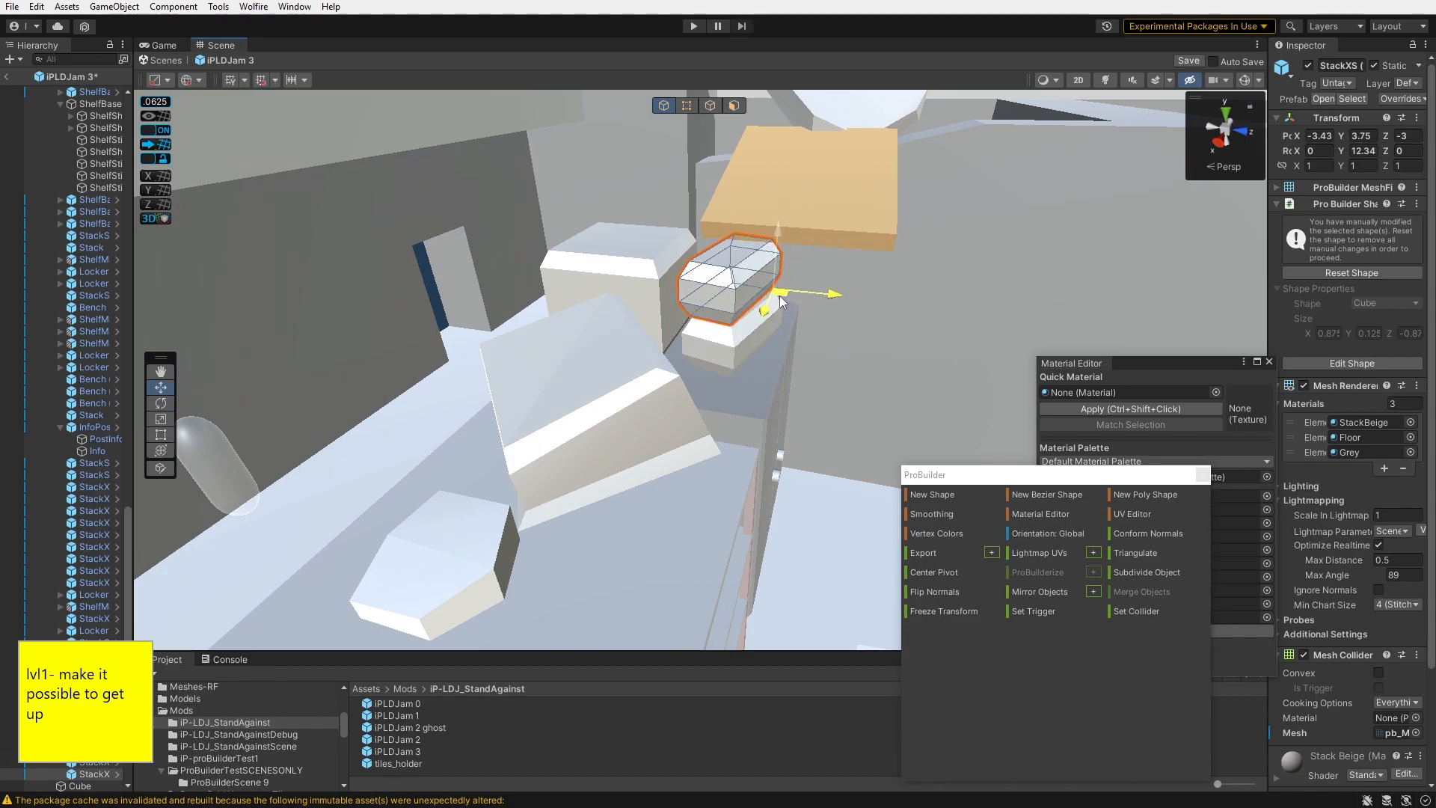
pyautogui.moveTo(781, 295); pyautogui.dragTo(772, 248, button='right')
# - Raise the Cube (1) plank slightly above the stacked boxes
pyautogui.click(772, 248)
pyautogui.press('w')
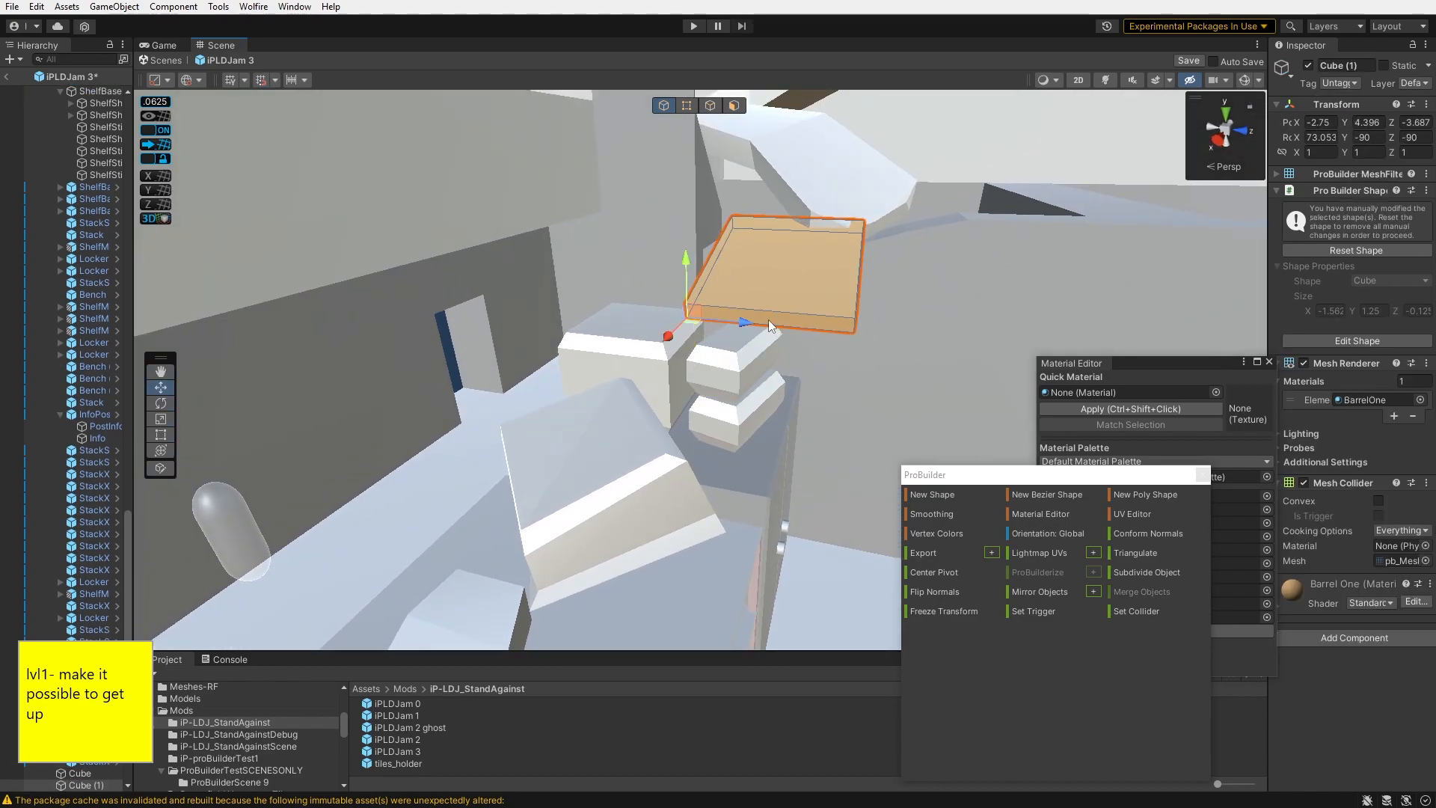
pyautogui.moveTo(667, 338); pyautogui.dragTo(668, 341)
pyautogui.press('w')
pyautogui.moveTo(668, 340)
pyautogui.mouseDown(button='right')
pyautogui.moveTo(635, 250)
pyautogui.moveTo(667, 316)
pyautogui.mouseUp(button='right')
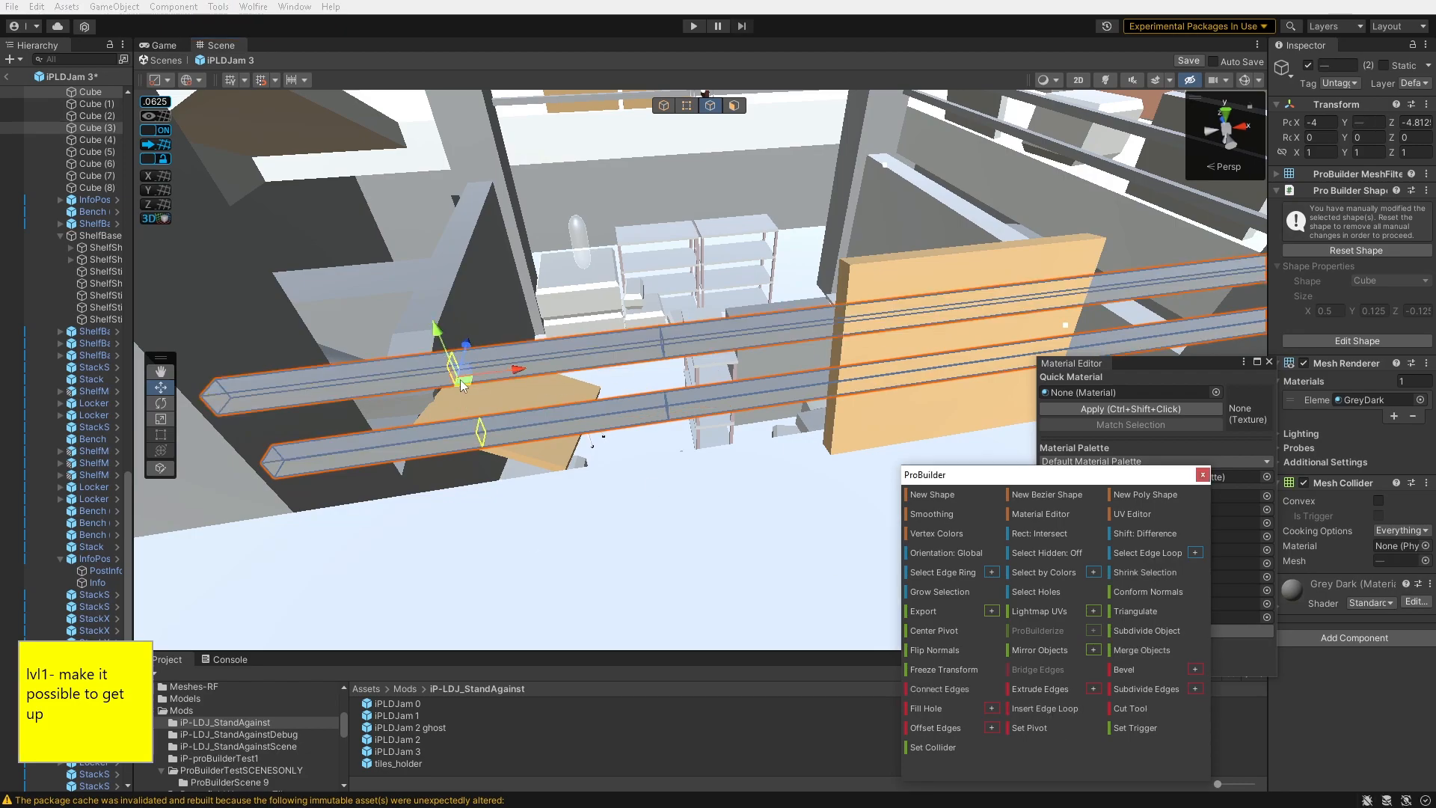
# - Bend the grey railing beams upward by moving edges along their length
pyautogui.moveTo(674, 375); pyautogui.dragTo(707, 258, button='right')
pyautogui.click(598, 358)
pyautogui.click(666, 310)
pyautogui.moveTo(672, 315); pyautogui.dragTo(737, 250, button='right')
pyautogui.keyDown('shift'); pyautogui.click(745, 281); pyautogui.keyUp('shift')
pyautogui.keyDown('shift'); pyautogui.click(732, 249); pyautogui.keyUp('shift')
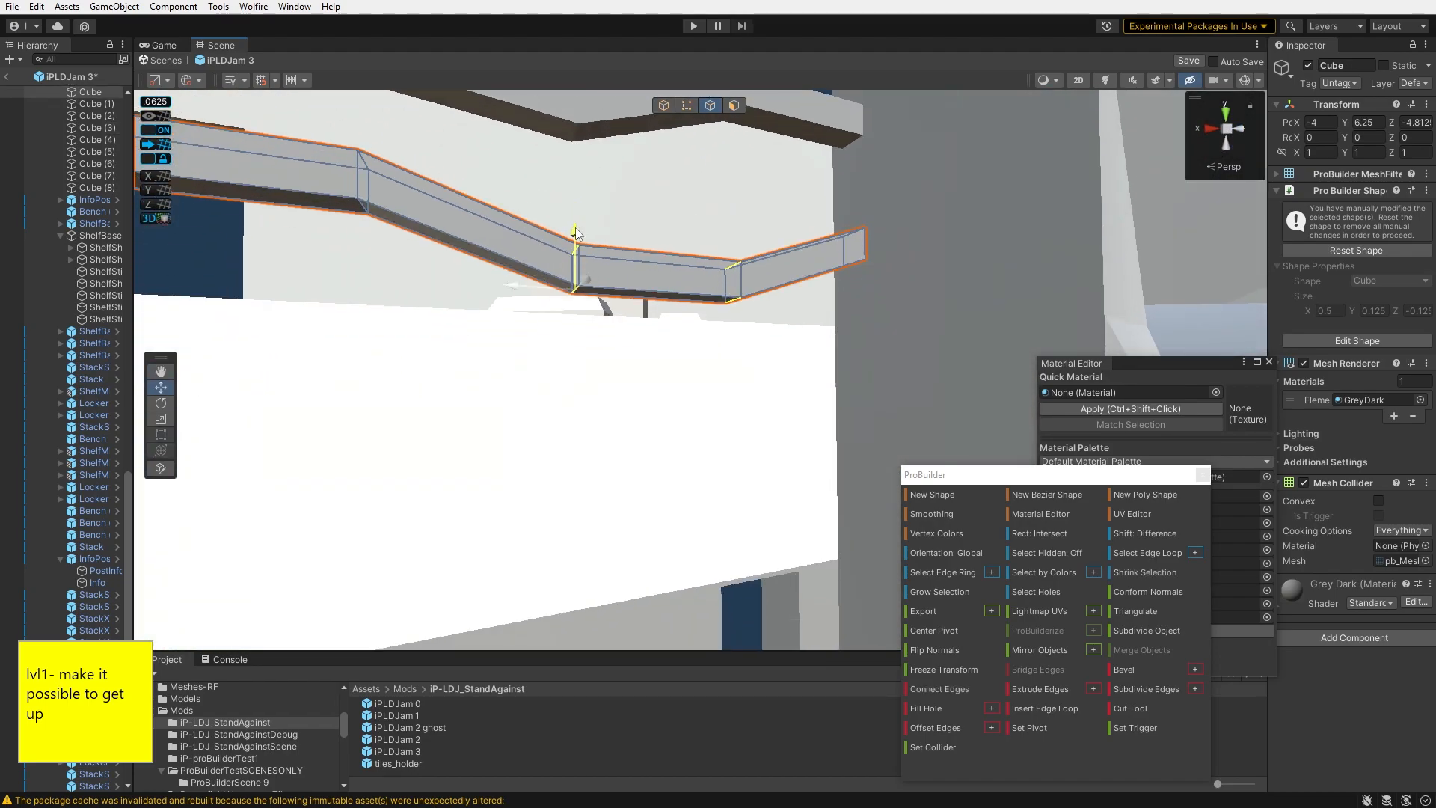
pyautogui.moveTo(575, 264); pyautogui.dragTo(731, 431, button='right')
pyautogui.click(686, 384)
pyautogui.click(713, 363)
pyautogui.moveTo(610, 521); pyautogui.dragTo(609, 497)
pyautogui.press('Escape')
pyautogui.moveTo(609, 496); pyautogui.dragTo(780, 428, button='right')
# - Continue moving the railing beams' edges to smooth out the bend
pyautogui.press('g')
pyautogui.click(580, 464)
pyautogui.moveTo(723, 374); pyautogui.dragTo(576, 316, button='right')
pyautogui.press('h')
pyautogui.click(684, 440)
pyautogui.click(736, 500)
pyautogui.press('g')
pyautogui.click(577, 315)
# - Move a corner vertex of the Cube (24) wall to meet the plank's top
pyautogui.click(687, 110)
pyautogui.moveTo(659, 224); pyautogui.dragTo(608, 262, button='right')
pyautogui.click(606, 262)
pyautogui.moveTo(608, 262); pyautogui.dragTo(590, 228)
pyautogui.moveTo(589, 229); pyautogui.dragTo(598, 418, button='right')
pyautogui.click(814, 257)
pyautogui.moveTo(682, 477); pyautogui.dragTo(702, 314, button='right')
pyautogui.click(702, 314)
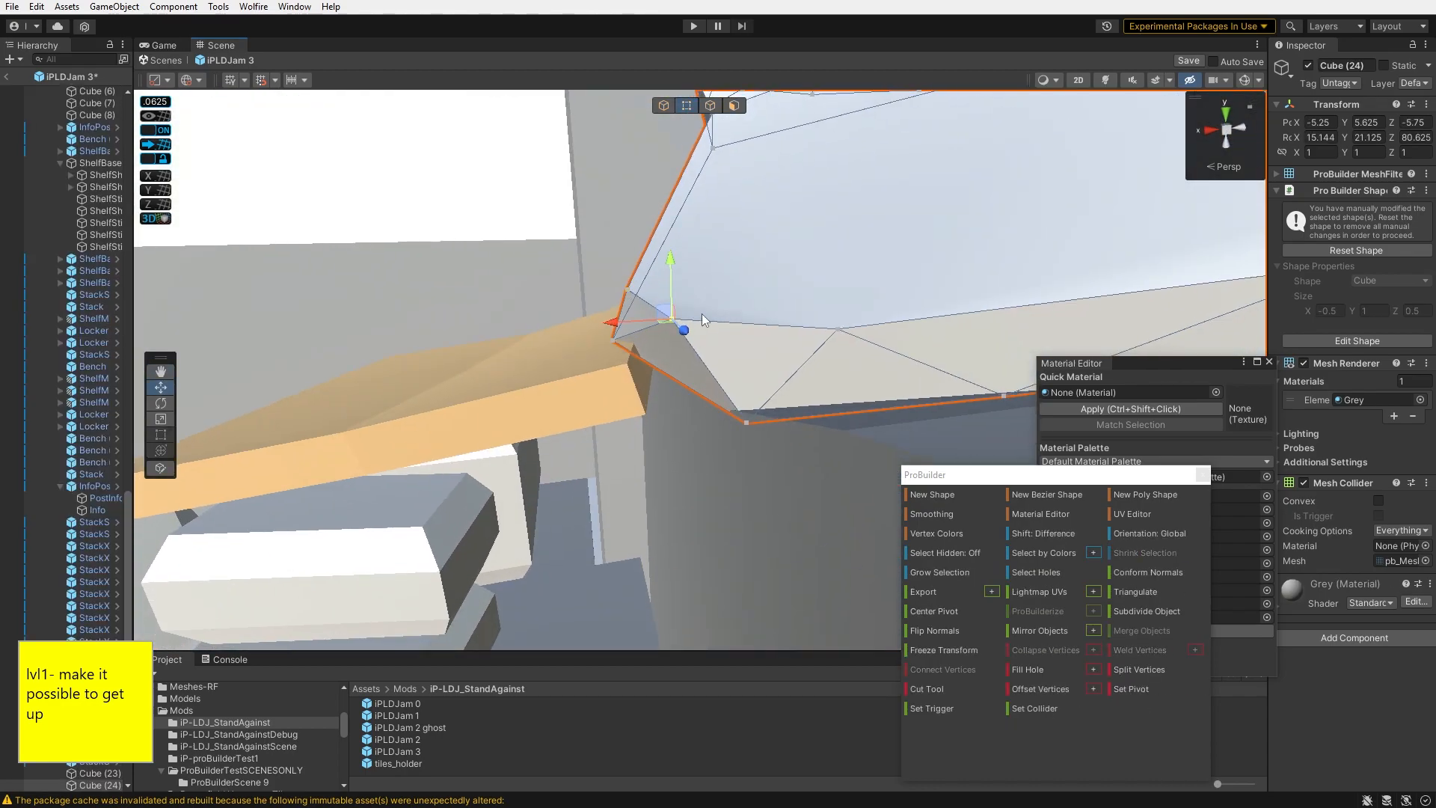
pyautogui.click(627, 290)
pyautogui.moveTo(627, 290); pyautogui.dragTo(789, 228, button='right')
# - Adjust the faces of the wall around the plank's upper end
pyautogui.click(734, 106)
pyautogui.click(756, 318)
pyautogui.moveTo(628, 419); pyautogui.dragTo(614, 415, button='right')
pyautogui.moveTo(613, 415); pyautogui.dragTo(646, 386)
pyautogui.click(636, 366)
pyautogui.moveTo(636, 367); pyautogui.dragTo(594, 258, button='right')
pyautogui.click(672, 428)
pyautogui.moveTo(737, 300); pyautogui.dragTo(643, 314, button='right')
# - Insert an edge loop around the grey Cube (12) block
pyautogui.click(710, 106)
pyautogui.click(692, 299)
pyautogui.click(1043, 707)
pyautogui.moveTo(748, 337); pyautogui.dragTo(718, 285, button='right')
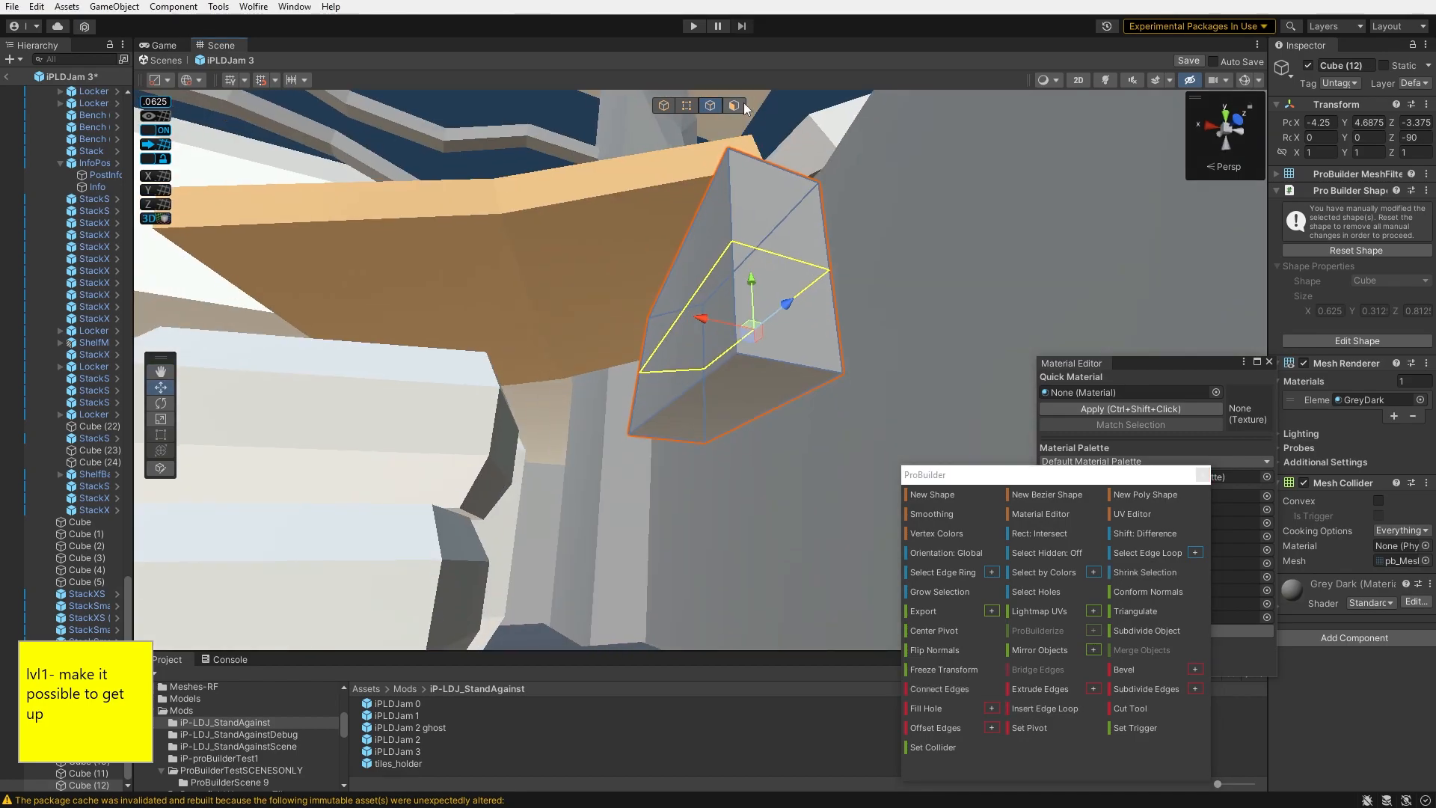
# - Reshape the Cube (12) block into a tapered rock by moving its faces and vertices
pyautogui.click(734, 106)
pyautogui.click(718, 400)
pyautogui.moveTo(753, 366); pyautogui.dragTo(689, 299, button='right')
pyautogui.moveTo(694, 427); pyautogui.dragTo(838, 337, button='right')
pyautogui.press('h')
pyautogui.click(795, 379)
pyautogui.click(838, 337)
pyautogui.click(778, 479)
pyautogui.moveTo(778, 479); pyautogui.dragTo(649, 291, button='right')
pyautogui.press('h')
pyautogui.moveTo(644, 305); pyautogui.dragTo(644, 280)
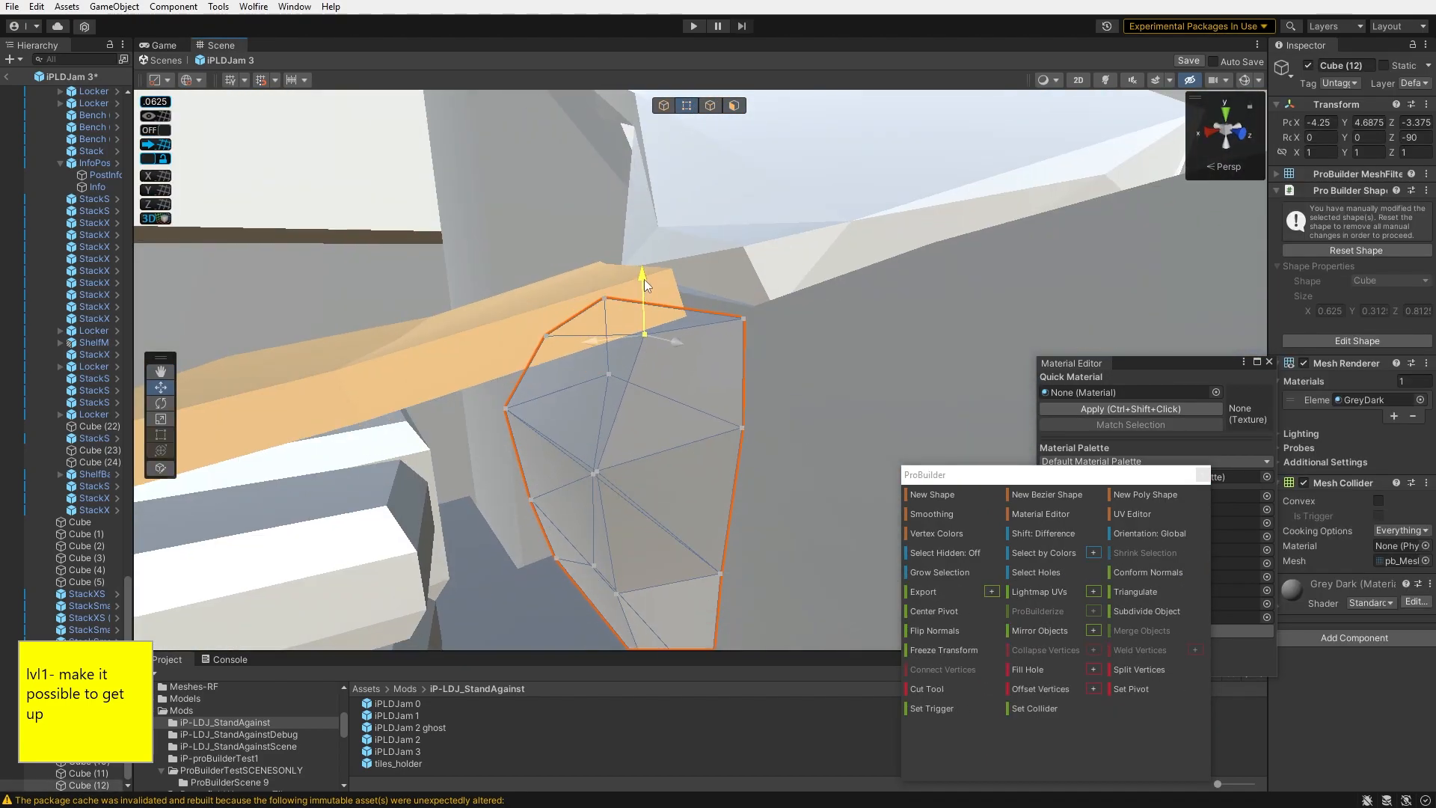
# - Select the Cube (1) plank's edges and bend its lower end down toward the boxes
pyautogui.press('h')
pyautogui.click(642, 320)
pyautogui.keyDown('shift'); pyautogui.click(679, 373); pyautogui.keyUp('shift')
pyautogui.keyDown('shift'); pyautogui.click(580, 386); pyautogui.keyUp('shift')
pyautogui.click(1052, 686)
pyautogui.click(755, 374)
pyautogui.moveTo(756, 374); pyautogui.dragTo(711, 434, button='right')
pyautogui.click(707, 437)
pyautogui.moveTo(658, 364); pyautogui.dragTo(660, 355)
pyautogui.moveTo(647, 411); pyautogui.dragTo(615, 414, button='right')
pyautogui.keyDown('shift'); pyautogui.moveTo(621, 415); pyautogui.dragTo(575, 419); pyautogui.keyUp('shift')
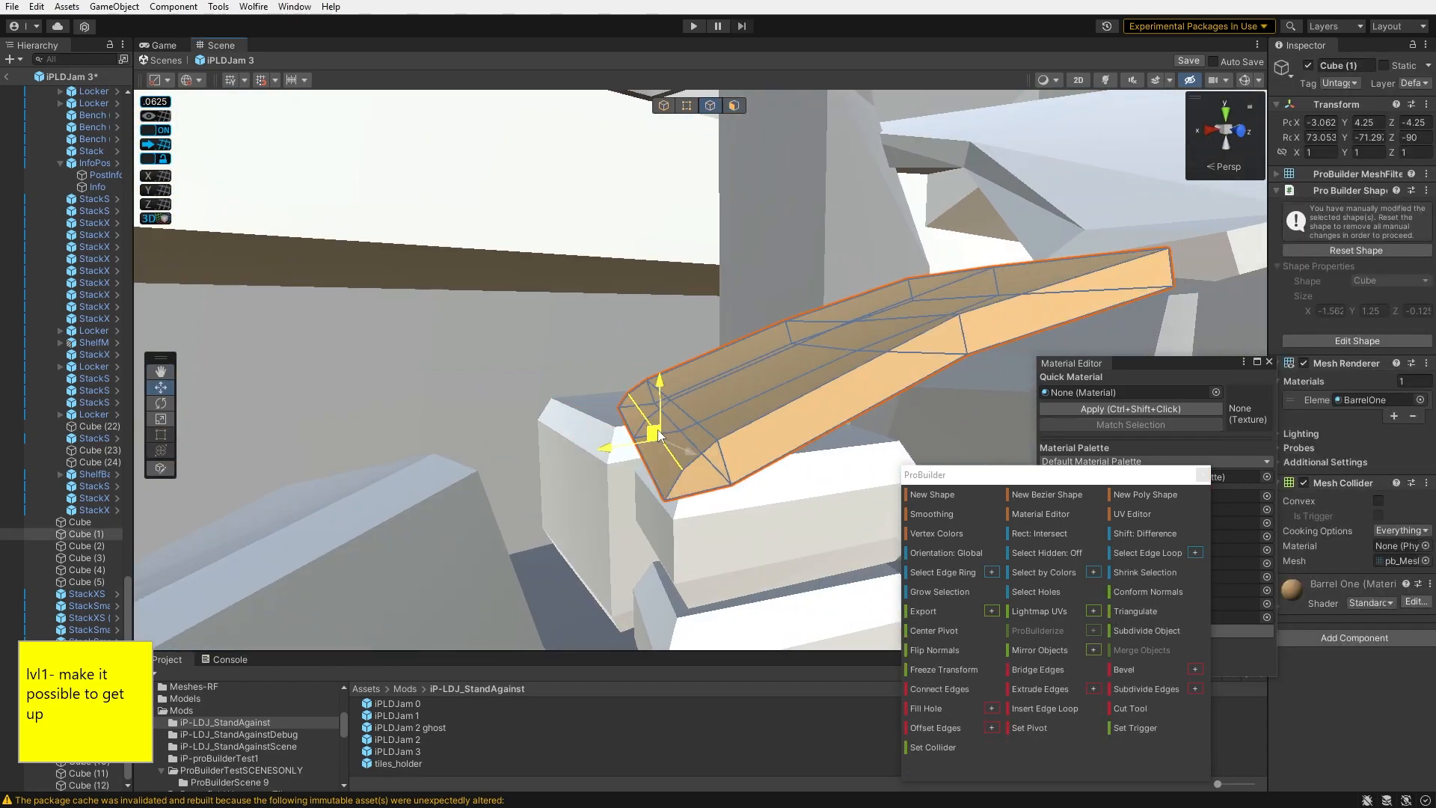
# - Shape the plank's lower end so it rests on the stacked boxes
pyautogui.moveTo(650, 432); pyautogui.dragTo(591, 389, button='right')
pyautogui.click(670, 267)
pyautogui.click(608, 331)
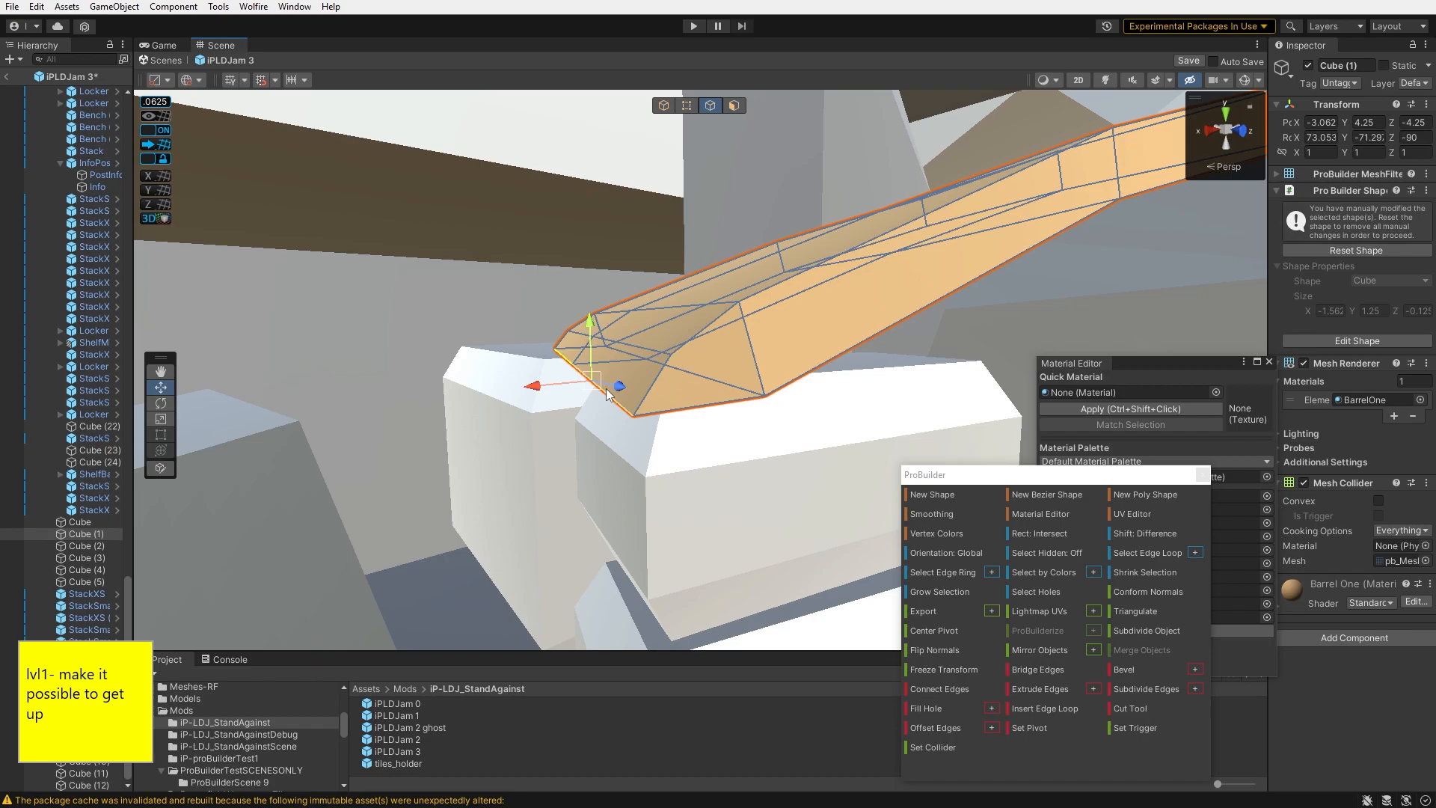
pyautogui.moveTo(558, 385); pyautogui.dragTo(609, 392, button='right')
pyautogui.click(610, 280)
pyautogui.click(609, 392)
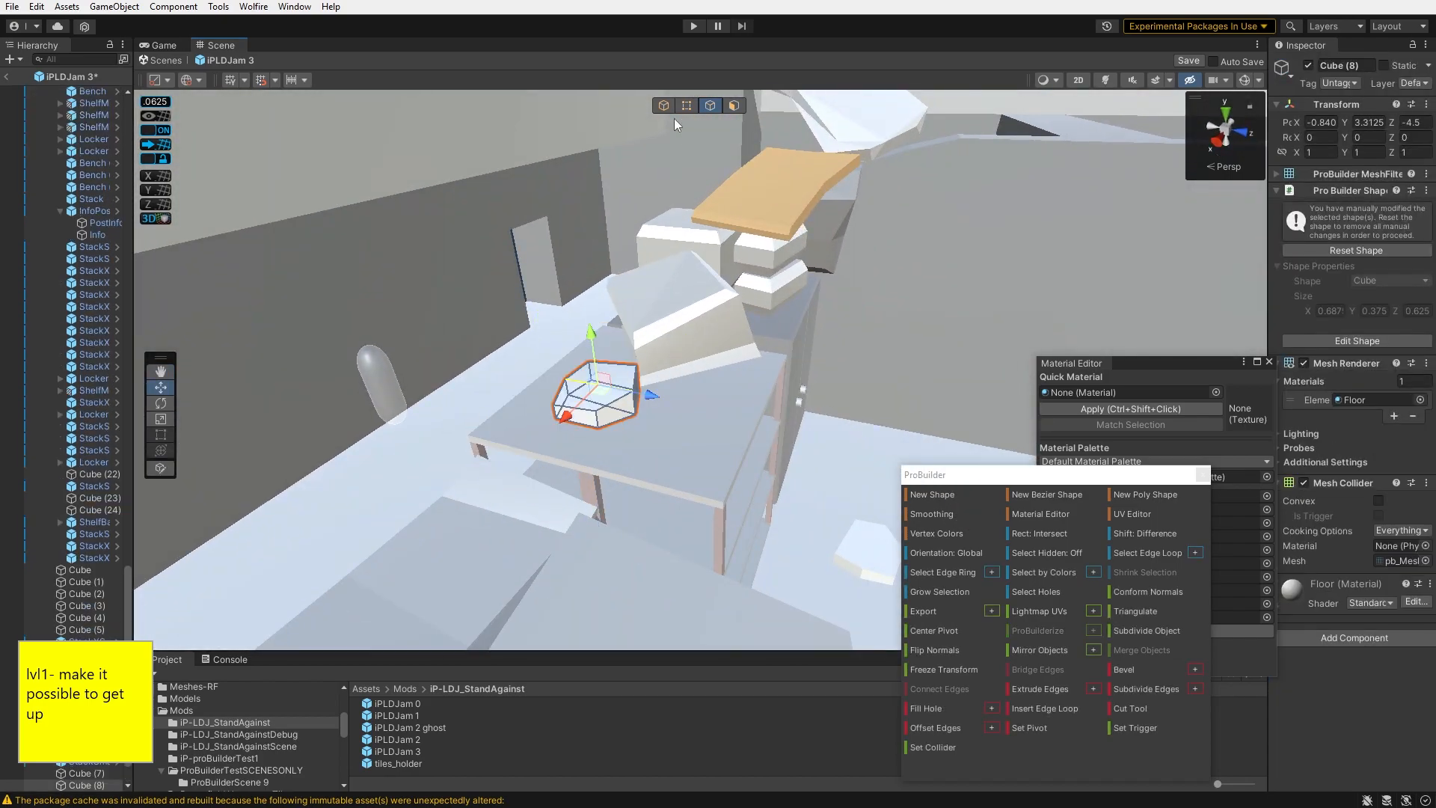
# - Scale up the small hexagonal rock block and position it on the table top as a climbing step
pyautogui.moveTo(593, 386); pyautogui.dragTo(670, 434)
pyautogui.moveTo(670, 434); pyautogui.dragTo(663, 467, button='right')
pyautogui.press('r')
pyautogui.click(639, 455)
pyautogui.keyDown('shift'); pyautogui.click(611, 418); pyautogui.keyUp('shift')
pyautogui.moveTo(668, 472); pyautogui.dragTo(681, 463)
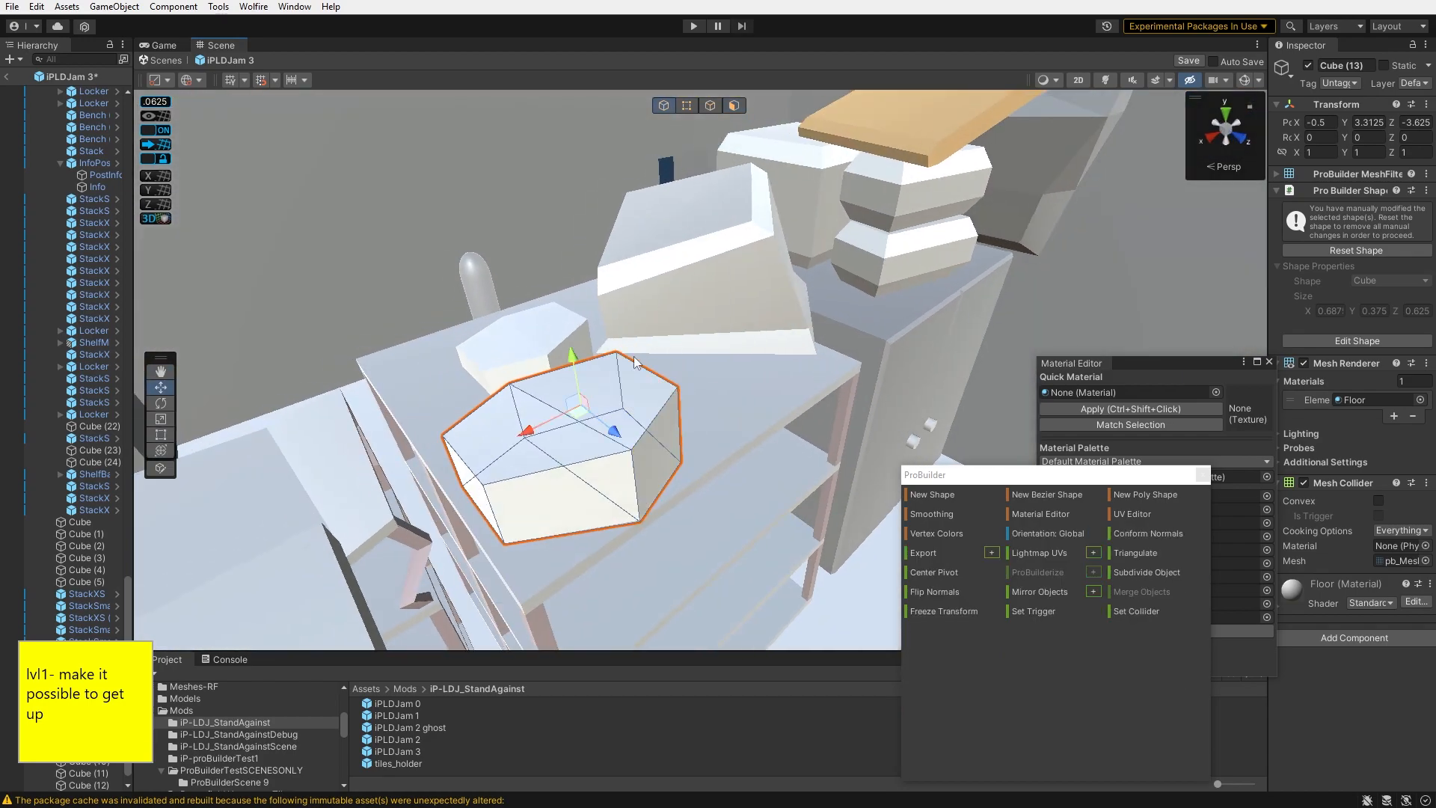
# - Turn the rock about -52.5 degrees and place a duplicate of it on the floor beside the shelf
pyautogui.moveTo(603, 401); pyautogui.dragTo(577, 408)
pyautogui.moveTo(578, 408); pyautogui.dragTo(479, 366, button='right')
pyautogui.hotkey('ctrl', 'd')
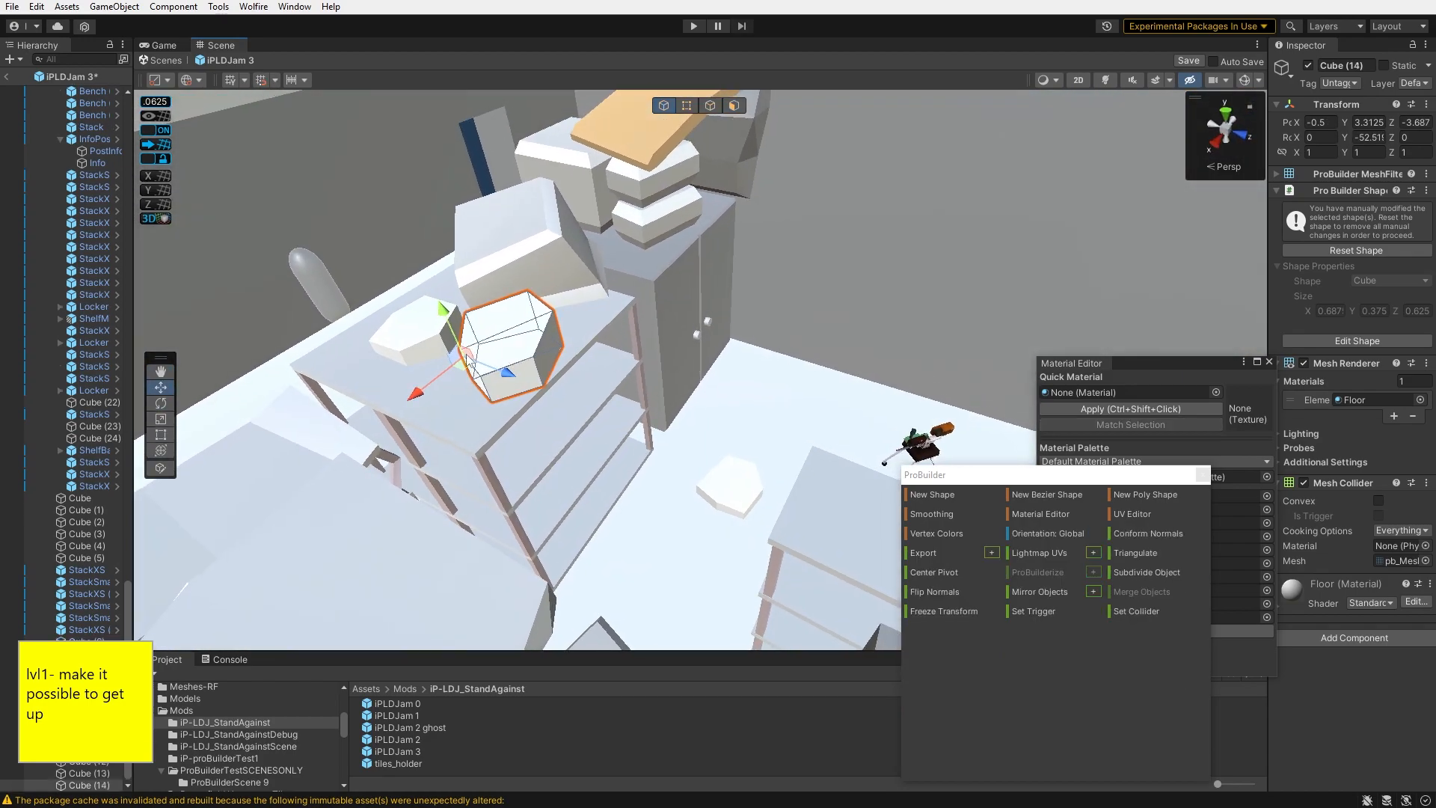
pyautogui.moveTo(648, 588); pyautogui.dragTo(644, 566)
pyautogui.moveTo(643, 566); pyautogui.dragTo(479, 456, button='right')
pyautogui.moveTo(493, 451); pyautogui.dragTo(760, 538)
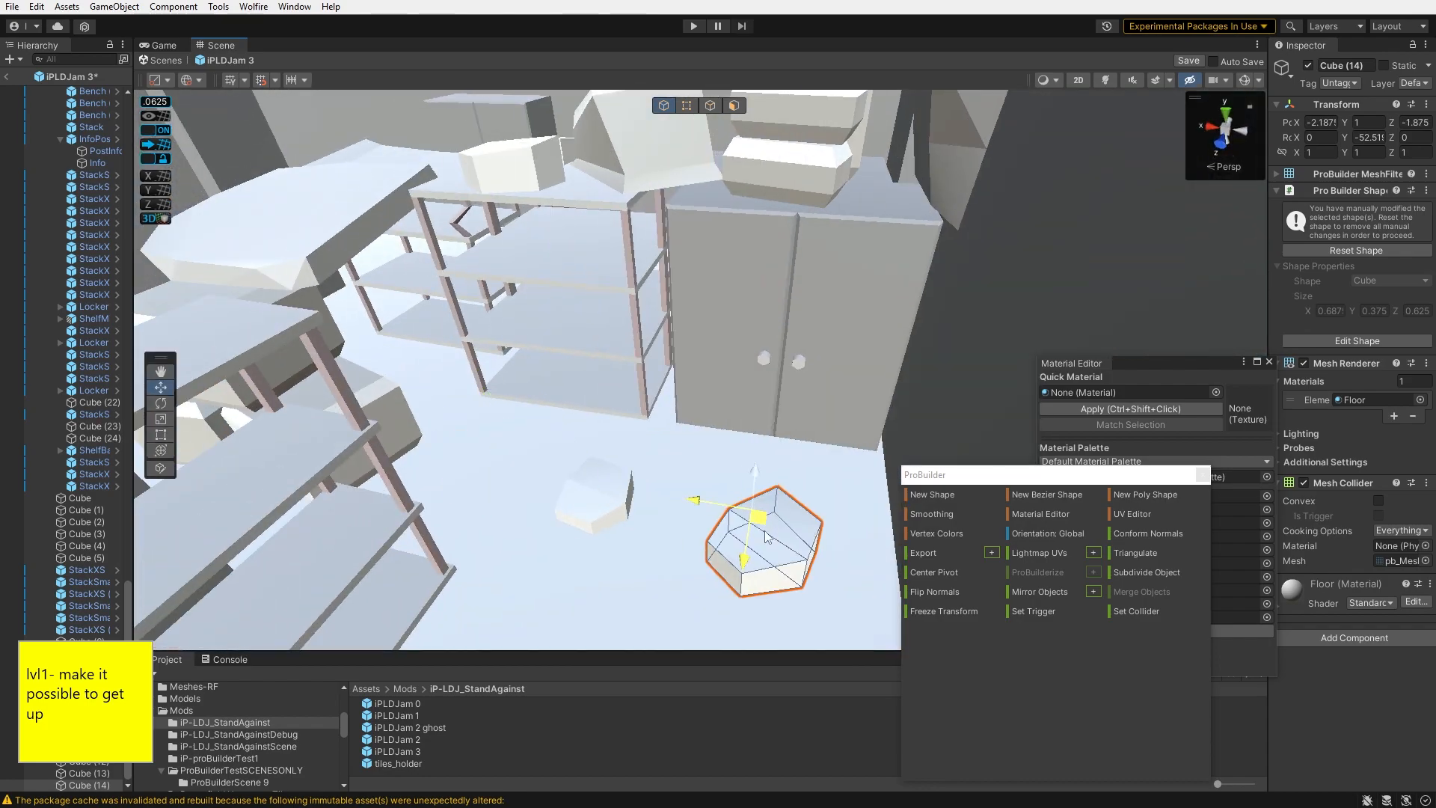
# - Duplicate the floor rock again and move the copy further along the floor near the other shelf
pyautogui.moveTo(765, 440); pyautogui.dragTo(471, 374, button='right')
pyautogui.hotkey('ctrl', 'd')
pyautogui.moveTo(455, 373); pyautogui.dragTo(464, 565)
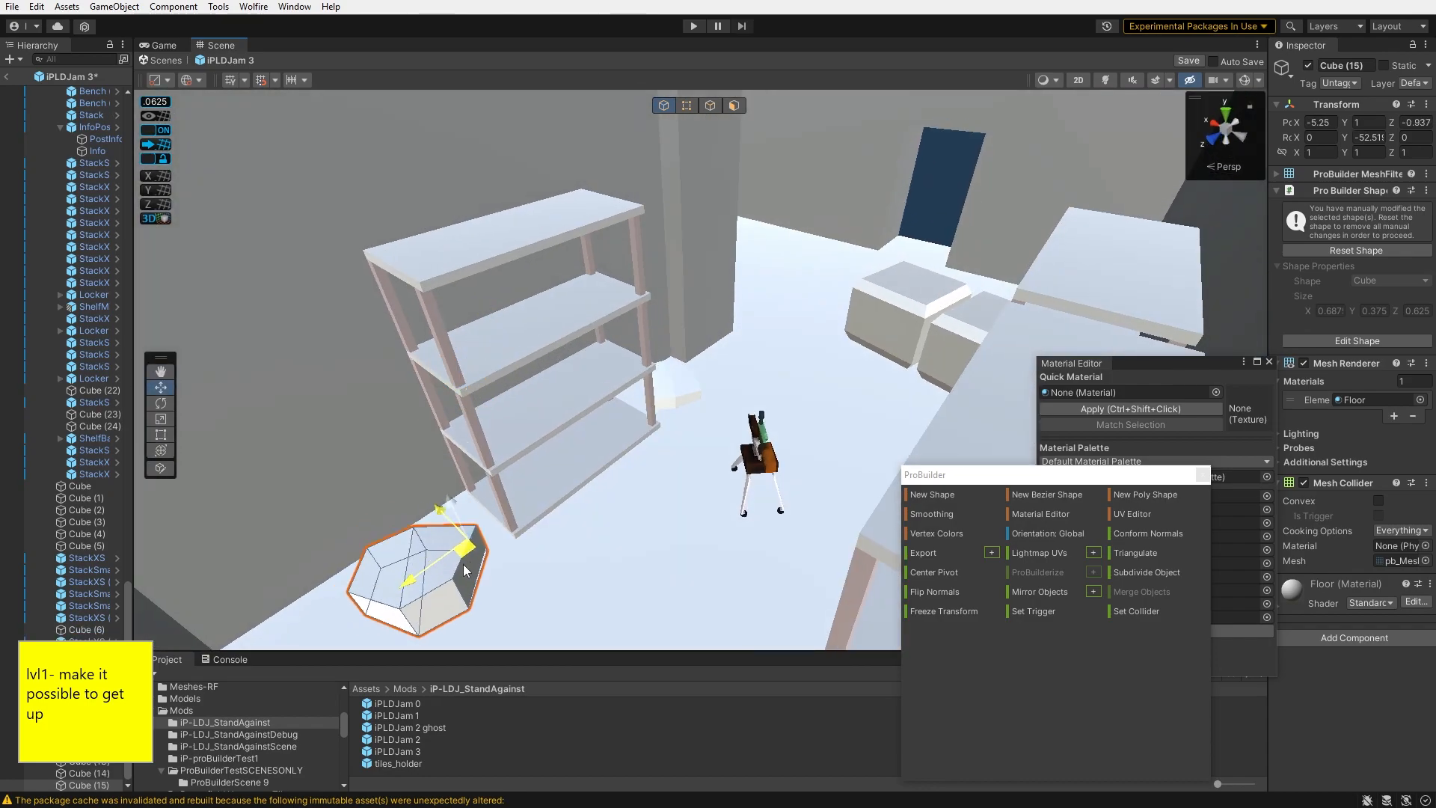
pyautogui.moveTo(505, 576); pyautogui.dragTo(810, 454, button='right')
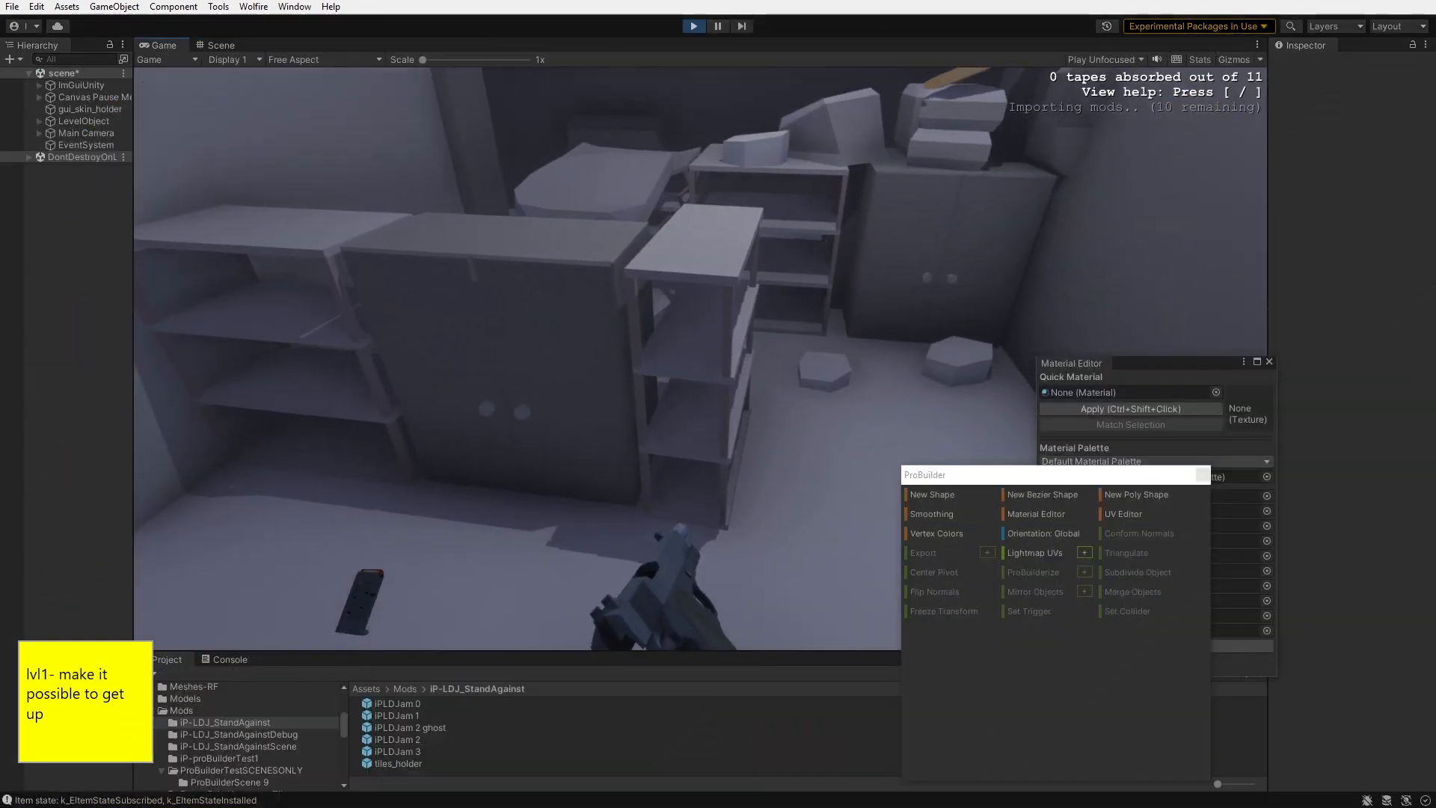
# - Playtest the level, walking forward toward the new rock steps to check the climb
pyautogui.press('w')
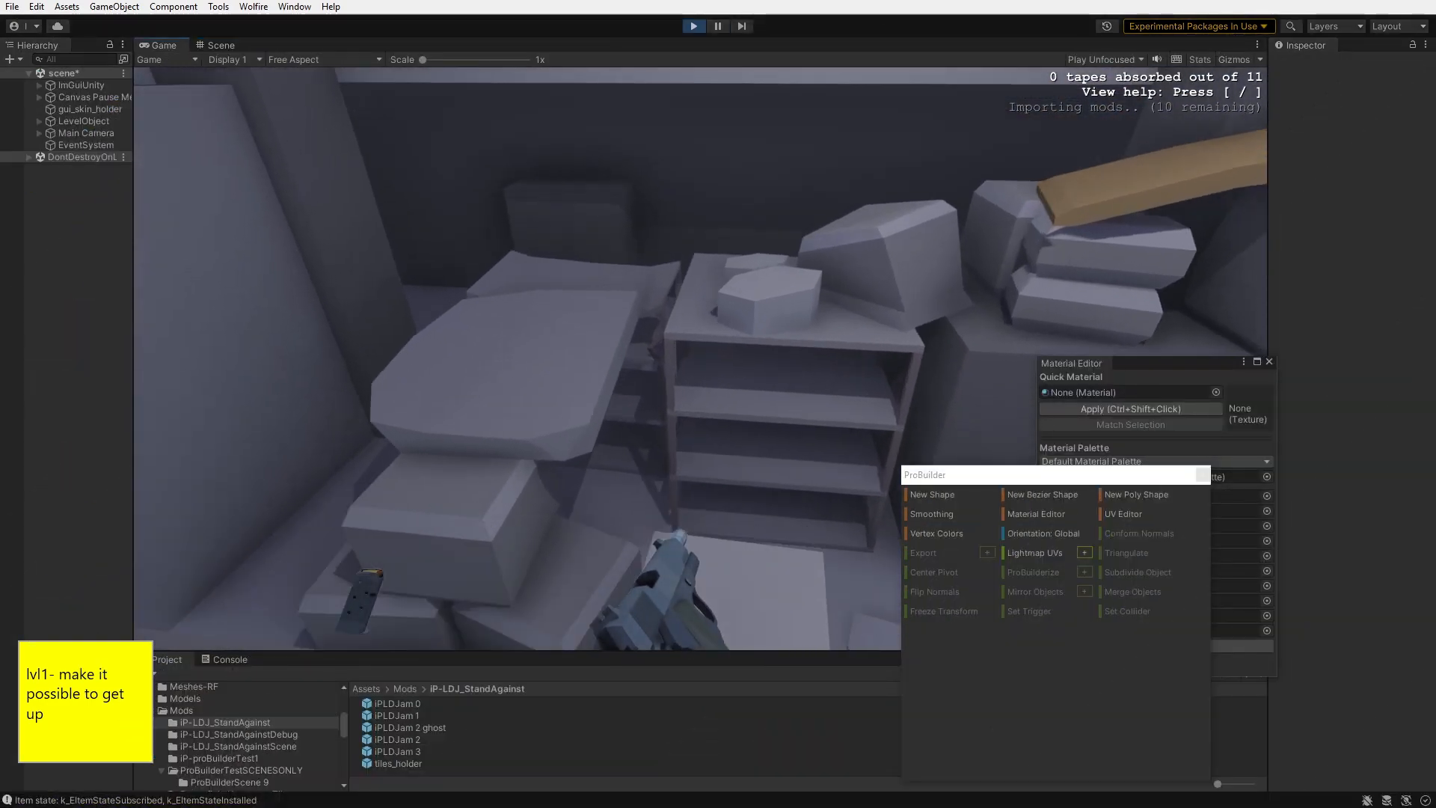
pyautogui.press('w')
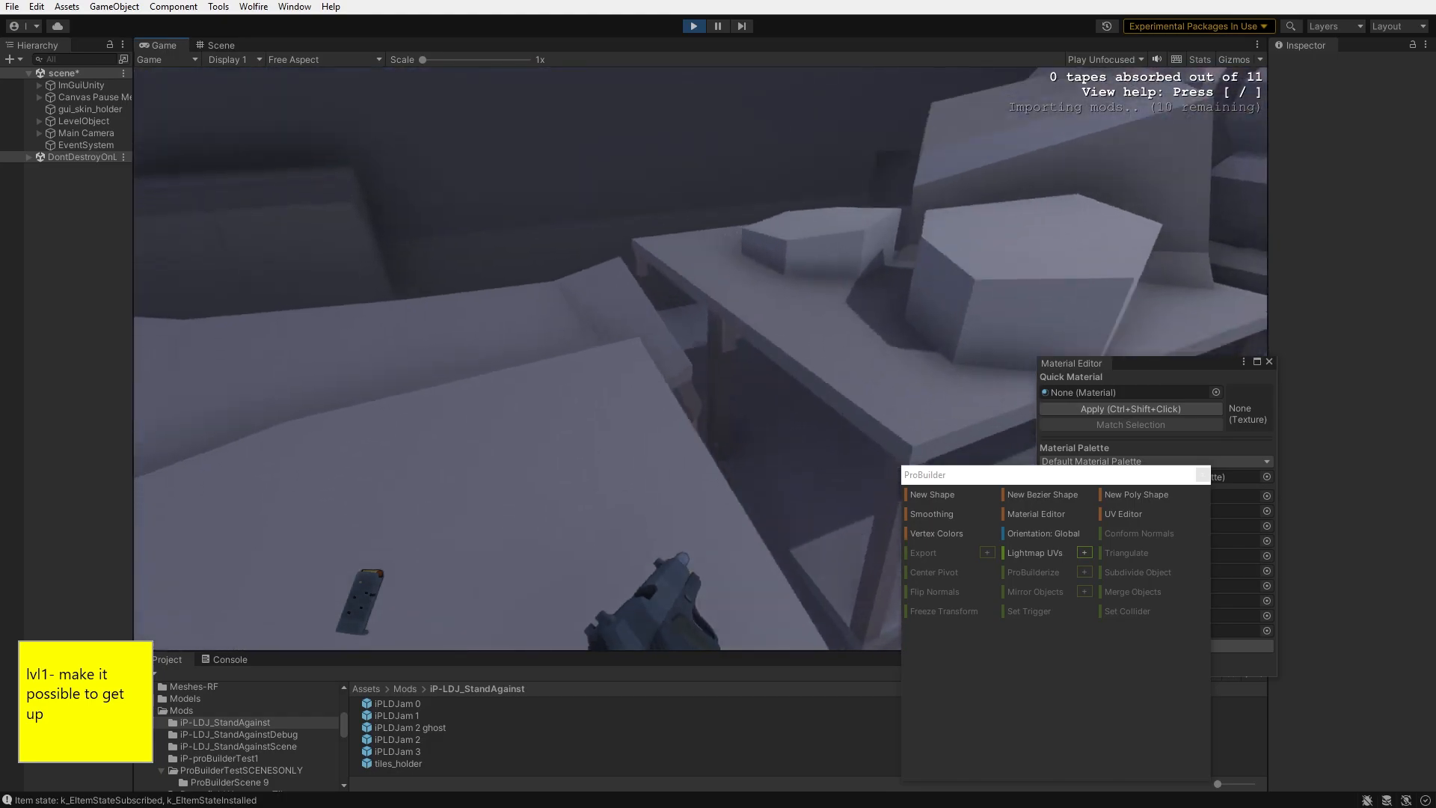
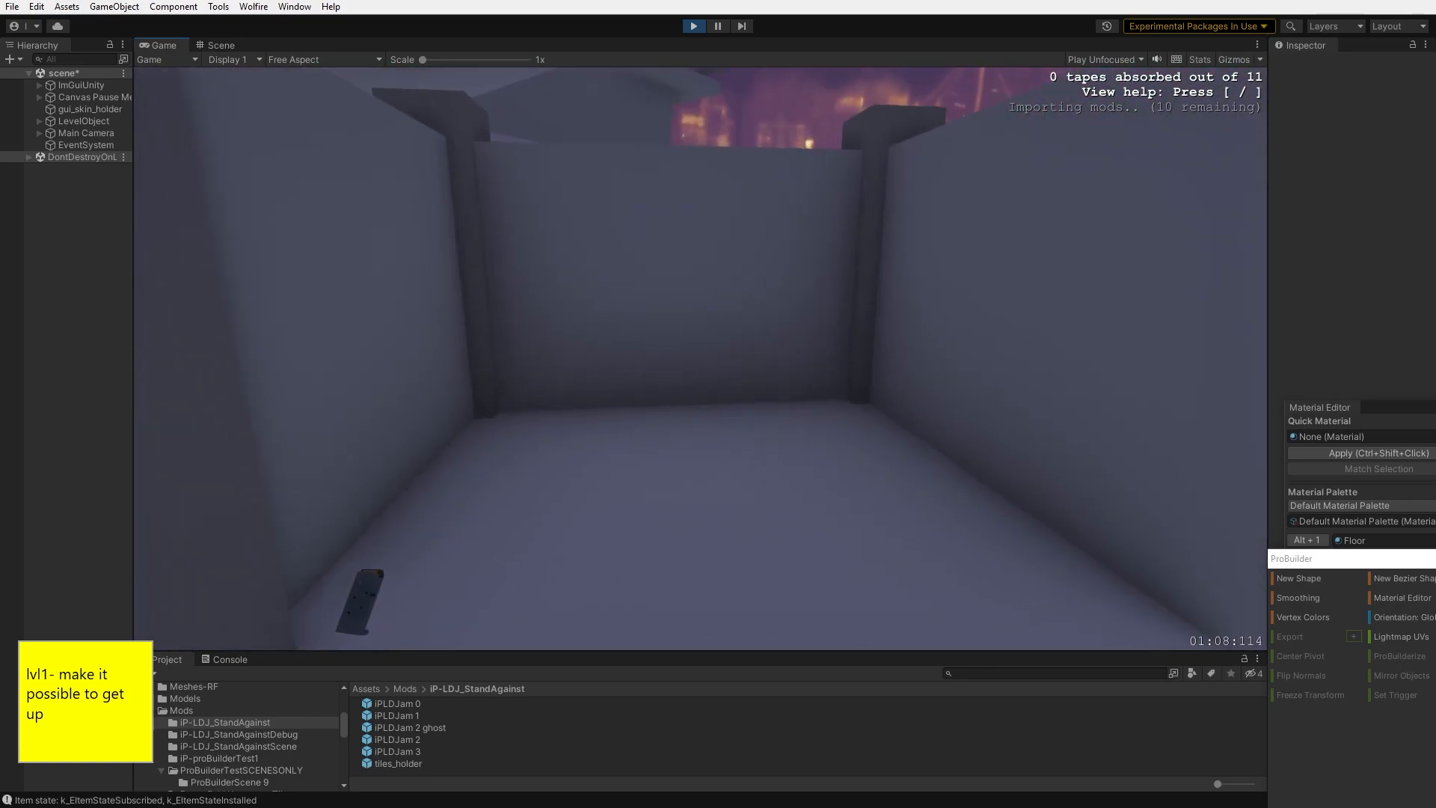
# - Continue the playtest, walking up the rock steps onto the shelves and table top
pyautogui.press('w')
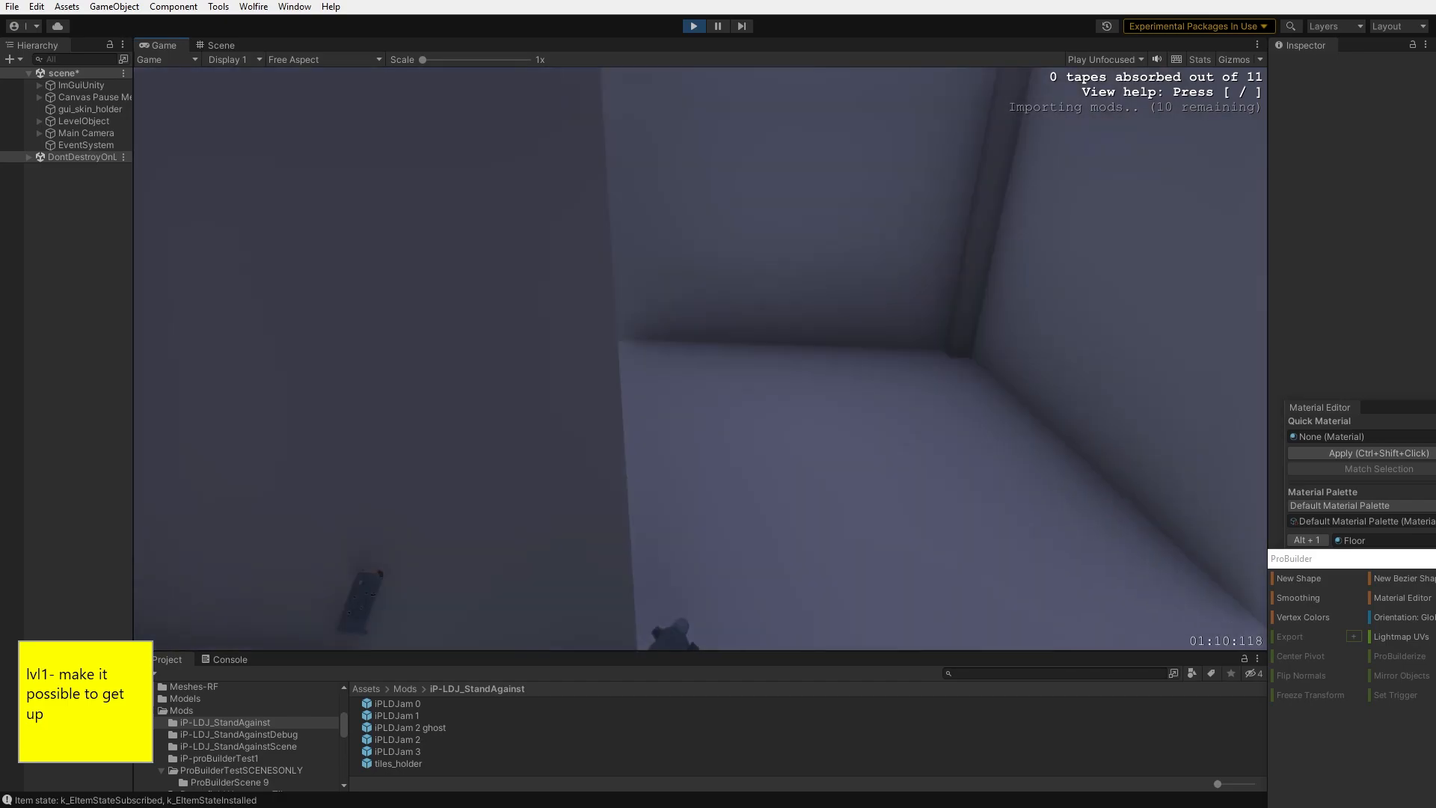
pyautogui.press('w')
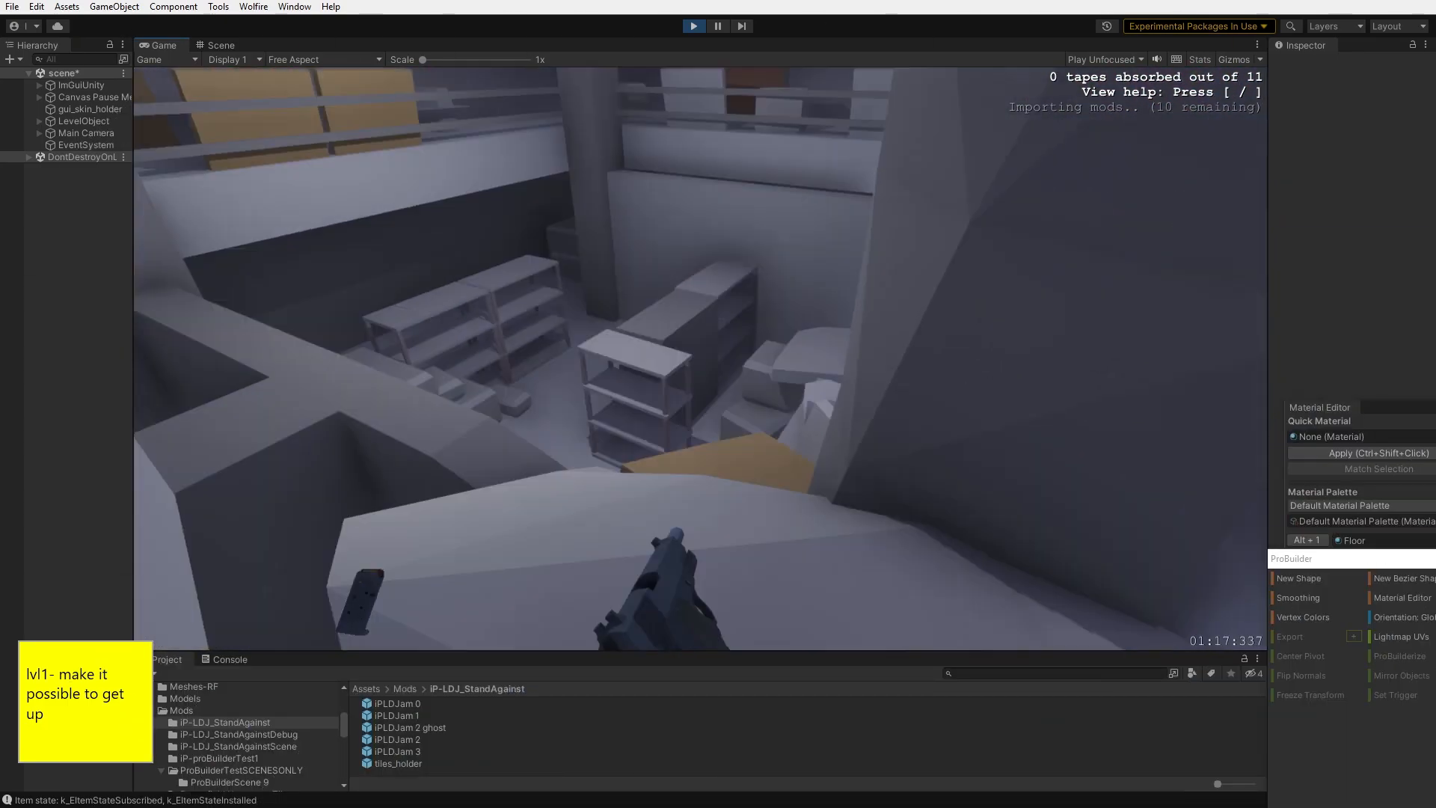
pyautogui.press('w')
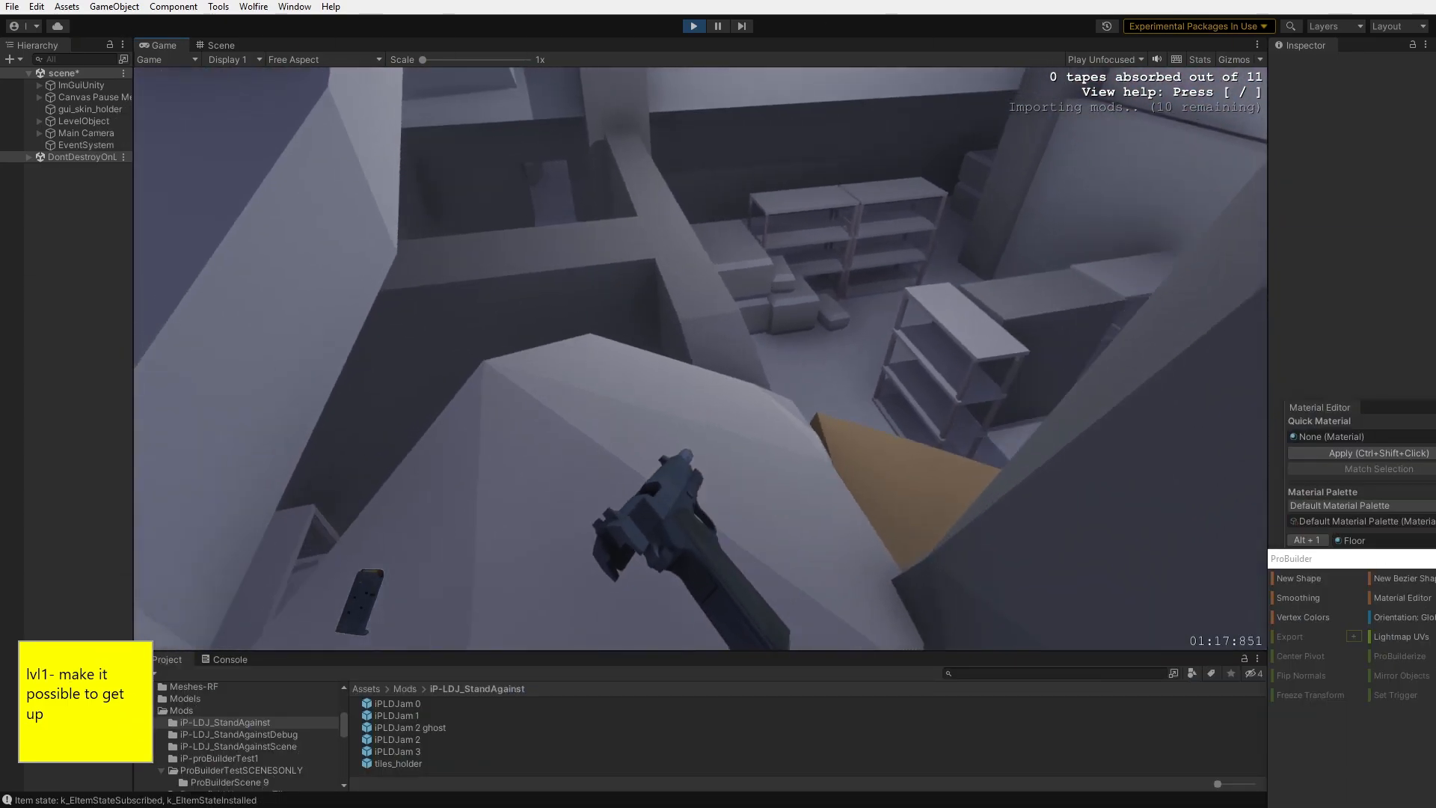
pyautogui.press('w')
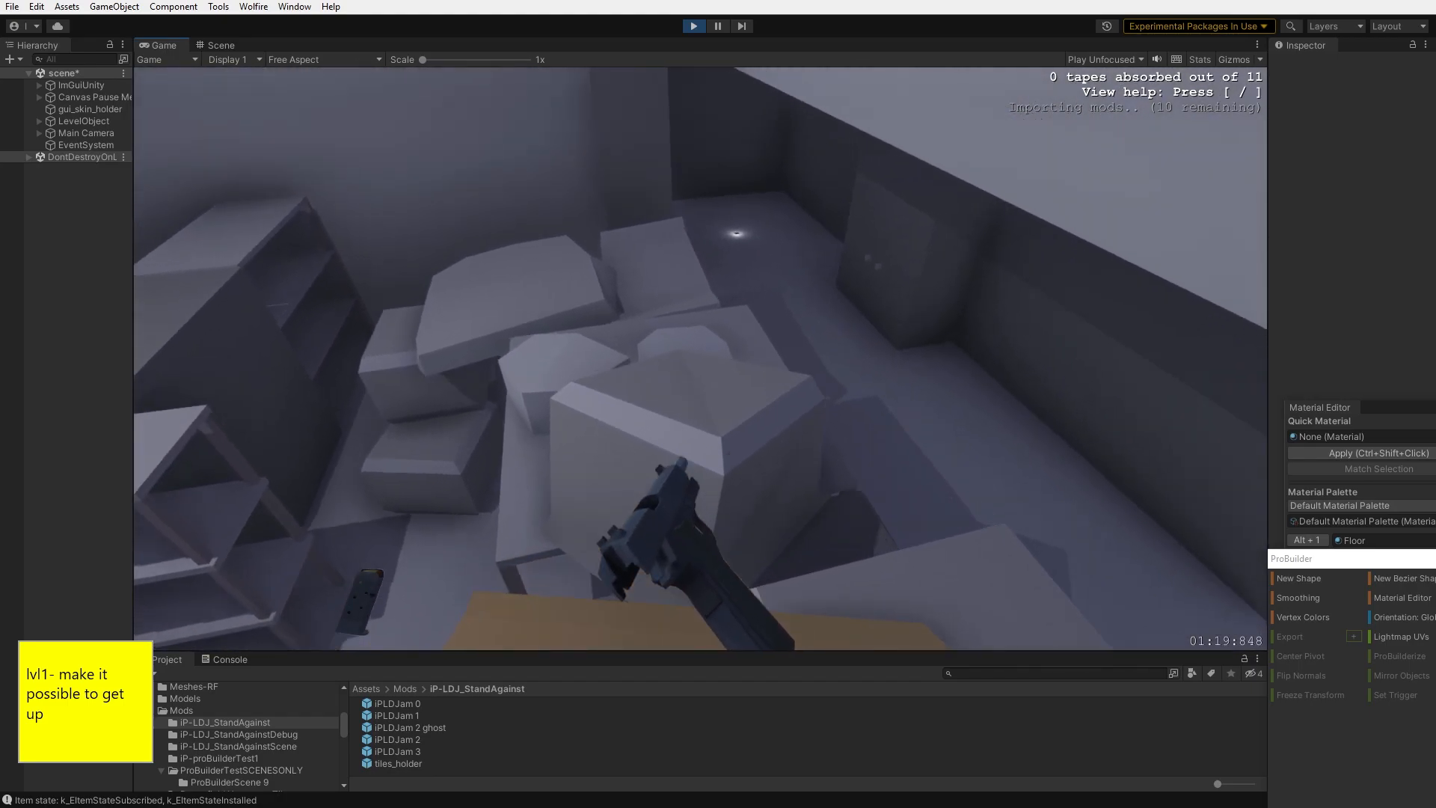
pyautogui.press('w')
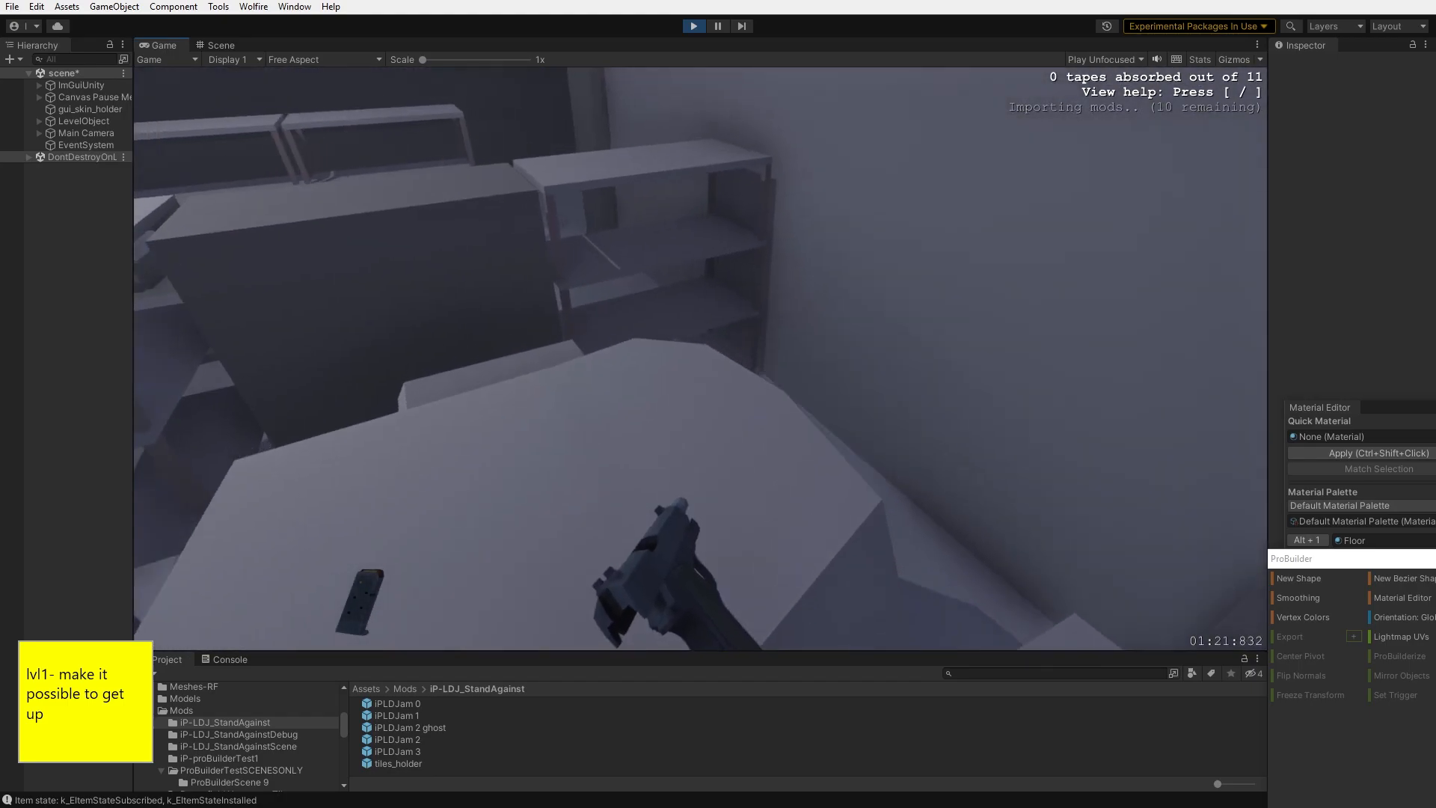
pyautogui.press('w')
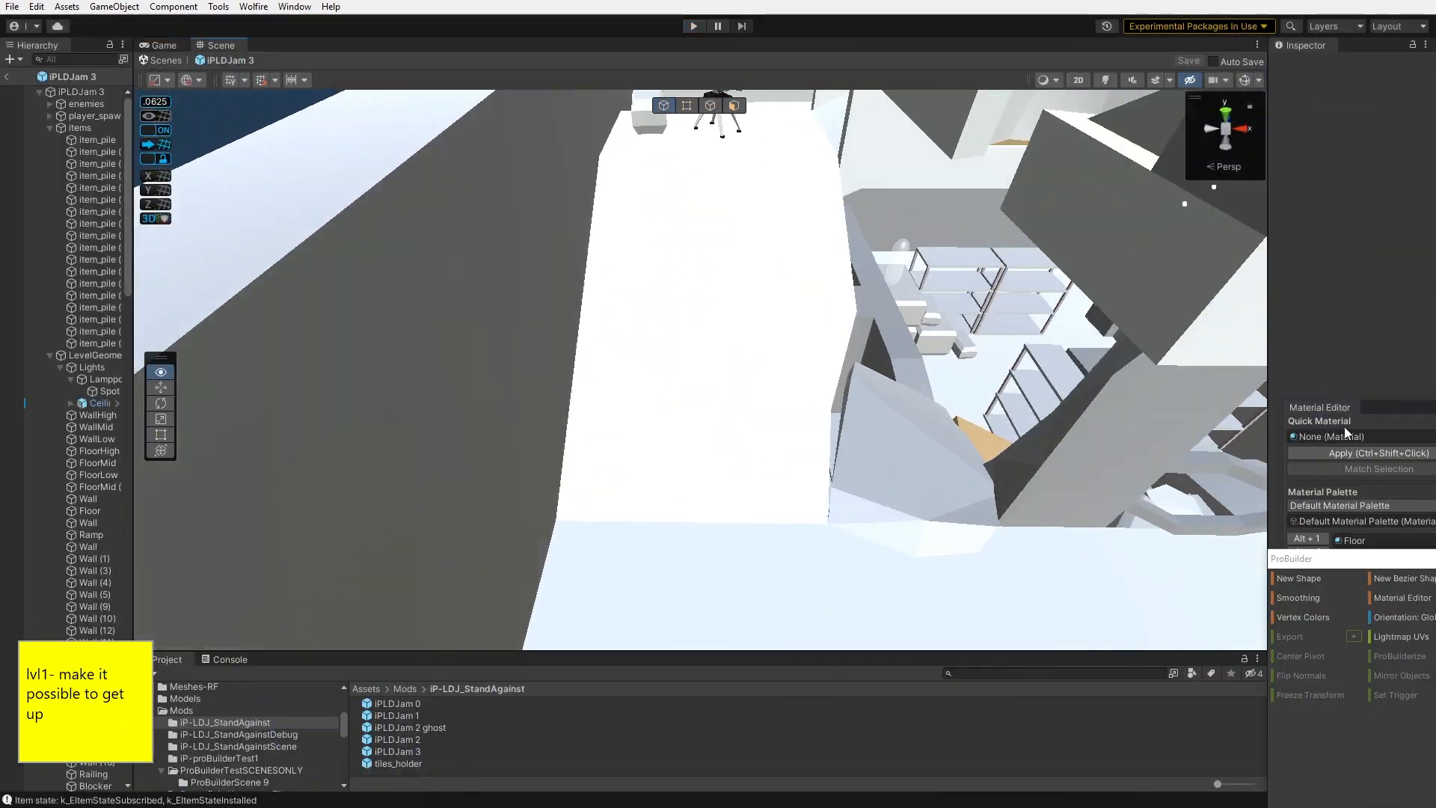
# - Select the pair of stacked boxes and nudge them down slightly
pyautogui.moveTo(187, 327); pyautogui.dragTo(208, 330, button='right')
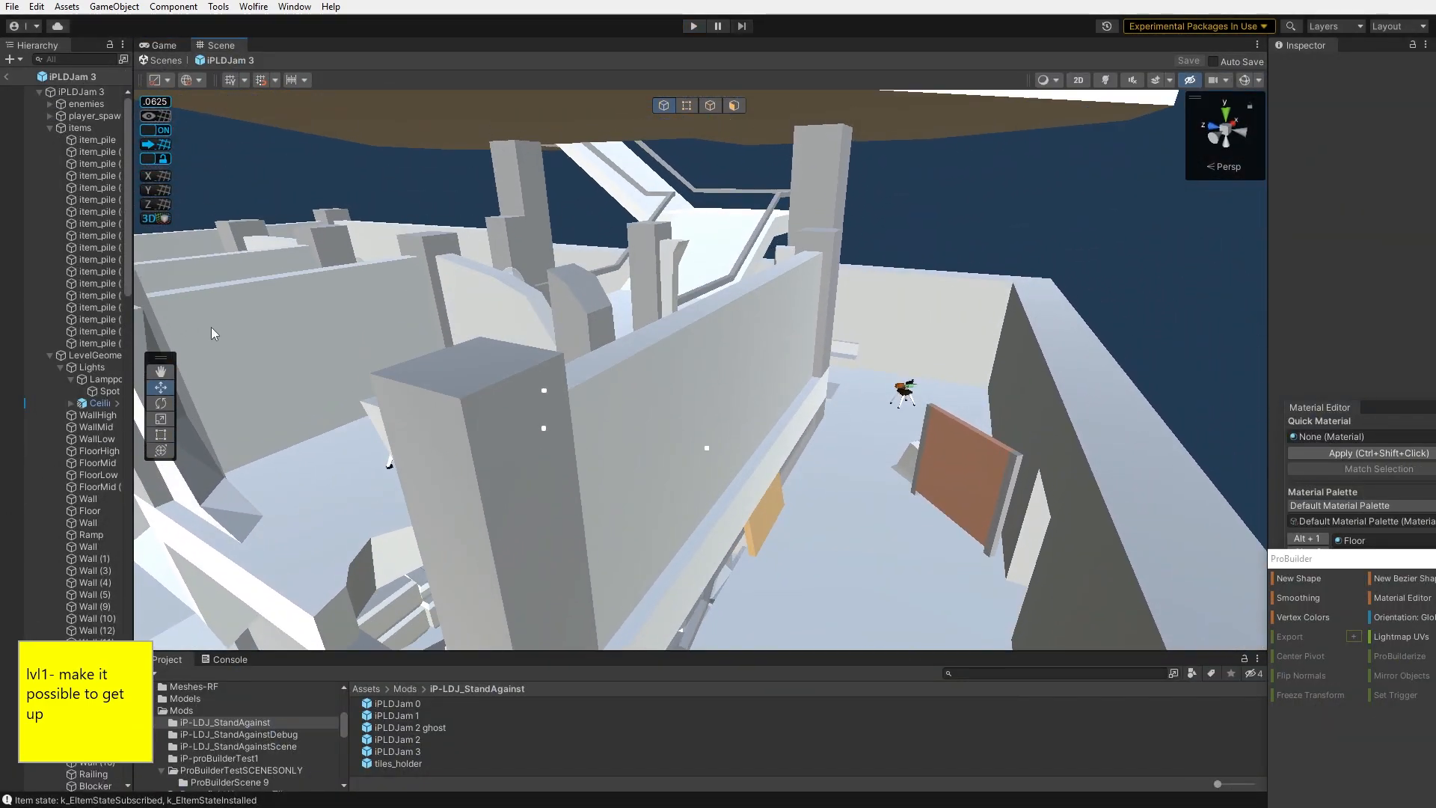
pyautogui.click(618, 432)
pyautogui.press('f')
pyautogui.moveTo(919, 272); pyautogui.dragTo(277, 328, button='right')
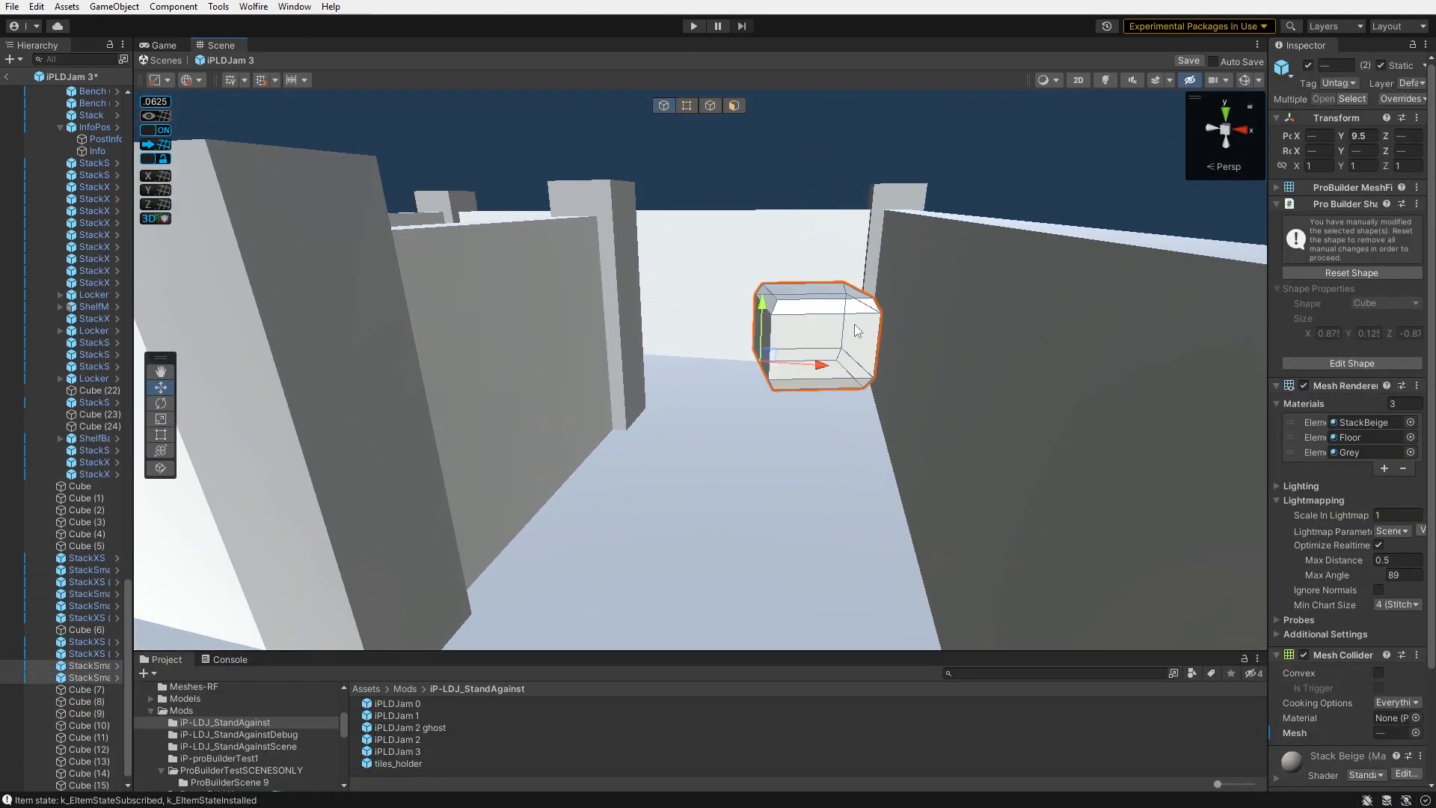
pyautogui.scroll(3, 856, 331)
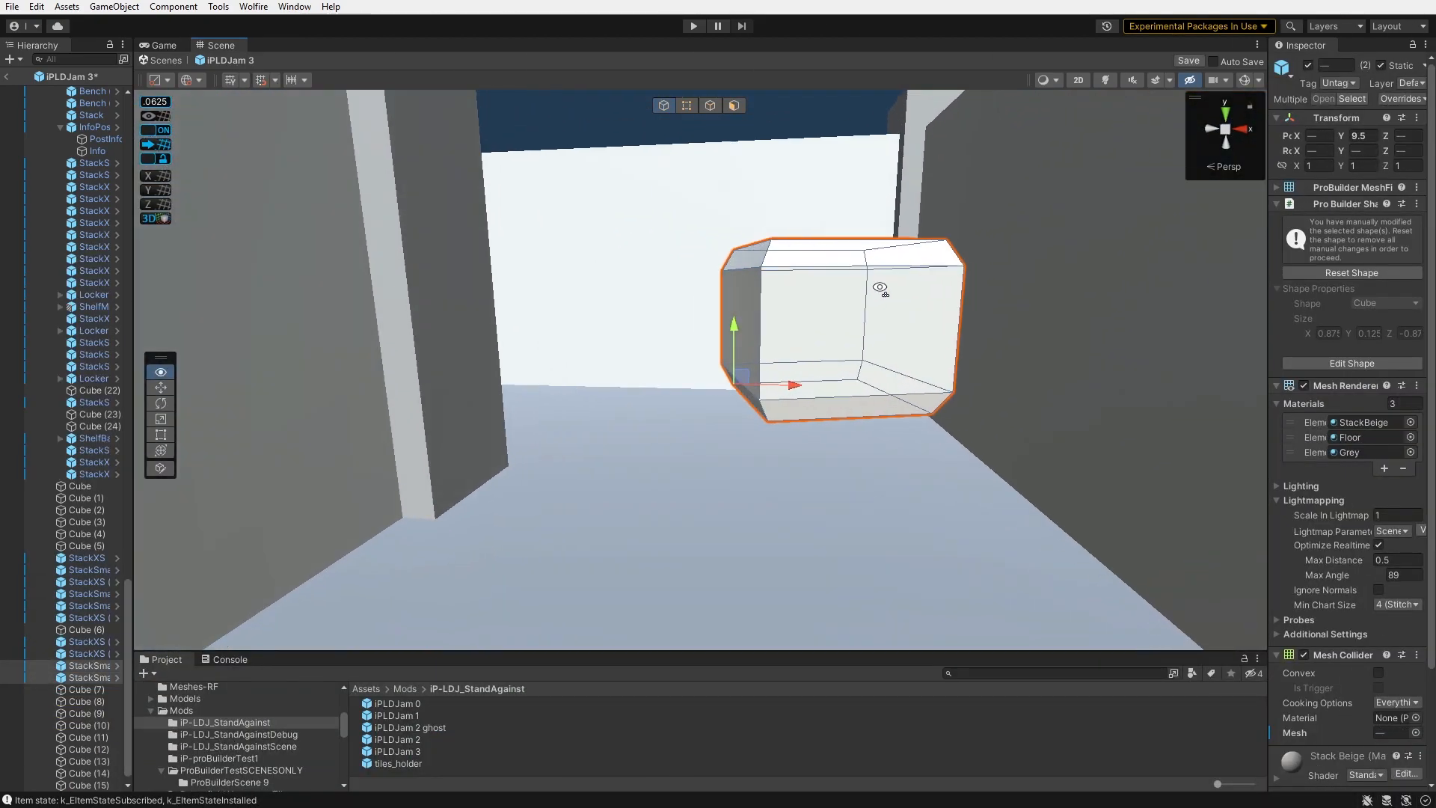
pyautogui.moveTo(726, 332)
pyautogui.mouseDown()
pyautogui.moveTo(727, 359)
pyautogui.moveTo(727, 347)
pyautogui.mouseUp()
pyautogui.moveTo(726, 347); pyautogui.dragTo(745, 339, button='right')
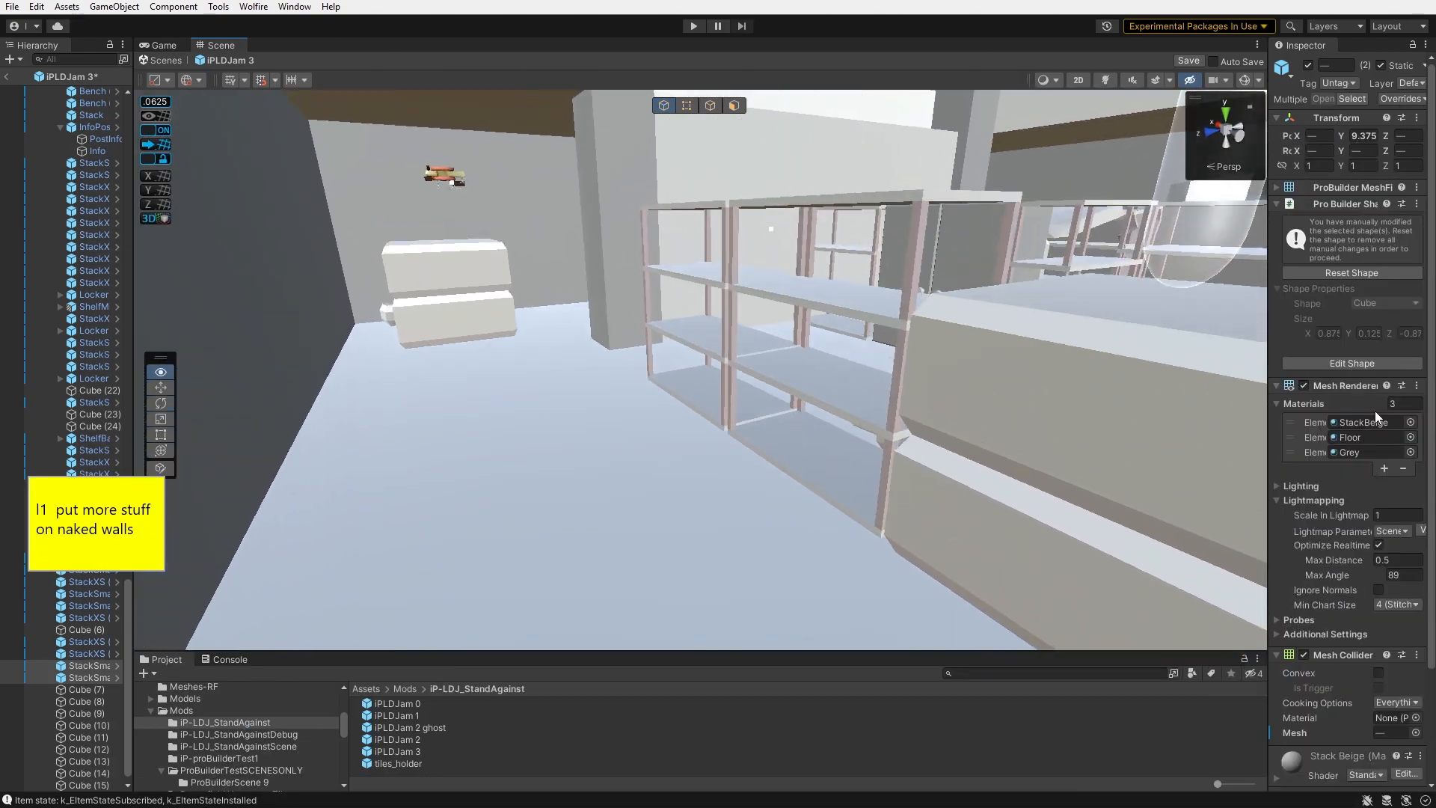
pyautogui.moveTo(1375, 410); pyautogui.dragTo(1364, 451, button='right')
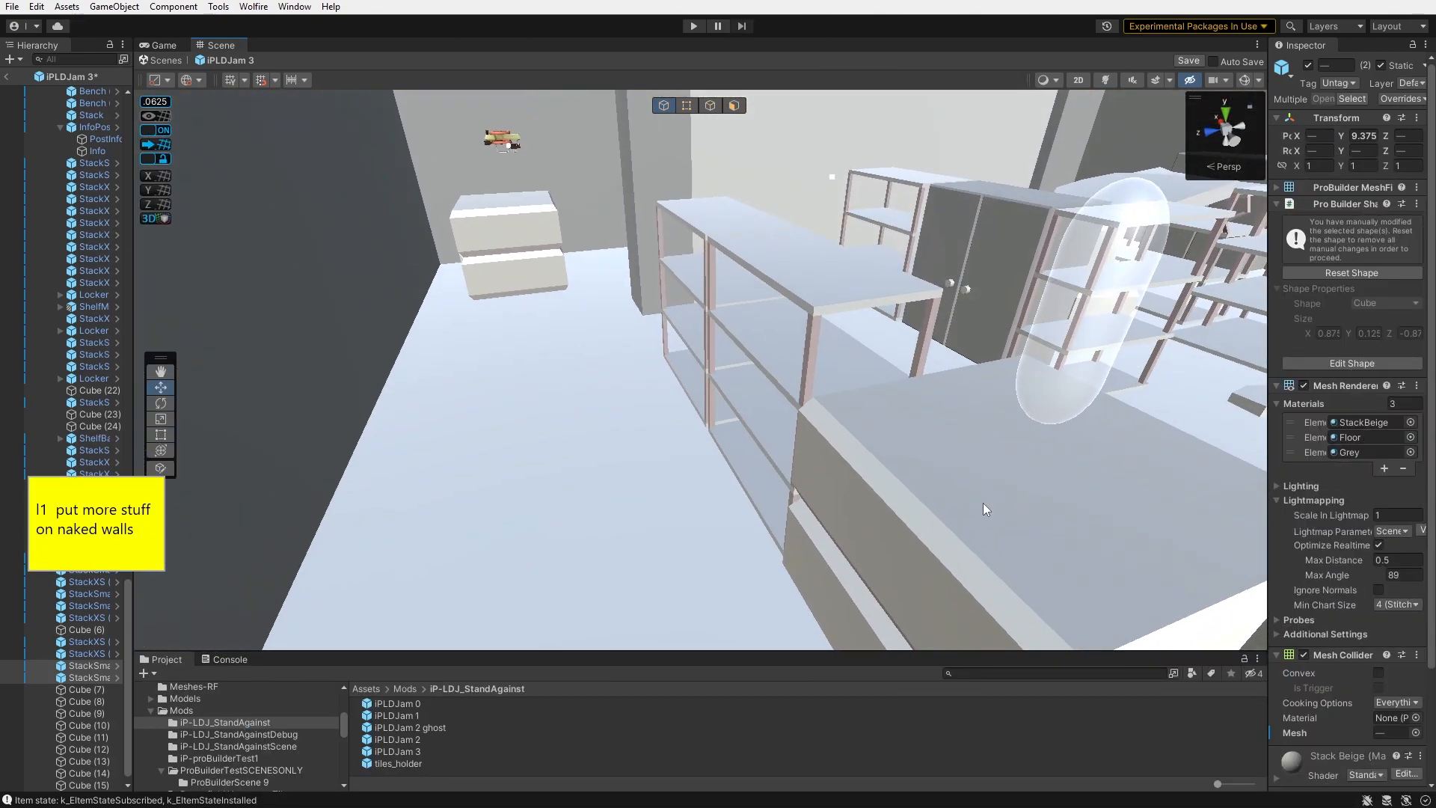
# - Select a shelf unit near the wall and rotate it to -90 degrees
pyautogui.click(729, 469)
pyautogui.click(751, 473)
pyautogui.moveTo(752, 473); pyautogui.dragTo(724, 471, button='right')
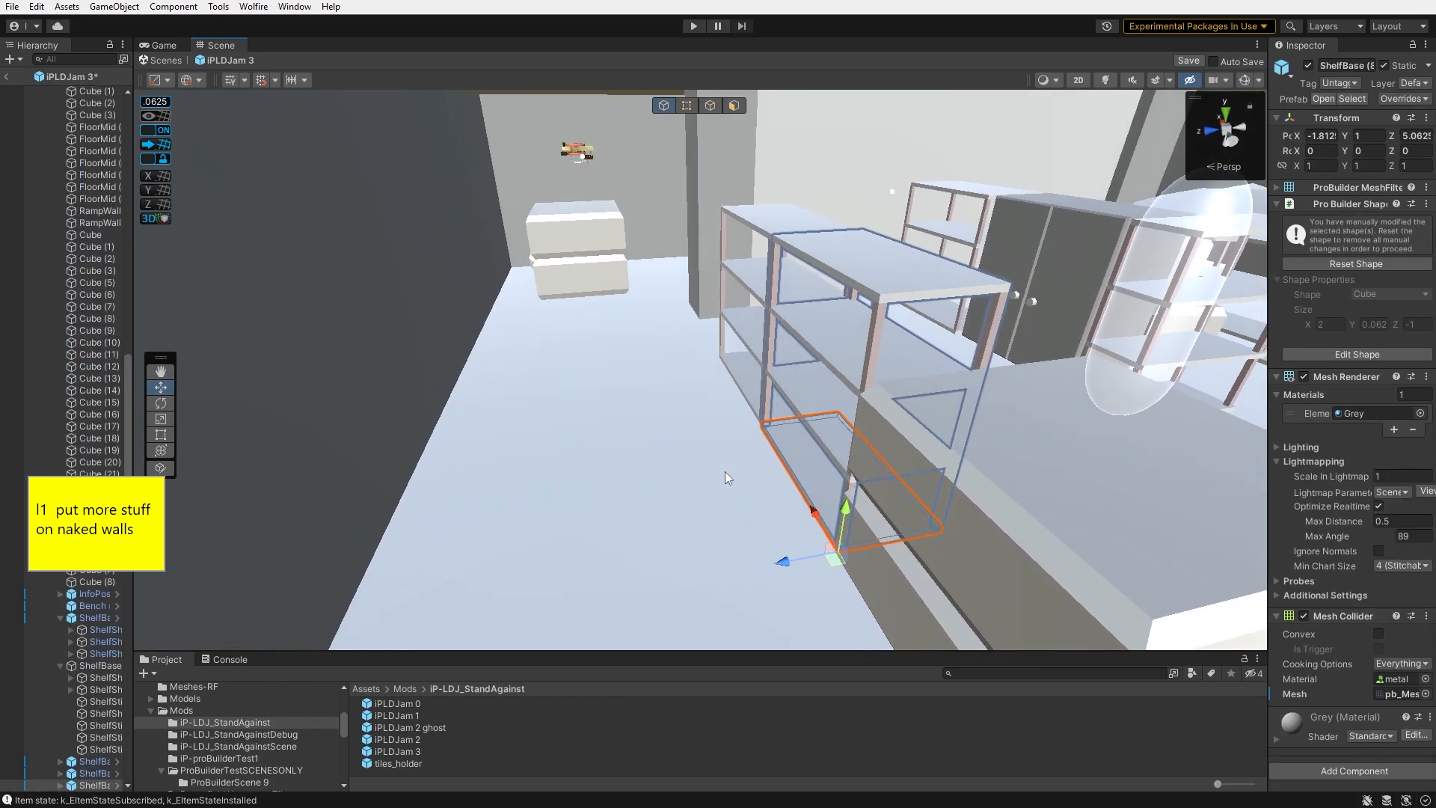
pyautogui.moveTo(805, 560); pyautogui.dragTo(326, 625)
pyautogui.moveTo(326, 625); pyautogui.dragTo(430, 554, button='right')
pyautogui.moveTo(441, 523); pyautogui.dragTo(437, 526)
pyautogui.moveTo(438, 526); pyautogui.dragTo(475, 495, button='right')
pyautogui.moveTo(391, 579); pyautogui.dragTo(472, 510)
pyautogui.moveTo(473, 511); pyautogui.dragTo(655, 486, button='right')
pyautogui.click(805, 451)
pyautogui.click(655, 486)
pyautogui.moveTo(658, 602); pyautogui.dragTo(751, 531, button='right')
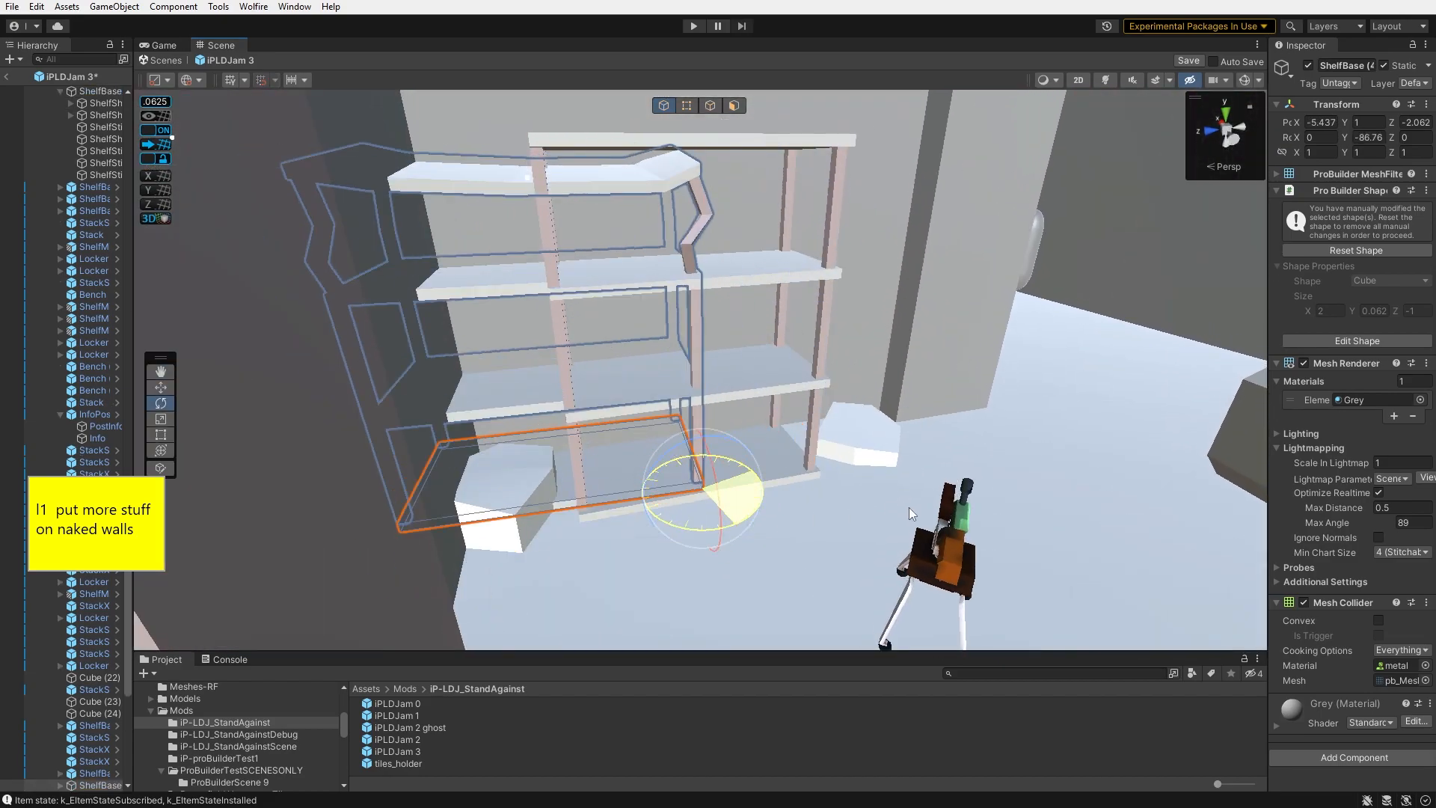
pyautogui.moveTo(910, 509); pyautogui.dragTo(729, 520, button='right')
pyautogui.moveTo(658, 402); pyautogui.dragTo(670, 407, button='right')
# - Move the rotated shelf unit back against the wall beside the rock
pyautogui.press('w')
pyautogui.moveTo(657, 490); pyautogui.dragTo(717, 515)
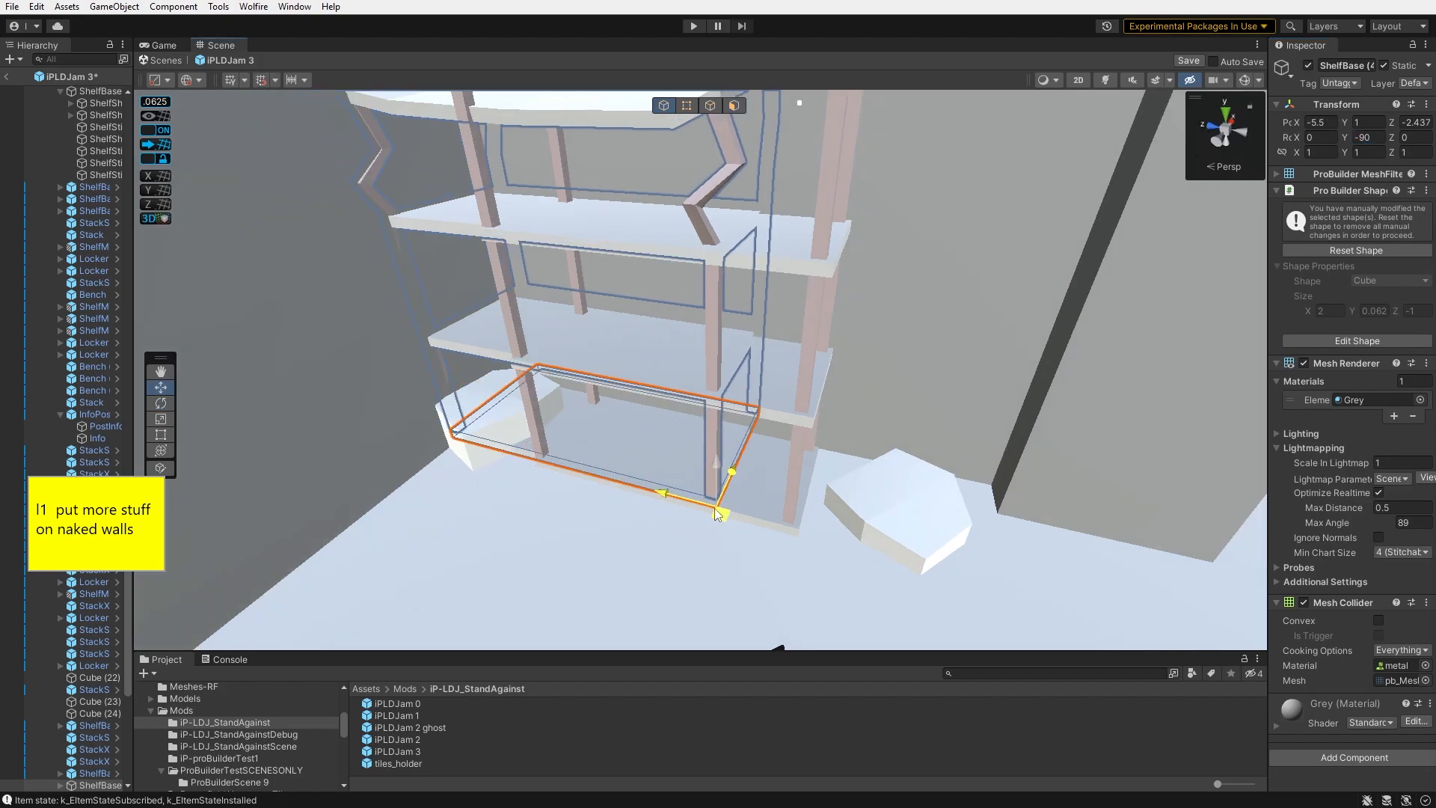
pyautogui.moveTo(806, 546); pyautogui.dragTo(717, 523, button='right')
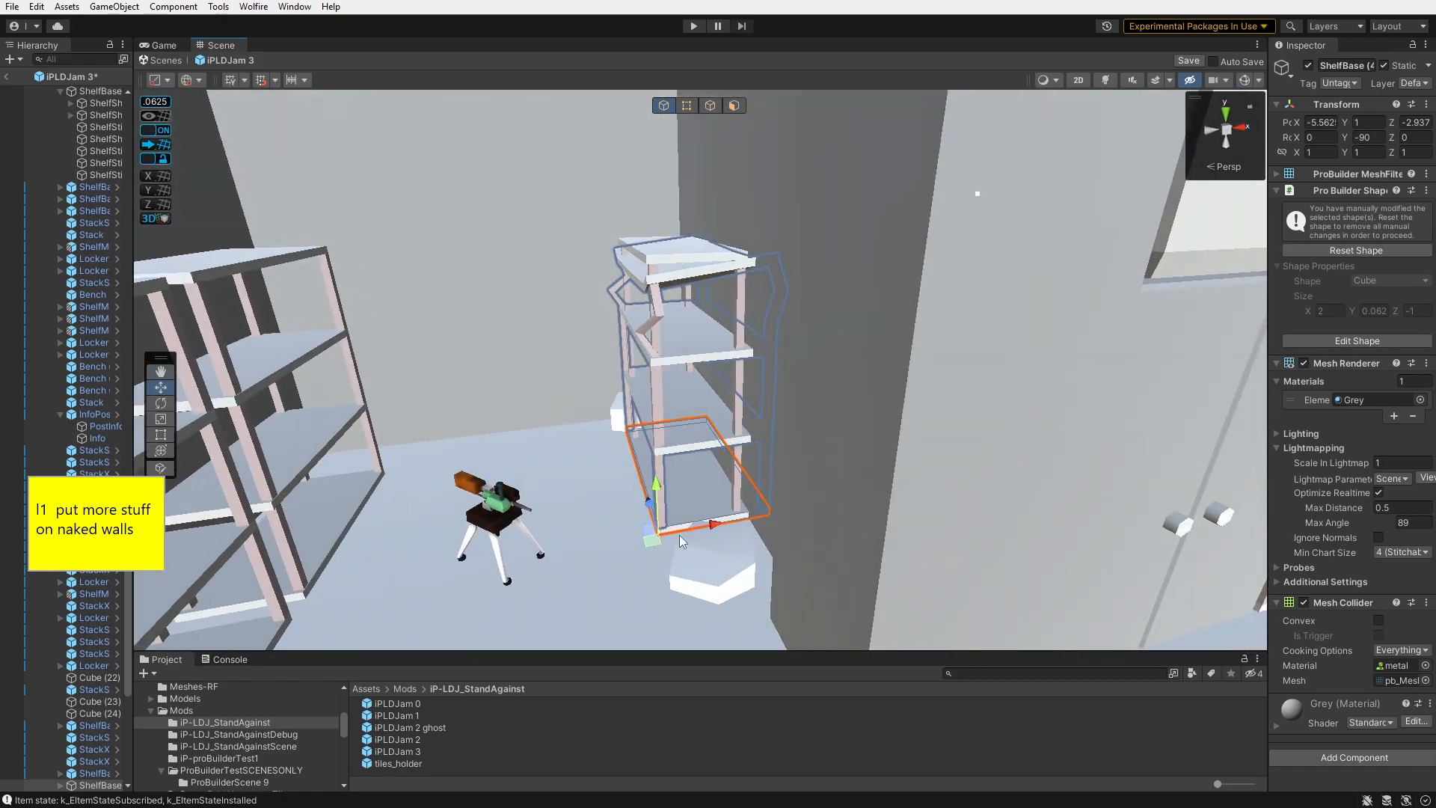
pyautogui.moveTo(717, 523); pyautogui.dragTo(685, 529)
pyautogui.moveTo(684, 528); pyautogui.dragTo(722, 495, button='right')
# - Rotate the mid shelf unit near the turret to about -67 degrees and reposition it
pyautogui.click(978, 527)
pyautogui.moveTo(811, 513); pyautogui.dragTo(791, 496)
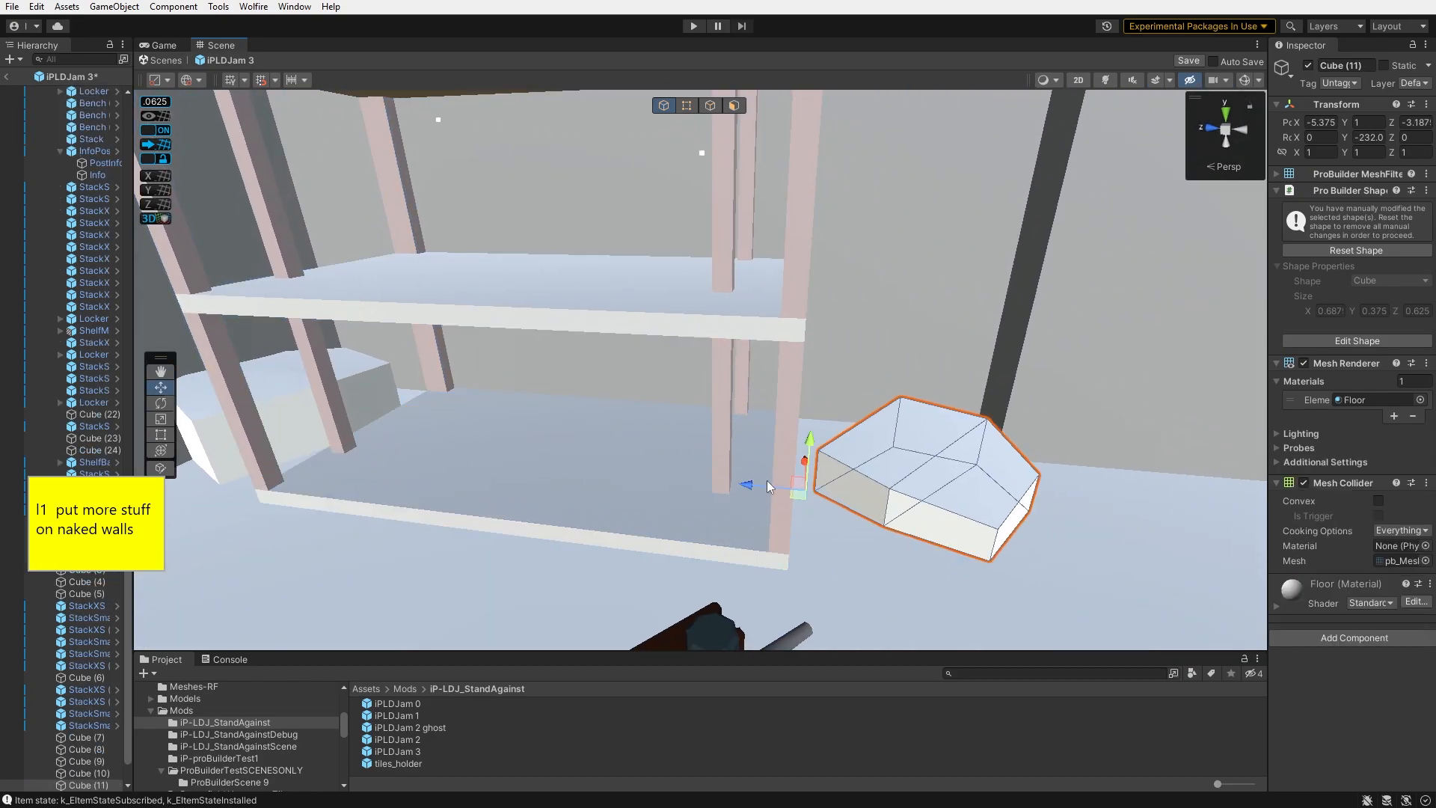
pyautogui.click(711, 436)
pyautogui.moveTo(710, 436); pyautogui.dragTo(1301, 549, button='right')
pyautogui.moveTo(676, 448); pyautogui.dragTo(1084, 473)
pyautogui.moveTo(1085, 473); pyautogui.dragTo(788, 519, button='right')
pyautogui.moveTo(642, 552); pyautogui.dragTo(539, 569)
pyautogui.moveTo(540, 569); pyautogui.dragTo(861, 516, button='right')
pyautogui.press('e')
pyautogui.press('w')
pyautogui.moveTo(861, 516); pyautogui.dragTo(799, 572)
pyautogui.moveTo(799, 572); pyautogui.dragTo(871, 333, button='right')
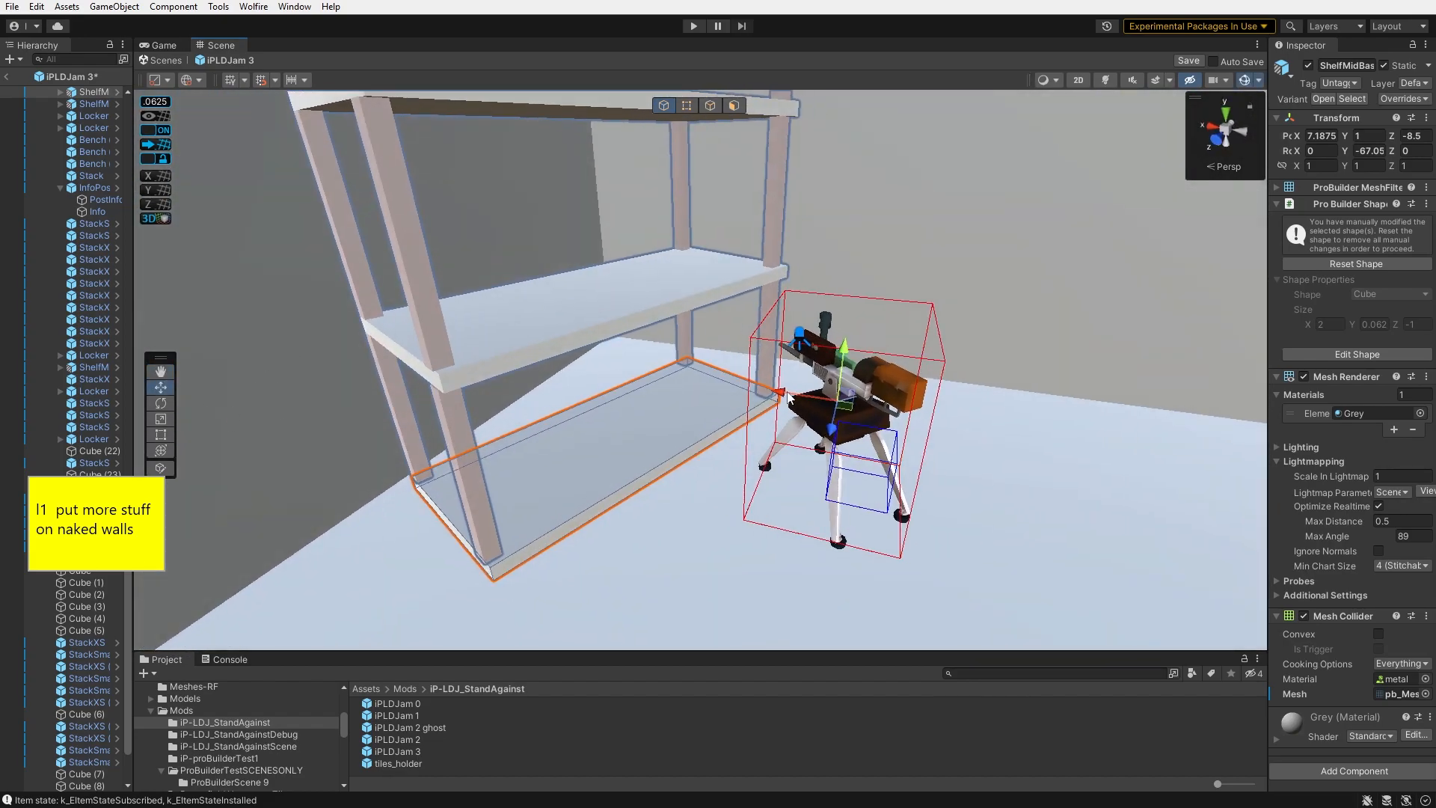
# - Select a bullet item pile and move it up onto the shelf
pyautogui.moveTo(128, 580); pyautogui.dragTo(142, 355)
pyautogui.scroll(1, 91, 276)
pyautogui.click(90, 272)
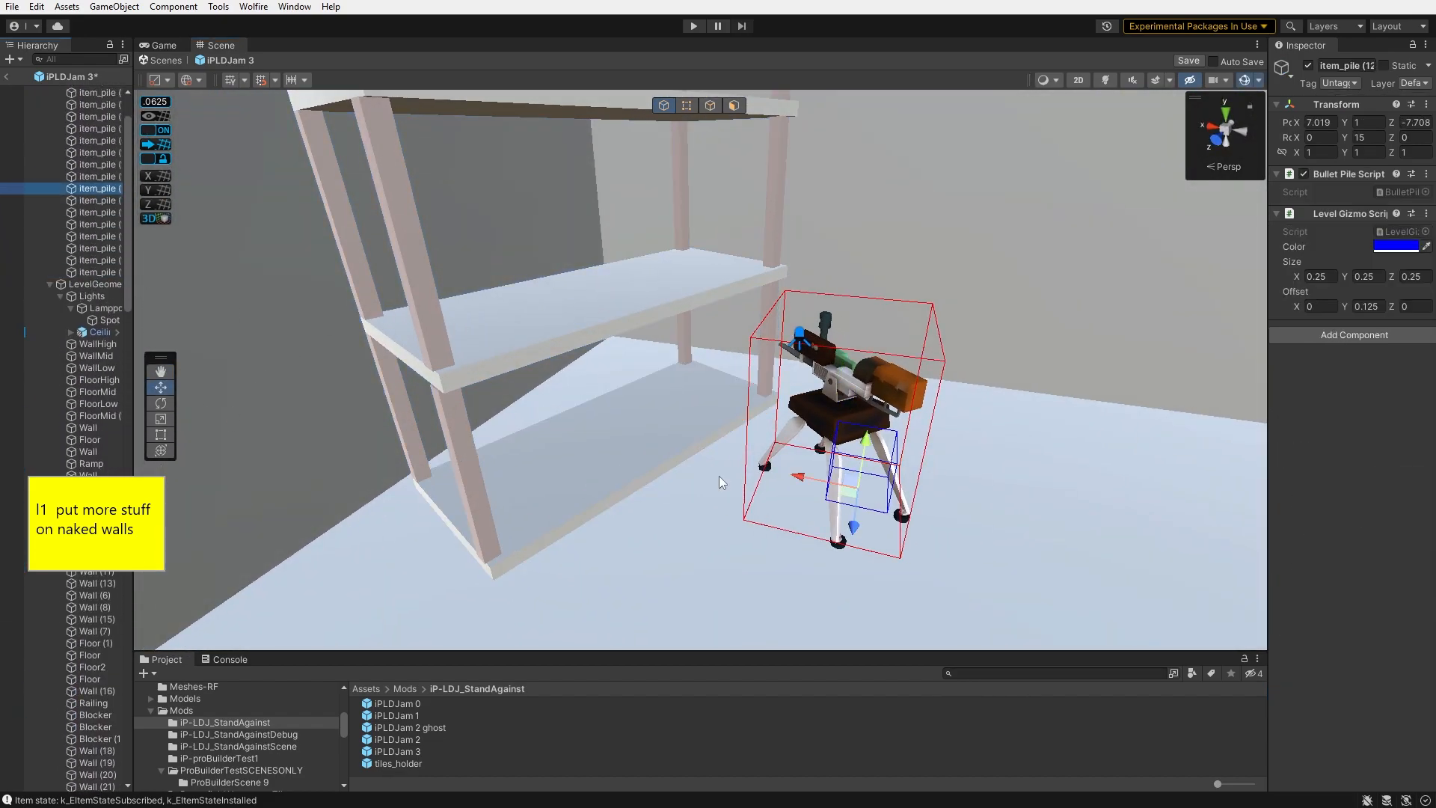
pyautogui.moveTo(625, 274); pyautogui.dragTo(627, 258)
pyautogui.keyDown('alt'); pyautogui.moveTo(627, 259); pyautogui.dragTo(778, 200); pyautogui.keyUp('alt')
pyautogui.moveTo(778, 201); pyautogui.dragTo(783, 317)
pyautogui.moveTo(782, 318); pyautogui.dragTo(746, 332)
pyautogui.moveTo(746, 332); pyautogui.dragTo(449, 352, button='right')
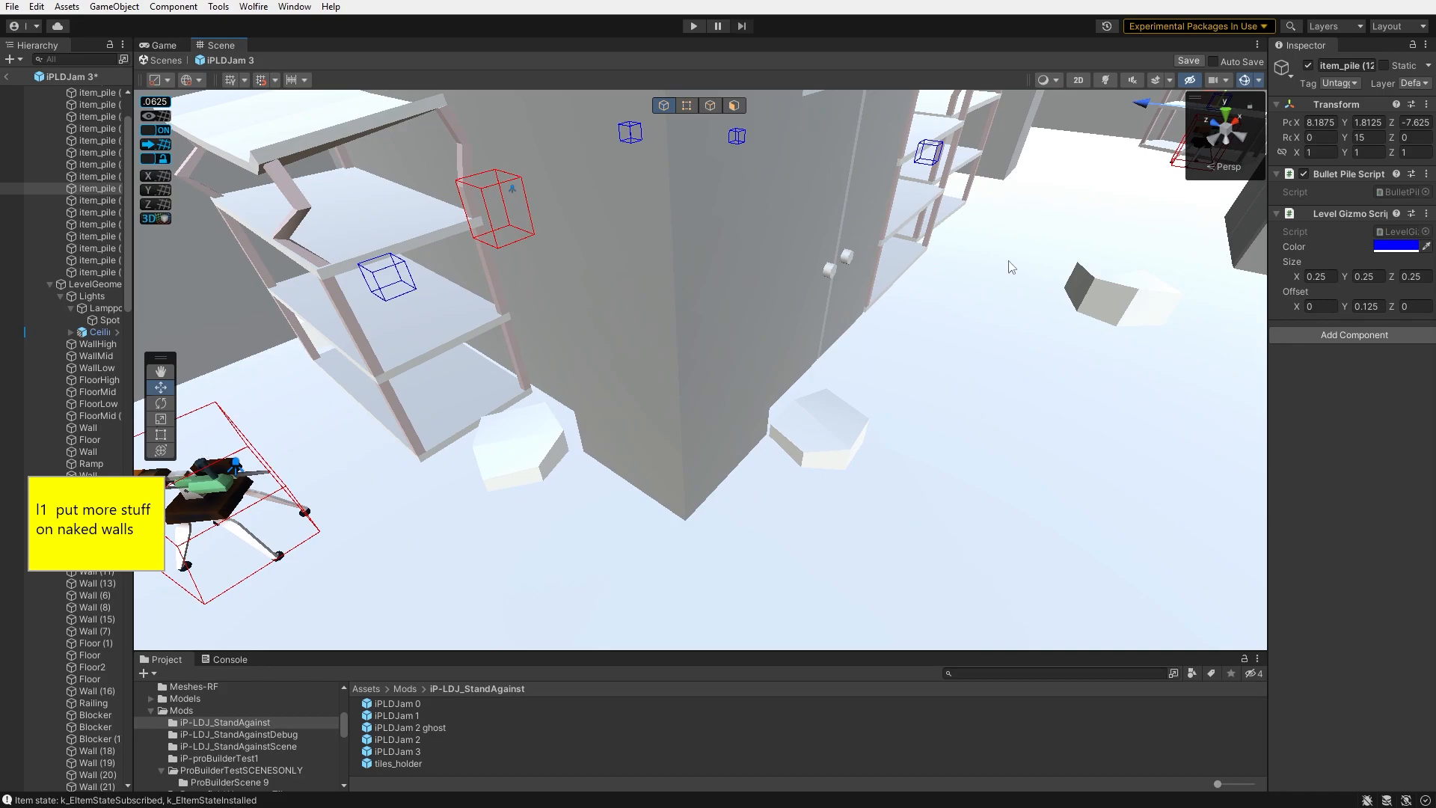
# - Tilt the rock on top of the shelf slightly and nudge its position
pyautogui.click(1150, 350)
pyautogui.moveTo(515, 218); pyautogui.dragTo(507, 154)
pyautogui.moveTo(507, 154); pyautogui.dragTo(648, 214, button='right')
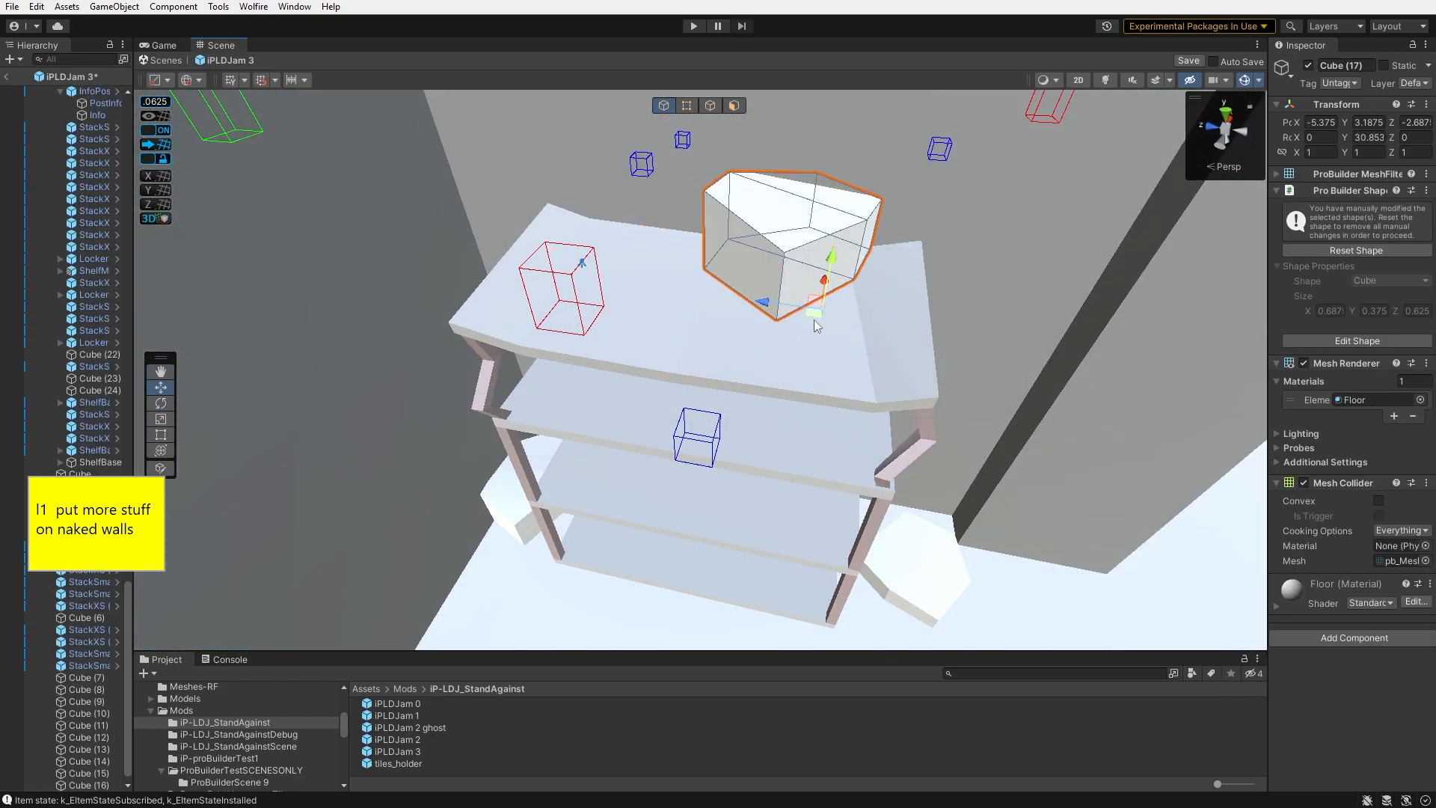
pyautogui.moveTo(731, 350); pyautogui.dragTo(975, 374, button='right')
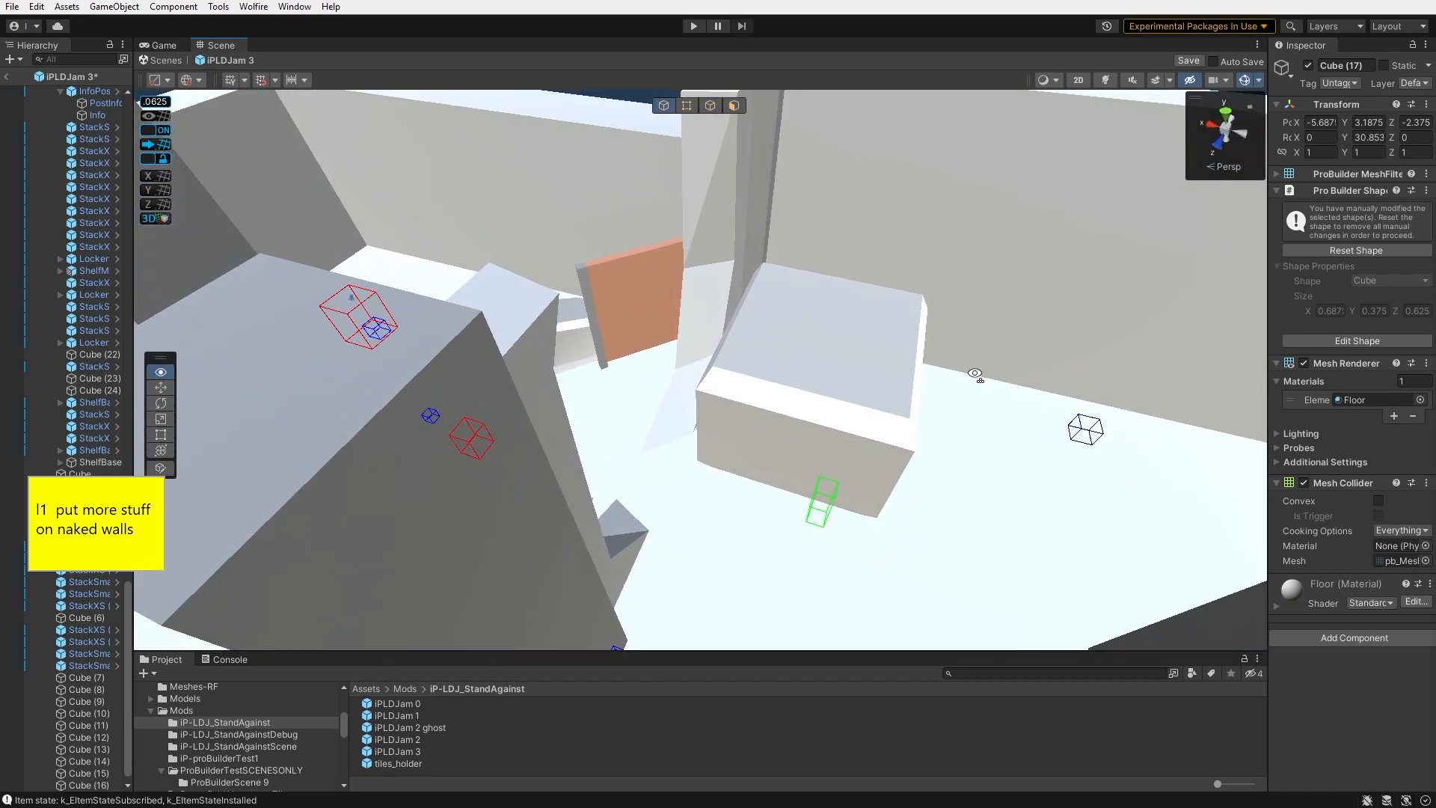
pyautogui.moveTo(636, 349); pyautogui.dragTo(704, 283, button='right')
pyautogui.moveTo(698, 228); pyautogui.dragTo(698, 208)
pyautogui.moveTo(698, 208); pyautogui.dragTo(616, 136, button='right')
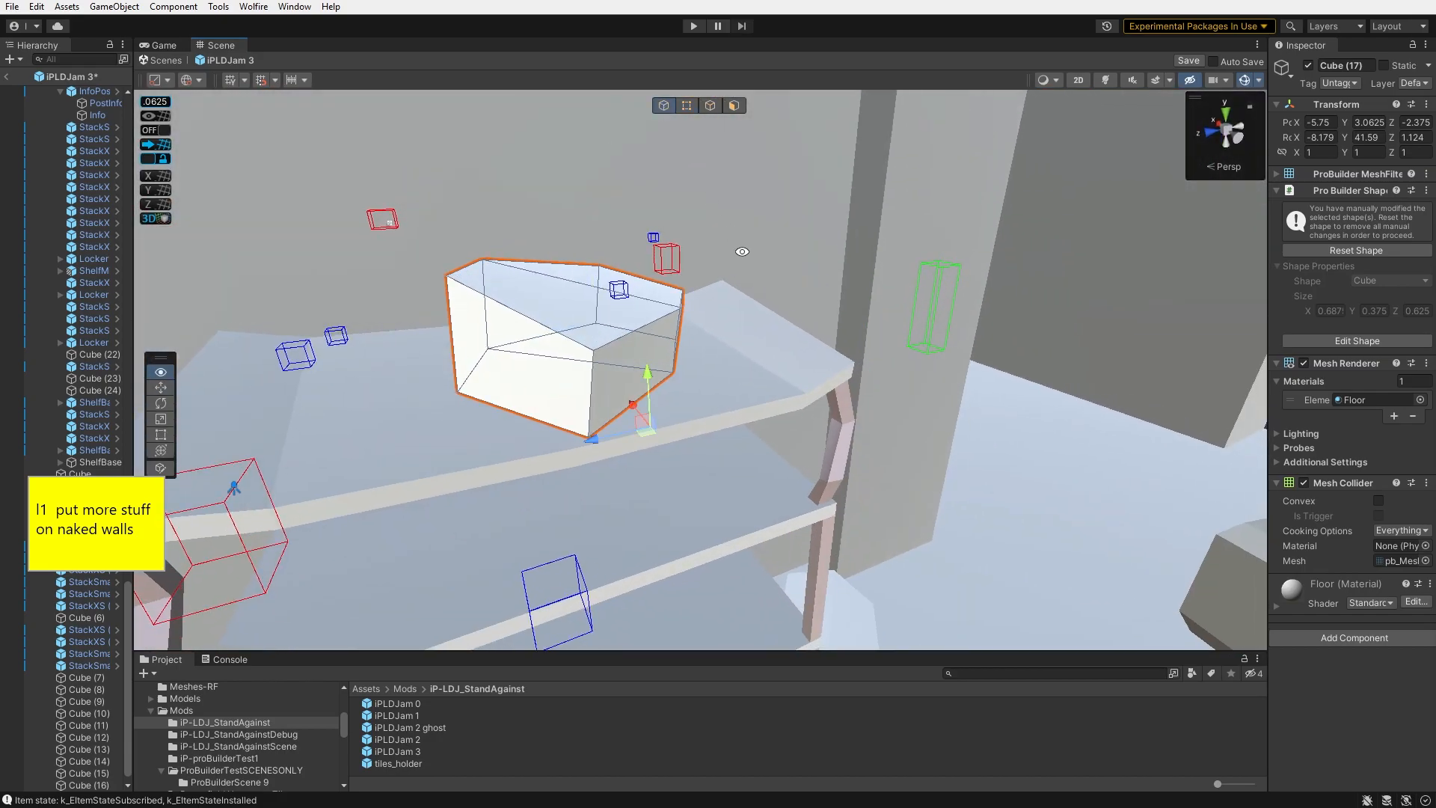
# - Enable snapping and duplicate a small box twice, placing the copies along the hallway wall
pyautogui.hotkey('alt', '2')
pyautogui.moveTo(801, 299); pyautogui.dragTo(715, 241, button='right')
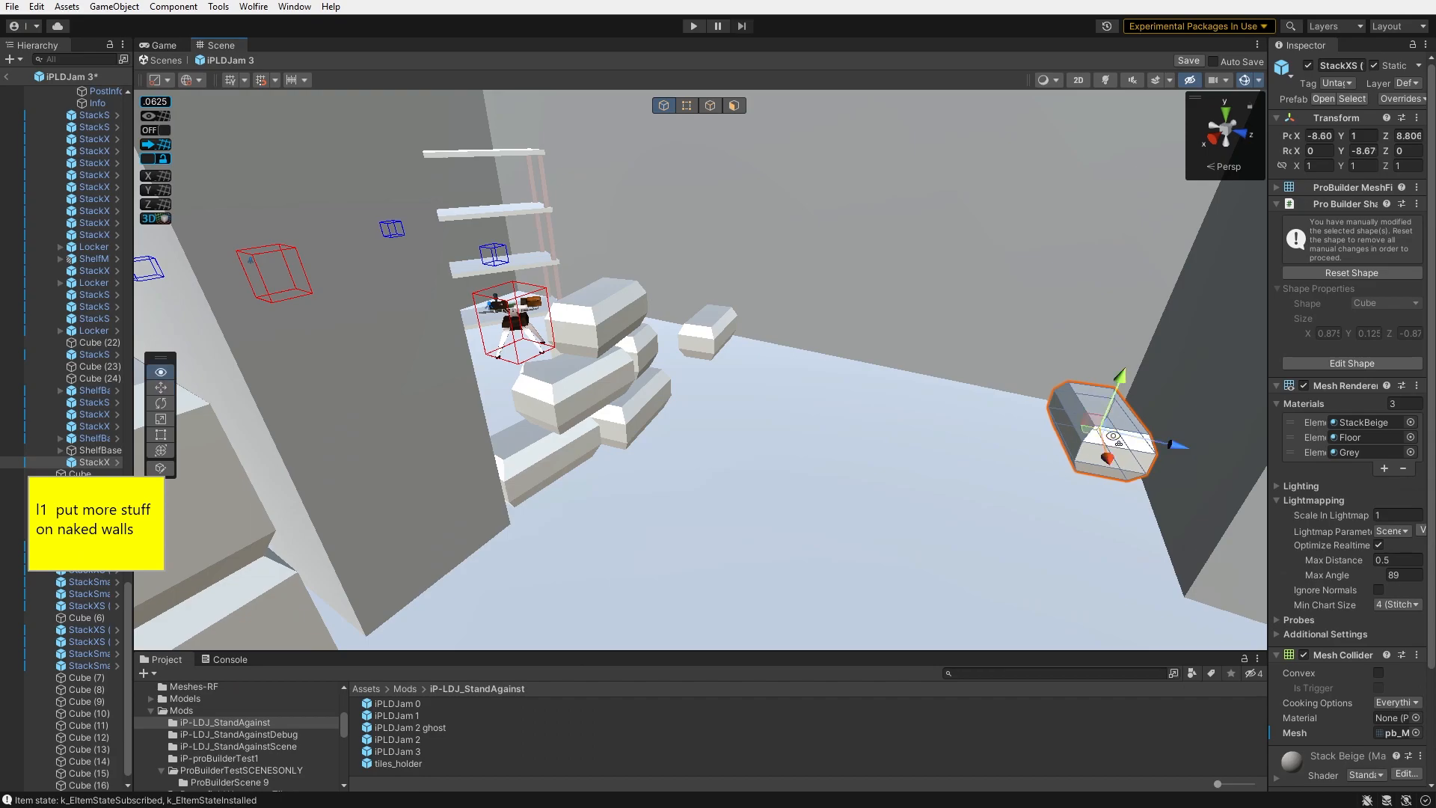
pyautogui.write('ef0')
pyautogui.moveTo(1077, 300); pyautogui.dragTo(880, 411, button='right')
pyautogui.press('w')
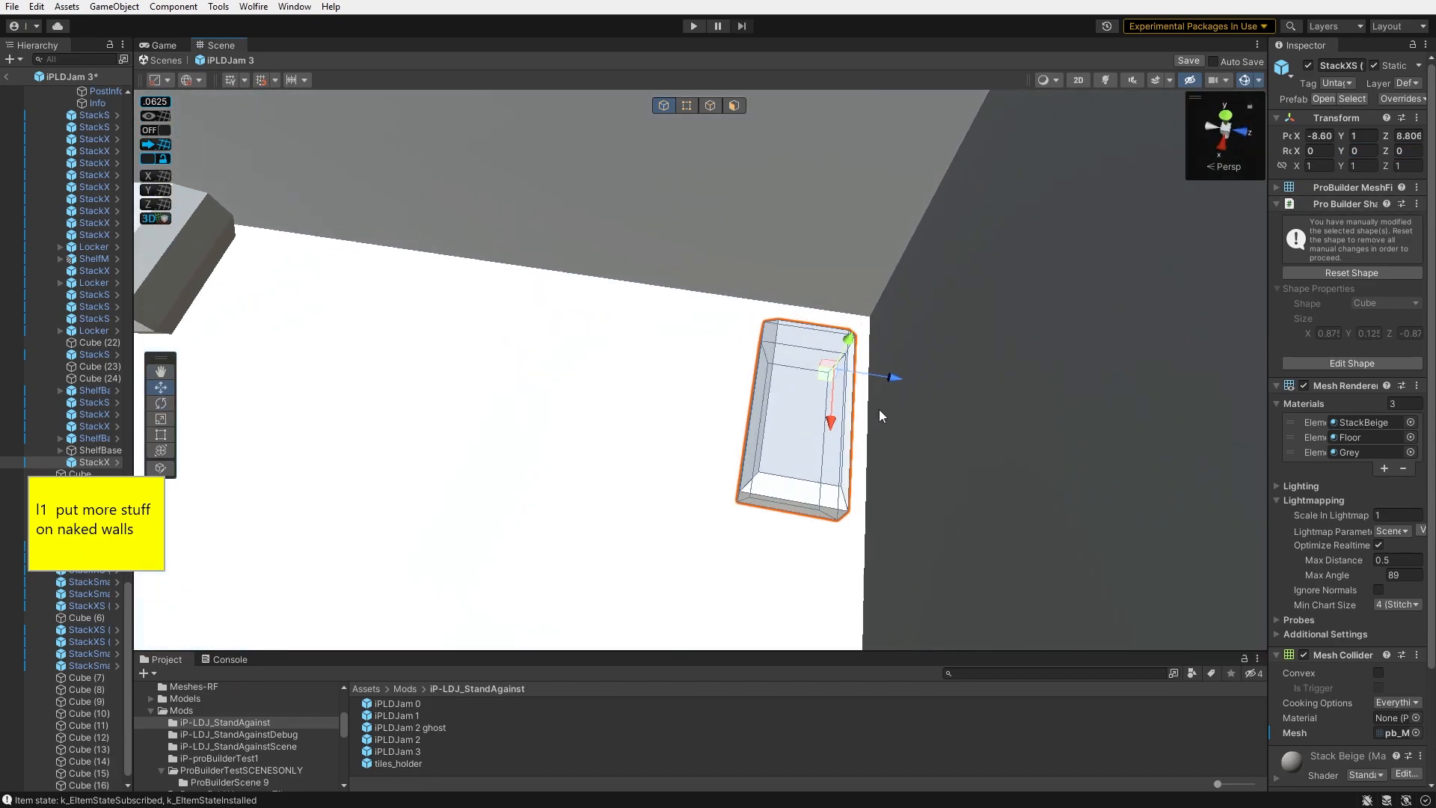
pyautogui.click(159, 131)
pyautogui.hotkey('ctrl', 'd')
pyautogui.moveTo(648, 378); pyautogui.dragTo(668, 555)
pyautogui.keyDown('alt'); pyautogui.moveTo(667, 555); pyautogui.dragTo(824, 519); pyautogui.keyUp('alt')
pyautogui.hotkey('ctrl', 'd')
pyautogui.keyDown('alt'); pyautogui.moveTo(673, 449); pyautogui.dragTo(680, 277); pyautogui.keyUp('alt')
pyautogui.keyDown('alt'); pyautogui.moveTo(680, 299); pyautogui.dragTo(523, 247); pyautogui.keyUp('alt')
# - Delete an unwanted box from the hallway
pyautogui.press('e')
pyautogui.click(160, 80)
pyautogui.click(181, 98)
pyautogui.press('w')
pyautogui.click(465, 199)
pyautogui.press('Delete')
# - Rearrange the hallway boxes beside the cabinet
pyautogui.moveTo(820, 421); pyautogui.dragTo(756, 180)
pyautogui.moveTo(759, 161); pyautogui.dragTo(760, 134)
pyautogui.keyDown('alt'); pyautogui.moveTo(823, 284); pyautogui.dragTo(673, 247); pyautogui.keyUp('alt')
pyautogui.moveTo(774, 180); pyautogui.dragTo(754, 179)
pyautogui.keyDown('alt'); pyautogui.moveTo(754, 179); pyautogui.dragTo(696, 255); pyautogui.keyUp('alt')
pyautogui.click(684, 273)
pyautogui.moveTo(890, 311); pyautogui.dragTo(906, 308)
pyautogui.keyDown('alt'); pyautogui.moveTo(907, 309); pyautogui.dragTo(649, 274); pyautogui.keyUp('alt')
pyautogui.click(1106, 426)
pyautogui.keyDown('alt'); pyautogui.moveTo(1105, 425); pyautogui.dragTo(648, 562); pyautogui.keyUp('alt')
pyautogui.click(418, 531)
pyautogui.keyDown('shift'); pyautogui.click(580, 456); pyautogui.keyUp('shift')
# - Duplicate the pair of boxes and rotate and place the copies next to the cabinet
pyautogui.hotkey('ctrl', 'd')
pyautogui.moveTo(500, 488); pyautogui.dragTo(1403, 262)
pyautogui.moveTo(865, 405); pyautogui.dragTo(558, 318)
pyautogui.press('e')
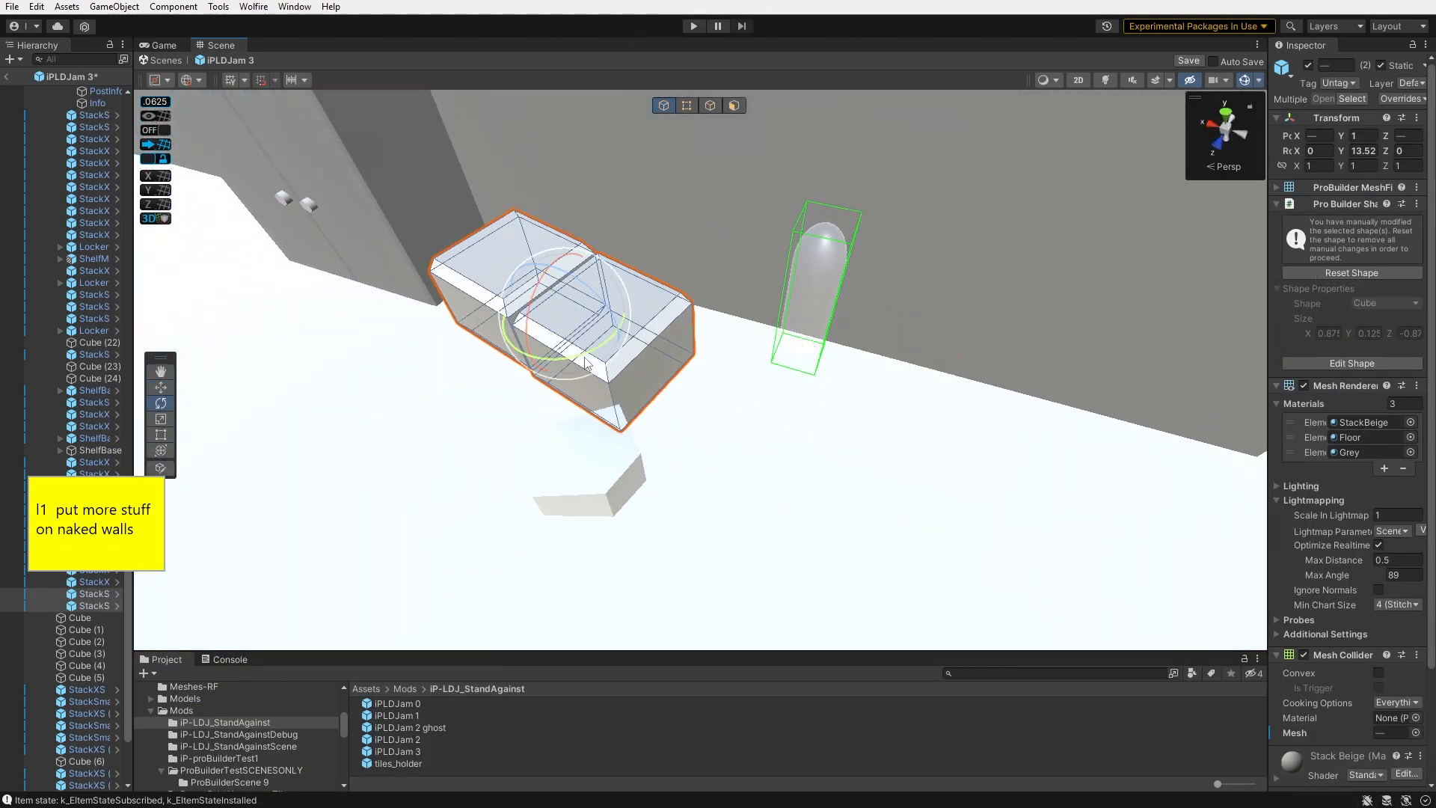
pyautogui.keyDown('alt'); pyautogui.moveTo(620, 356); pyautogui.dragTo(715, 340); pyautogui.keyUp('alt')
pyautogui.press('w')
pyautogui.keyDown('alt'); pyautogui.moveTo(714, 340); pyautogui.dragTo(624, 385); pyautogui.keyUp('alt')
pyautogui.click(638, 448)
pyautogui.keyDown('alt'); pyautogui.moveTo(651, 441); pyautogui.dragTo(971, 305); pyautogui.keyUp('alt')
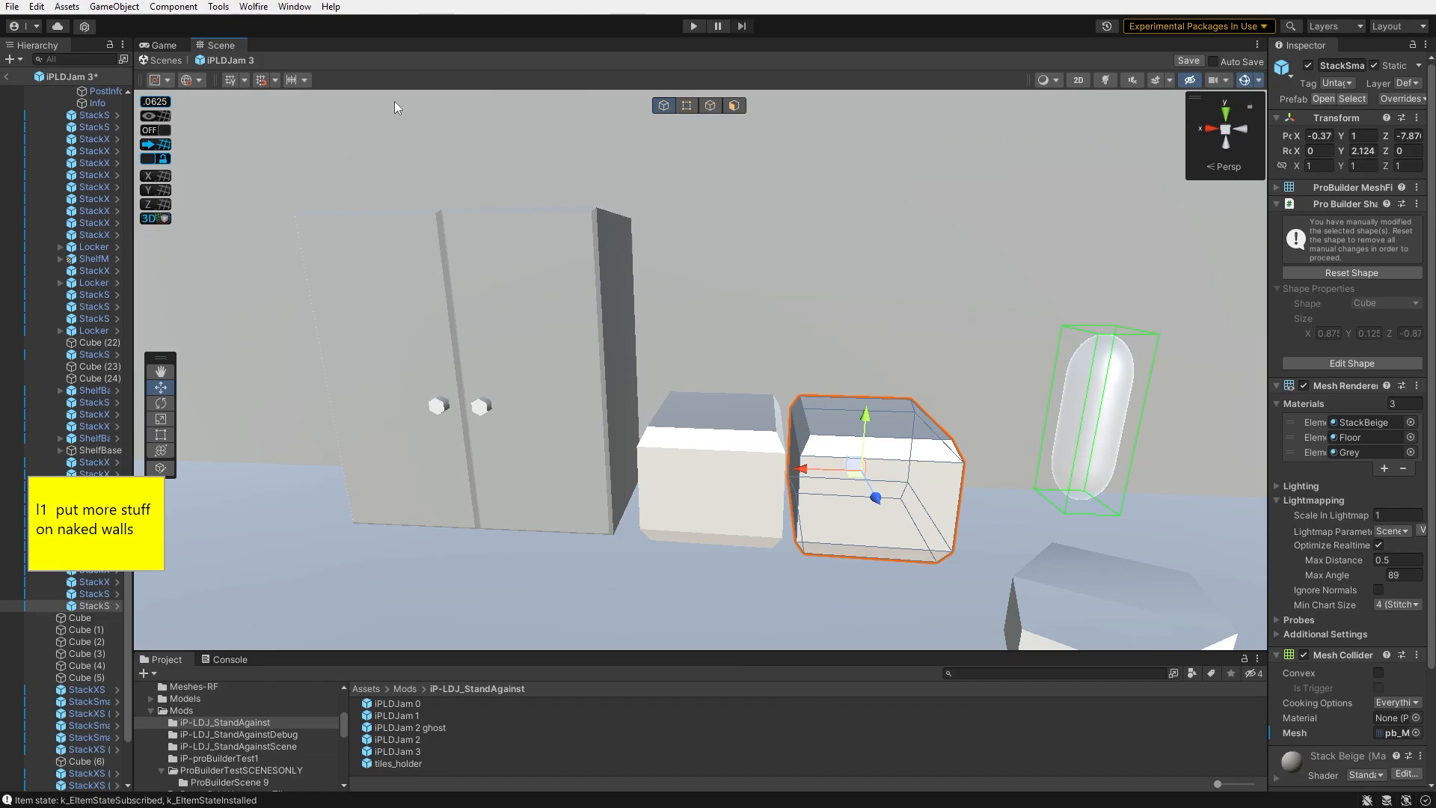
# - Stack a box on top of the two boxes beside the cabinet
pyautogui.moveTo(852, 466); pyautogui.dragTo(802, 327)
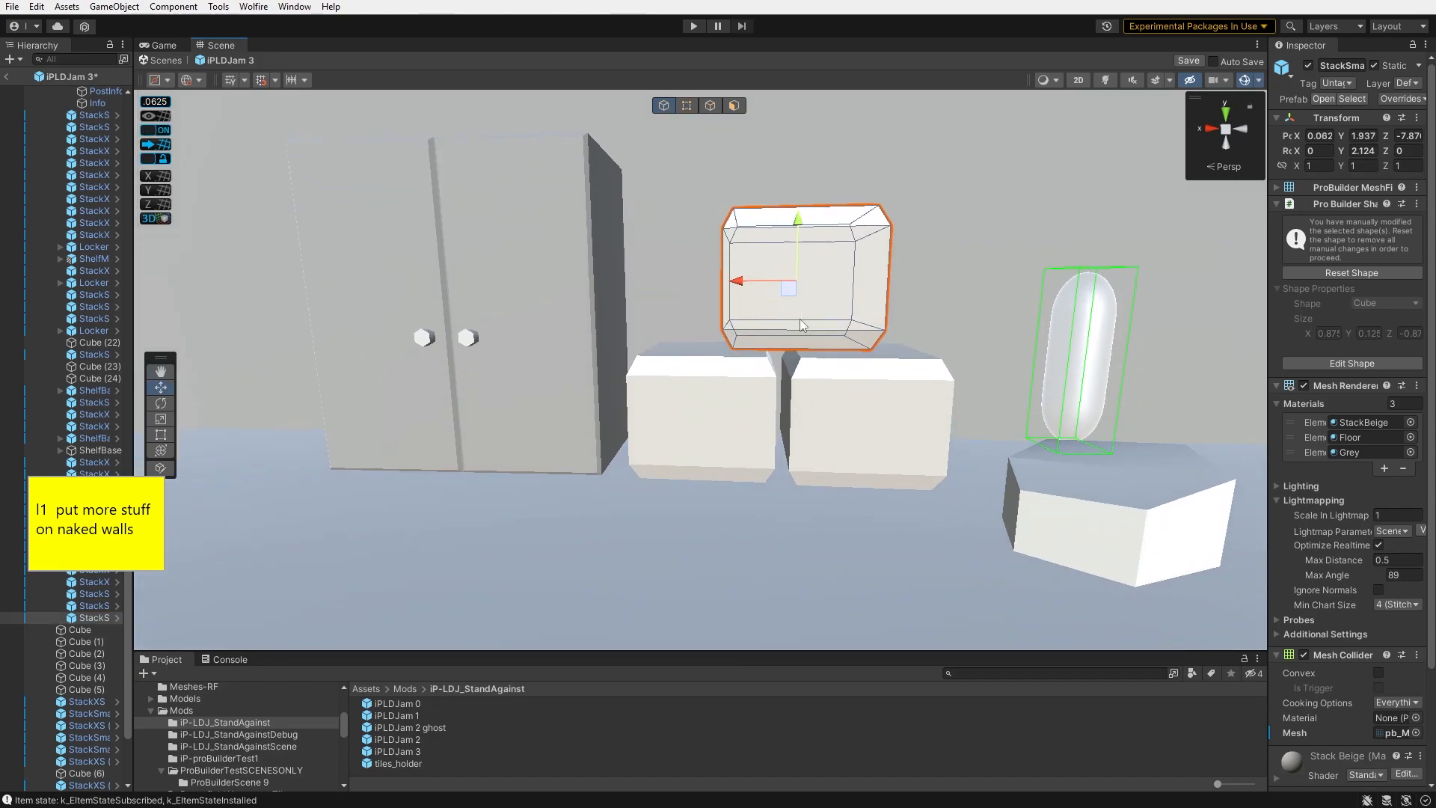
pyautogui.moveTo(730, 287); pyautogui.dragTo(727, 288)
pyautogui.keyDown('alt'); pyautogui.moveTo(727, 288); pyautogui.dragTo(753, 332); pyautogui.keyUp('alt')
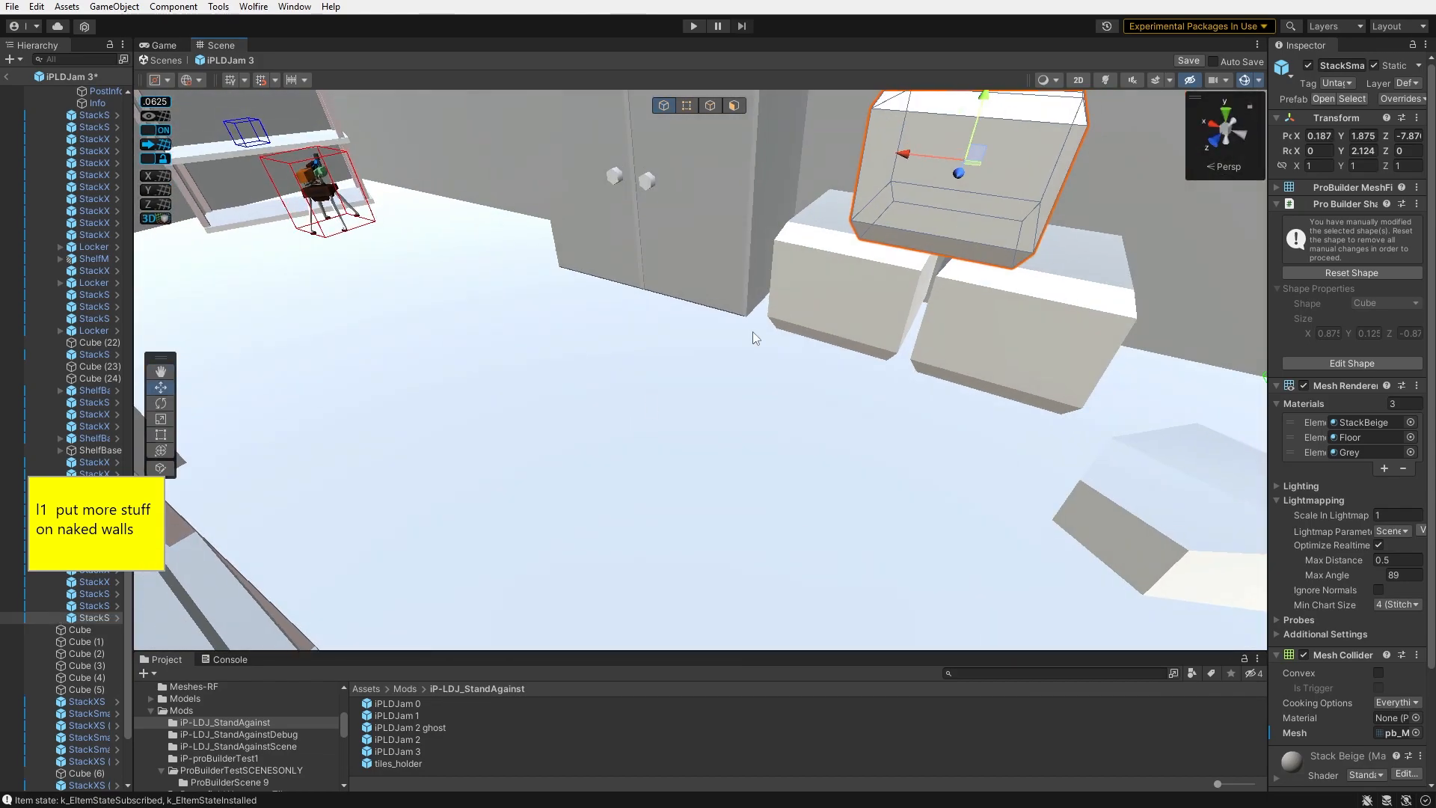
# - Switch to Notepad++ and mark the level 1 'put more stuff on naked walls' item as DONE
pyautogui.hotkey('alt', 'Tab')
pyautogui.write('DONE')
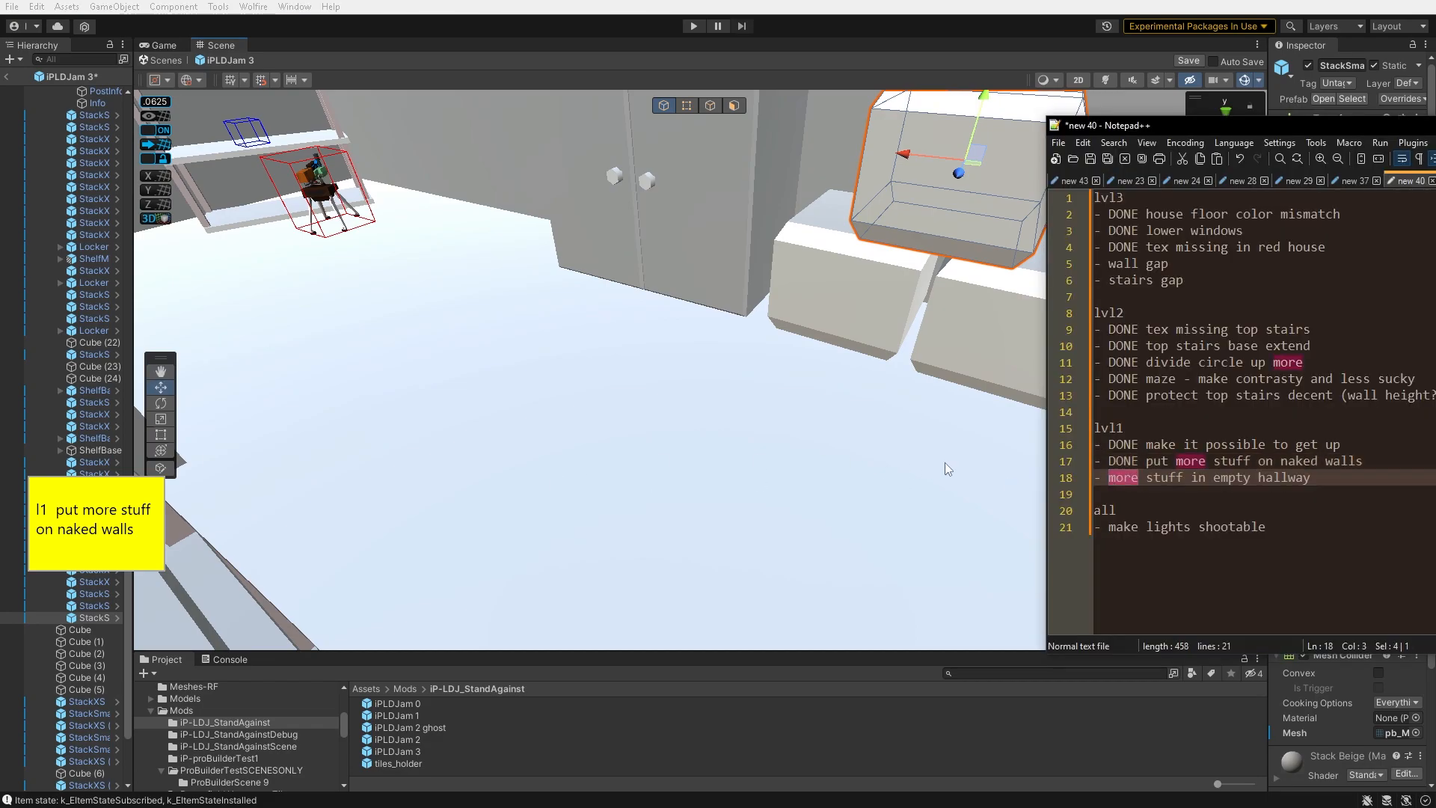
# - Duplicate the three-box group and move the copy further along the hallway
pyautogui.moveTo(1280, 481); pyautogui.dragTo(1110, 479)
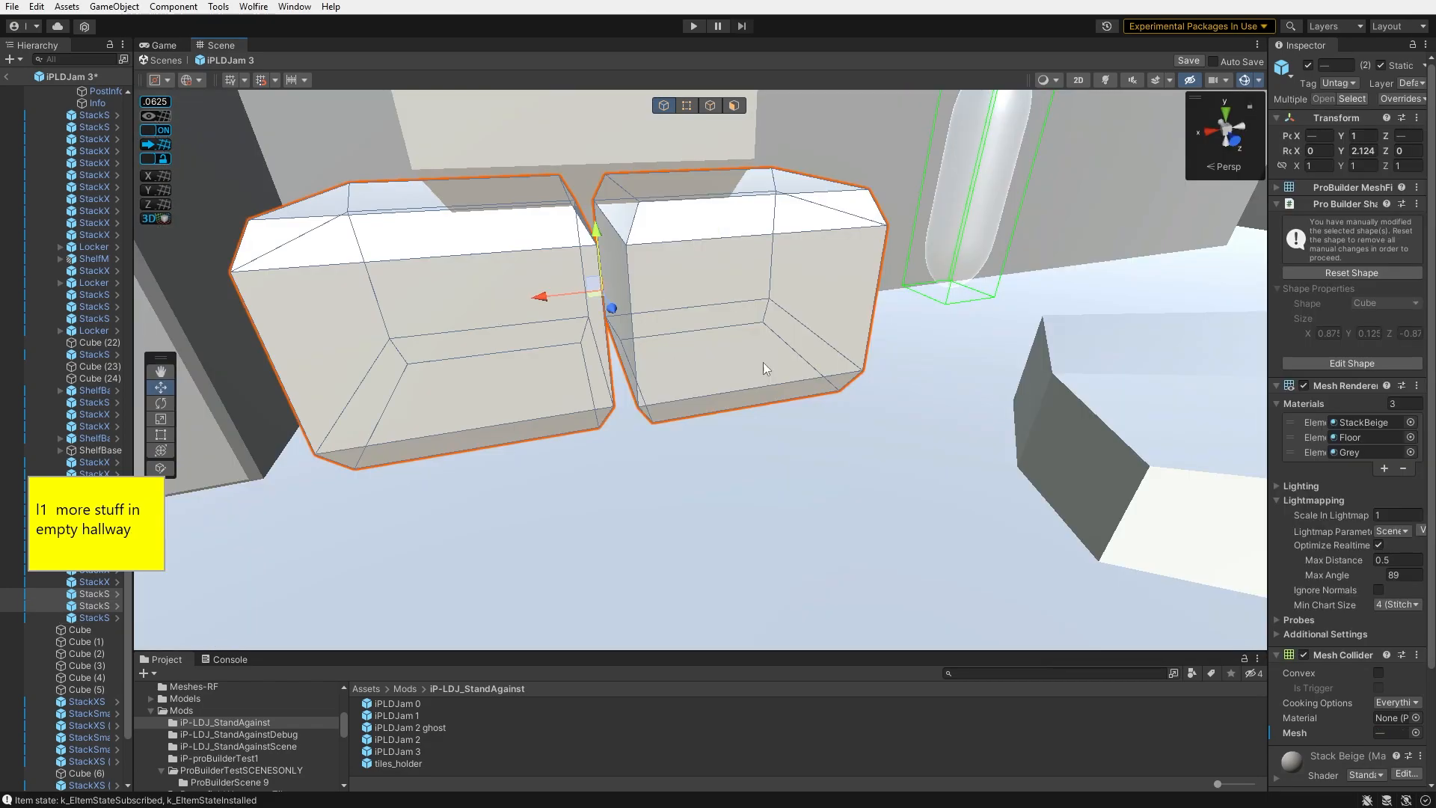
pyautogui.moveTo(764, 364); pyautogui.dragTo(1144, 355, button='right')
pyautogui.hotkey('ctrl', 'd')
pyautogui.moveTo(322, 301); pyautogui.dragTo(1203, 458)
pyautogui.moveTo(1203, 458); pyautogui.dragTo(1264, 397, button='right')
# - Add notes '+goodie in hallway' under lvl1 and '+ goodie in boring lab' under lvl2
pyautogui.hotkey('alt', 'Tab')
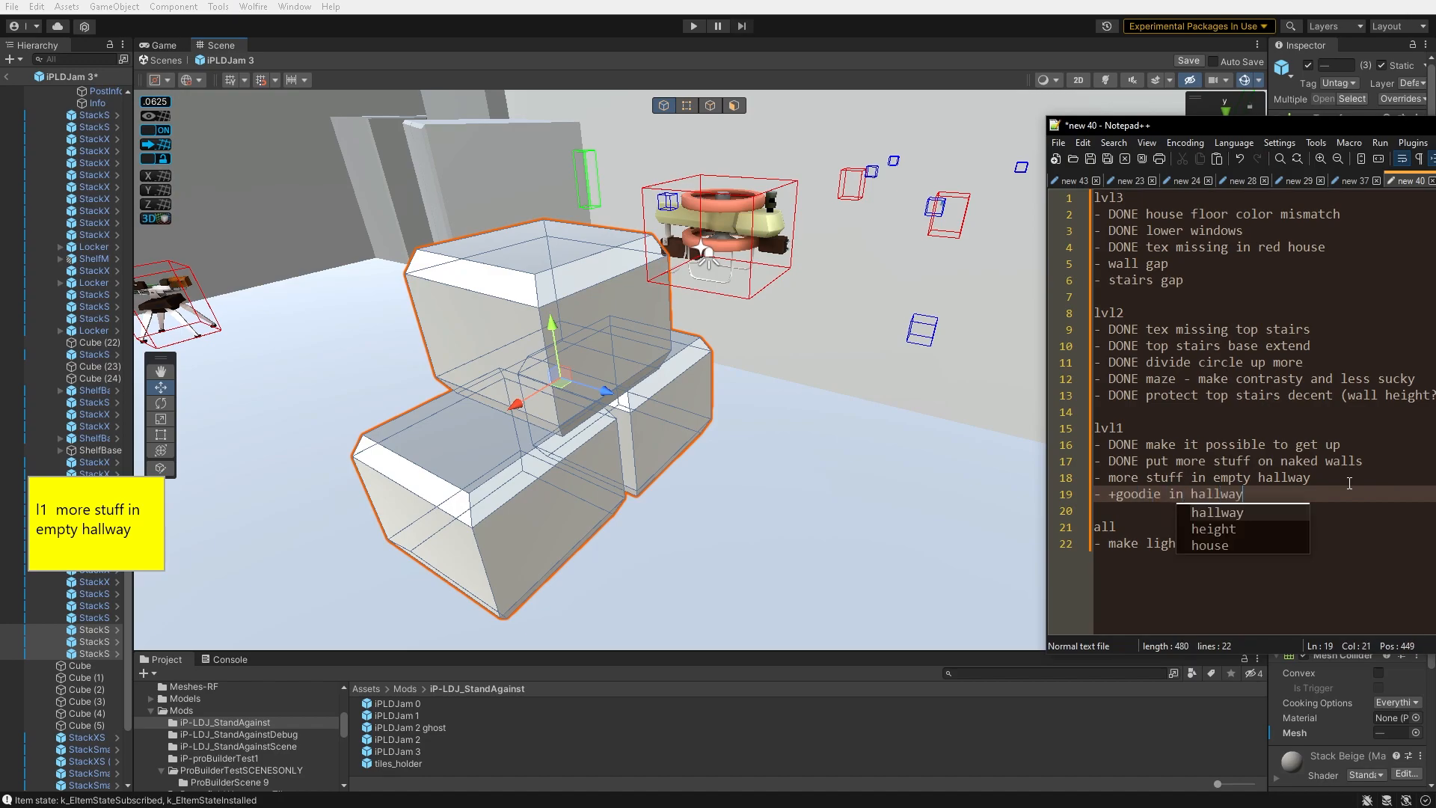
pyautogui.press('Return')
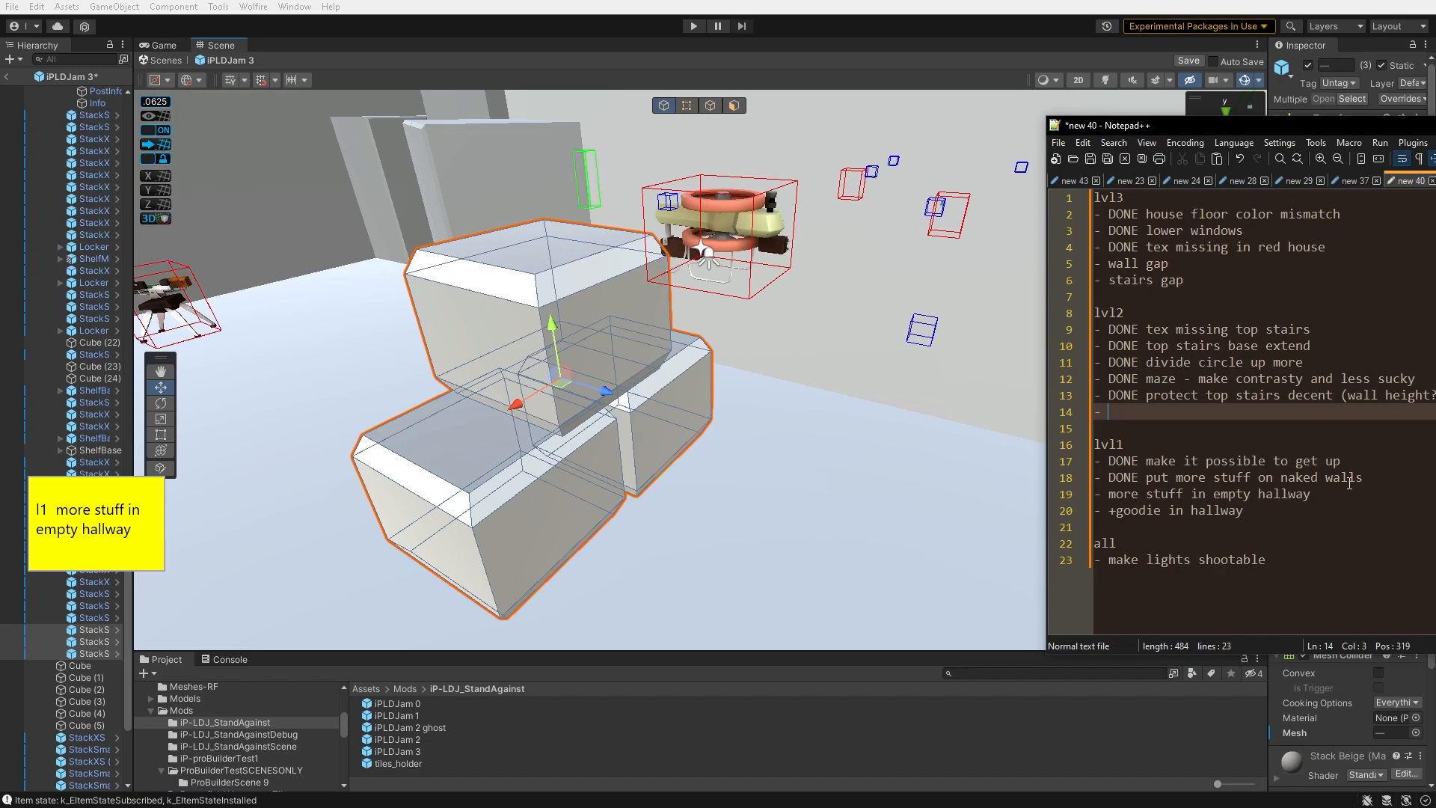
pyautogui.write('lab')
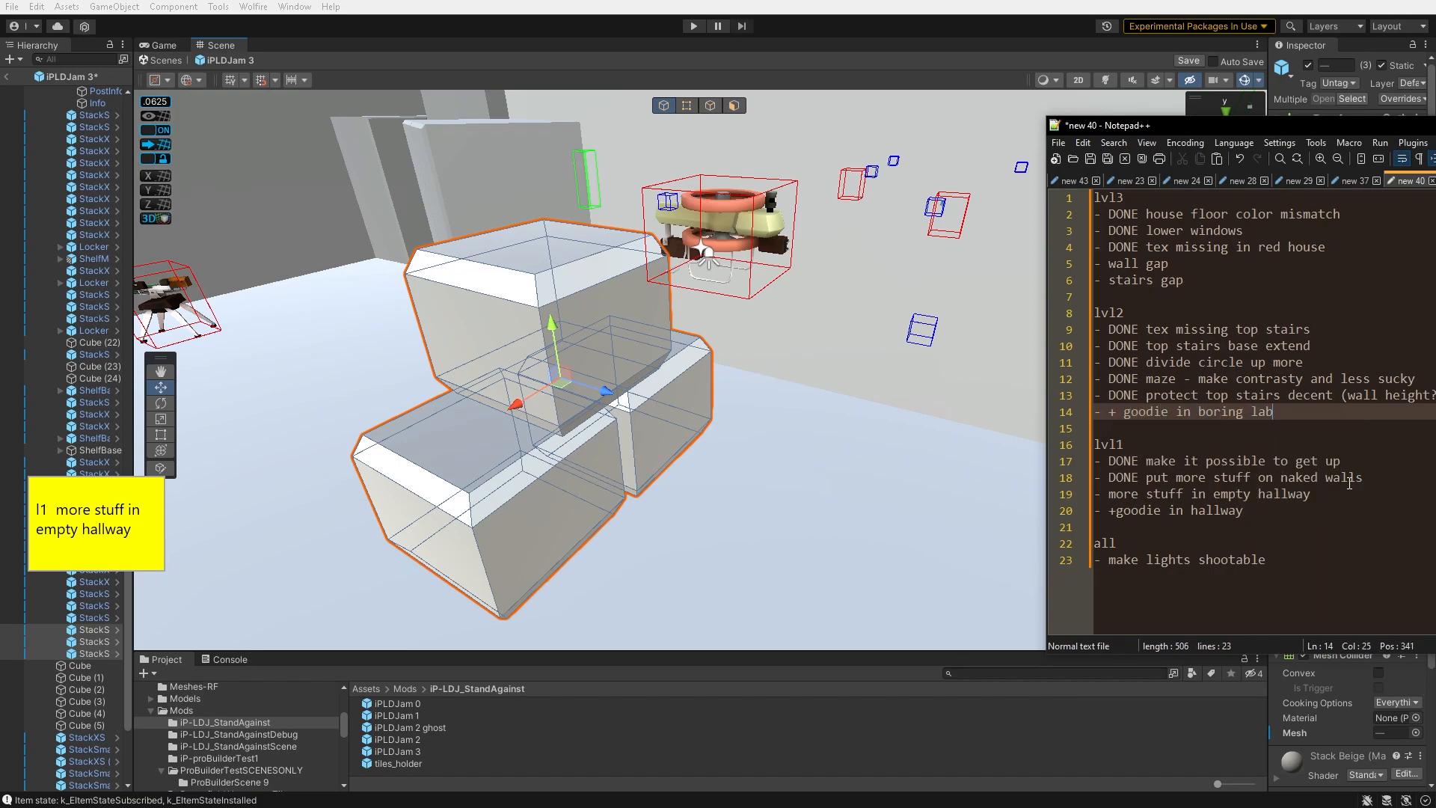
# - Rotate and move the duplicated box group into place in the hallway
pyautogui.keyDown('alt'); pyautogui.moveTo(625, 449); pyautogui.dragTo(1115, 549); pyautogui.keyUp('alt')
pyautogui.press('e')
pyautogui.moveTo(891, 571); pyautogui.dragTo(825, 543)
pyautogui.press('w')
pyautogui.moveTo(933, 550); pyautogui.dragTo(737, 437)
pyautogui.click(722, 512)
# - Duplicate a hallway box, move the copy and rotate it
pyautogui.hotkey('ctrl', 'd')
pyautogui.moveTo(722, 511); pyautogui.dragTo(589, 443)
pyautogui.click(698, 411)
pyautogui.moveTo(731, 408); pyautogui.dragTo(658, 386)
pyautogui.press('e')
pyautogui.moveTo(689, 404); pyautogui.dragTo(1112, 287, button='right')
# - Select a locker and set its Y rotation to 90 degrees
pyautogui.click(728, 396)
pyautogui.press('e')
pyautogui.moveTo(728, 382); pyautogui.dragTo(622, 384)
pyautogui.press('w')
pyautogui.moveTo(622, 384); pyautogui.dragTo(93, 383, button='right')
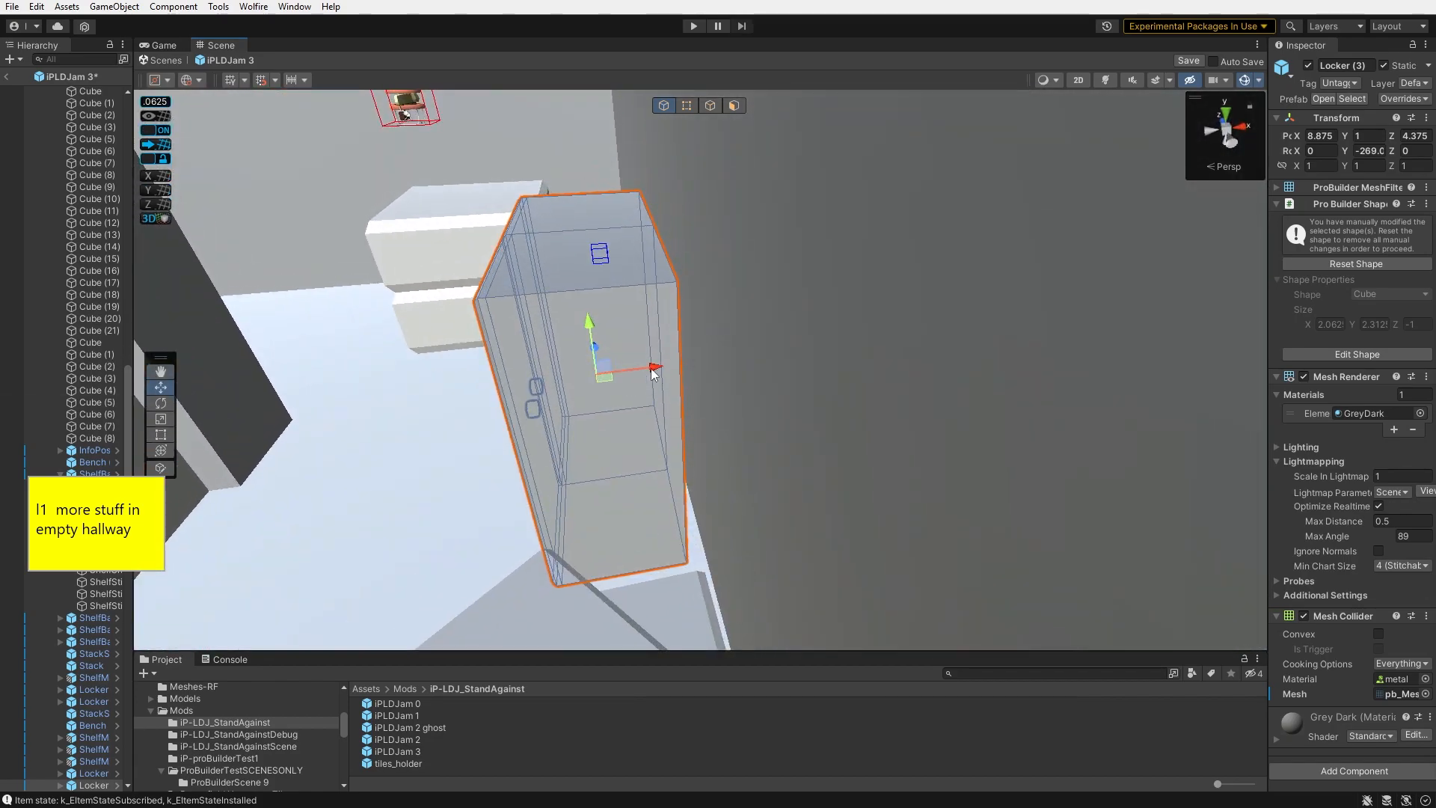
pyautogui.write('90')
pyautogui.moveTo(1047, 352); pyautogui.dragTo(916, 366, button='right')
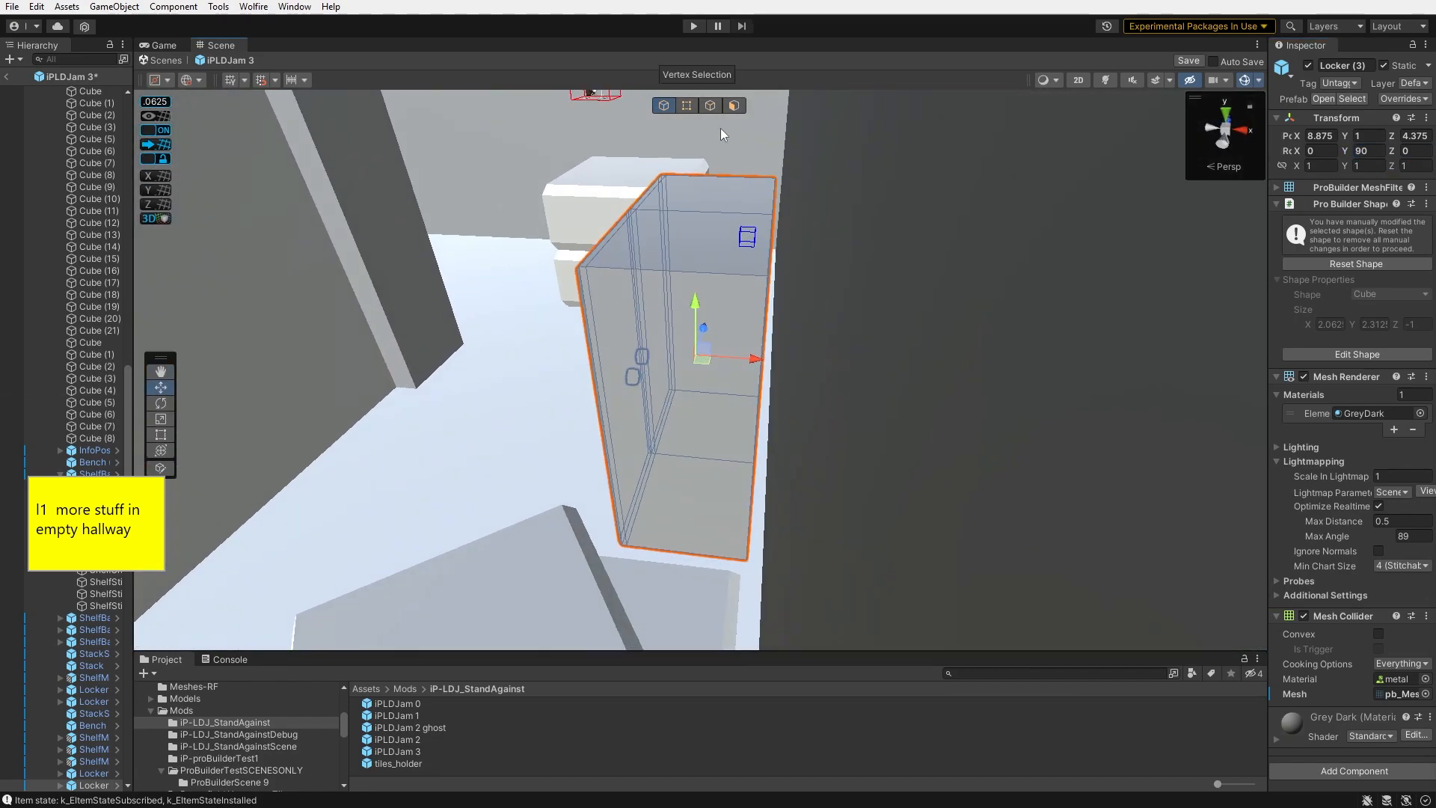
# - Move the locker along the hallway wall
pyautogui.moveTo(753, 357); pyautogui.dragTo(761, 359)
pyautogui.moveTo(762, 359); pyautogui.dragTo(956, 353, button='right')
pyautogui.click(838, 366)
pyautogui.moveTo(838, 367); pyautogui.dragTo(964, 454, button='right')
# - Rotate a small box to about -92 degrees and raise it into place near the turret
pyautogui.moveTo(519, 411); pyautogui.dragTo(471, 329)
pyautogui.moveTo(471, 329); pyautogui.dragTo(770, 383, button='right')
pyautogui.moveTo(770, 383); pyautogui.dragTo(706, 410)
pyautogui.press('e')
pyautogui.moveTo(662, 434); pyautogui.dragTo(924, 426)
pyautogui.press('w')
pyautogui.moveTo(700, 385); pyautogui.dragTo(1051, 269)
pyautogui.moveTo(1051, 270); pyautogui.dragTo(913, 217, button='right')
pyautogui.moveTo(903, 236)
pyautogui.mouseDown()
pyautogui.moveTo(904, 251)
pyautogui.moveTo(903, 235)
pyautogui.mouseUp()
pyautogui.moveTo(903, 235); pyautogui.dragTo(1167, 321, button='right')
pyautogui.moveTo(128, 658); pyautogui.dragTo(123, 161)
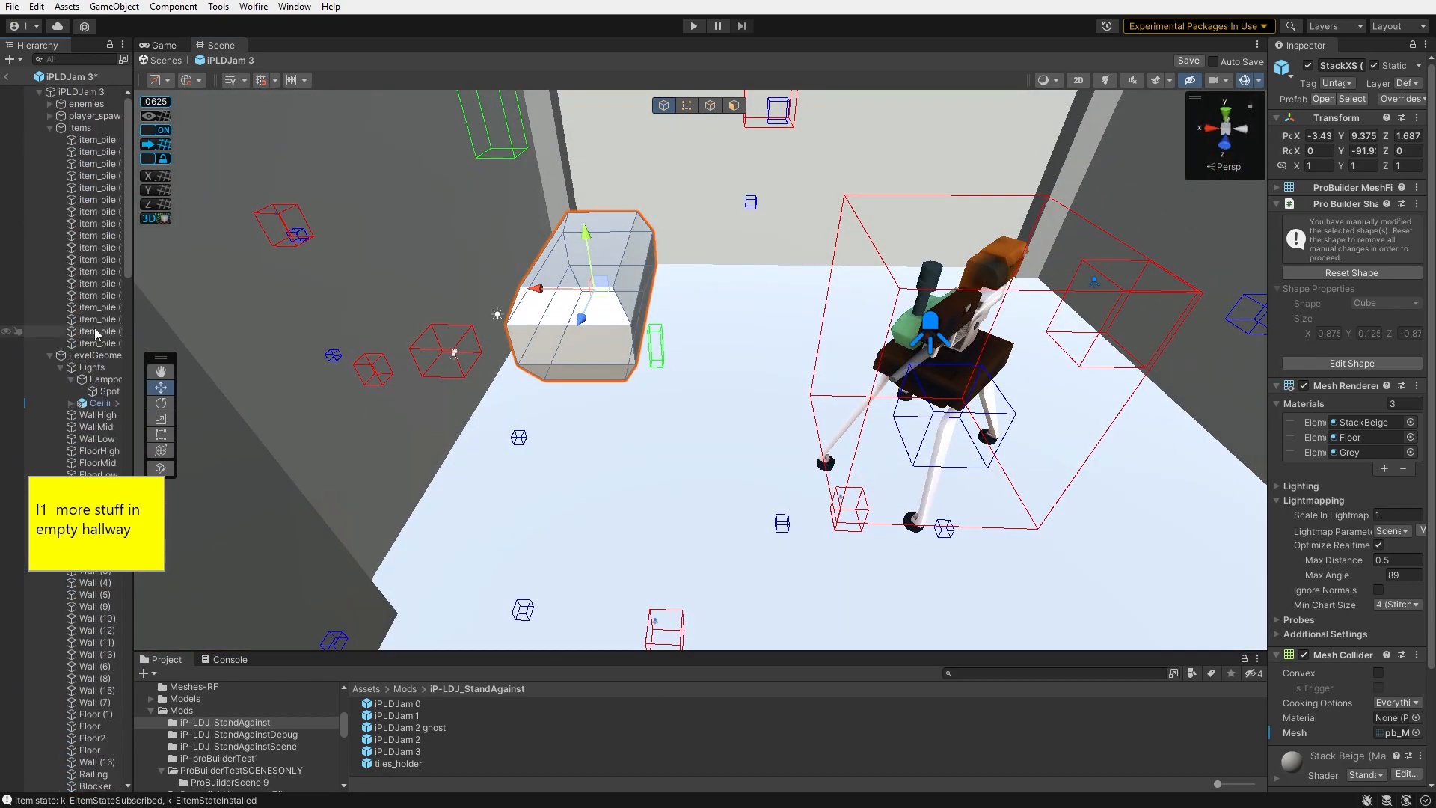
# - Duplicate an item pile and move the copy into place in the hallway
pyautogui.click(95, 334)
pyautogui.press('Up')
pyautogui.press('Up')
pyautogui.press('Up')
pyautogui.press('Up')
pyautogui.press('Up')
pyautogui.press('Up')
pyautogui.press('Up')
pyautogui.press('Up')
pyautogui.press('Up')
pyautogui.press('Up')
pyautogui.press('Up')
pyautogui.press('Up')
pyautogui.press('Up')
pyautogui.press('Down')
pyautogui.hotkey('ctrl', 'd')
pyautogui.moveTo(950, 449); pyautogui.dragTo(587, 325)
pyautogui.moveTo(581, 275); pyautogui.dragTo(580, 201)
pyautogui.moveTo(582, 206); pyautogui.dragTo(606, 150, button='right')
pyautogui.moveTo(658, 206); pyautogui.dragTo(659, 212)
pyautogui.moveTo(659, 213); pyautogui.dragTo(682, 276, button='right')
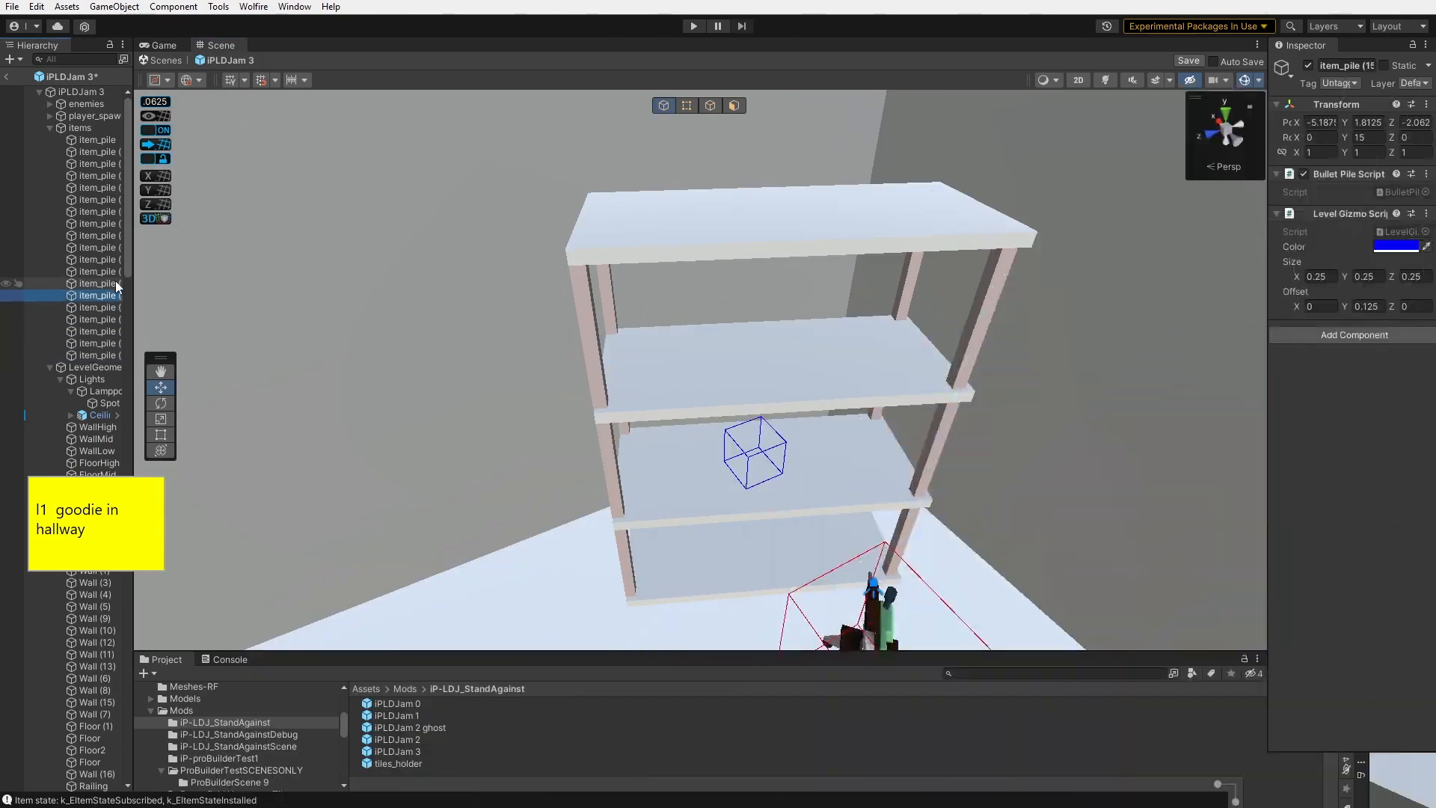
pyautogui.moveTo(673, 419); pyautogui.dragTo(459, 455, button='right')
# - Duplicate the item pile again and position the new copy along the hallway
pyautogui.hotkey('ctrl', 'd')
pyautogui.moveTo(1026, 540); pyautogui.dragTo(288, 337)
pyautogui.moveTo(288, 374); pyautogui.dragTo(972, 393, button='right')
pyautogui.moveTo(1090, 318); pyautogui.dragTo(647, 453)
pyautogui.moveTo(647, 453); pyautogui.dragTo(729, 329, button='right')
pyautogui.moveTo(737, 314); pyautogui.dragTo(736, 297)
pyautogui.moveTo(736, 297); pyautogui.dragTo(714, 359, button='right')
pyautogui.moveTo(714, 381); pyautogui.dragTo(640, 417)
pyautogui.moveTo(620, 408); pyautogui.dragTo(1009, 375, button='right')
# - Copy the 'make lights shootable' task from the Notepad++ list into the sticky note
pyautogui.hotkey('alt', 'Tab')
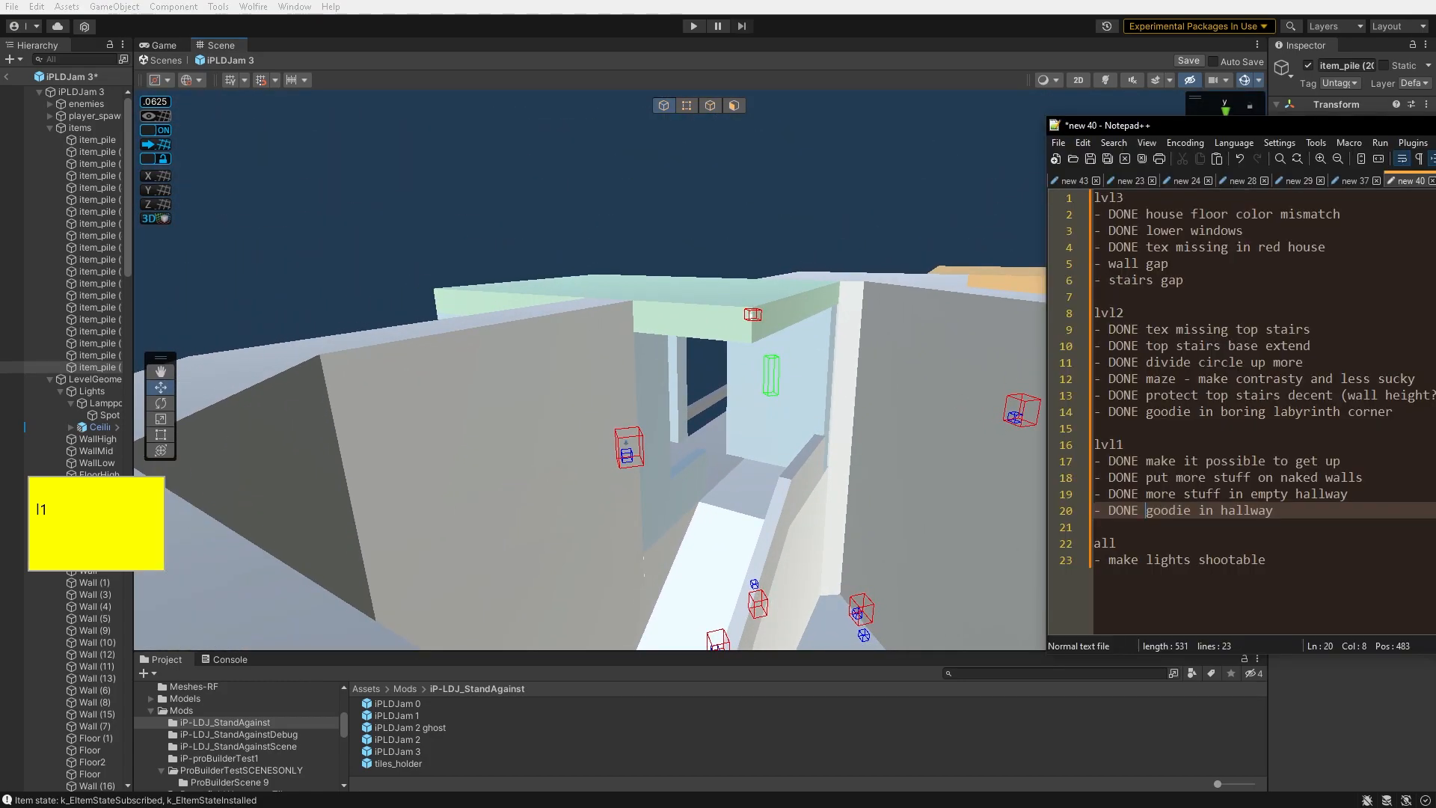
pyautogui.moveTo(1264, 559); pyautogui.dragTo(1109, 567)
pyautogui.hotkey('ctrl', 'c')
pyautogui.click(95, 516)
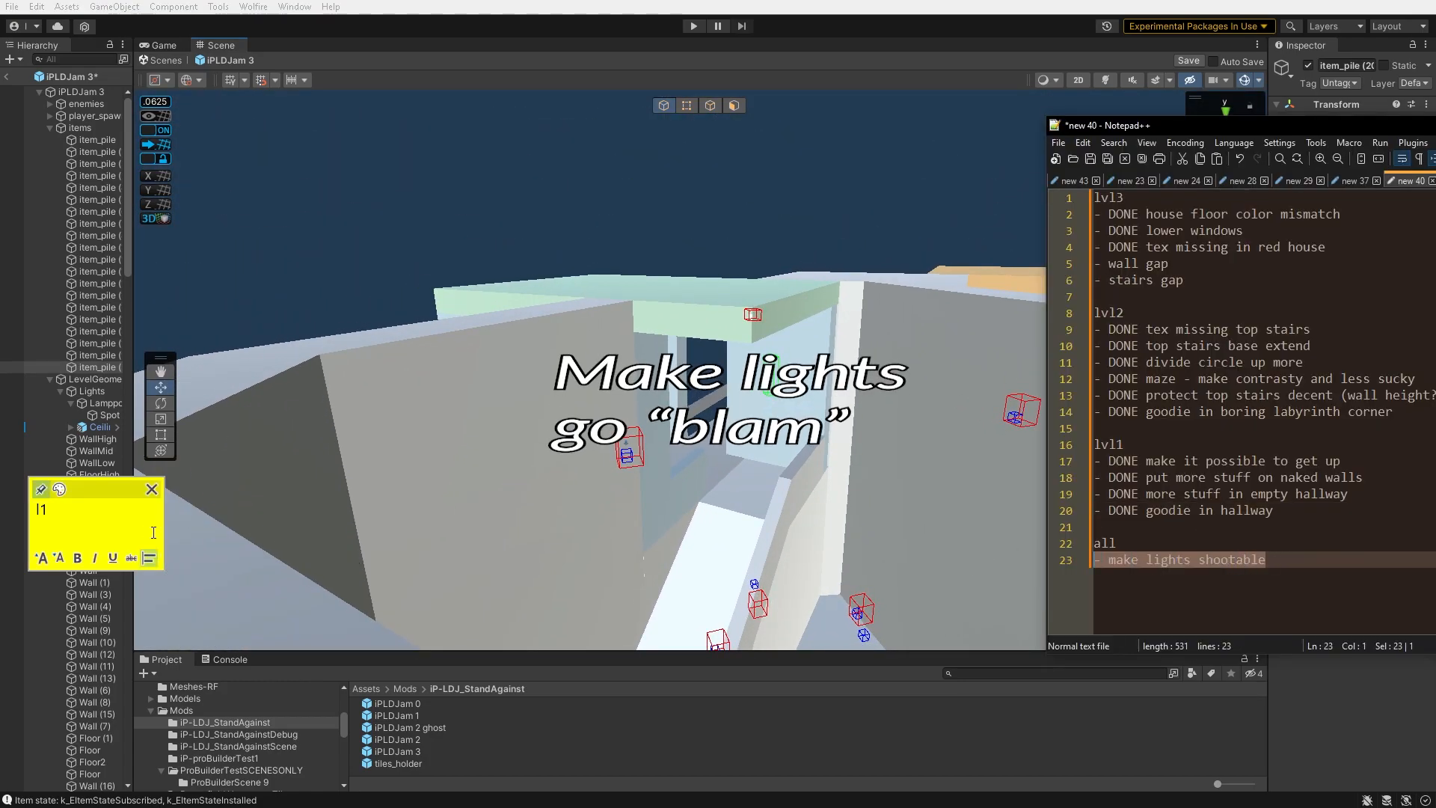
pyautogui.hotkey('ctrl', 'a')
pyautogui.hotkey('ctrl', 'v')
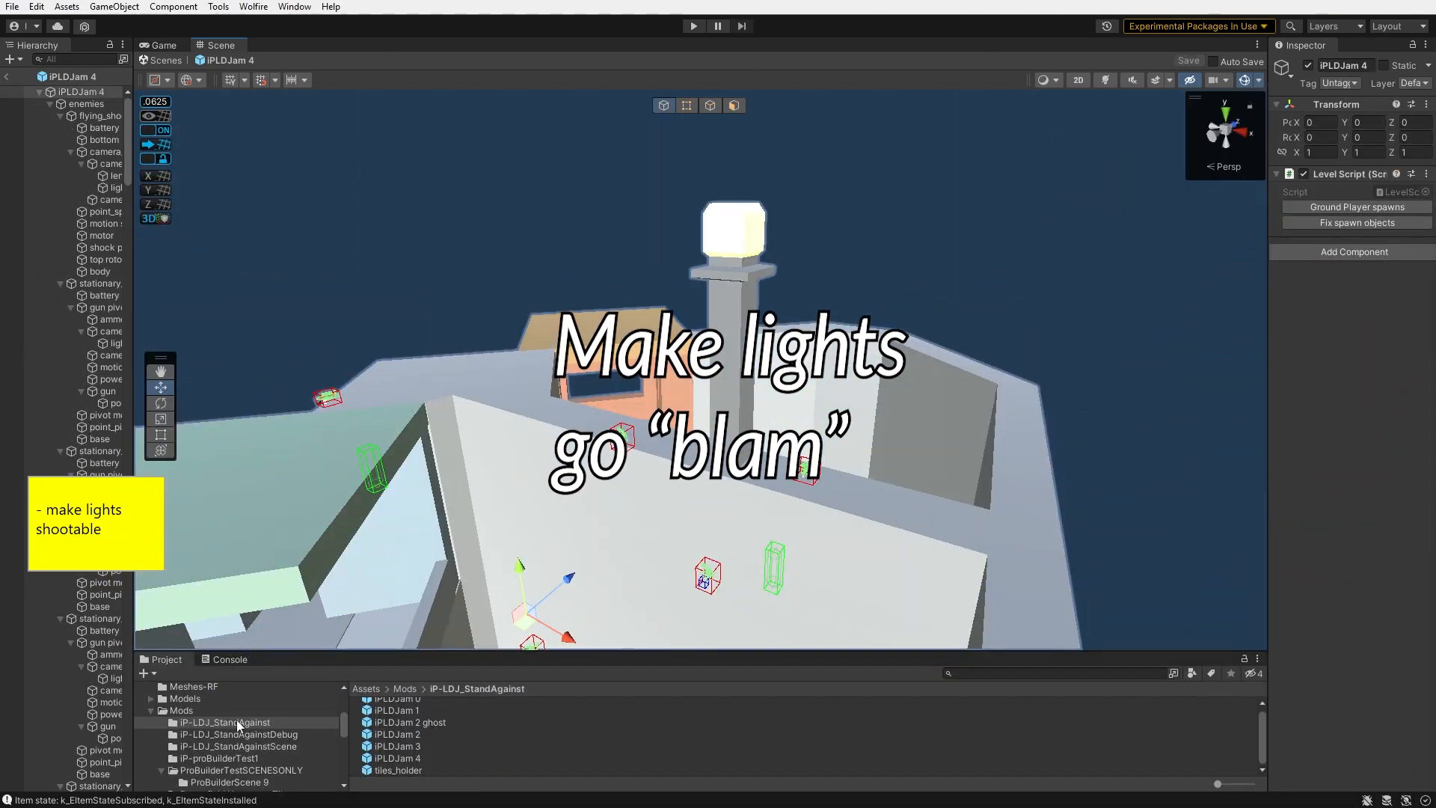
# - Examine how the Shootable Light script is set up on lights in the r_1, r_3 and r_10 level objects
pyautogui.scroll(3, 236, 720)
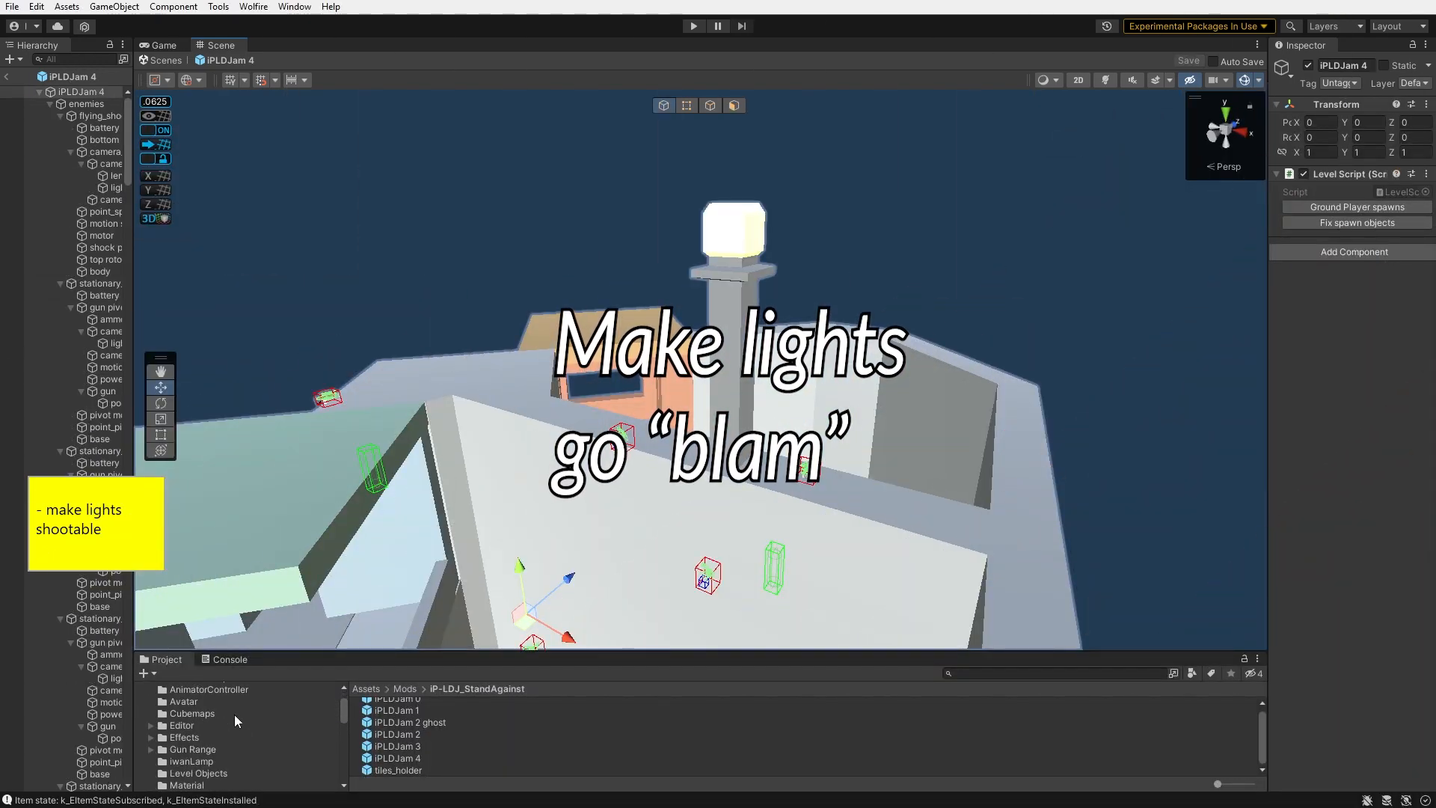
pyautogui.click(196, 773)
pyautogui.doubleClick(404, 715)
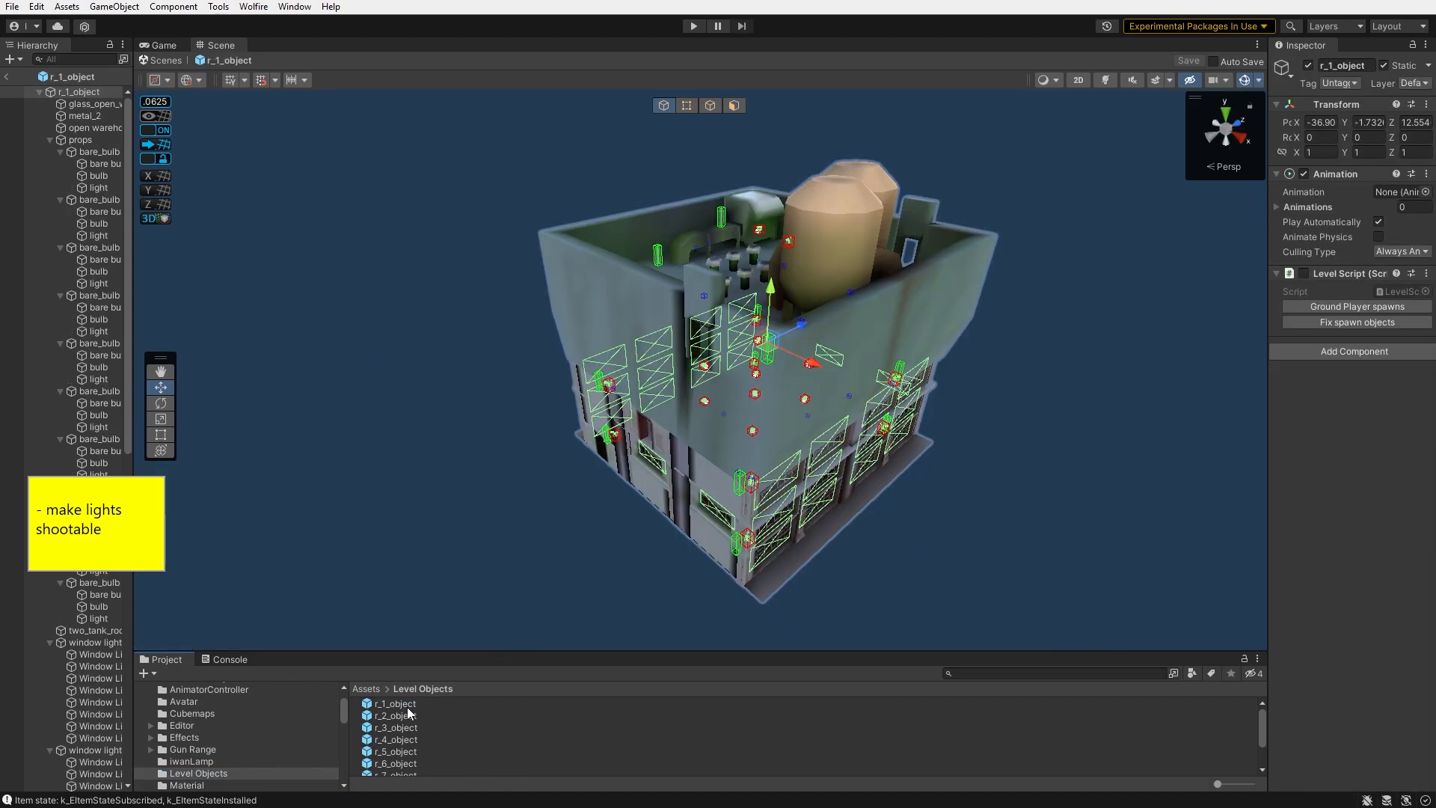
pyautogui.doubleClick(403, 728)
pyautogui.press('w')
pyautogui.moveTo(613, 448); pyautogui.dragTo(741, 312, button='right')
pyautogui.click(743, 413)
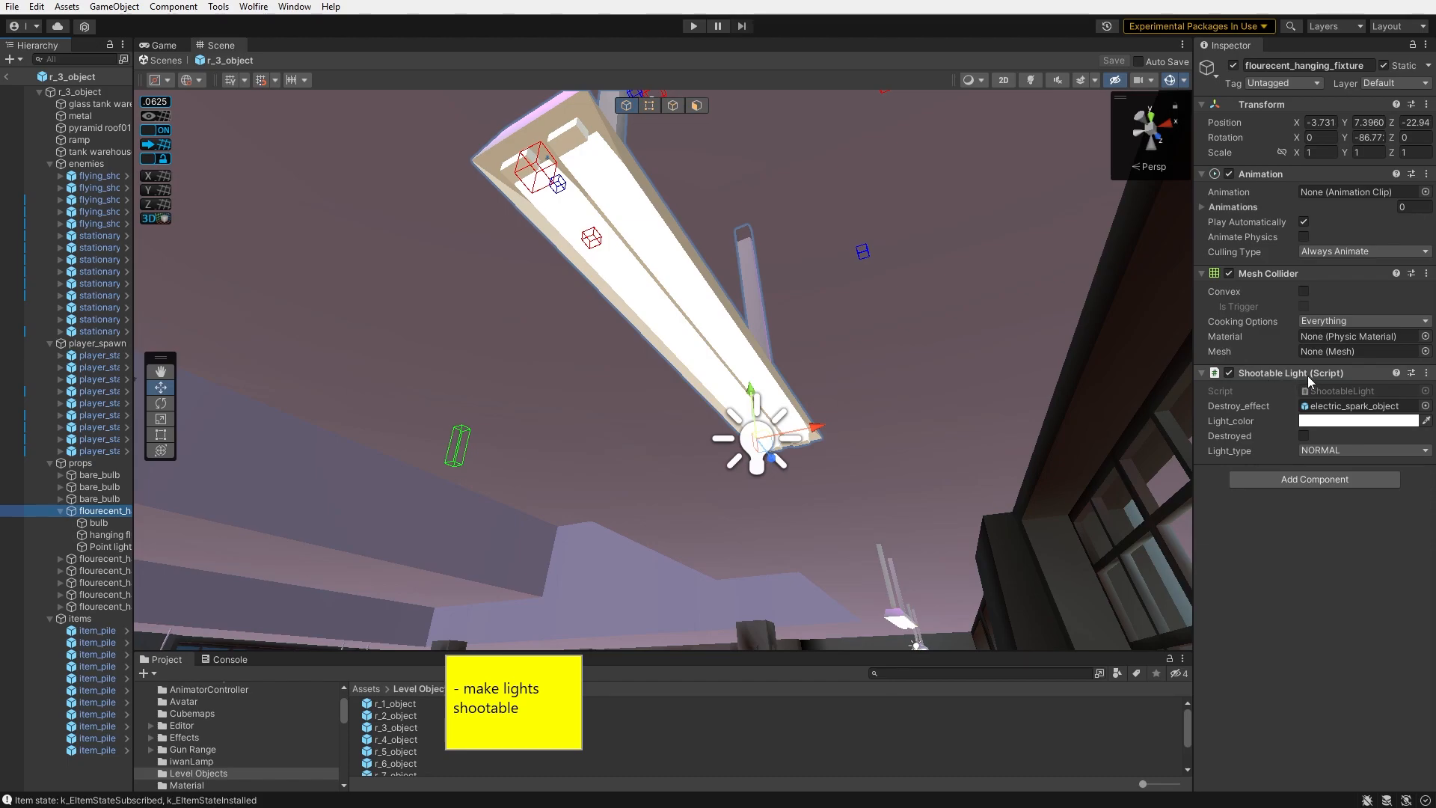
pyautogui.click(1331, 406)
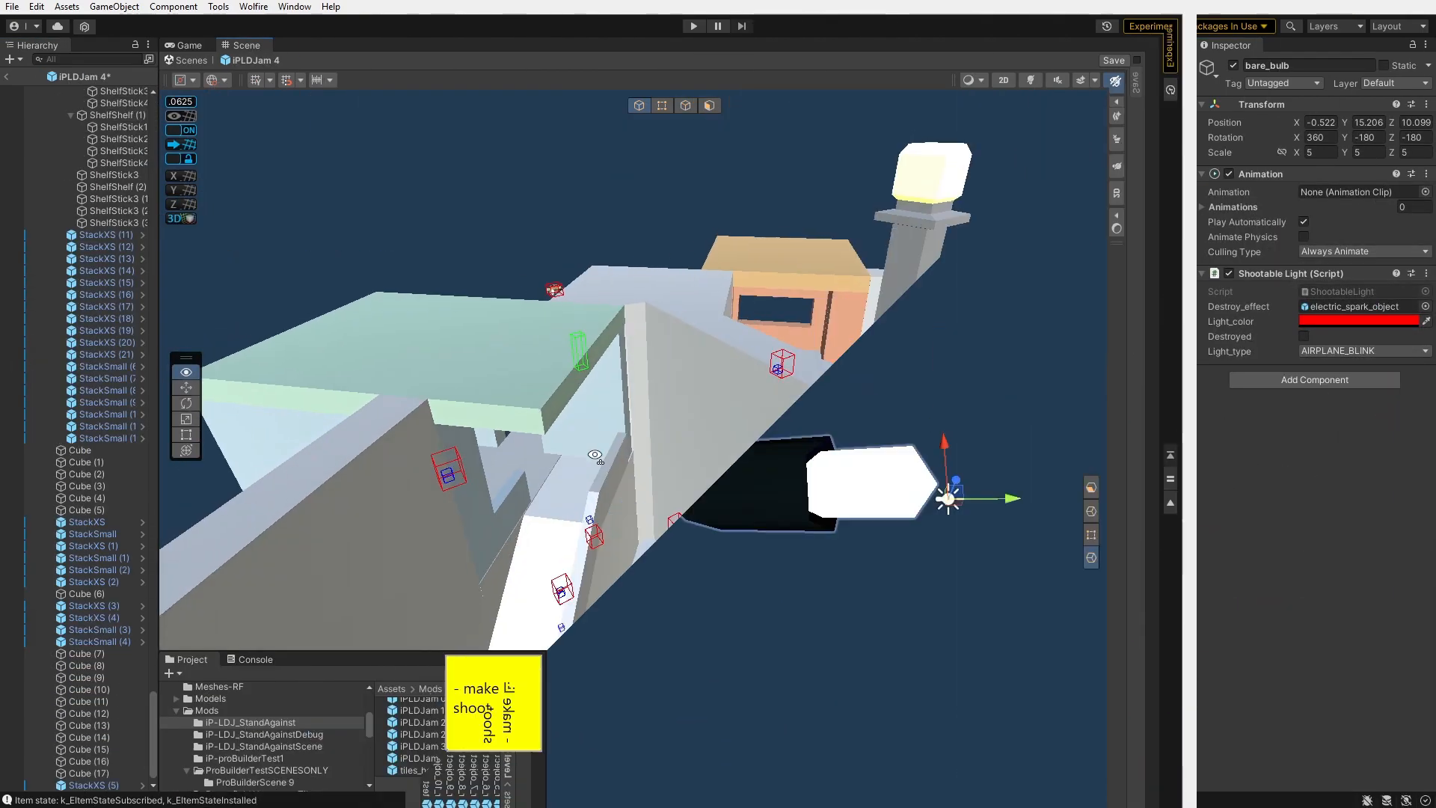
pyautogui.moveTo(390, 487); pyautogui.dragTo(486, 465, button='right')
pyautogui.press('f')
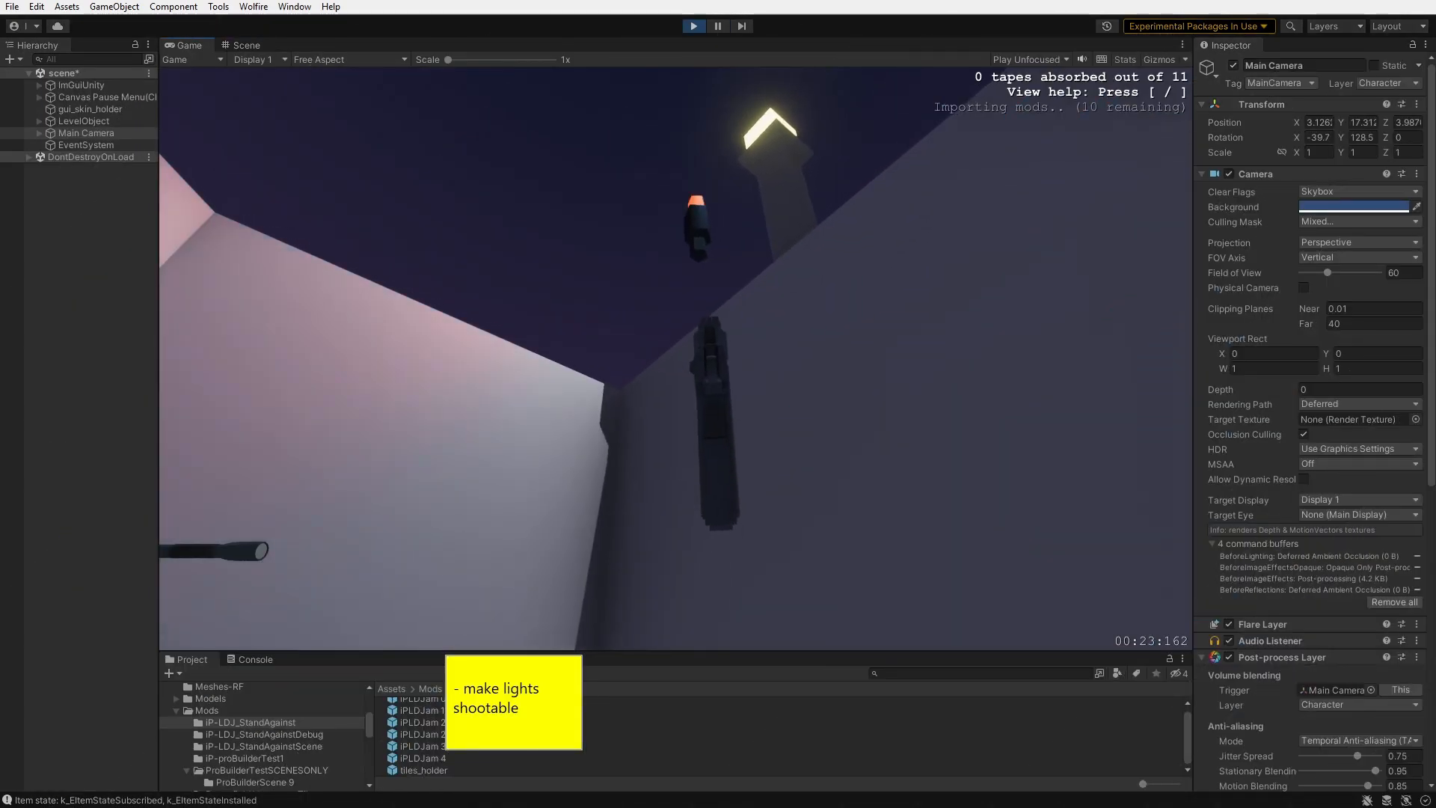
# - Test shooting a light in play mode
pyautogui.click(676, 360)
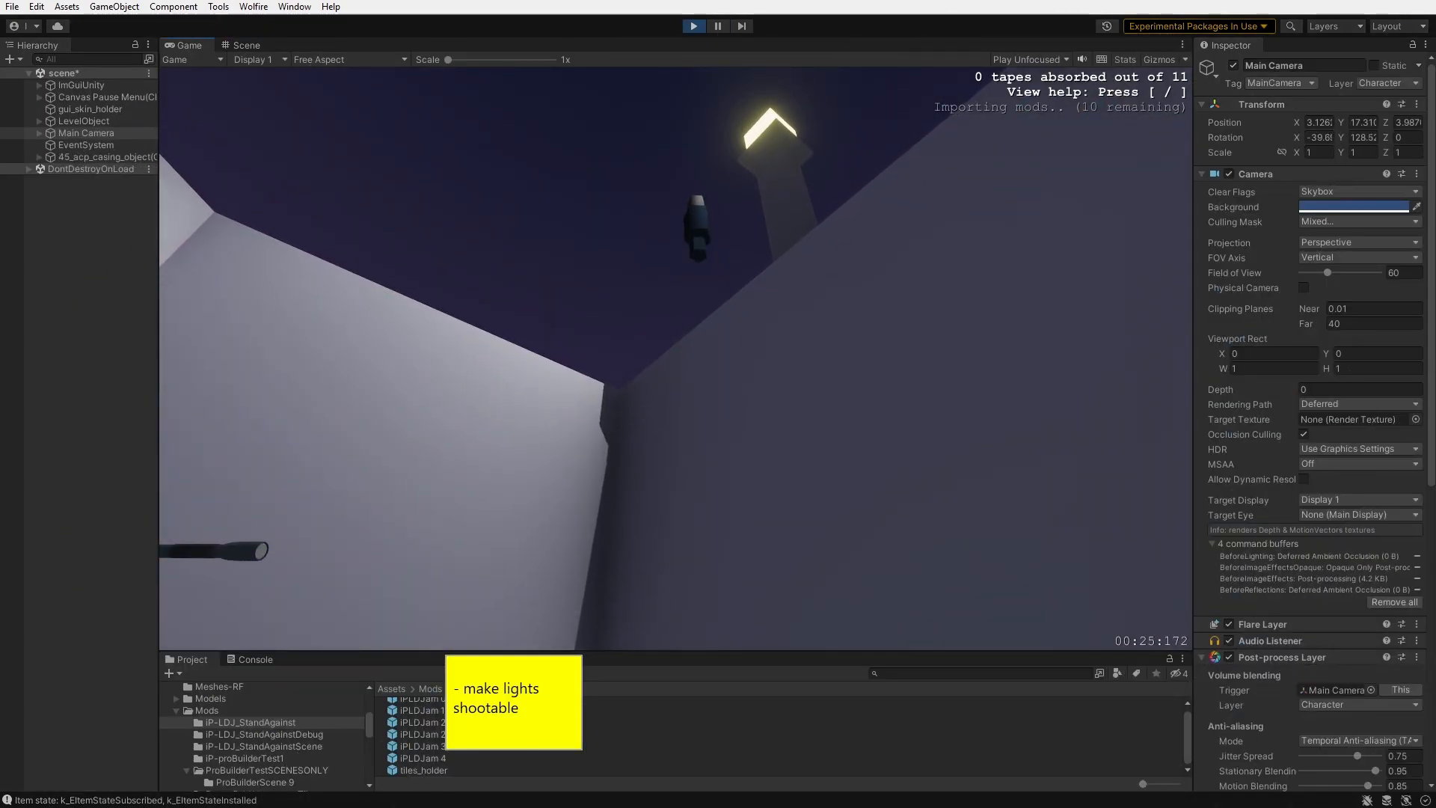
pyautogui.press('d')
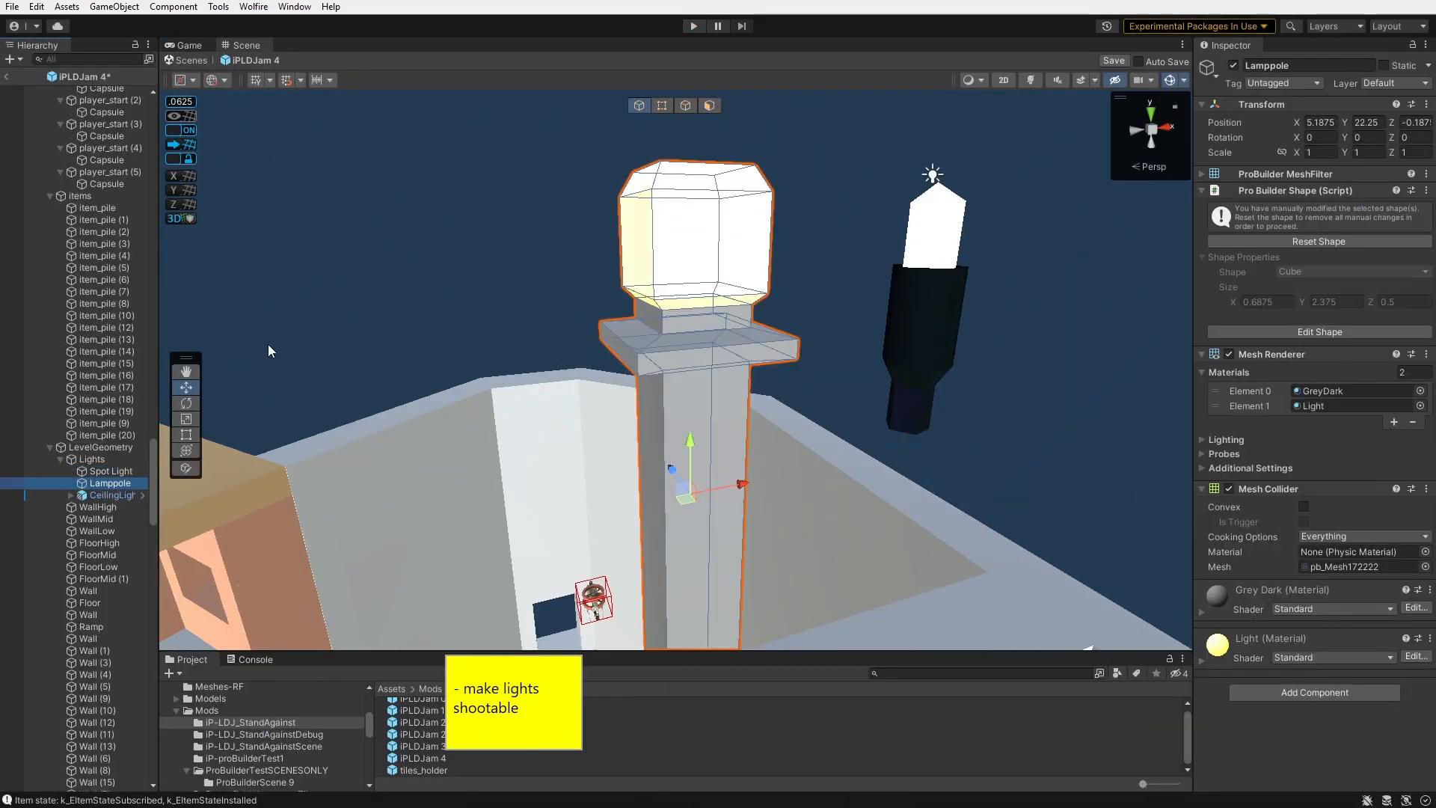
pyautogui.keyDown('alt'); pyautogui.moveTo(268, 344); pyautogui.dragTo(318, 322); pyautogui.keyUp('alt')
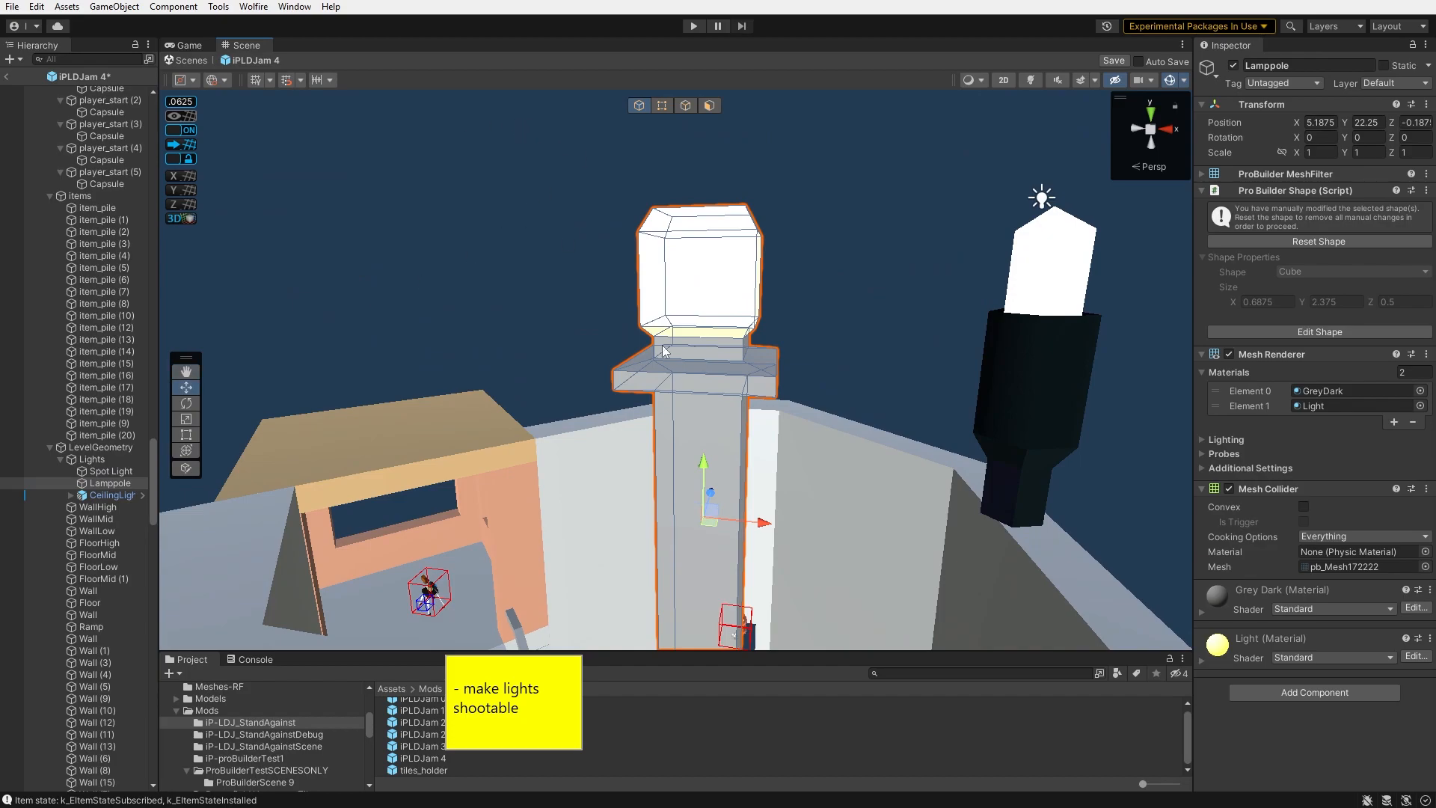
# - Separate the lamp pole's top block into its own bulb object with ProBuilder, next to the copied bare bulb
pyautogui.click(1028, 334)
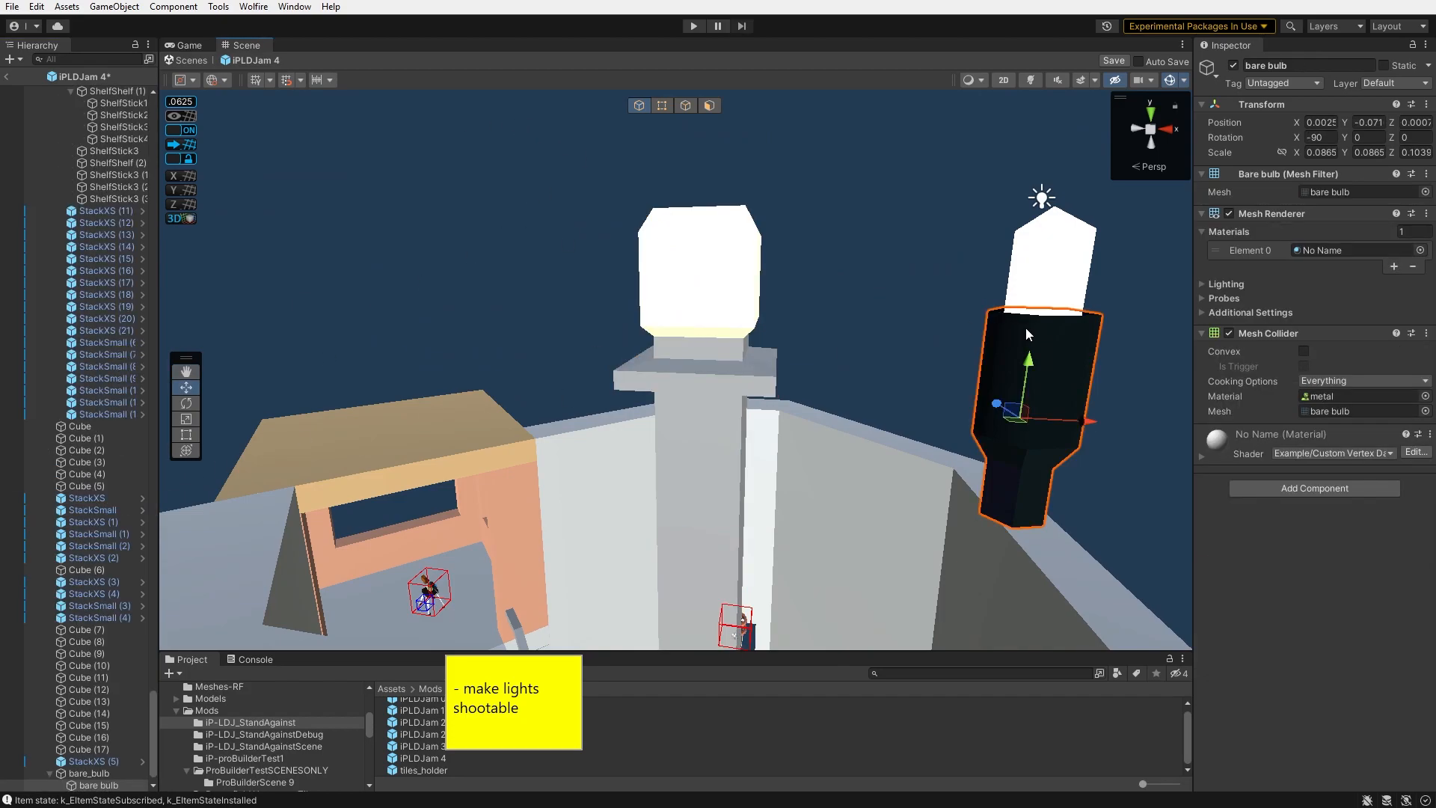
pyautogui.scroll(-1, 122, 779)
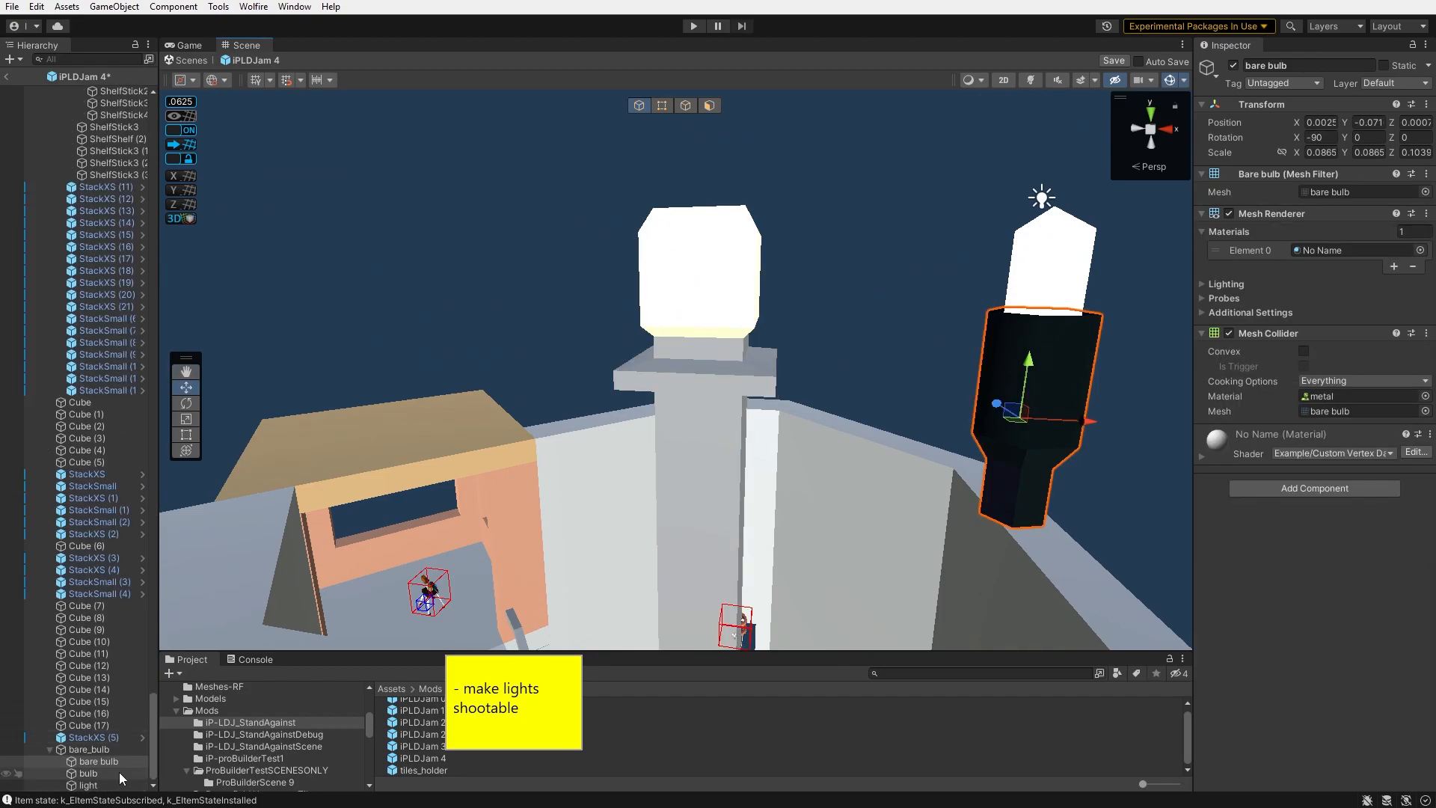
pyautogui.click(720, 339)
pyautogui.keyDown('alt'); pyautogui.moveTo(840, 436); pyautogui.dragTo(860, 232); pyautogui.keyUp('alt')
pyautogui.moveTo(1122, 675); pyautogui.dragTo(1216, 740)
pyautogui.press('h')
pyautogui.press('h')
pyautogui.doubleClick(619, 397)
pyautogui.click(905, 653)
pyautogui.click(749, 247)
pyautogui.keyDown('alt'); pyautogui.moveTo(673, 224); pyautogui.dragTo(498, 348); pyautogui.keyUp('alt')
pyautogui.scroll(-5, 498, 347)
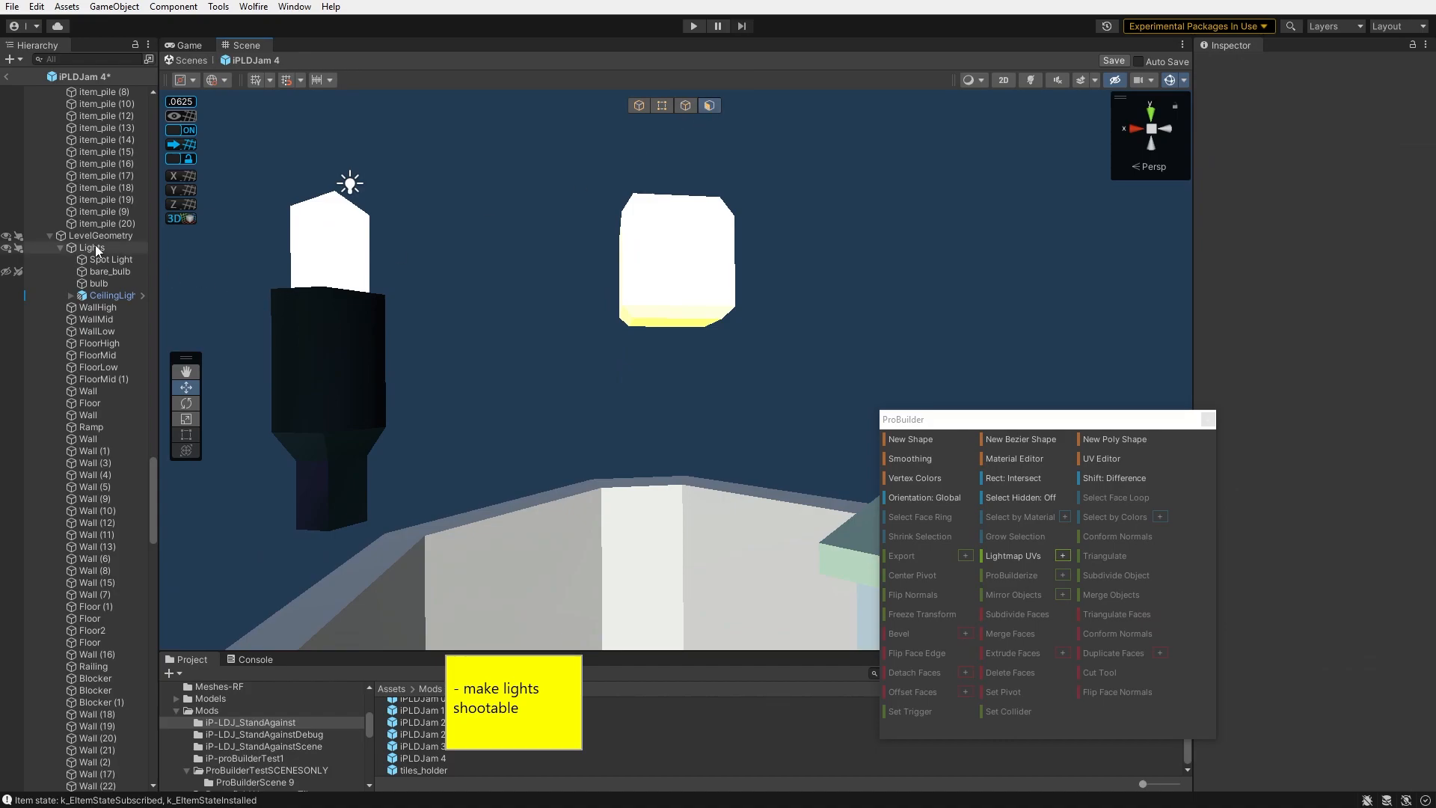
# - Apply the glow_light material to the separated top block of the lamp pole
pyautogui.scroll(3, 95, 247)
pyautogui.doubleClick(110, 361)
pyautogui.moveTo(513, 161); pyautogui.dragTo(825, 323)
pyautogui.click(546, 240)
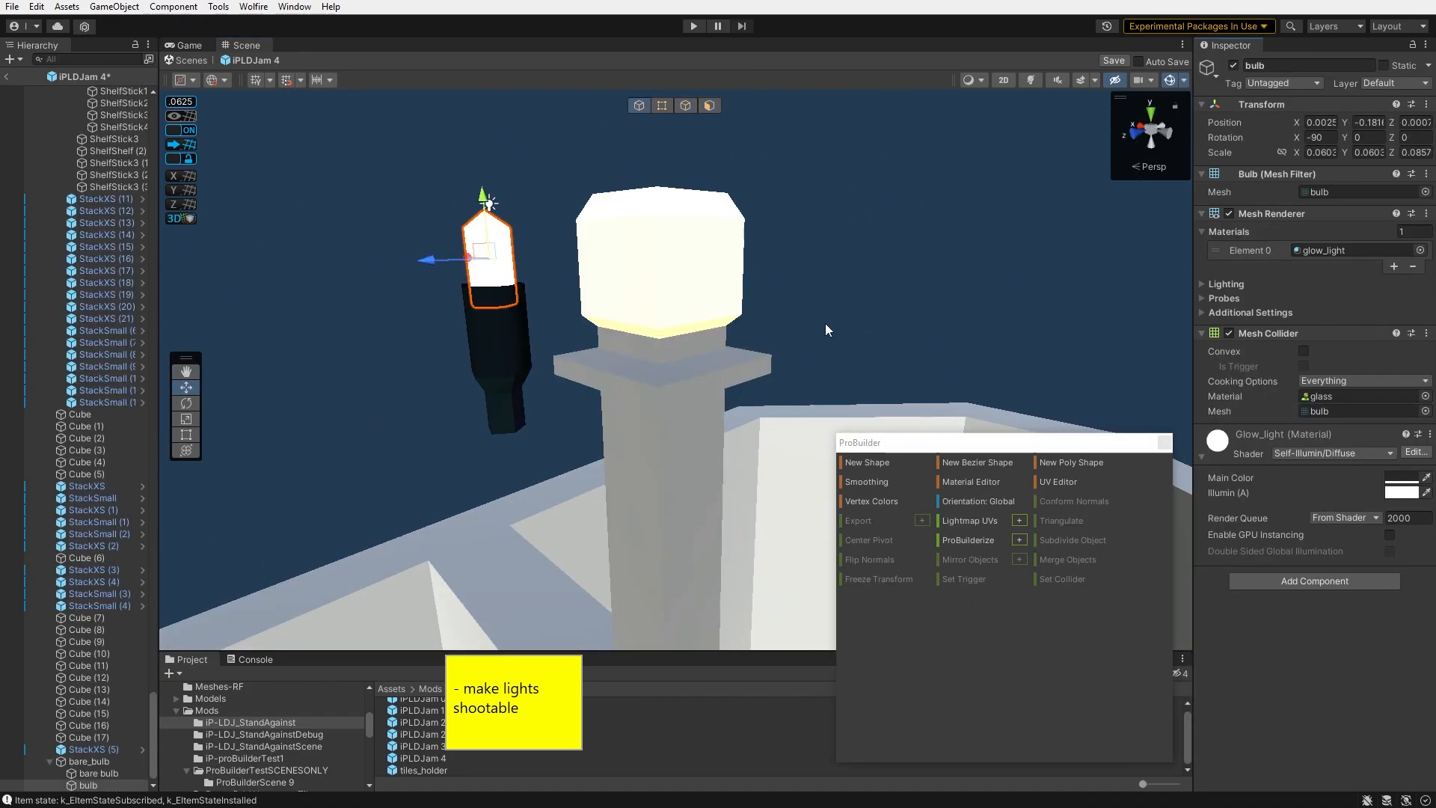
pyautogui.click(659, 262)
pyautogui.press('Return')
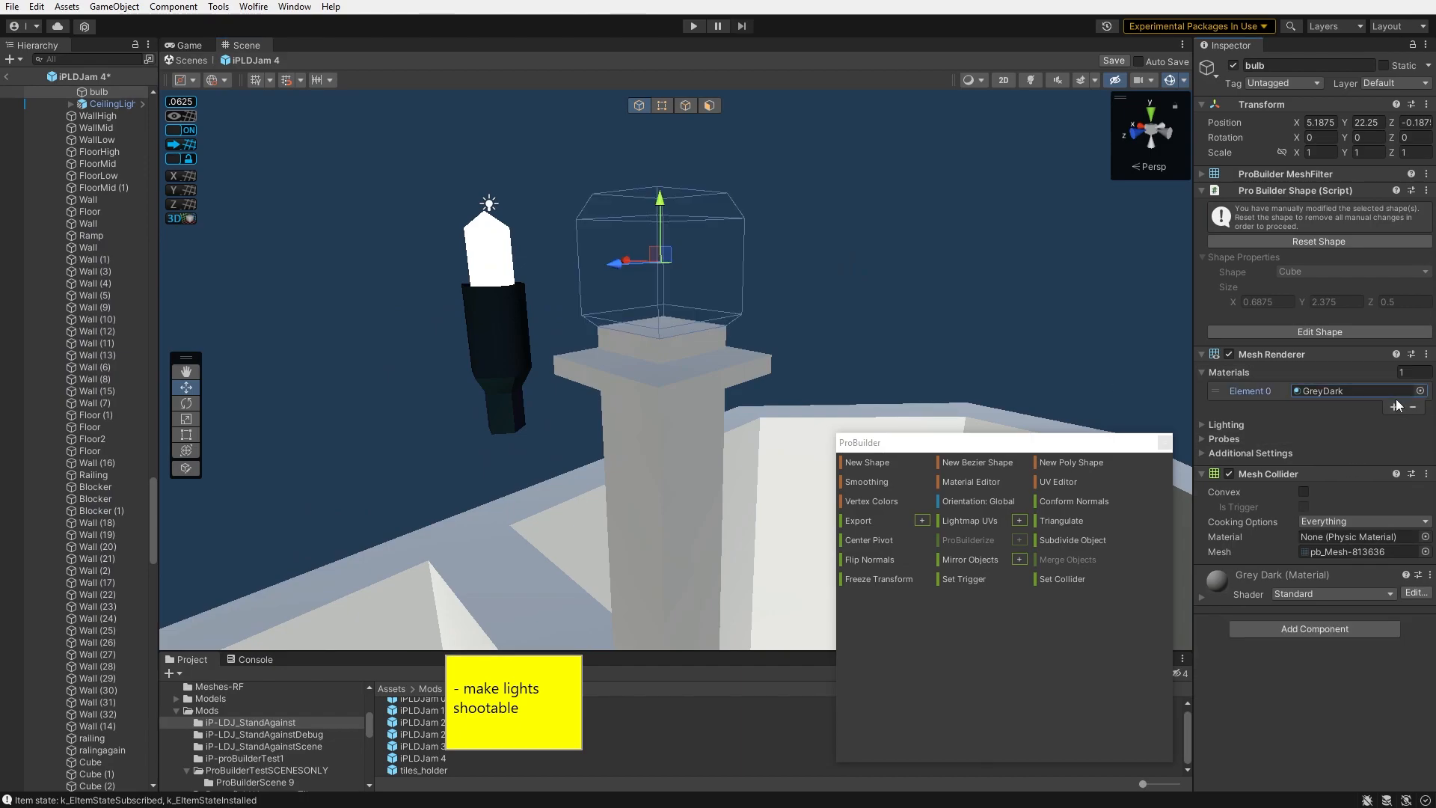
pyautogui.click(1420, 391)
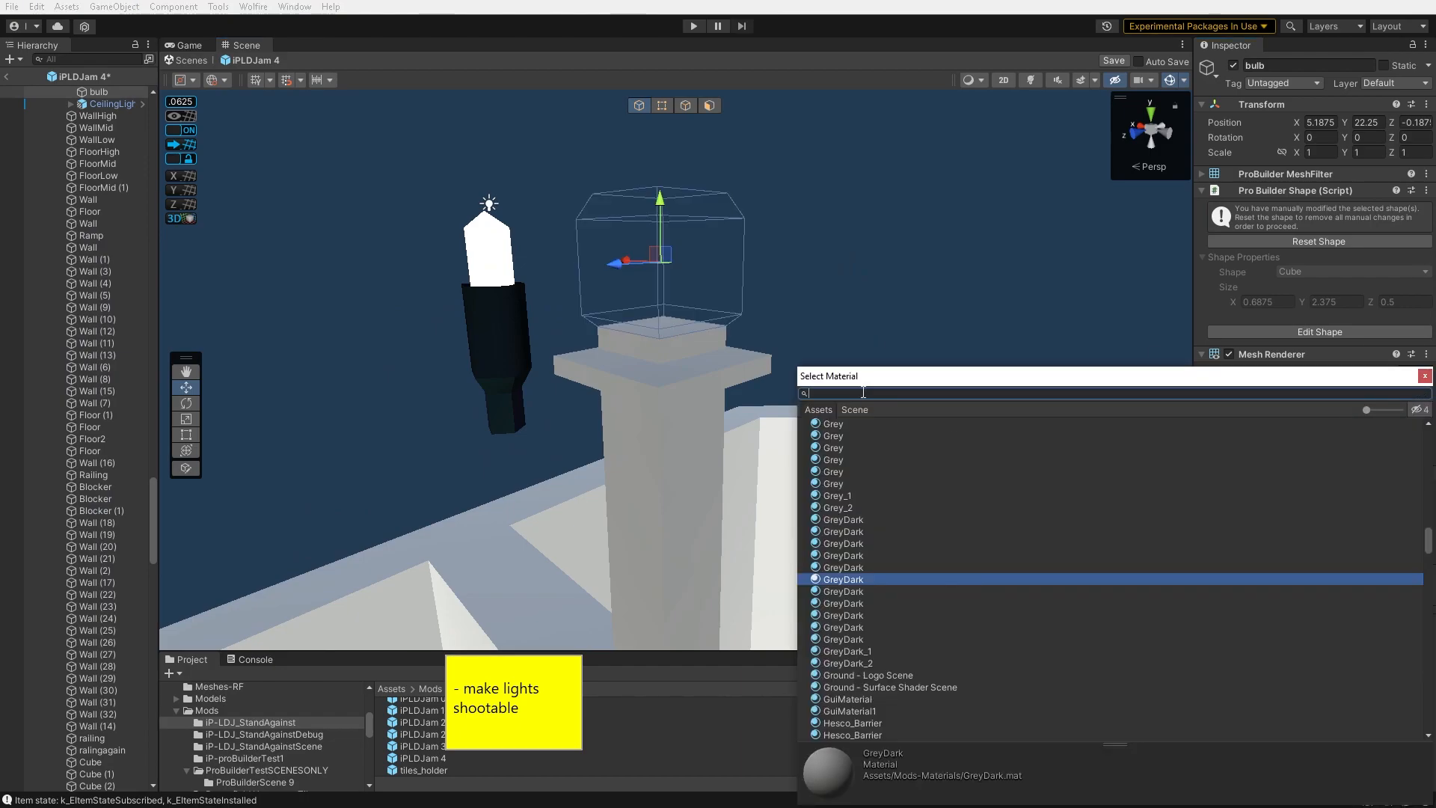
pyautogui.click(658, 225)
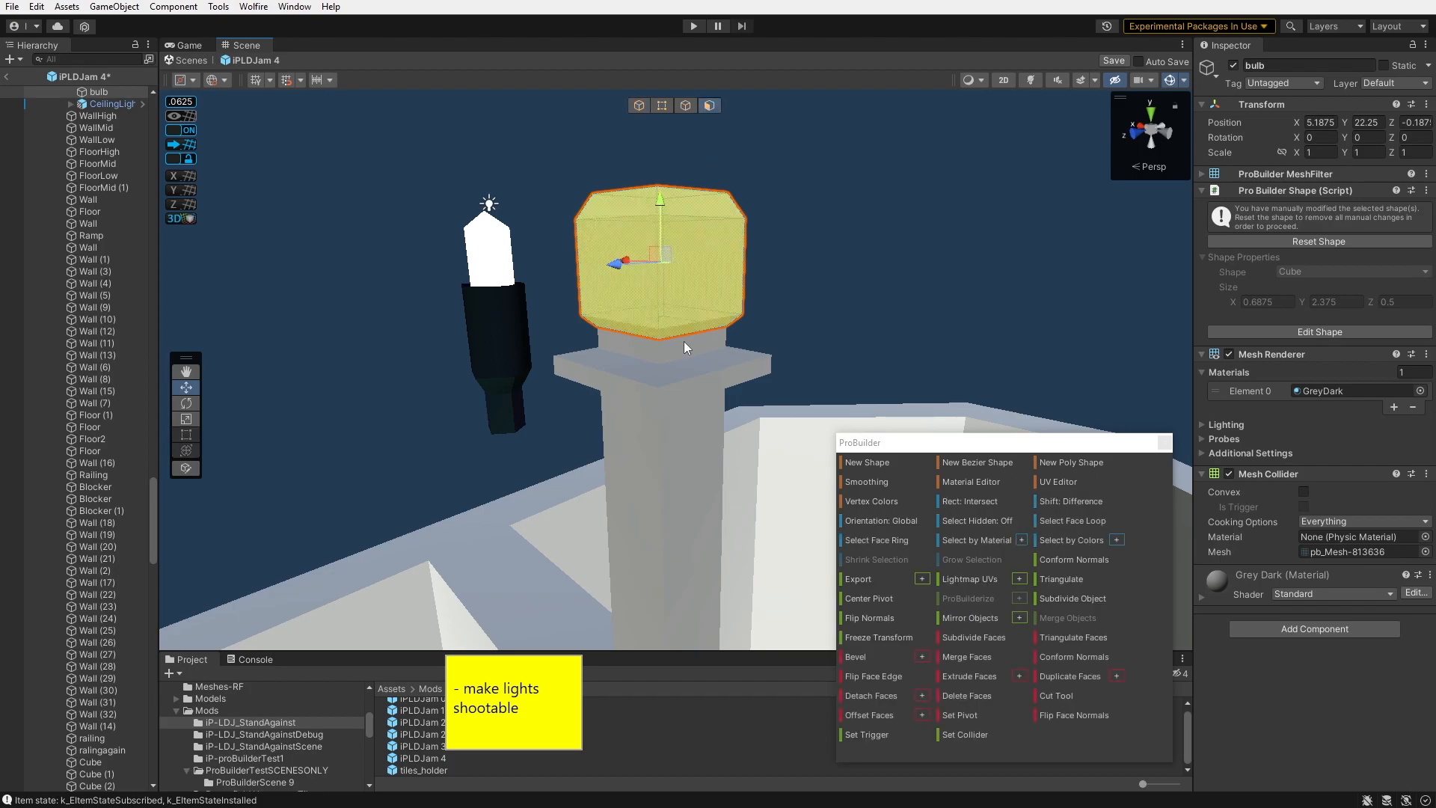
pyautogui.click(1420, 390)
pyautogui.write('glow')
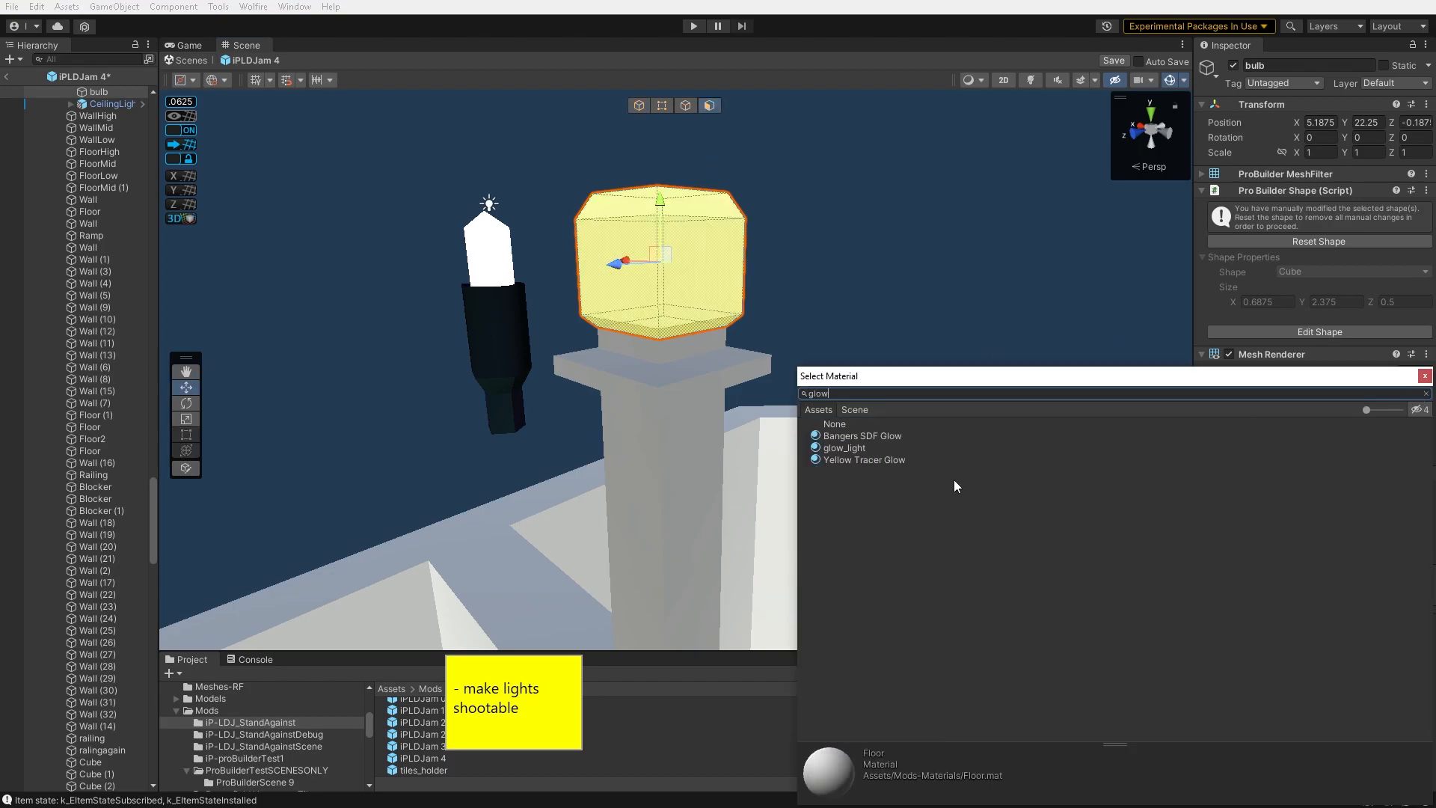
pyautogui.doubleClick(861, 448)
# - Compare the bulb objects under Lights and rename the spot light as light
pyautogui.click(97, 152)
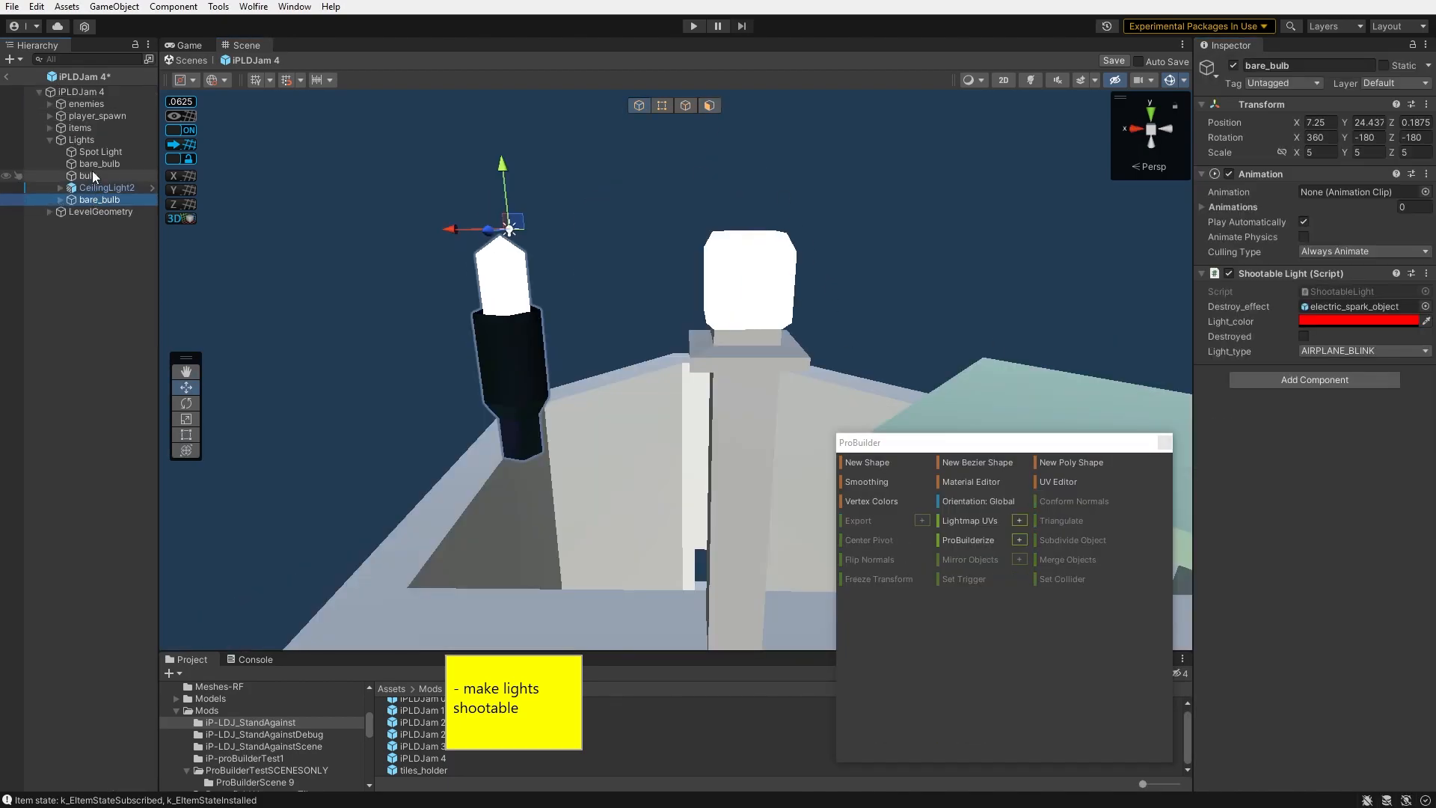
pyautogui.click(97, 164)
pyautogui.click(96, 176)
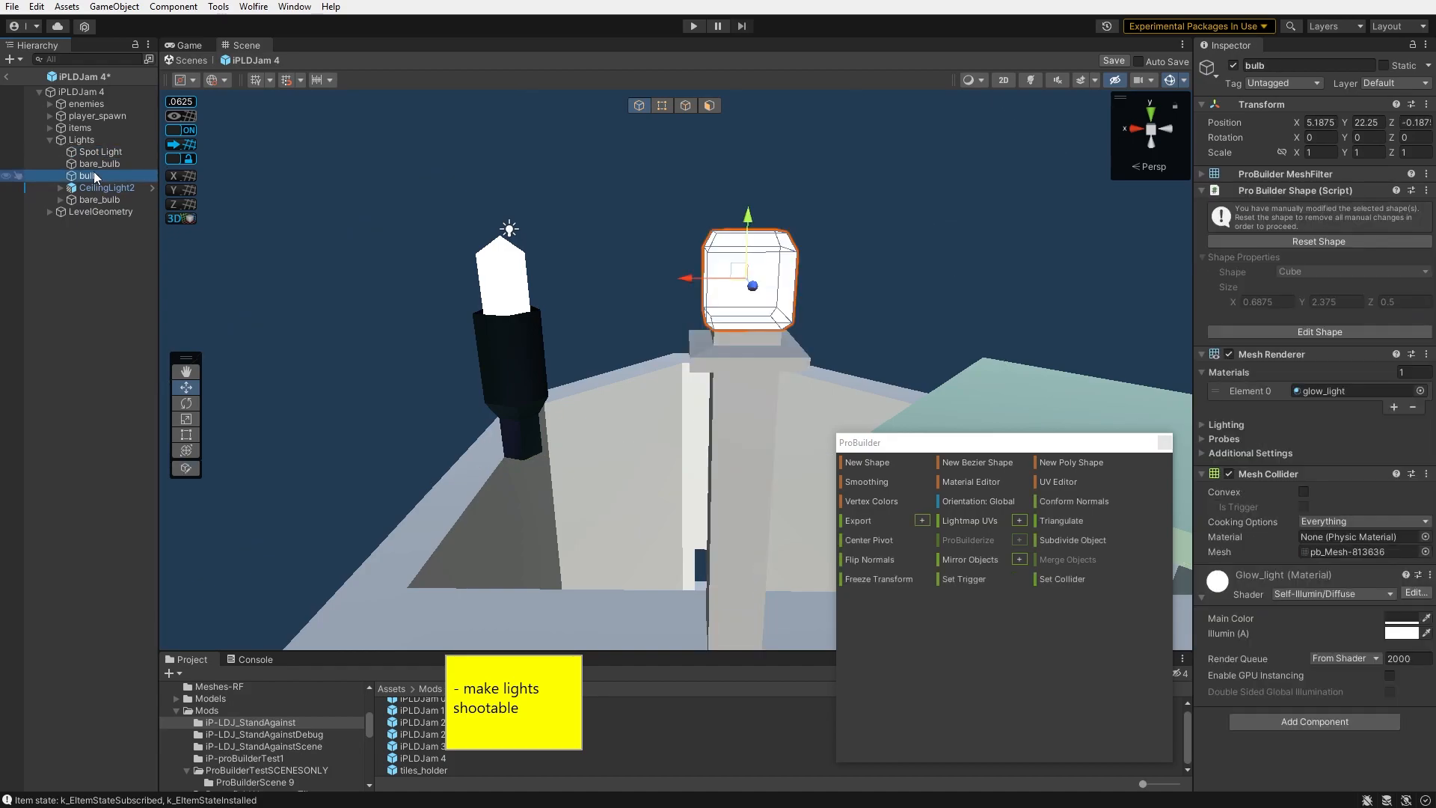
pyautogui.click(96, 199)
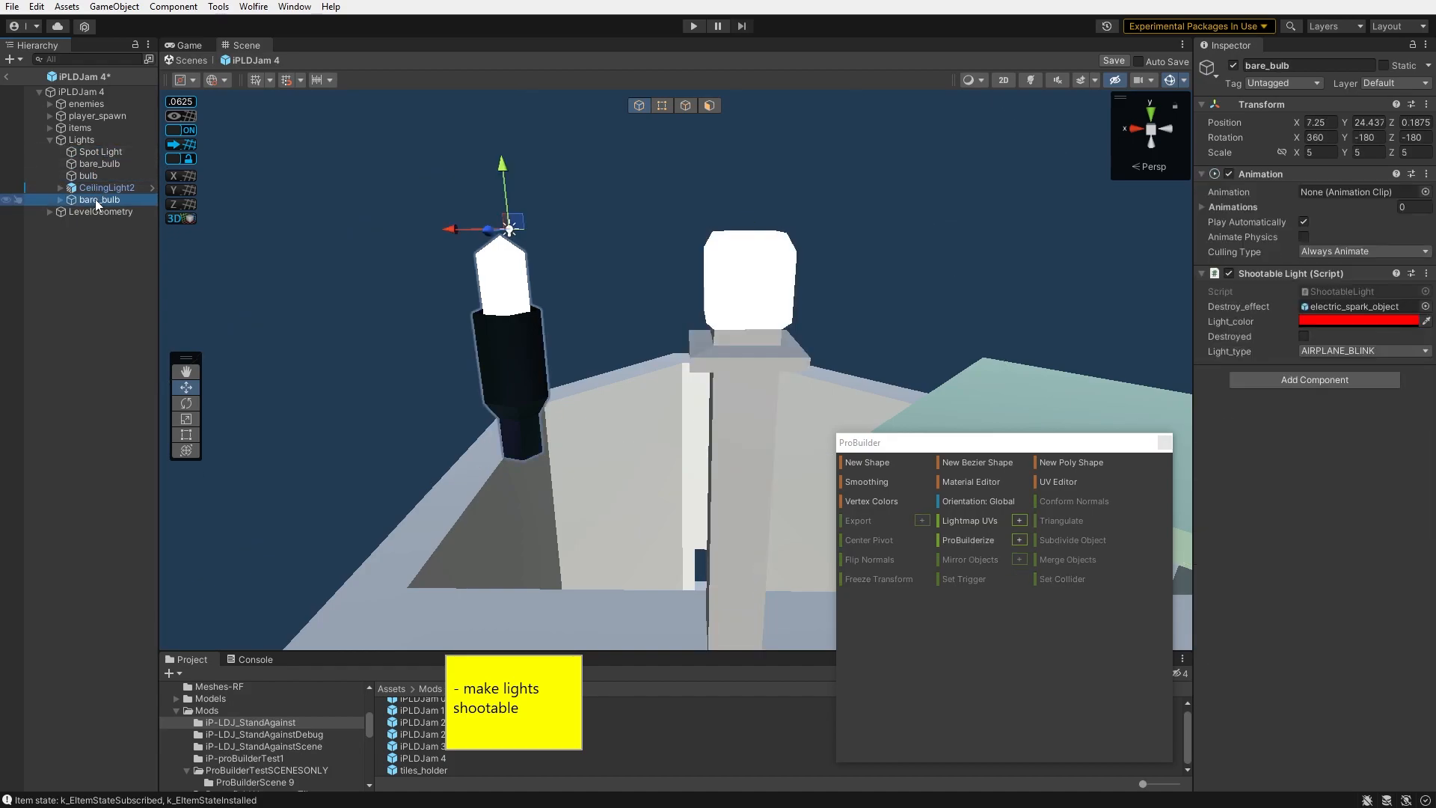
pyautogui.write('l')
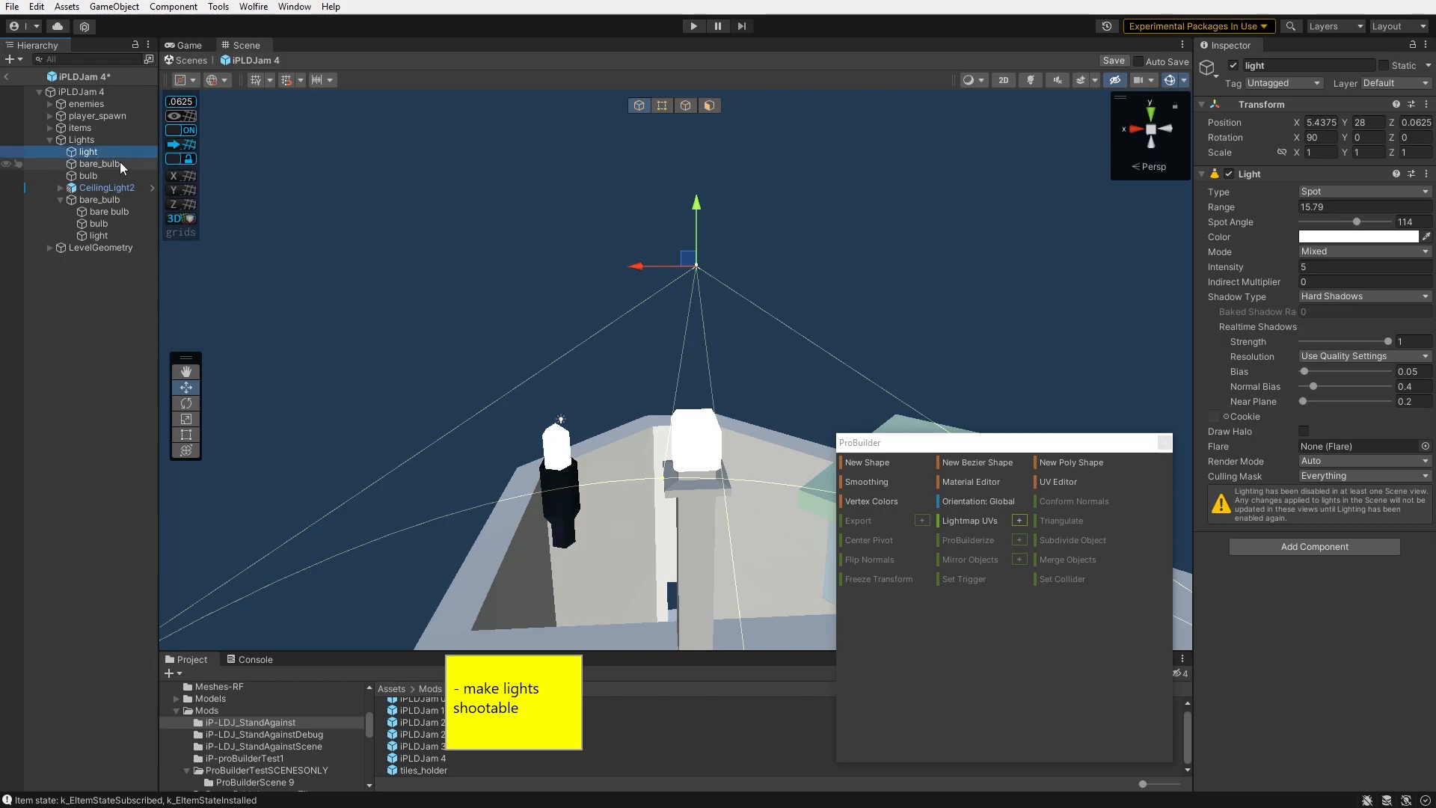
# - Create an empty parent object named bare_bulb at the light's position
pyautogui.rightClick(99, 156)
pyautogui.click(179, 329)
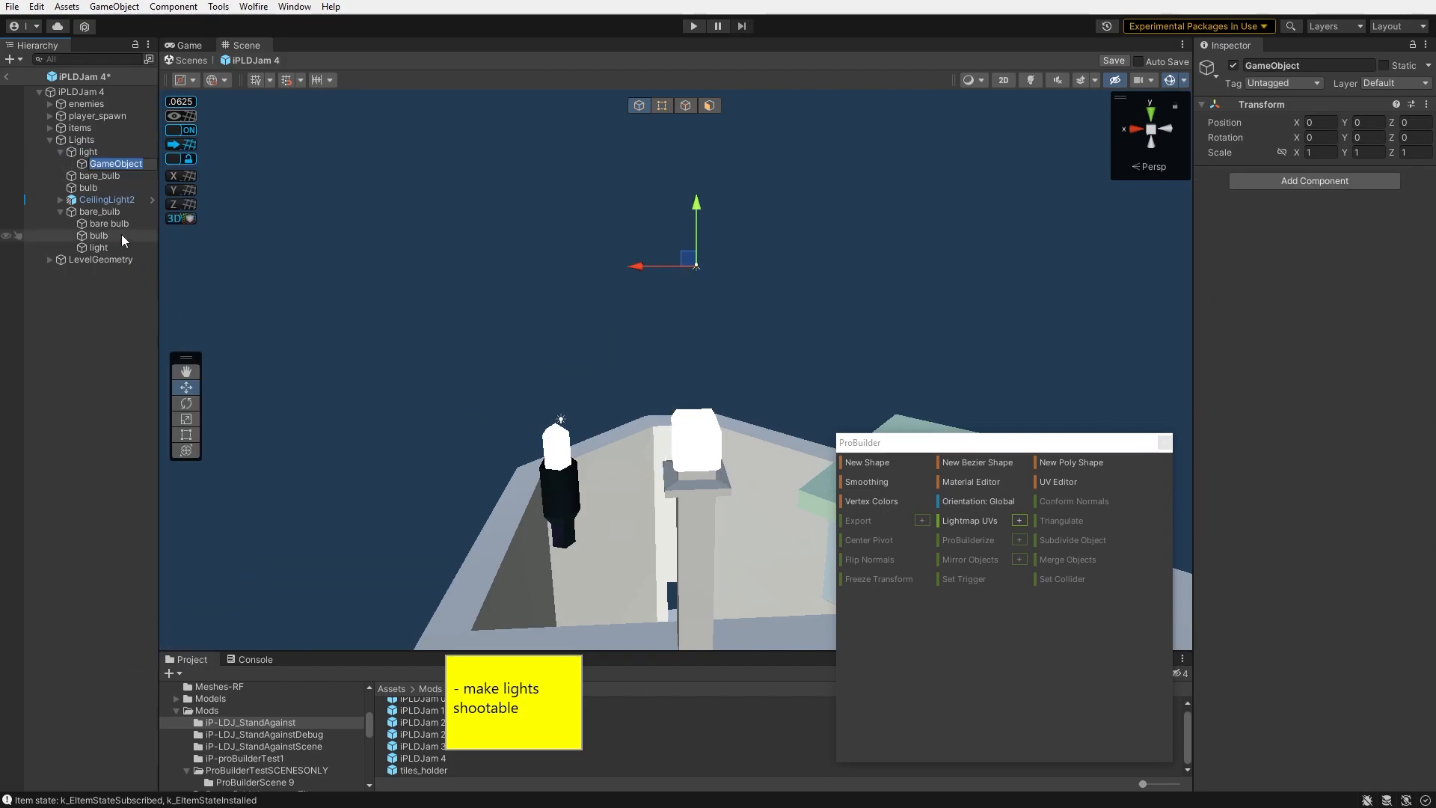
pyautogui.click(97, 155)
pyautogui.moveTo(99, 153); pyautogui.dragTo(92, 153)
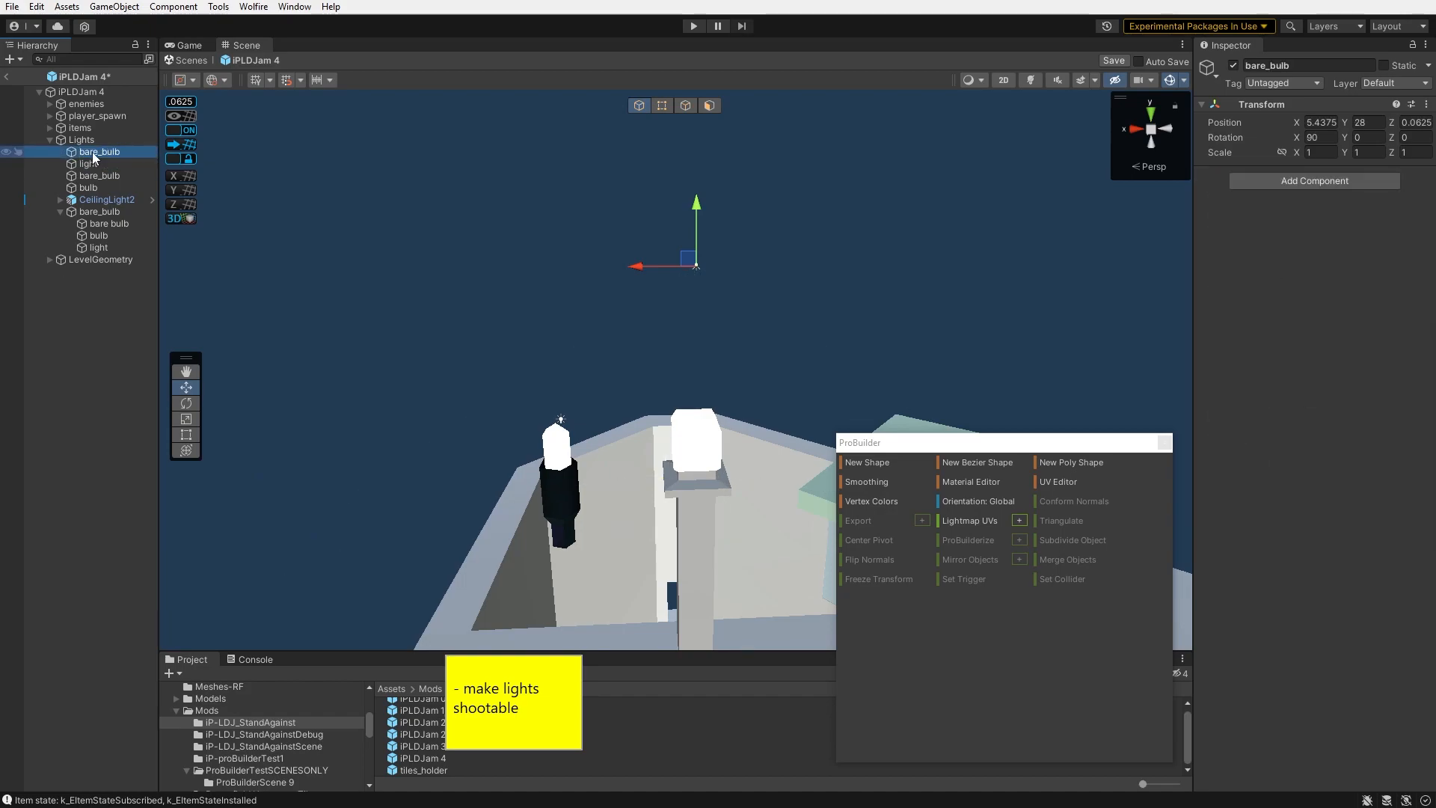
# - Move the bare bulb mesh and the bulb block into the new bare_bulb parent
pyautogui.click(92, 164)
pyautogui.keyDown('shift'); pyautogui.click(92, 188); pyautogui.keyUp('shift')
pyautogui.moveTo(98, 154); pyautogui.dragTo(99, 156)
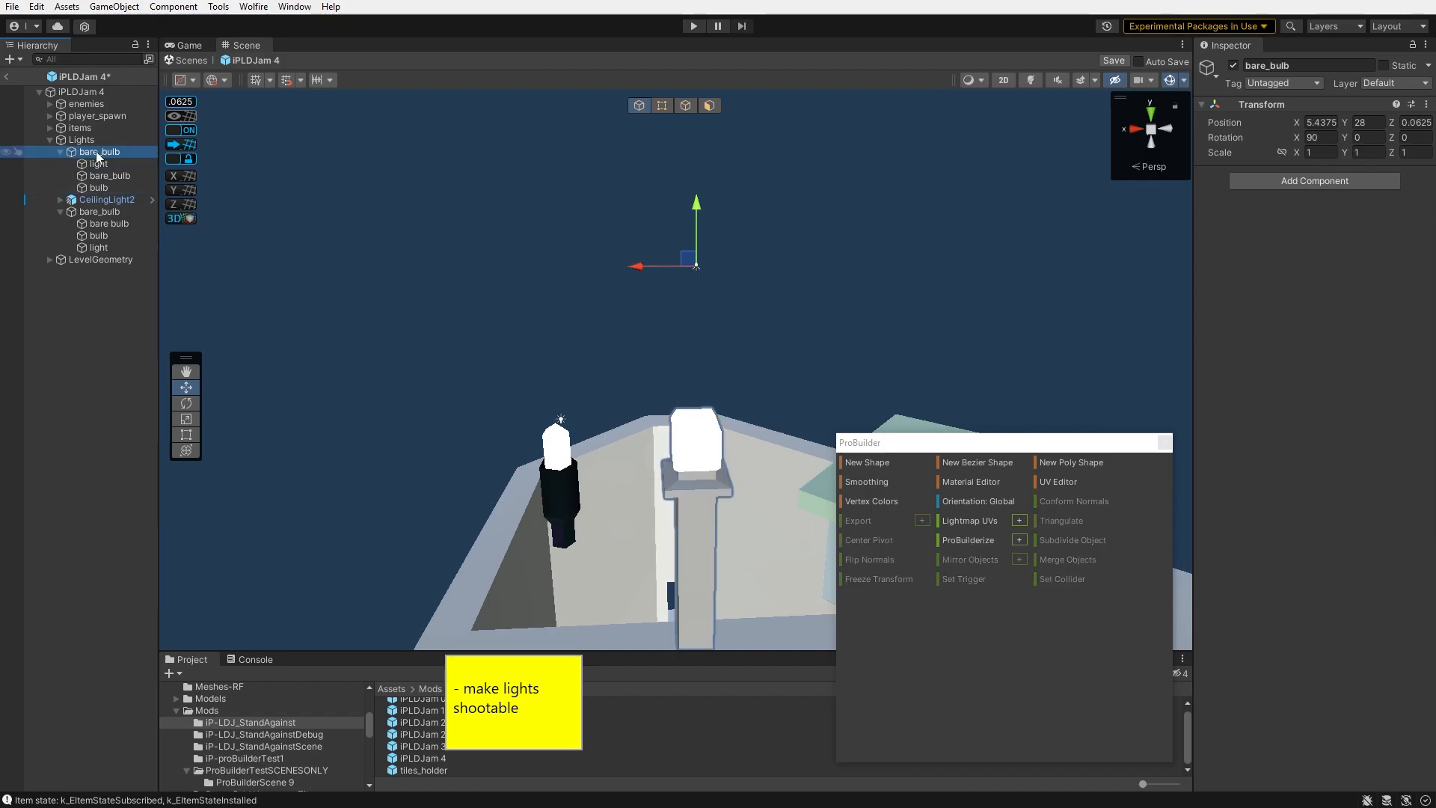
# - Add a Shootable Light component to the bare_bulb parent and set its light type to AIRPLANE_BLINK
pyautogui.click(1338, 188)
pyautogui.write('shoot')
pyautogui.press('Return')
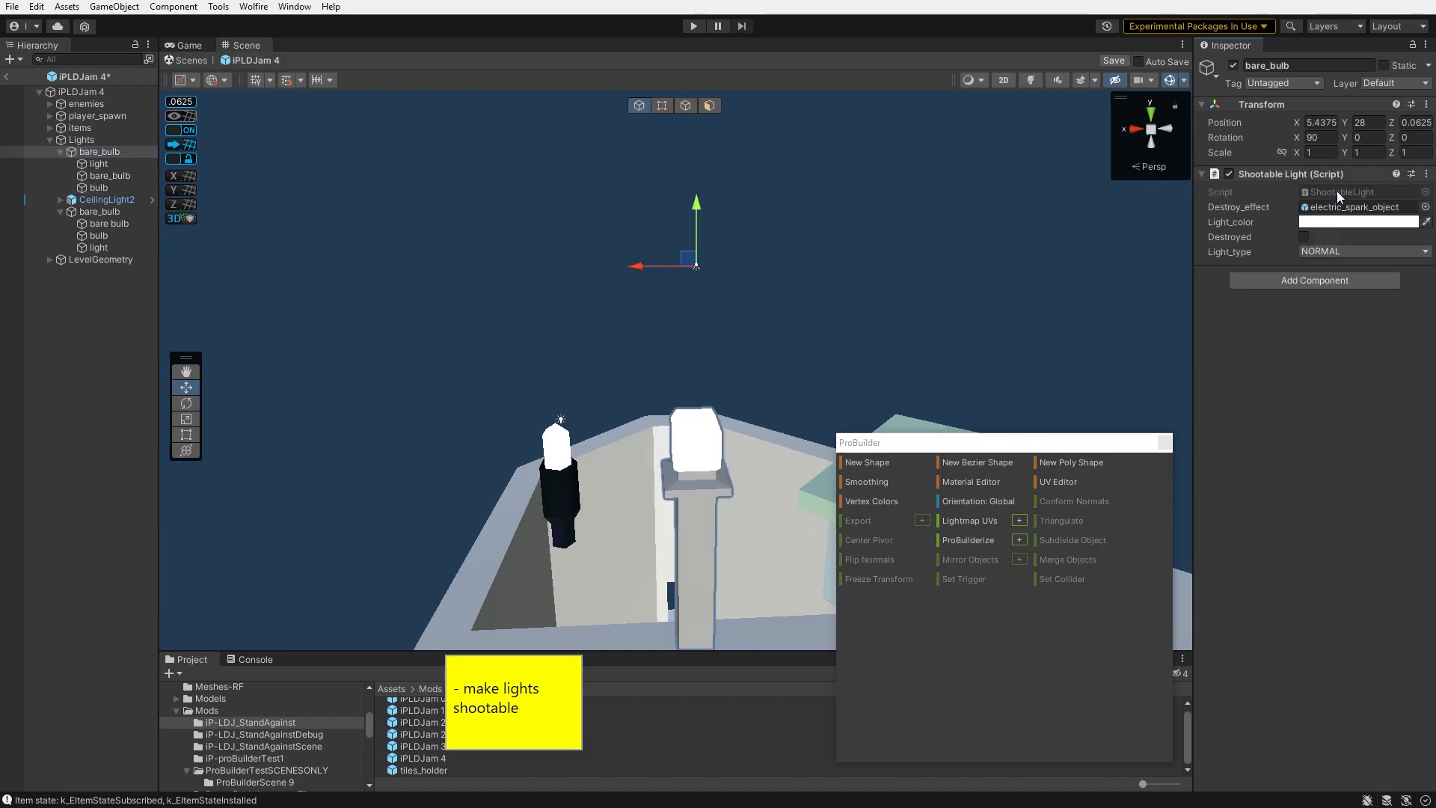
pyautogui.click(1355, 251)
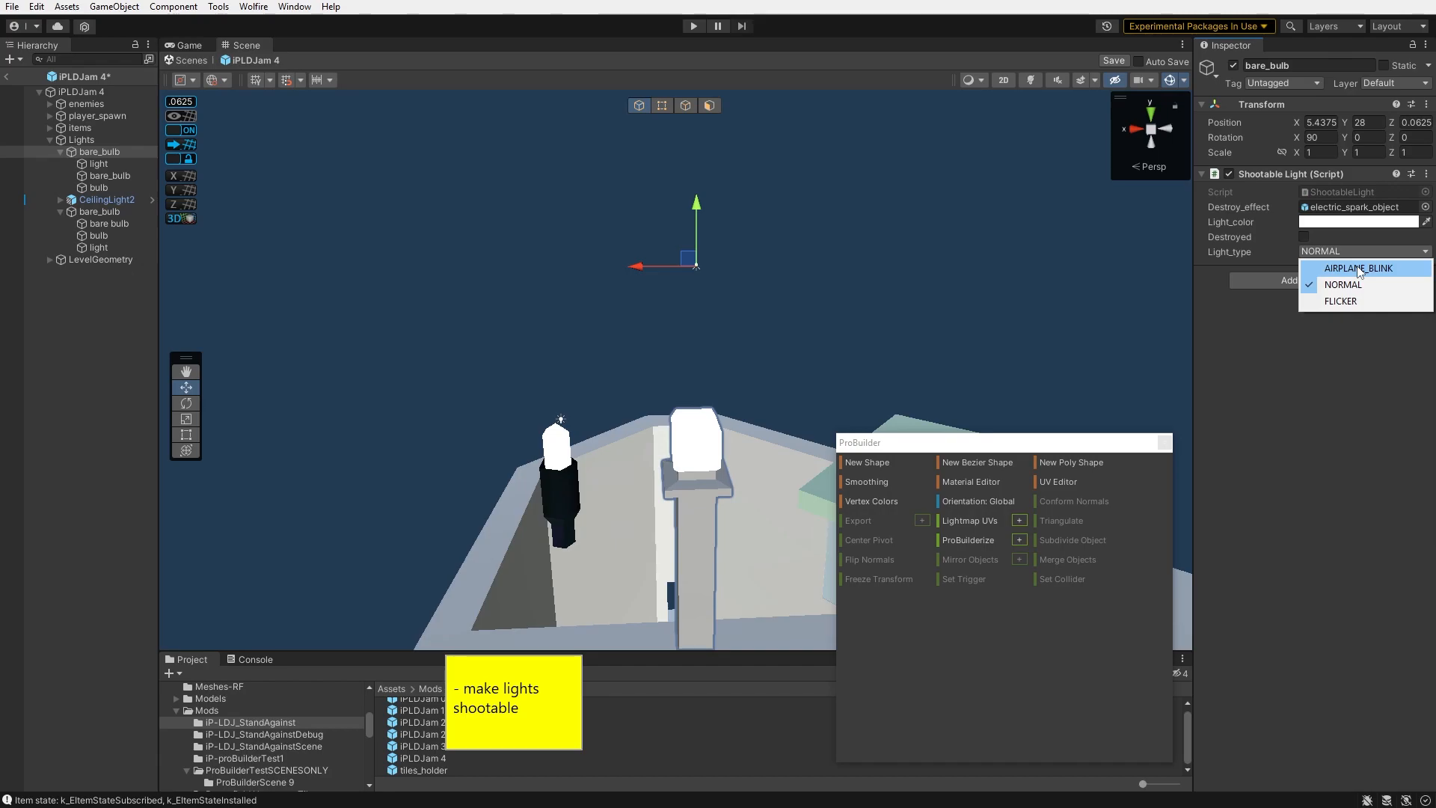
pyautogui.click(1357, 268)
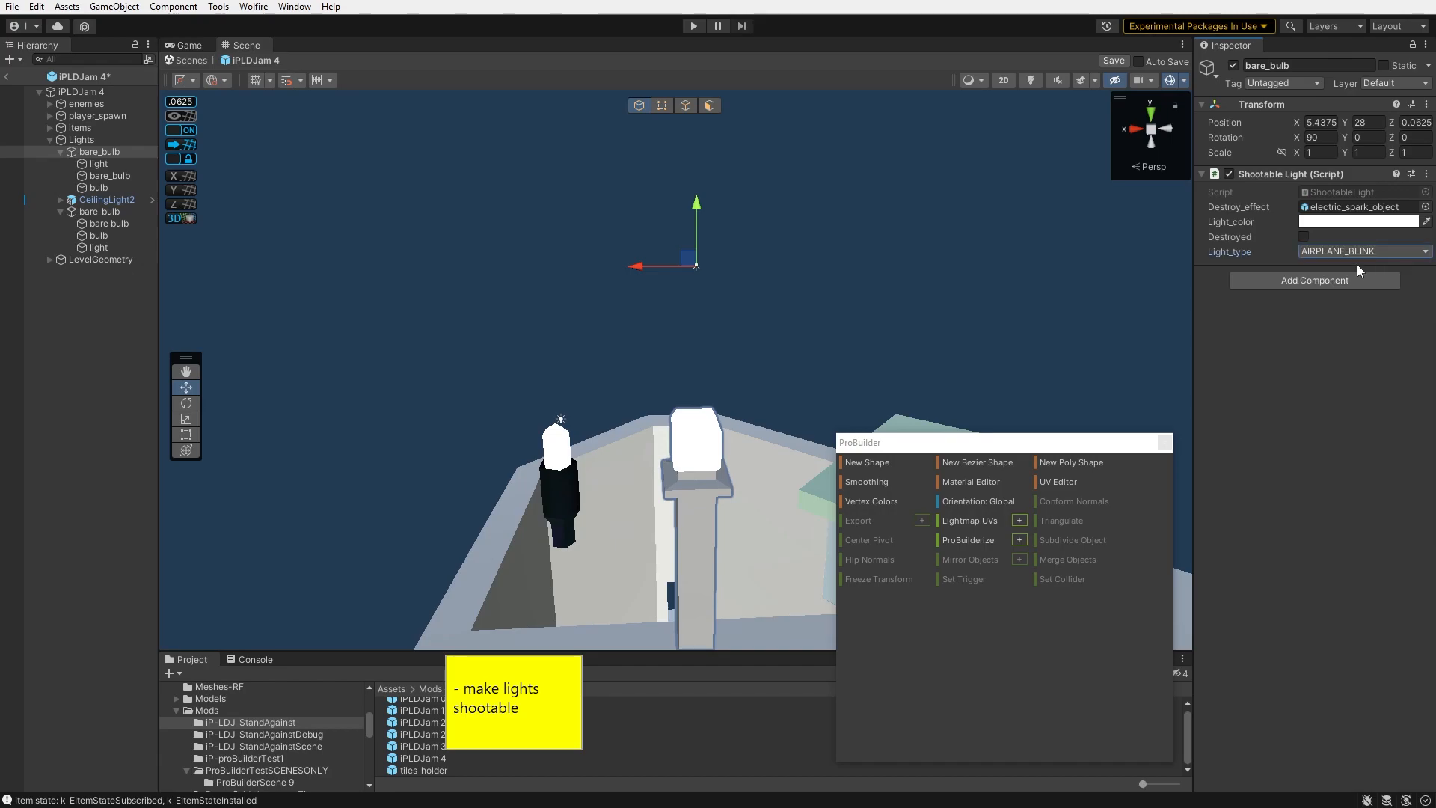
# - Playtest level 4 and walk up to the lamp on the rooftop
pyautogui.click(694, 25)
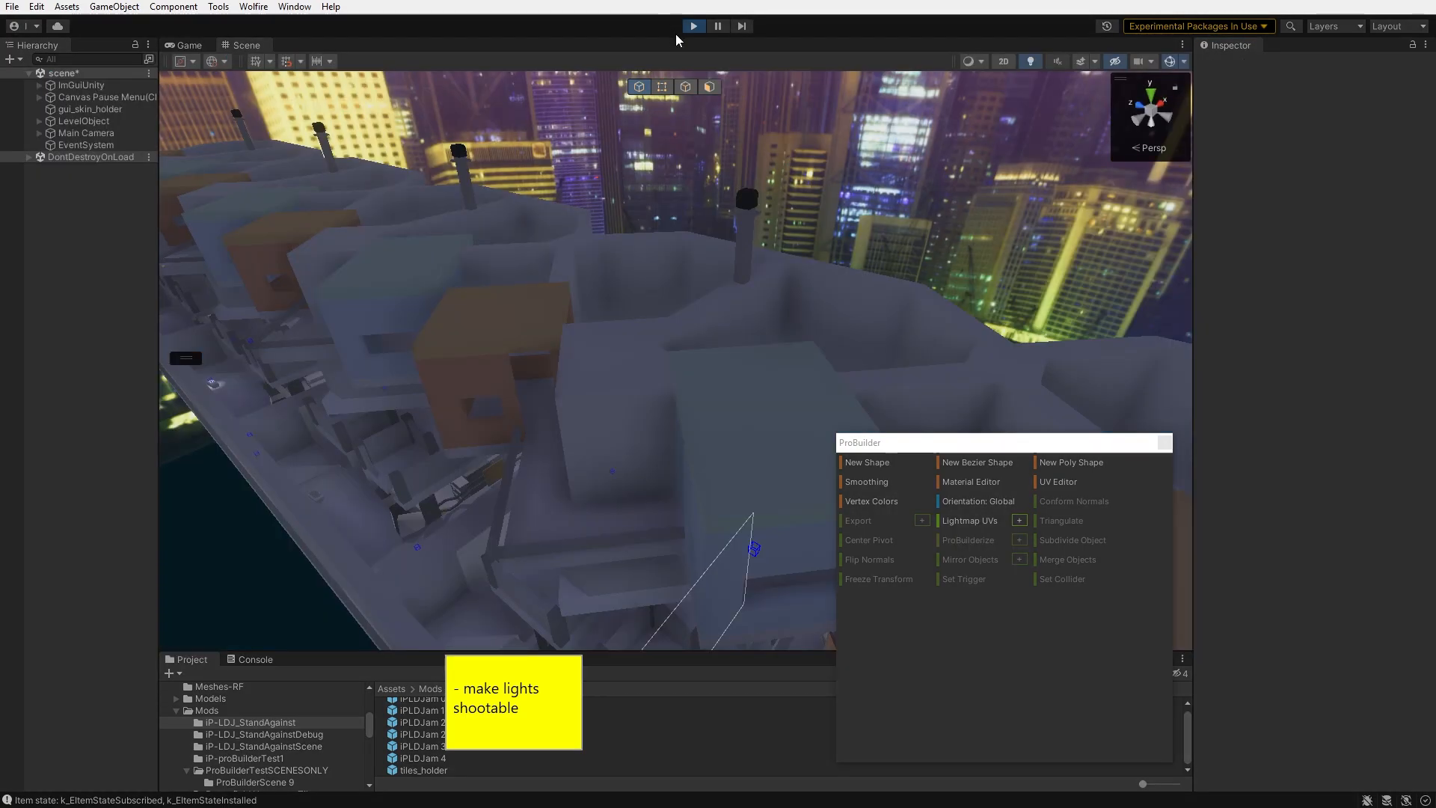
pyautogui.click(181, 43)
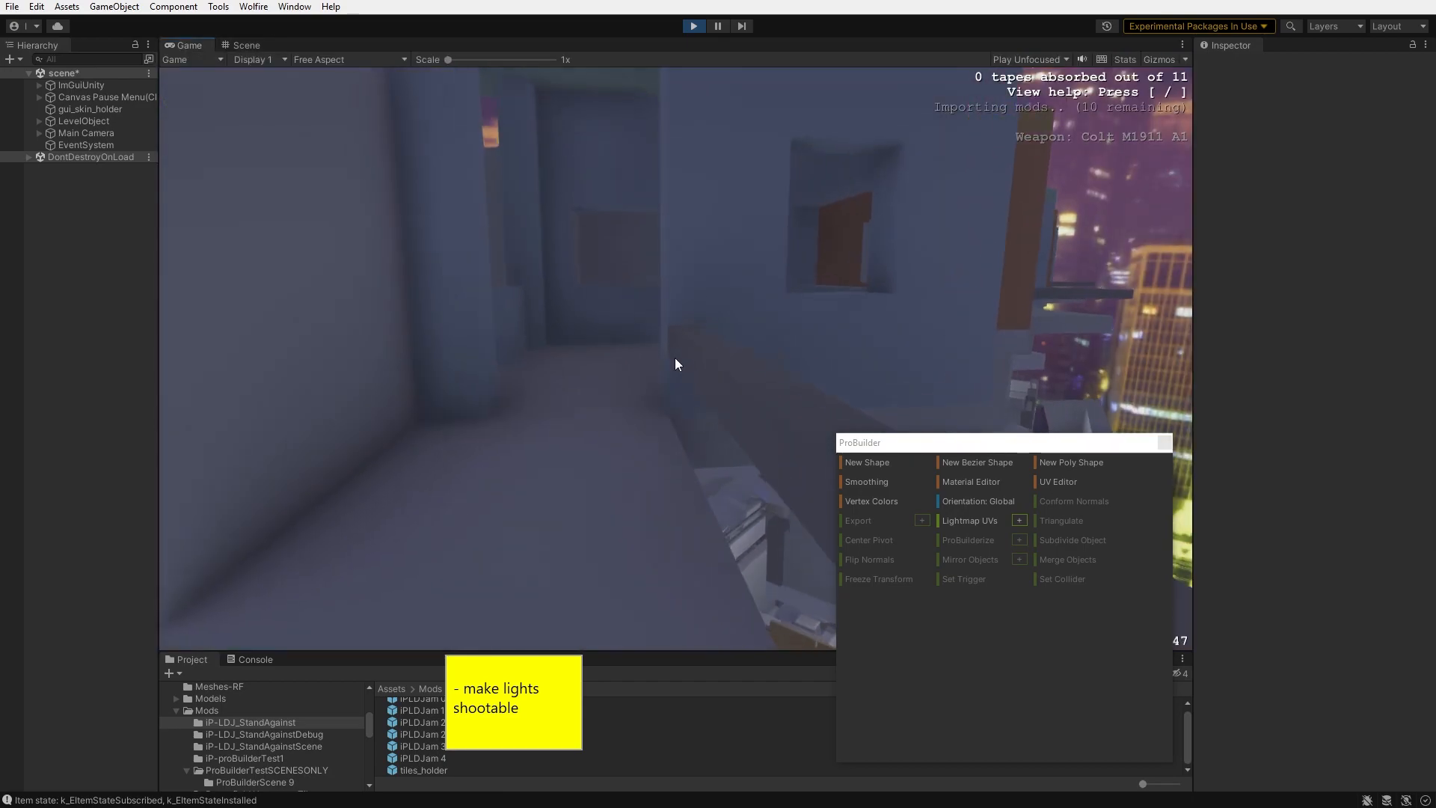
pyautogui.press('w')
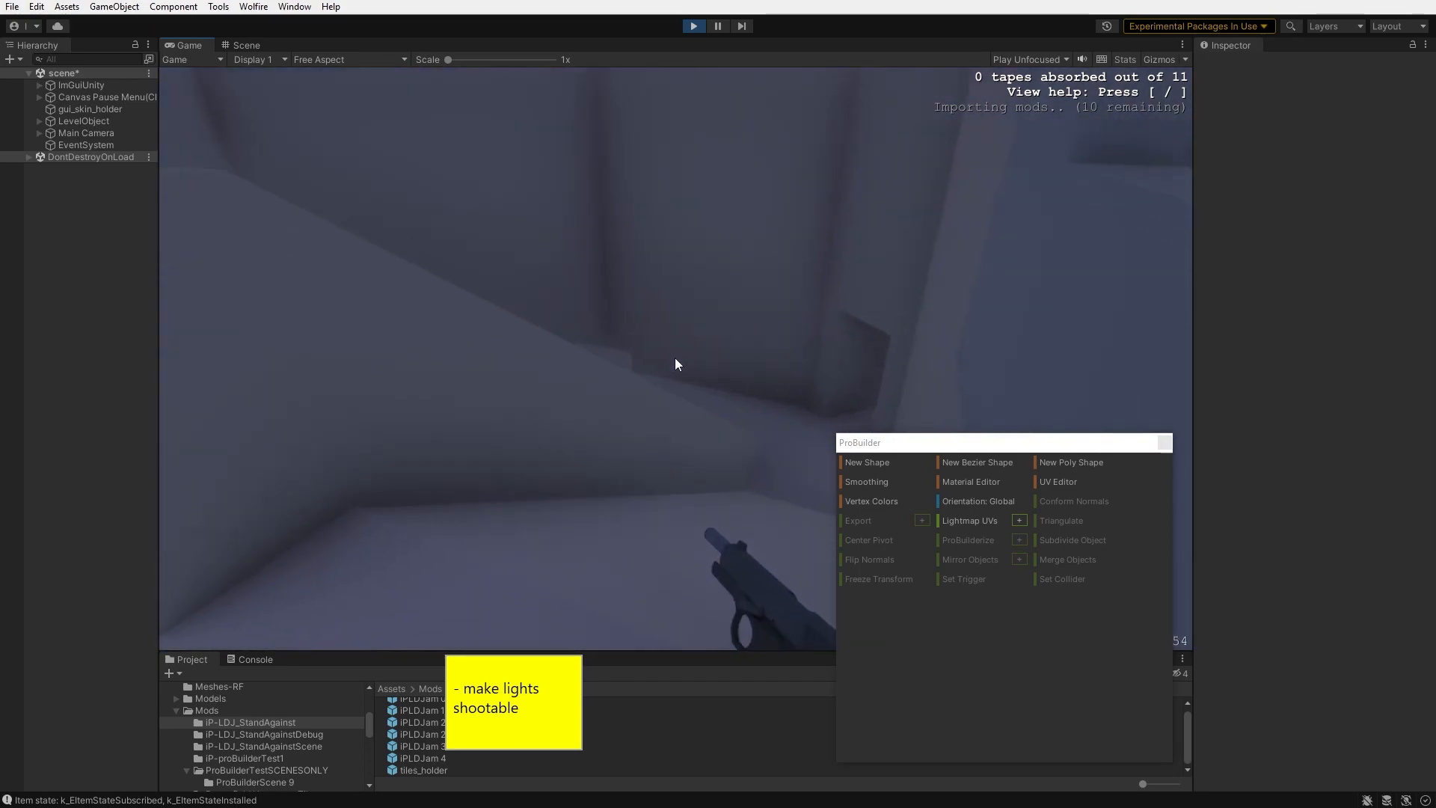
pyautogui.press('w')
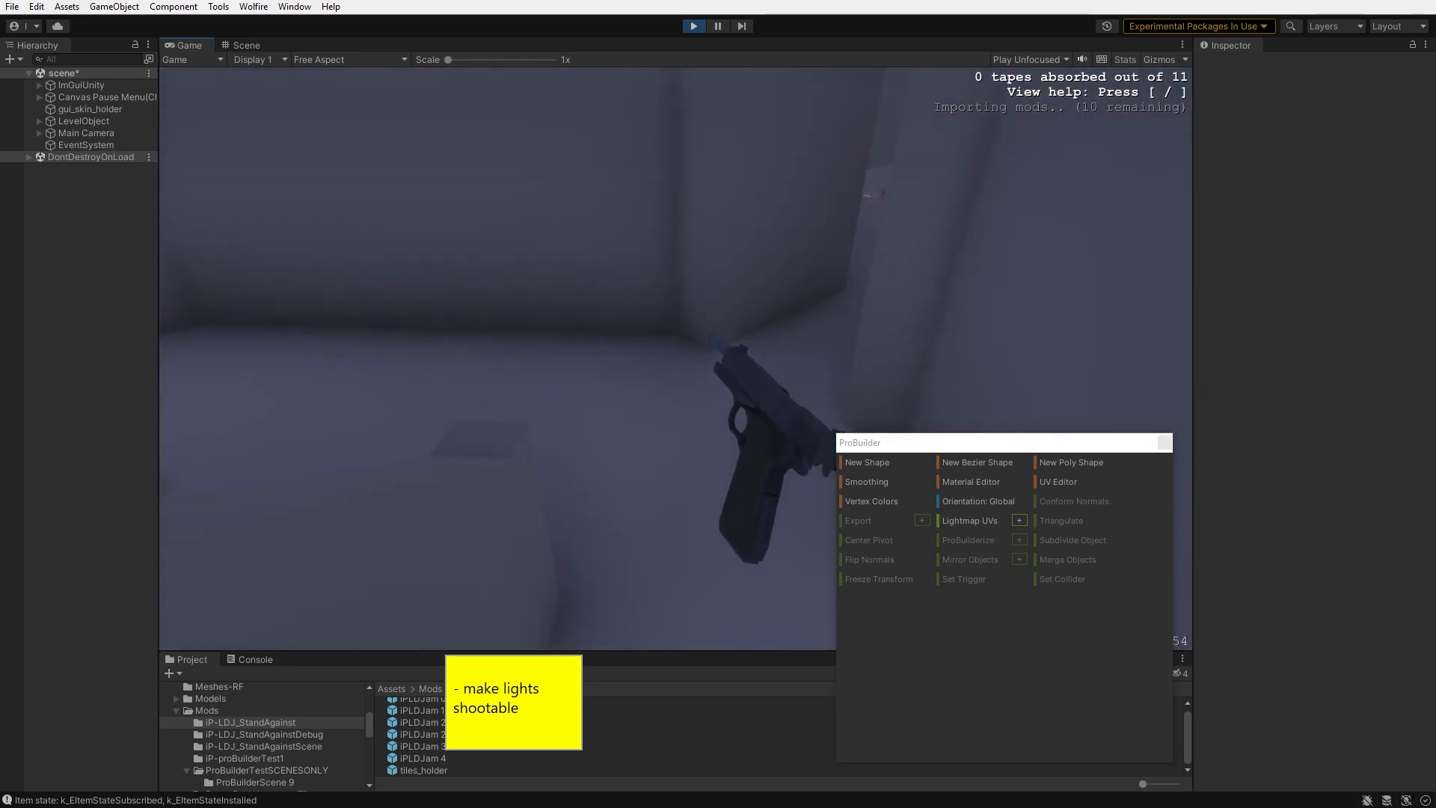
pyautogui.press('w')
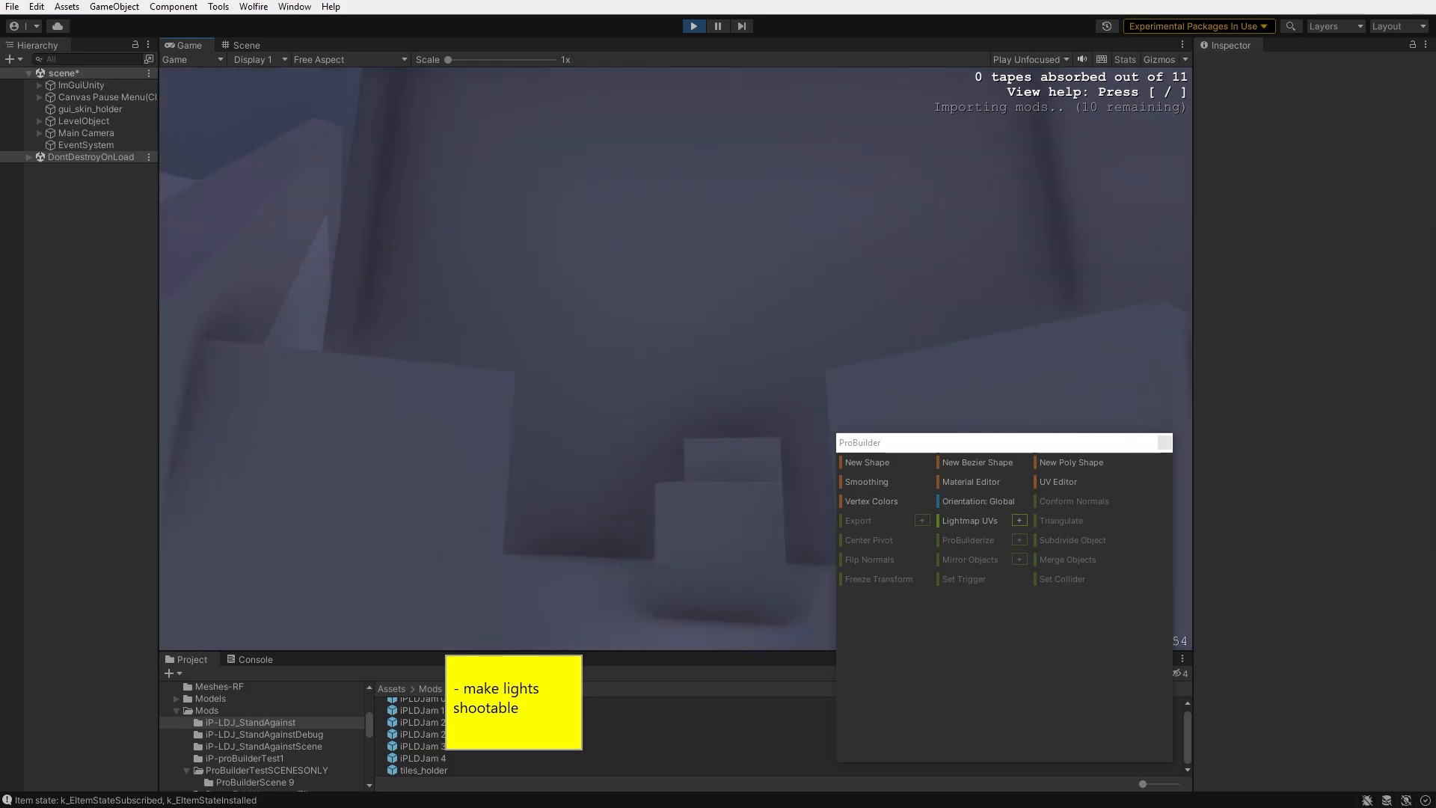
pyautogui.press('w')
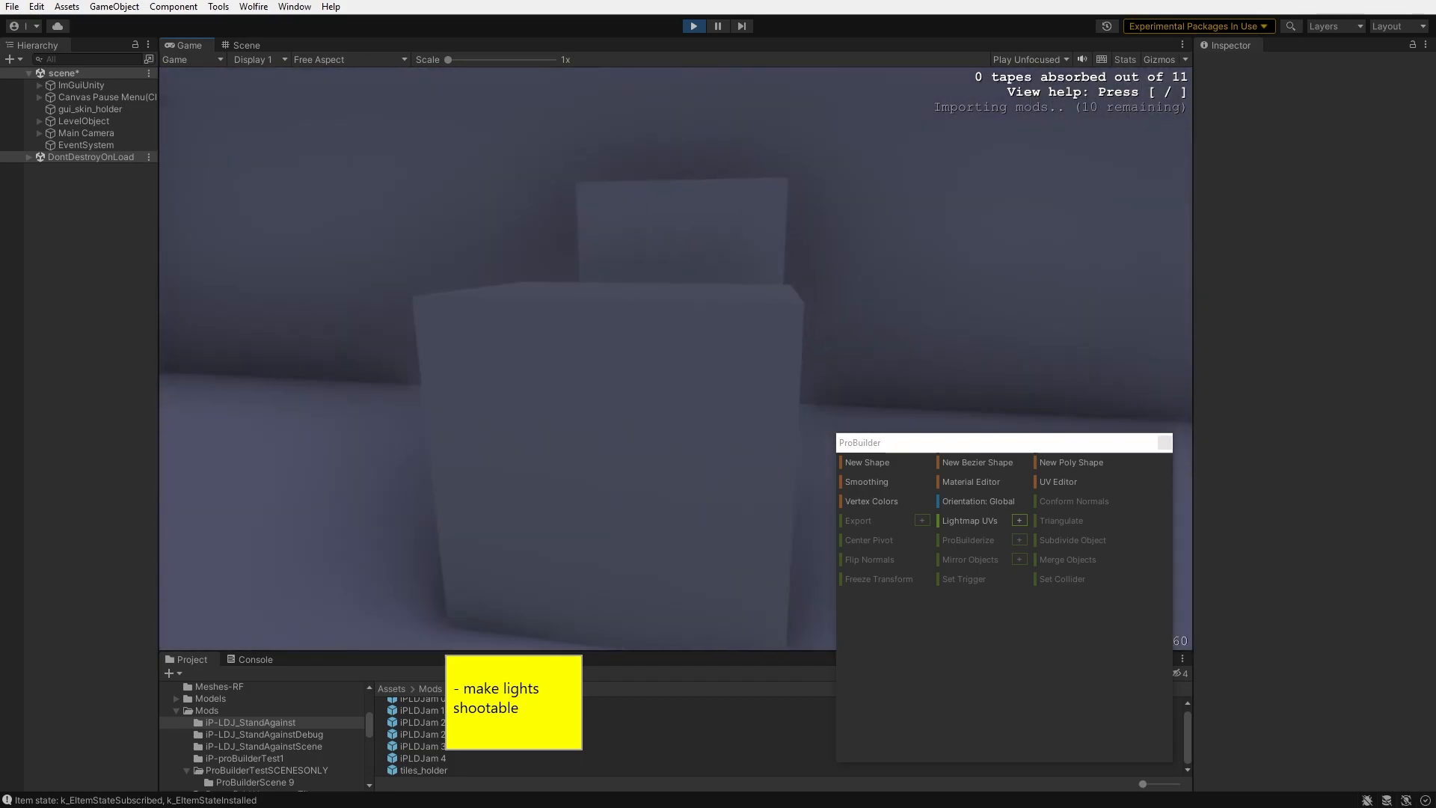
pyautogui.press('w')
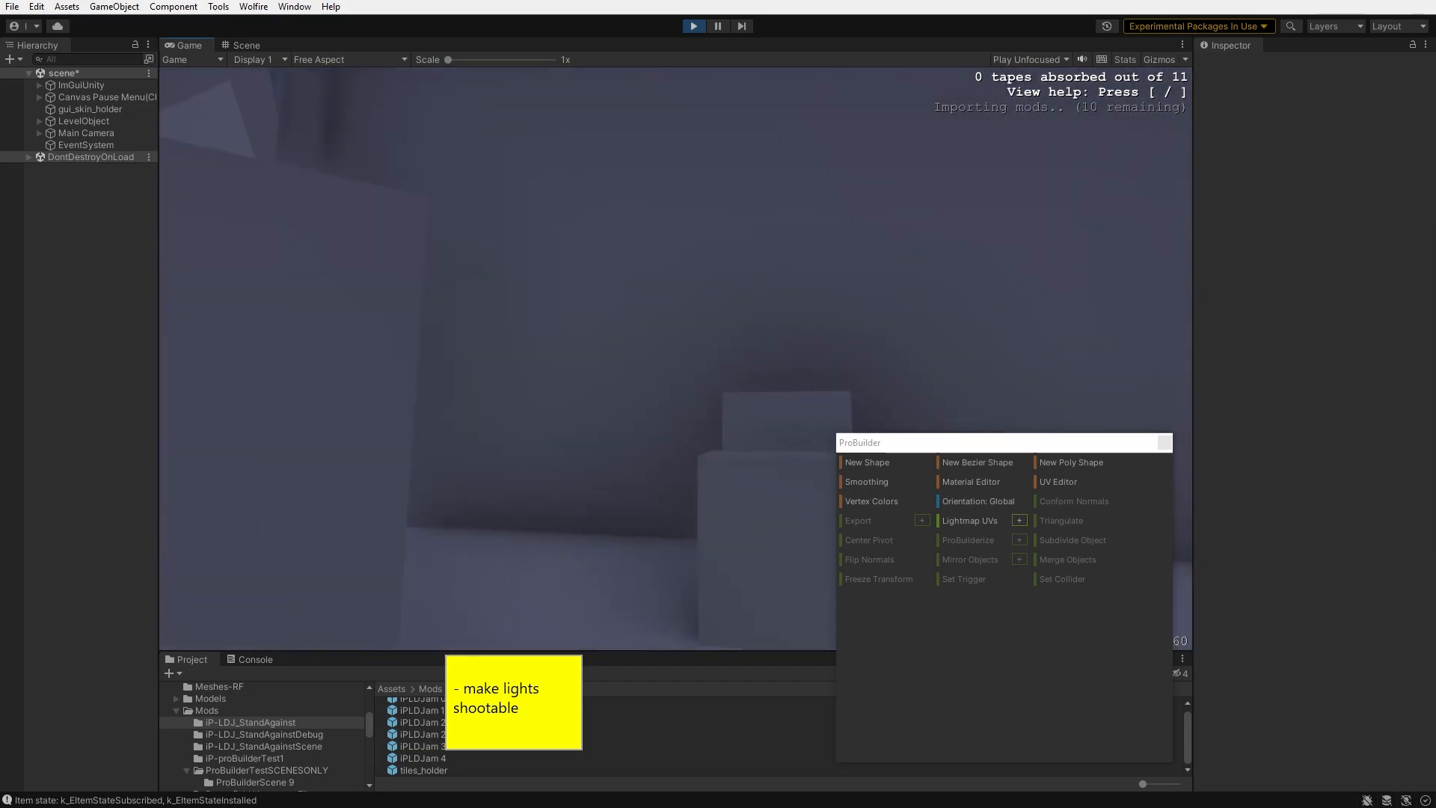
pyautogui.hotkey('ctrl', 'p')
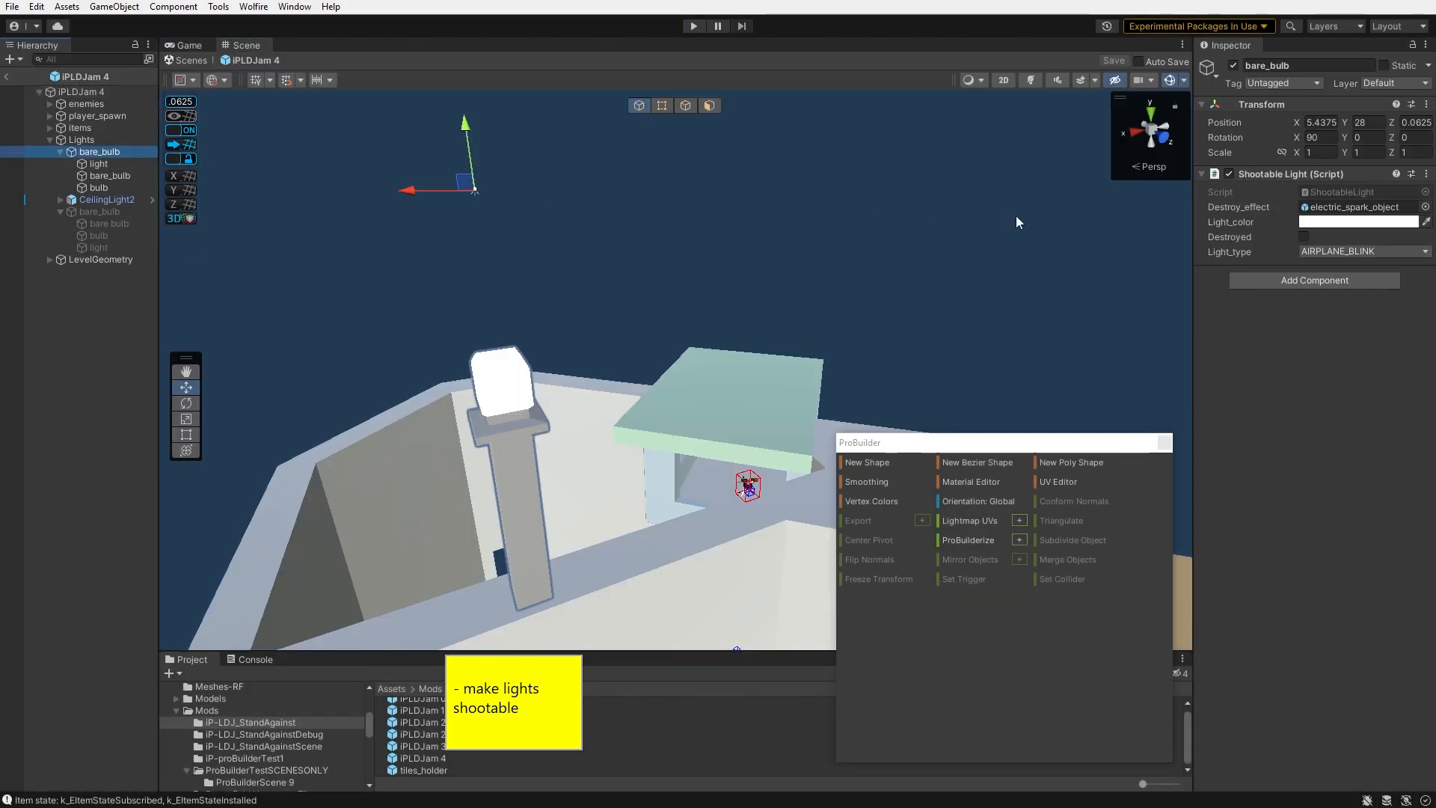
# - Set the bare_bulb's light type to NORMAL and playtest shooting the lamp
pyautogui.click(1350, 292)
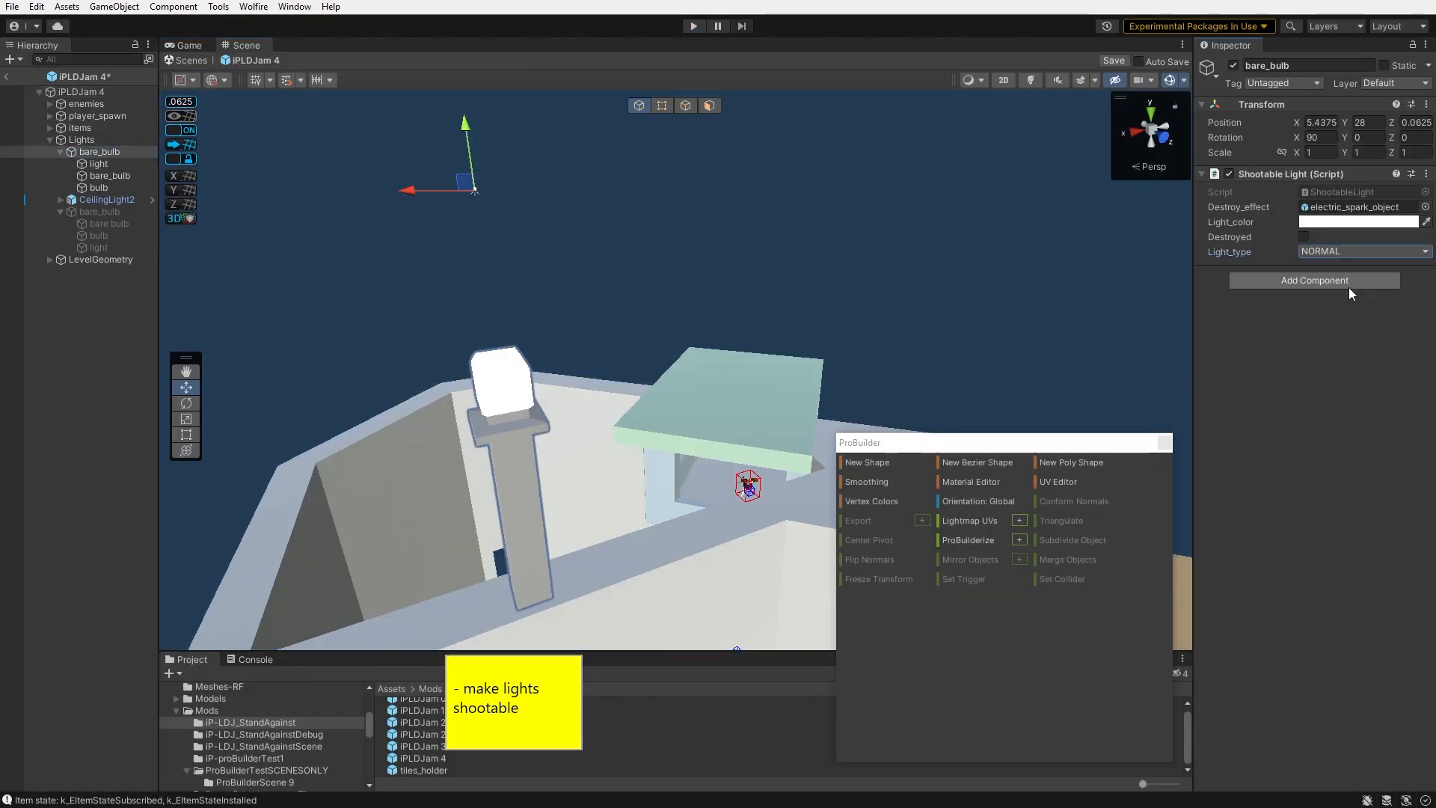
pyautogui.hotkey('ctrl', 'p')
pyautogui.click(676, 358)
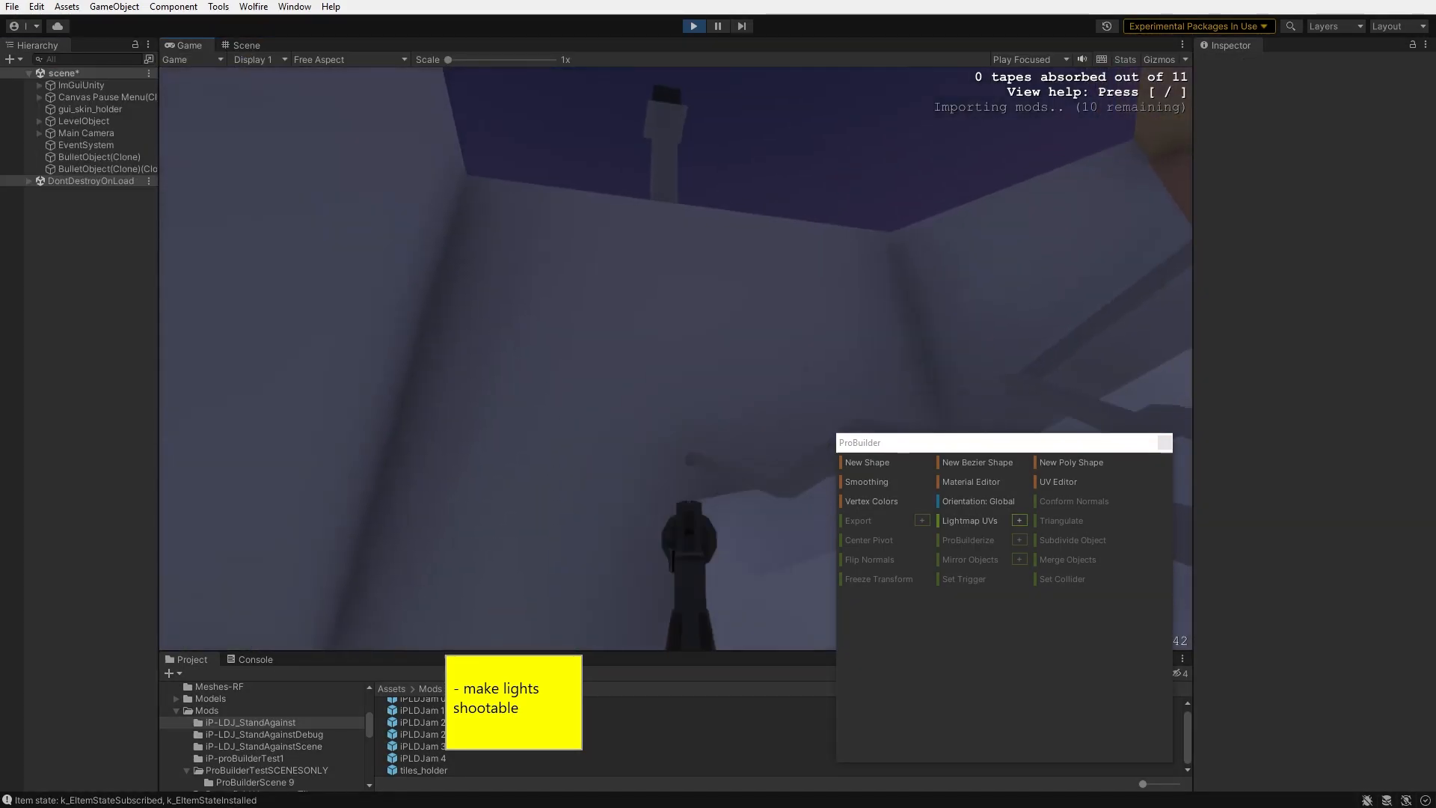
pyautogui.press('w')
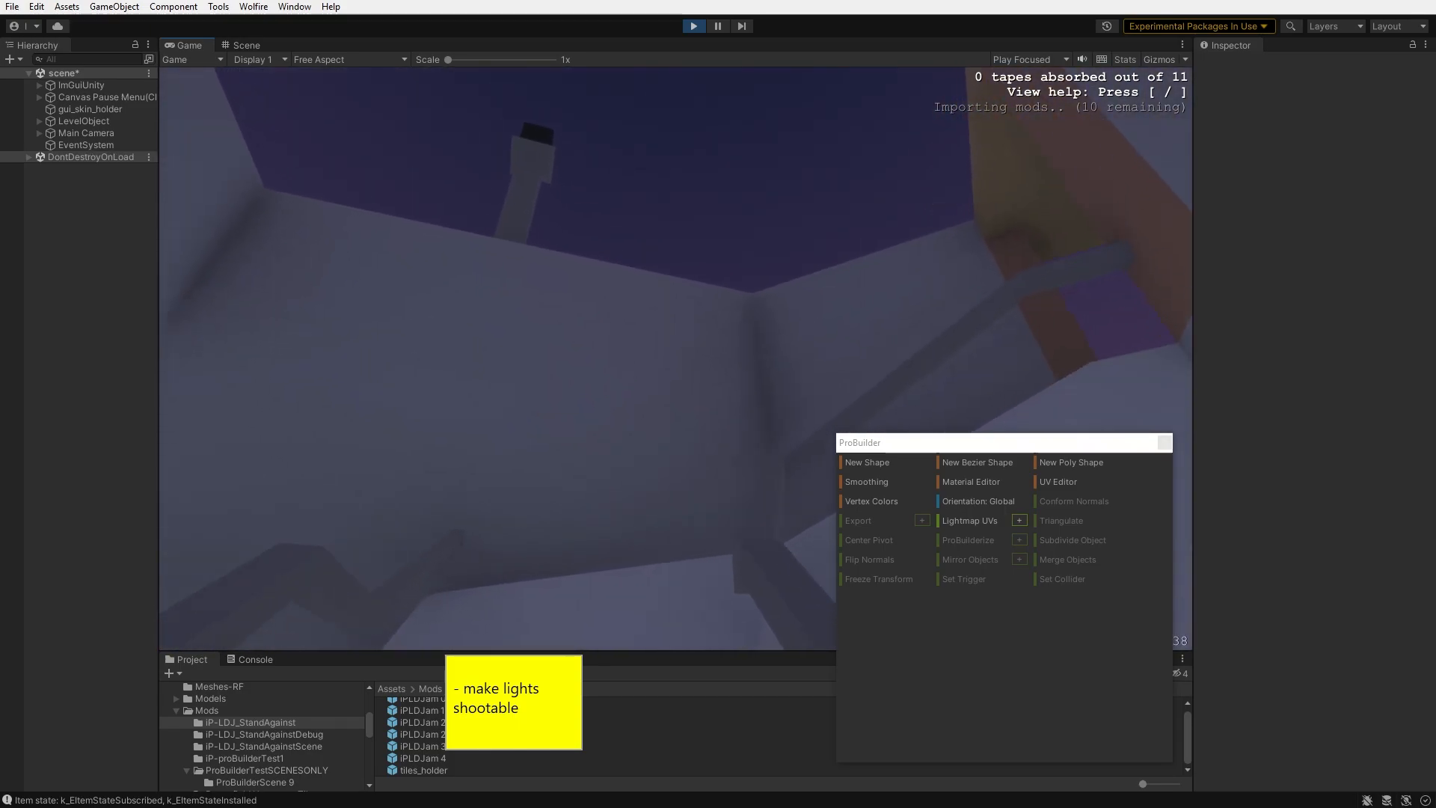
pyautogui.press('w')
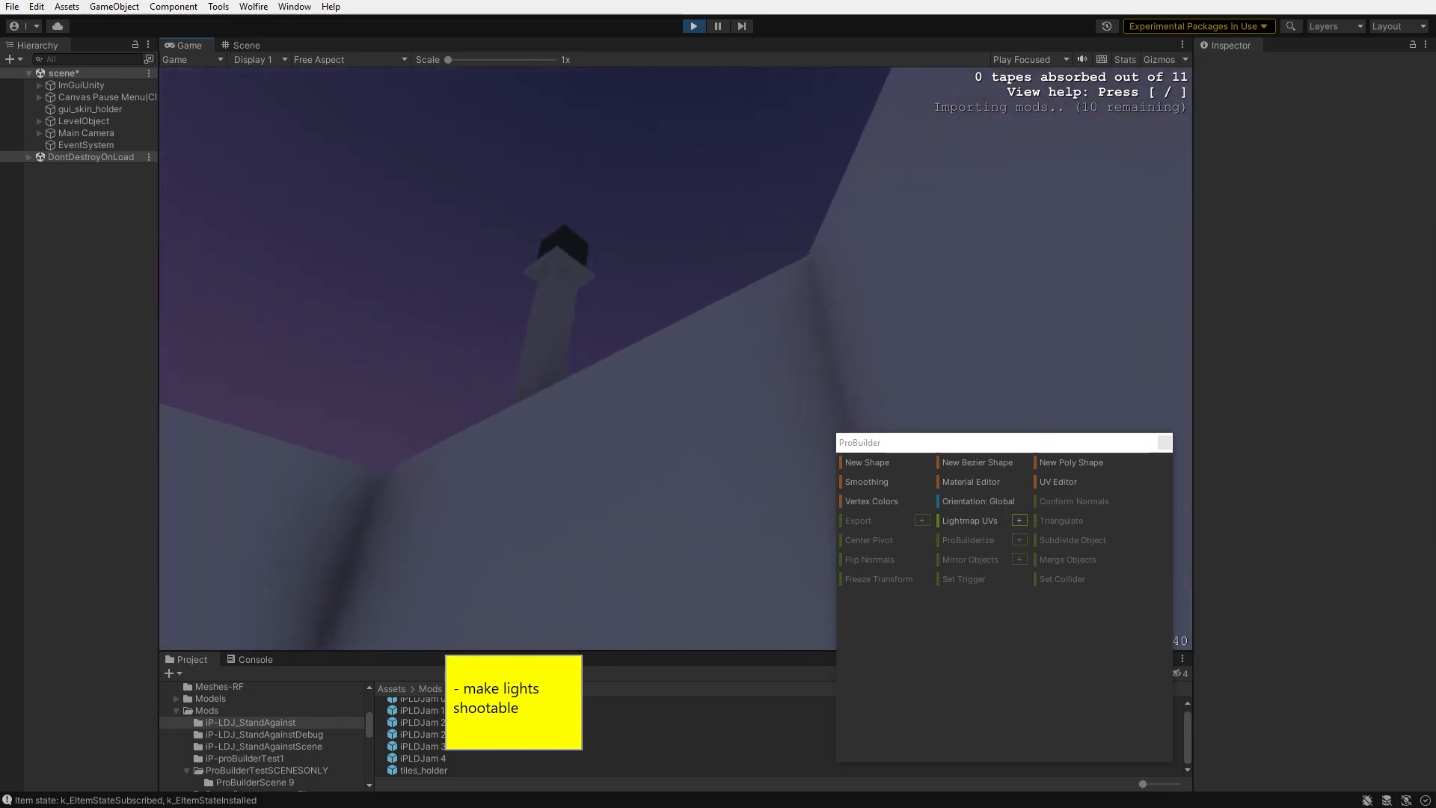
pyautogui.rightClick(676, 358)
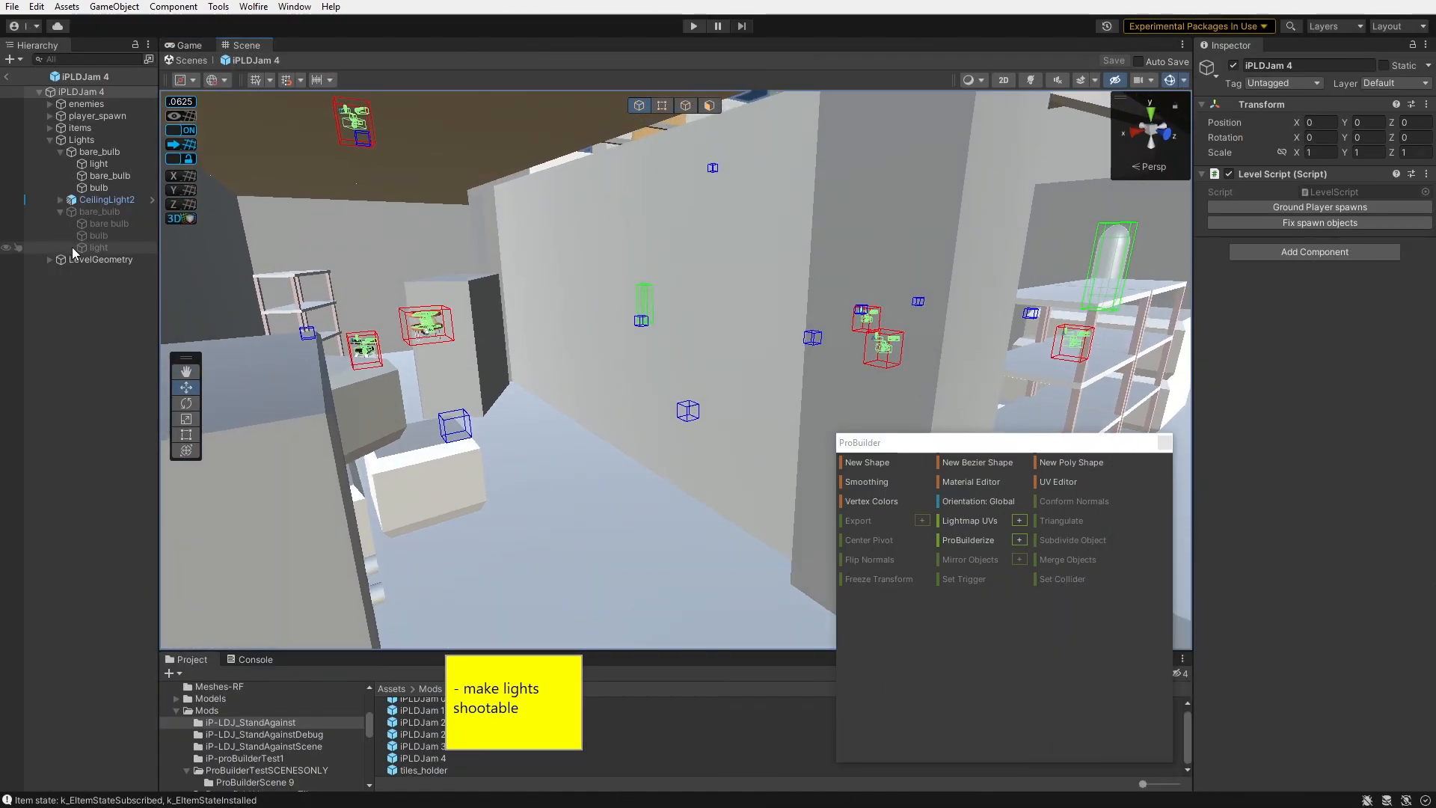
# - Restructure the ceiling light into a ceiling_light parent holding bare_bulb, bulb and light children
pyautogui.doubleClick(101, 199)
pyautogui.press('w')
pyautogui.moveTo(635, 347); pyautogui.dragTo(468, 246, button='right')
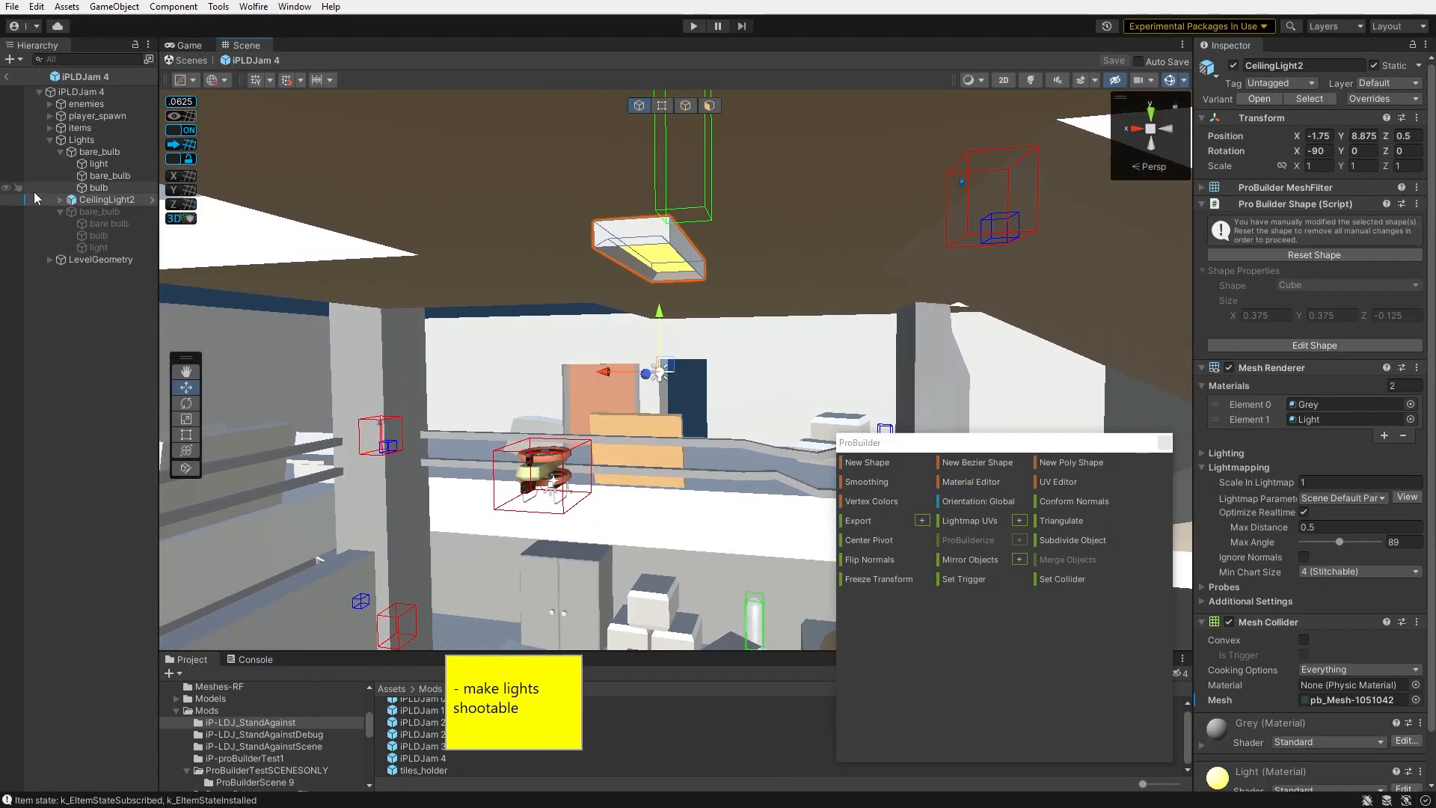
pyautogui.rightClick(86, 205)
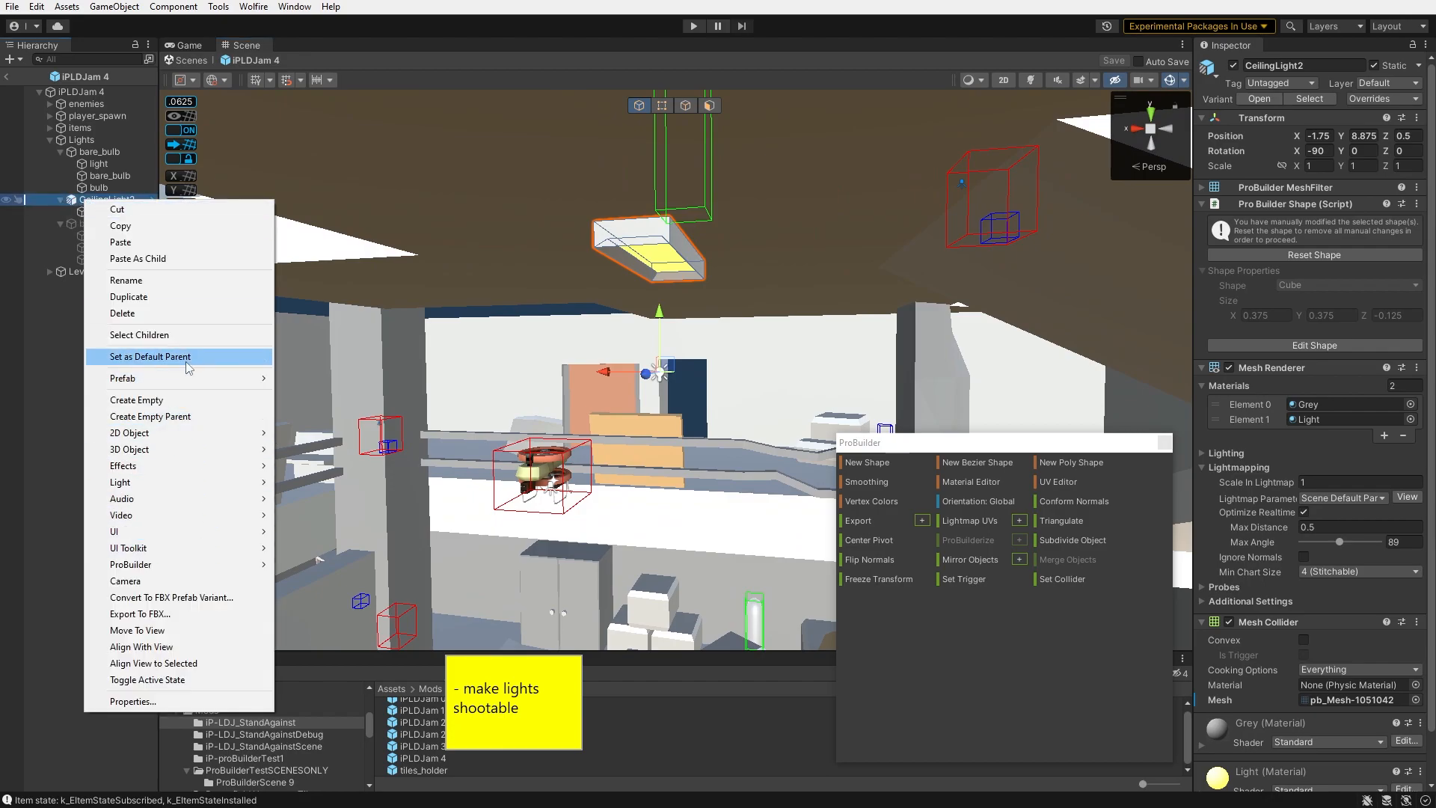
pyautogui.moveTo(242, 383)
pyautogui.click(328, 461)
pyautogui.moveTo(508, 247); pyautogui.dragTo(536, 193, button='right')
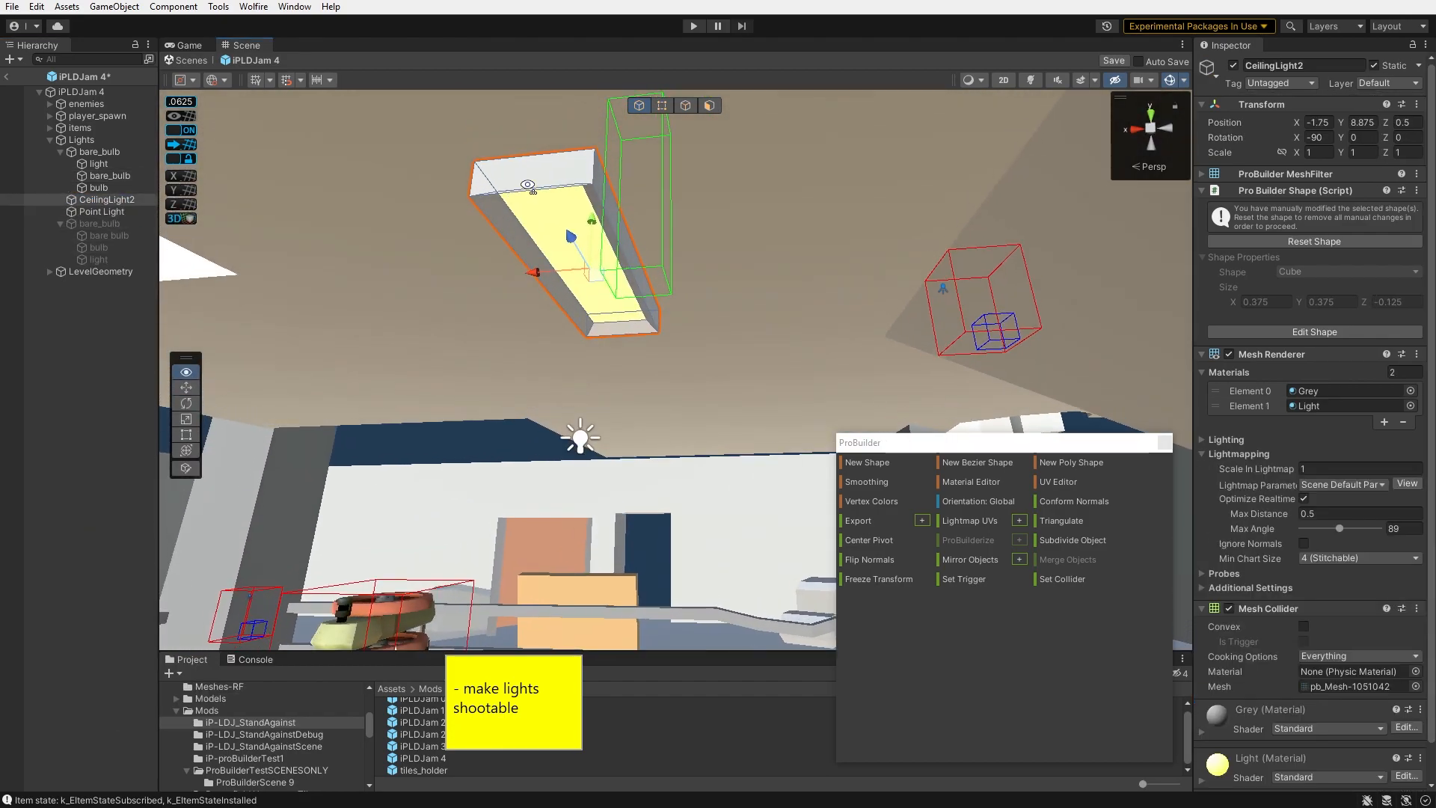
pyautogui.moveTo(537, 191); pyautogui.dragTo(539, 188, button='right')
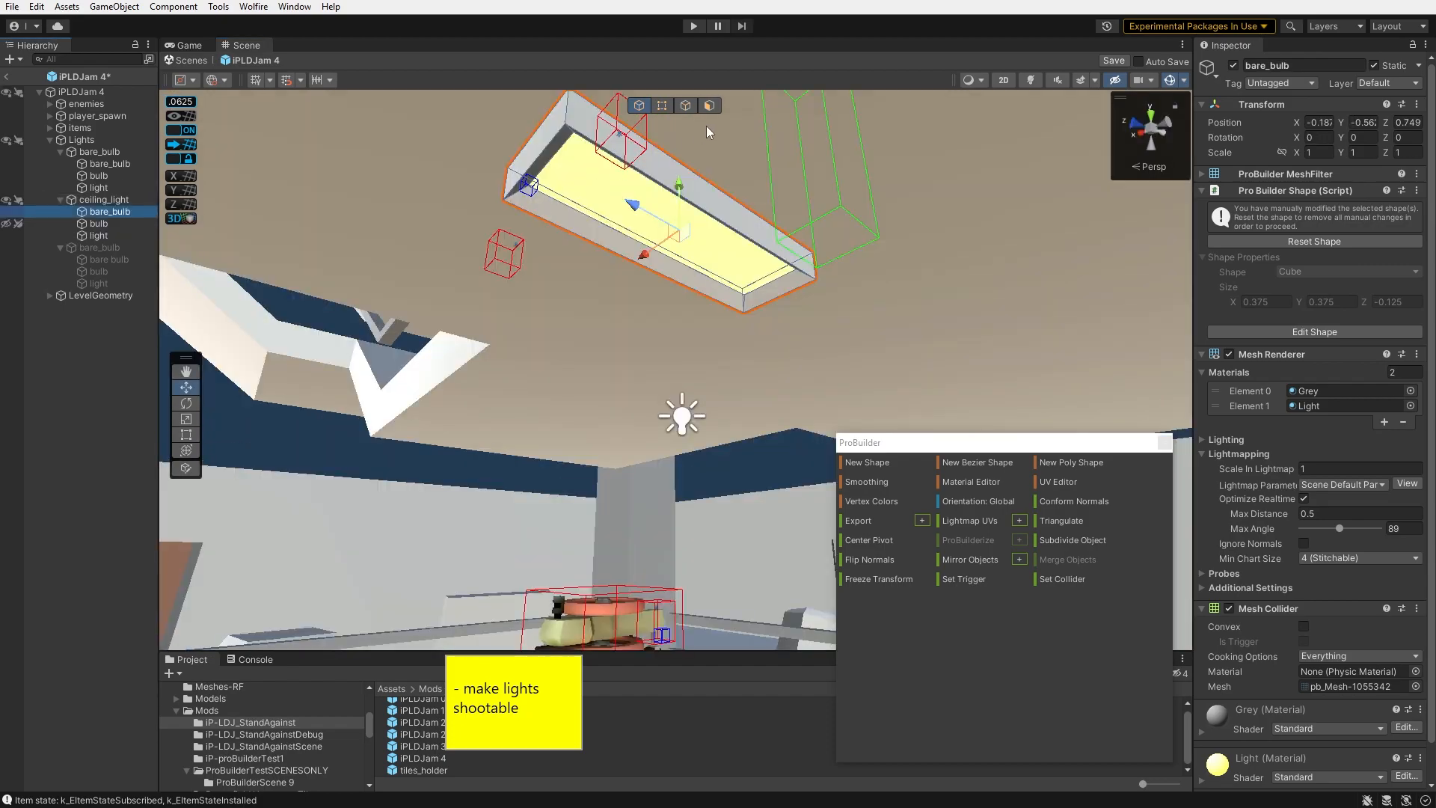
# - Delete the glowing panel face from the ceiling light's bare_bulb frame mesh
pyautogui.click(709, 106)
pyautogui.press('Delete')
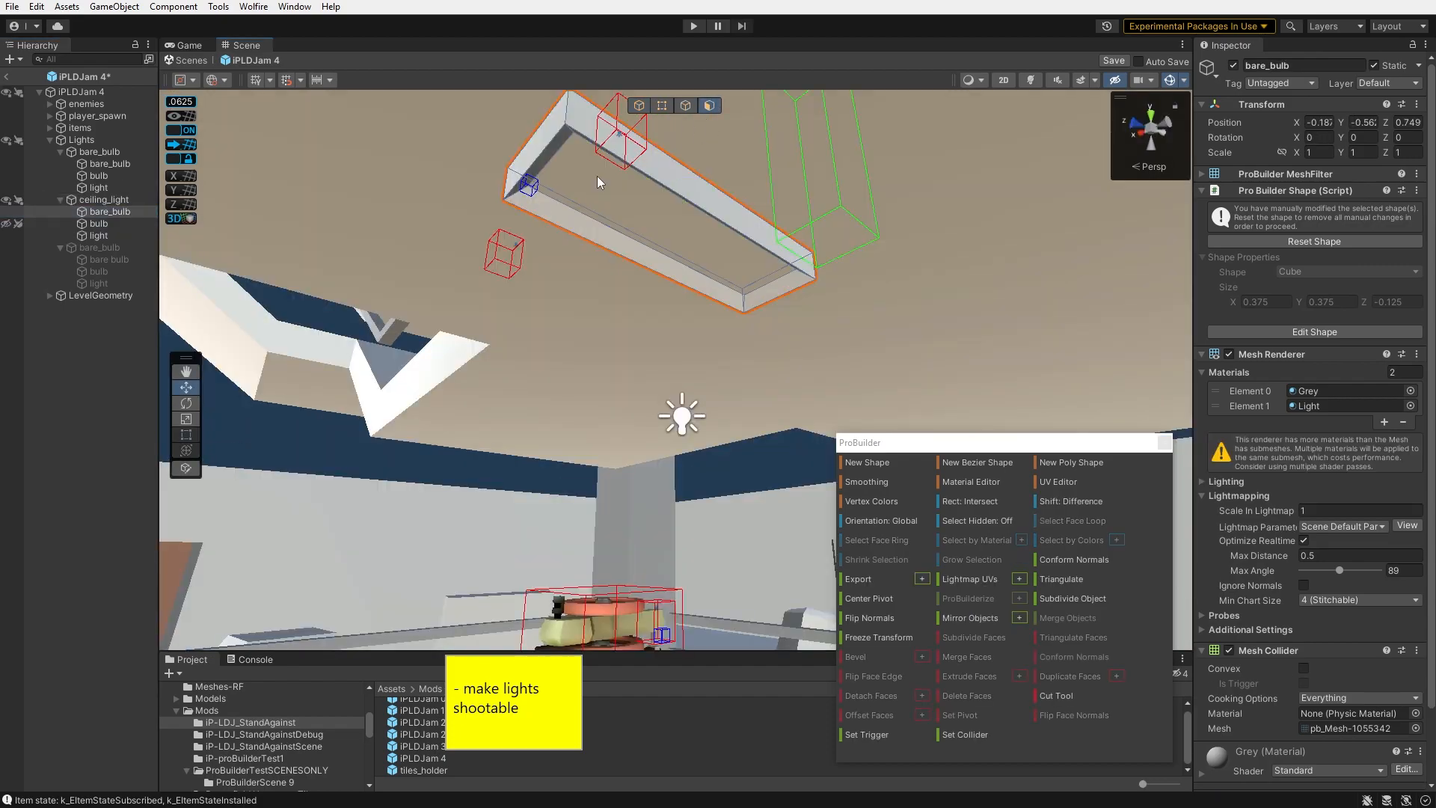
pyautogui.click(640, 105)
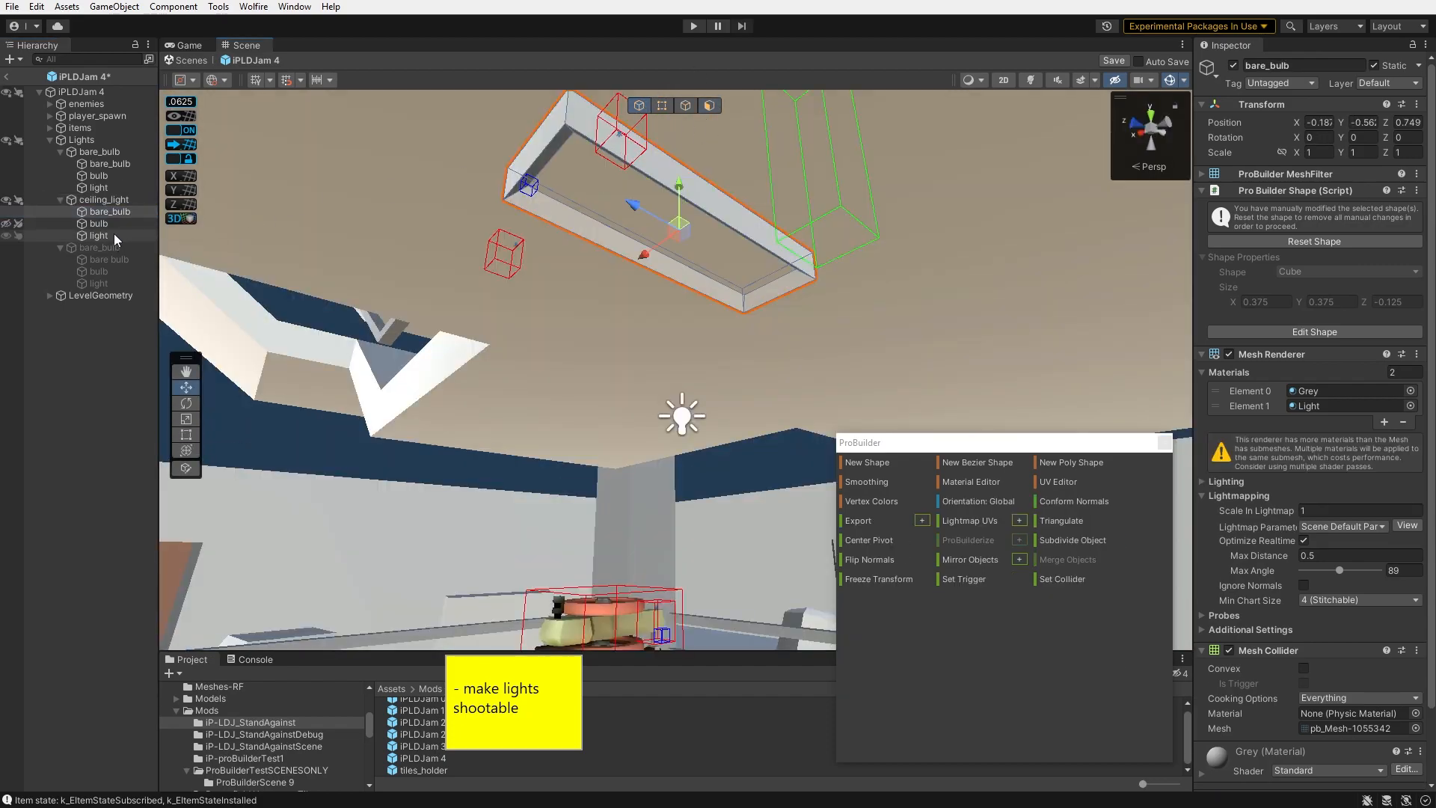
# - Delete the frame faces from the ceiling light's bulb mesh, keeping only its light panel
pyautogui.click(98, 224)
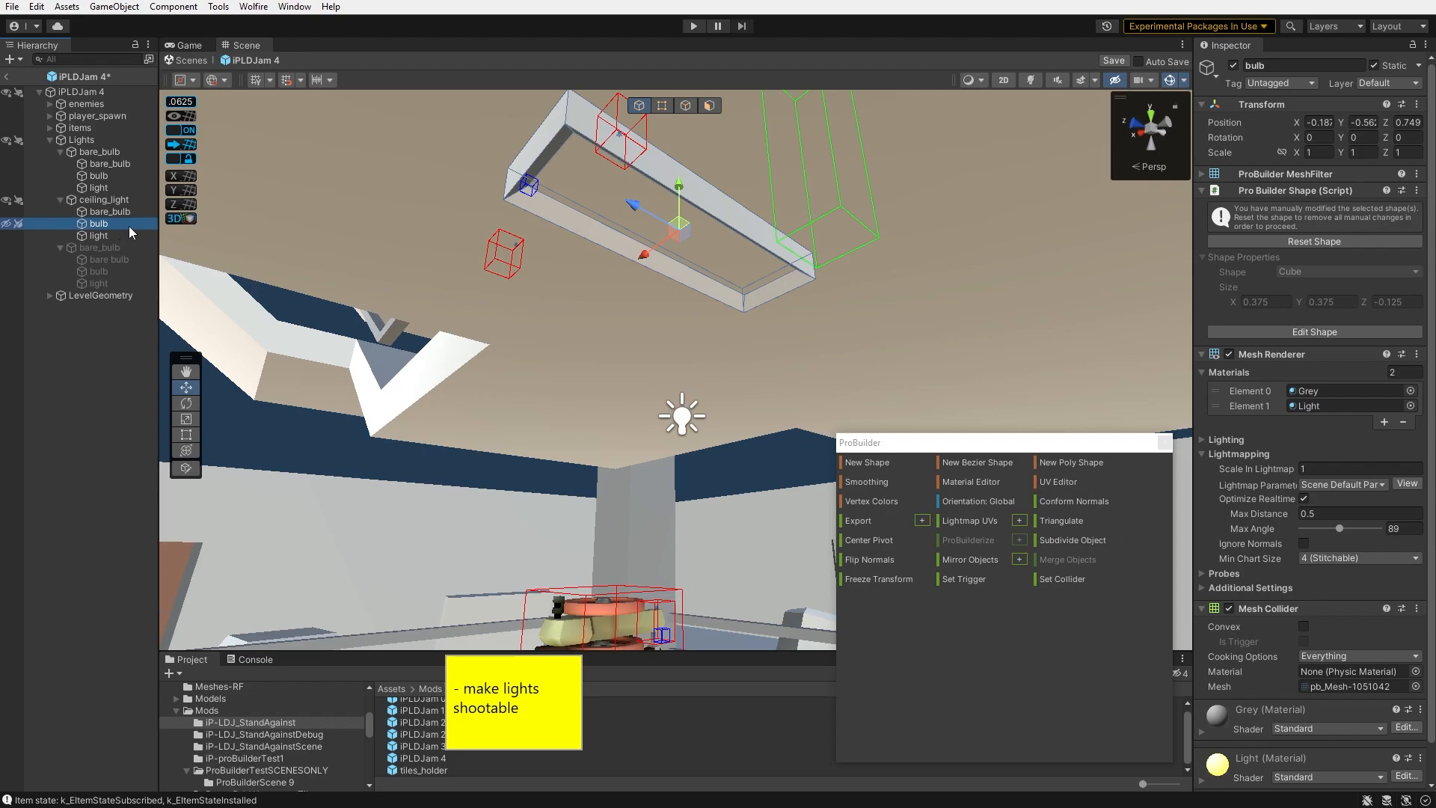
pyautogui.click(9, 223)
pyautogui.click(709, 106)
pyautogui.click(591, 124)
pyautogui.press('BackSpace')
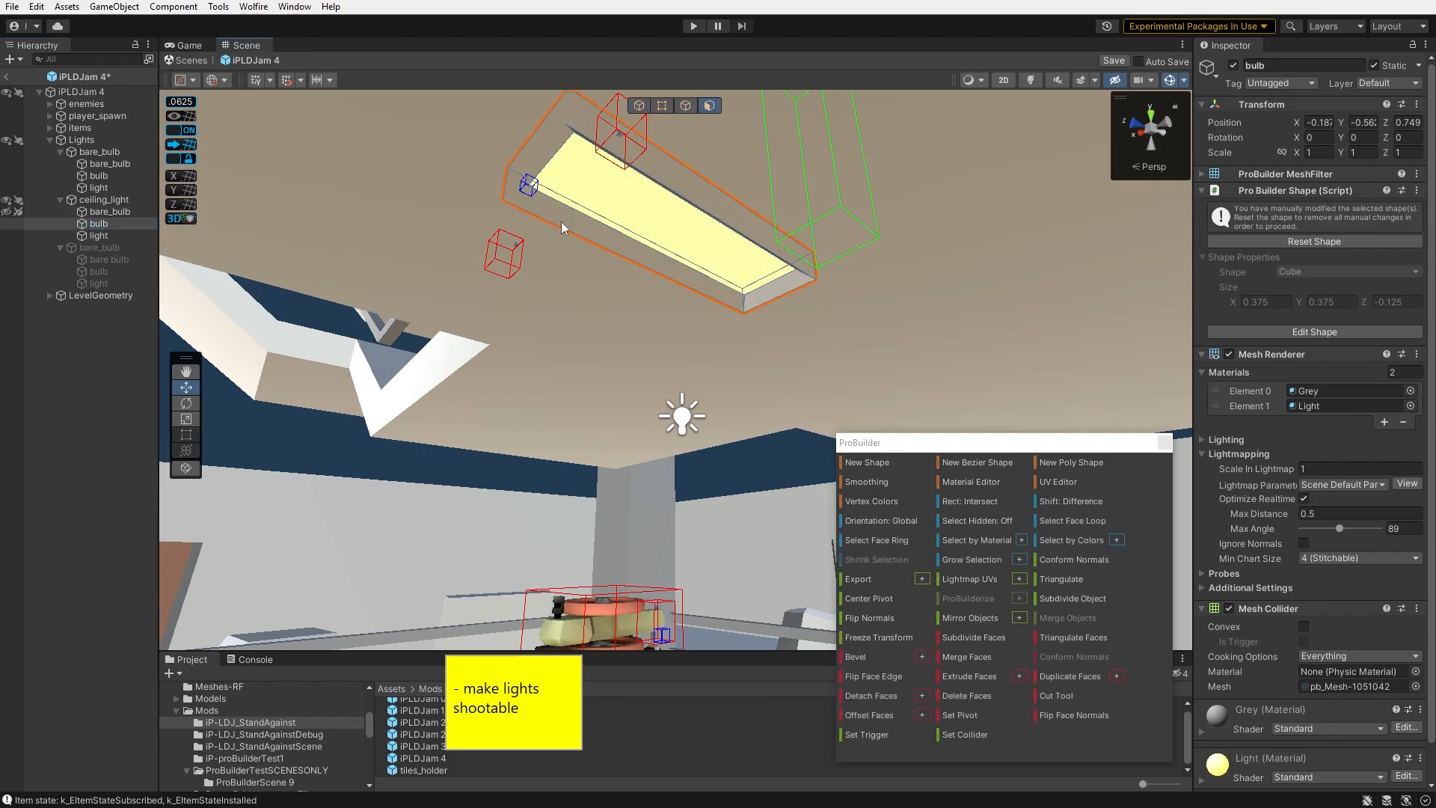
pyautogui.click(797, 274)
pyautogui.click(793, 272)
pyautogui.click(731, 233)
pyautogui.click(731, 233)
pyautogui.moveTo(733, 234); pyautogui.dragTo(174, 277, button='right')
pyautogui.click(960, 243)
pyautogui.press('BackSpace')
pyautogui.moveTo(778, 269); pyautogui.dragTo(569, 300, button='right')
# - Add a Shootable Light component to the ceiling_light parent
pyautogui.click(50, 163)
pyautogui.click(104, 199)
pyautogui.click(1332, 182)
pyautogui.write('shoot')
pyautogui.press('Return')
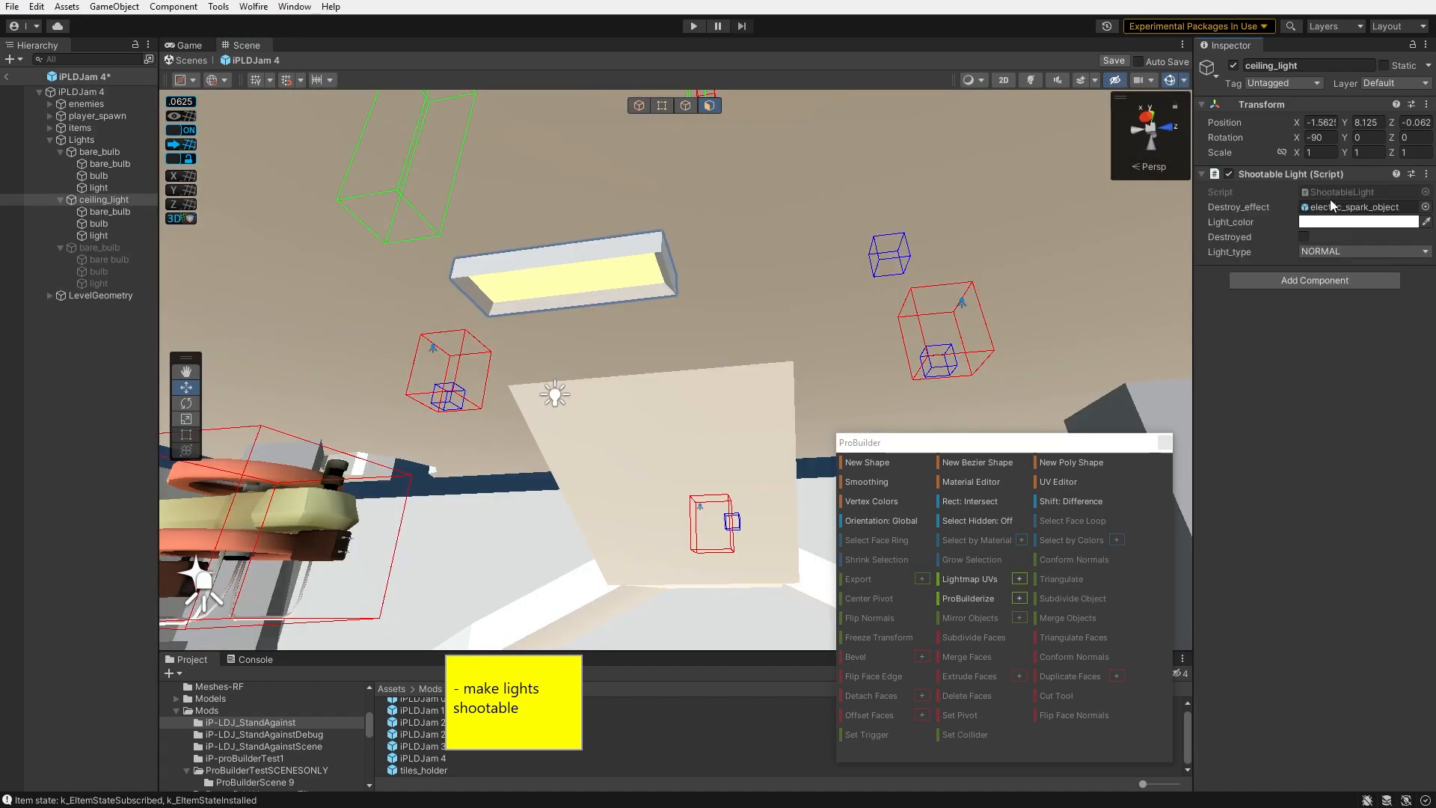
# - Playtest level 4 and shoot the ceiling light
pyautogui.hotkey('ctrl', 'p')
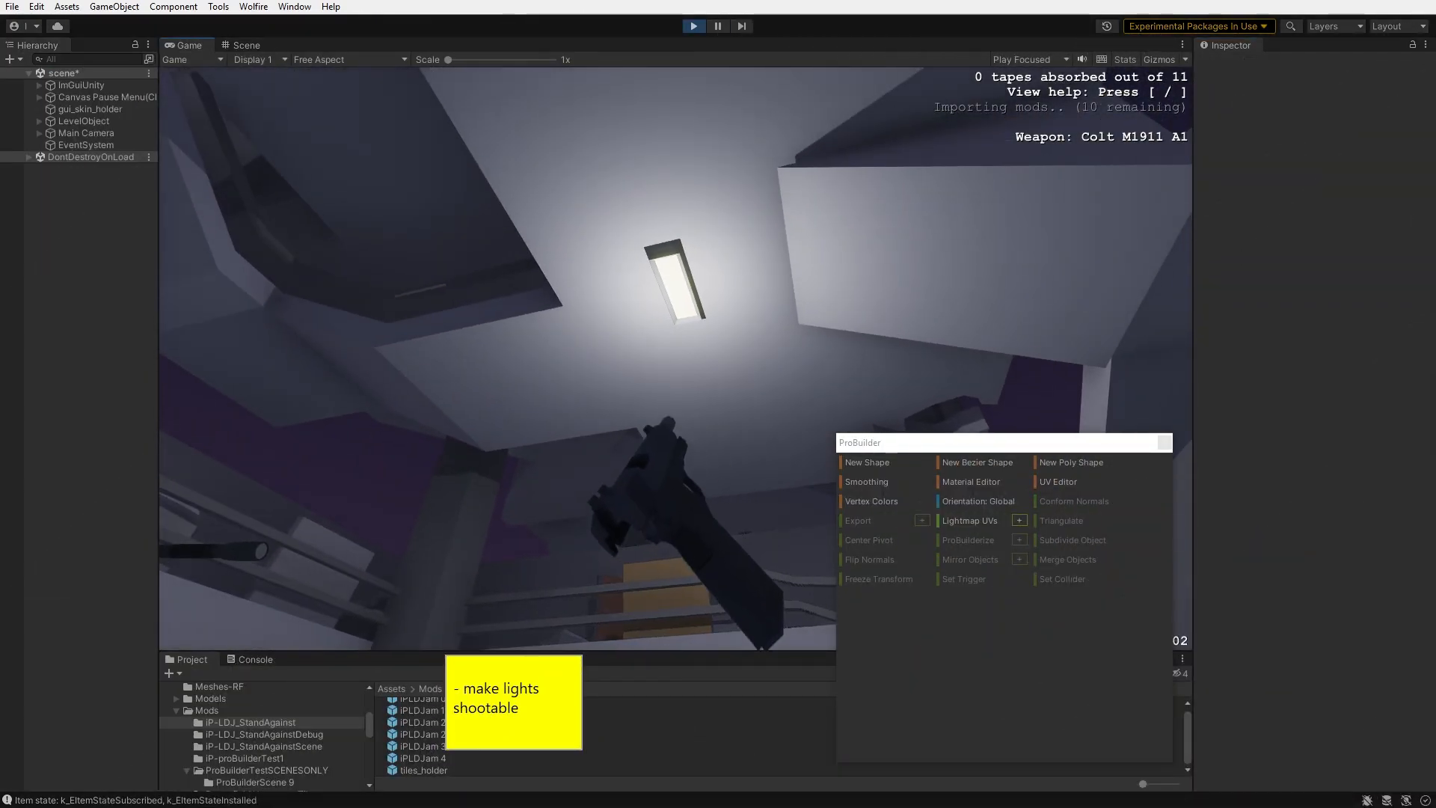
pyautogui.rightClick(676, 359)
pyautogui.click(676, 359)
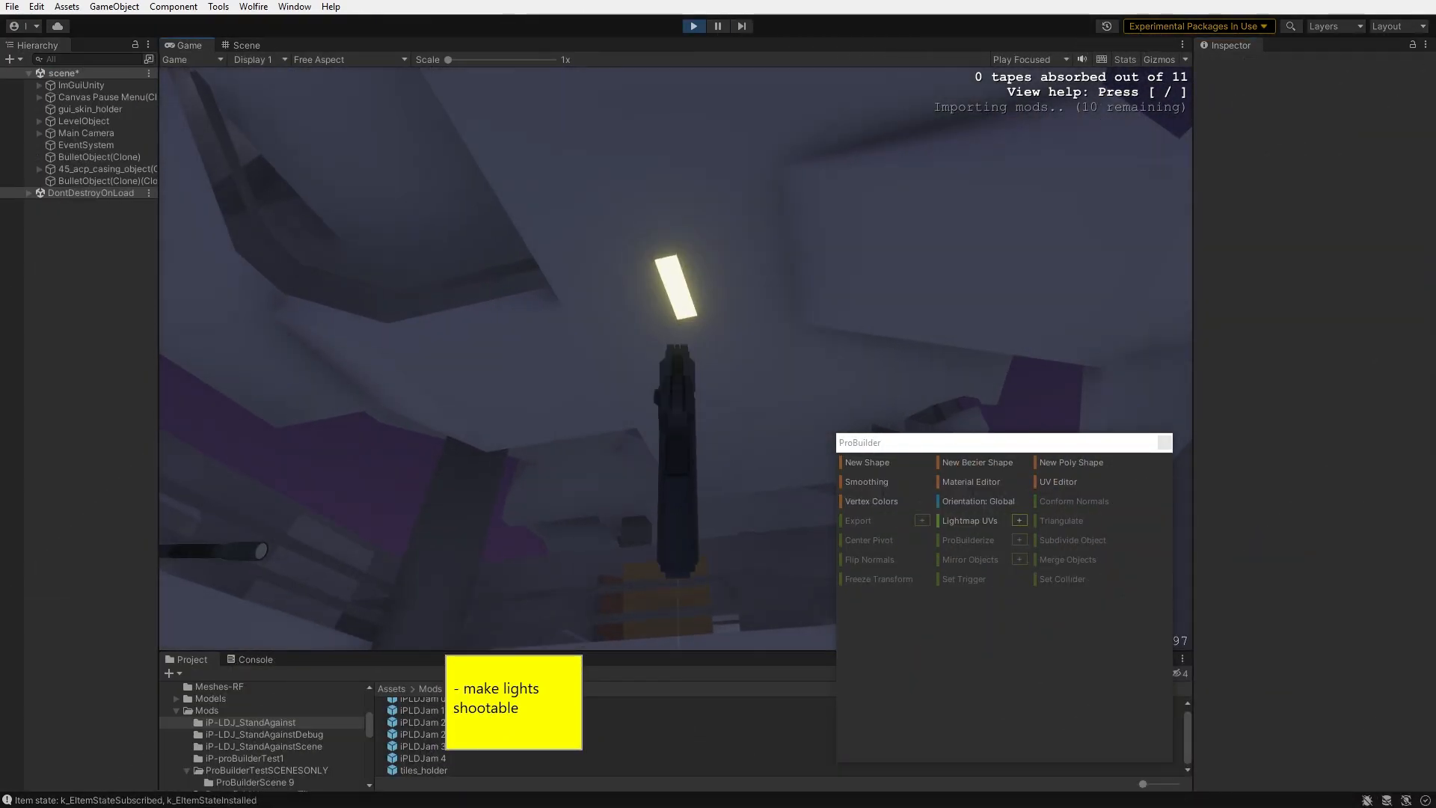
pyautogui.hotkey('ctrl', 'p')
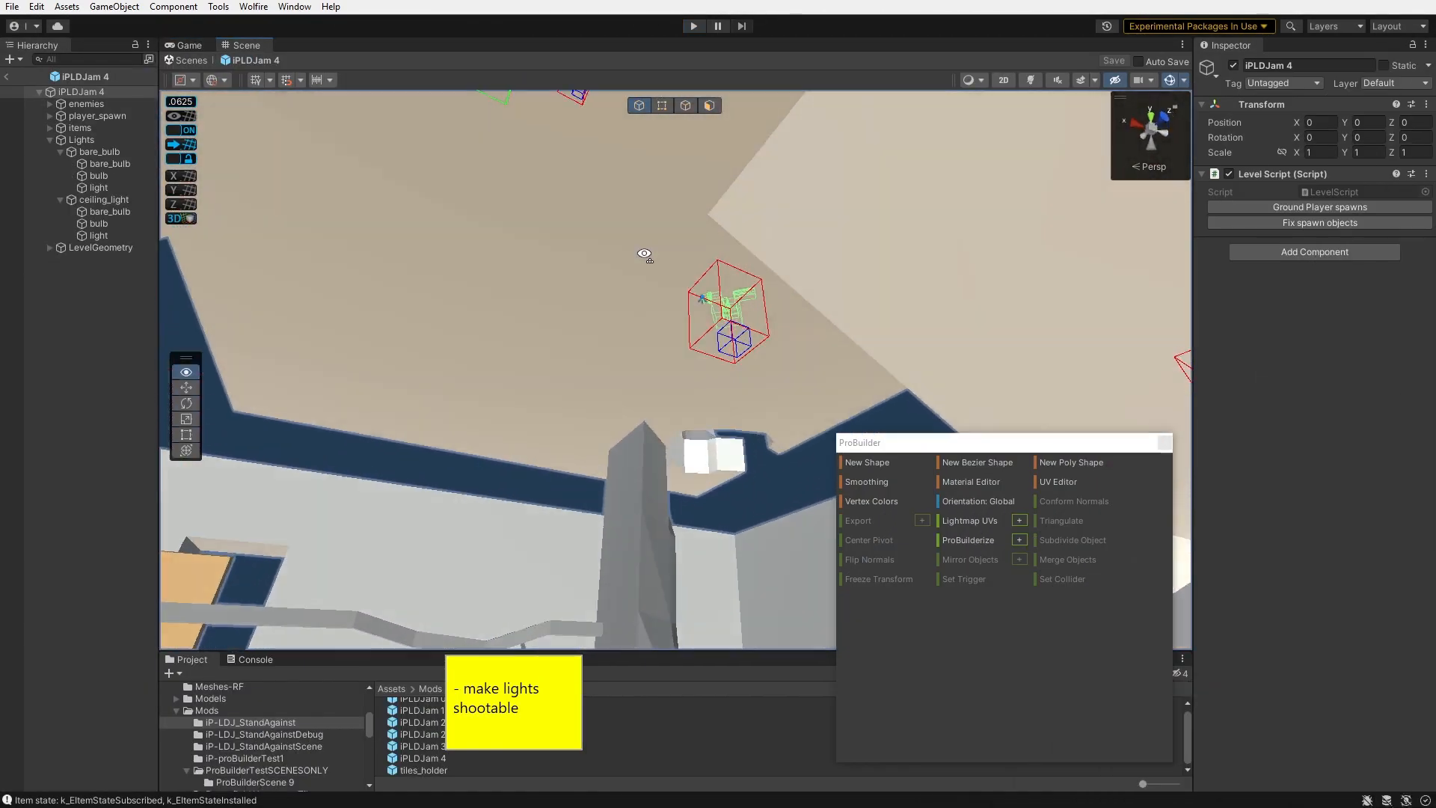
# - Remove the bulb mesh's extra material slot and search the material picker for light
pyautogui.moveTo(644, 254); pyautogui.dragTo(603, 228, button='right')
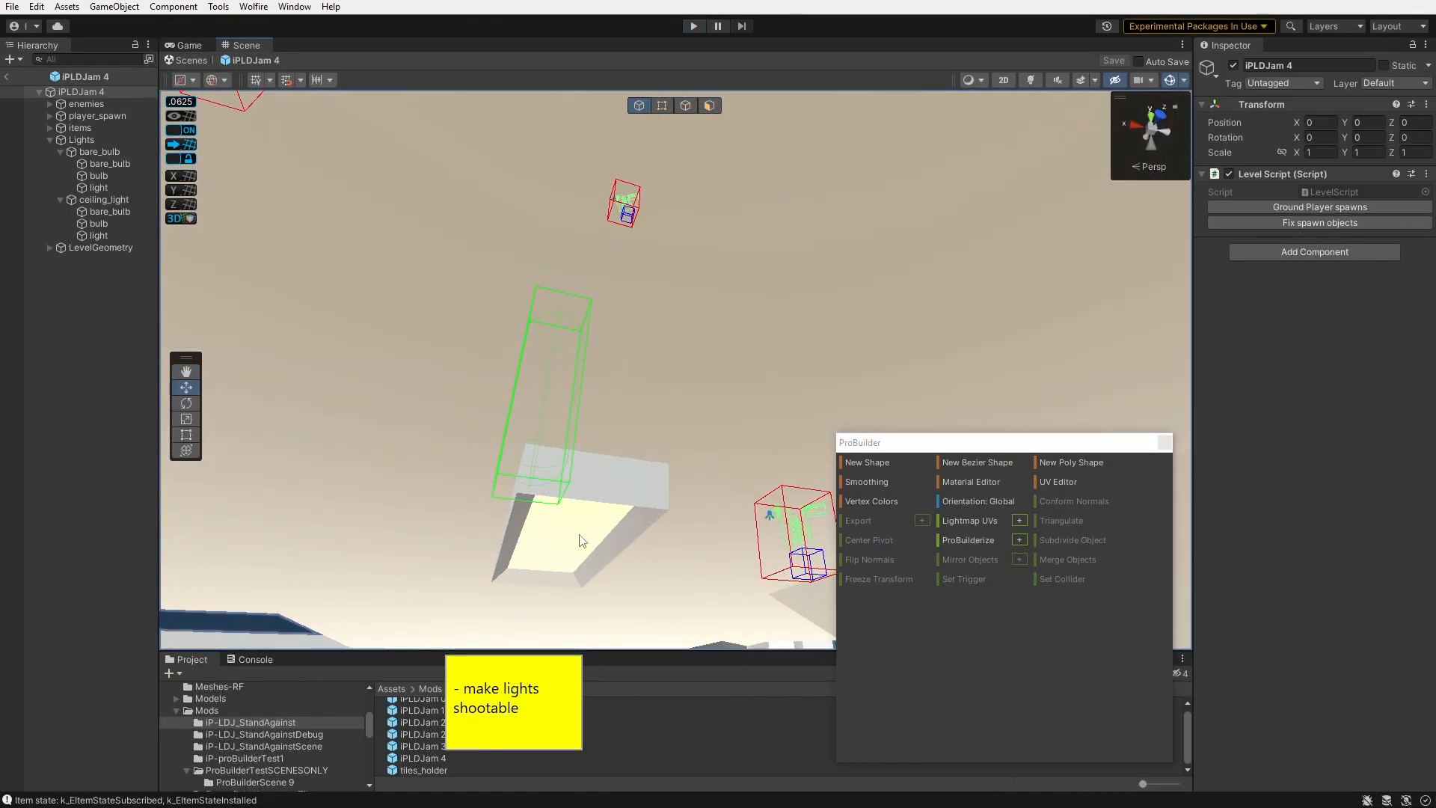
pyautogui.moveTo(581, 541); pyautogui.dragTo(571, 500, button='right')
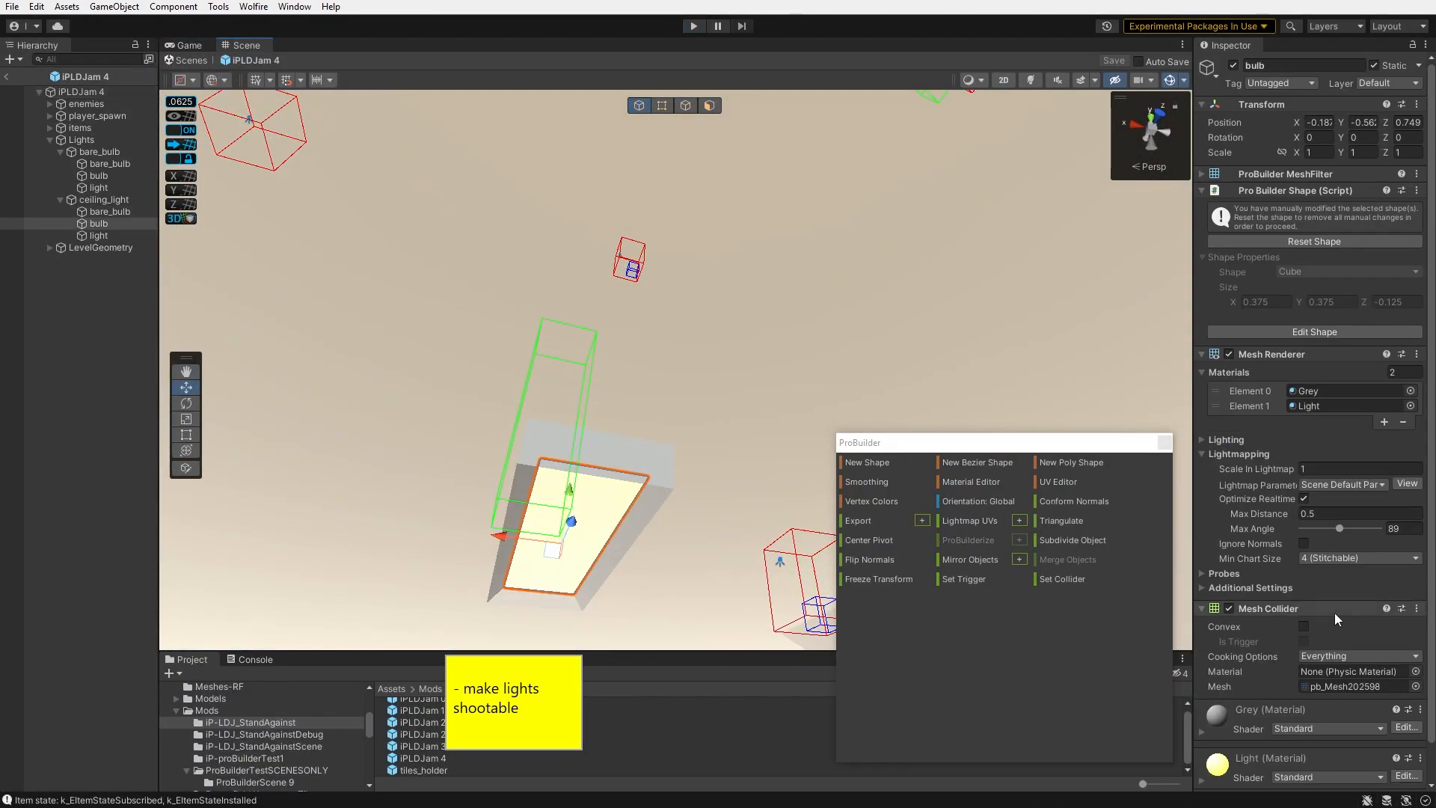
pyautogui.scroll(-1, 1315, 645)
pyautogui.click(1404, 383)
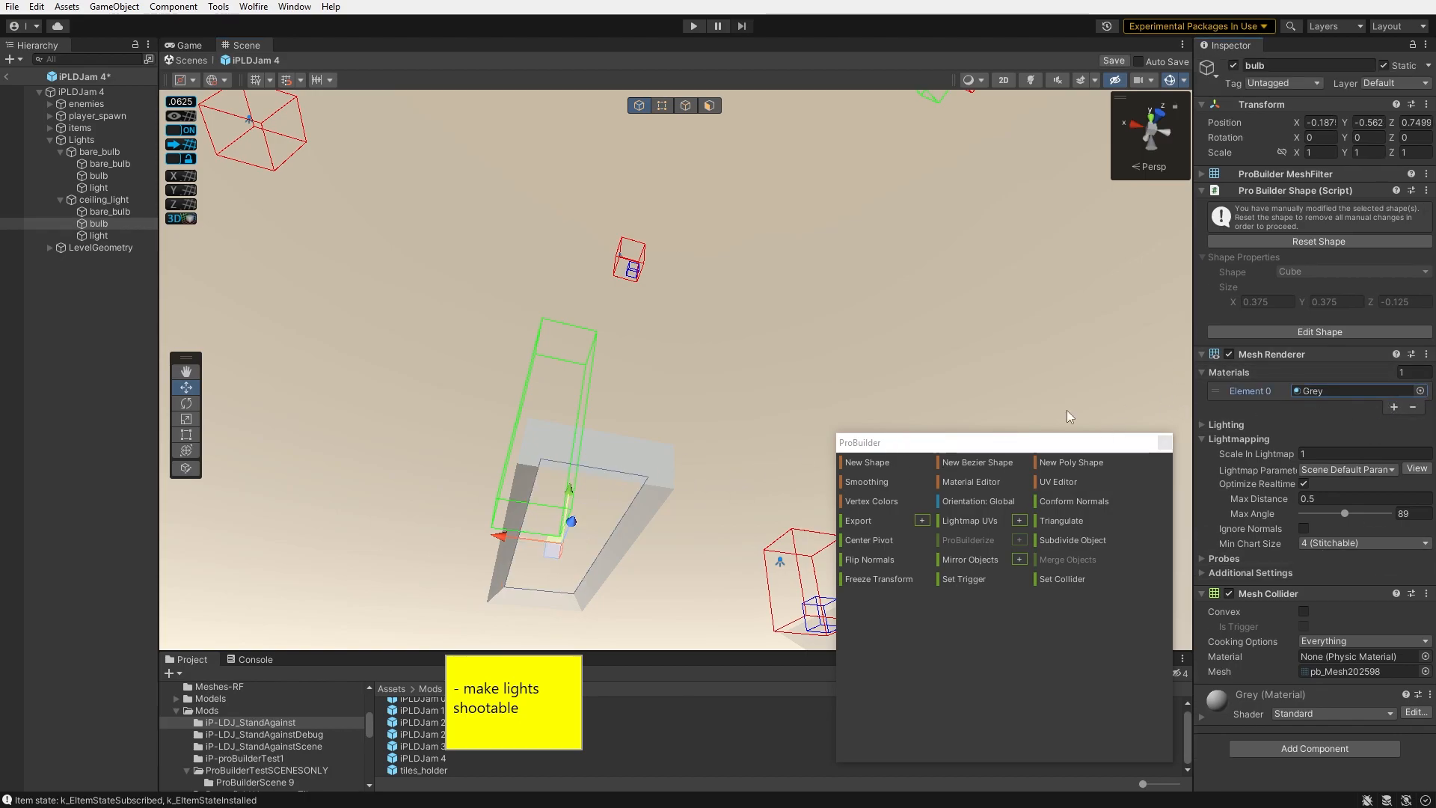
pyautogui.click(1420, 391)
pyautogui.write('light')
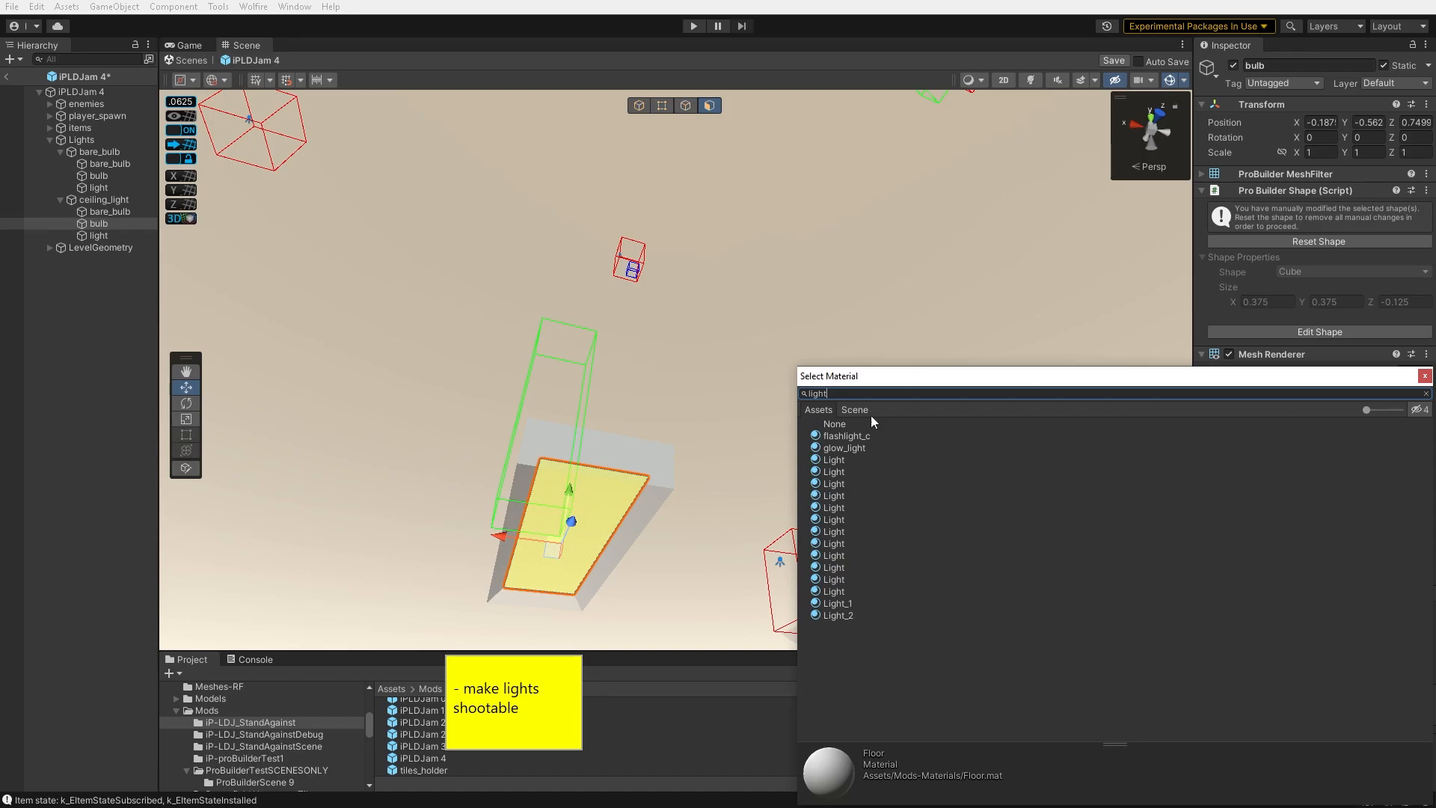
# - Playtest the level again and shoot the ceiling light
pyautogui.hotkey('ctrl', 'p')
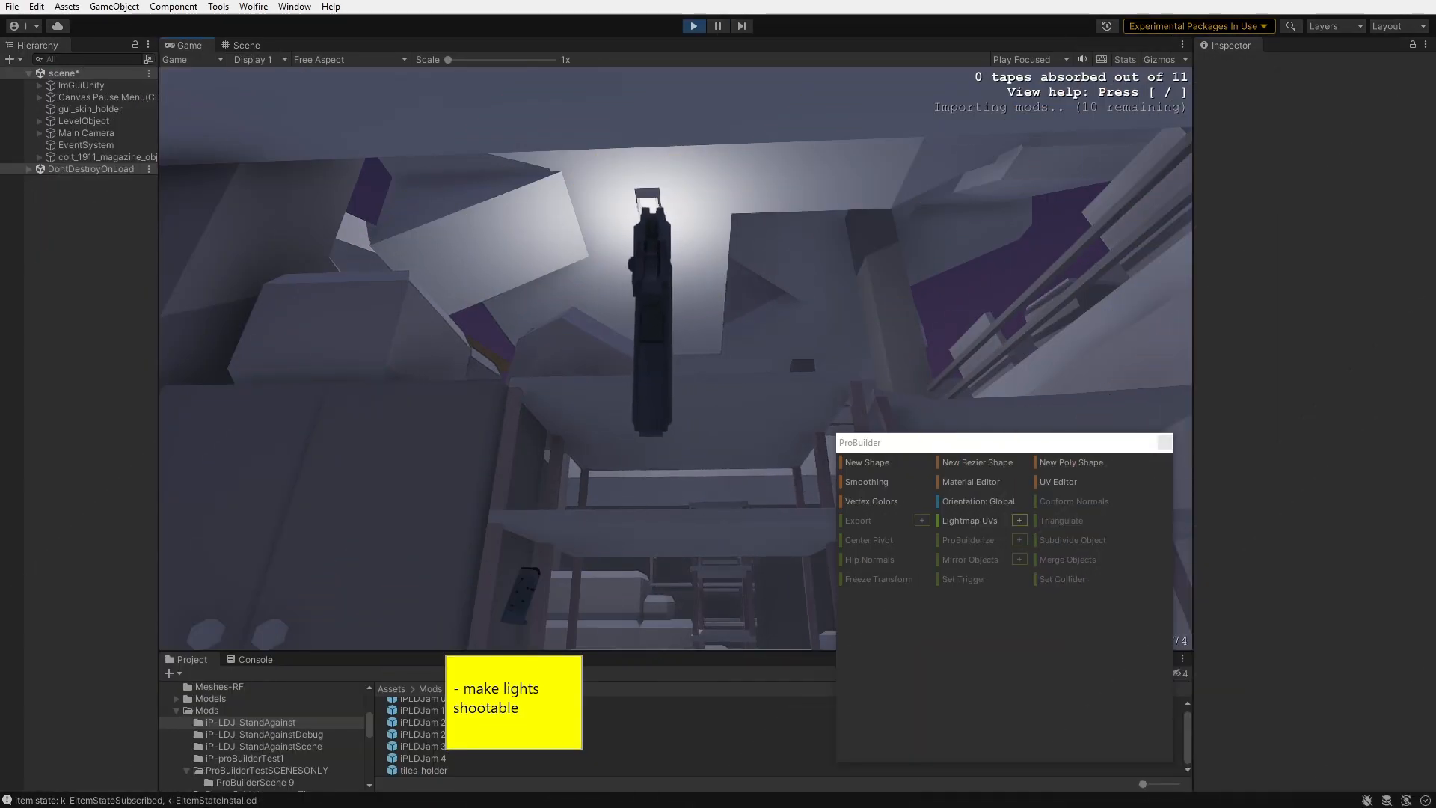
pyautogui.click(676, 359)
pyautogui.click(676, 359)
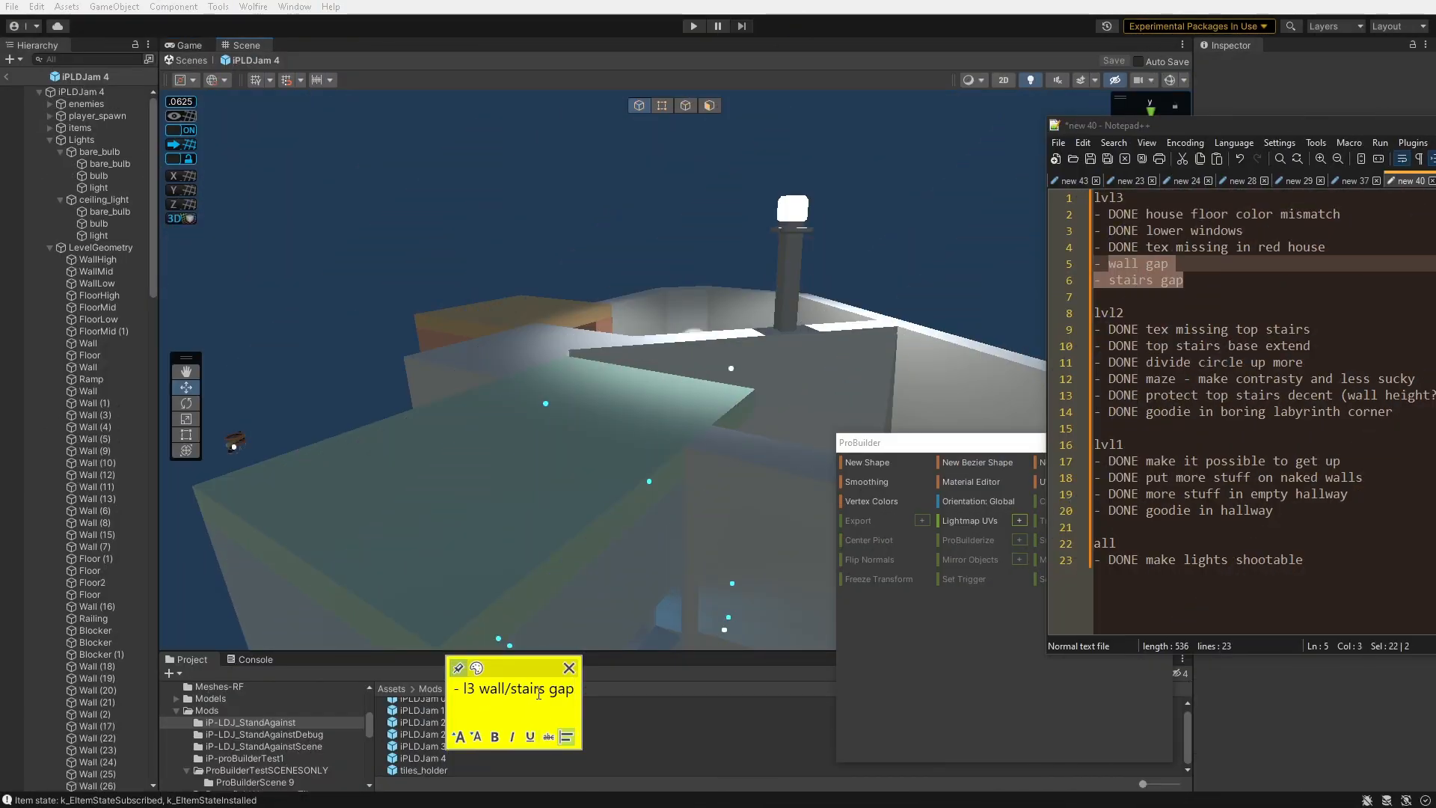
pyautogui.moveTo(516, 668); pyautogui.dragTo(95, 620)
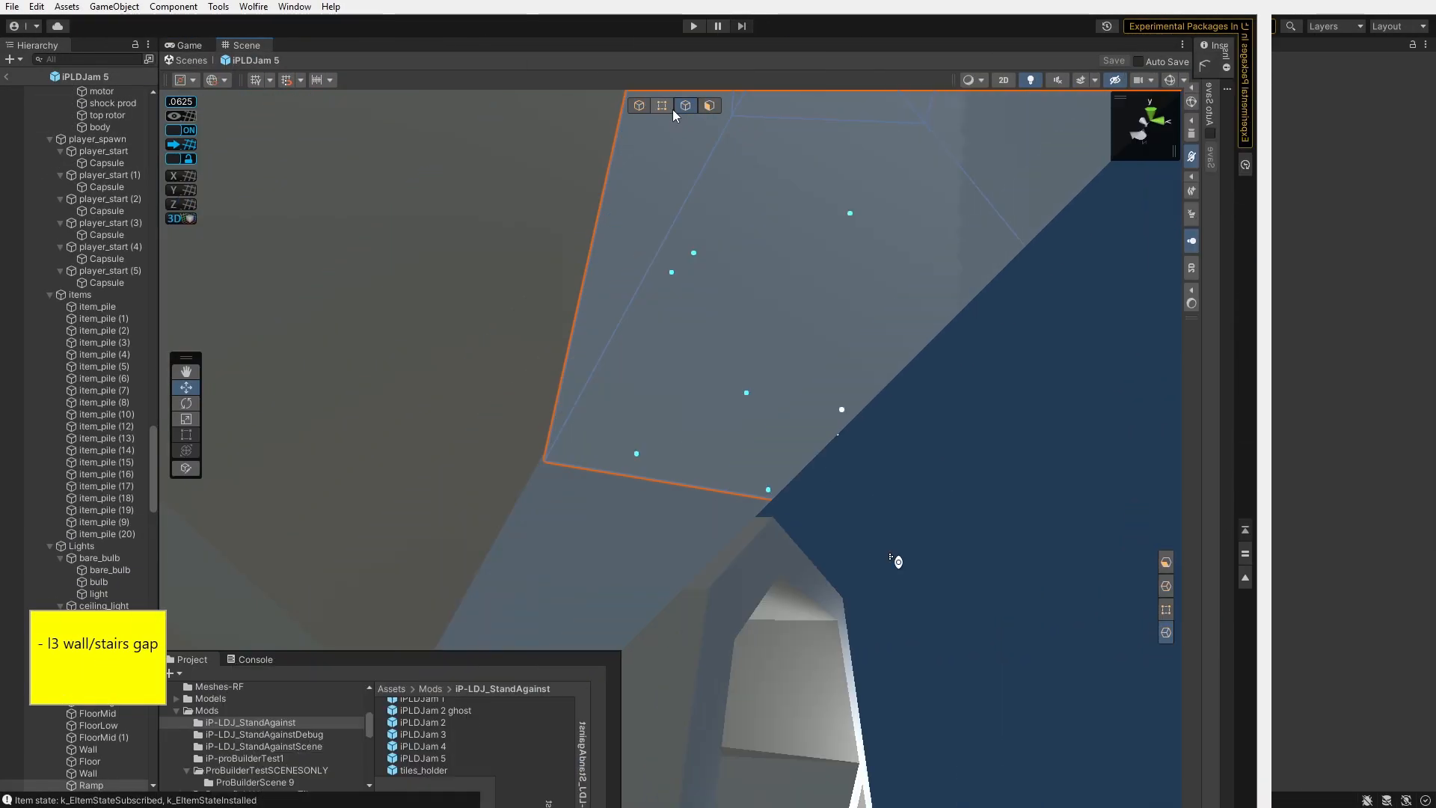
# - Examine the ramp and railing around the wall/stairs gap in level 5
pyautogui.click(672, 110)
pyautogui.moveTo(807, 198); pyautogui.dragTo(814, 240, button='right')
pyautogui.click(730, 410)
pyautogui.moveTo(730, 411); pyautogui.dragTo(674, 444, button='right')
pyautogui.press('s')
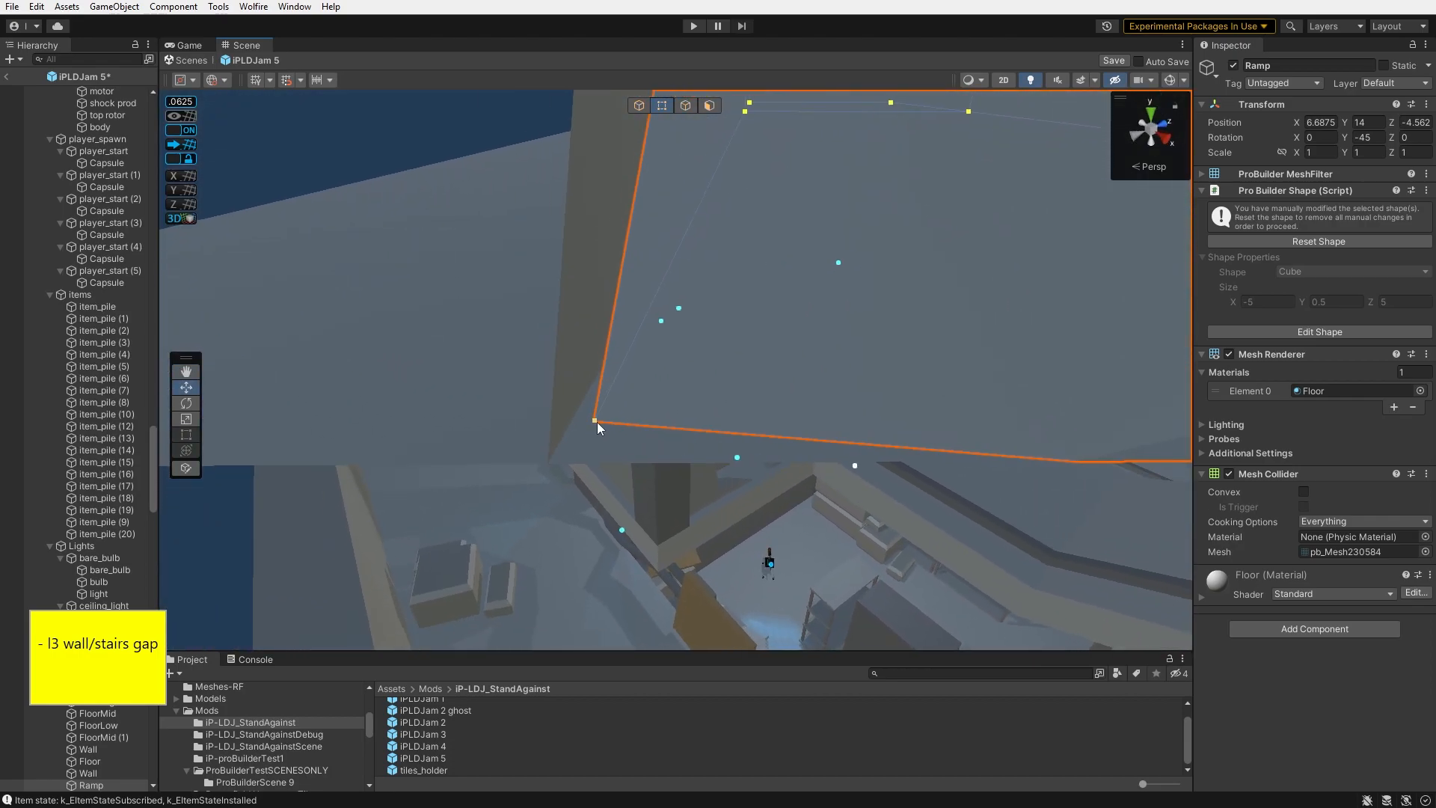
pyautogui.moveTo(647, 366); pyautogui.dragTo(498, 441, button='right')
pyautogui.click(639, 106)
pyautogui.click(665, 213)
pyautogui.moveTo(666, 213); pyautogui.dragTo(615, 283, button='right')
pyautogui.moveTo(680, 112); pyautogui.dragTo(249, 148, button='right')
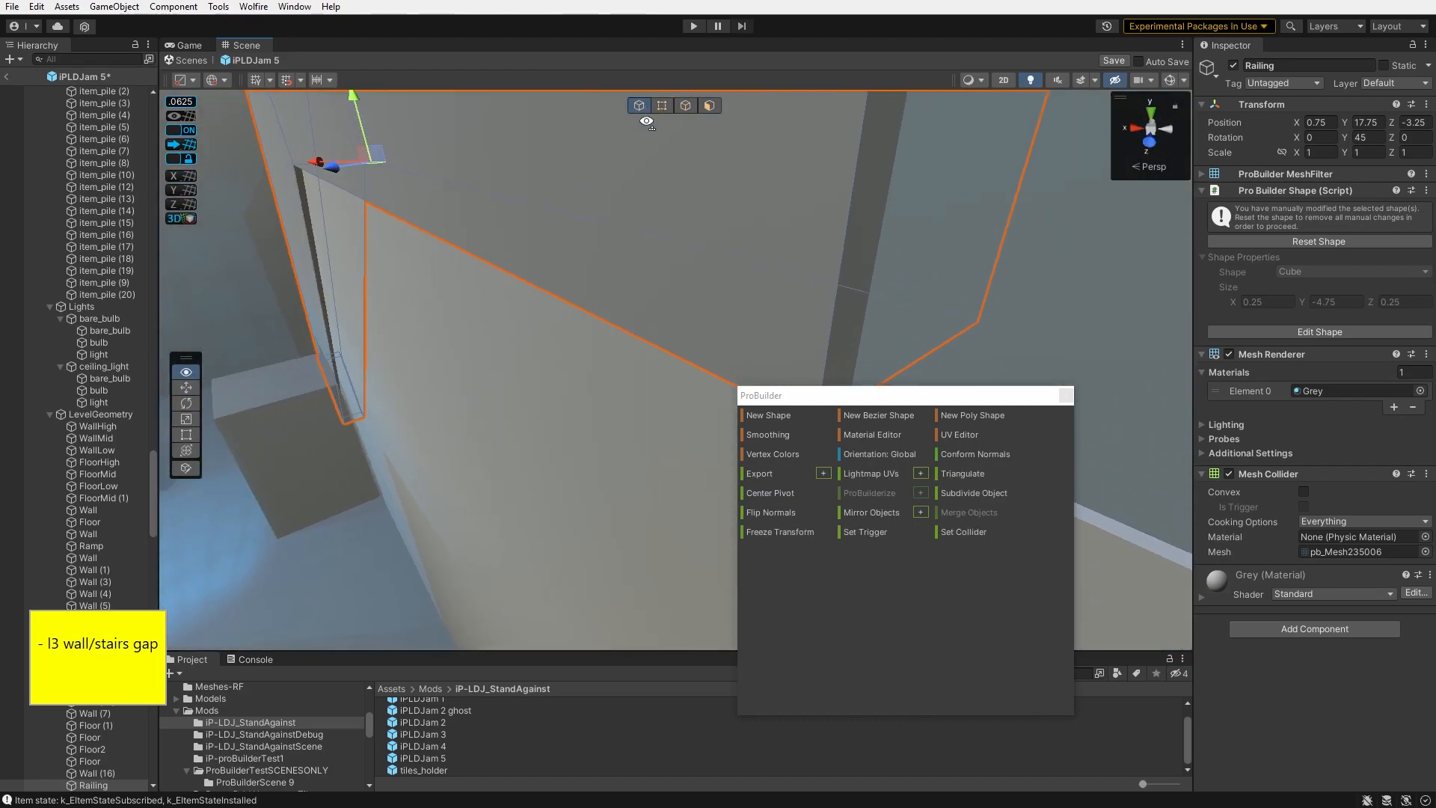
# - Move the Blocker mesh's vertices to close the gap between the wall and the stairs
pyautogui.click(663, 106)
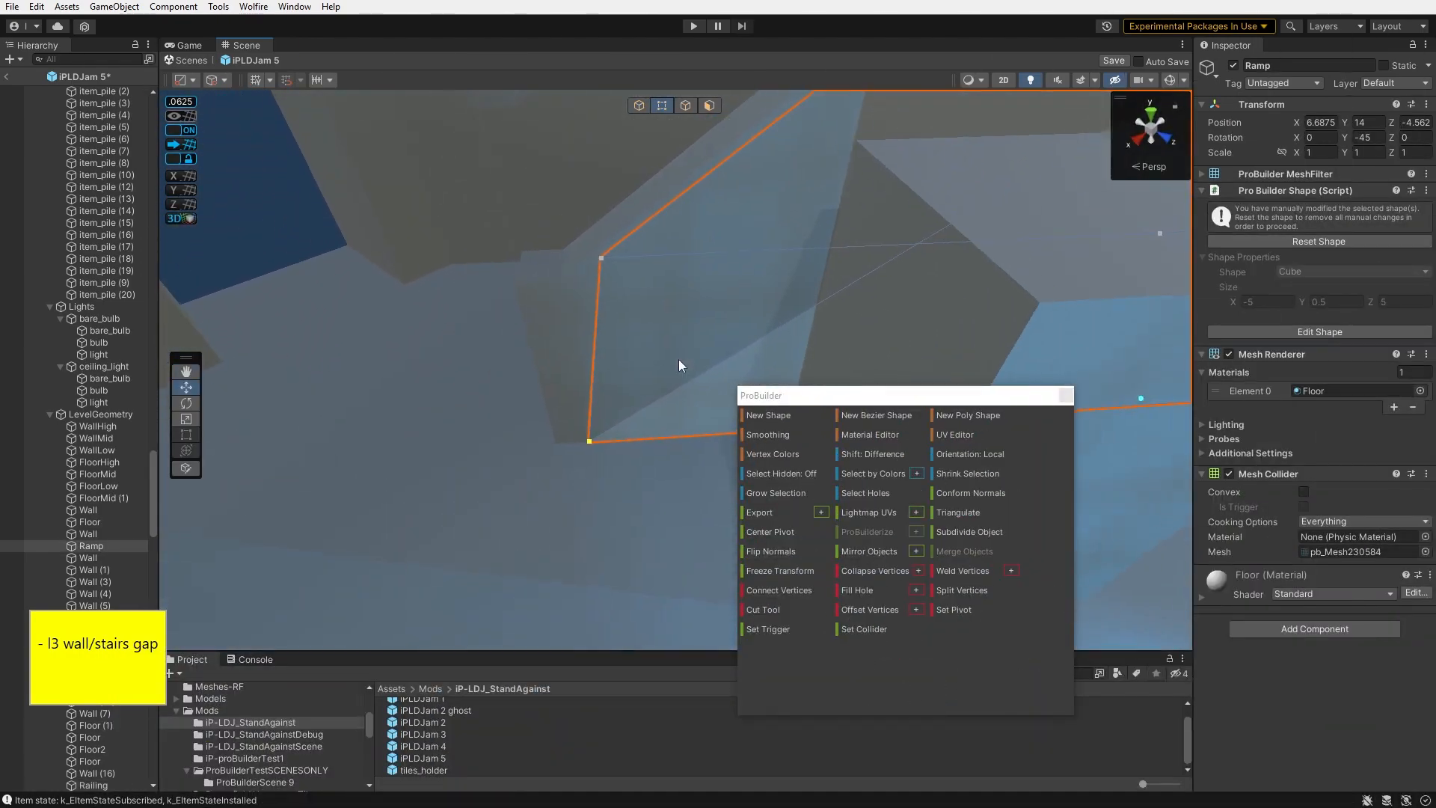
pyautogui.moveTo(679, 359); pyautogui.dragTo(583, 449, button='right')
pyautogui.moveTo(488, 419); pyautogui.dragTo(496, 417)
pyautogui.moveTo(503, 454); pyautogui.dragTo(727, 348, button='right')
pyautogui.click(727, 349)
pyautogui.moveTo(503, 323); pyautogui.dragTo(654, 352, button='right')
pyautogui.click(518, 381)
pyautogui.click(653, 345)
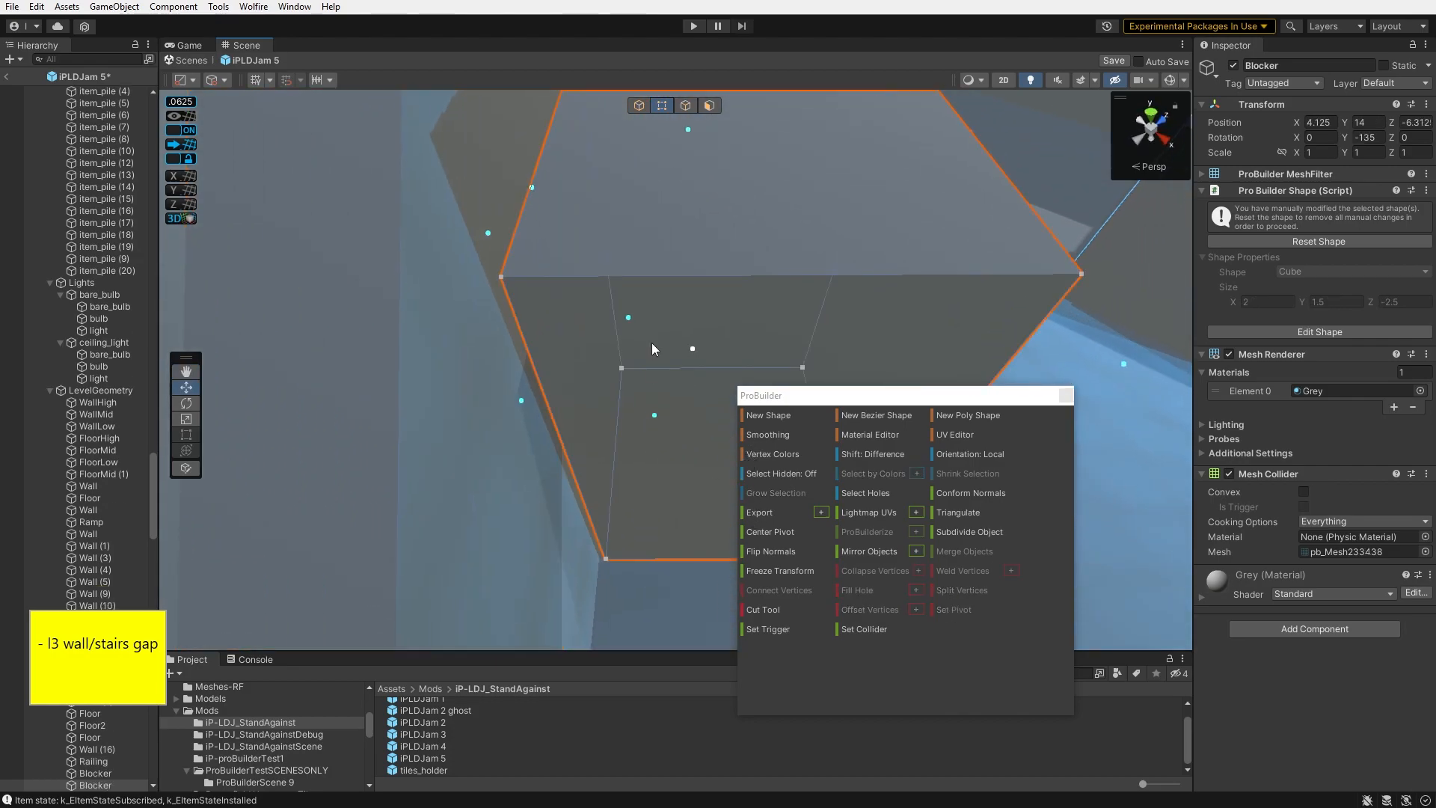
pyautogui.moveTo(681, 596); pyautogui.dragTo(670, 392, button='right')
pyautogui.click(667, 396)
pyautogui.moveTo(666, 397); pyautogui.dragTo(664, 400)
pyautogui.moveTo(664, 400); pyautogui.dragTo(662, 204, button='right')
pyautogui.click(731, 382)
# - Play the level and walk around the ramp and stairs to check the closed wall/stairs gap
pyautogui.hotkey('ctrl', 'p')
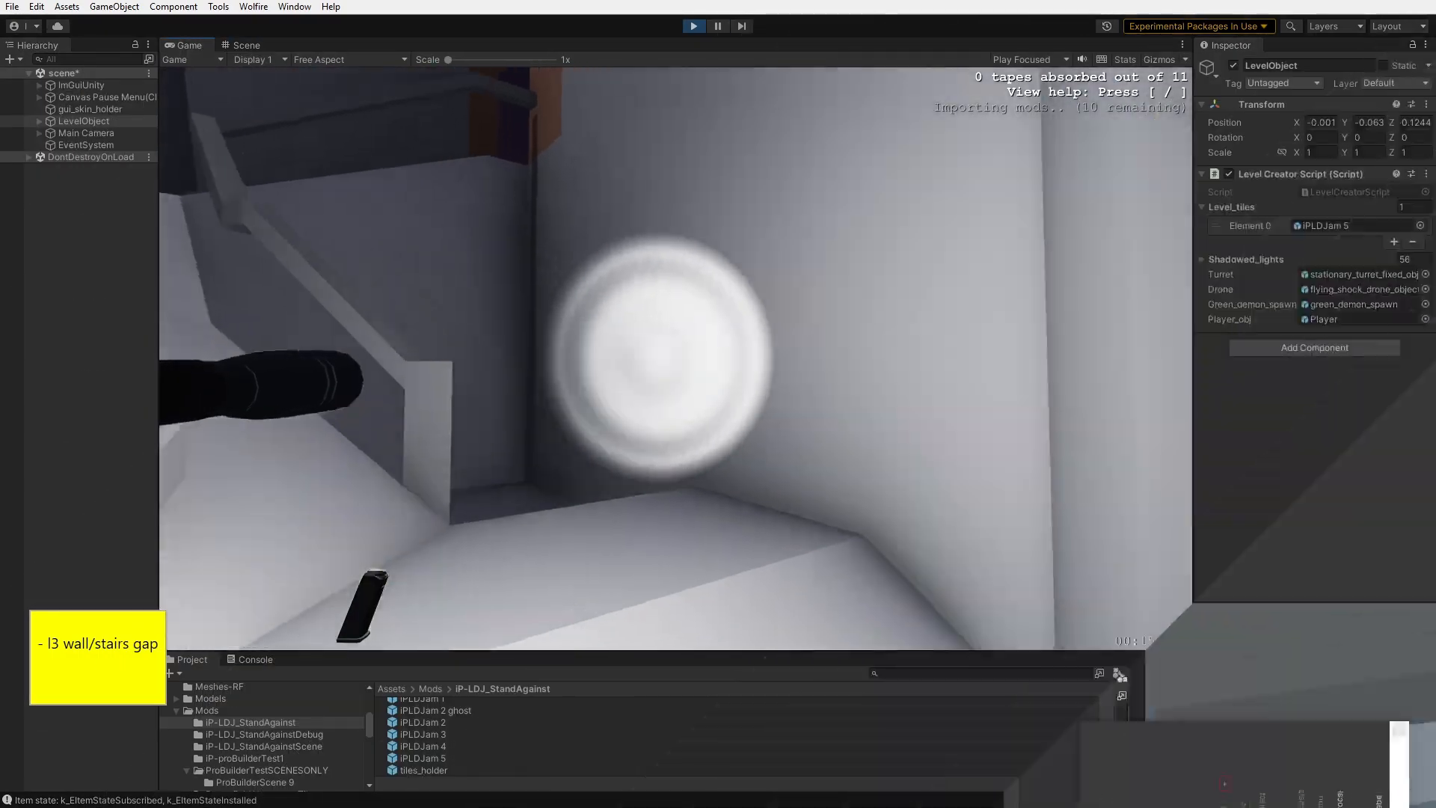
pyautogui.press('w')
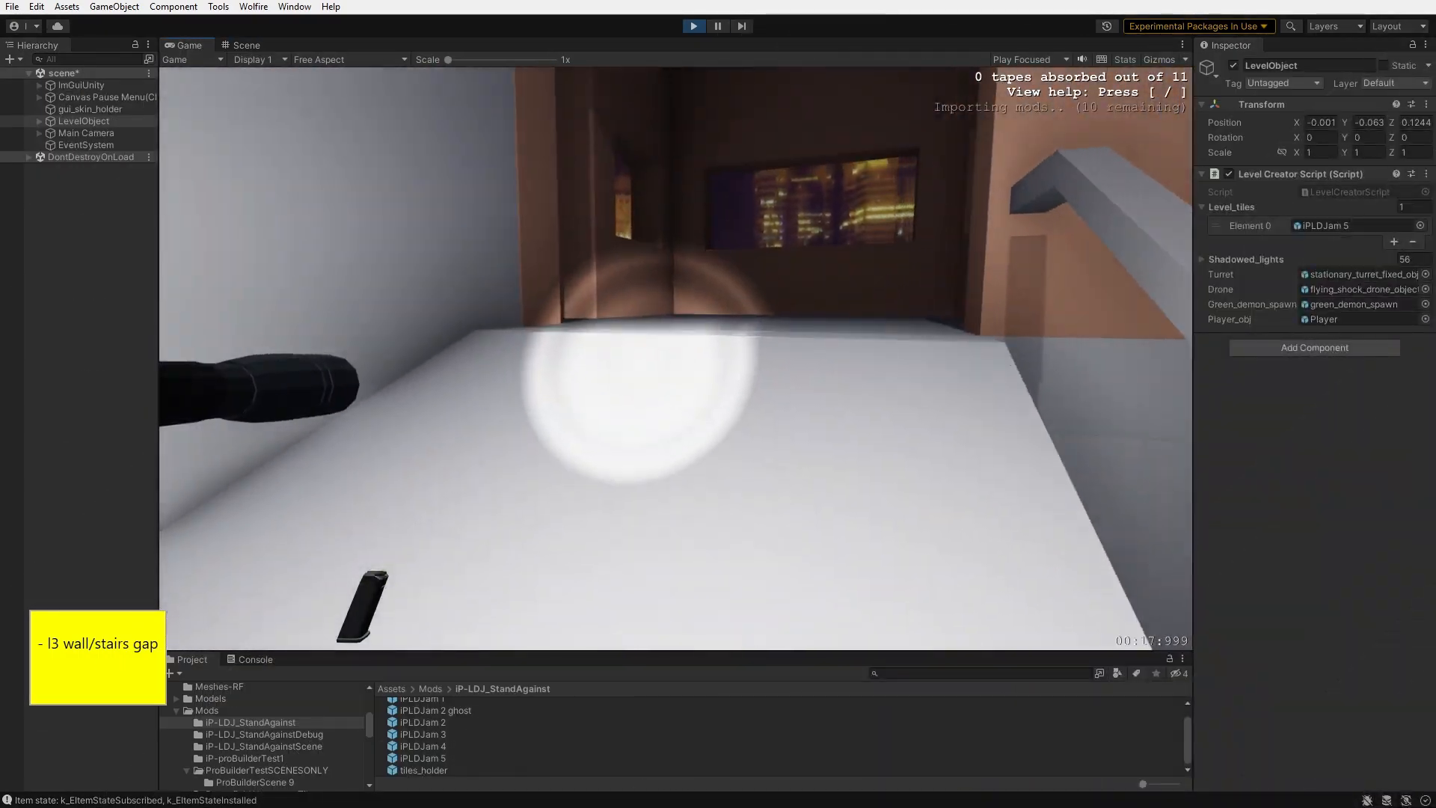
pyautogui.press('w')
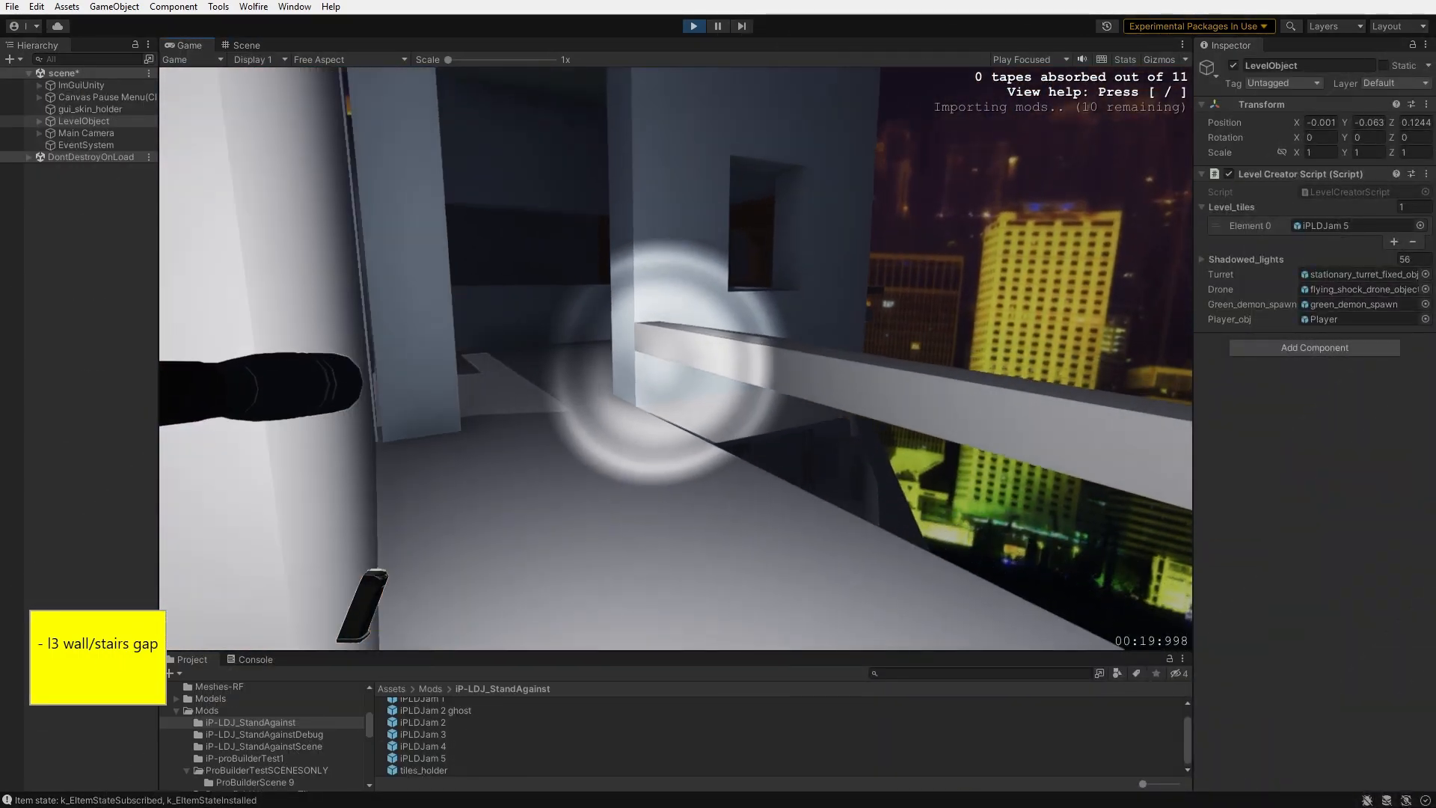
pyautogui.press('w')
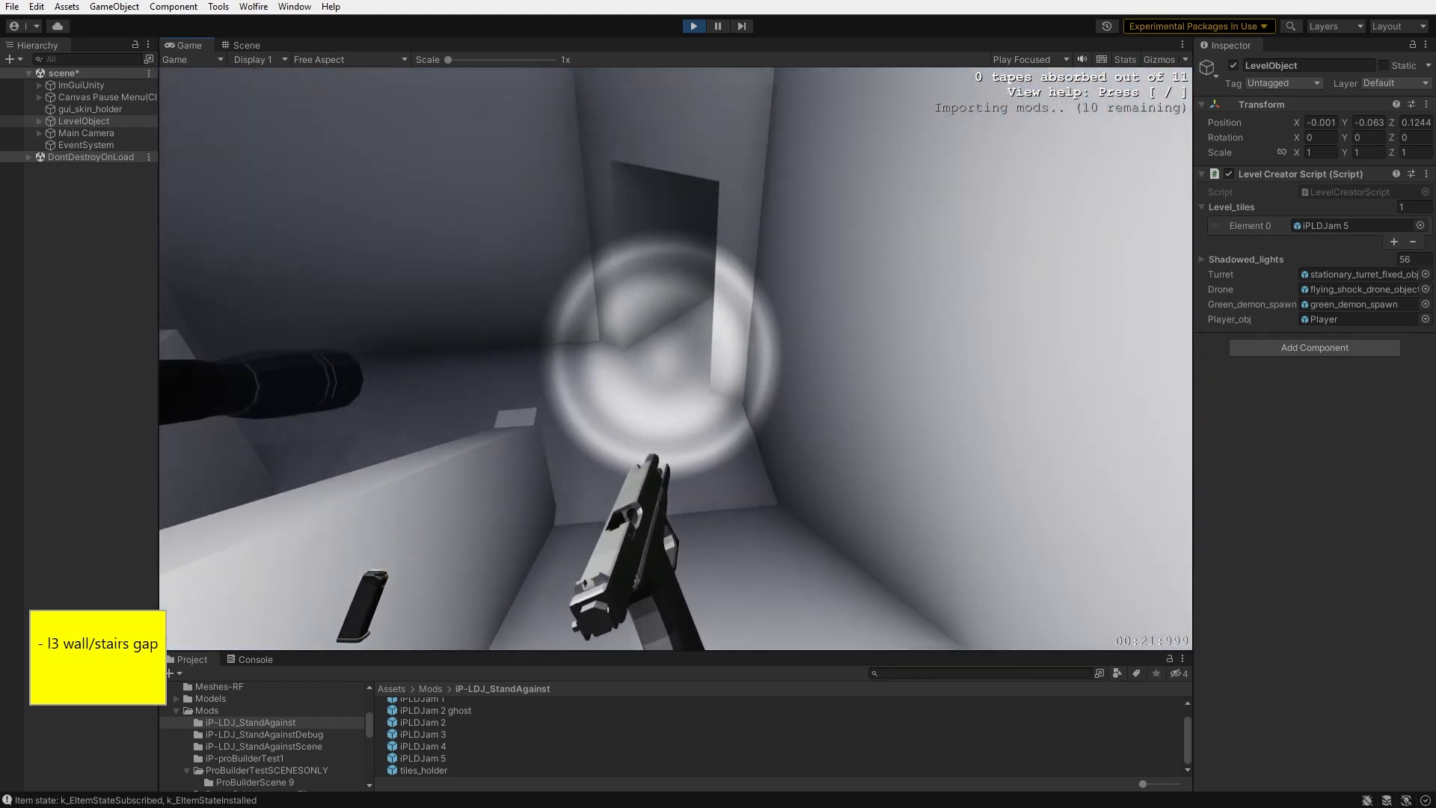
pyautogui.press('w')
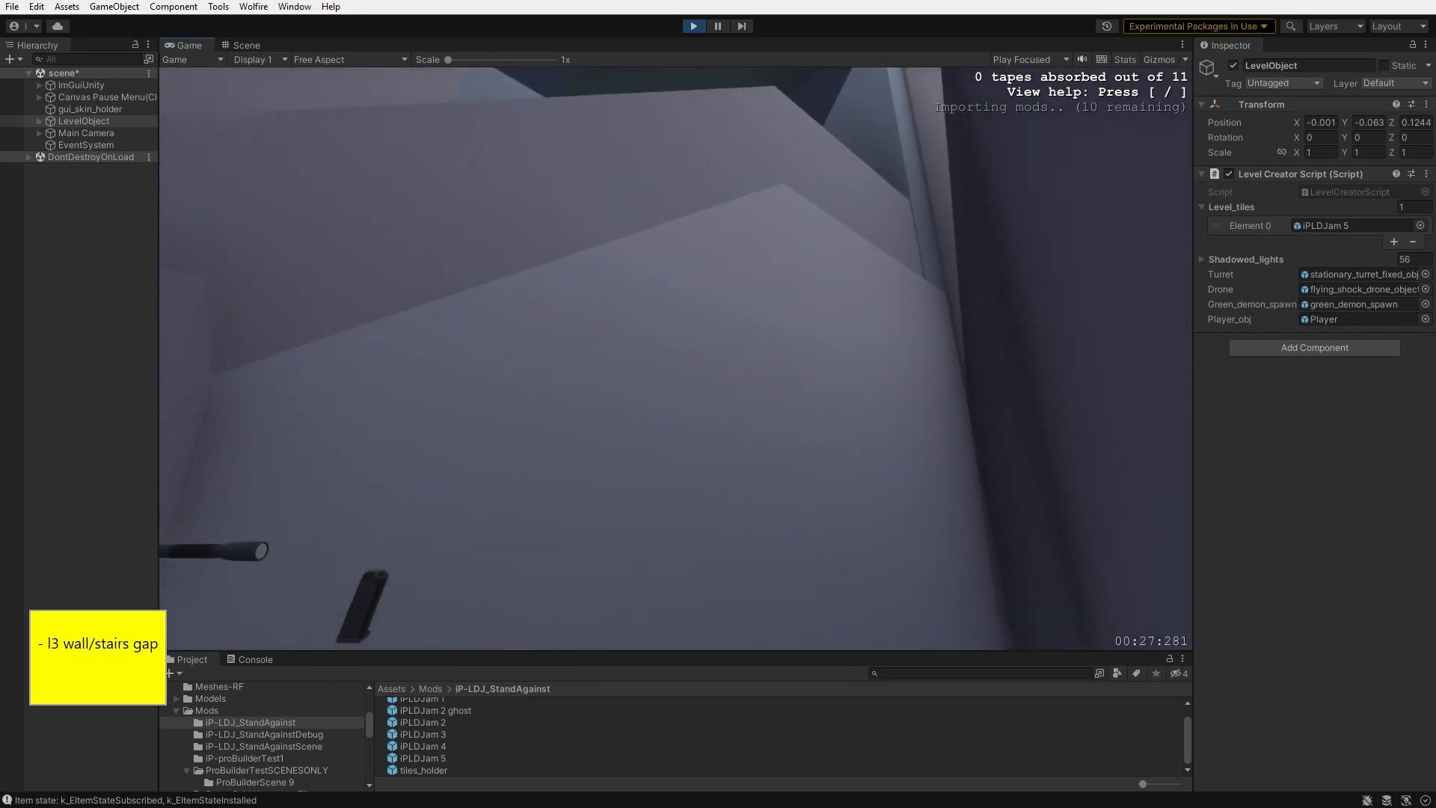
pyautogui.press('w')
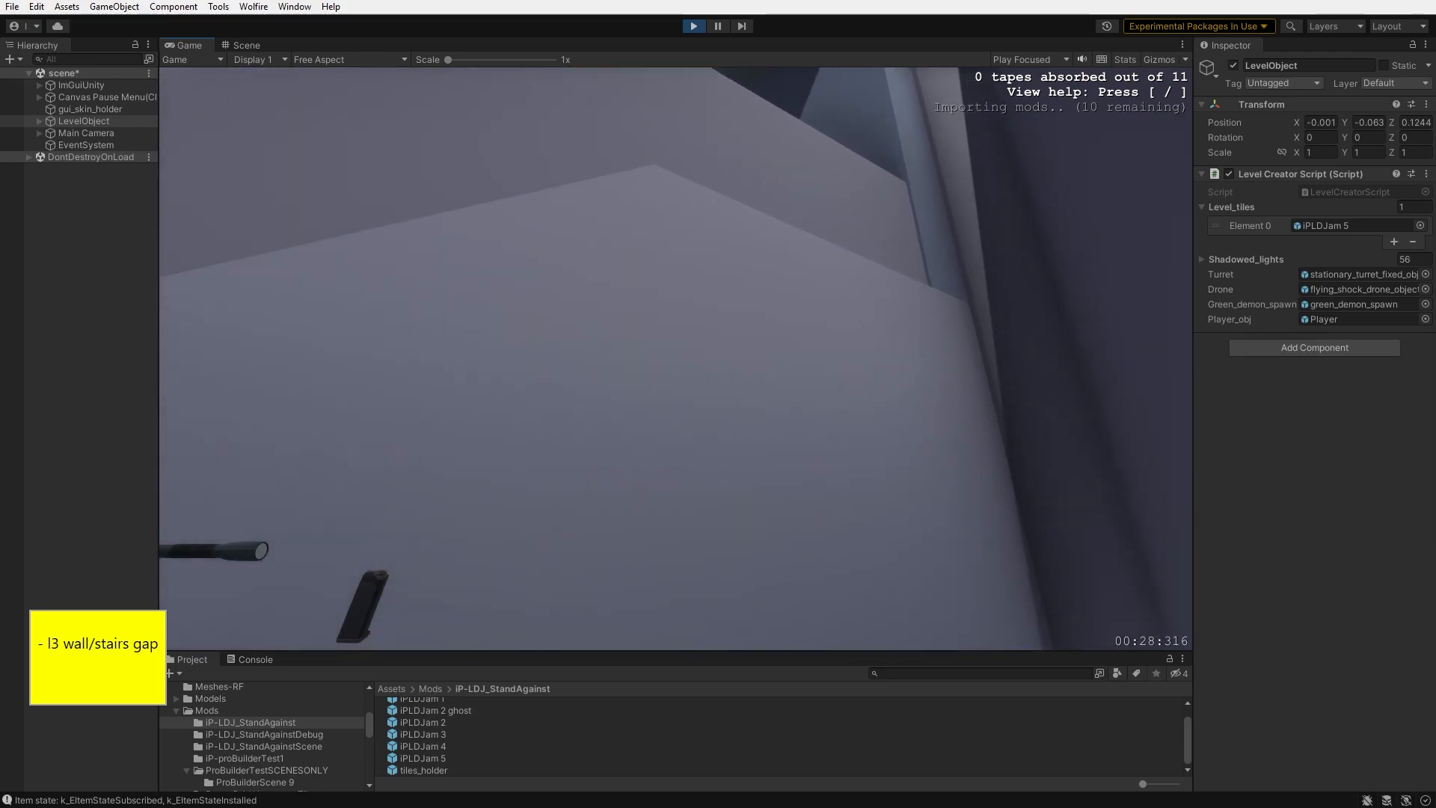
pyautogui.press('w')
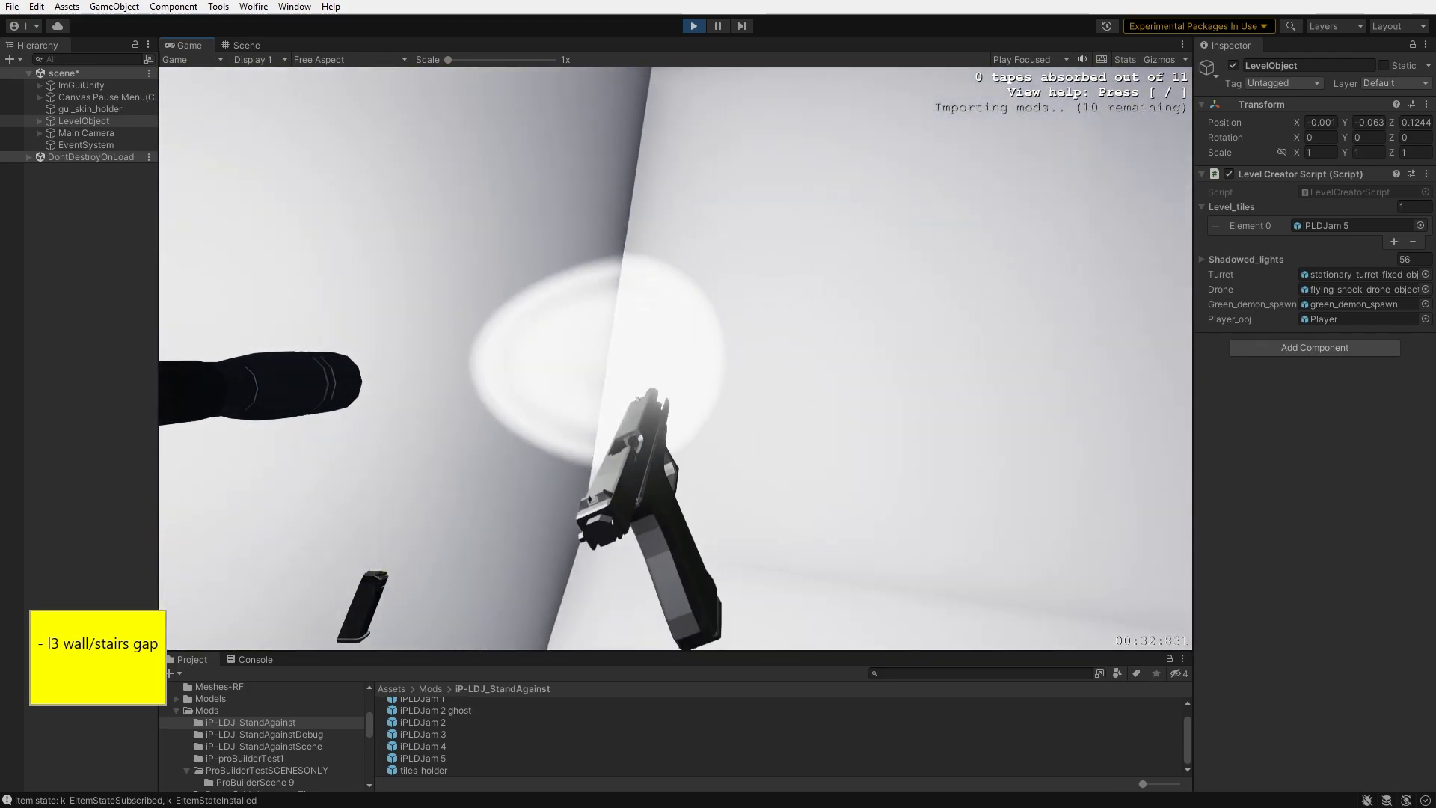
pyautogui.press('w')
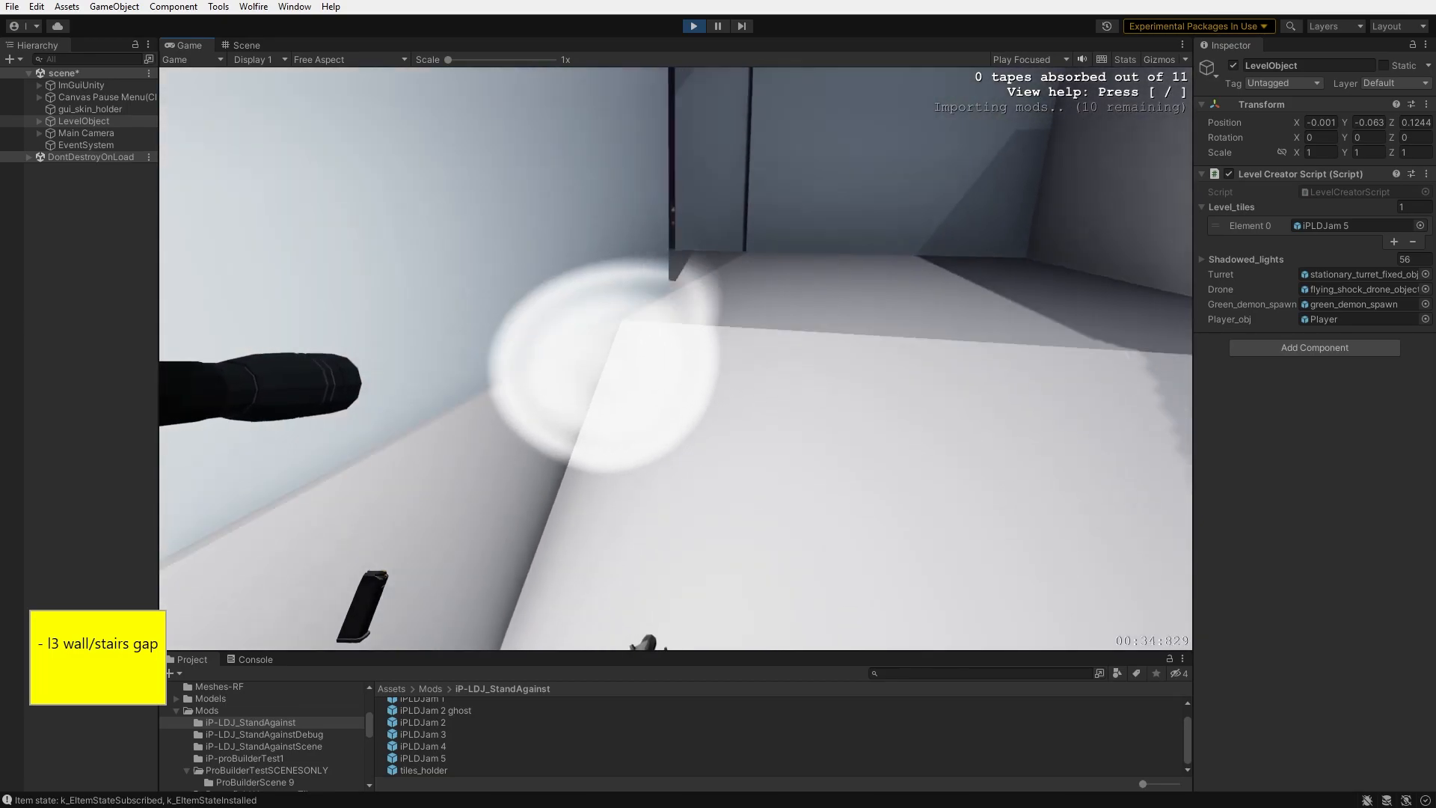
pyautogui.press('w')
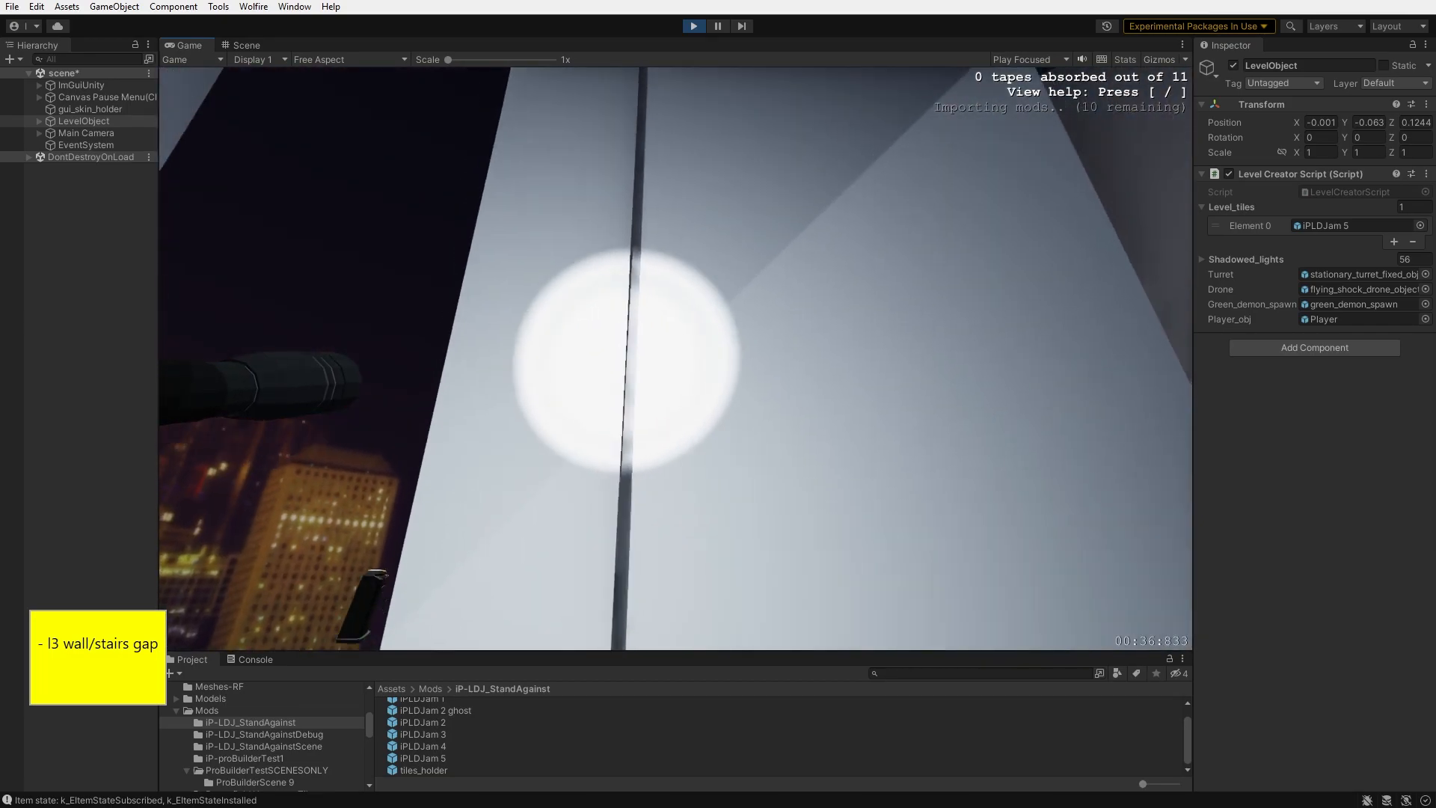
pyautogui.press('w')
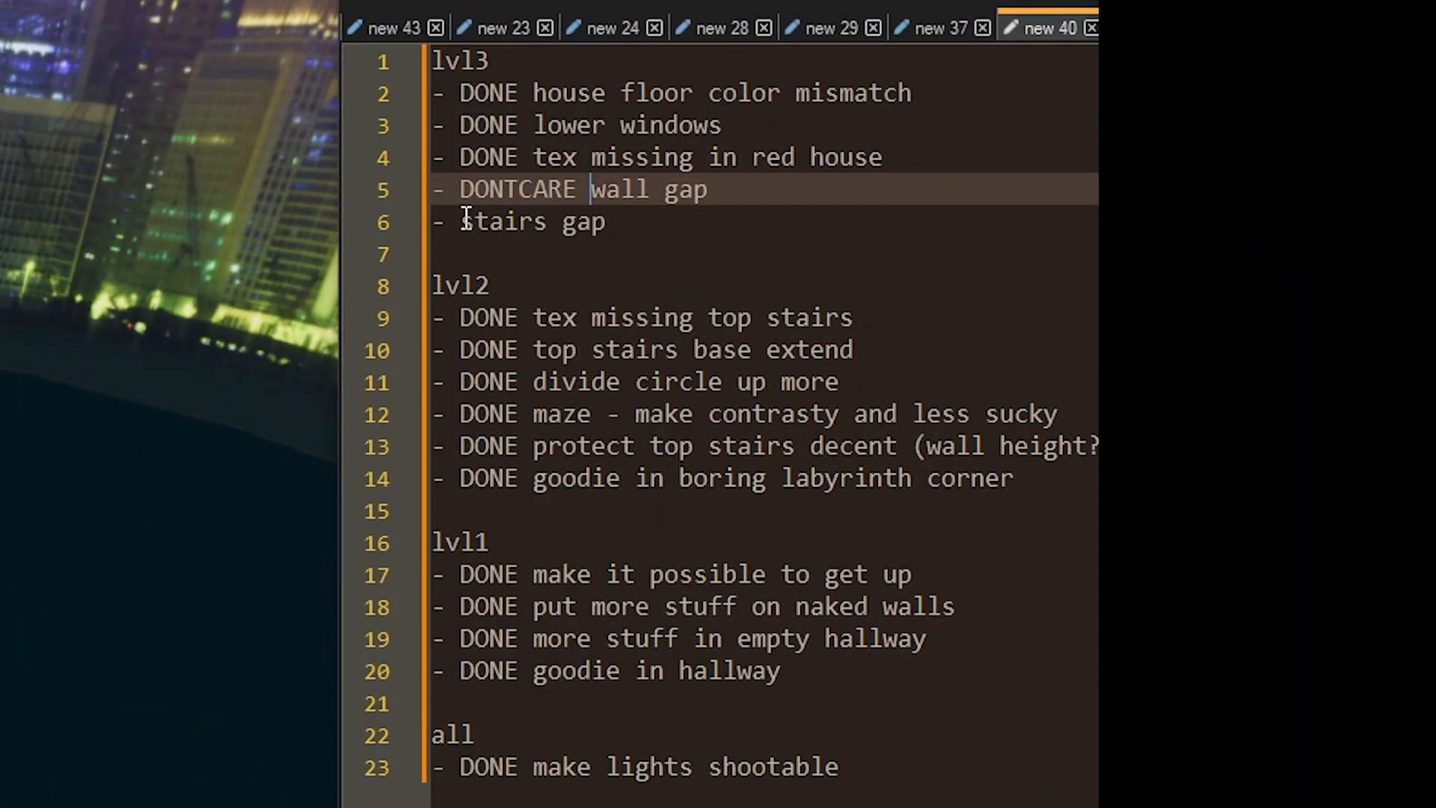
# - Mark the level 3 stairs gap entry as DONE in the issue notes
pyautogui.click(464, 221)
pyautogui.write('DONE')
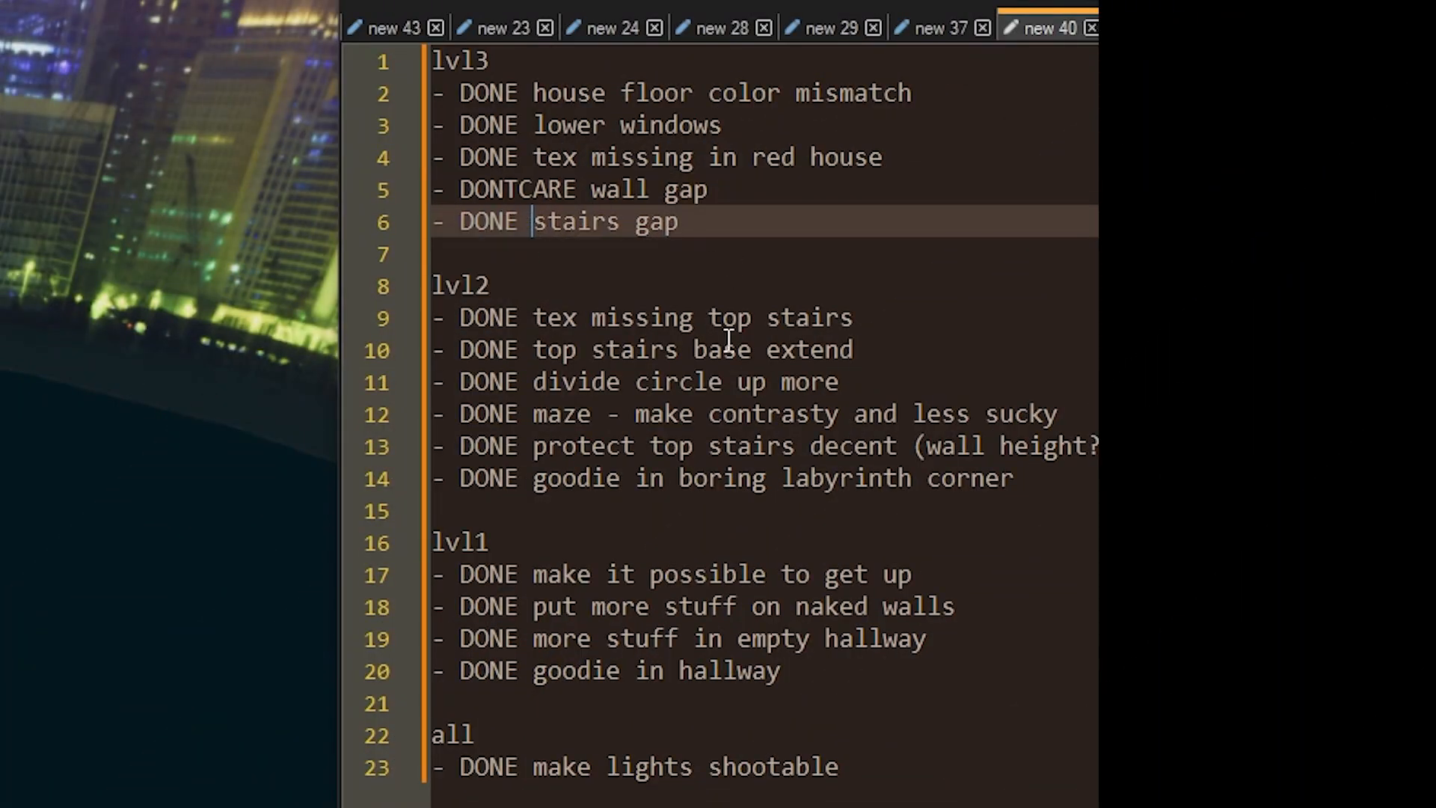
pyautogui.moveTo(751, 199); pyautogui.dragTo(441, 180)
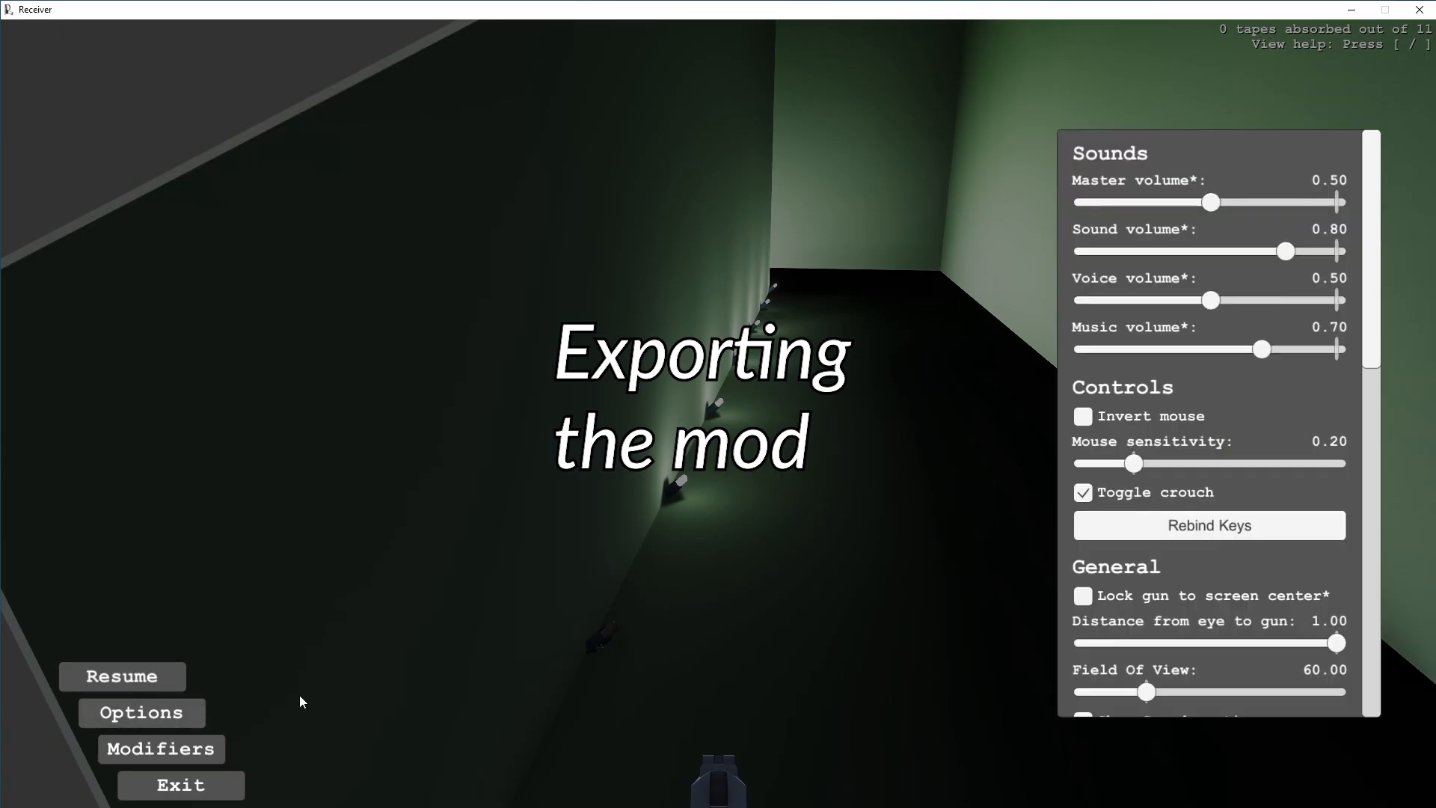
# - Review the Mods section of the game's options menu and return to the game
pyautogui.scroll(-7, 1220, 528)
pyautogui.scroll(-5, 1219, 449)
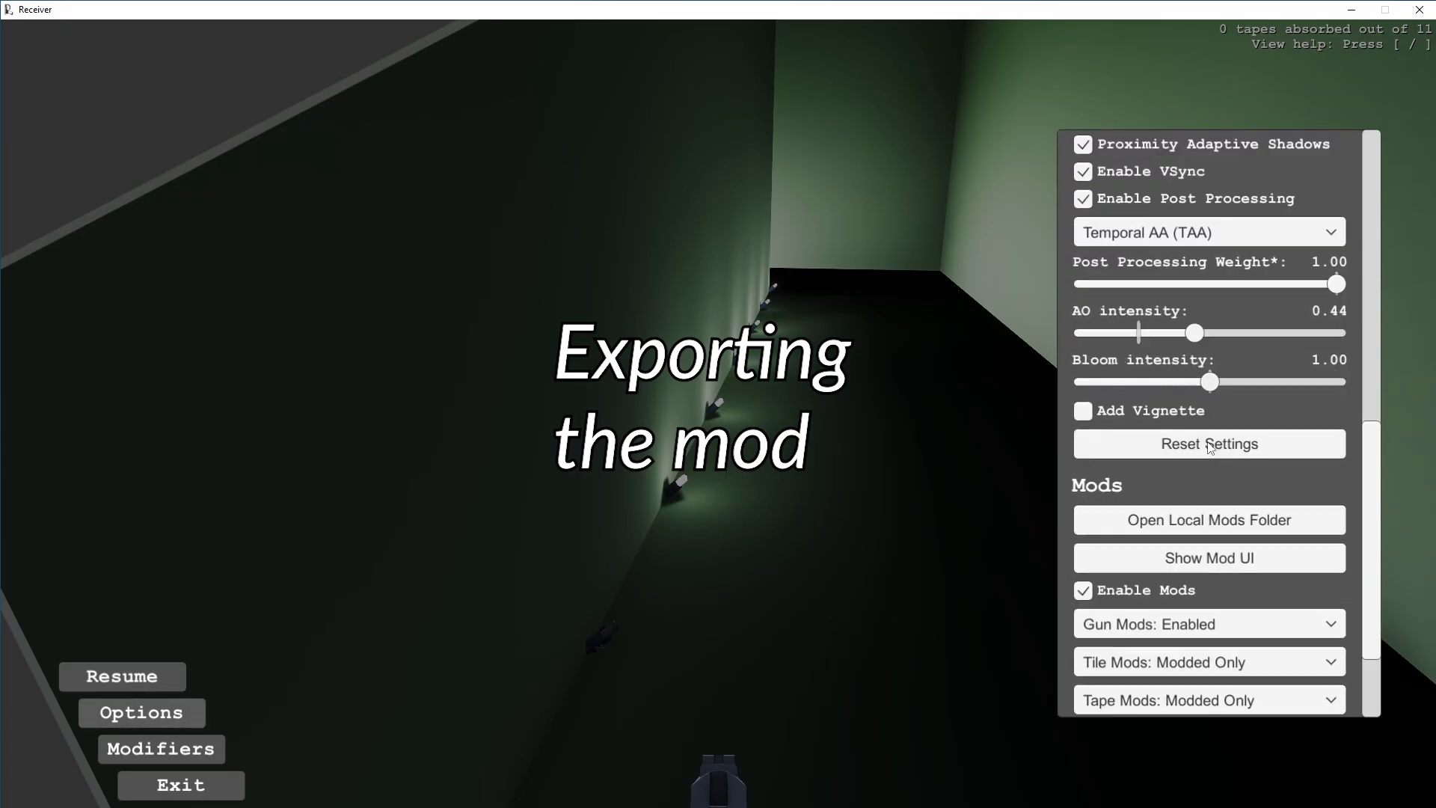
pyautogui.click(1210, 493)
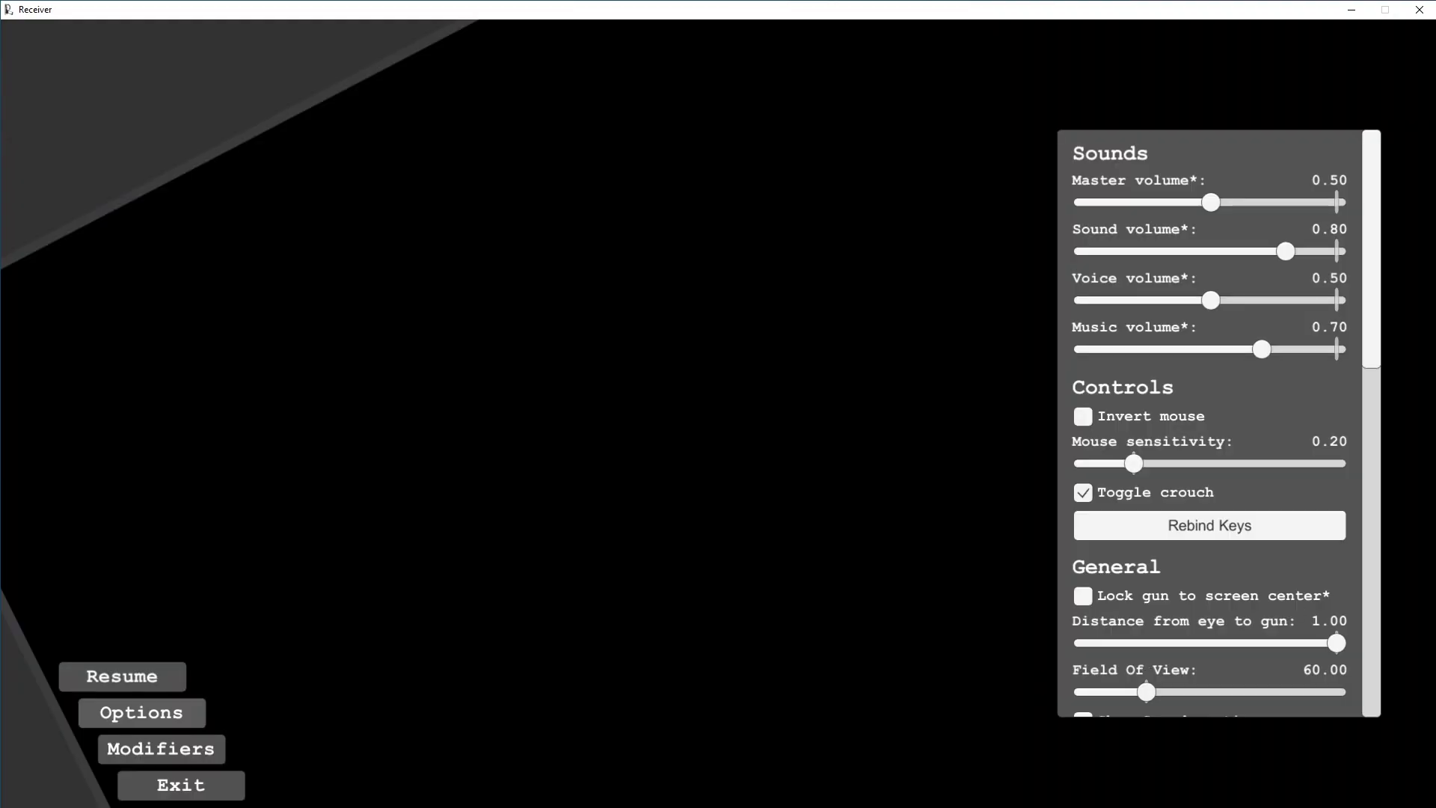
pyautogui.scroll(-10, 1155, 548)
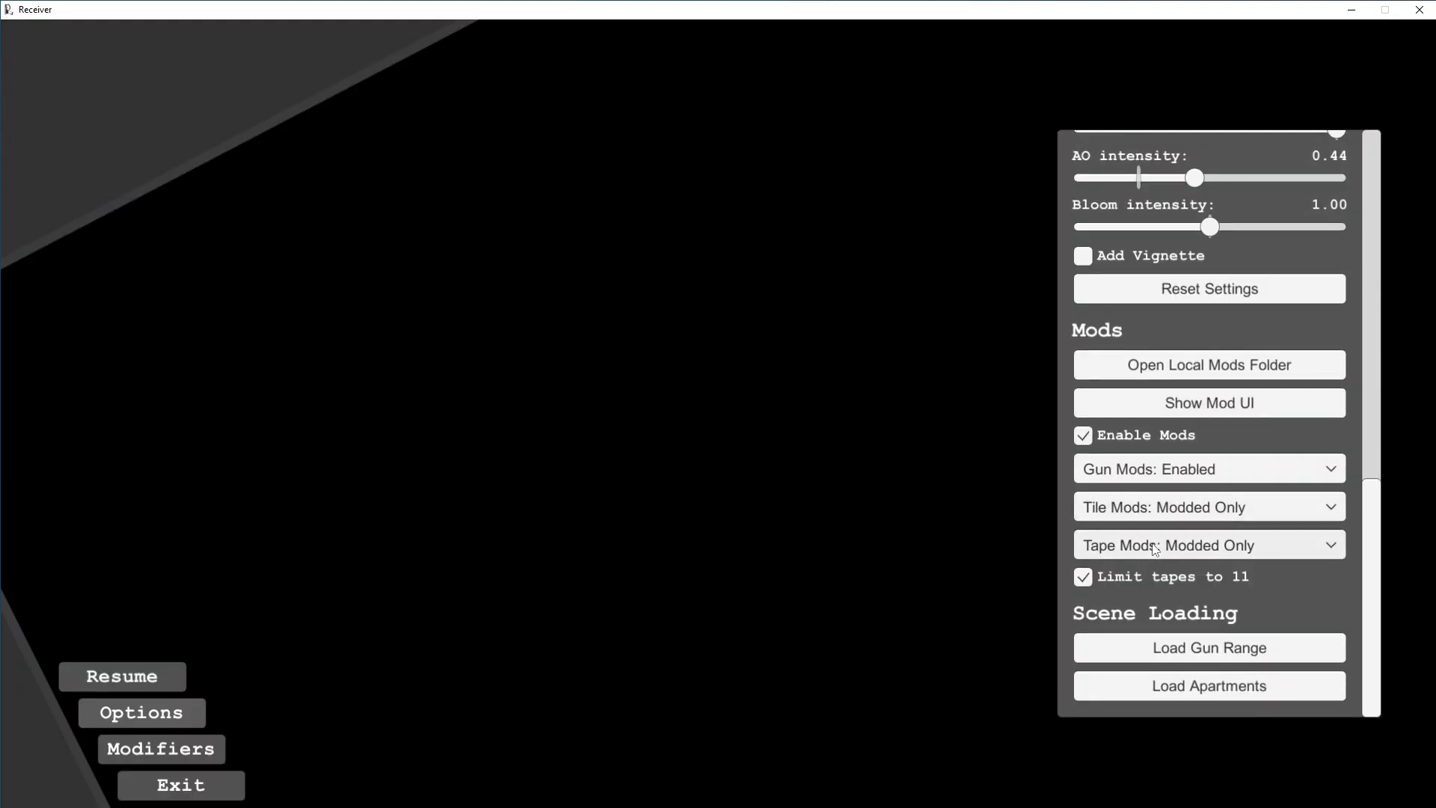
pyautogui.press('Escape')
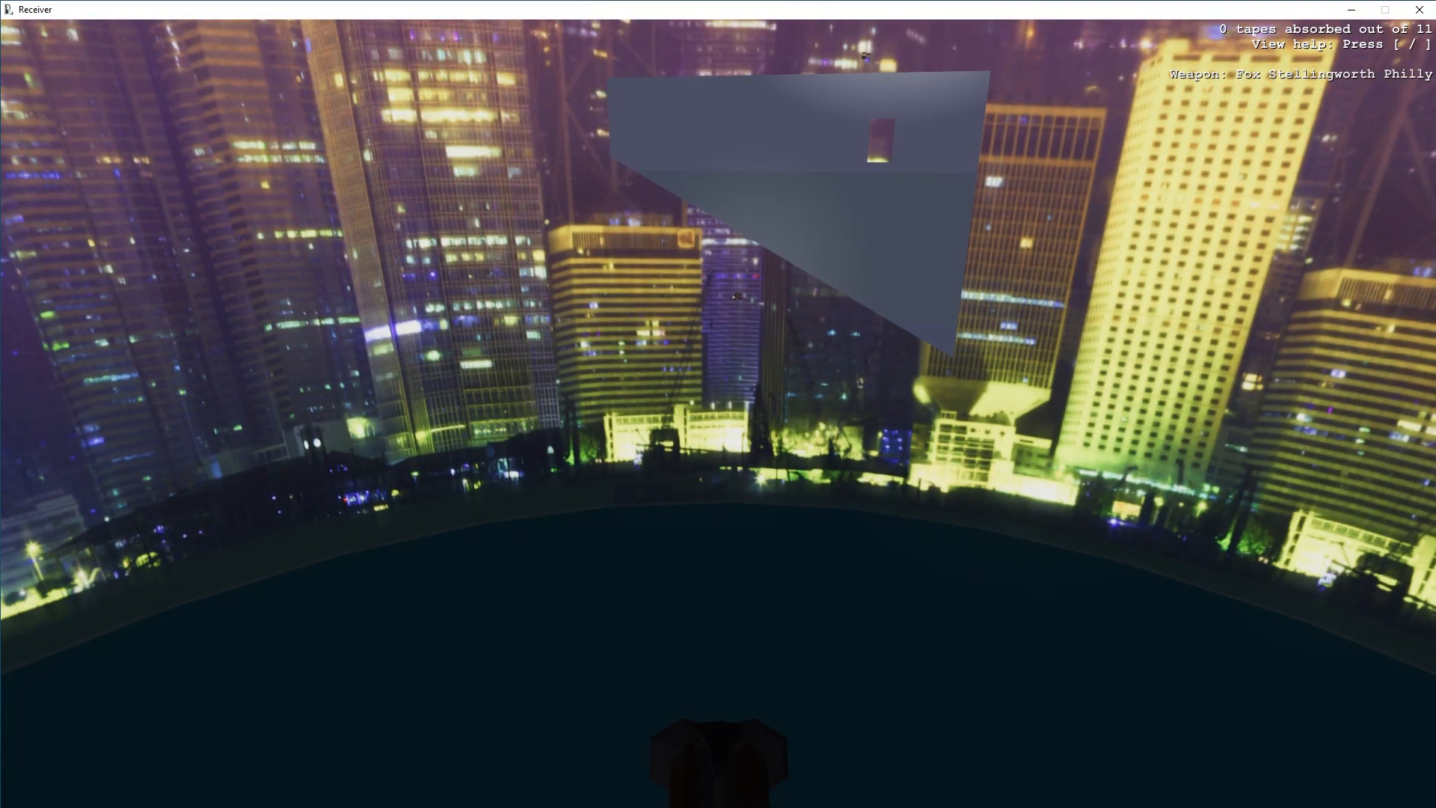
pyautogui.press('s')
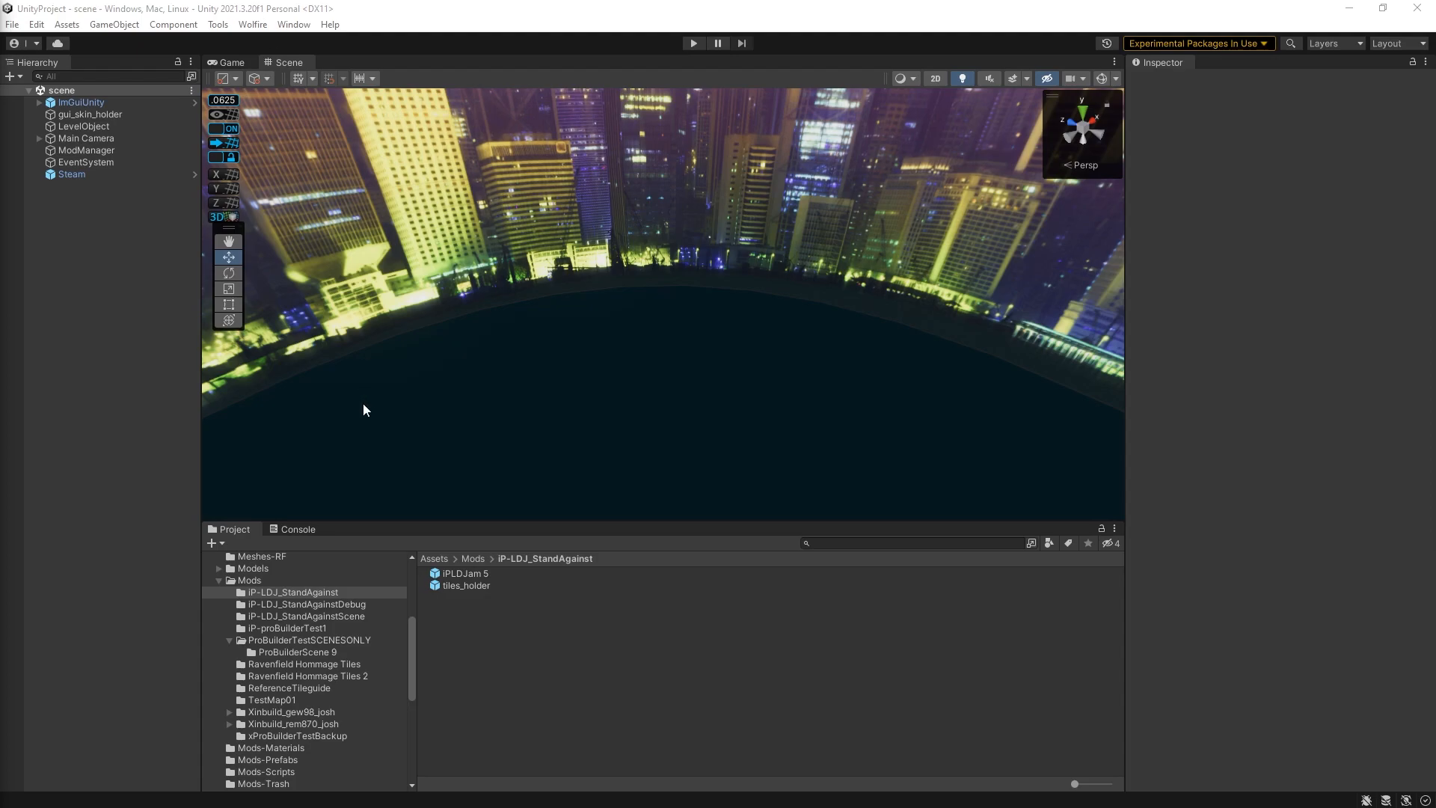
# - Convert the iPLDJam 5 prefab to an FBX prefab variant, accepting the default options and the naming warning
pyautogui.rightClick(461, 574)
pyautogui.click(460, 571)
pyautogui.rightClick(461, 574)
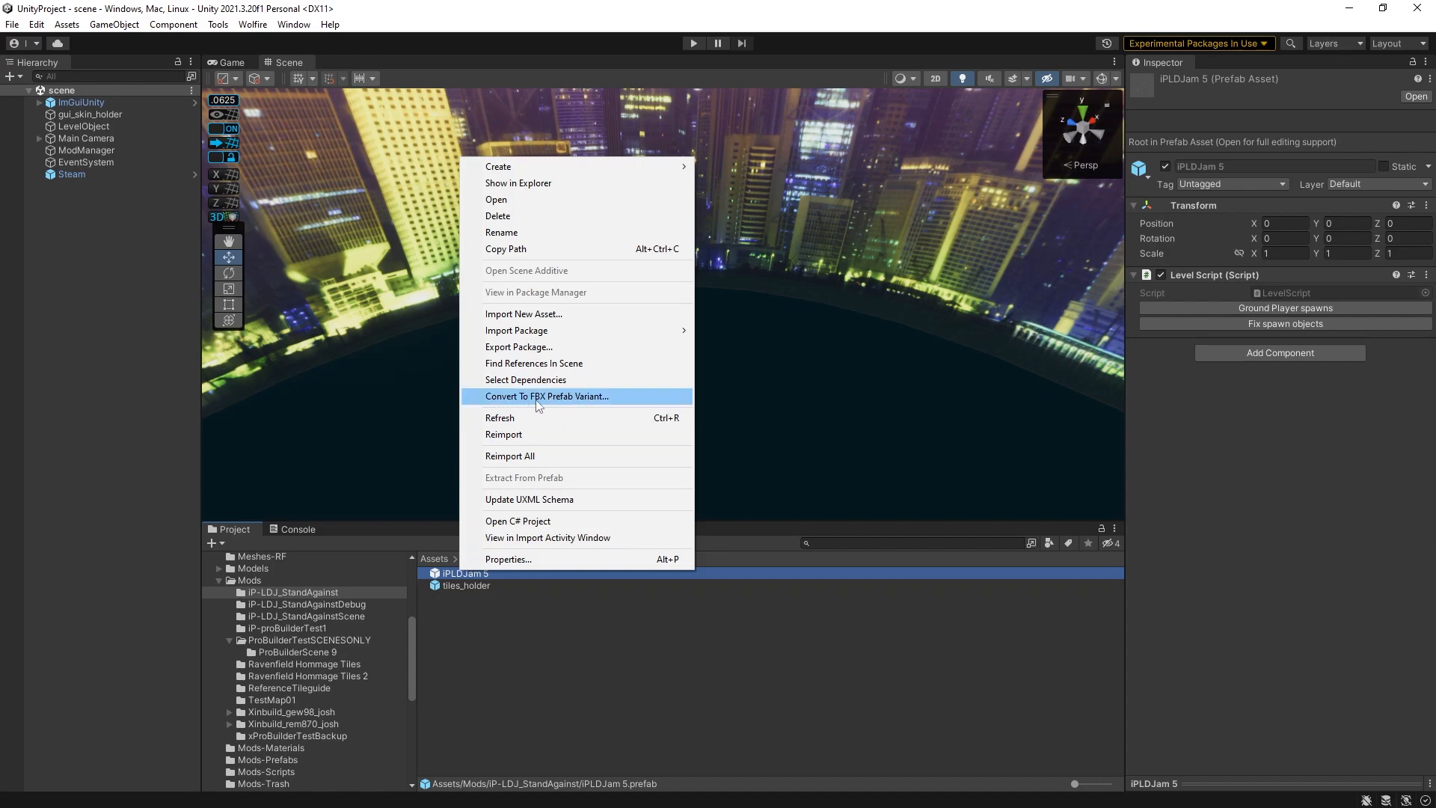
pyautogui.click(563, 398)
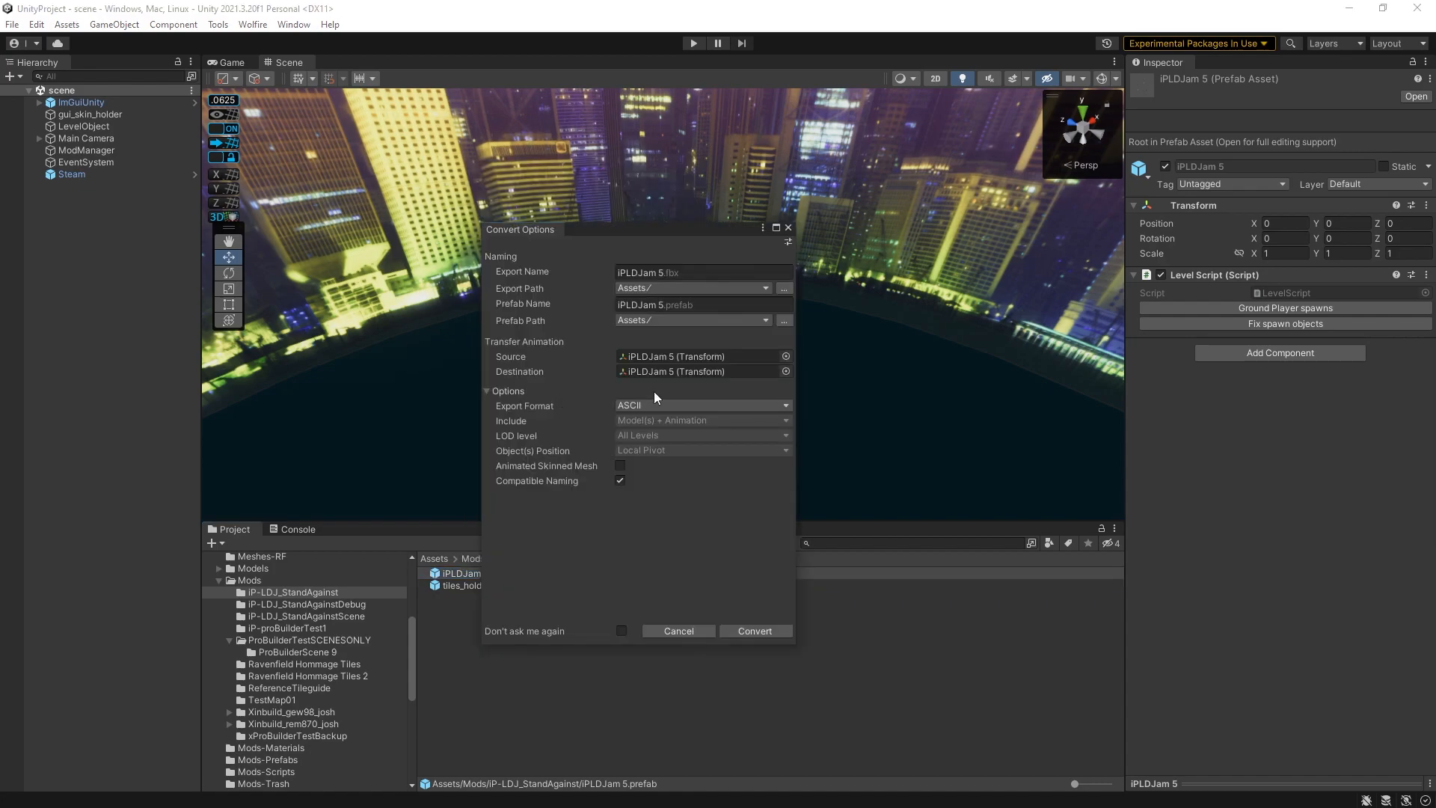
pyautogui.click(730, 631)
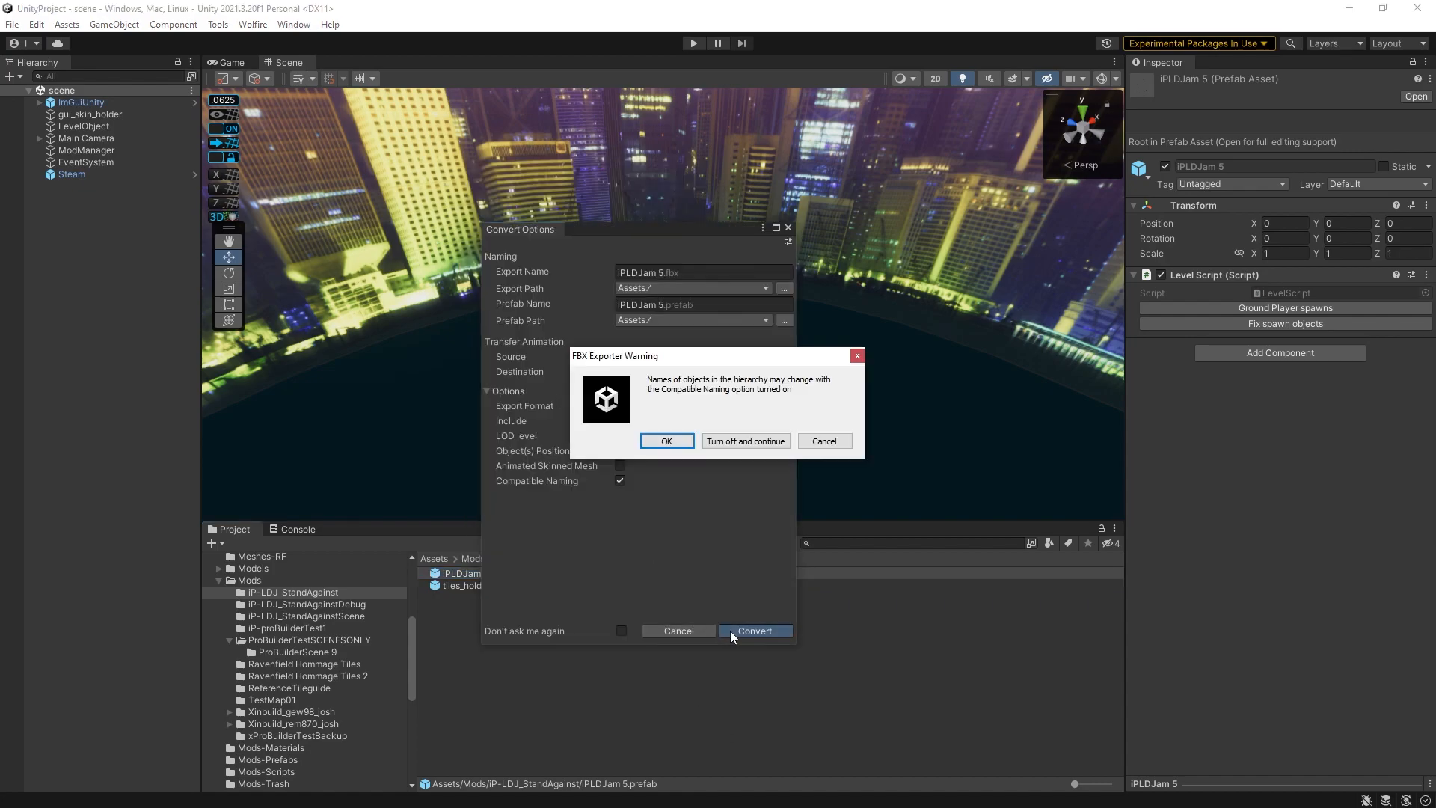
pyautogui.click(679, 441)
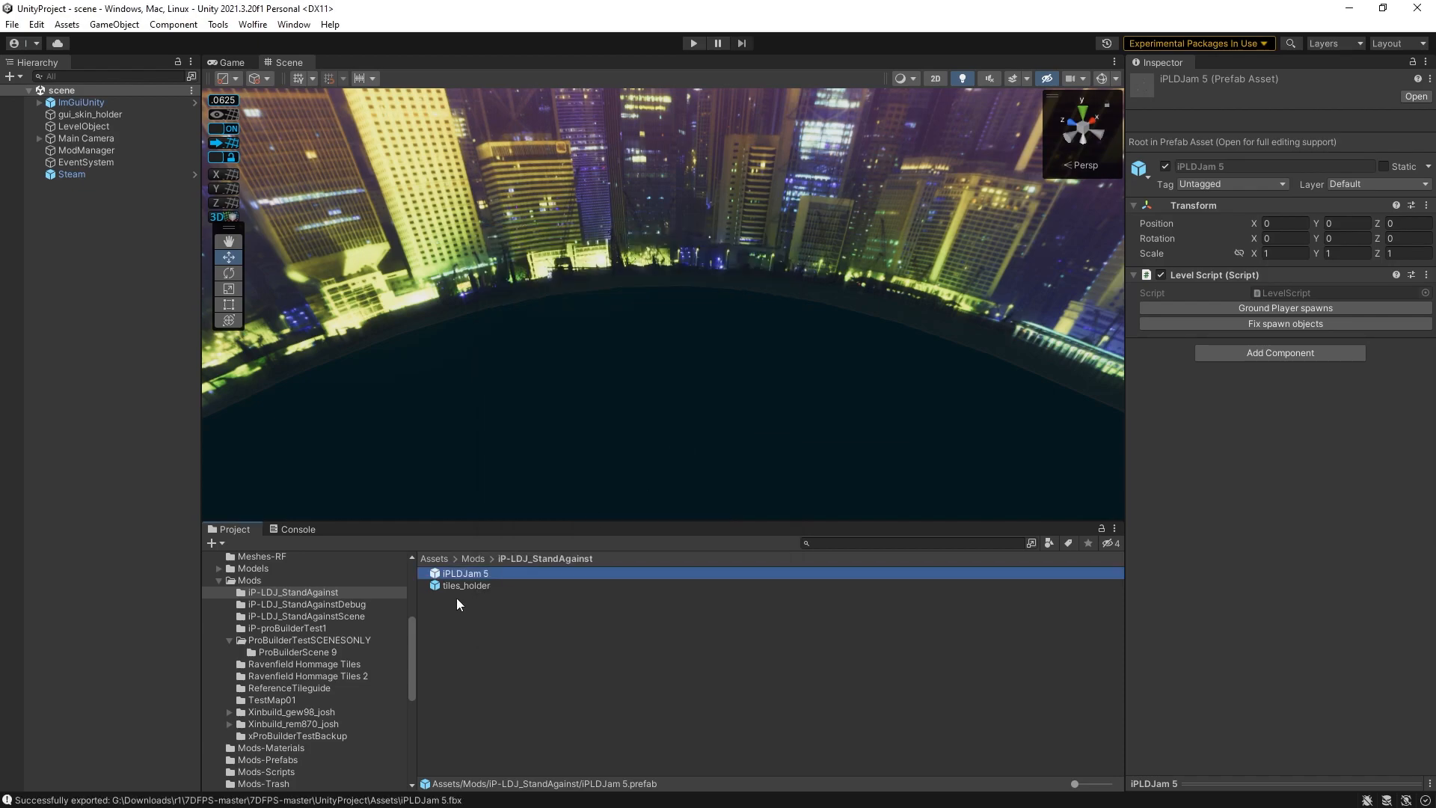
# - Assign the new iPLDJam 5 prefab from the Assets root as tiles_holder's Element 0 tile prefab
pyautogui.click(458, 586)
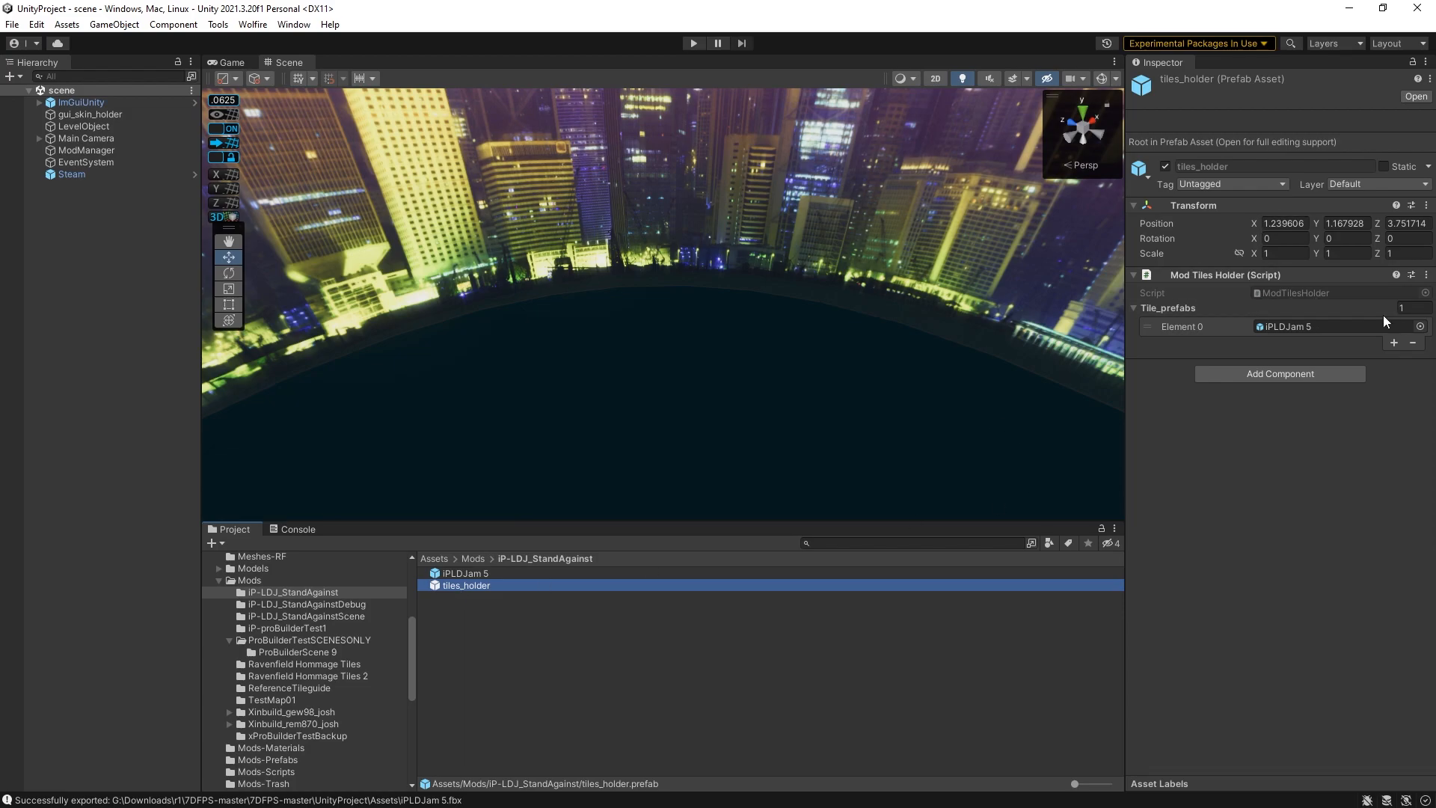
pyautogui.click(1419, 327)
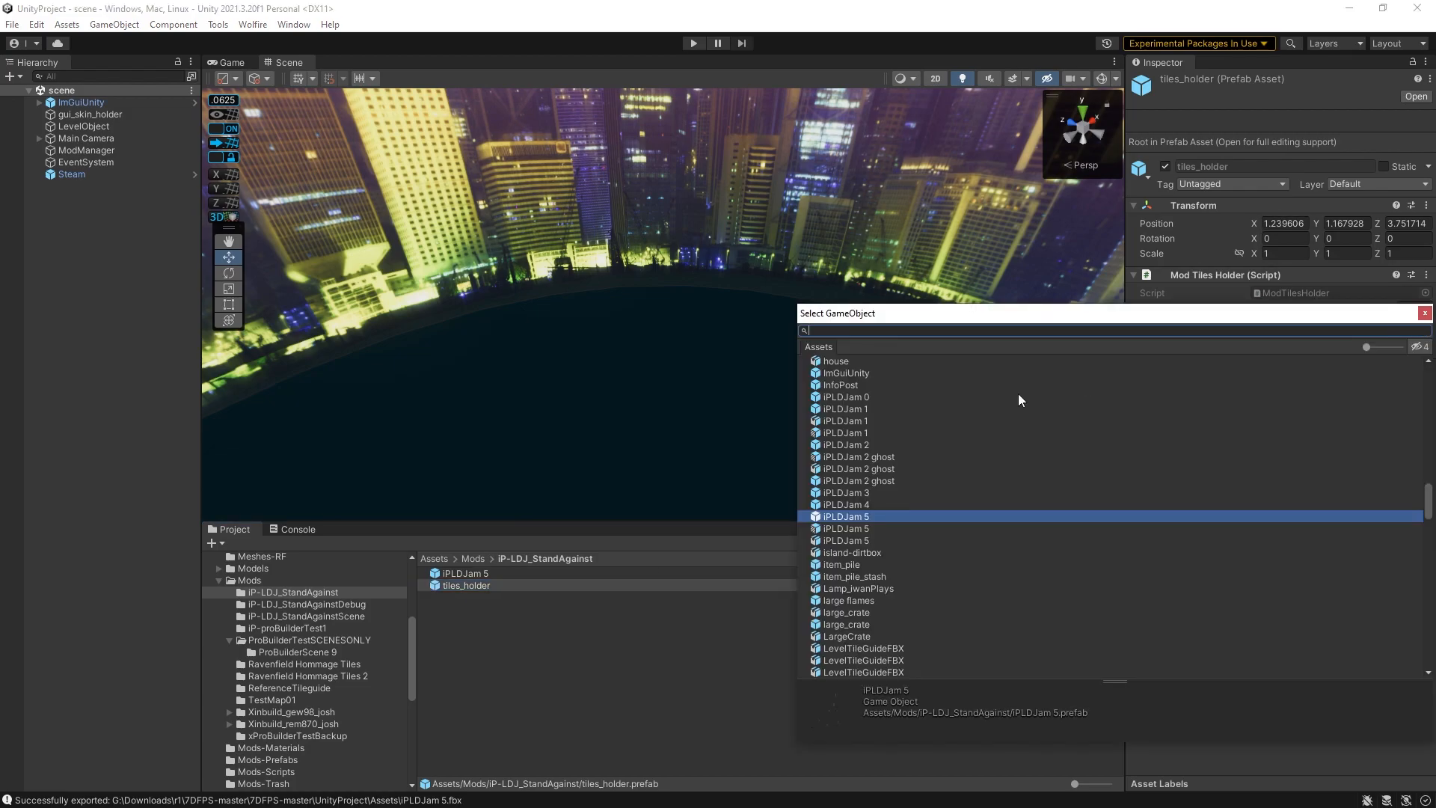
pyautogui.click(836, 528)
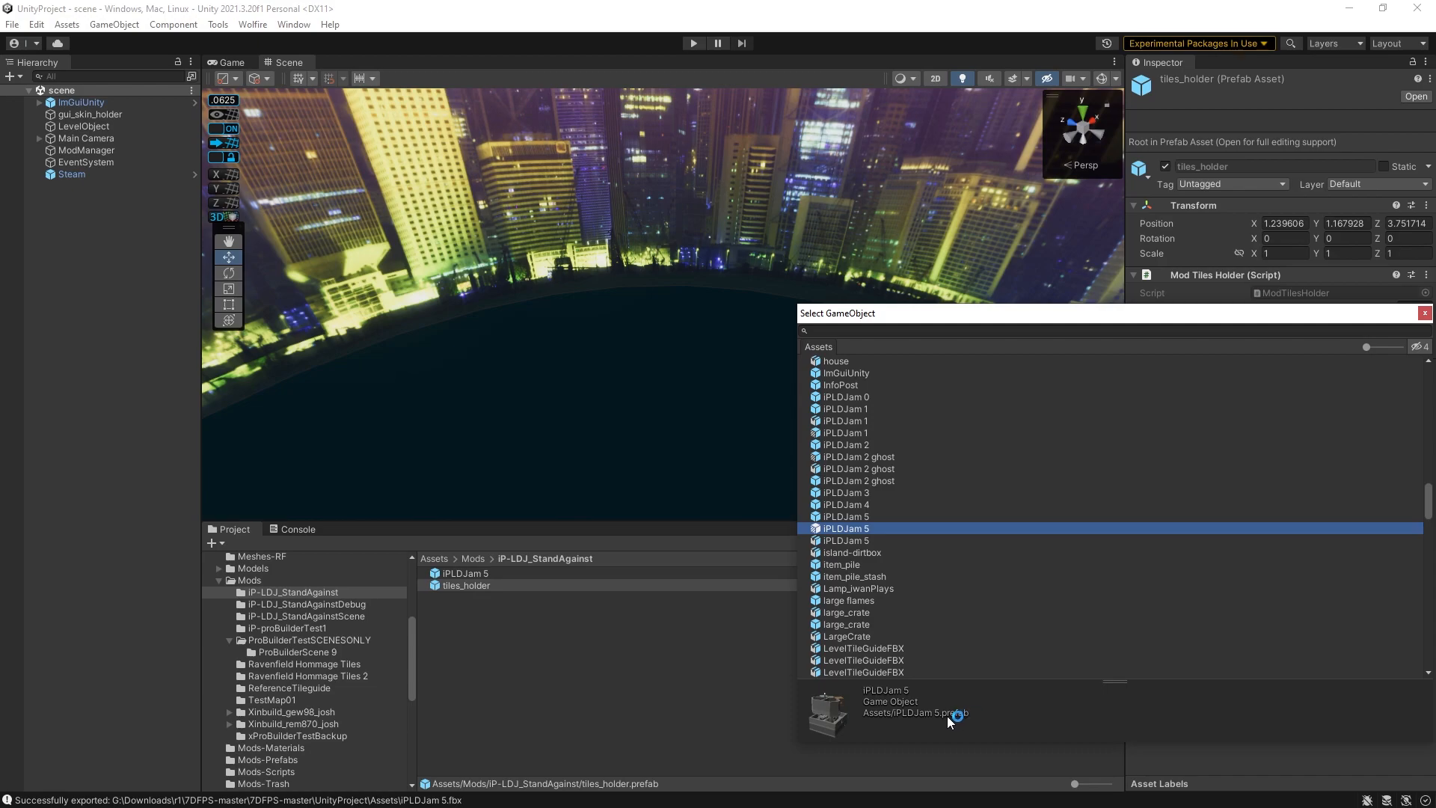
pyautogui.click(875, 515)
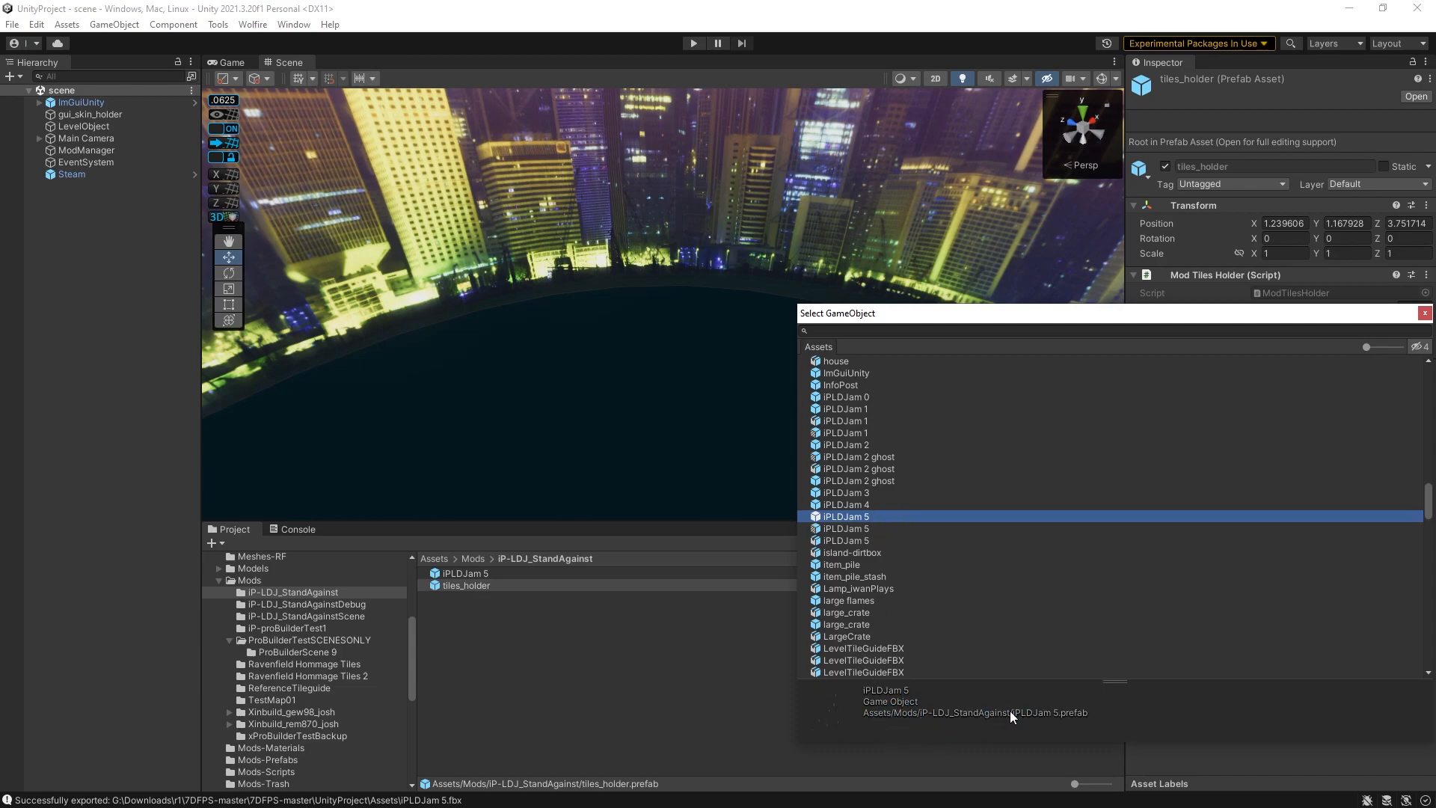
pyautogui.click(859, 532)
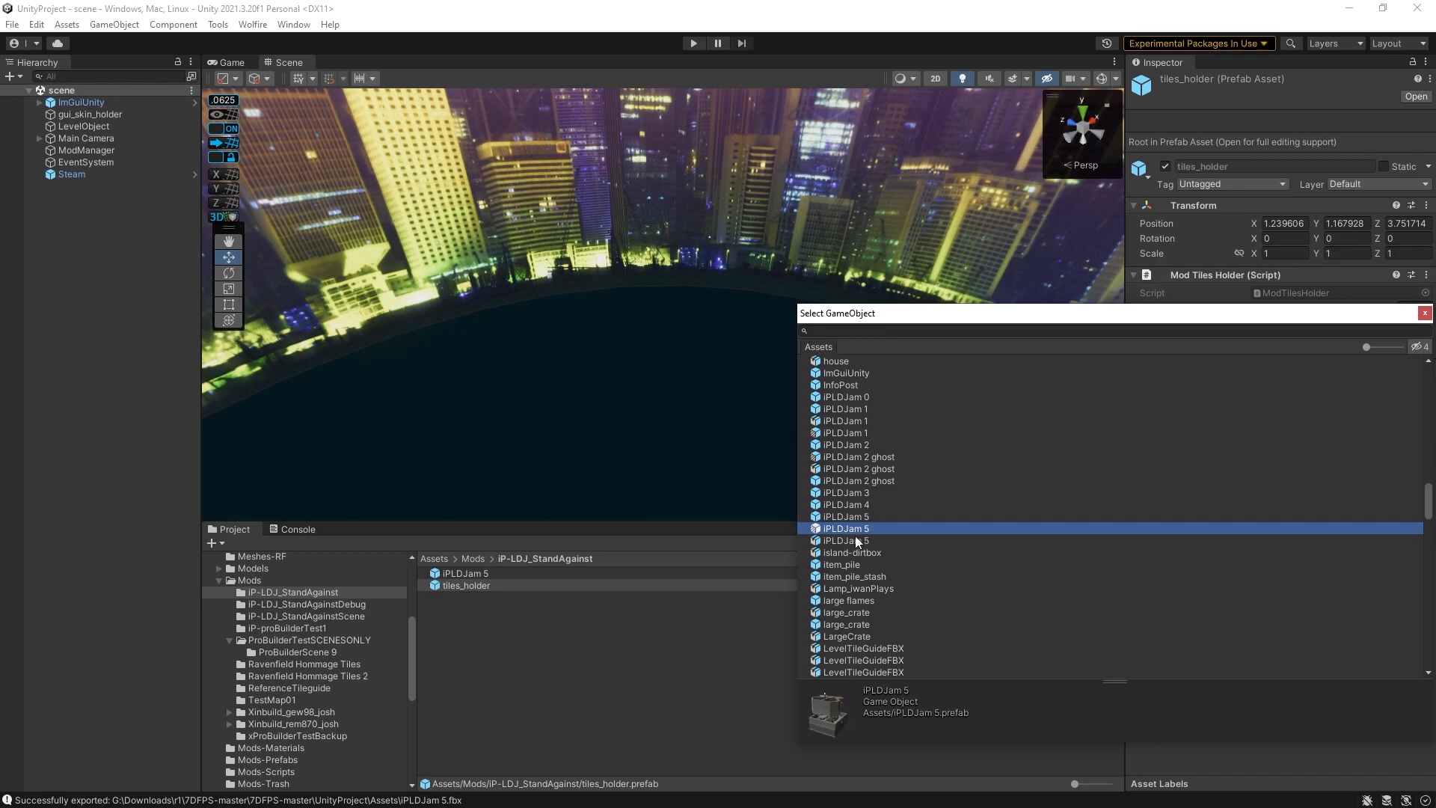
pyautogui.click(853, 540)
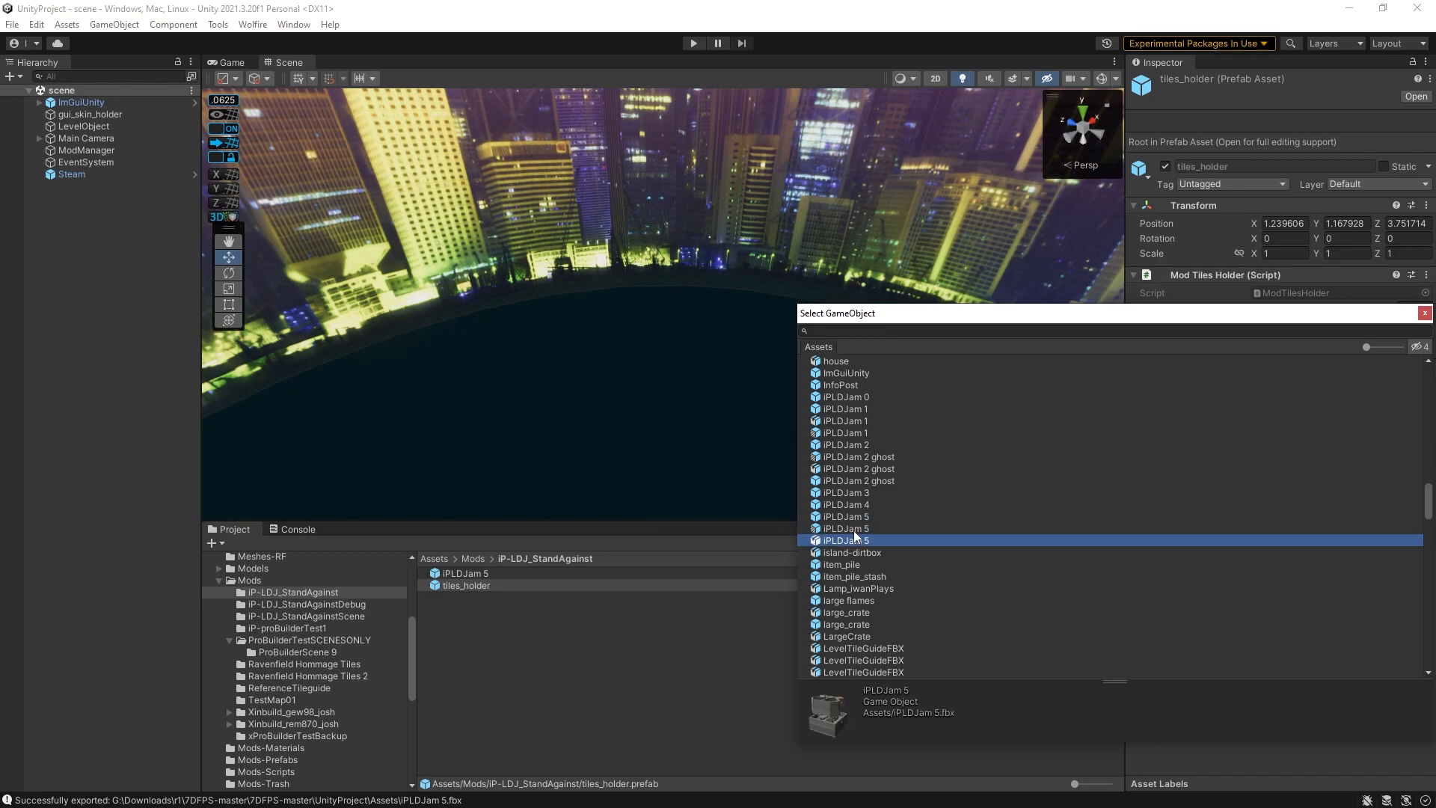
pyautogui.click(854, 530)
pyautogui.click(303, 20)
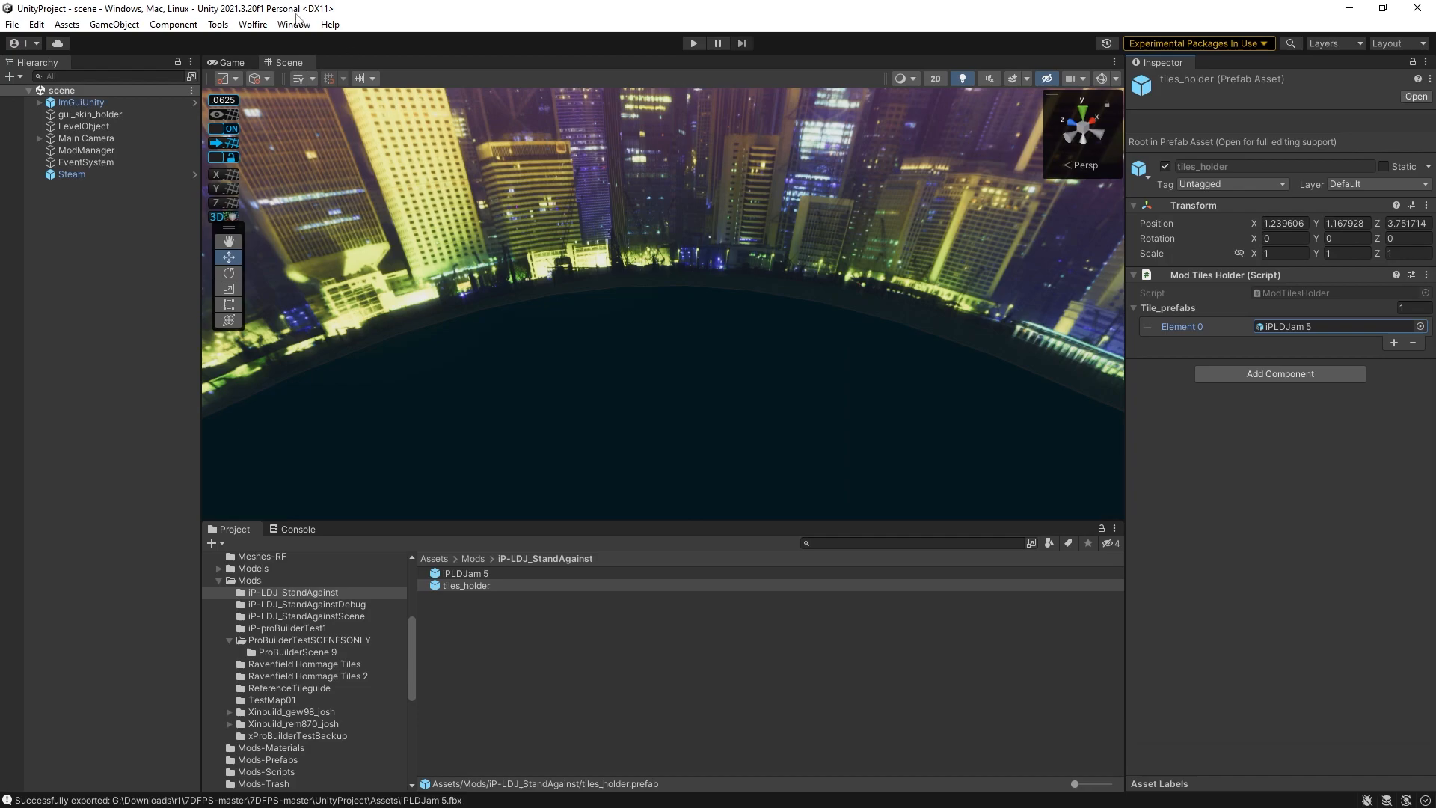
# - Playtest the exported level in the game, jumping onto the shelves and boxes
pyautogui.click(292, 60)
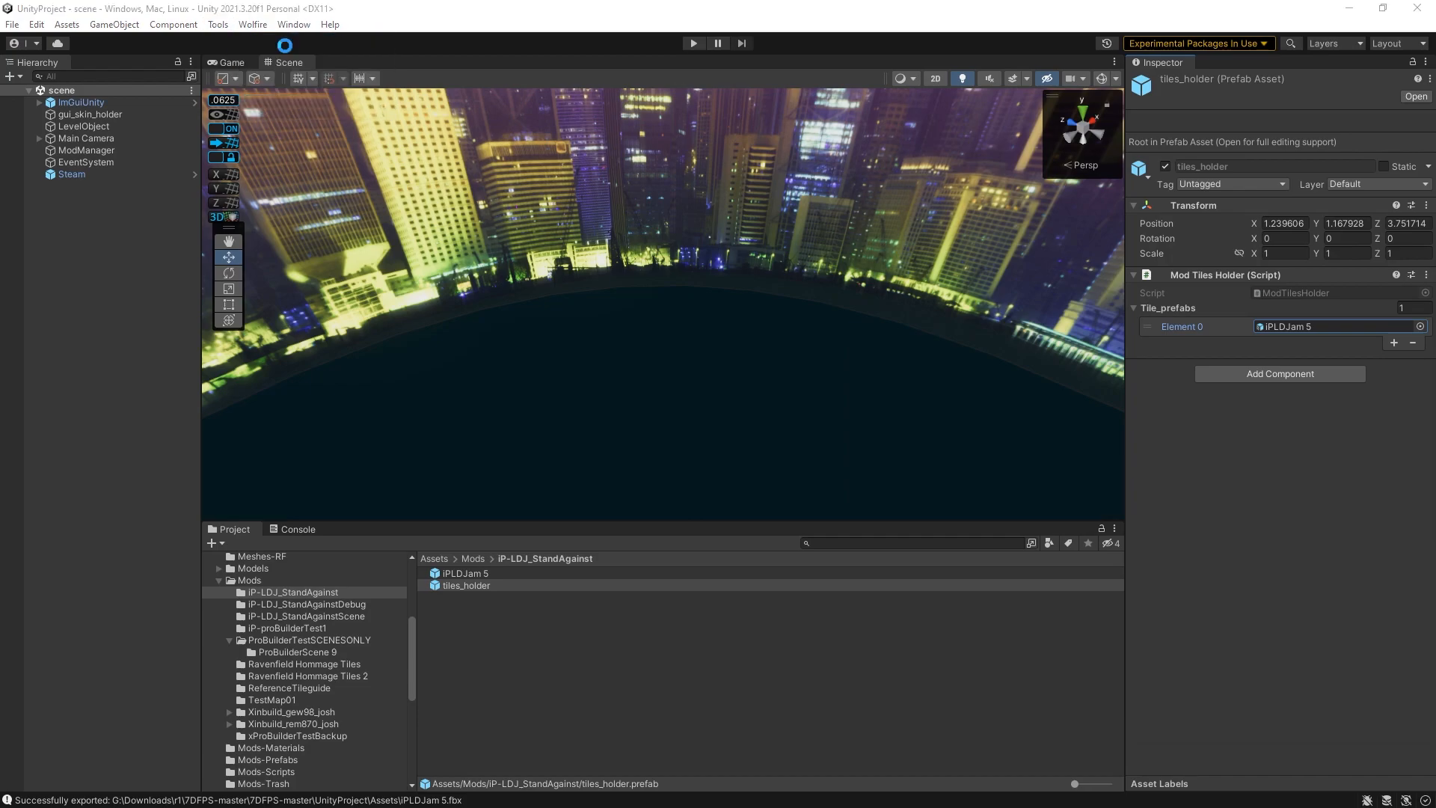
pyautogui.click(587, 414)
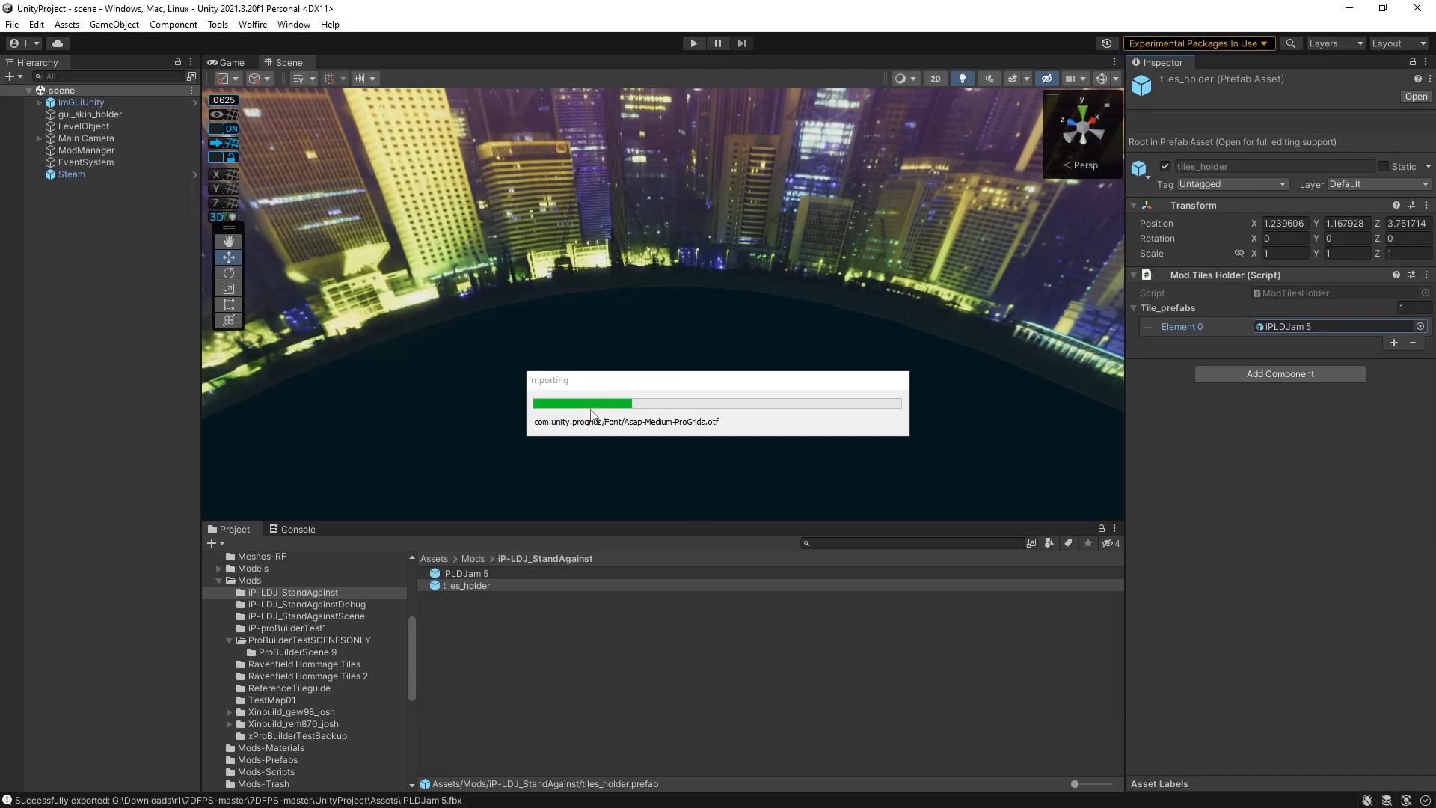
pyautogui.press('w')
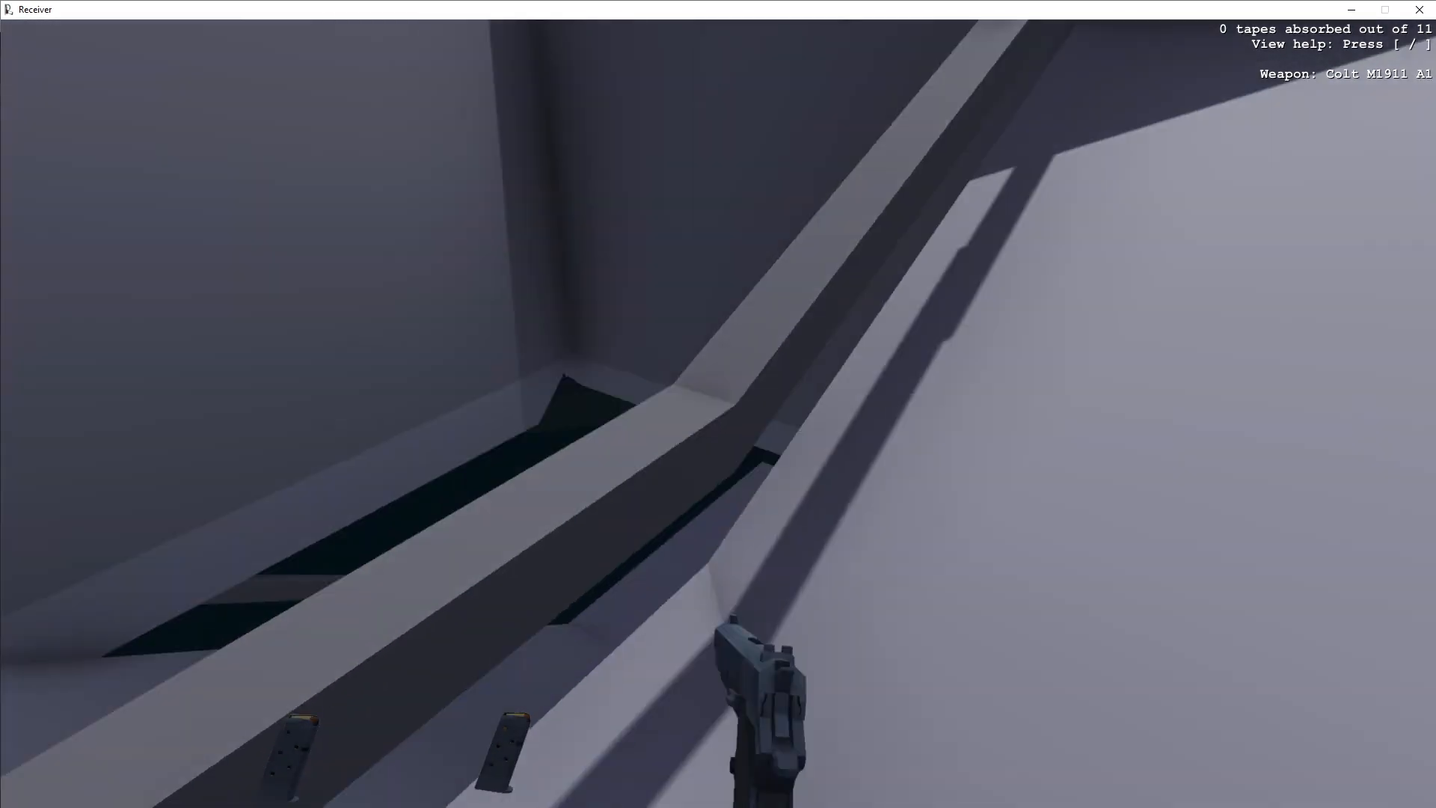
pyautogui.press('q')
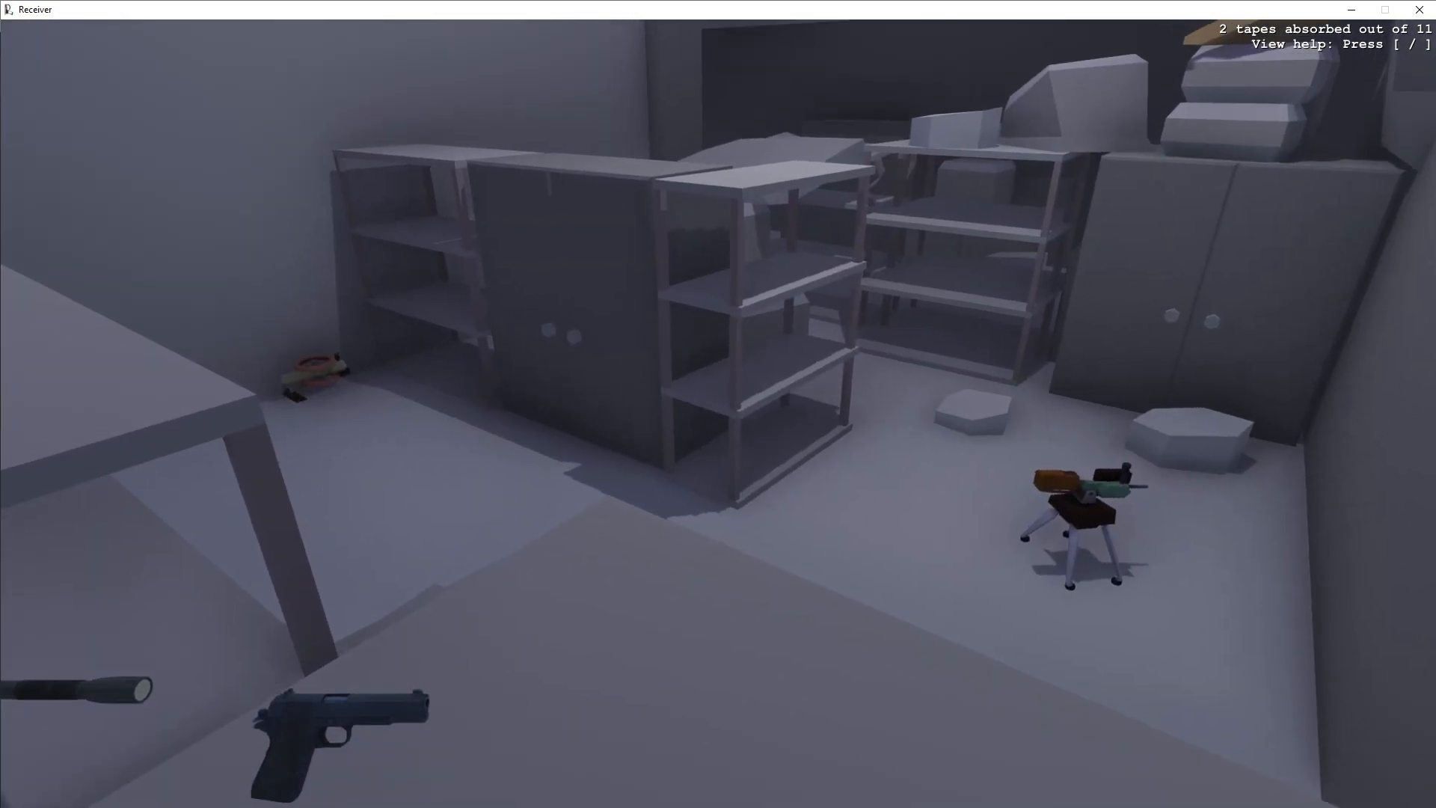
pyautogui.press('w')
pyautogui.press('space')
pyautogui.press('w')
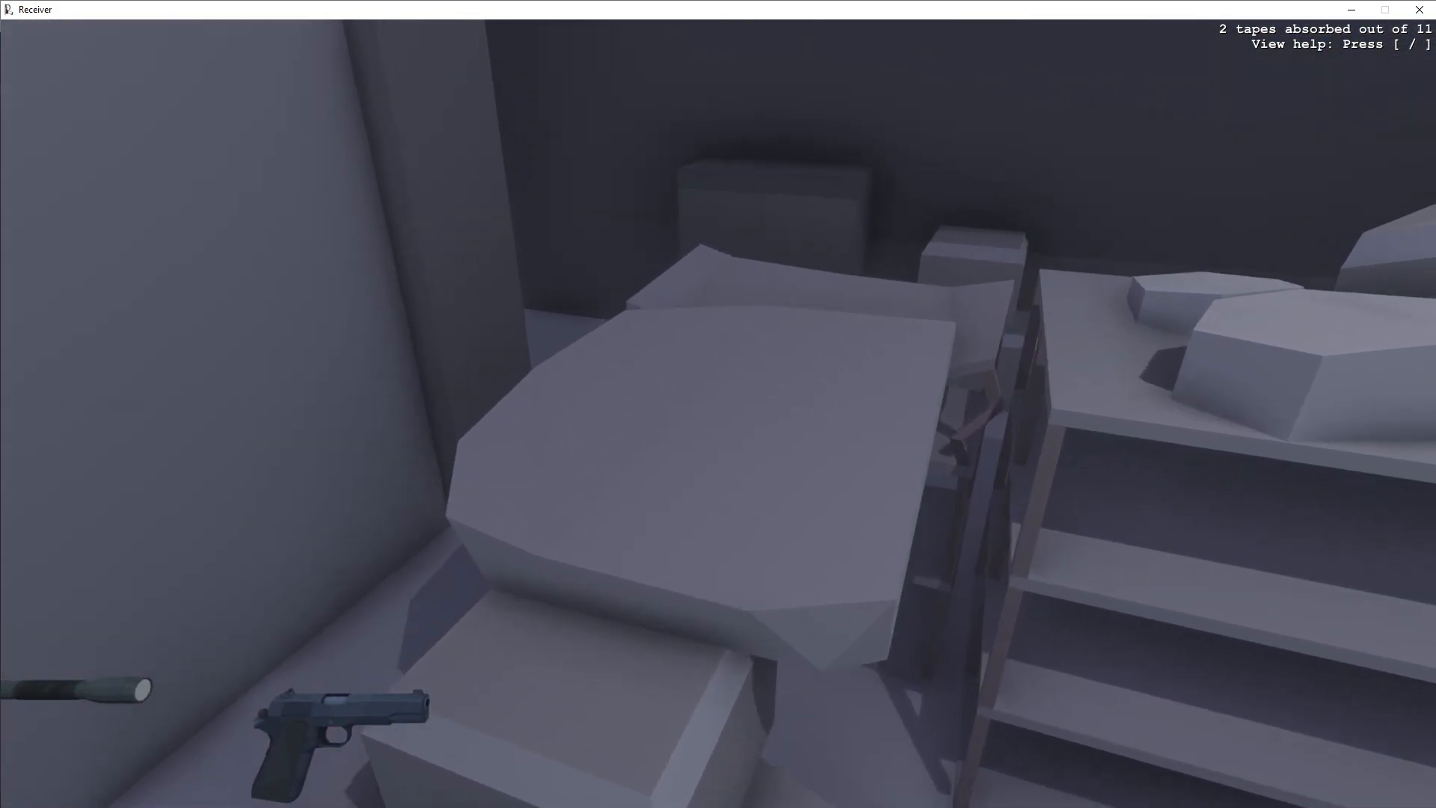
pyautogui.press('space')
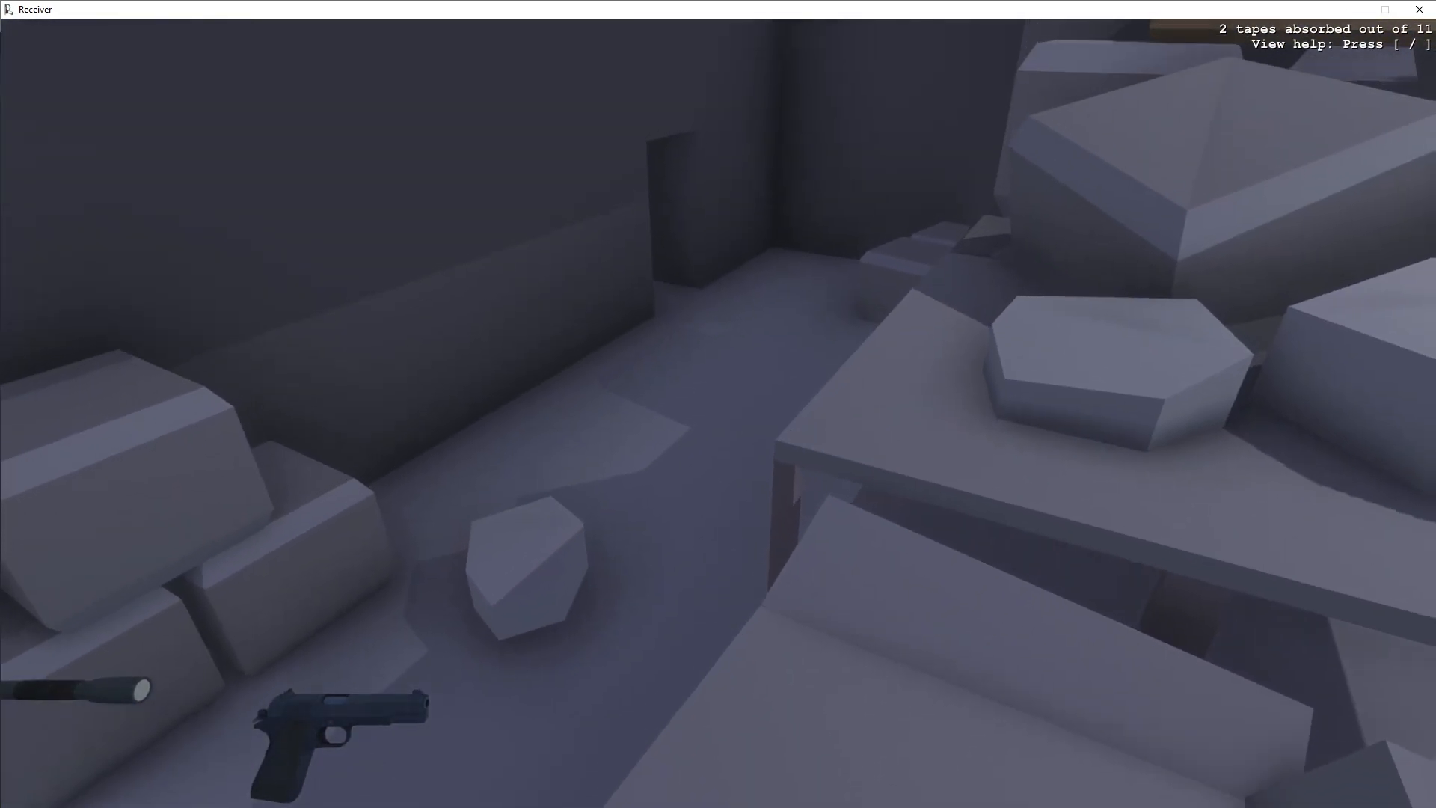
pyautogui.press('w')
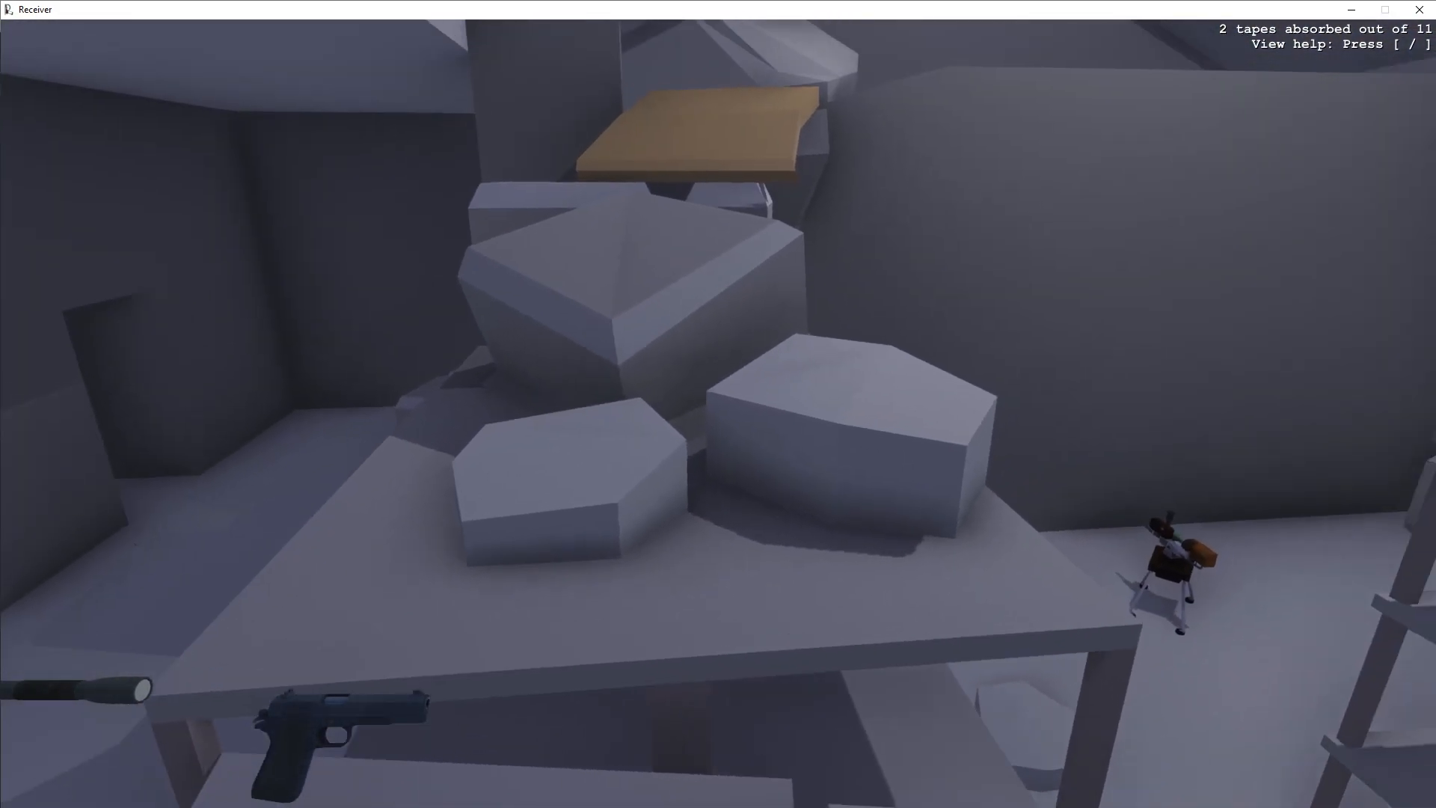
pyautogui.press('w')
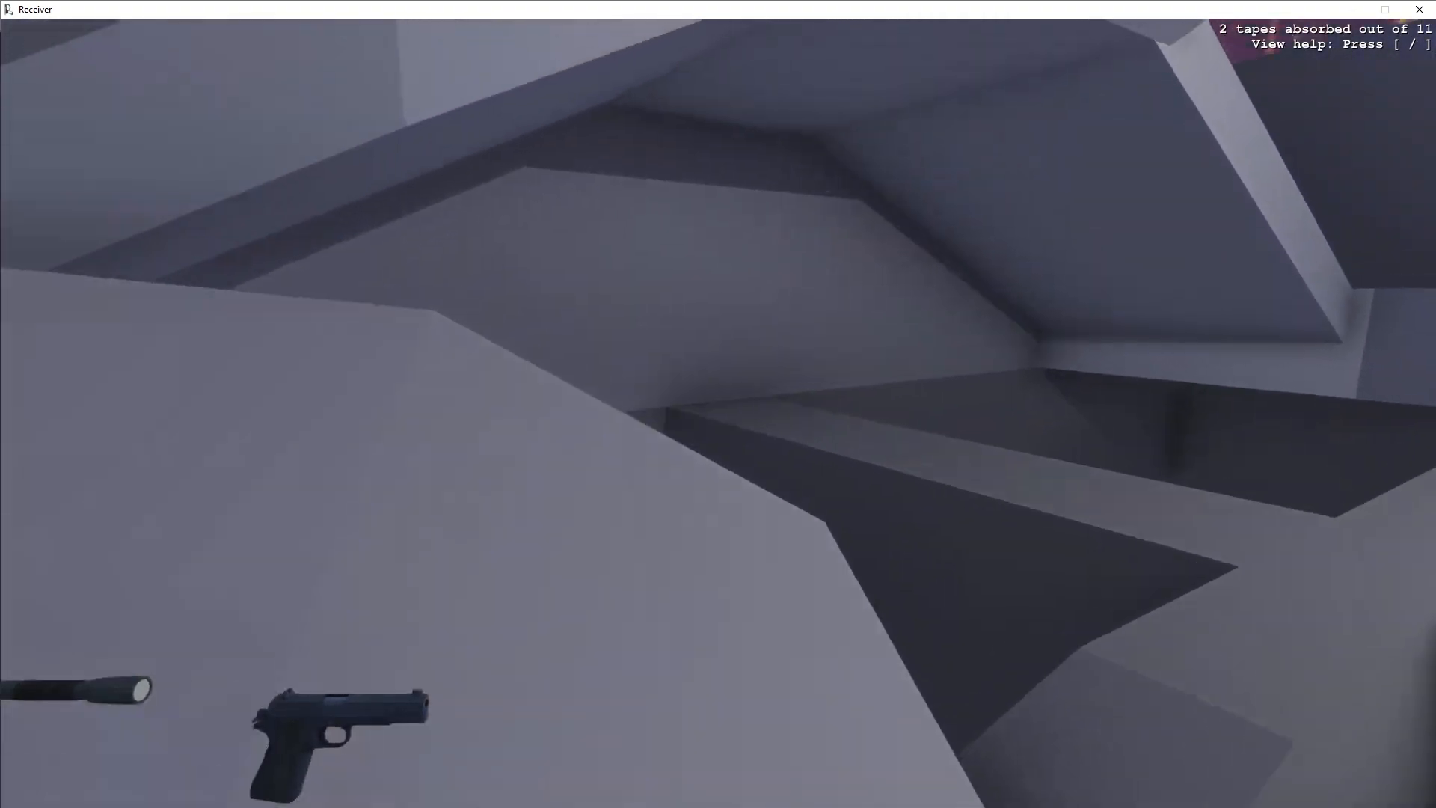
# - Open the local mod info for the standagainstdebug mod and set its title to Stand Against
pyautogui.press('w')
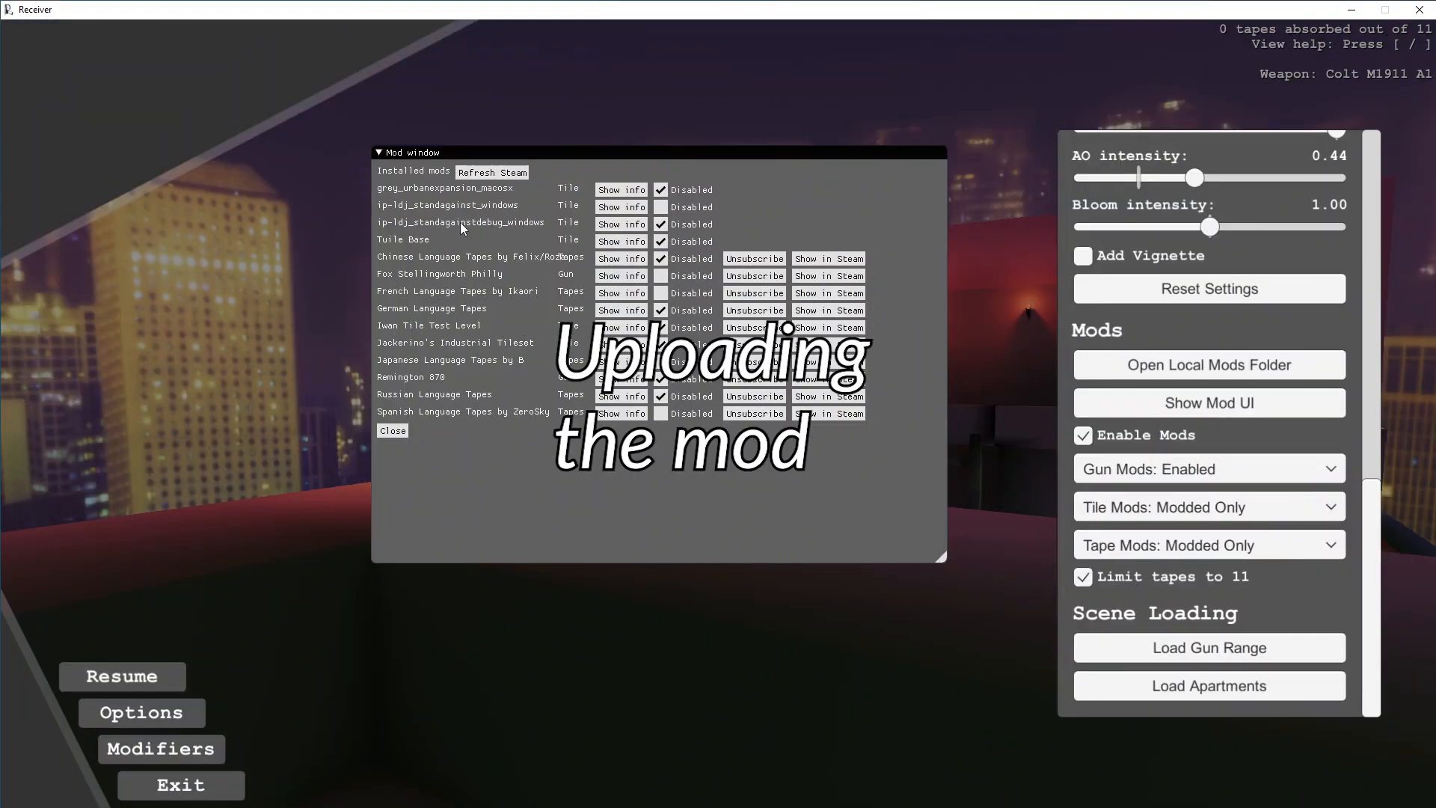
pyautogui.click(621, 225)
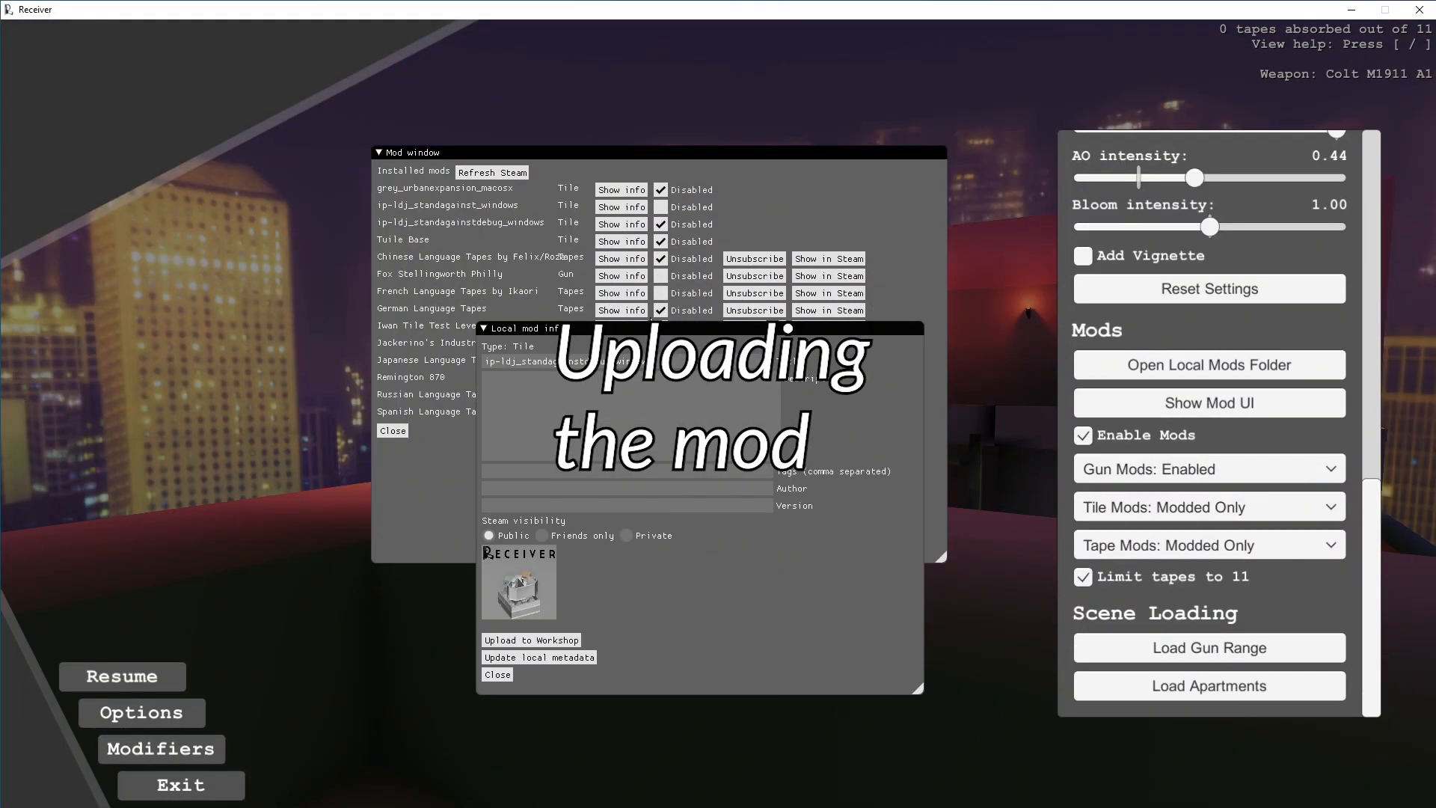
pyautogui.moveTo(630, 327); pyautogui.dragTo(653, 266)
pyautogui.doubleClick(740, 297)
pyautogui.write('Stand Against')
pyautogui.moveTo(739, 296); pyautogui.dragTo(498, 301)
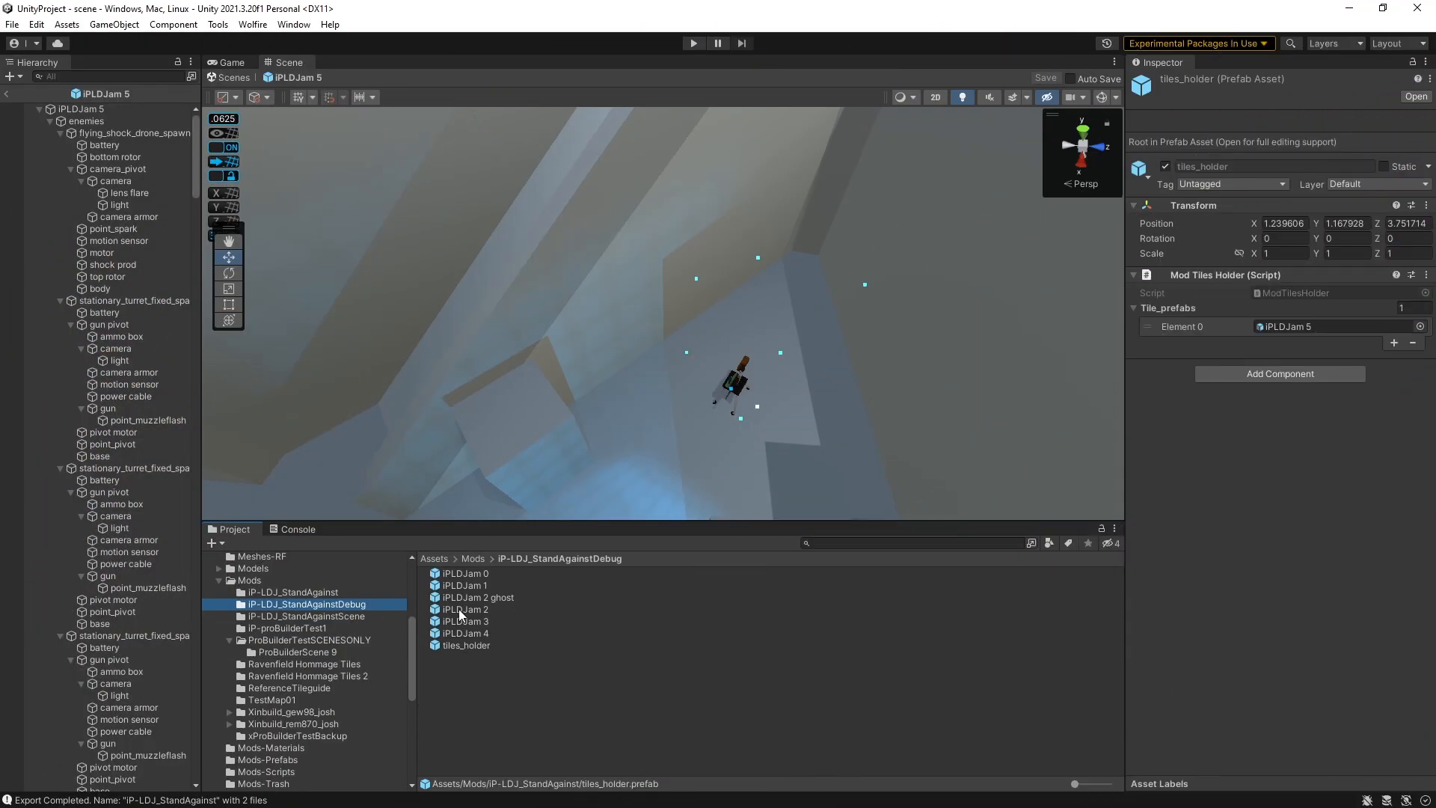
# - Create a new scene named ipldj-screenshots in the StandAgainstDebug folder and open it
pyautogui.click(461, 685)
pyautogui.rightClick(461, 685)
pyautogui.moveTo(558, 276)
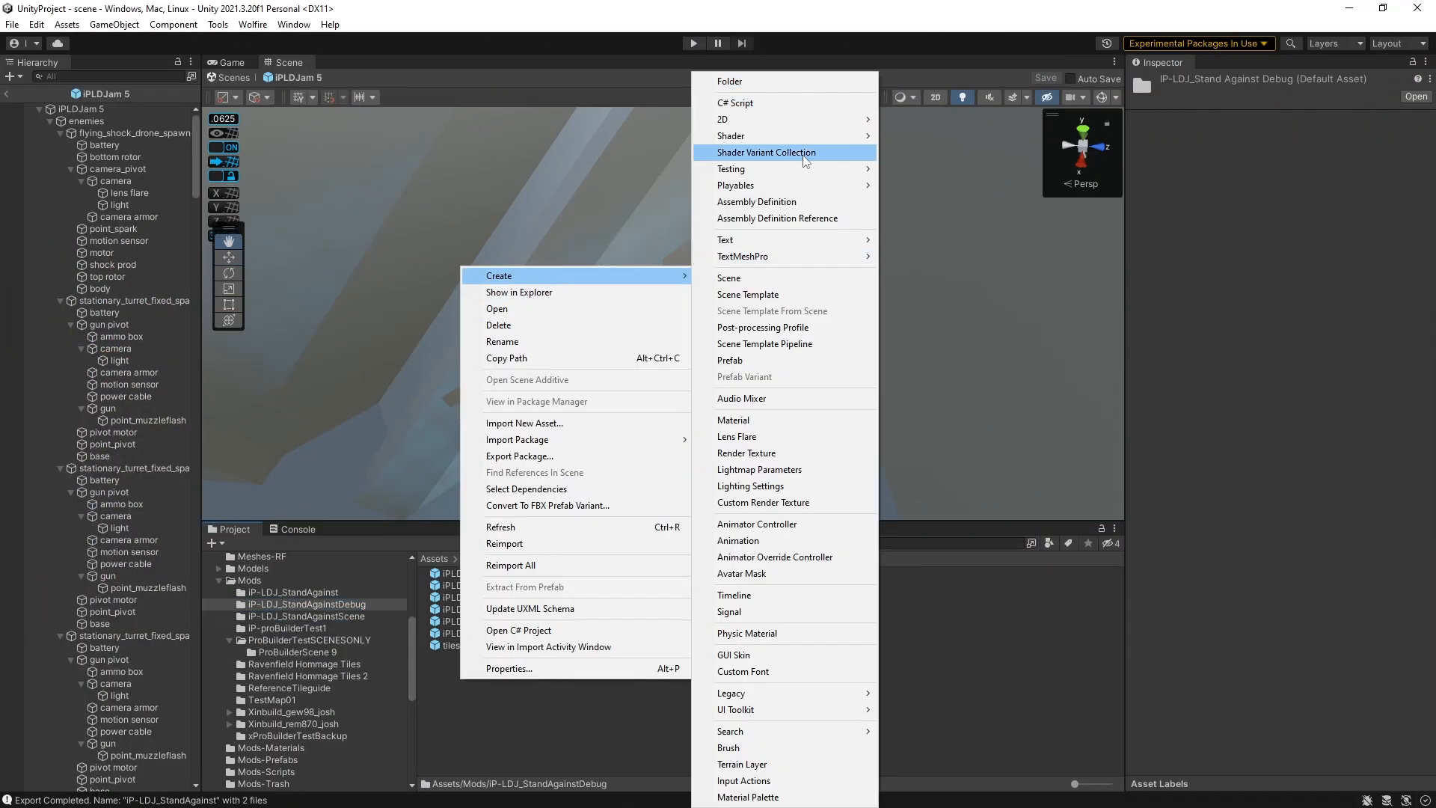
pyautogui.click(779, 278)
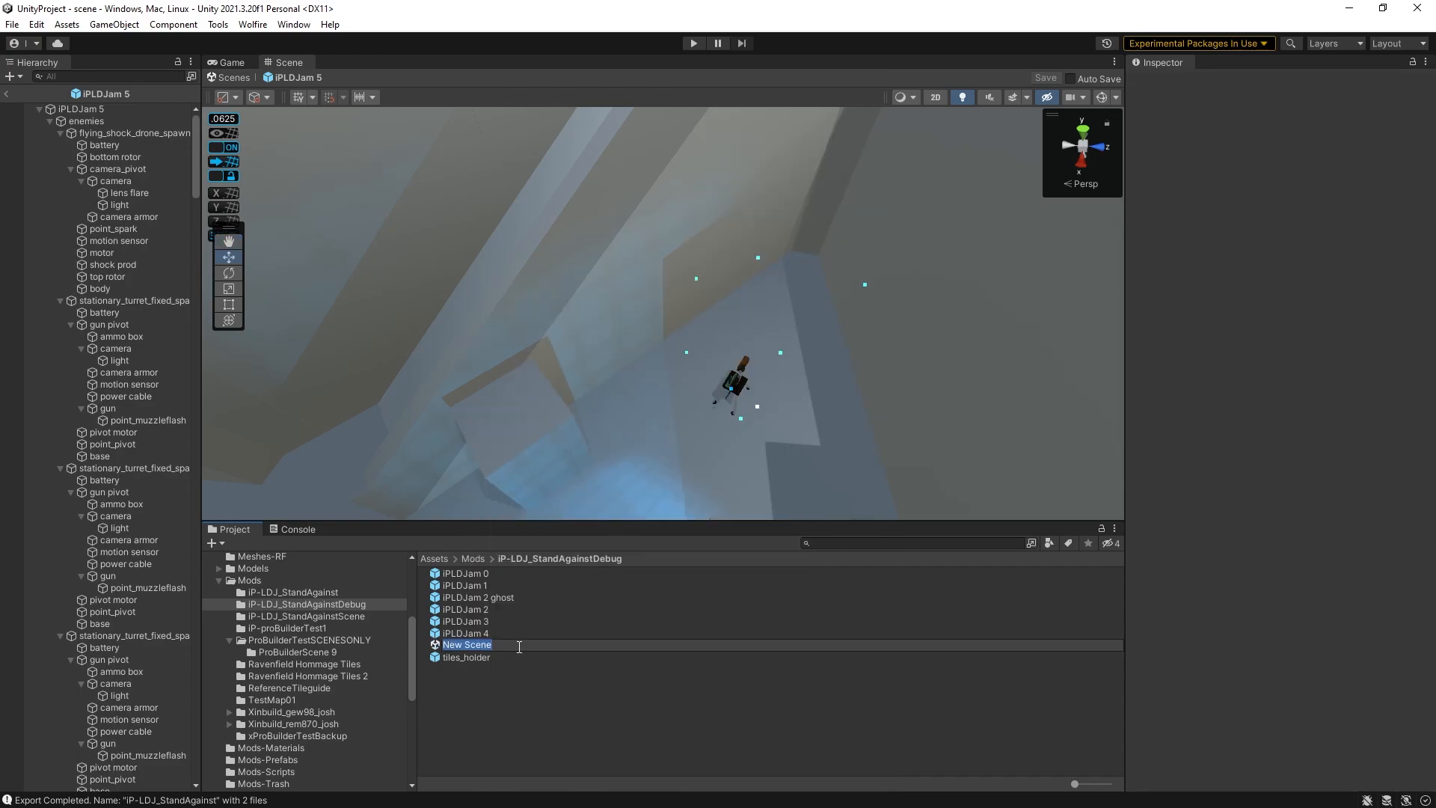
pyautogui.write('ipd')
pyautogui.press('Return')
pyautogui.doubleClick(472, 577)
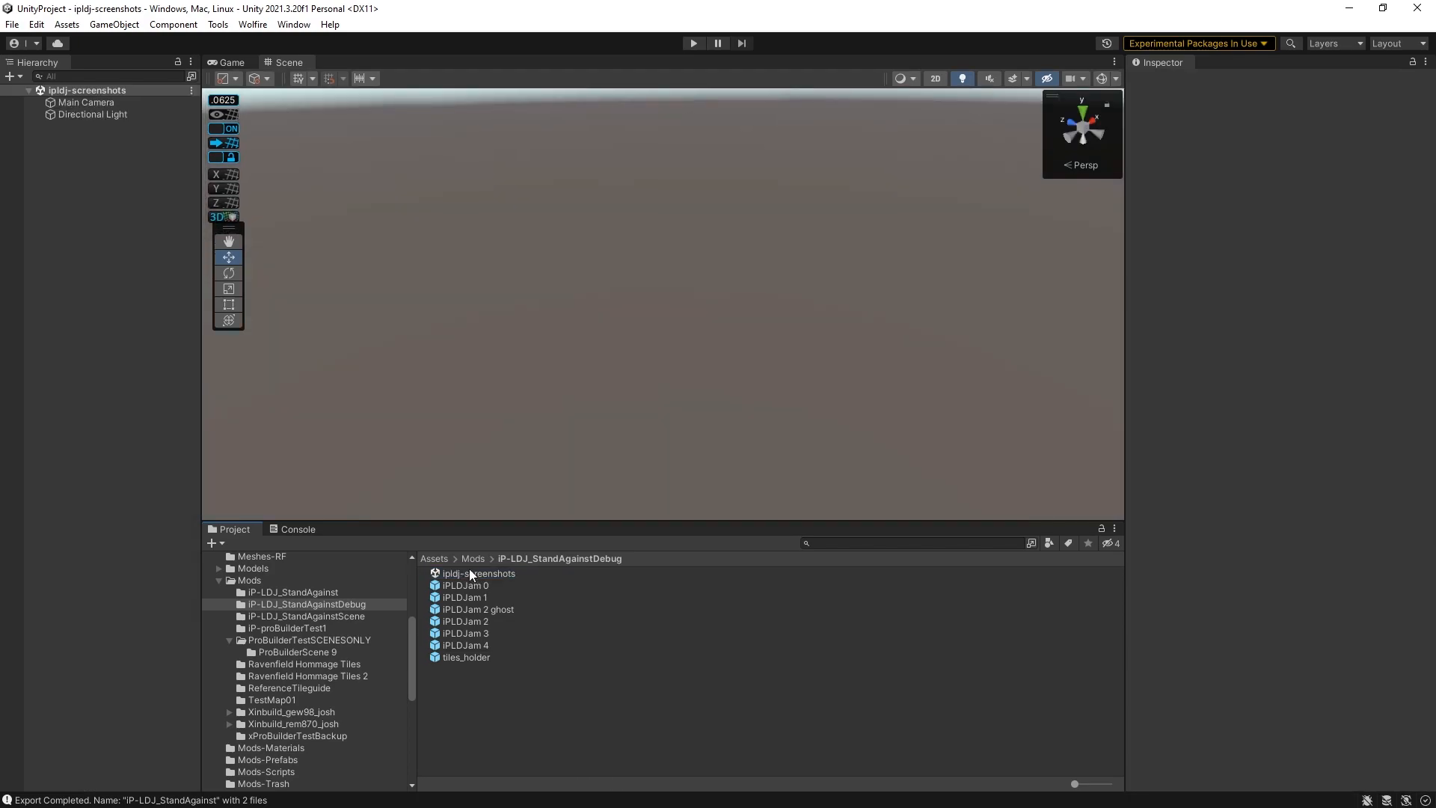
# - Set the scene's environment skybox material to Skybox_material in the Lighting settings
pyautogui.click(293, 24)
pyautogui.moveTo(449, 323)
pyautogui.click(537, 317)
pyautogui.click(880, 202)
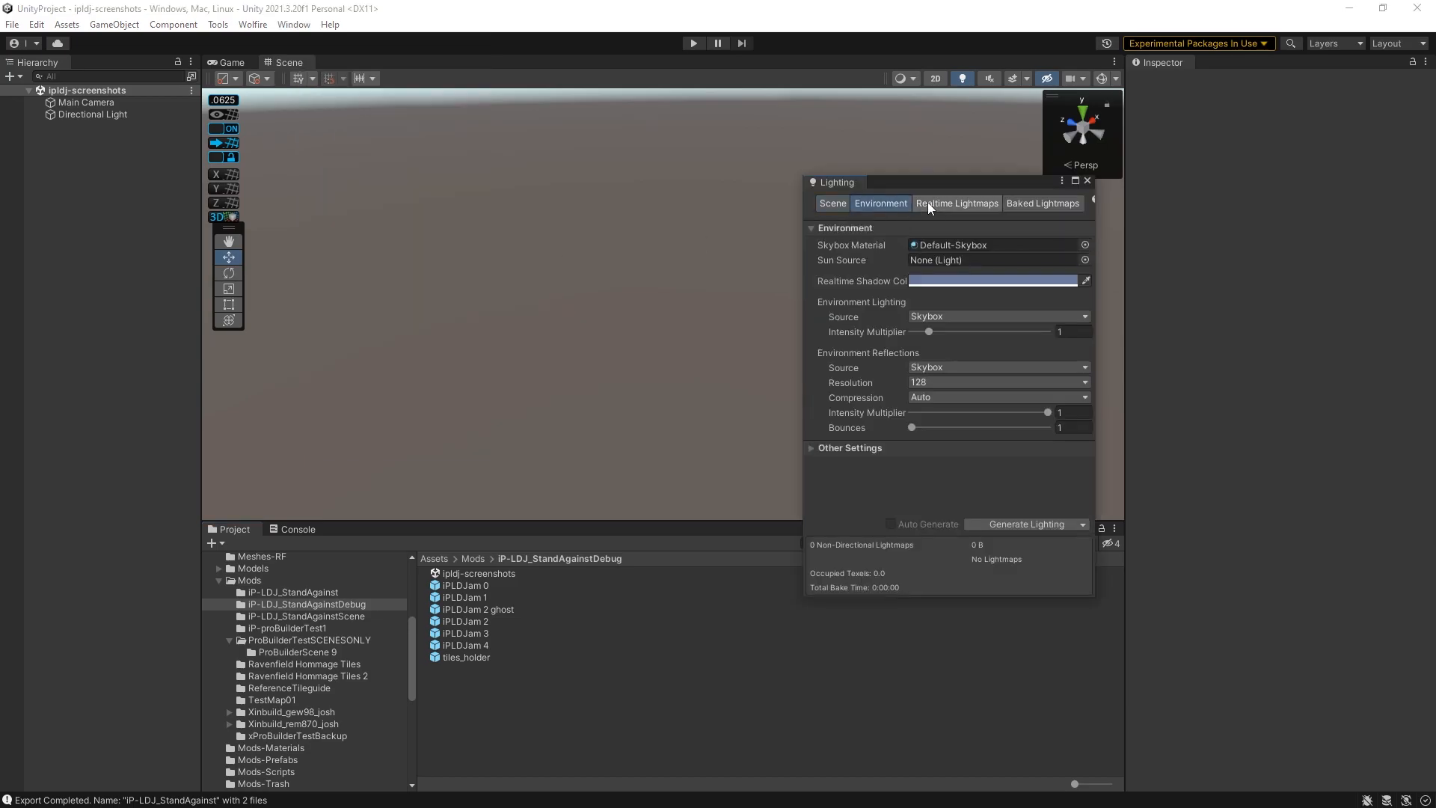
pyautogui.click(1075, 238)
pyautogui.write('si')
pyautogui.write('ybo')
pyautogui.click(912, 338)
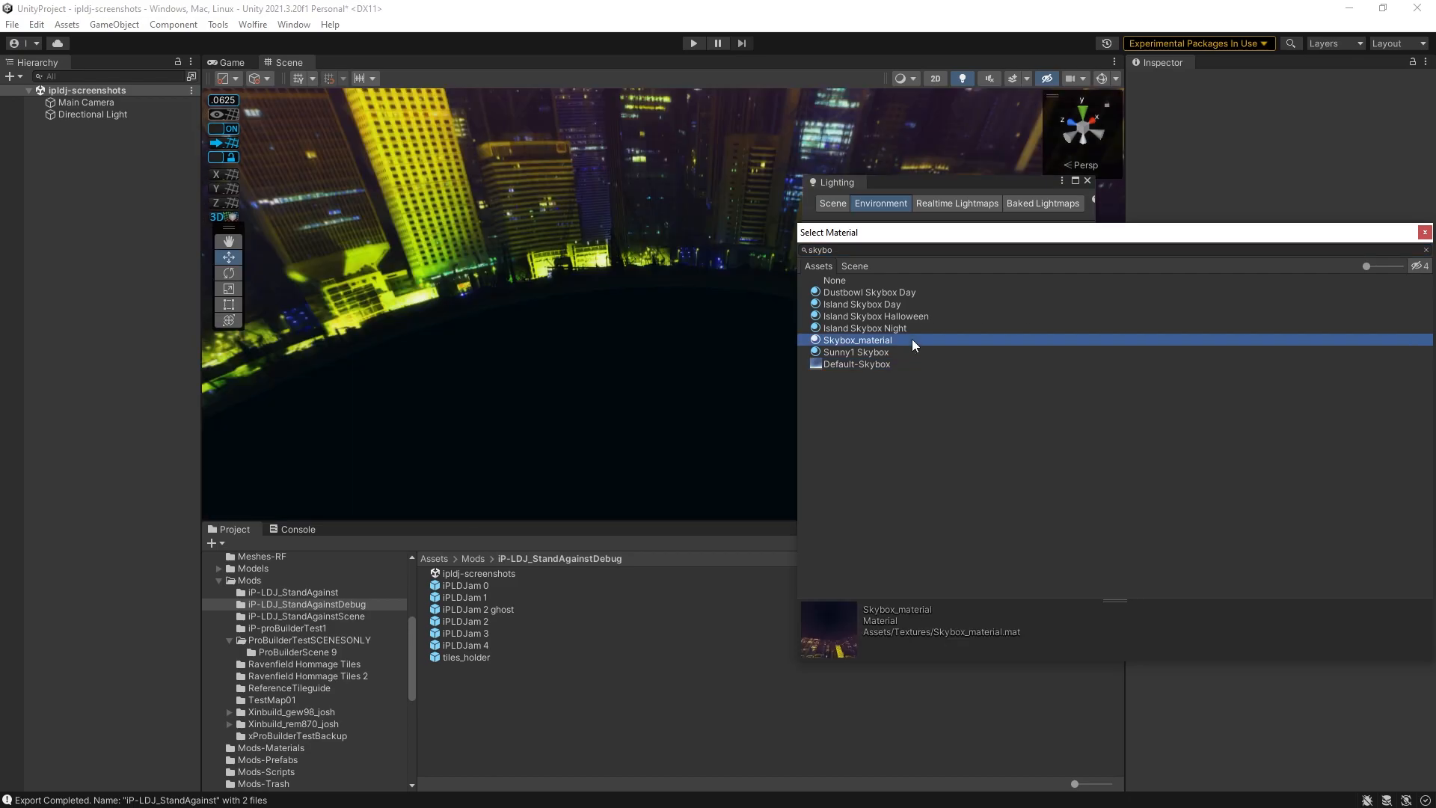
pyautogui.doubleClick(913, 339)
pyautogui.click(1089, 182)
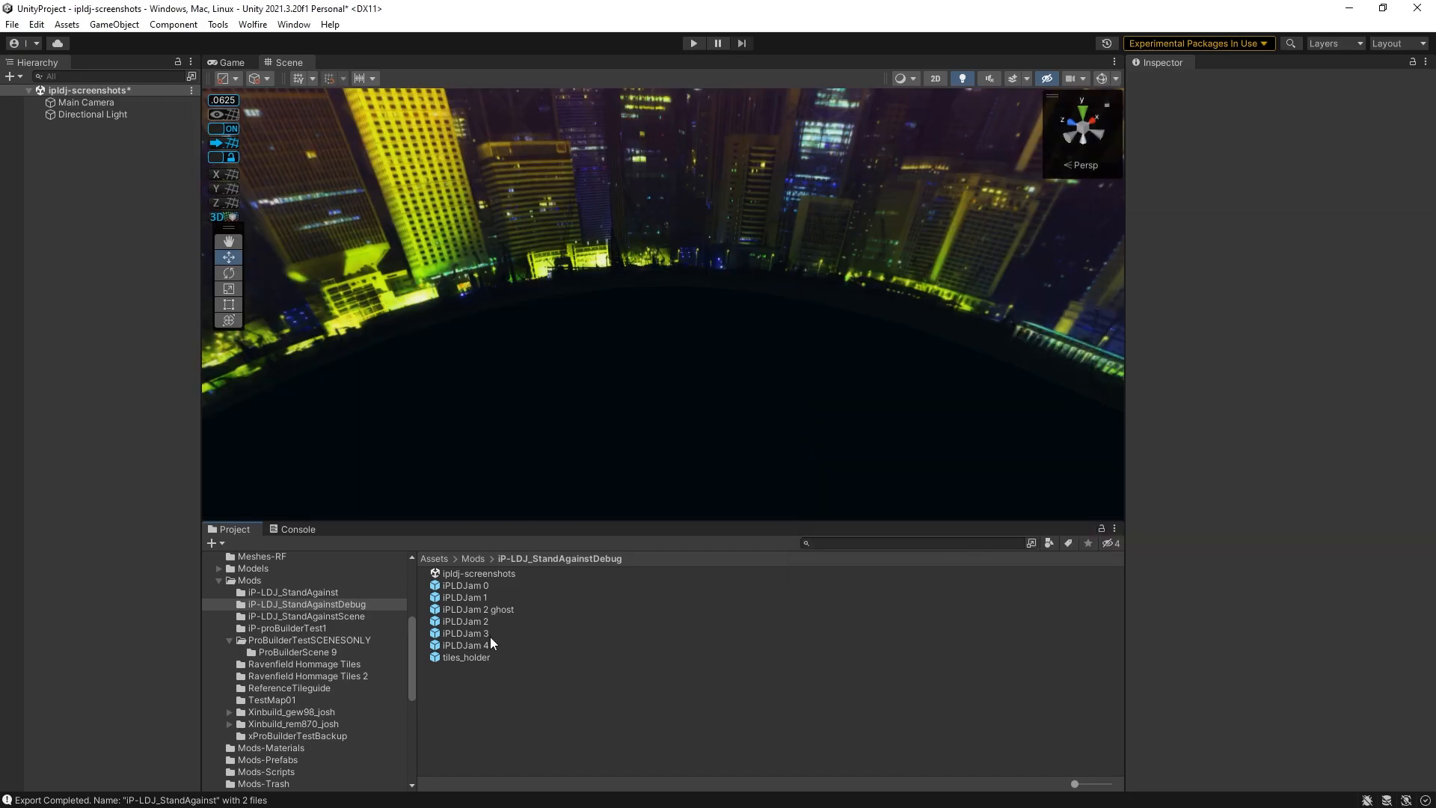
# - Add the iPLDJam 5 prefab from the IP-LDJ_StandAgainst folder into the scene
pyautogui.click(293, 592)
pyautogui.moveTo(460, 573); pyautogui.dragTo(104, 310)
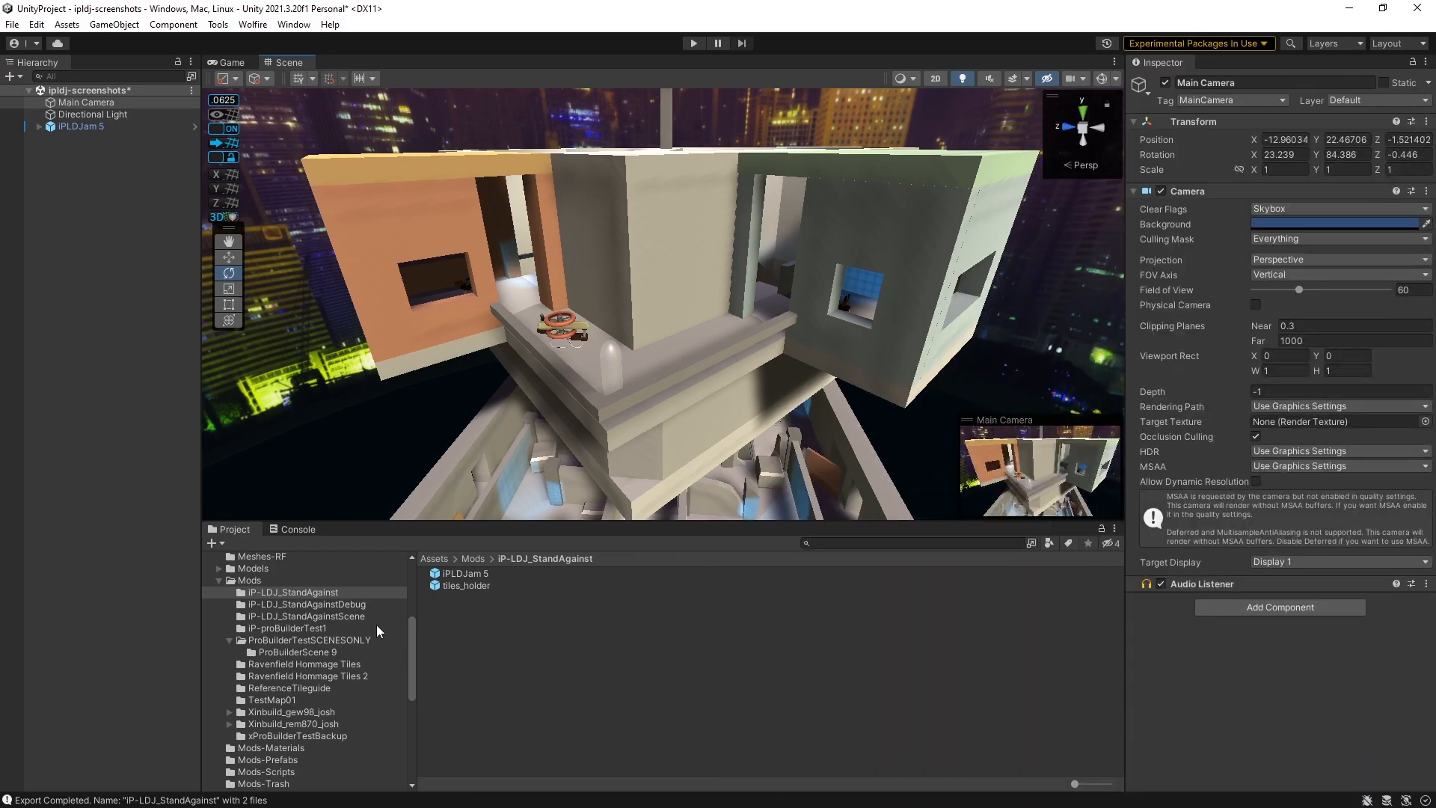
# - Add a Take Screen Shot component to the Main Camera
pyautogui.click(1328, 606)
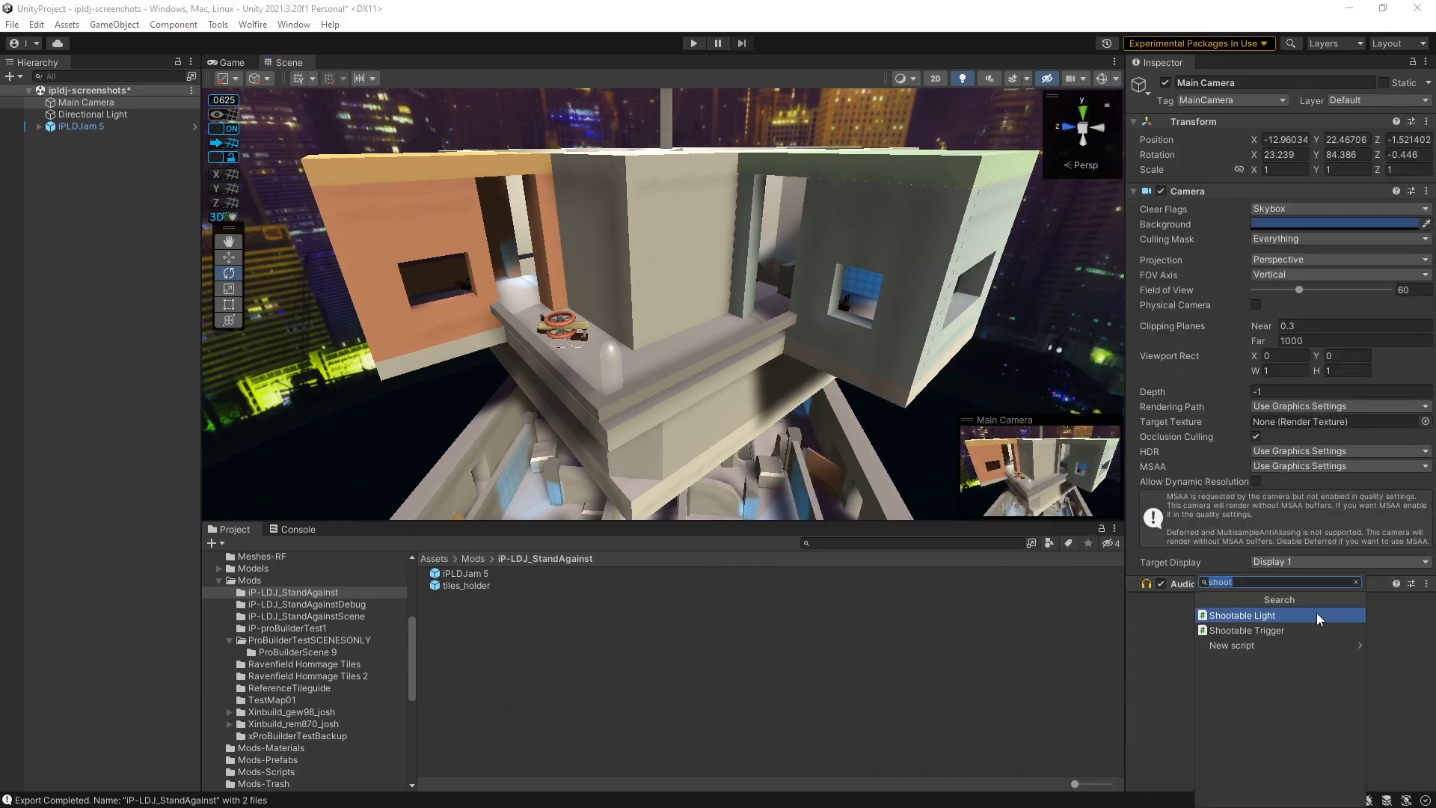
pyautogui.write('screensh')
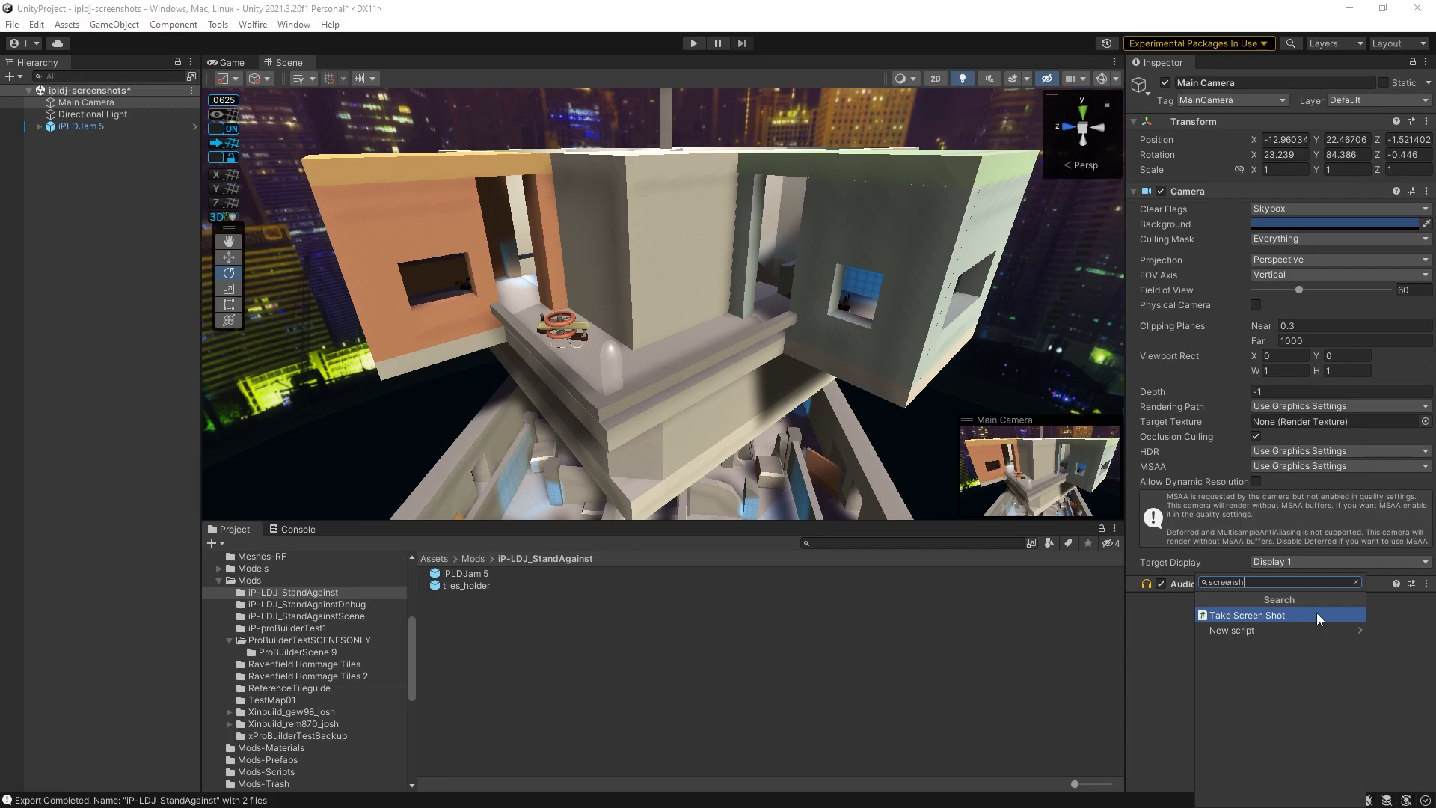
pyautogui.click(1317, 613)
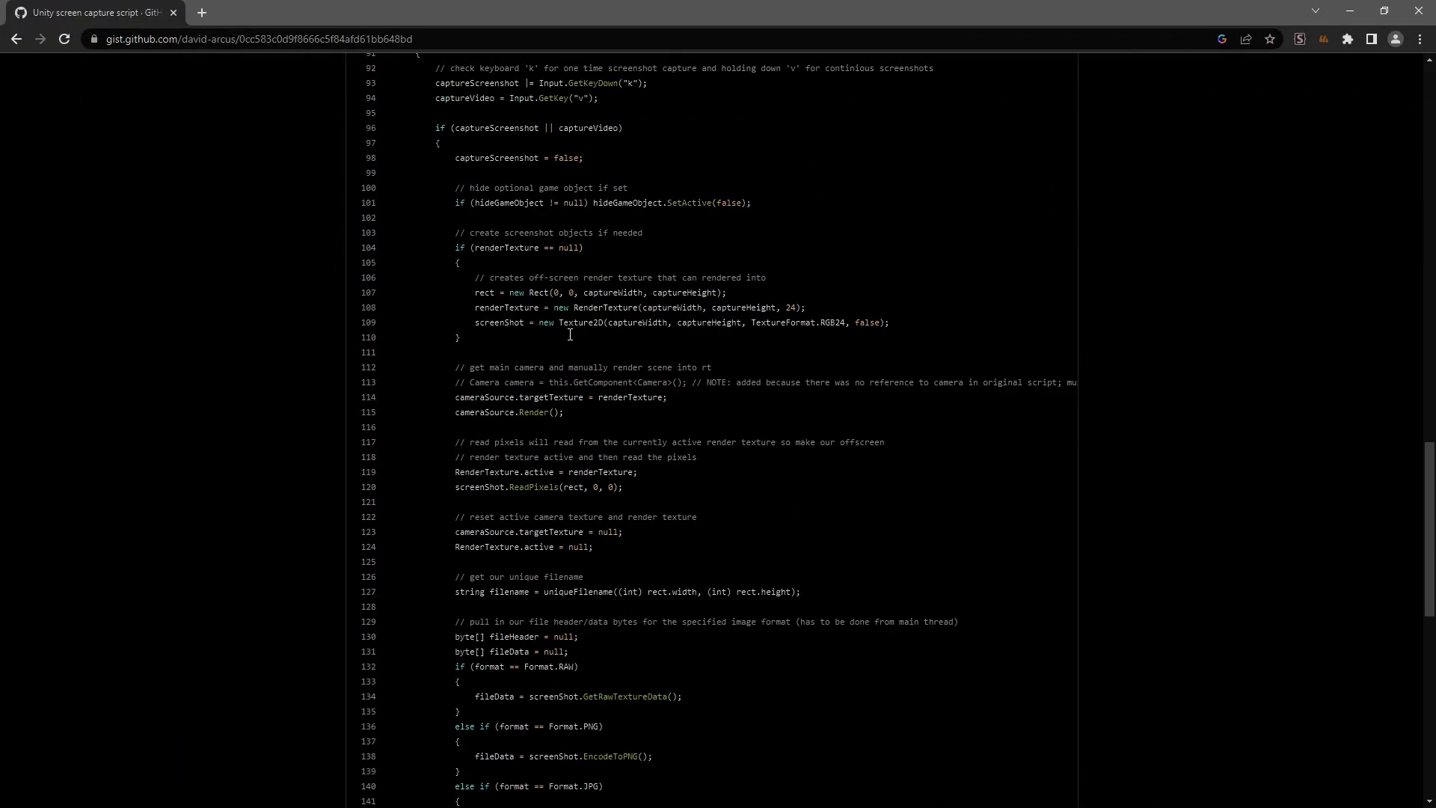
# - Align the Main Camera to the scene view and capture a screenshot while in Play mode
pyautogui.scroll(-5, 572, 338)
pyautogui.scroll(20, 572, 339)
pyautogui.moveTo(71, 193)
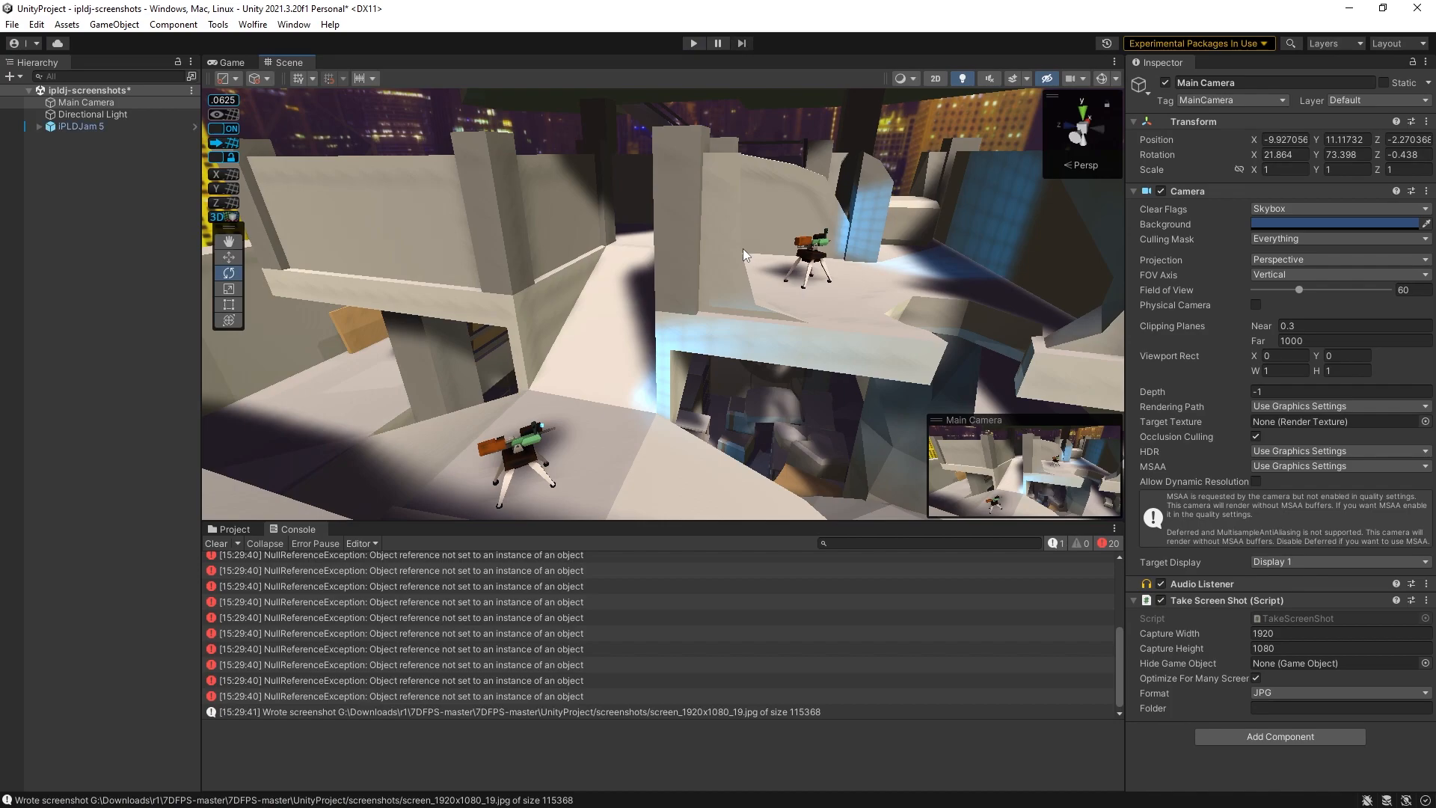
pyautogui.keyDown('alt'); pyautogui.moveTo(743, 248); pyautogui.dragTo(718, 240); pyautogui.keyUp('alt')
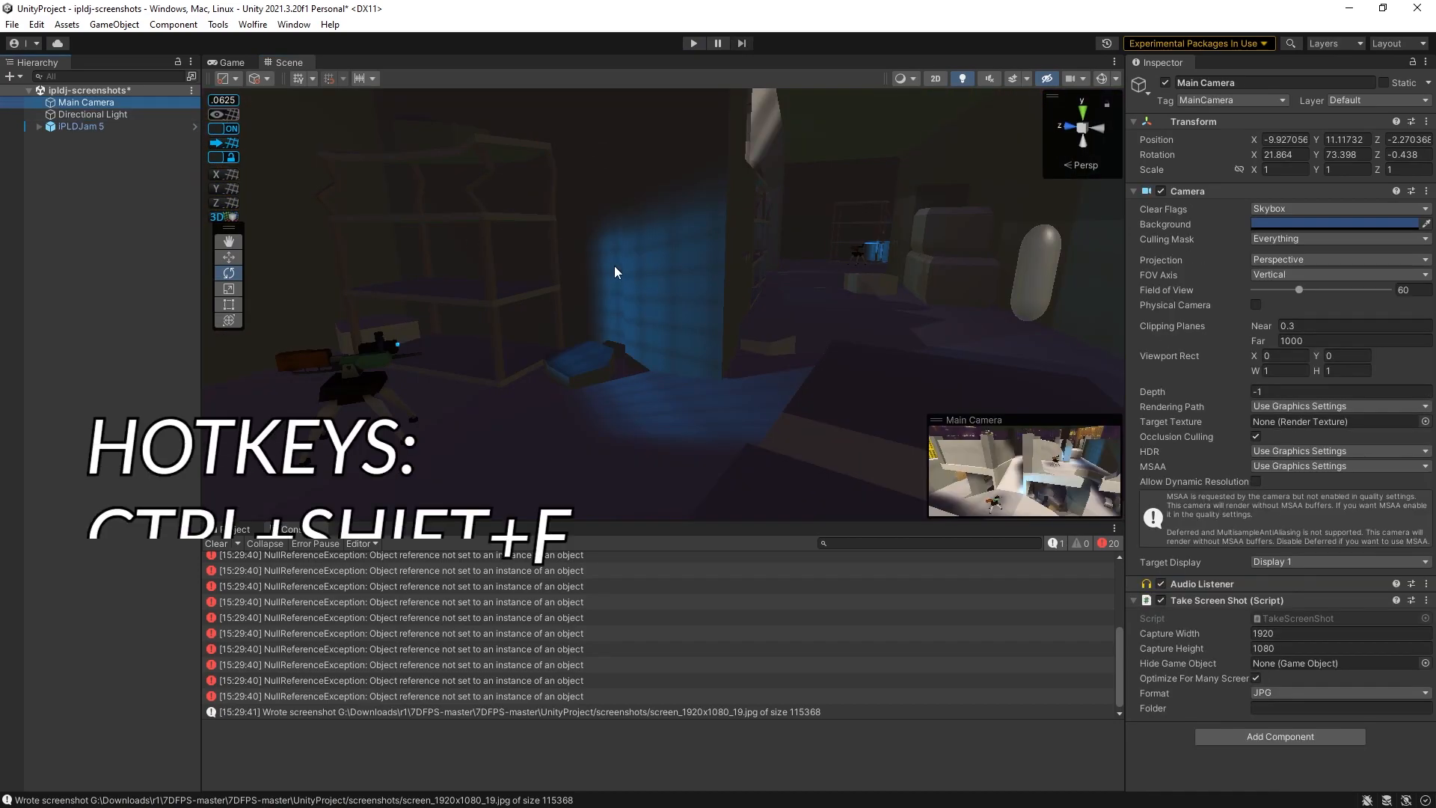
pyautogui.hotkey('ctrl', 'shift', 'f')
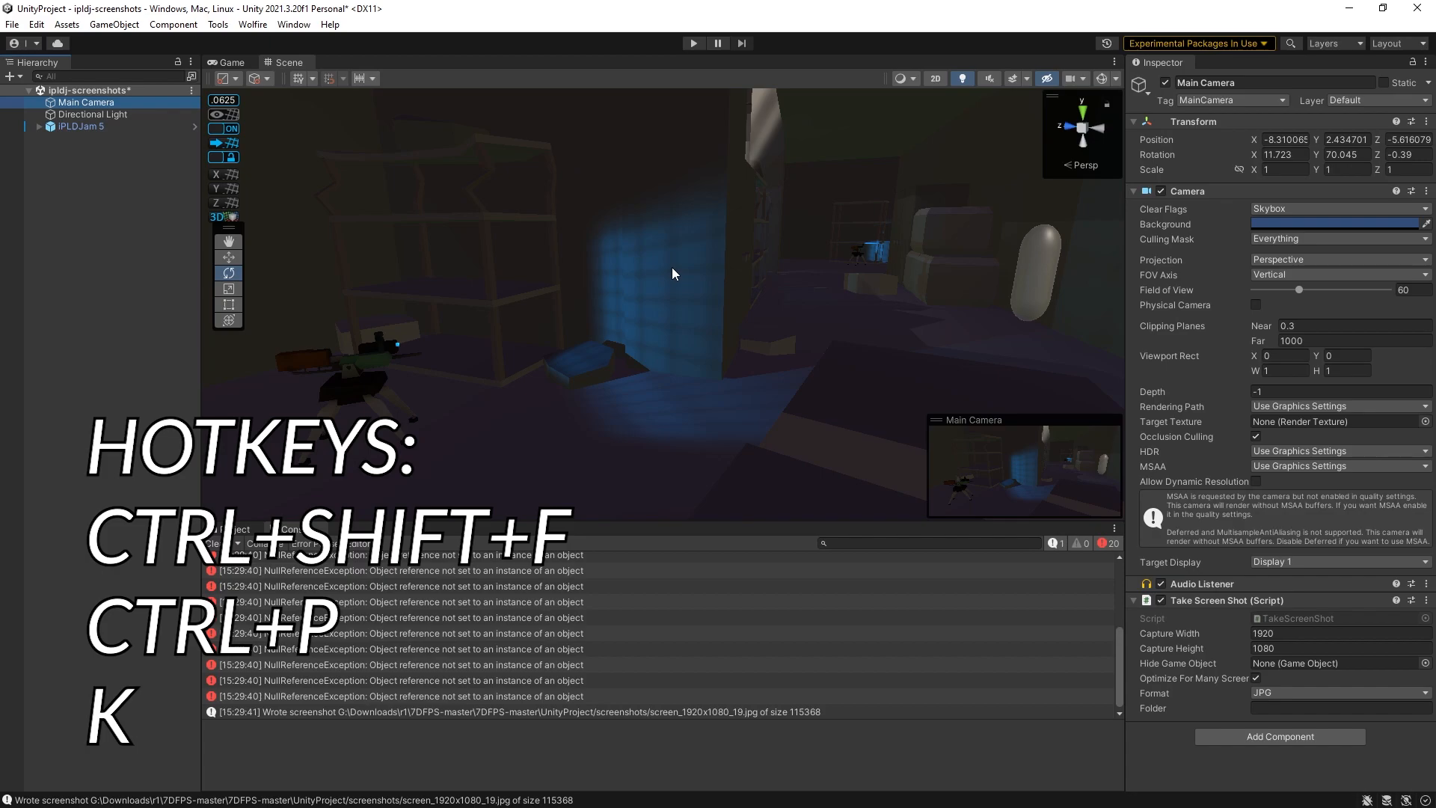
pyautogui.hotkey('ctrl', 'p')
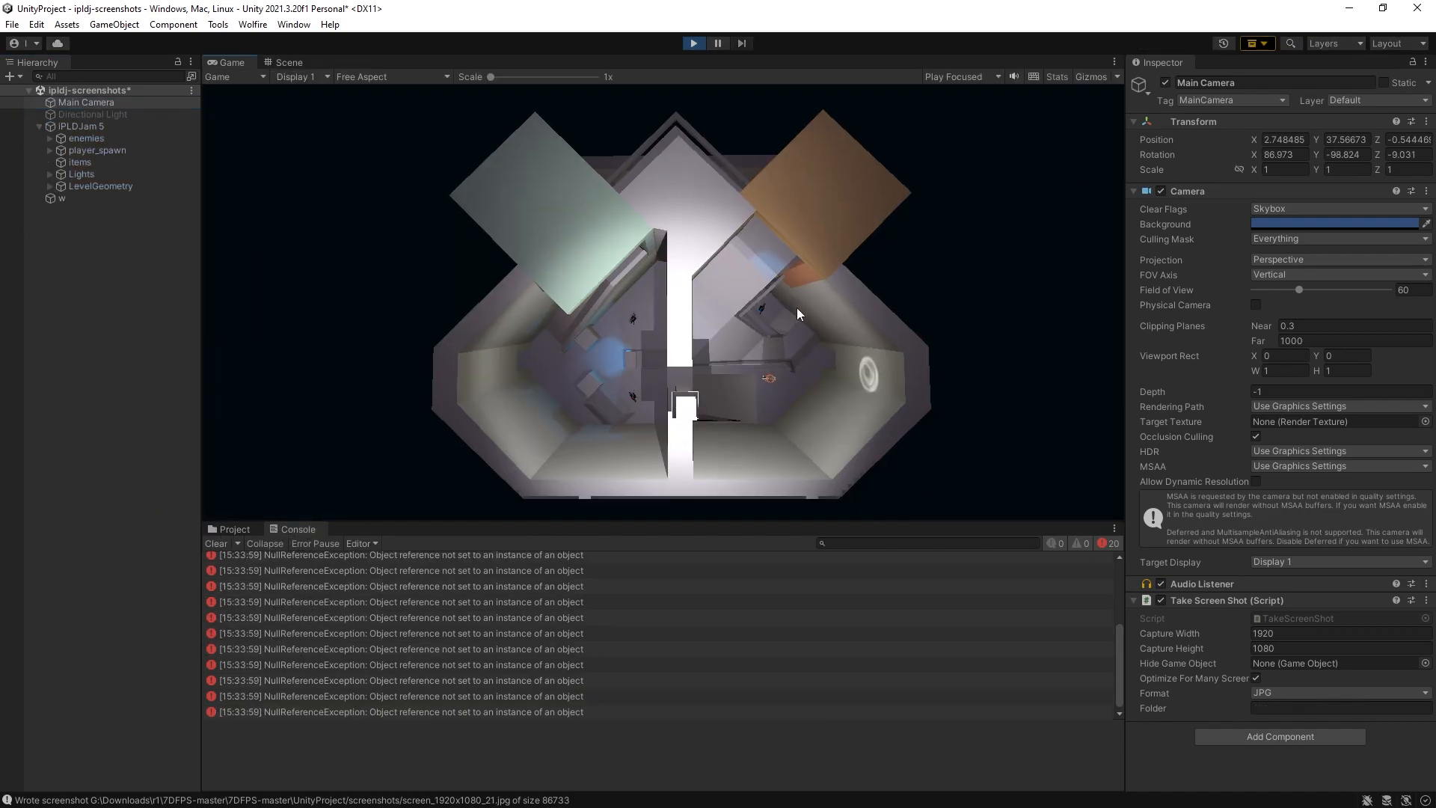
pyautogui.press('k')
pyautogui.hotkey('ctrl', 'p')
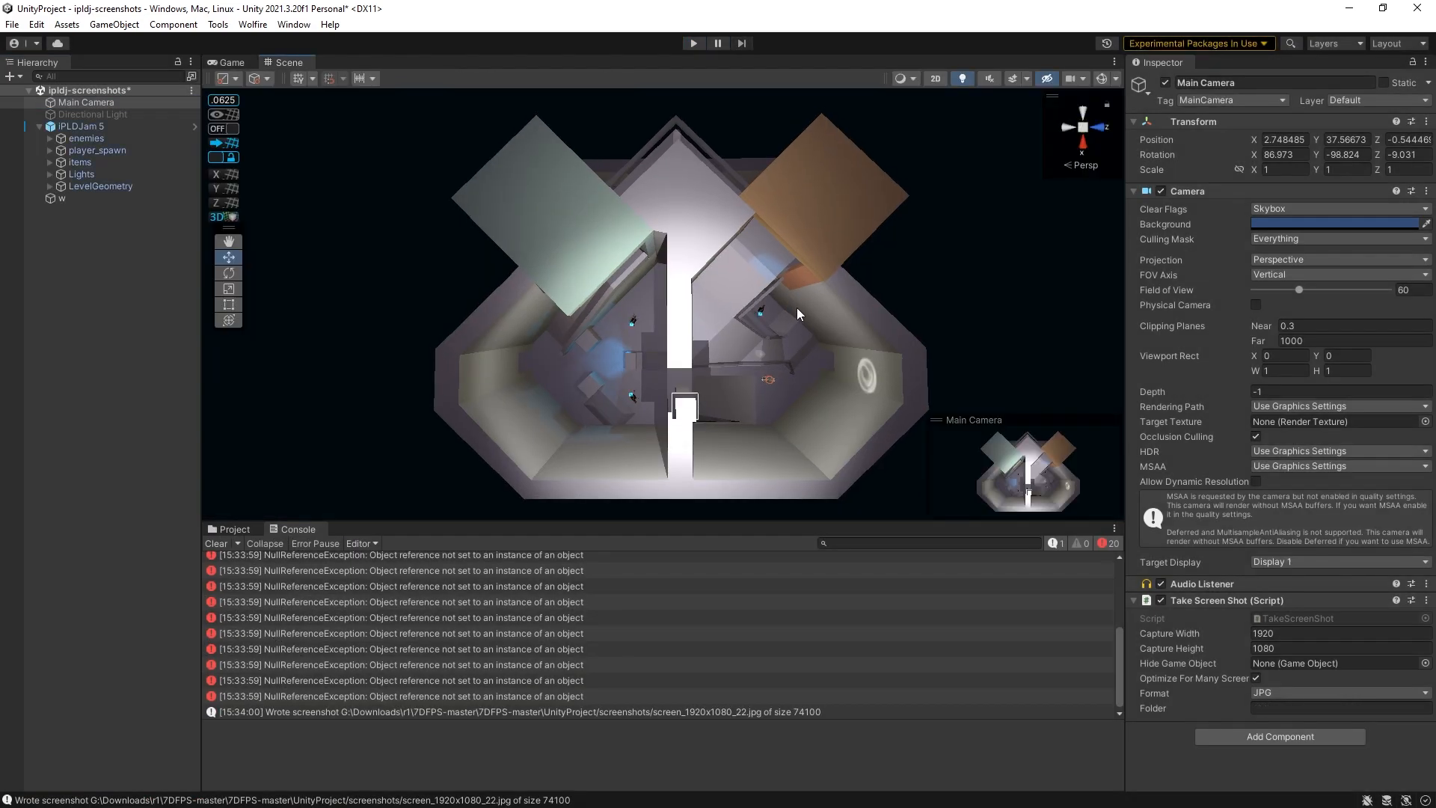
# - Browse through the captured screenshots in the image viewer
pyautogui.hotkey('alt', 'Tab')
pyautogui.doubleClick(977, 228)
pyautogui.press('Left')
pyautogui.press('Left')
pyautogui.press('Left')
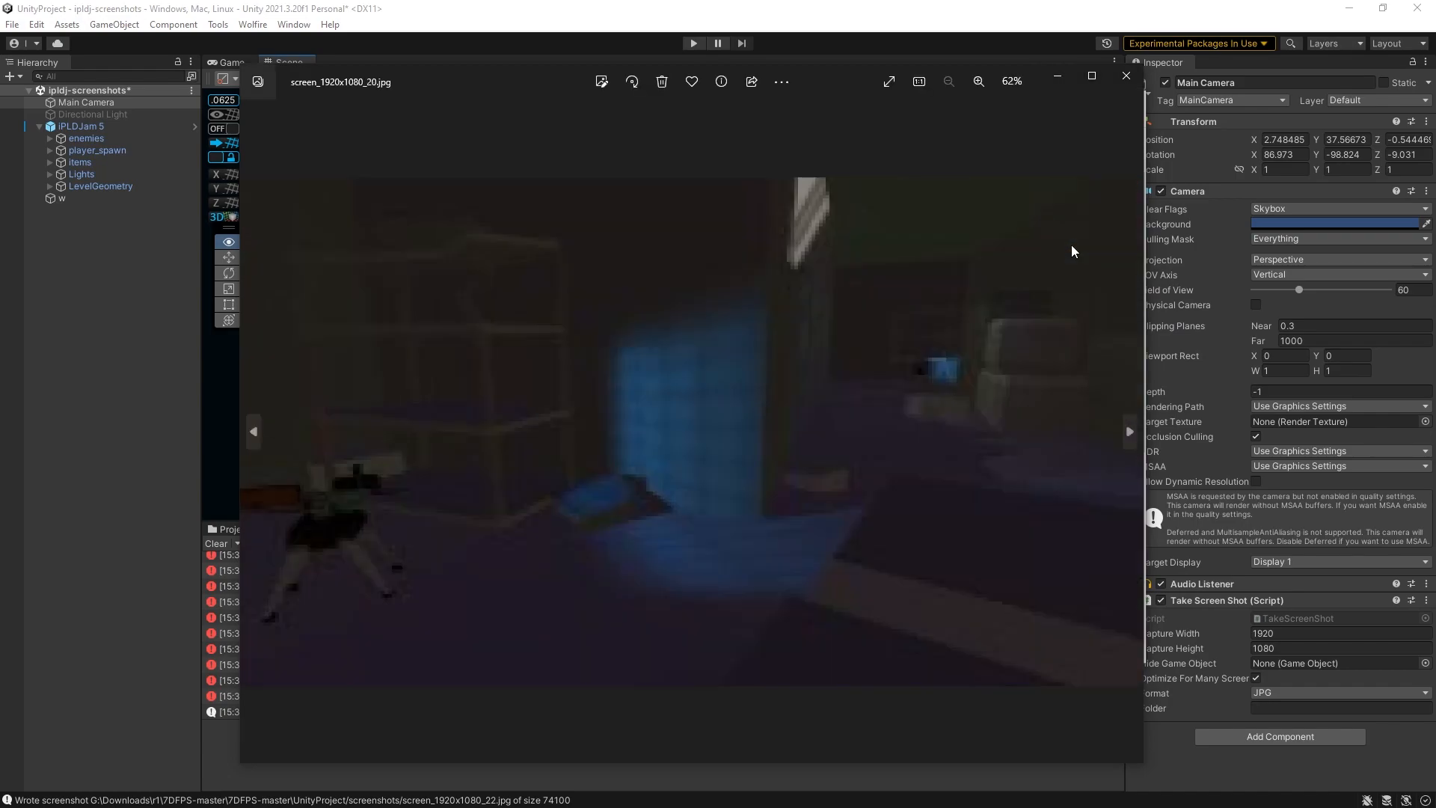
pyautogui.press('Left')
pyautogui.press('Left')
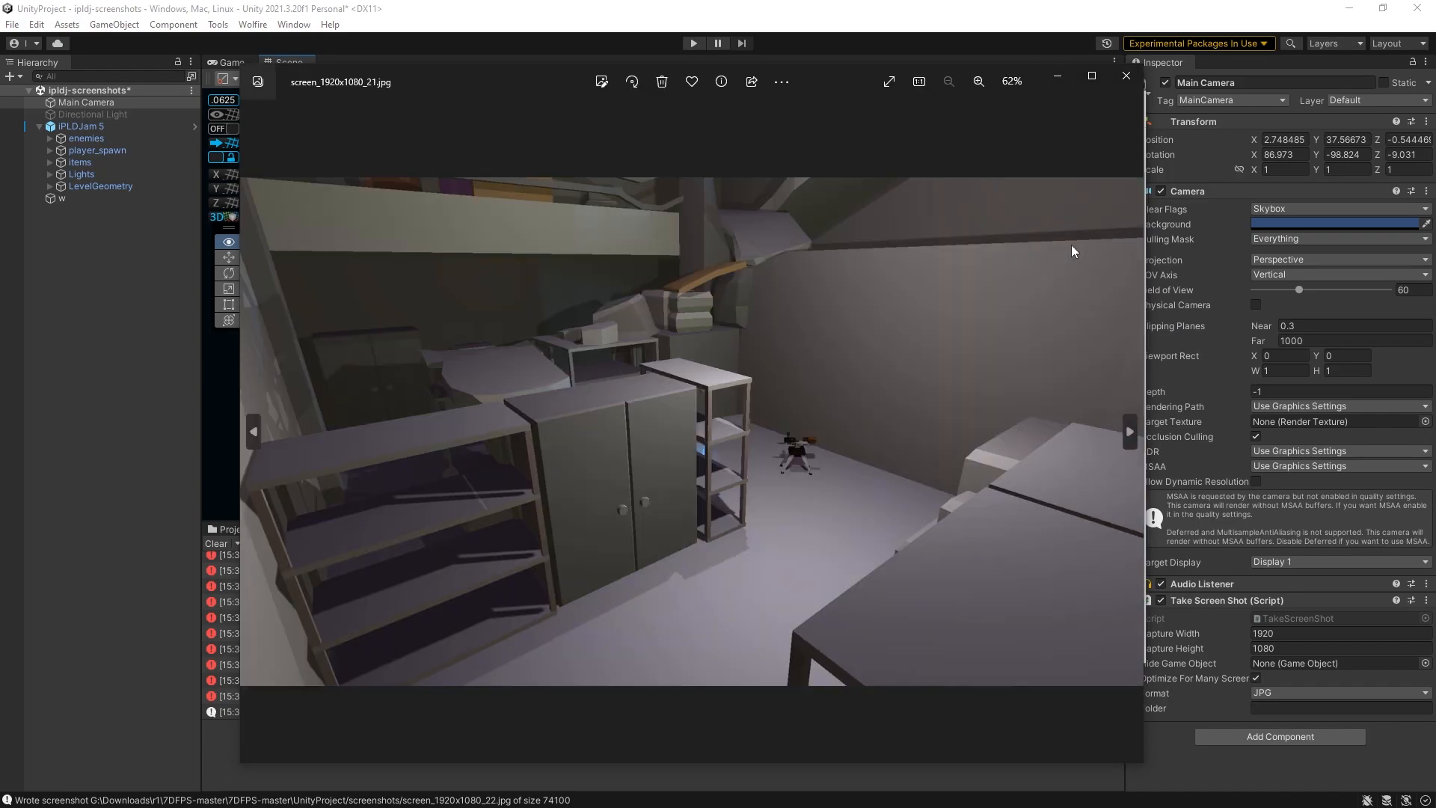
pyautogui.press('Left')
pyautogui.press('Left')
pyautogui.press('Left')
pyautogui.press('Left')
pyautogui.press('Left')
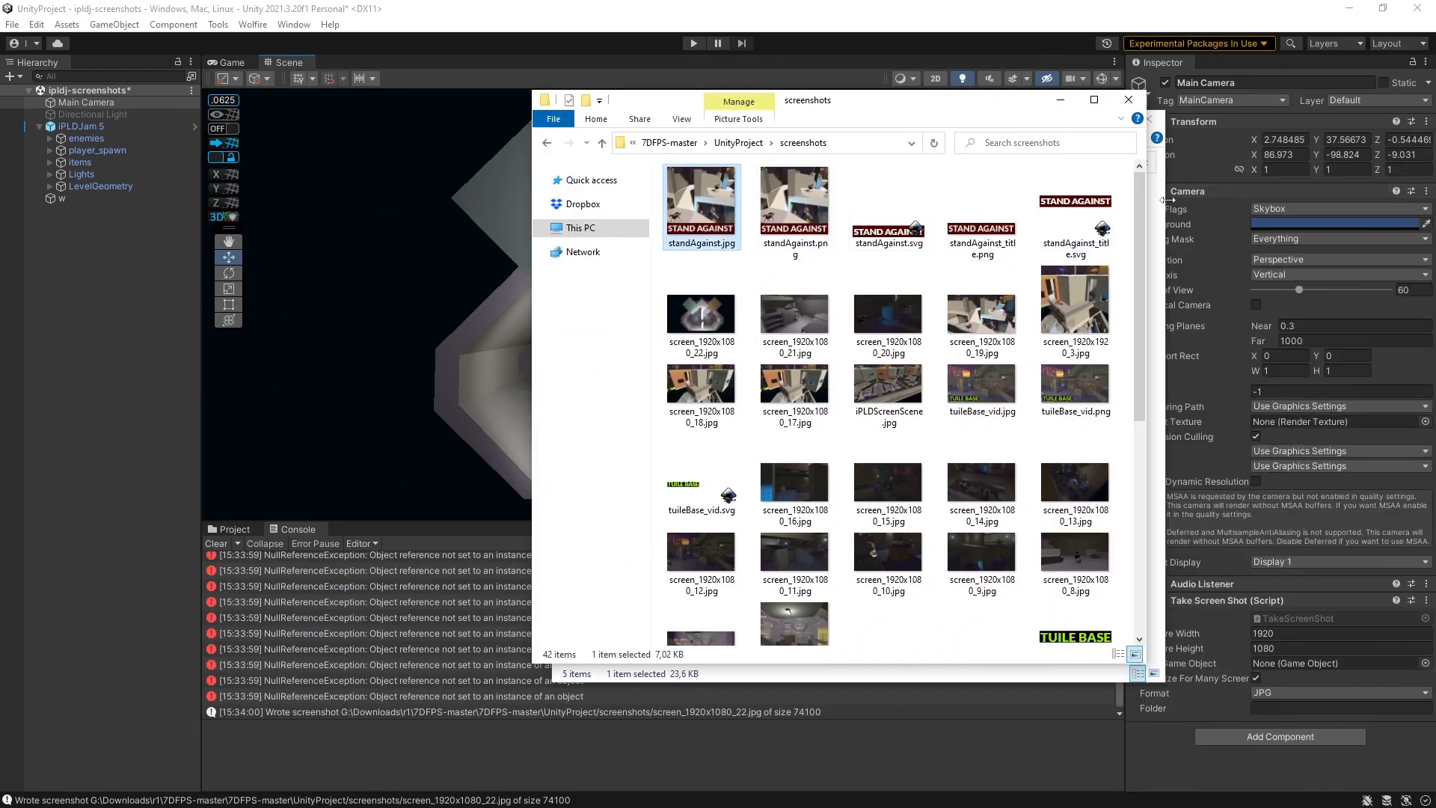
# - Retitle the debug mod as Stand Against DEBUG
pyautogui.click(1164, 208)
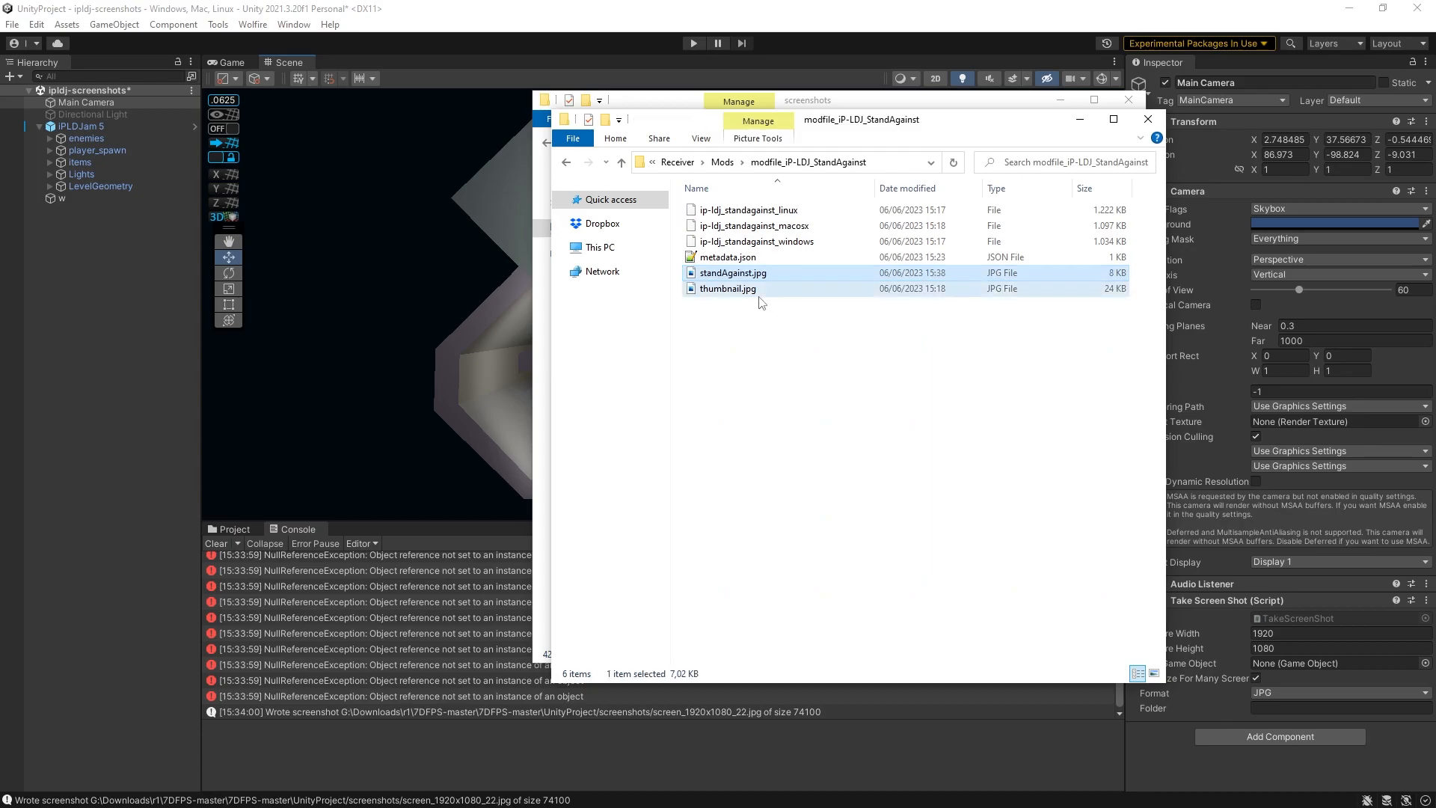
pyautogui.doubleClick(737, 273)
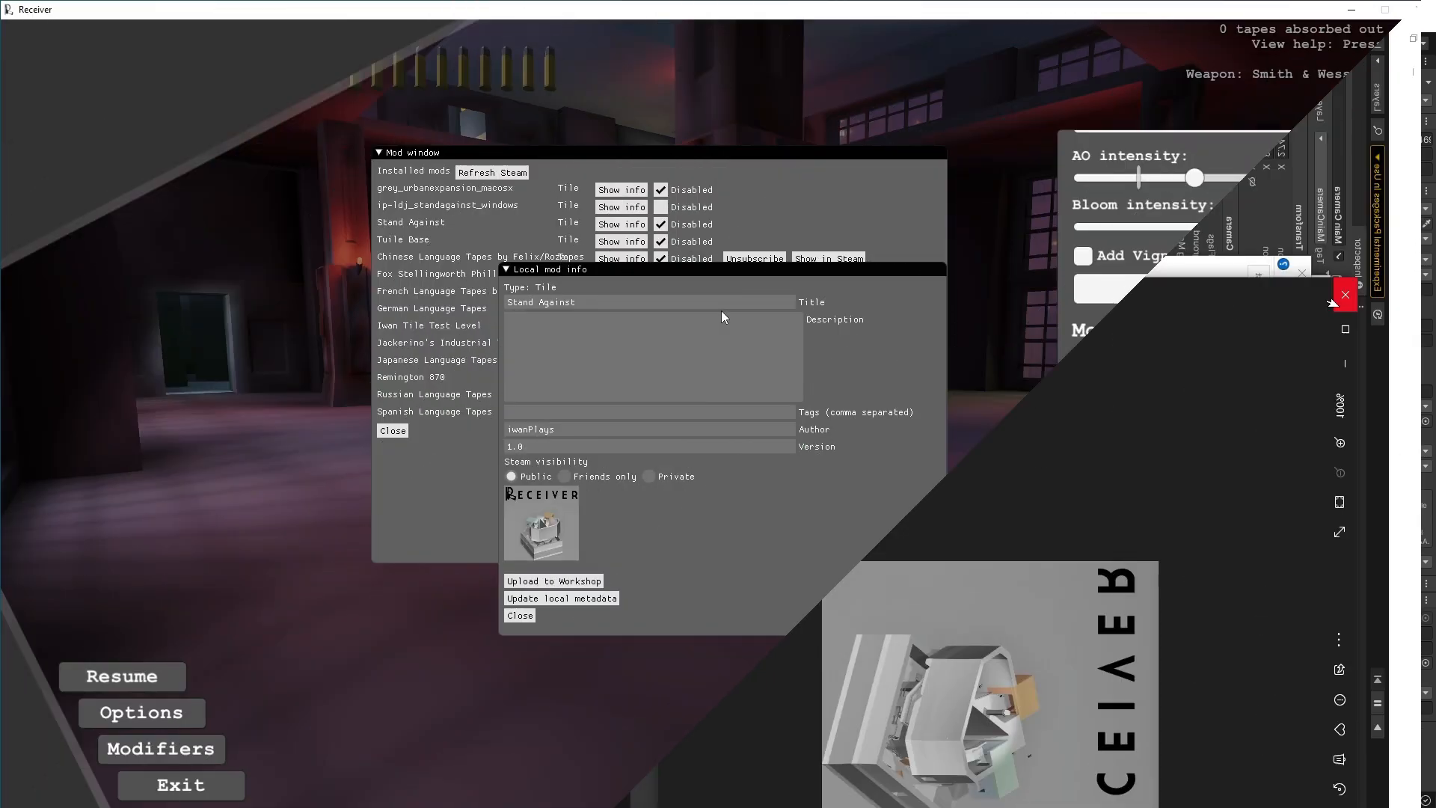
pyautogui.write('DEBUG')
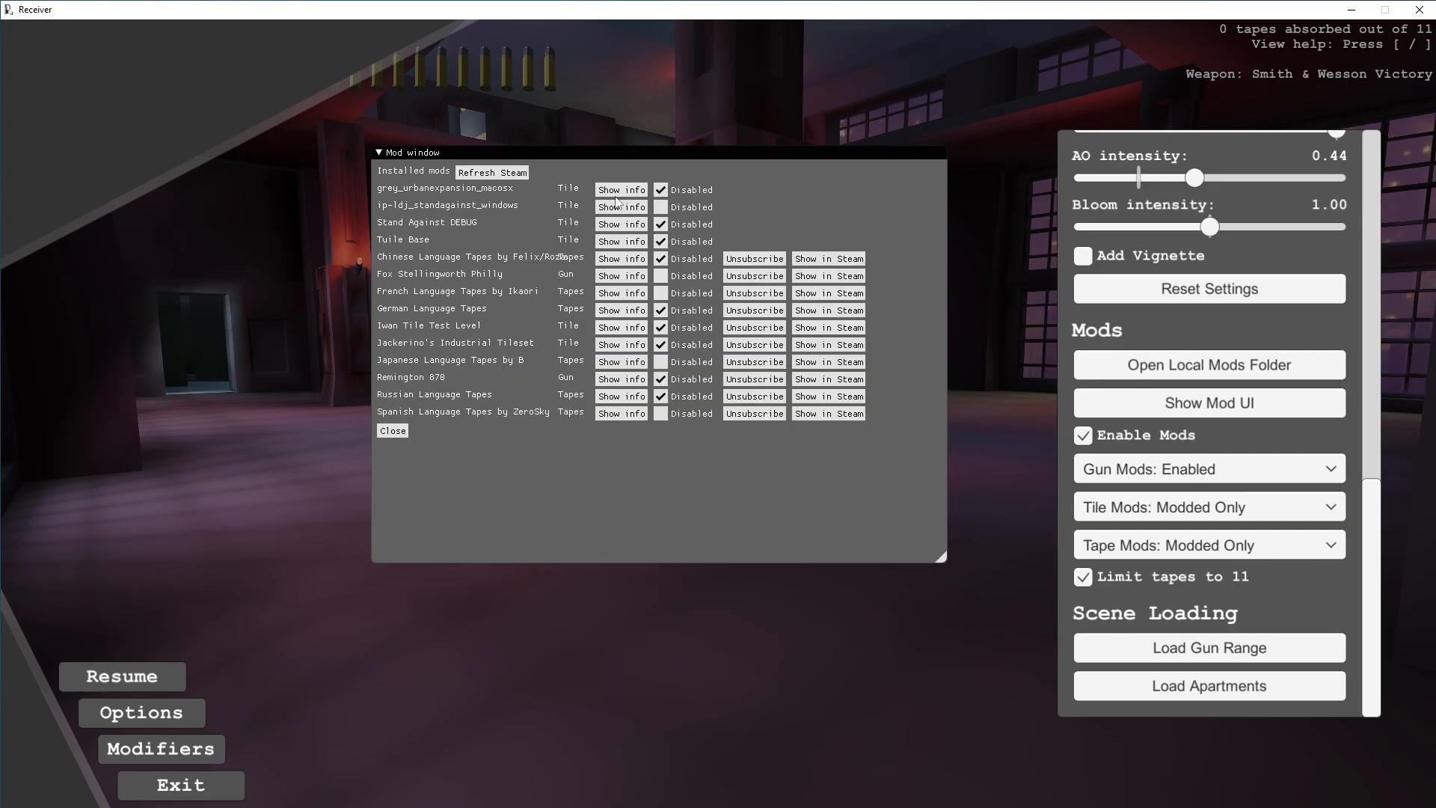
# - Open the Stand Against mod's info, set its Steam visibility to Private, and update the local metadata
pyautogui.click(618, 207)
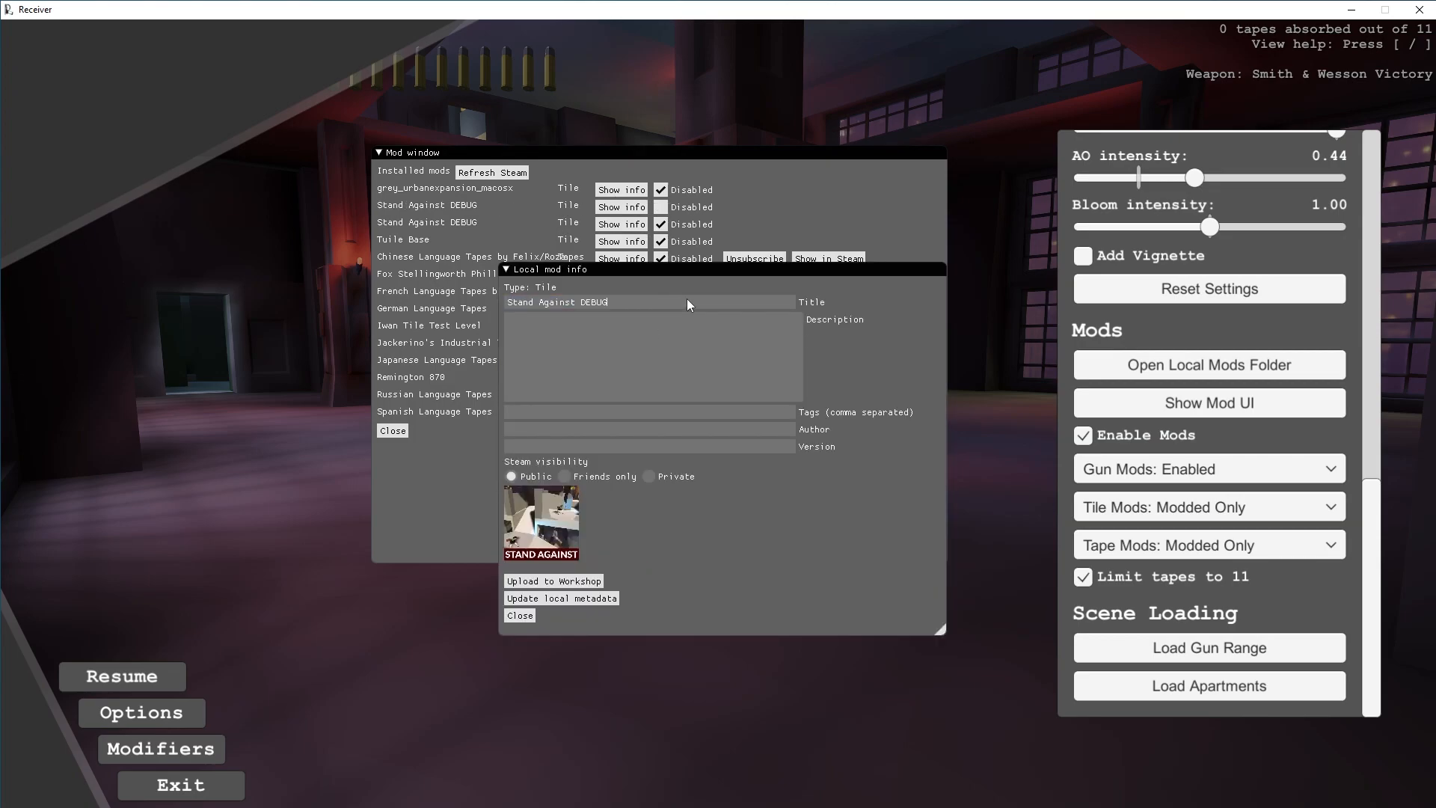
pyautogui.press('BackSpace')
pyautogui.press('BackSpace')
pyautogui.press('BackSpace')
pyautogui.press('BackSpace')
pyautogui.press('BackSpace')
pyautogui.press('BackSpace')
pyautogui.click(648, 476)
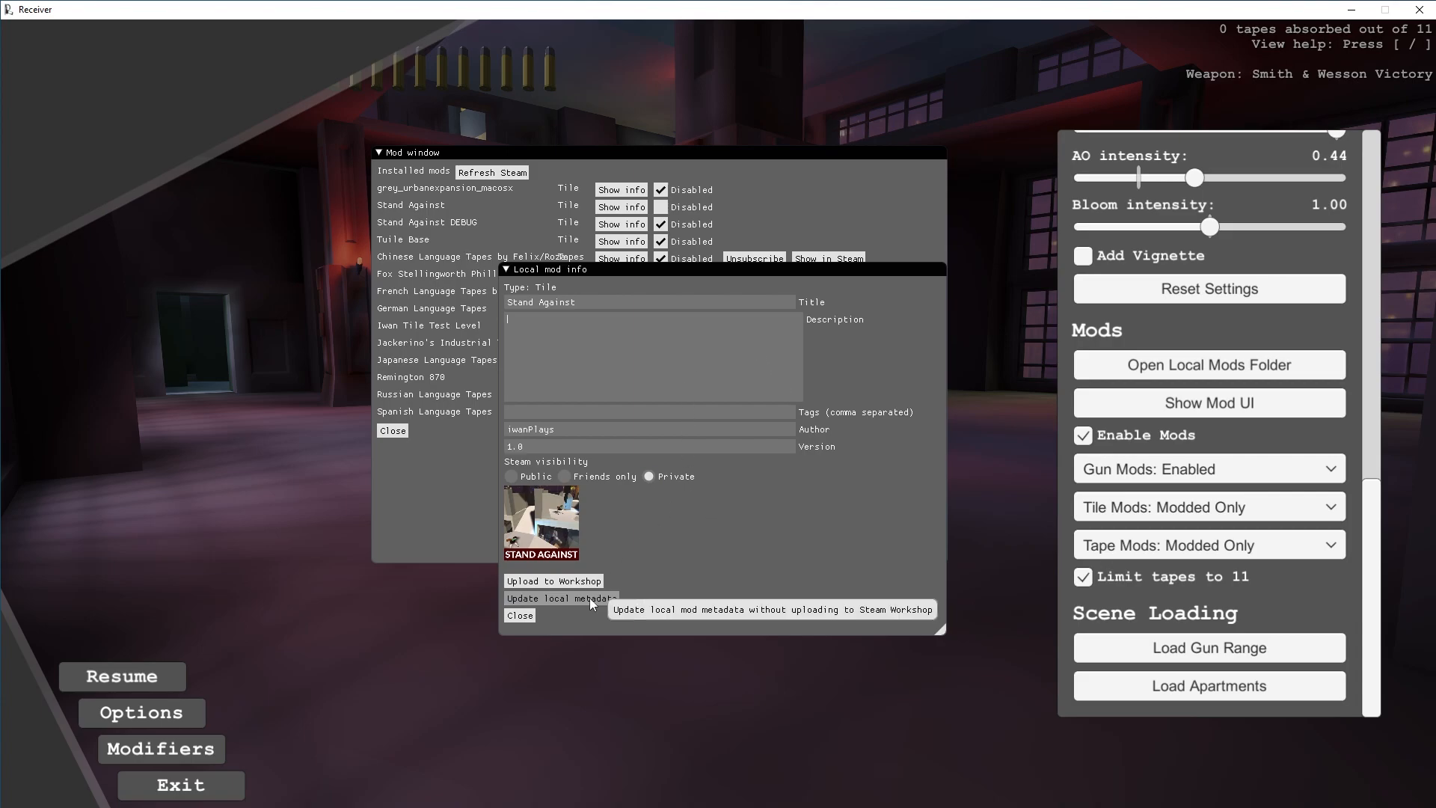
pyautogui.click(559, 599)
pyautogui.click(516, 615)
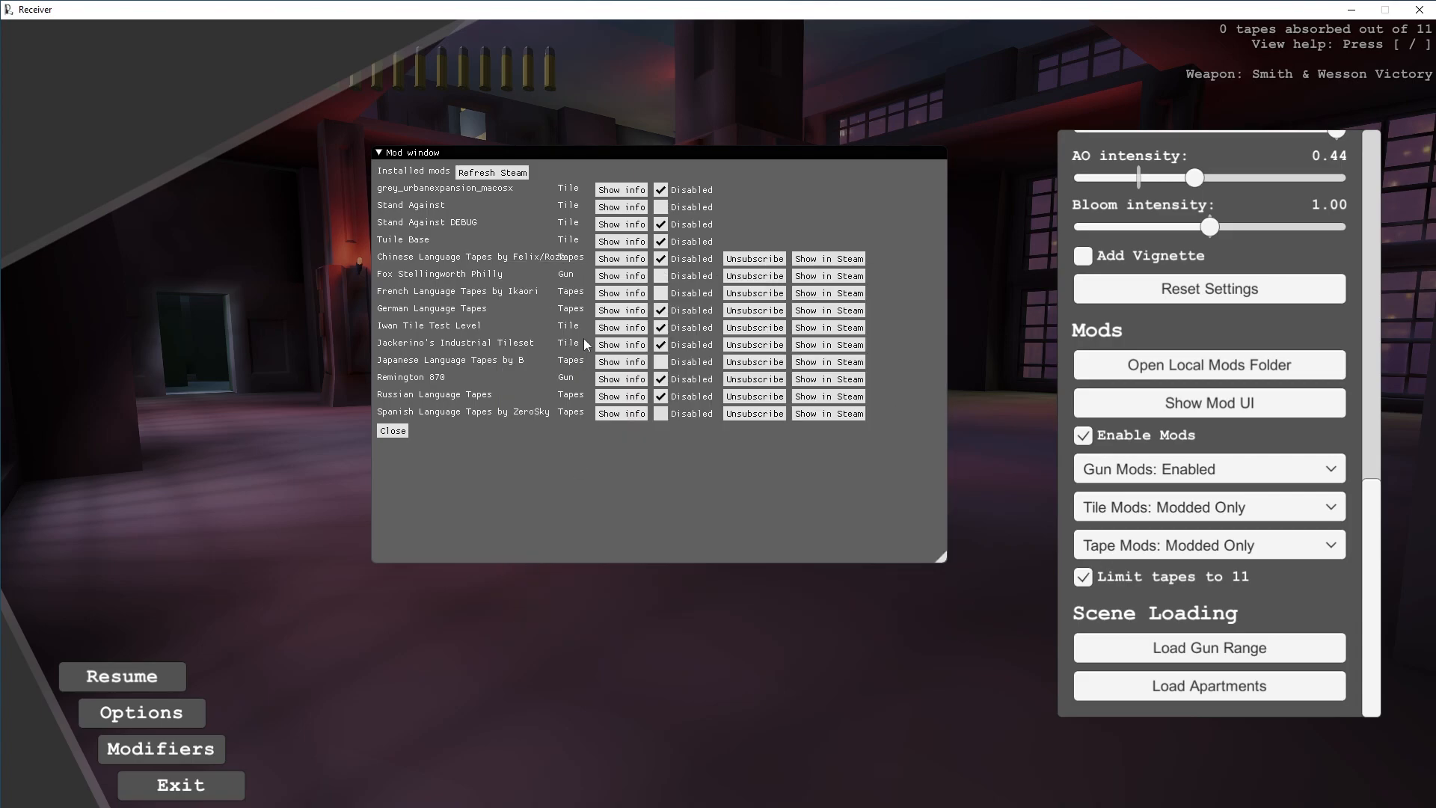
# - Reopen the Stand Against mod's info and upload it to the Workshop
pyautogui.click(621, 207)
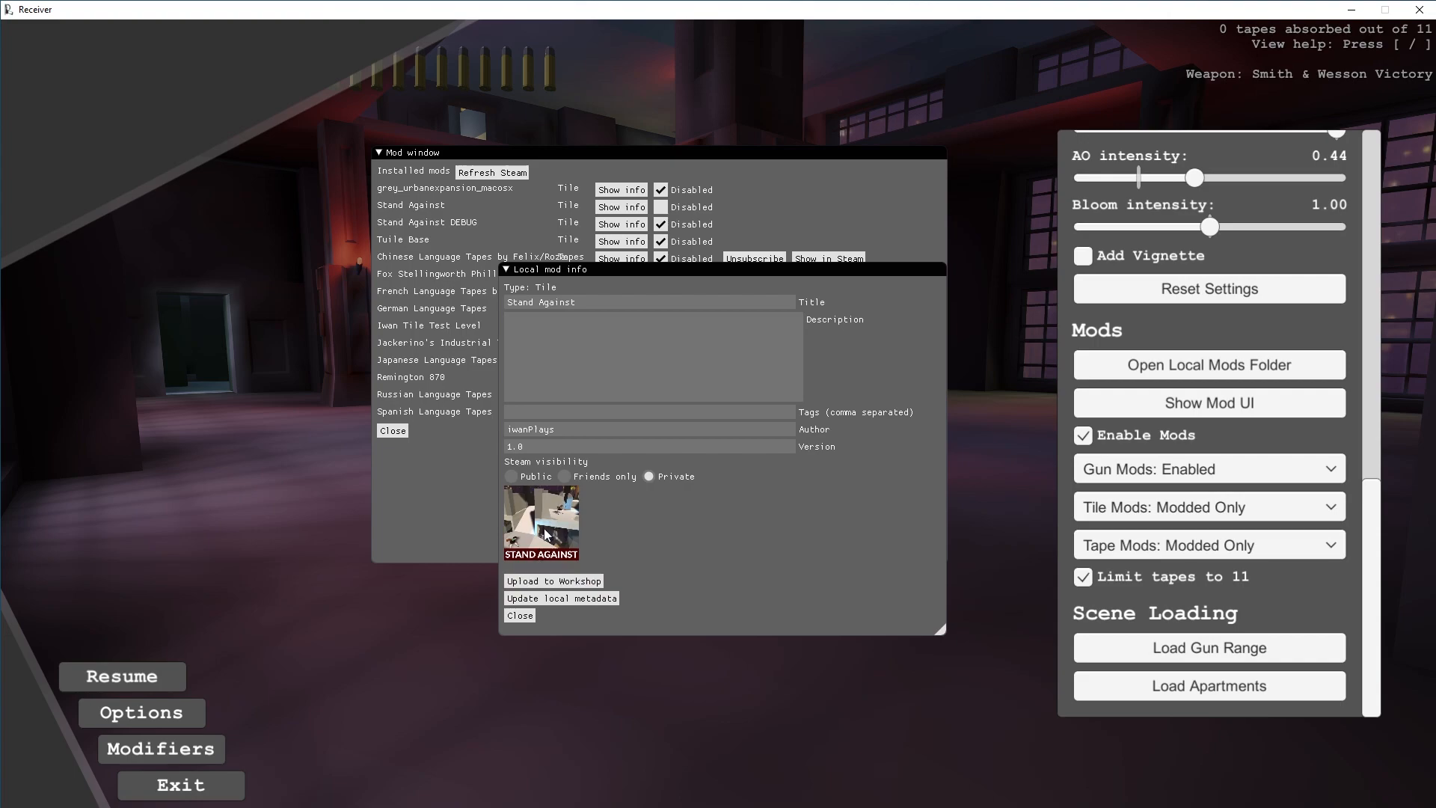
pyautogui.click(582, 583)
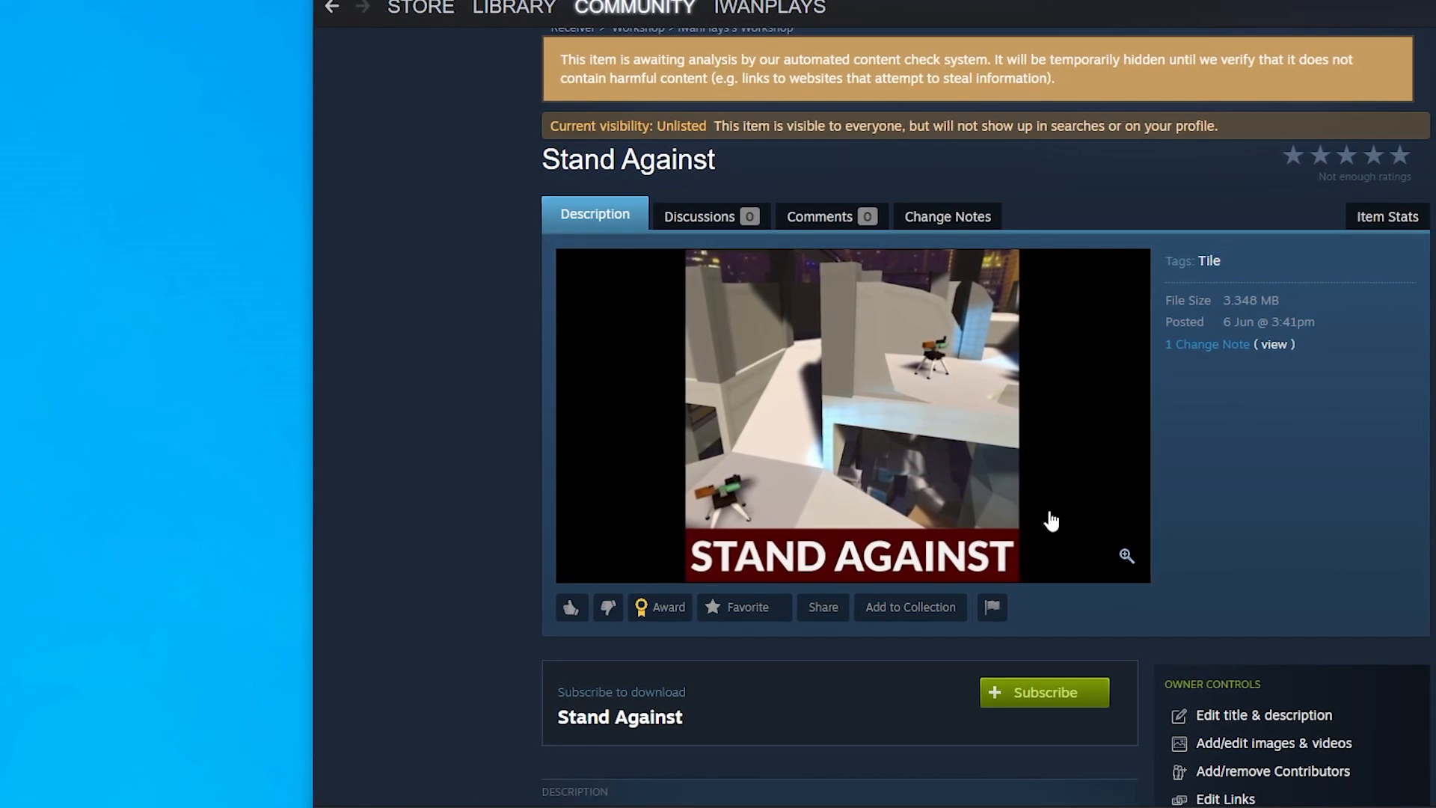
# - Review the uploaded Stand Against Workshop page
pyautogui.scroll(-6, 1078, 497)
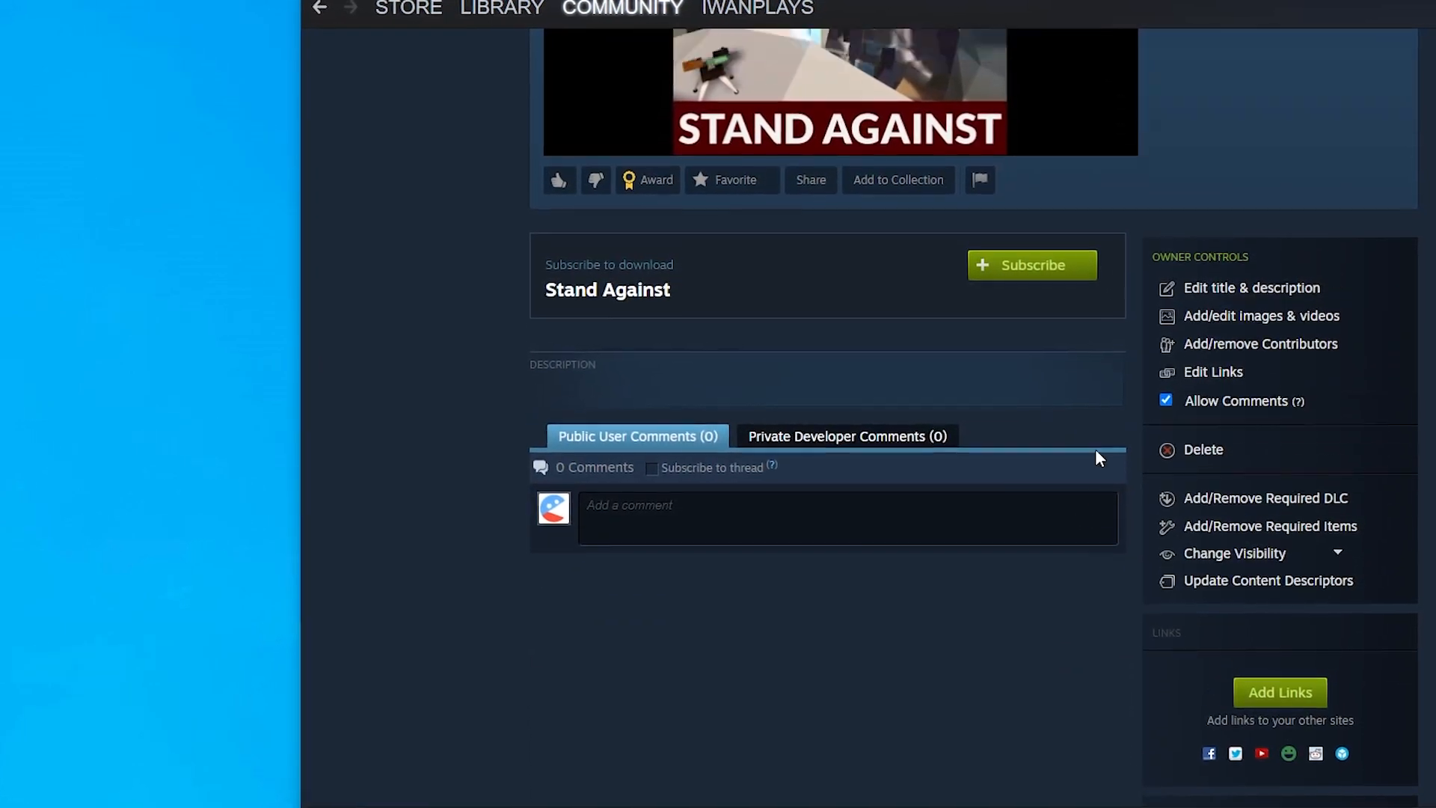
pyautogui.scroll(6, 1094, 451)
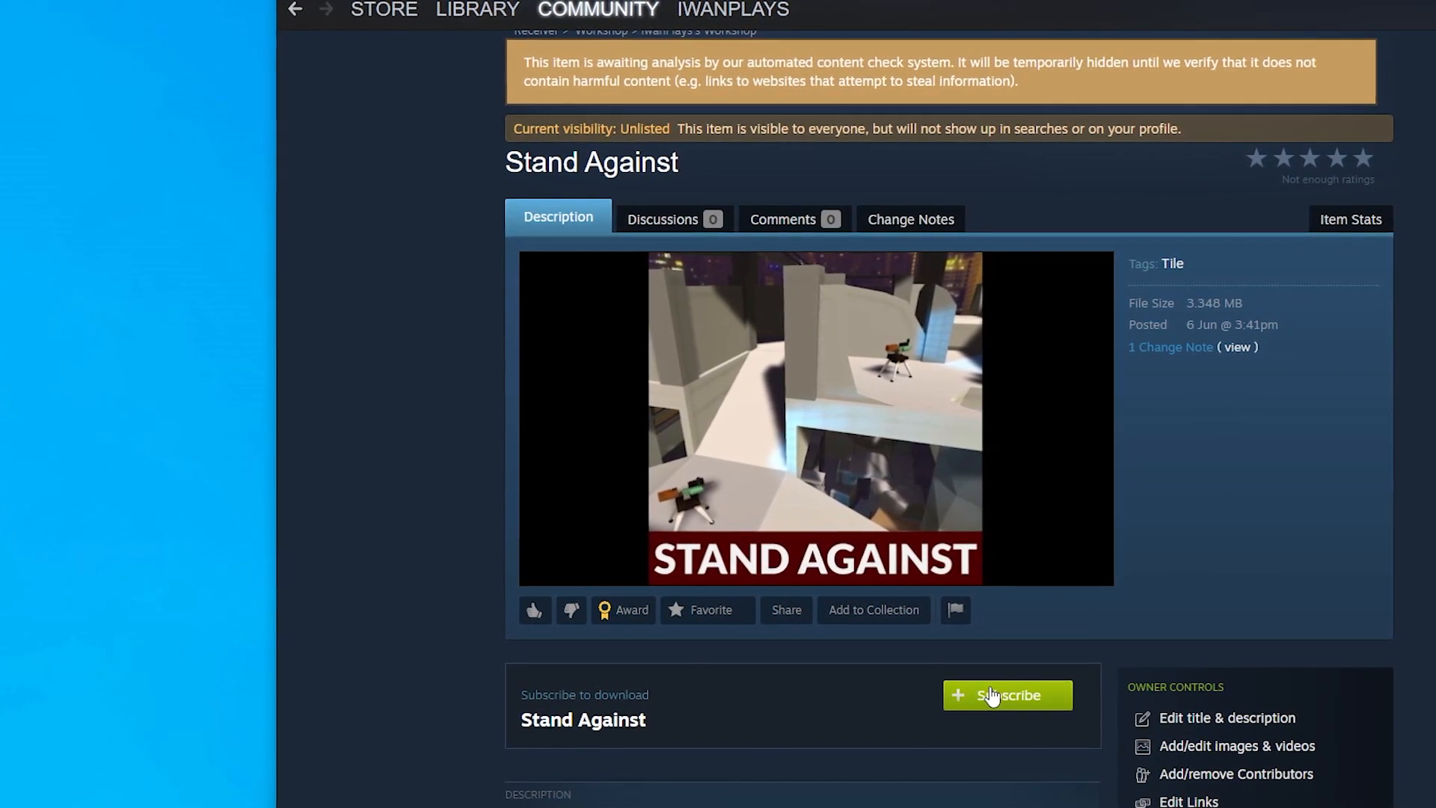
pyautogui.scroll(-5, 1133, 493)
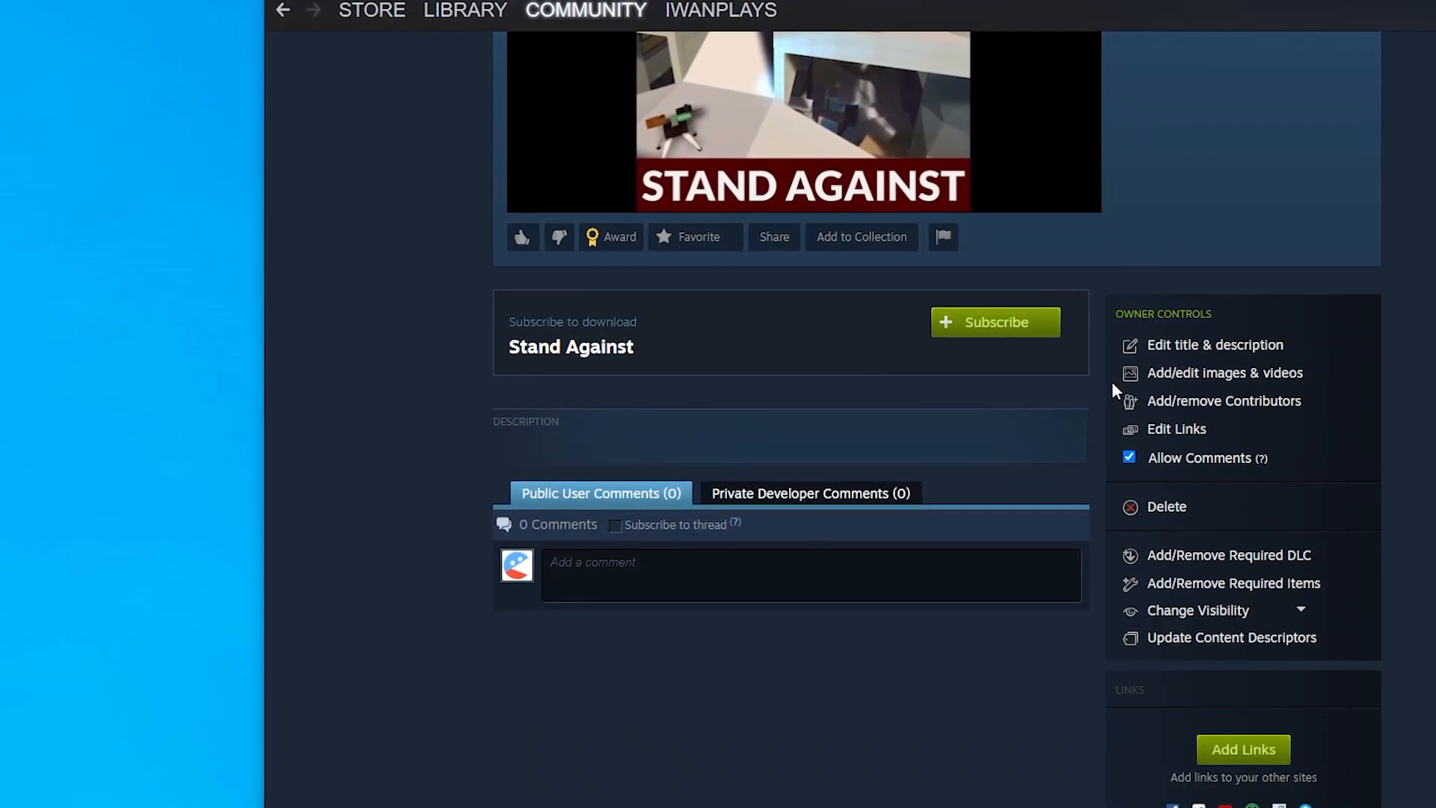
pyautogui.scroll(5, 1109, 382)
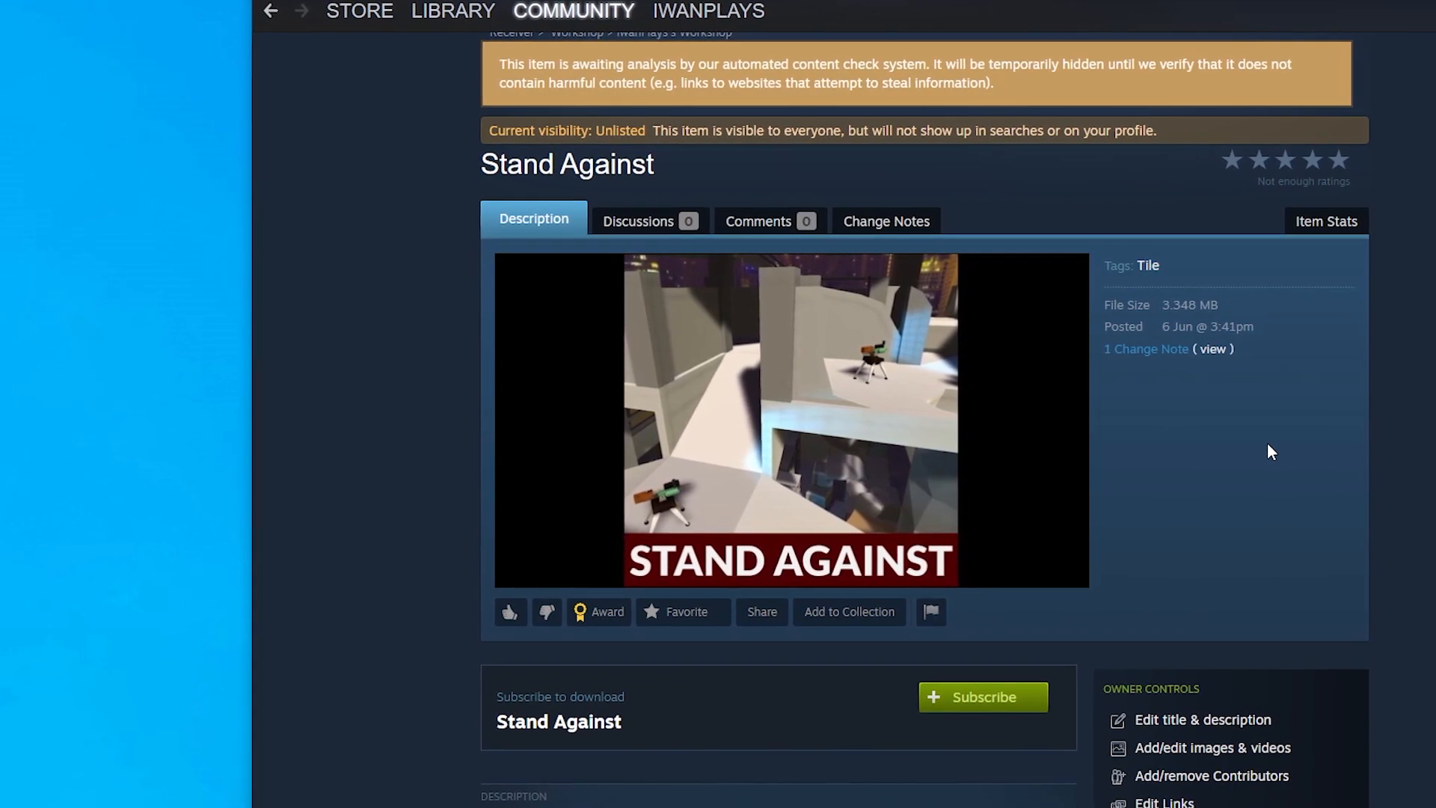